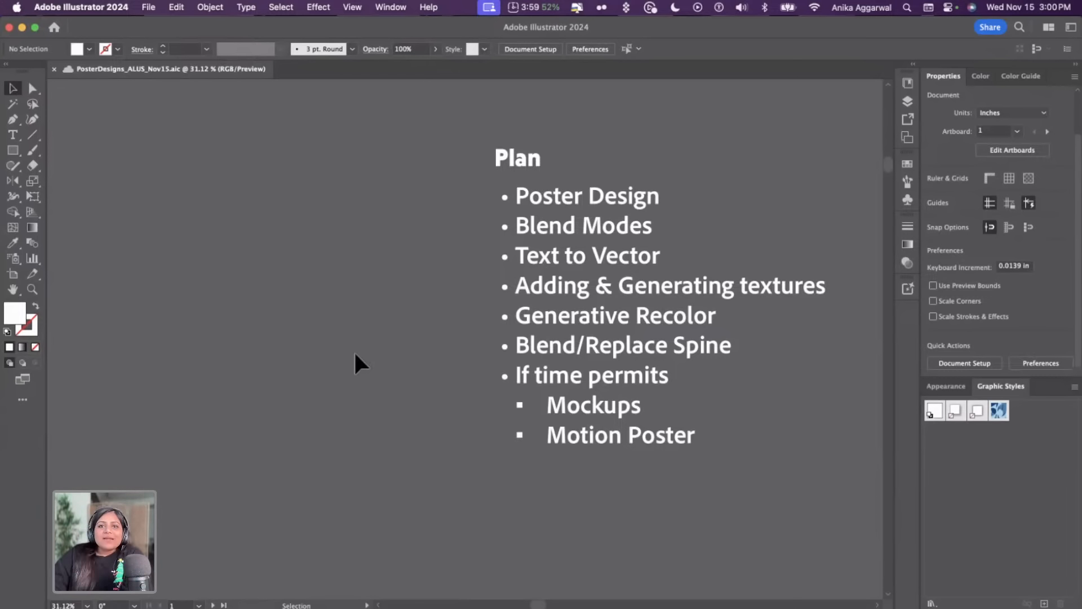
Open the Libraries panel showing the Poster Designs 2023 library next to the moodboard
{"action": "scroll", "coordinate": [353, 350], "scroll_direction": "down", "scroll_amount": 3}
{"action": "scroll", "coordinate": [354, 350], "scroll_direction": "right", "scroll_amount": 5}
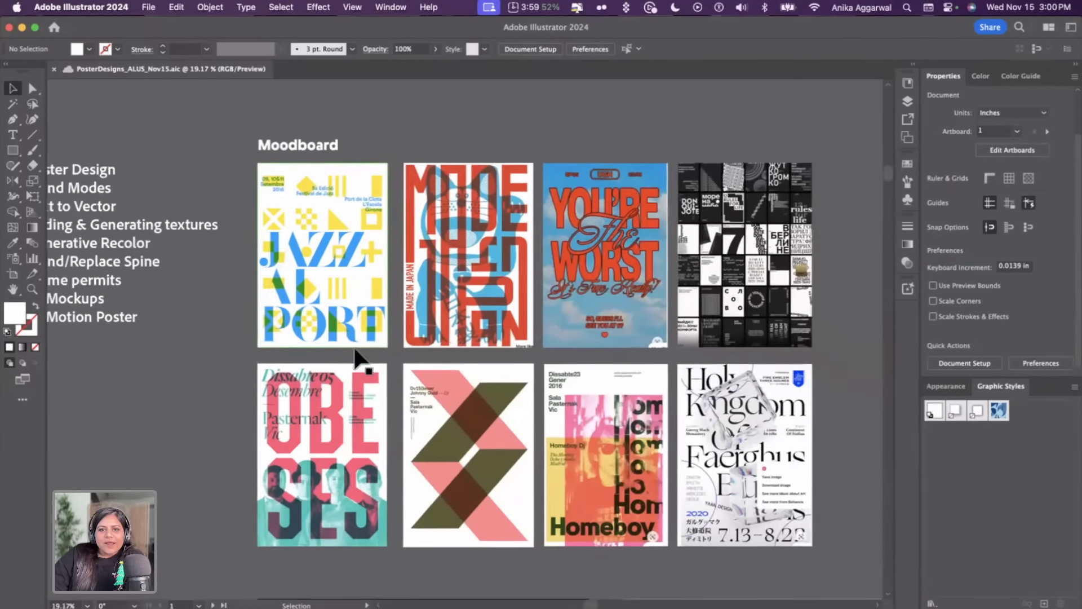
{"action": "scroll", "coordinate": [360, 360], "scroll_direction": "up", "scroll_amount": 3}
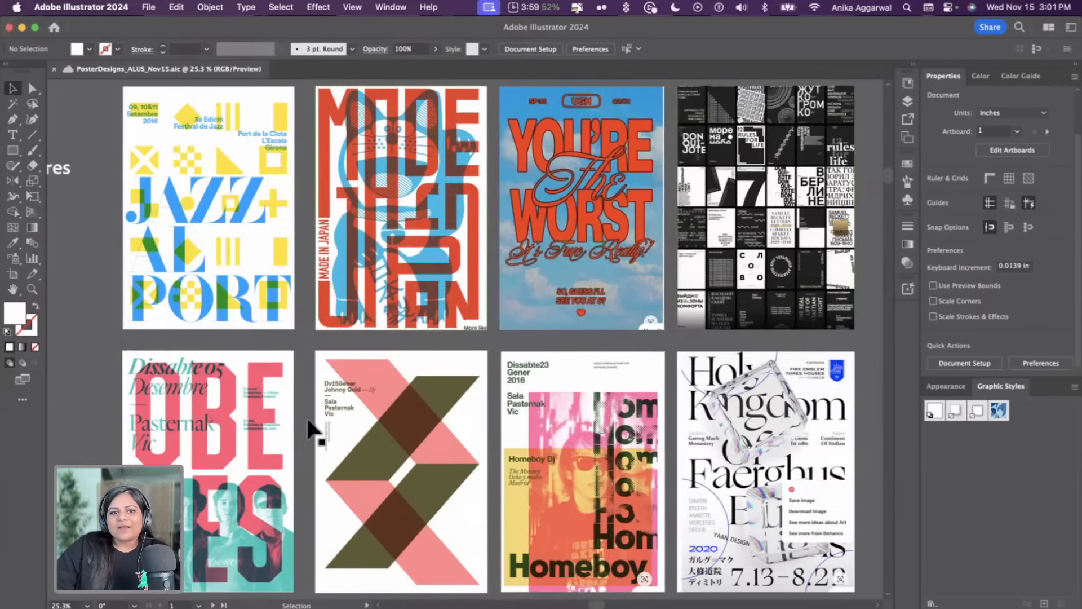
{"action": "left_click", "coordinate": [391, 6]}
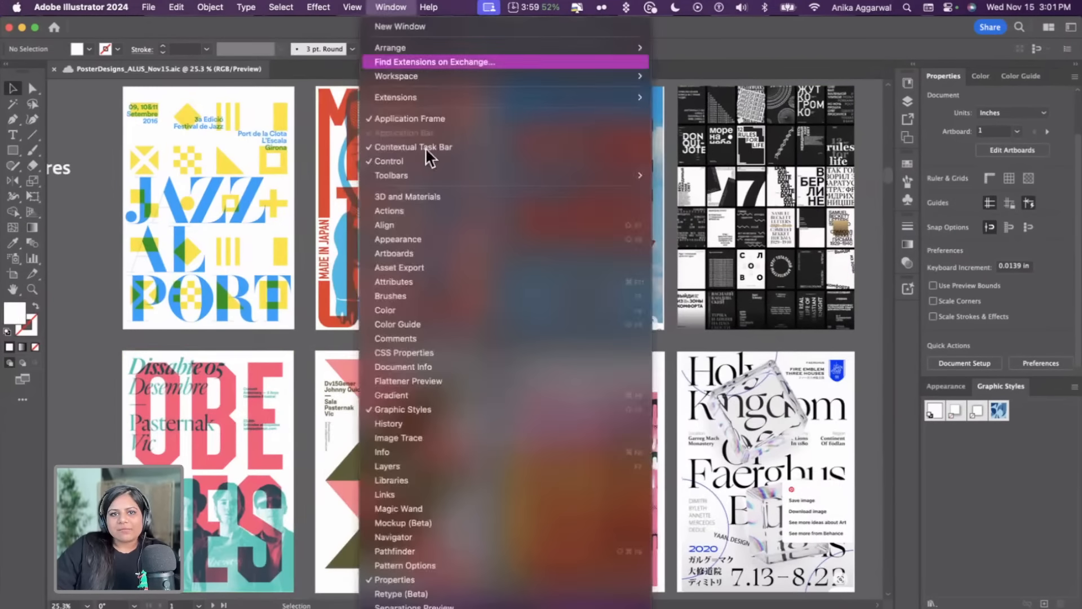
{"action": "left_click", "coordinate": [909, 86]}
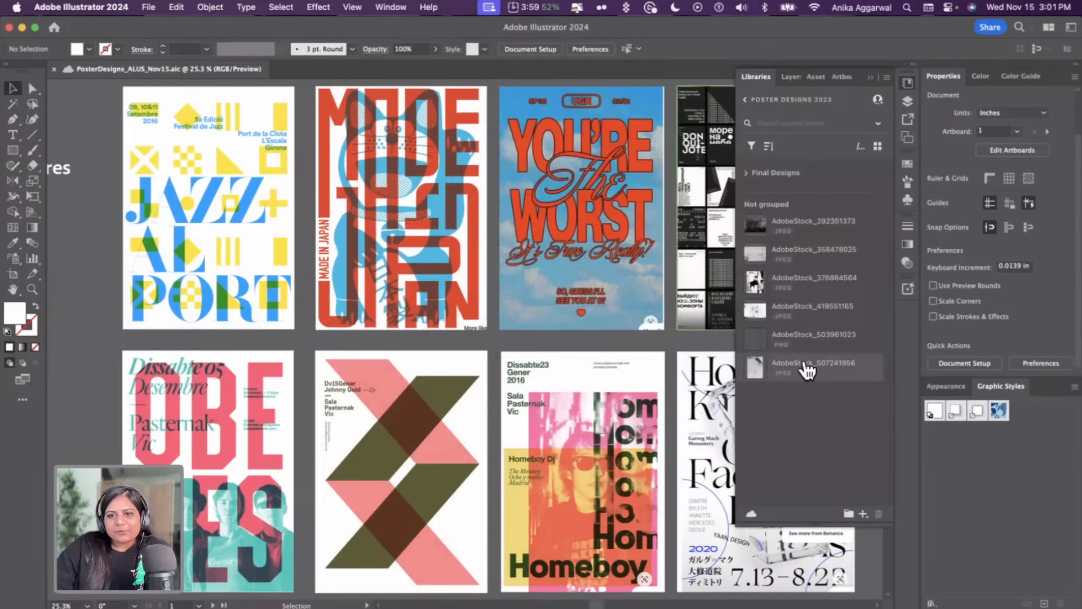
Place the AdobeStock_292351373 texture from the library onto the empty canvas area right of the moodboard
{"action": "scroll", "coordinate": [676, 317], "scroll_direction": "right", "scroll_amount": 10}
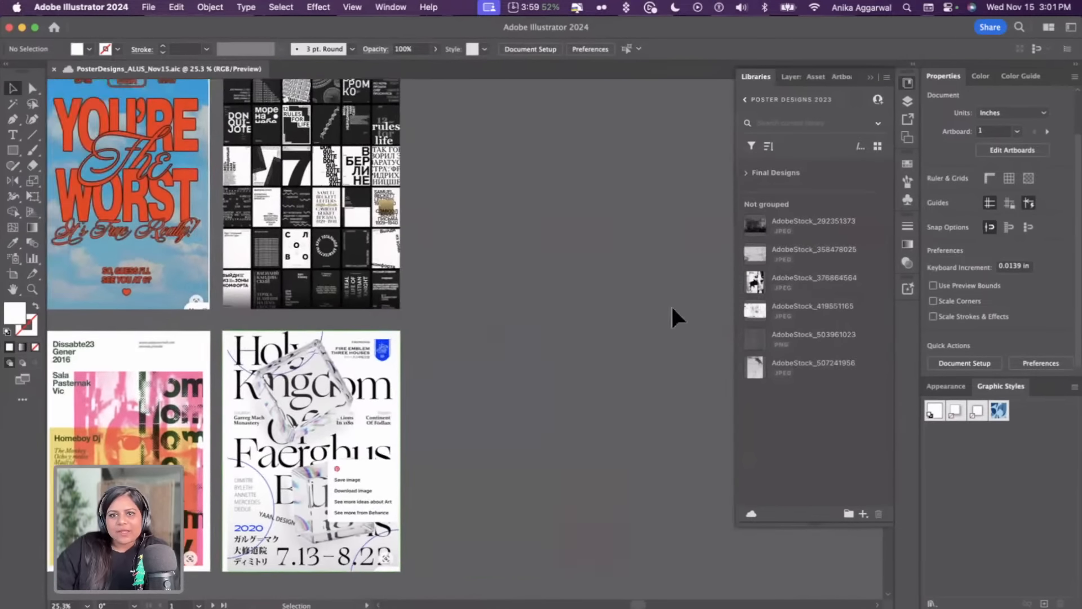
{"action": "left_click_drag", "start_coordinate": [780, 222], "coordinate": [426, 133]}
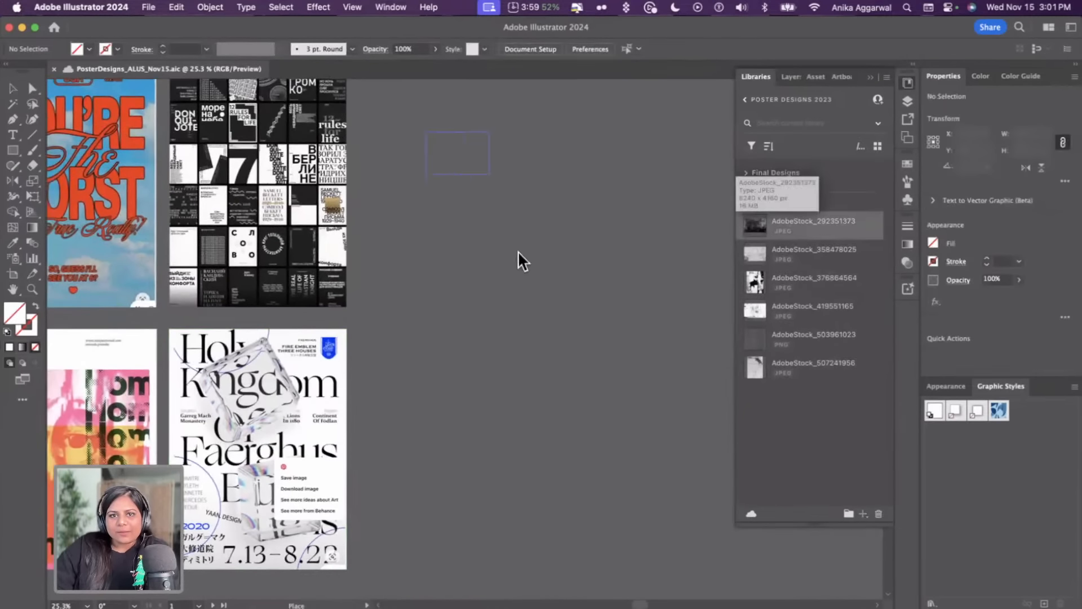
{"action": "left_click_drag", "start_coordinate": [519, 251], "coordinate": [631, 425]}
{"action": "left_click", "coordinate": [627, 411]}
Place the AdobeStock_358478025 and AdobeStock_376864564 textures below the first texture
{"action": "left_click_drag", "start_coordinate": [777, 249], "coordinate": [428, 286]}
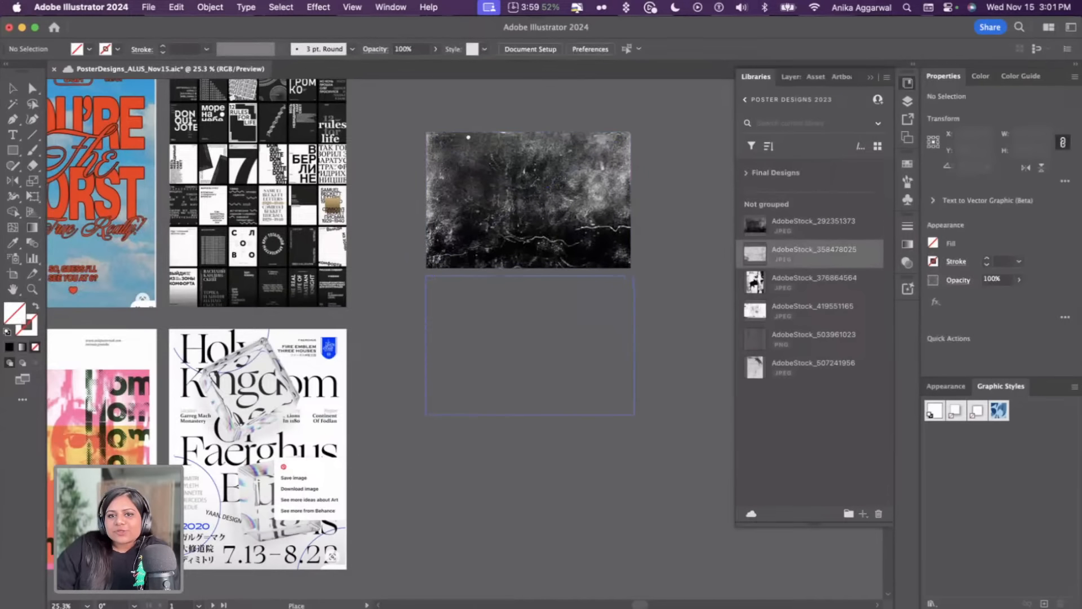
{"action": "left_click_drag", "start_coordinate": [634, 414], "coordinate": [634, 414]}
{"action": "left_click_drag", "start_coordinate": [749, 308], "coordinate": [748, 585]}
{"action": "left_click", "coordinate": [639, 499]}
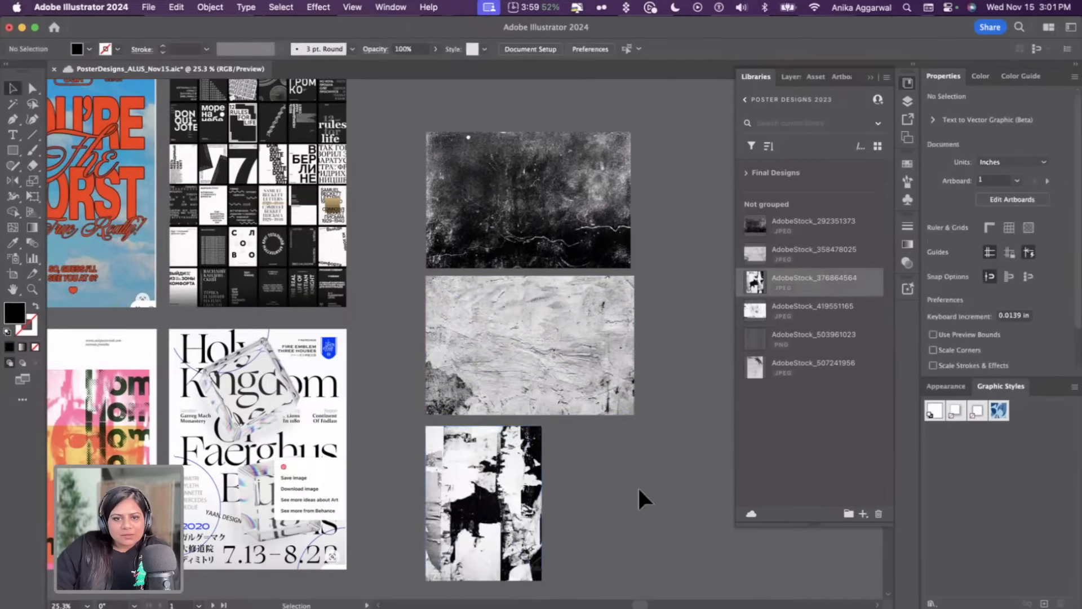
Place the AdobeStock_419551165 texture beside the torn-paper texture
{"action": "scroll", "coordinate": [676, 450], "scroll_direction": "down", "scroll_amount": 2}
{"action": "scroll", "coordinate": [676, 450], "scroll_direction": "right", "scroll_amount": 2}
{"action": "left_click_drag", "start_coordinate": [783, 310], "coordinate": [502, 425]}
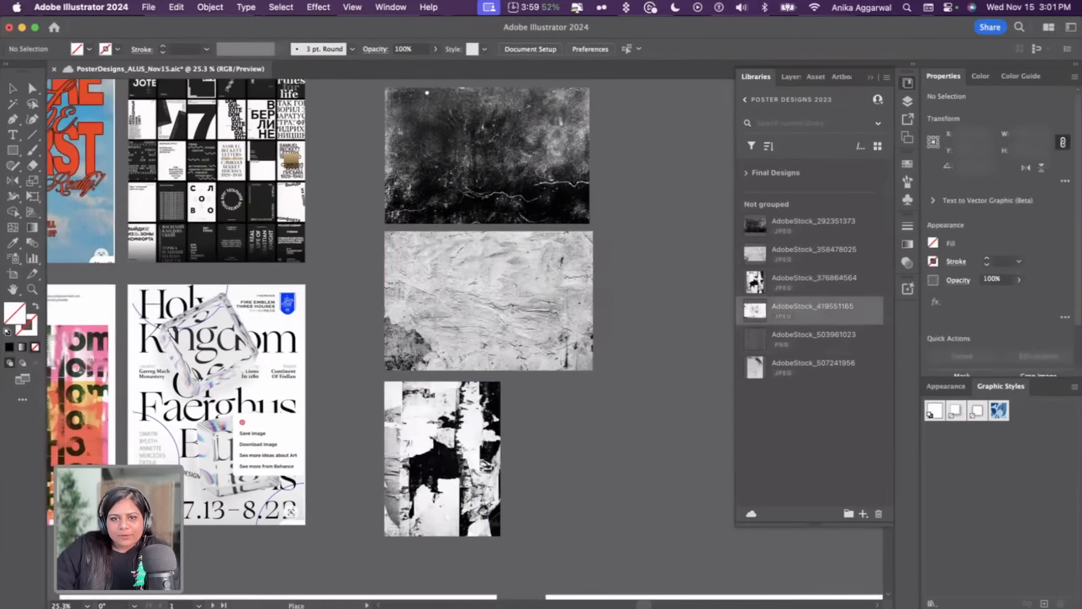
{"action": "left_click_drag", "start_coordinate": [655, 481], "coordinate": [655, 482]}
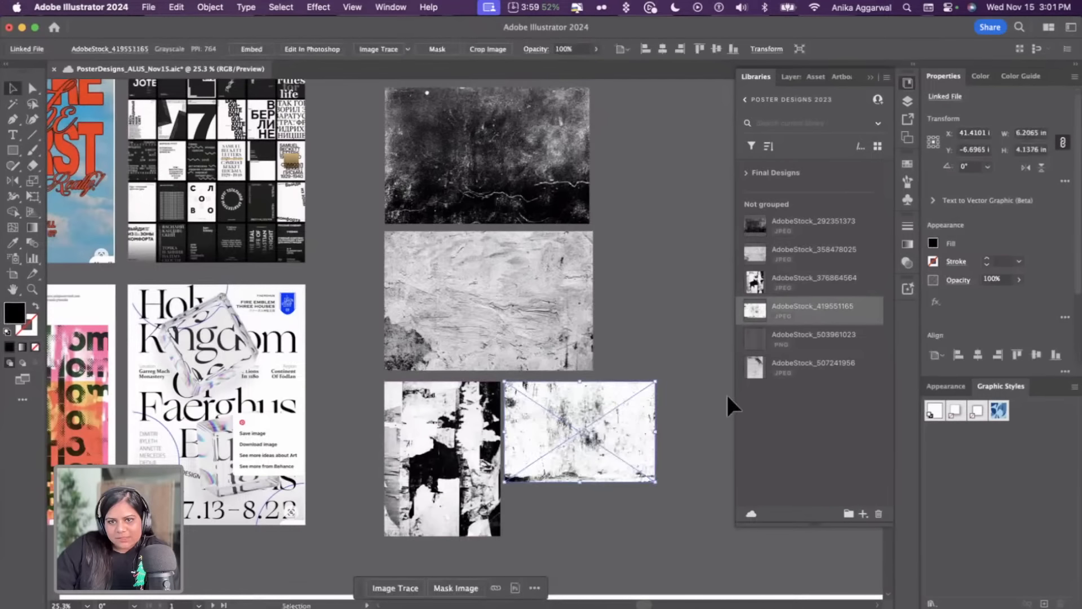
Place the AdobeStock_503961023 texture to the right of the plaster texture and nudge it slightly into position
{"action": "left_click_drag", "start_coordinate": [768, 347], "coordinate": [606, 231]}
{"action": "left_click_drag", "start_coordinate": [606, 231], "coordinate": [713, 382]}
{"action": "left_click", "coordinate": [666, 195]}
{"action": "scroll", "coordinate": [666, 196], "scroll_direction": "right", "scroll_amount": 1}
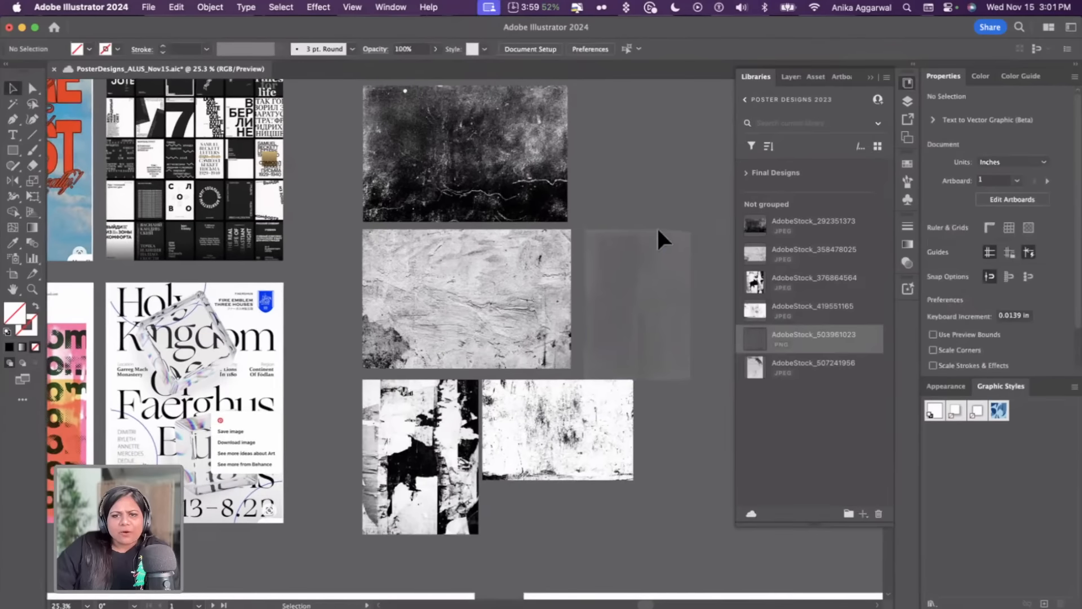
{"action": "left_click_drag", "start_coordinate": [617, 300], "coordinate": [618, 290]}
{"action": "left_click", "coordinate": [616, 183]}
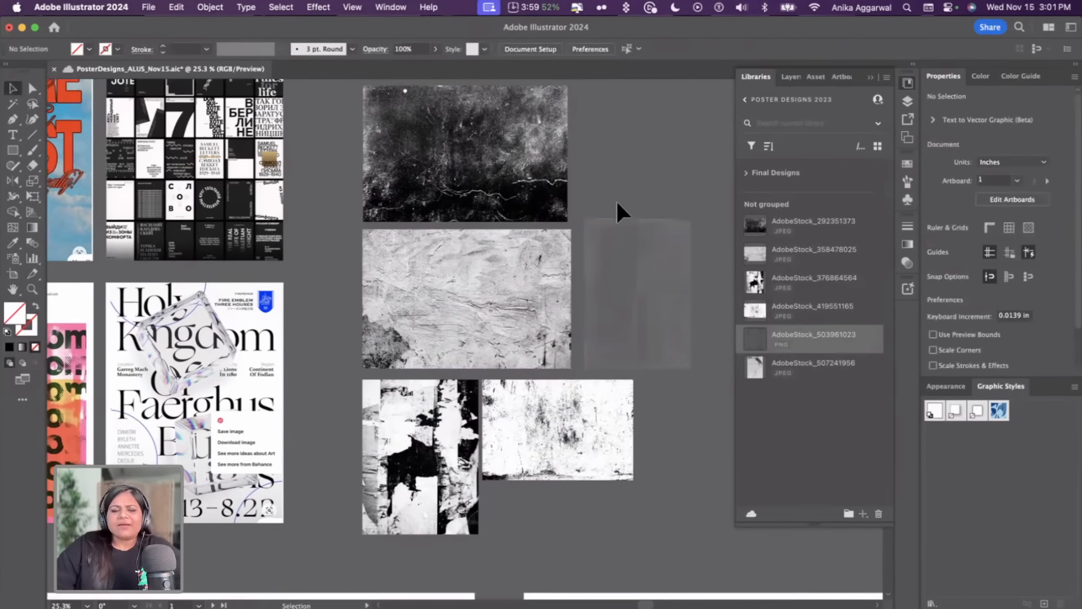
{"action": "left_click_drag", "start_coordinate": [365, 453], "coordinate": [355, 450]}
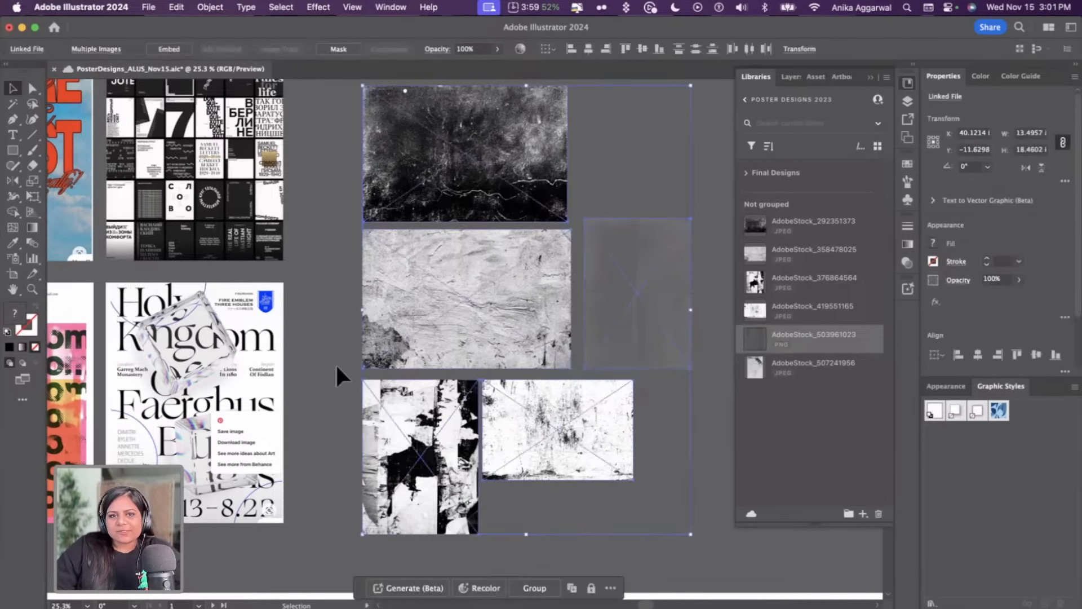
{"action": "left_click", "coordinate": [337, 365]}
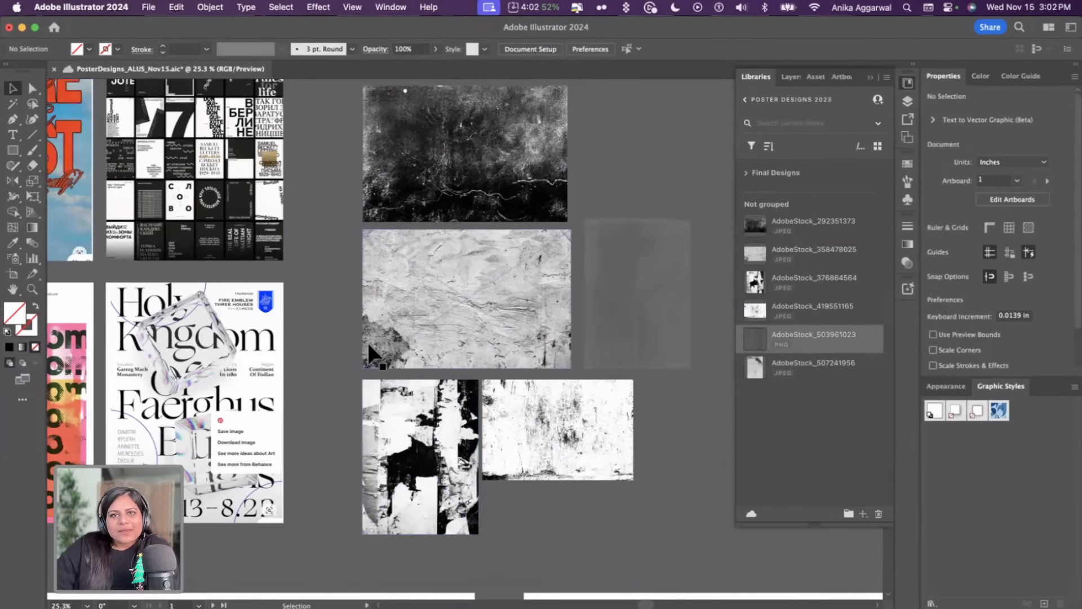
Review the moodboard posters, quotes, fonts and colour references on the canvas
{"action": "scroll", "coordinate": [370, 346], "scroll_direction": "left", "scroll_amount": 5}
{"action": "scroll", "coordinate": [372, 356], "scroll_direction": "left", "scroll_amount": 5}
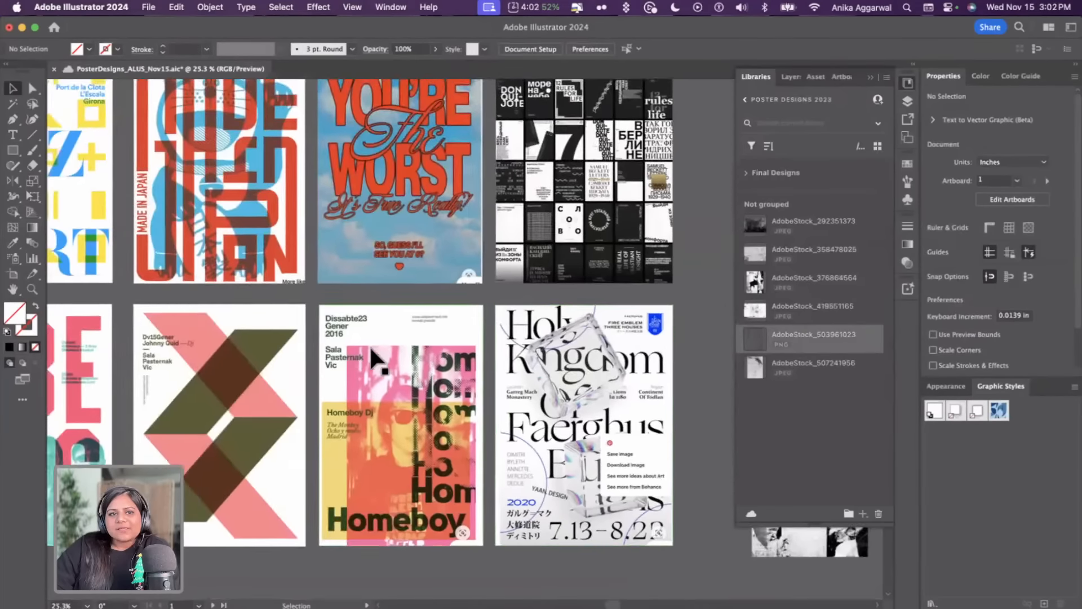
{"action": "scroll", "coordinate": [374, 355], "scroll_direction": "down", "scroll_amount": 3}
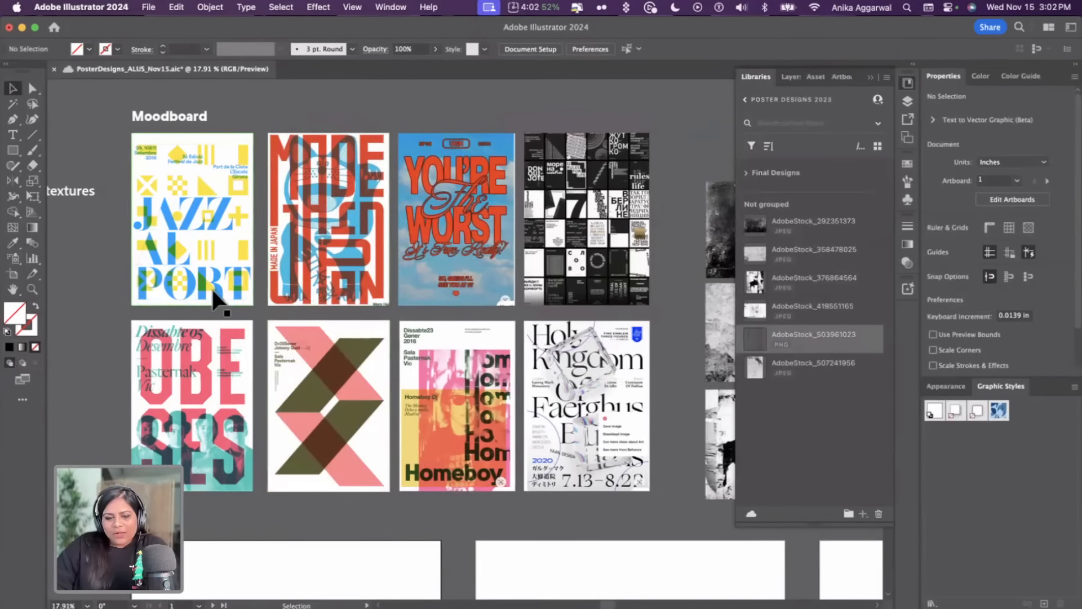
{"action": "scroll", "coordinate": [214, 292], "scroll_direction": "up", "scroll_amount": 1}
{"action": "scroll", "coordinate": [214, 292], "scroll_direction": "up", "scroll_amount": 5}
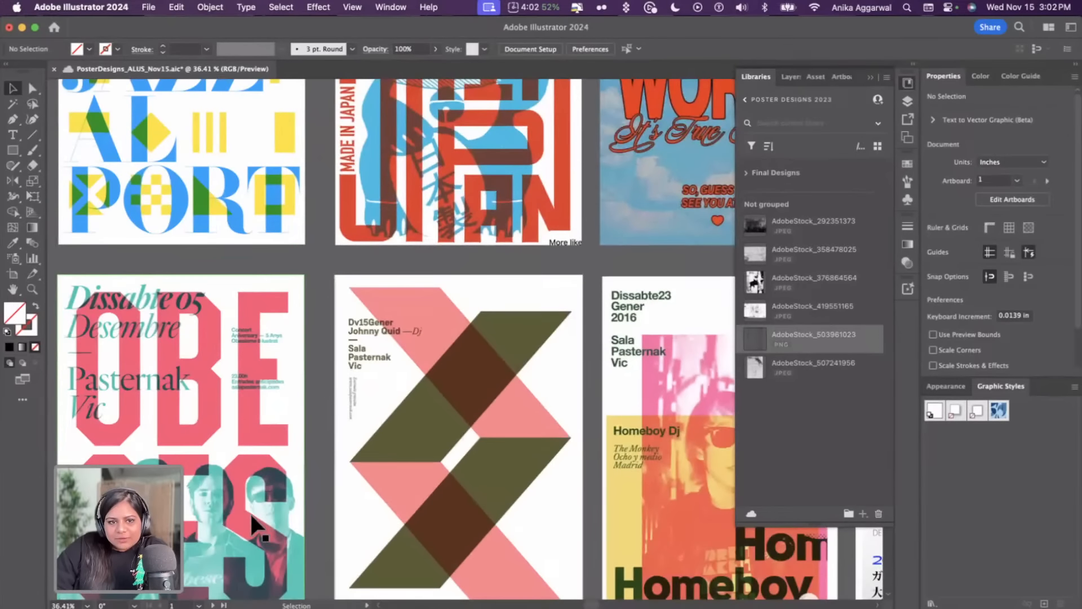
{"action": "scroll", "coordinate": [417, 389], "scroll_direction": "up", "scroll_amount": 5}
{"action": "scroll", "coordinate": [417, 389], "scroll_direction": "right", "scroll_amount": 5}
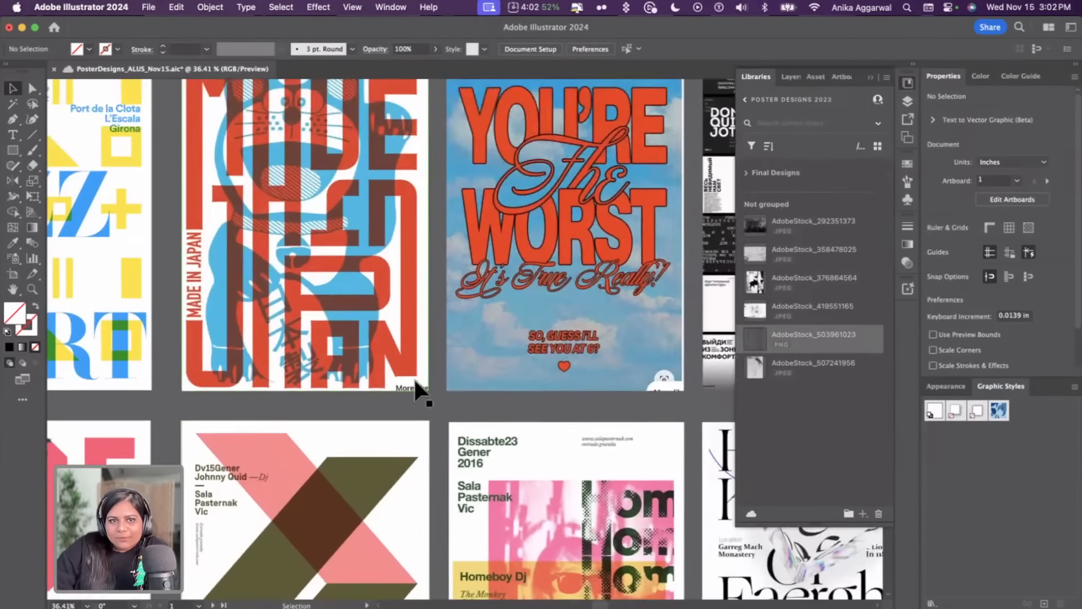
{"action": "scroll", "coordinate": [415, 383], "scroll_direction": "down", "scroll_amount": 3}
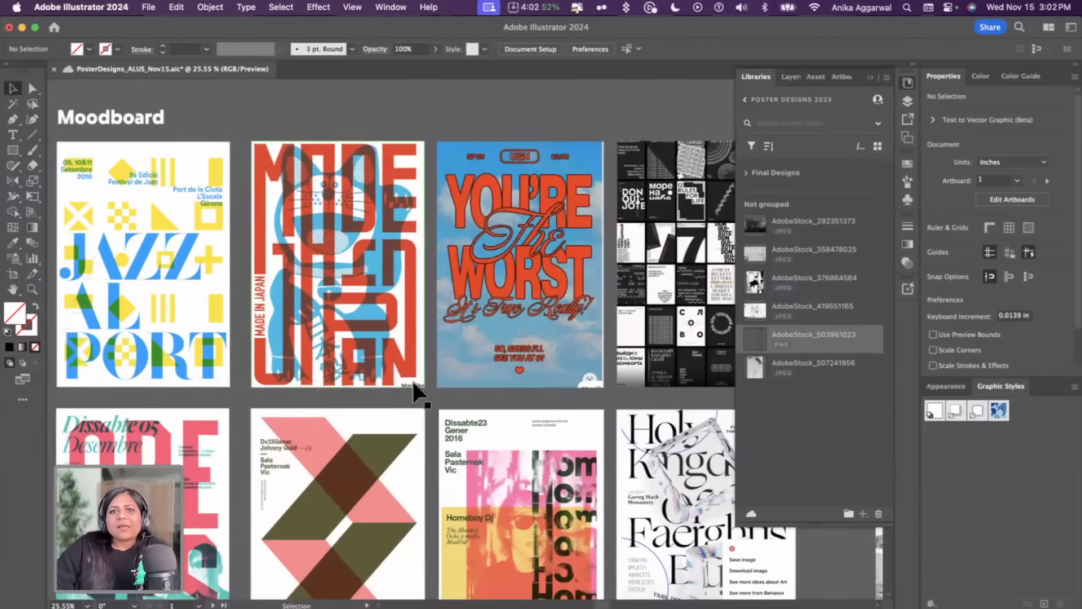
{"action": "scroll", "coordinate": [416, 389], "scroll_direction": "down", "scroll_amount": 5}
{"action": "scroll", "coordinate": [413, 388], "scroll_direction": "down", "scroll_amount": 3}
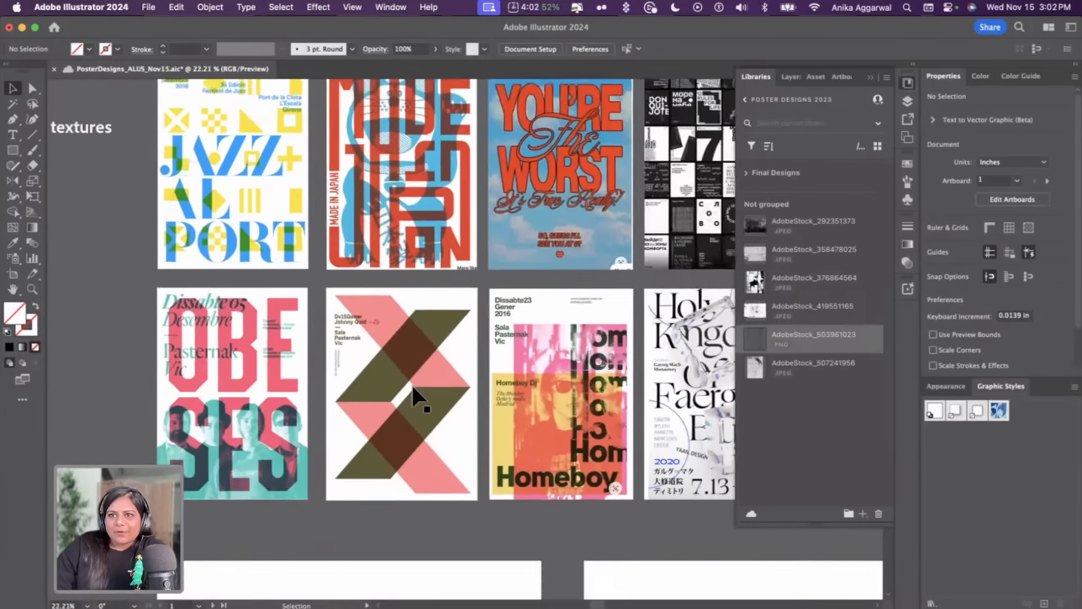
{"action": "scroll", "coordinate": [411, 389], "scroll_direction": "down", "scroll_amount": 2}
{"action": "scroll", "coordinate": [333, 362], "scroll_direction": "down", "scroll_amount": 5}
{"action": "scroll", "coordinate": [328, 360], "scroll_direction": "up", "scroll_amount": 5}
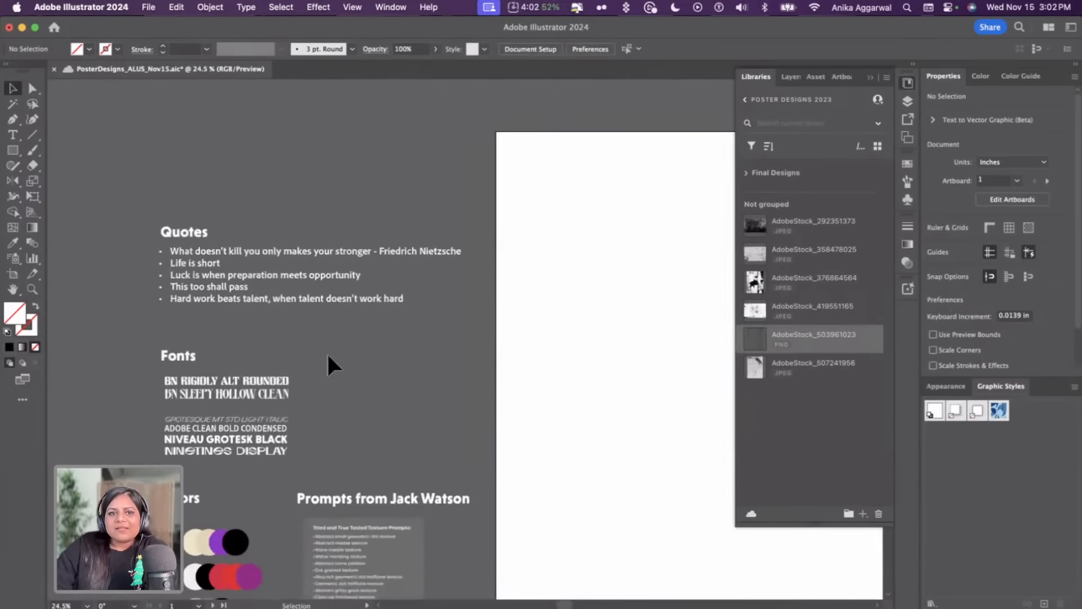
{"action": "scroll", "coordinate": [328, 357], "scroll_direction": "up", "scroll_amount": 2}
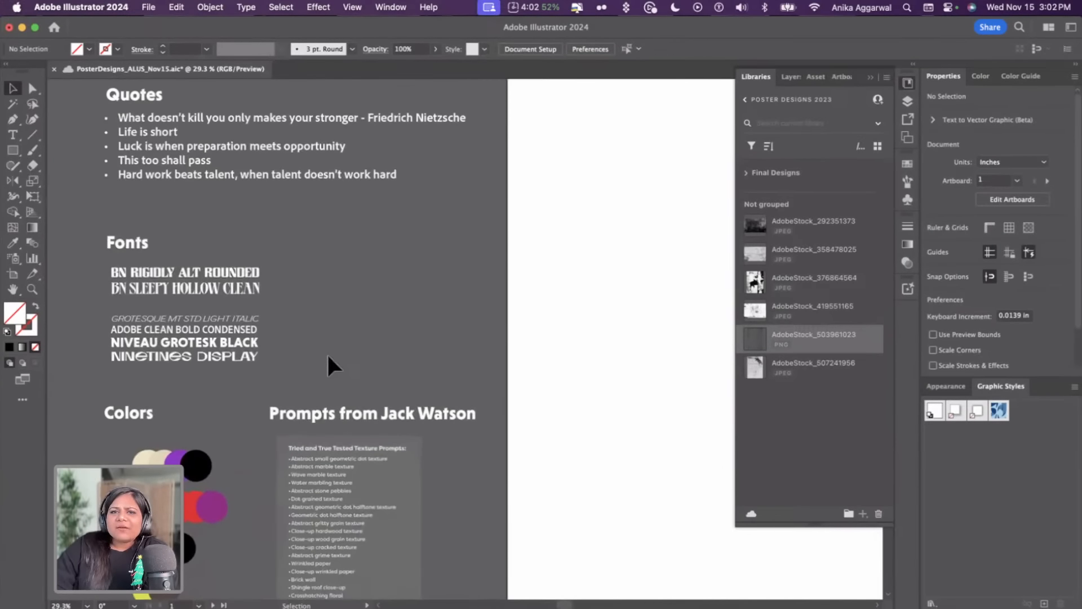
{"action": "scroll", "coordinate": [326, 357], "scroll_direction": "up", "scroll_amount": 2}
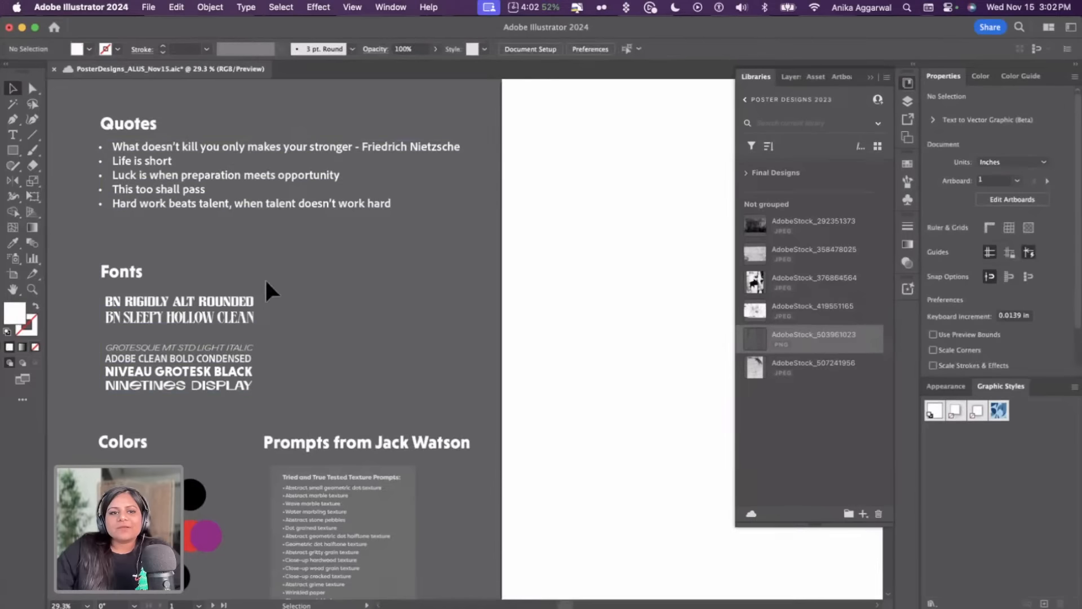
Inspect the font sample text objects in the Fonts section
{"action": "left_click", "coordinate": [203, 389]}
{"action": "scroll", "coordinate": [188, 389], "scroll_direction": "down", "scroll_amount": 2}
{"action": "scroll", "coordinate": [181, 338], "scroll_direction": "up", "scroll_amount": 3}
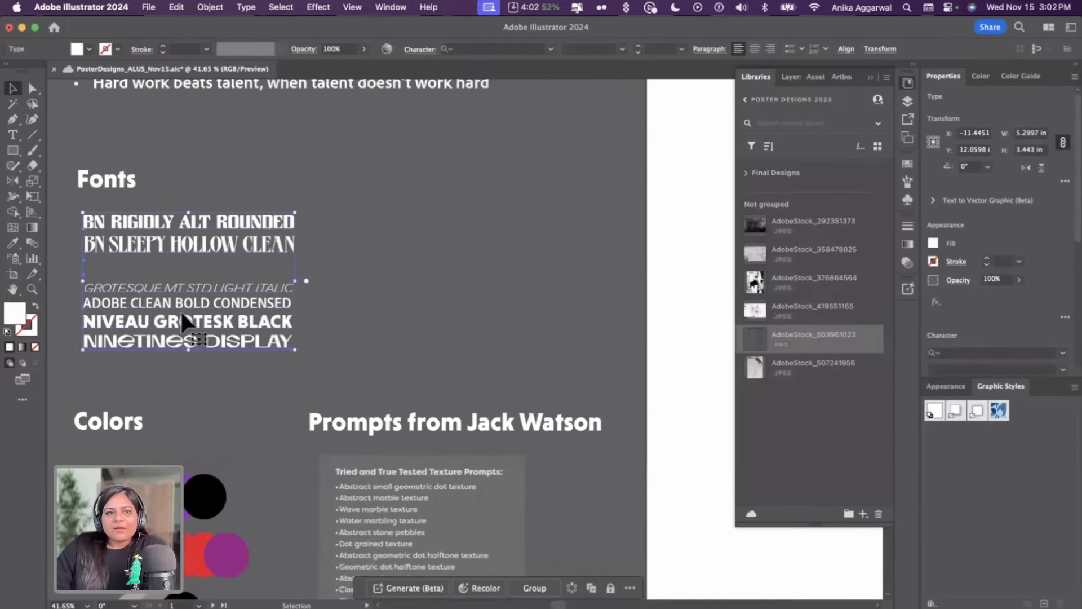
{"action": "left_click", "coordinate": [340, 280]}
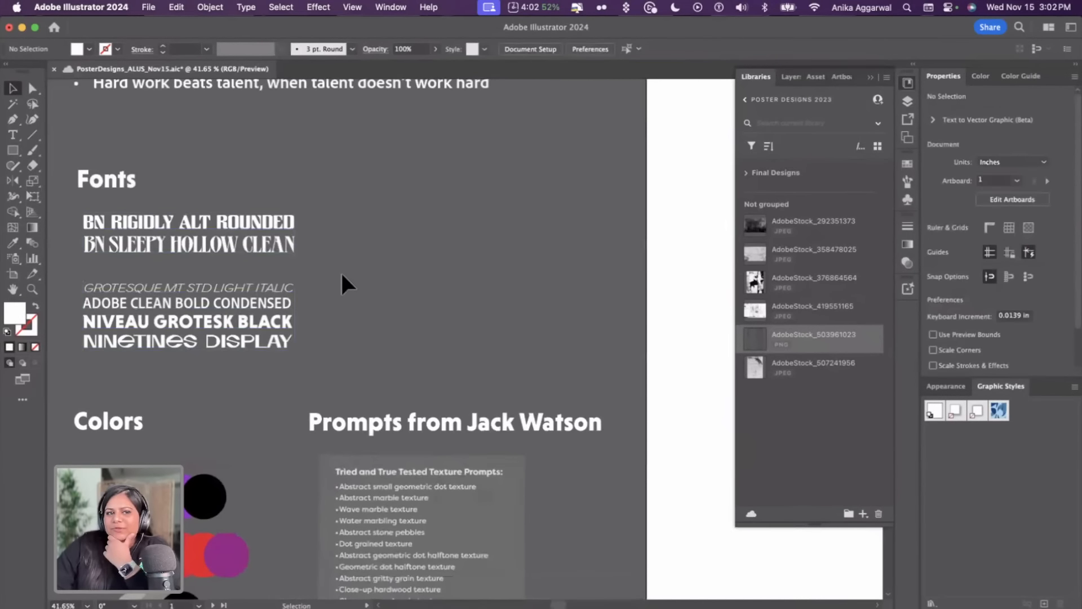
{"action": "left_click", "coordinate": [259, 259]}
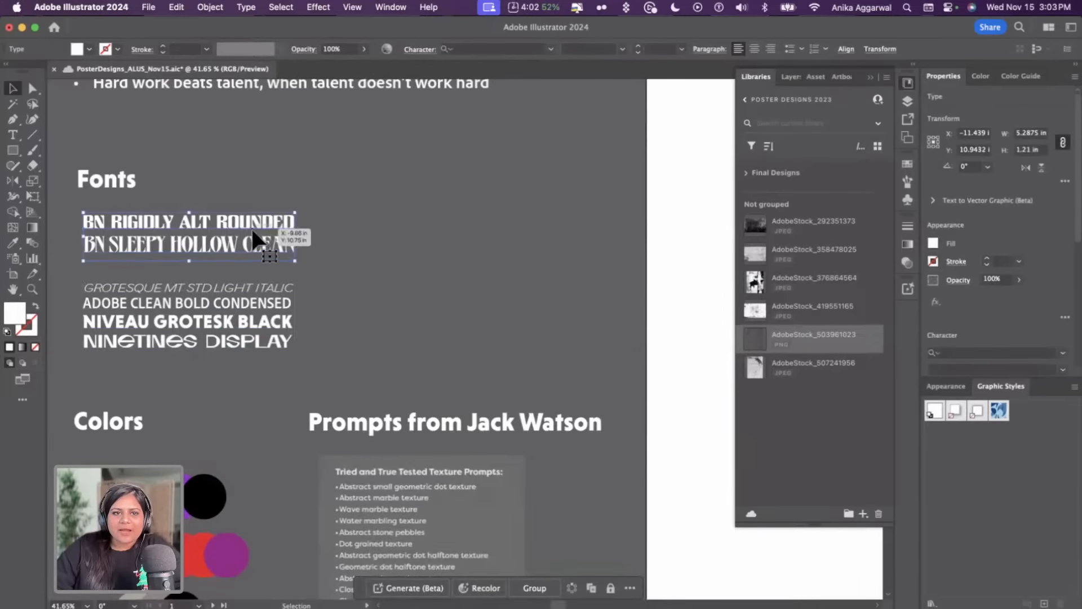
{"action": "left_click", "coordinate": [397, 225]}
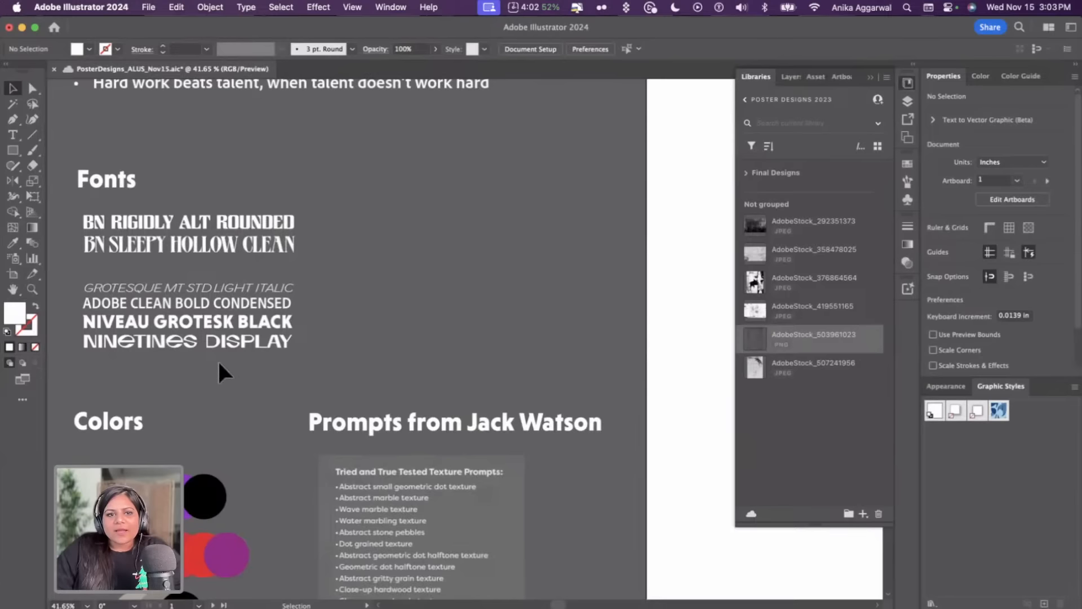
{"action": "left_click", "coordinate": [234, 341]}
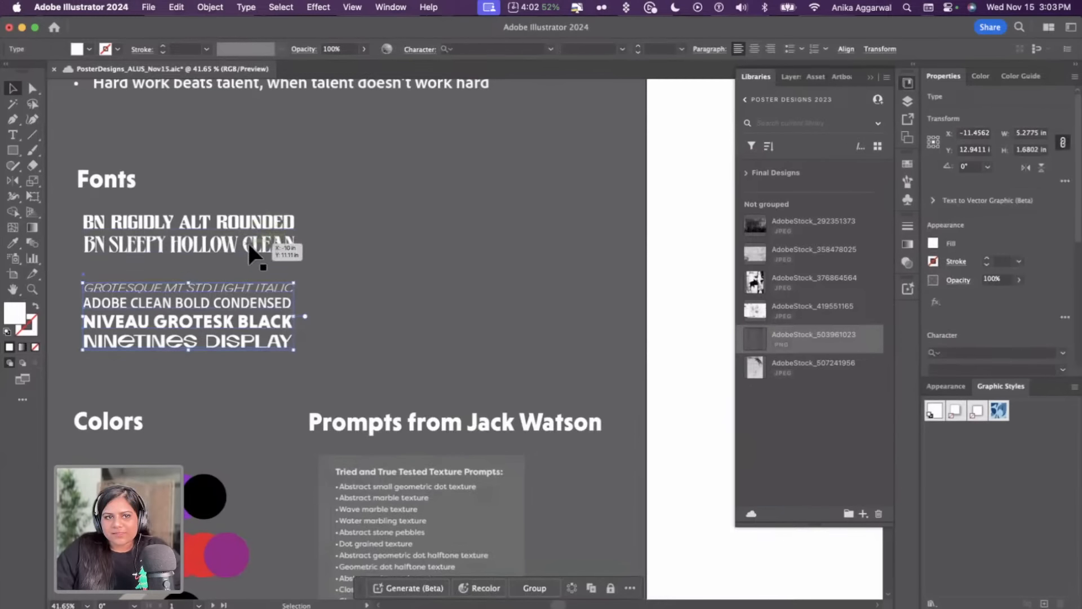
{"action": "left_click", "coordinate": [318, 280]}
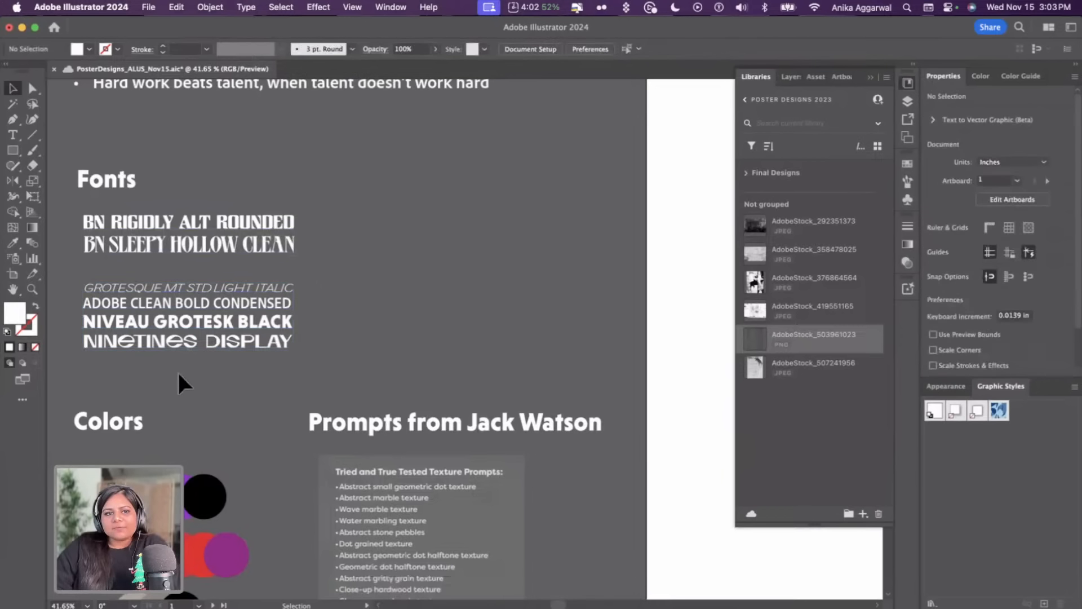
{"action": "scroll", "coordinate": [180, 372], "scroll_direction": "up", "scroll_amount": 2}
{"action": "scroll", "coordinate": [229, 383], "scroll_direction": "left", "scroll_amount": 3}
{"action": "scroll", "coordinate": [259, 298], "scroll_direction": "up", "scroll_amount": 5}
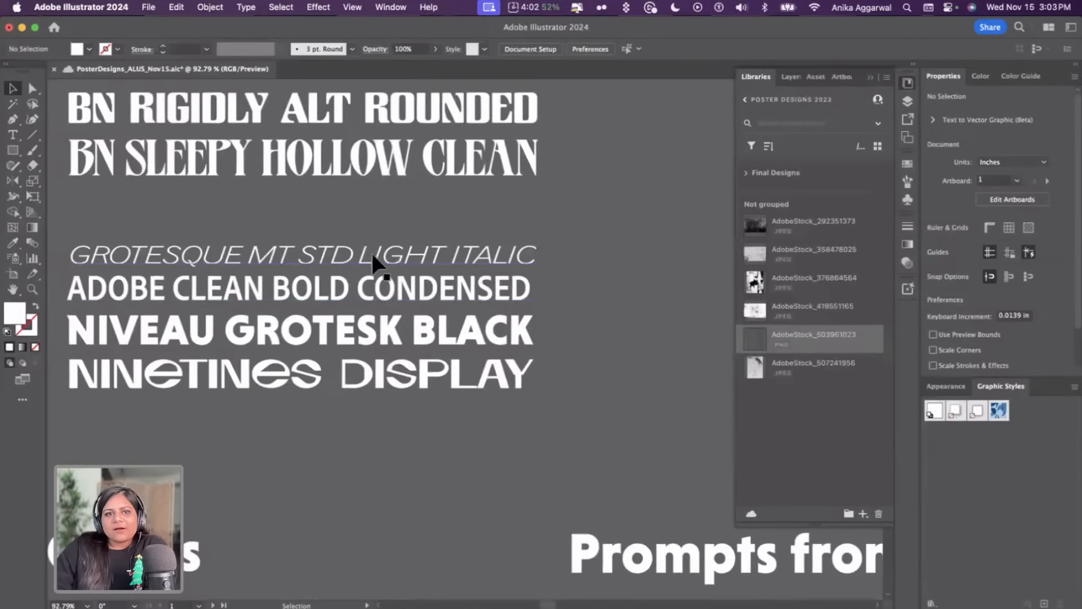
Inspect the Nineties Display sample, the texture prompts list and the colour swatch circles
{"action": "left_click", "coordinate": [358, 374]}
{"action": "scroll", "coordinate": [358, 372], "scroll_direction": "down", "scroll_amount": 5}
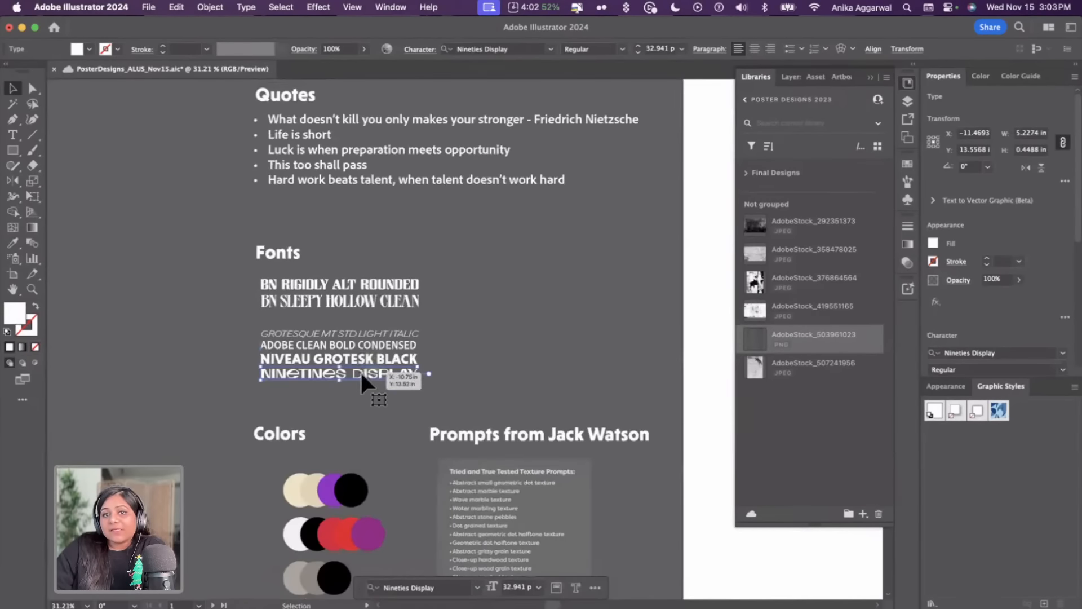
{"action": "scroll", "coordinate": [360, 371], "scroll_direction": "down", "scroll_amount": 4}
{"action": "scroll", "coordinate": [360, 371], "scroll_direction": "right", "scroll_amount": 5}
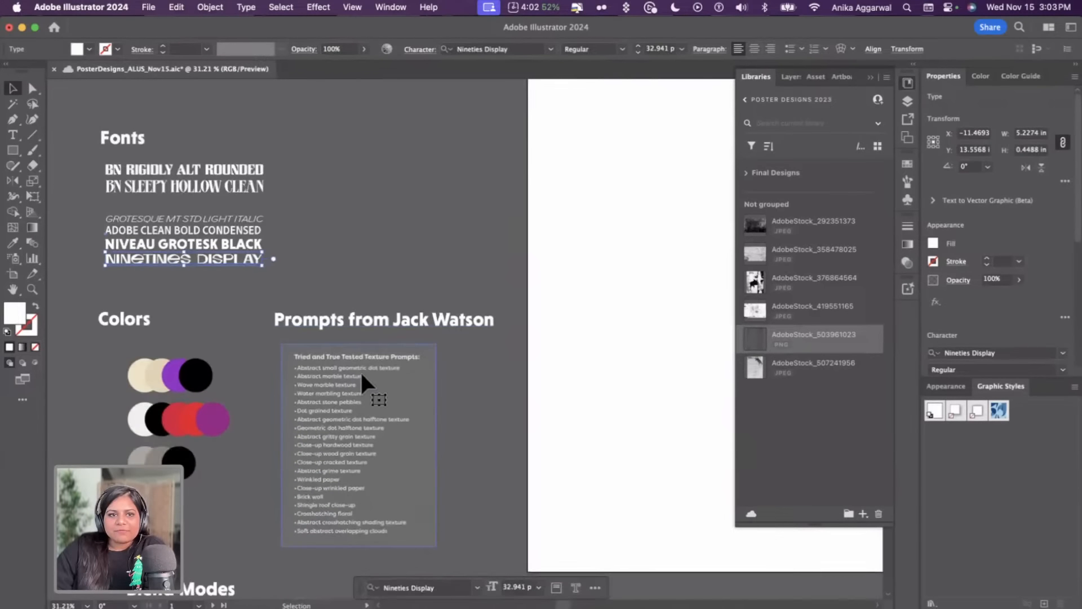
{"action": "scroll", "coordinate": [360, 370], "scroll_direction": "down", "scroll_amount": 3}
{"action": "scroll", "coordinate": [353, 359], "scroll_direction": "left", "scroll_amount": 2}
{"action": "scroll", "coordinate": [252, 335], "scroll_direction": "down", "scroll_amount": 2}
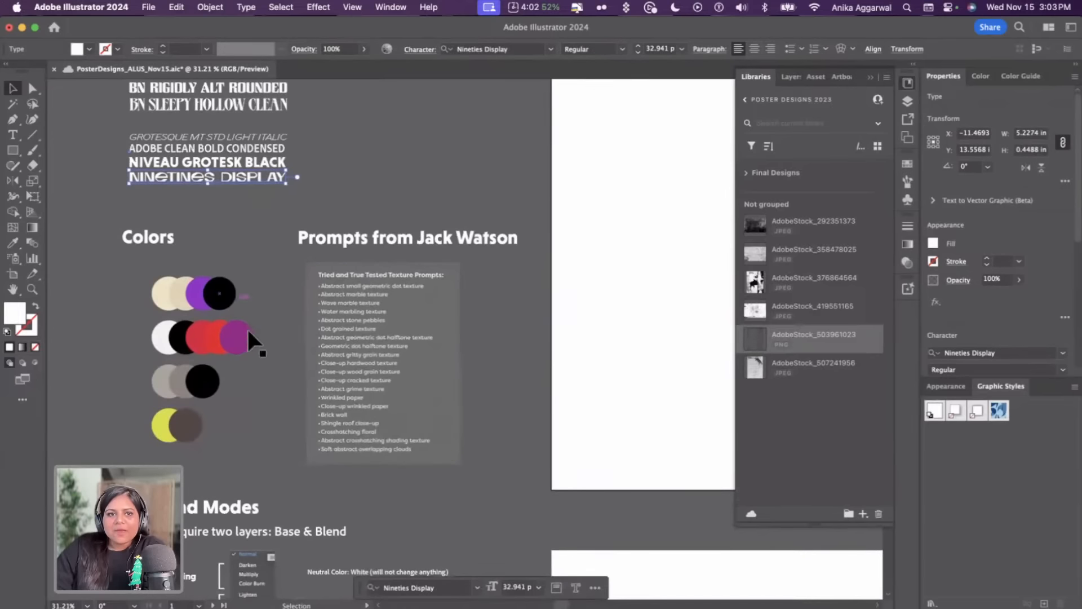
{"action": "scroll", "coordinate": [260, 287], "scroll_direction": "up", "scroll_amount": 1}
{"action": "left_click_drag", "start_coordinate": [269, 275], "coordinate": [158, 452]}
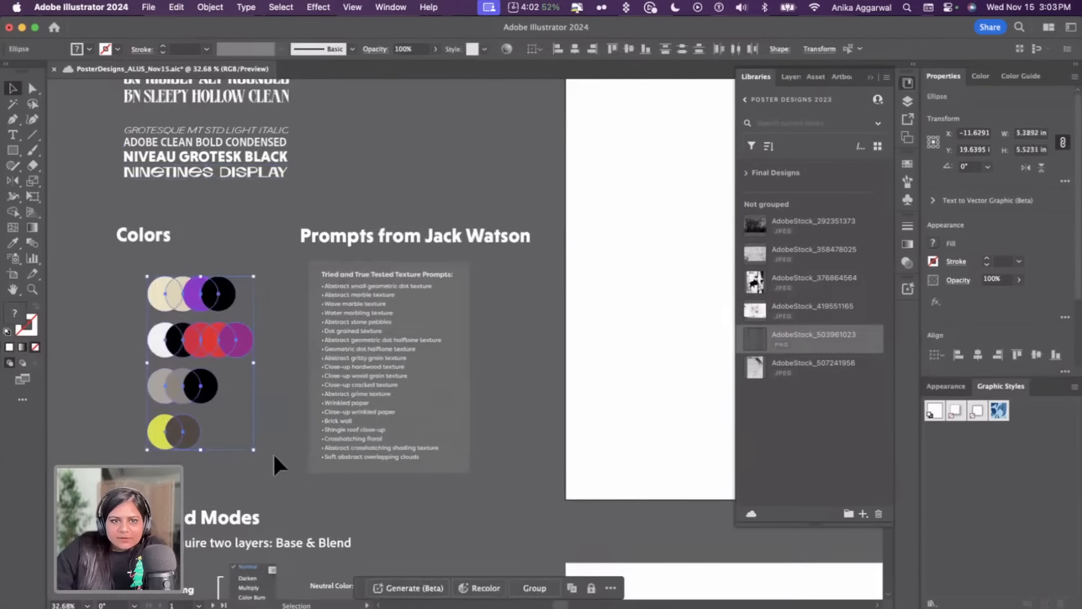
{"action": "left_click", "coordinate": [274, 450]}
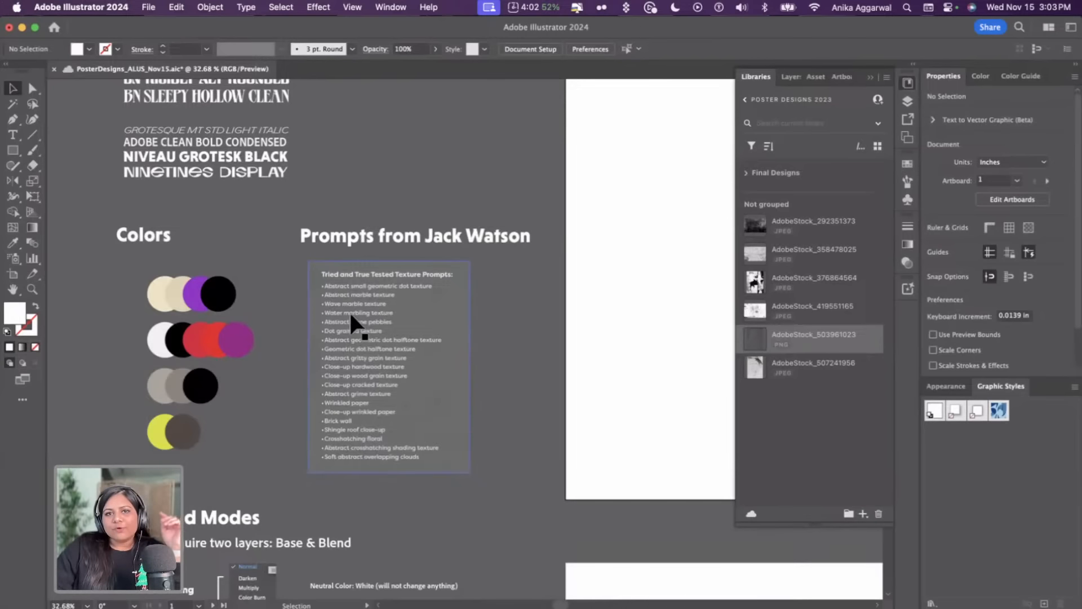
Examine the texture prompts list and the Blend Modes reference chart with its example circles
{"action": "scroll", "coordinate": [433, 336], "scroll_direction": "up", "scroll_amount": 2}
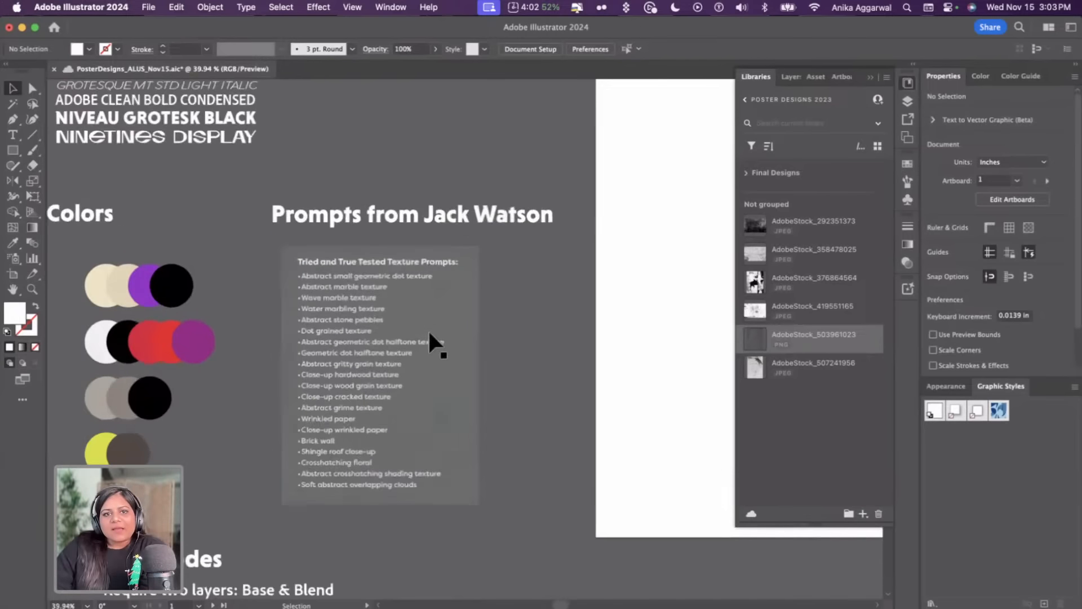
{"action": "scroll", "coordinate": [430, 333], "scroll_direction": "up", "scroll_amount": 3}
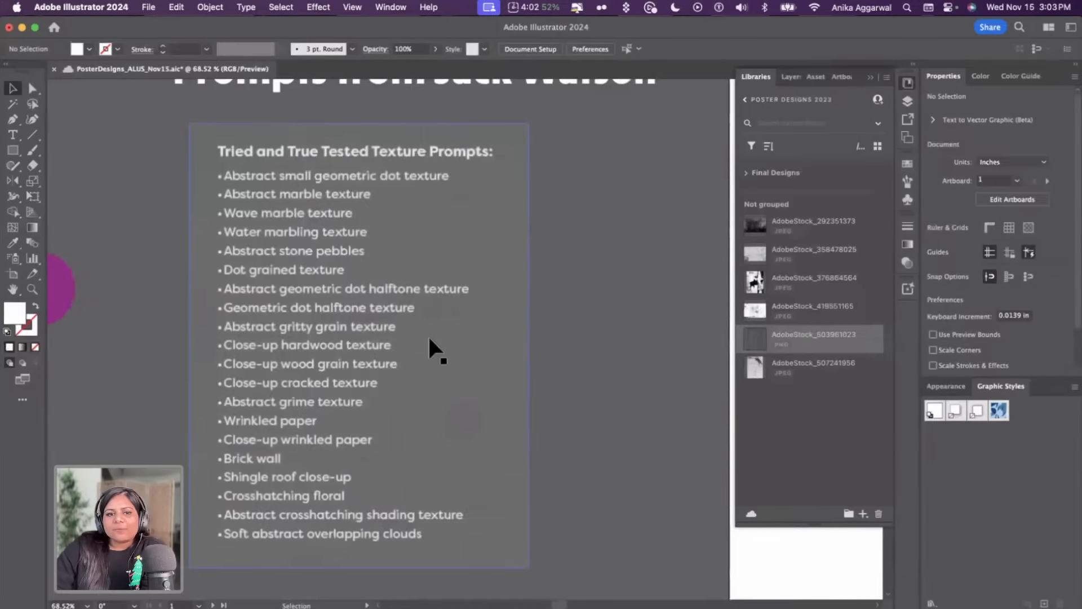
{"action": "scroll", "coordinate": [428, 334], "scroll_direction": "up", "scroll_amount": 1}
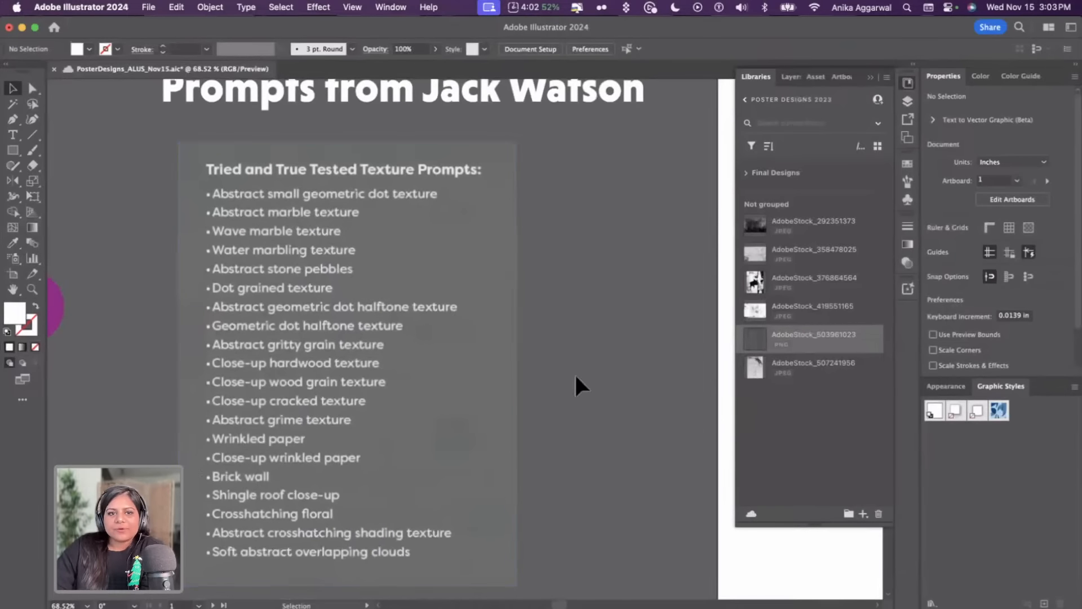
{"action": "scroll", "coordinate": [610, 374], "scroll_direction": "down", "scroll_amount": 3}
{"action": "scroll", "coordinate": [607, 375], "scroll_direction": "down", "scroll_amount": 3}
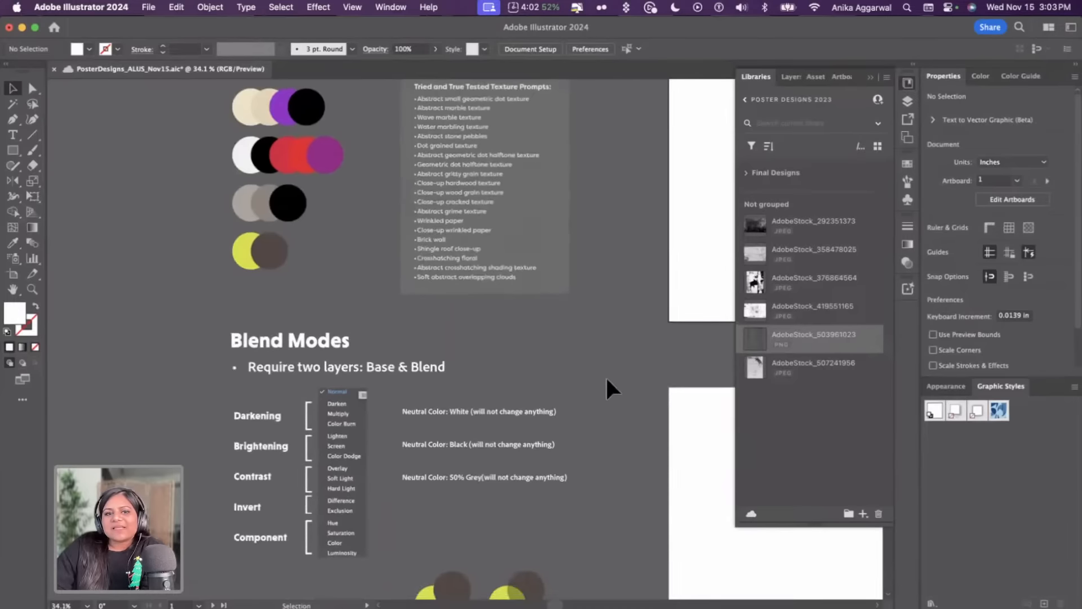
{"action": "scroll", "coordinate": [467, 371], "scroll_direction": "up", "scroll_amount": 2}
{"action": "scroll", "coordinate": [467, 370], "scroll_direction": "down", "scroll_amount": 2}
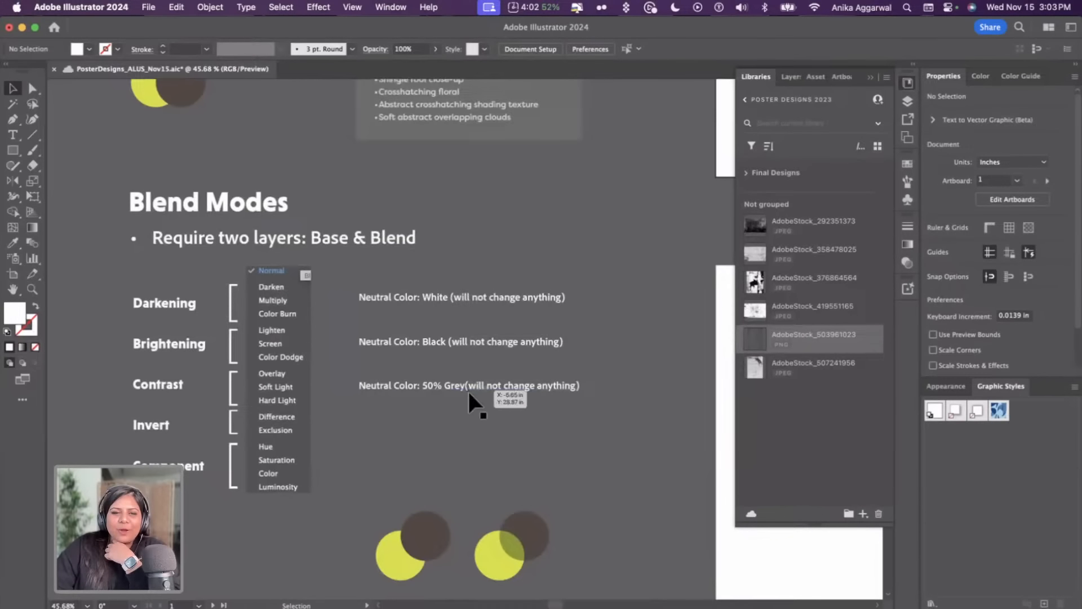
{"action": "scroll", "coordinate": [449, 405], "scroll_direction": "down", "scroll_amount": 1}
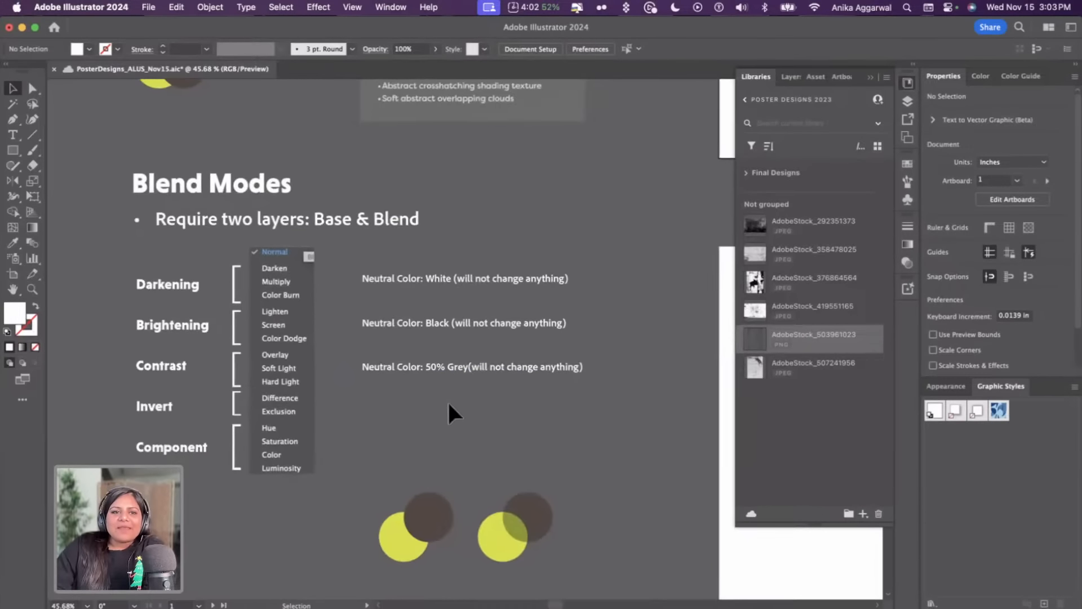
{"action": "scroll", "coordinate": [382, 410], "scroll_direction": "left", "scroll_amount": 1}
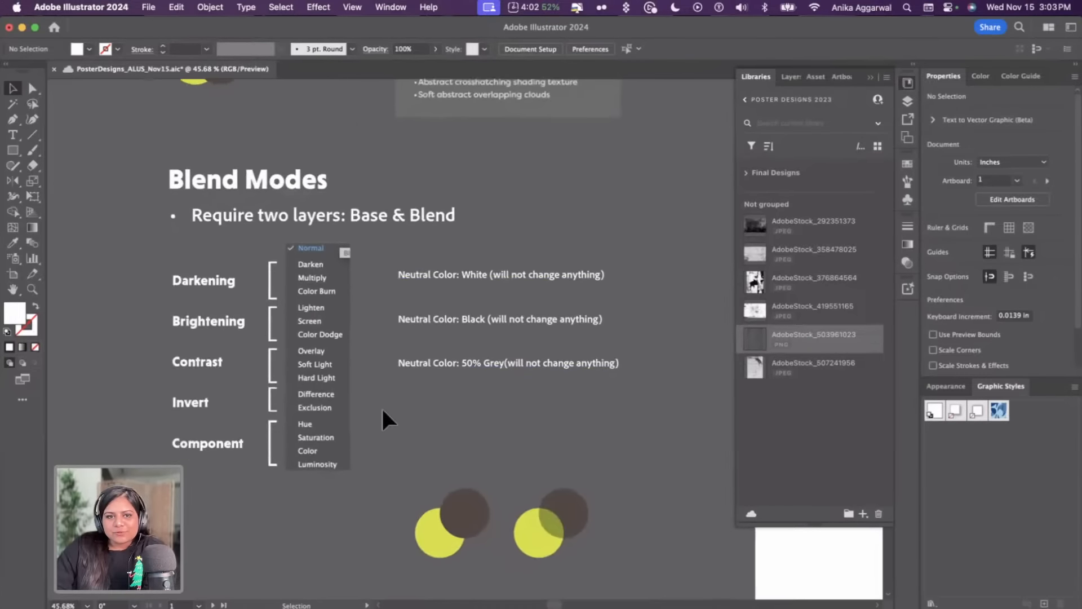
{"action": "scroll", "coordinate": [382, 410], "scroll_direction": "down", "scroll_amount": 1}
{"action": "scroll", "coordinate": [382, 409], "scroll_direction": "up", "scroll_amount": 1}
{"action": "scroll", "coordinate": [382, 409], "scroll_direction": "down", "scroll_amount": 1}
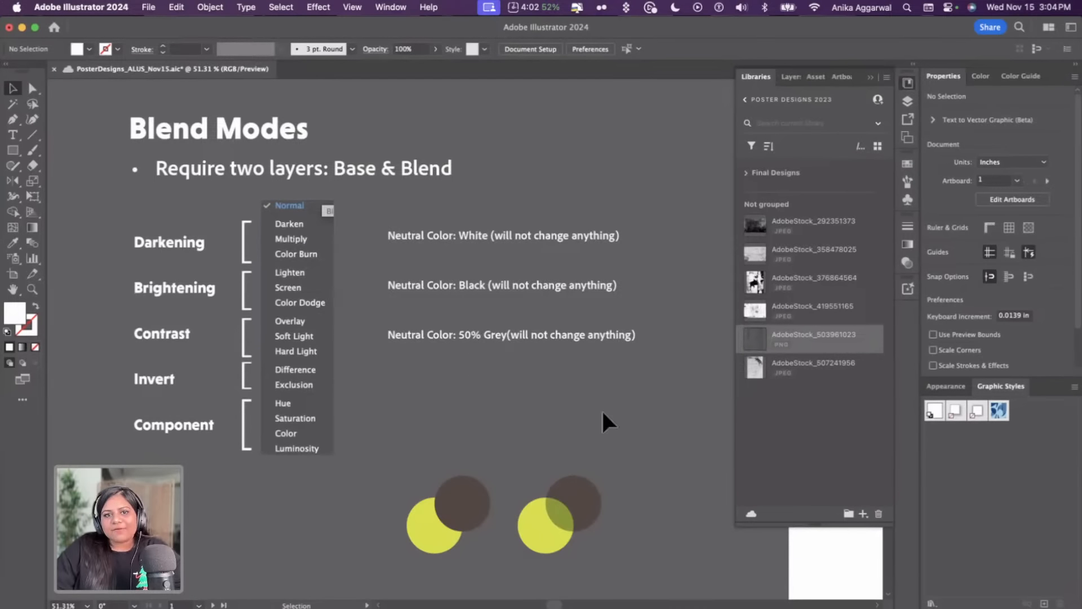
Try setting the brown circle in the first example pair to Multiply blend mode, then undo it
{"action": "left_click_drag", "start_coordinate": [683, 468], "coordinate": [628, 412]}
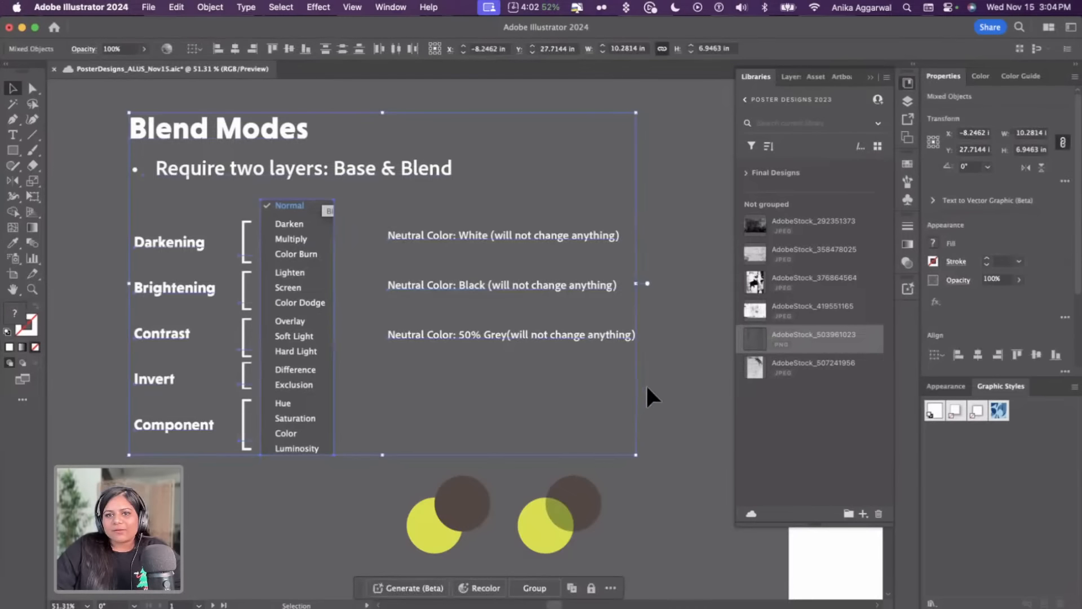
{"action": "left_click", "coordinate": [648, 398]}
{"action": "left_click", "coordinate": [451, 518]}
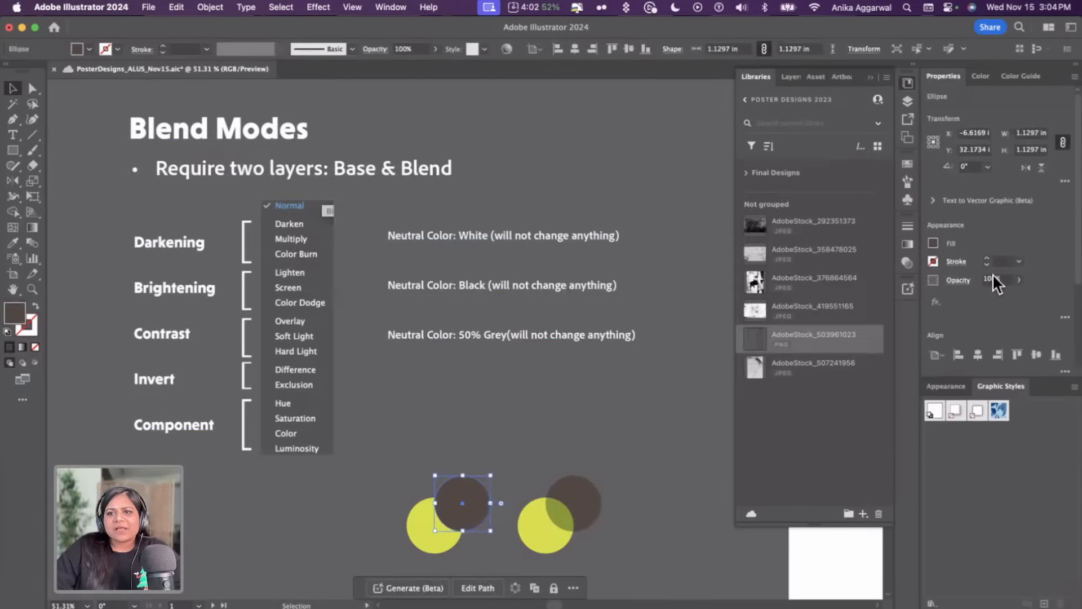
{"action": "left_click", "coordinate": [959, 280]}
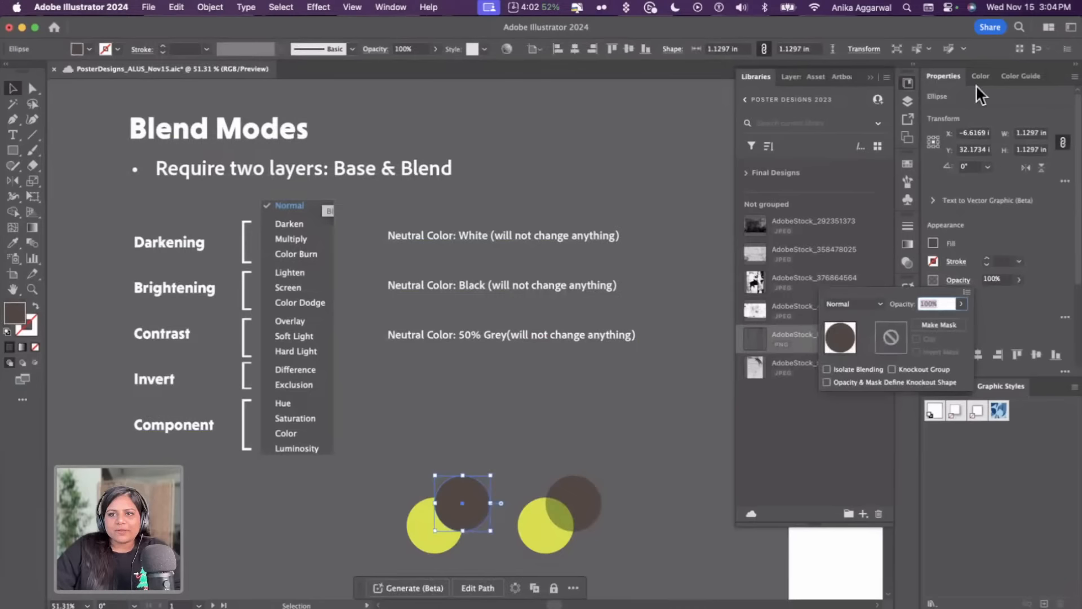
{"action": "left_click", "coordinate": [880, 304]}
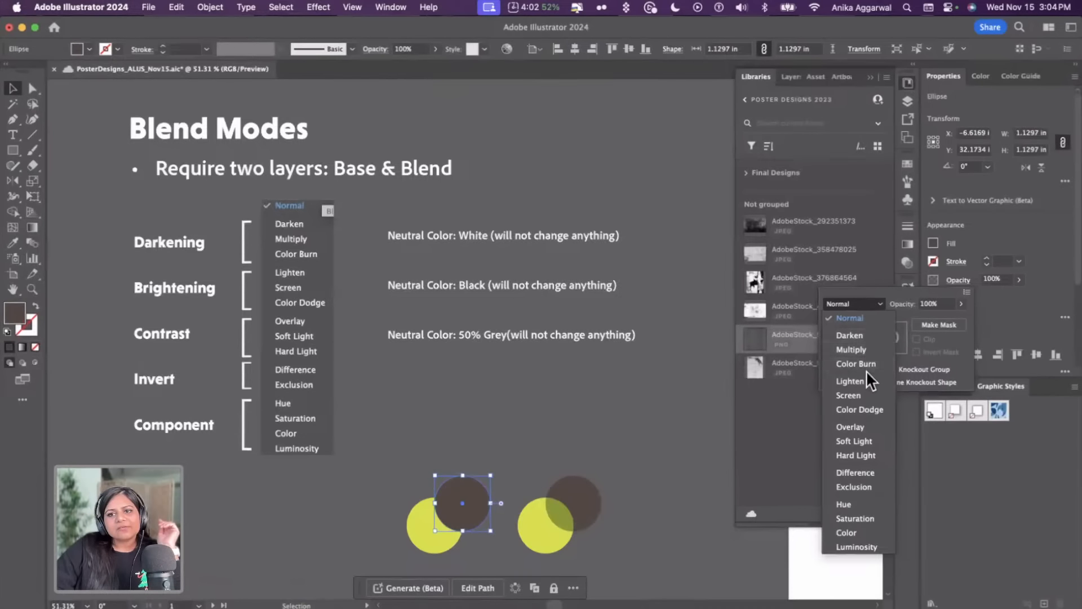
{"action": "left_click", "coordinate": [867, 348]}
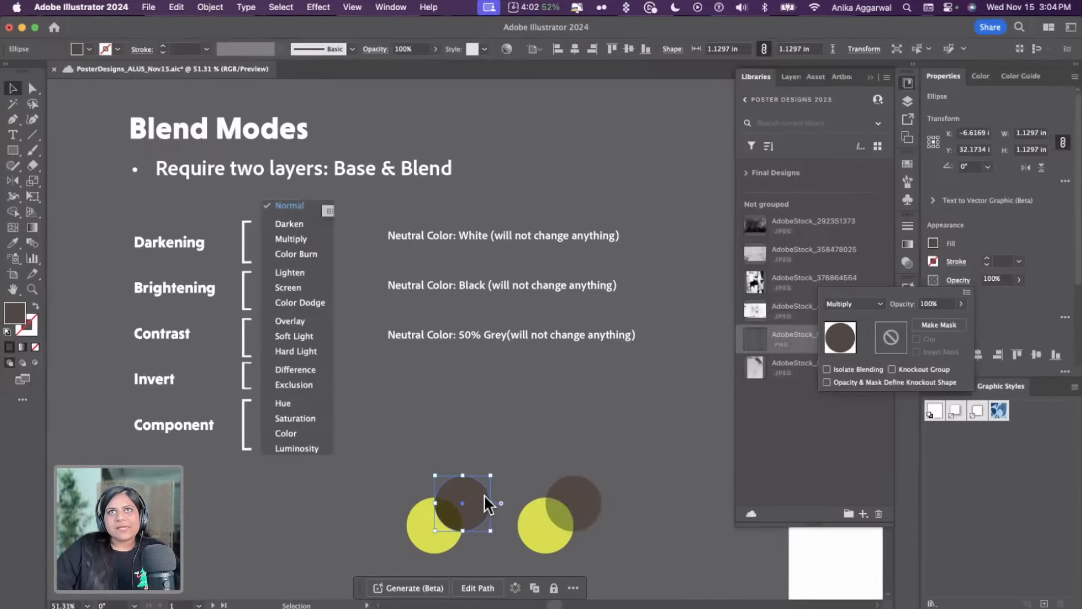
{"action": "key", "text": "cmd+z"}
{"action": "left_click", "coordinate": [530, 454]}
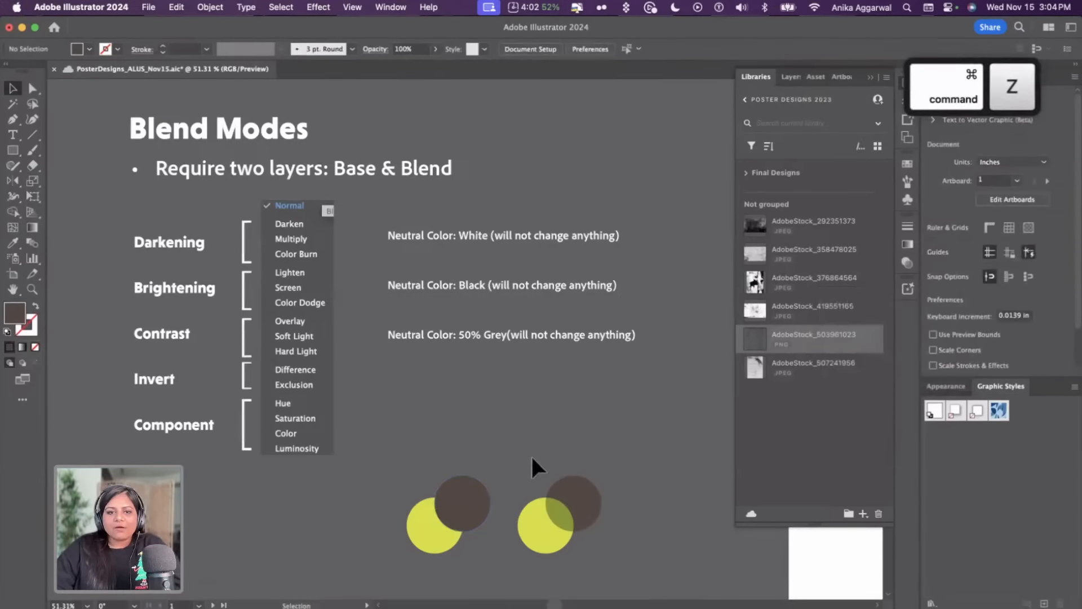
Set the brown circle's blend mode in the left square sample to Normal
{"action": "scroll", "coordinate": [528, 458], "scroll_direction": "down", "scroll_amount": 3}
{"action": "scroll", "coordinate": [484, 431], "scroll_direction": "up", "scroll_amount": 2}
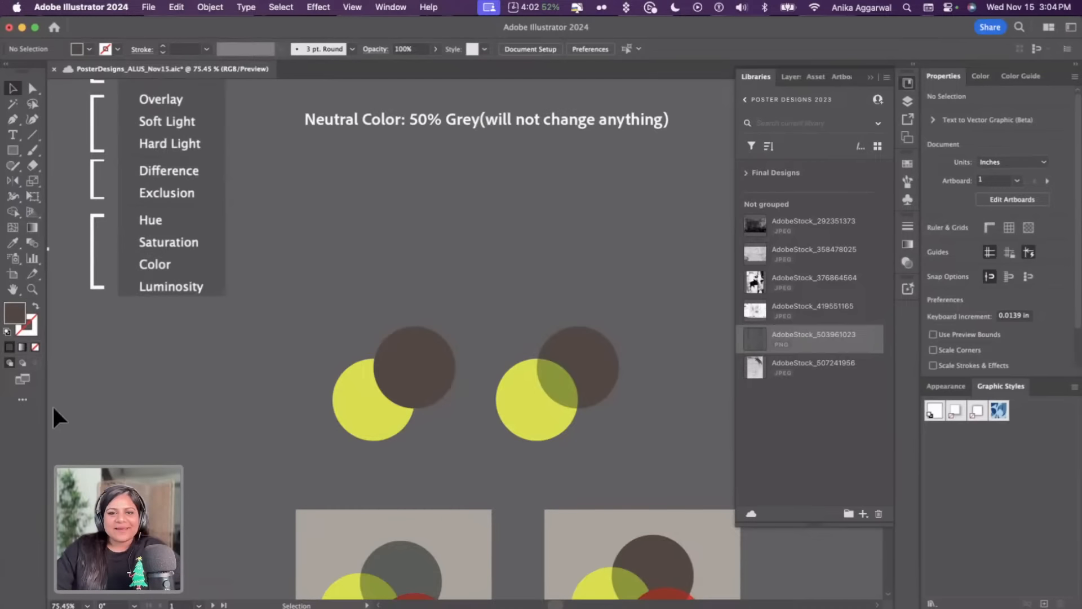
{"action": "scroll", "coordinate": [407, 291], "scroll_direction": "down", "scroll_amount": 3}
{"action": "scroll", "coordinate": [421, 286], "scroll_direction": "up", "scroll_amount": 1}
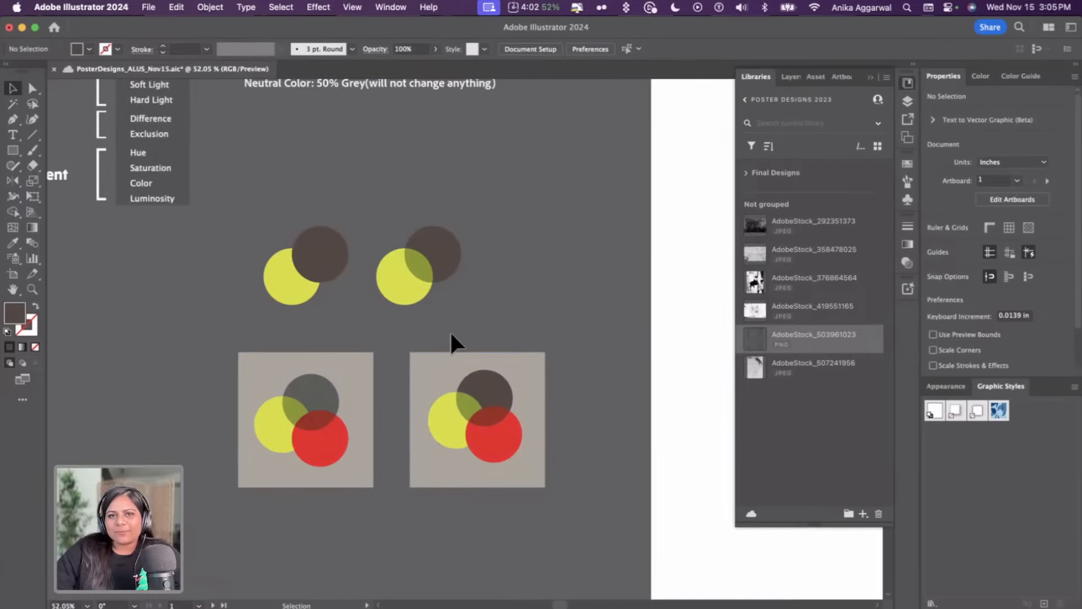
{"action": "scroll", "coordinate": [451, 332], "scroll_direction": "down", "scroll_amount": 2}
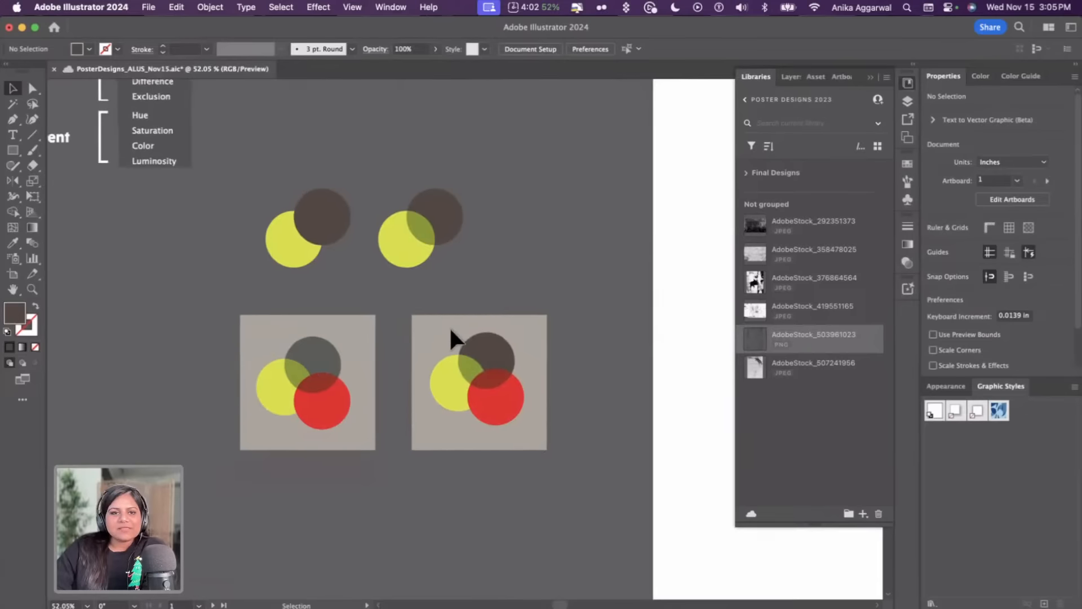
{"action": "scroll", "coordinate": [450, 326], "scroll_direction": "up", "scroll_amount": 5}
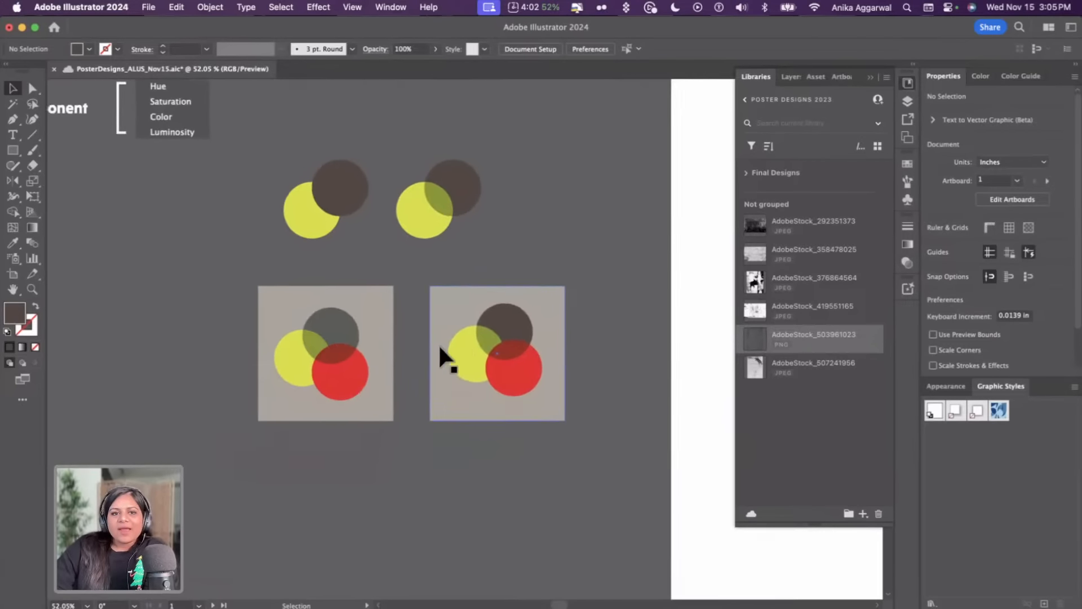
{"action": "left_click", "coordinate": [331, 338]}
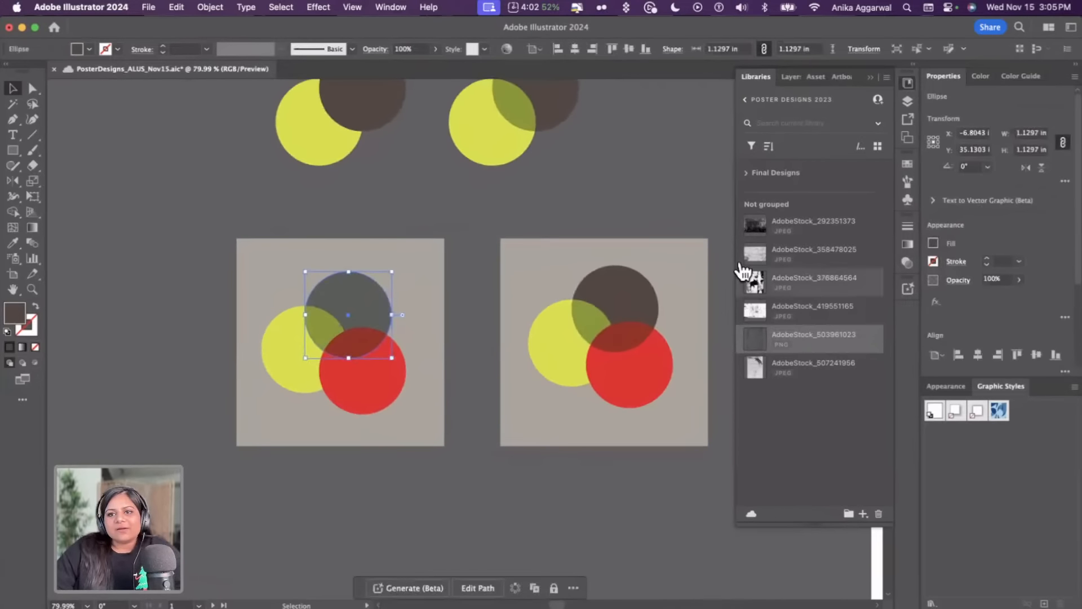
{"action": "left_click", "coordinate": [958, 280]}
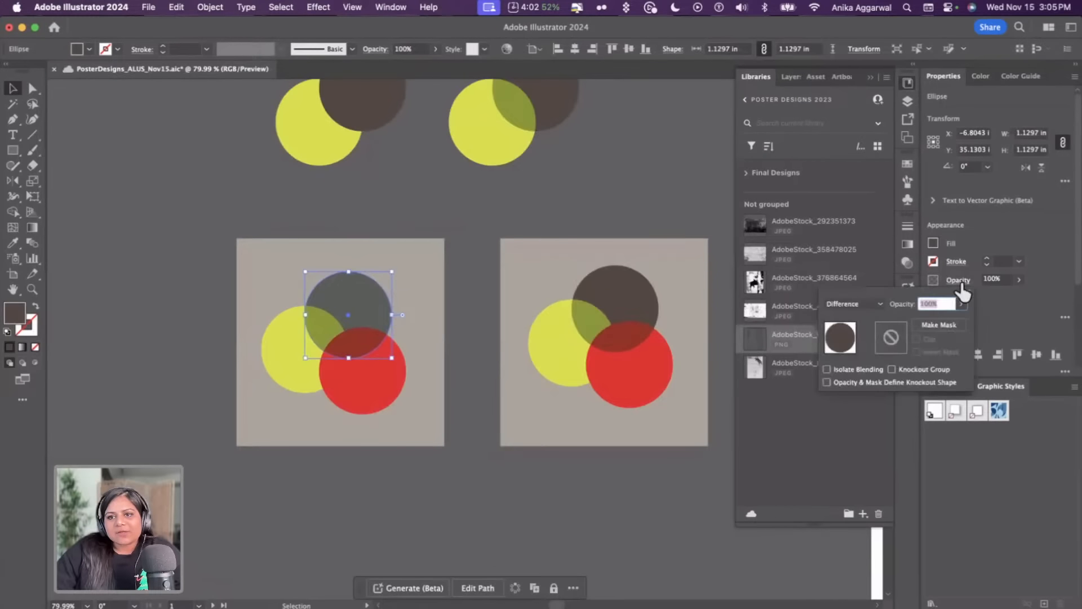
{"action": "left_click", "coordinate": [843, 305]}
{"action": "left_click", "coordinate": [861, 311]}
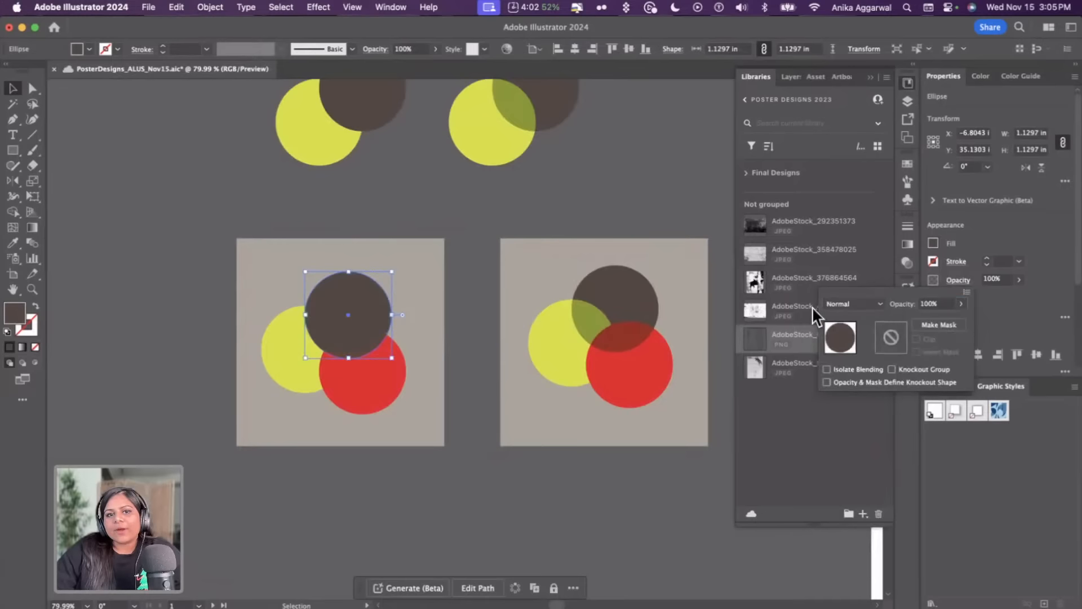
{"action": "left_click", "coordinate": [462, 208]}
{"action": "left_click", "coordinate": [433, 251]}
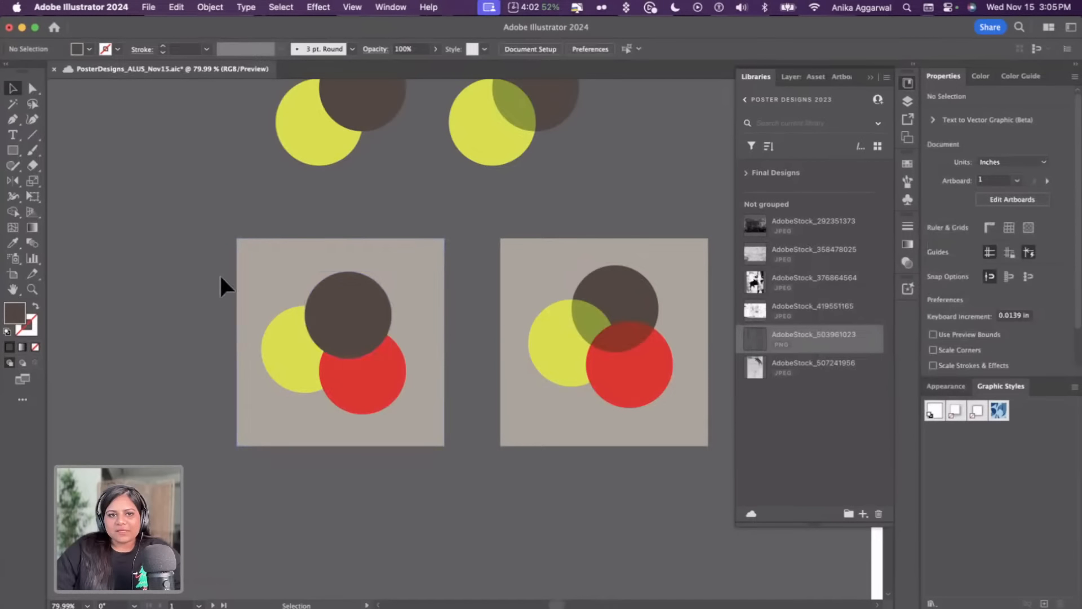
Duplicate the left square sample and move the copy onto the right sample's position
{"action": "left_click_drag", "start_coordinate": [307, 361], "coordinate": [346, 537]}
{"action": "scroll", "coordinate": [343, 490], "scroll_direction": "down", "scroll_amount": 3}
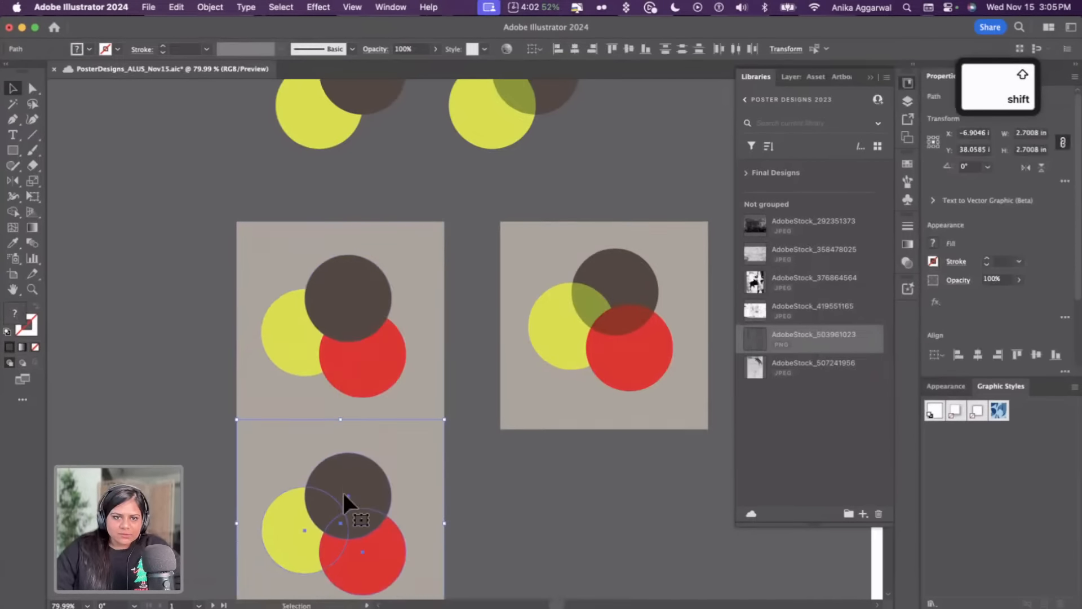
{"action": "left_click_drag", "start_coordinate": [345, 399], "coordinate": [344, 455]}
{"action": "scroll", "coordinate": [344, 455], "scroll_direction": "down", "scroll_amount": 5}
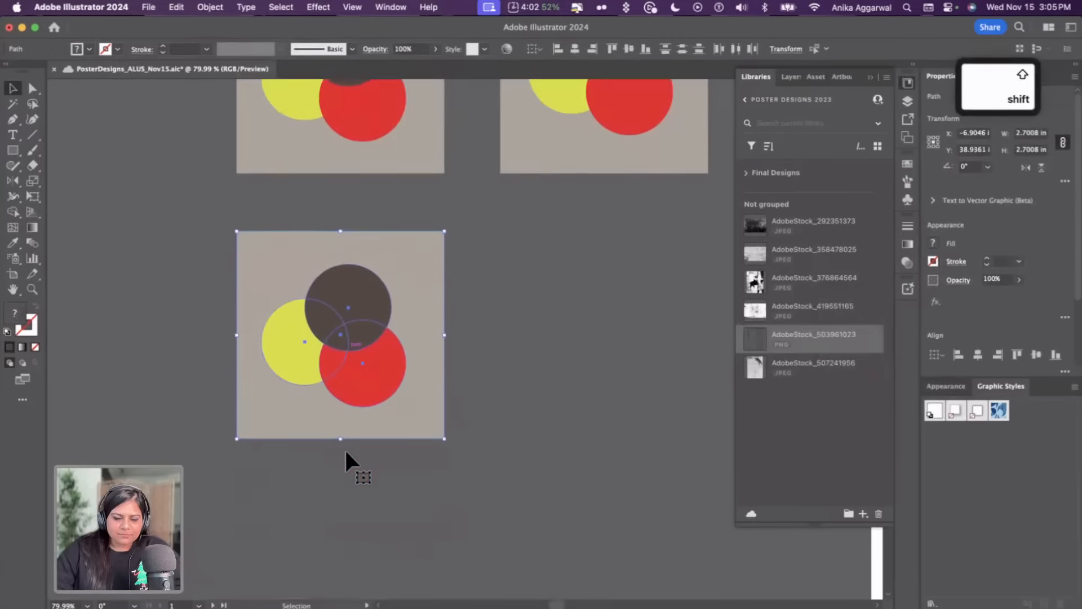
{"action": "left_click_drag", "start_coordinate": [360, 296], "coordinate": [619, 294]}
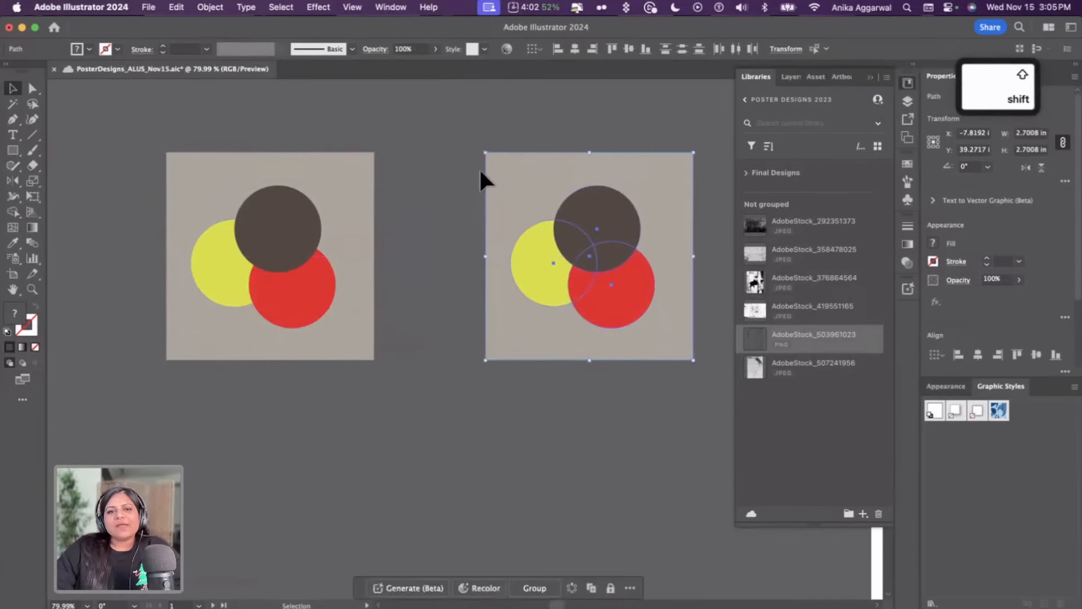
Select and inspect the background rectangle and circles of the left square sample
{"action": "left_click", "coordinate": [472, 168]}
{"action": "left_click", "coordinate": [334, 174]}
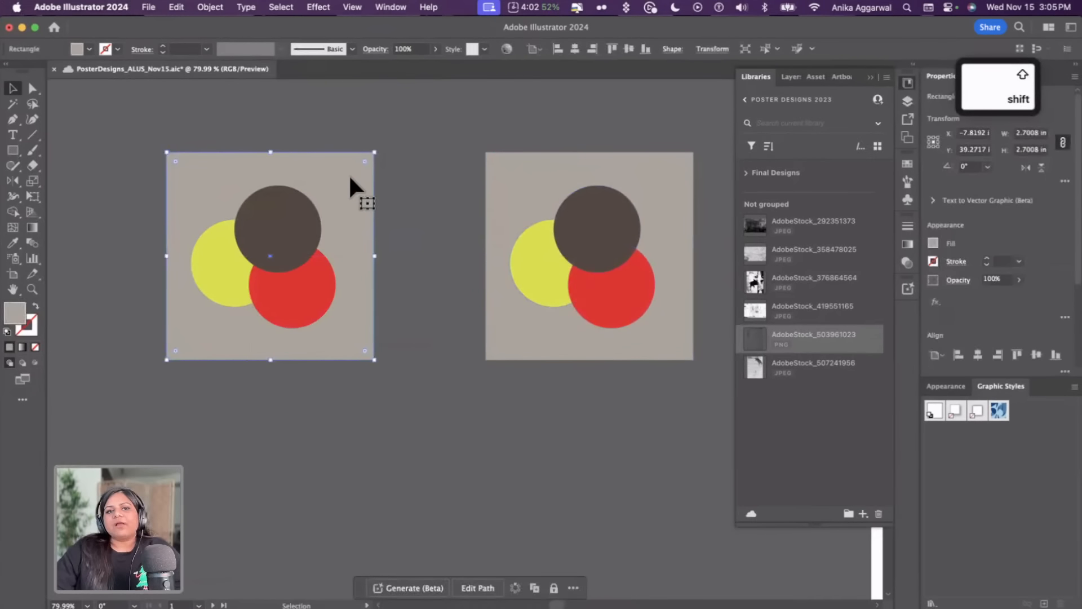
{"action": "left_click", "coordinate": [952, 285]}
{"action": "left_click", "coordinate": [316, 235]}
{"action": "left_click", "coordinate": [310, 221]}
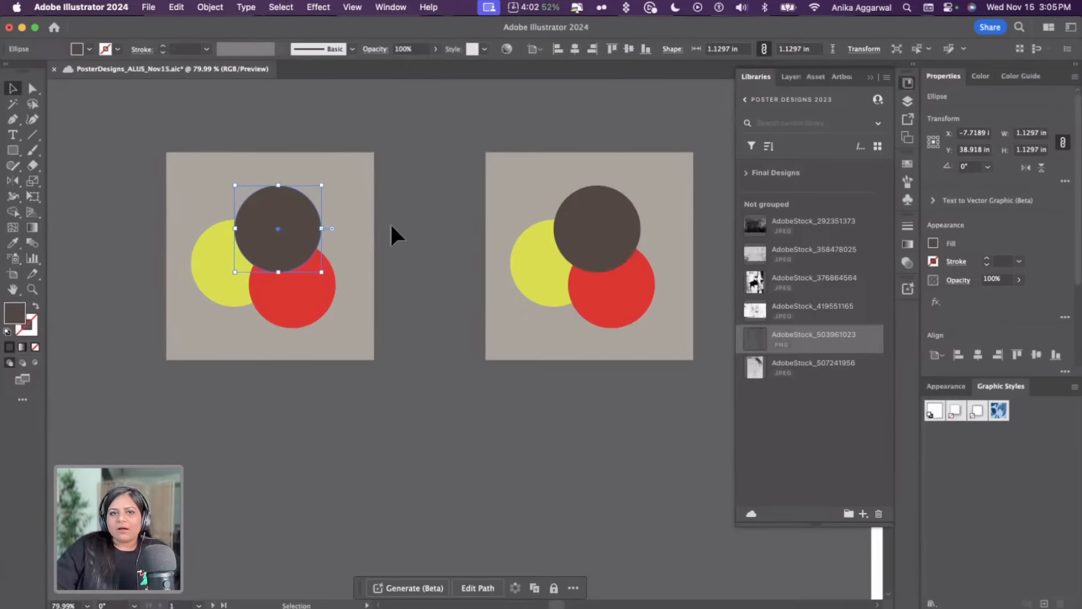
{"action": "left_click", "coordinate": [391, 227]}
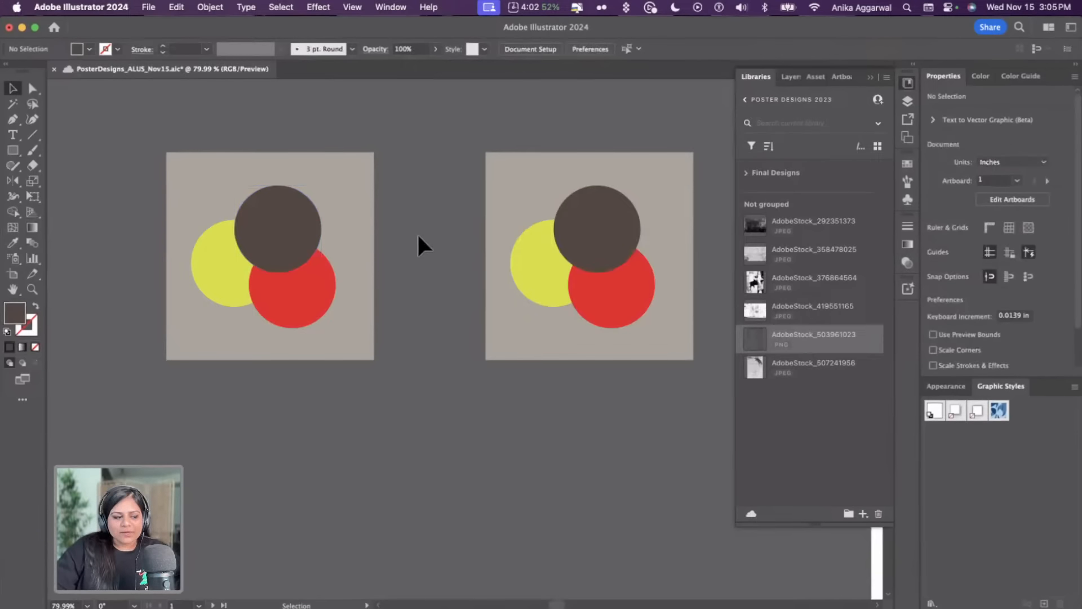
{"action": "left_click", "coordinate": [284, 227]}
{"action": "left_click", "coordinate": [307, 290]}
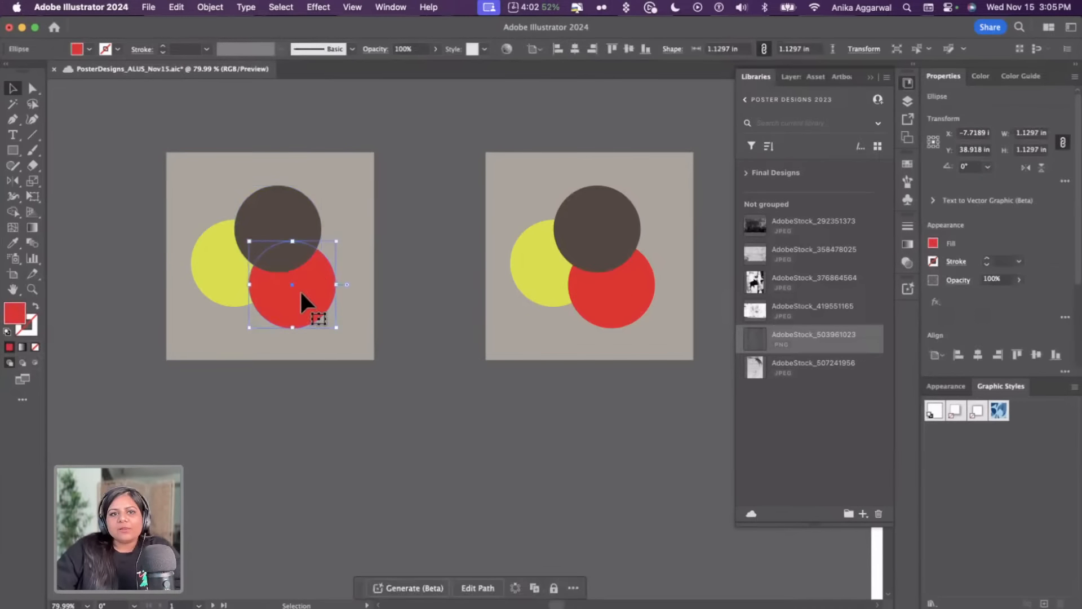
{"action": "left_click", "coordinate": [213, 273]}
{"action": "left_click", "coordinate": [398, 243]}
Change the fill of the top circle in the left square sample to blue
{"action": "left_click", "coordinate": [303, 228]}
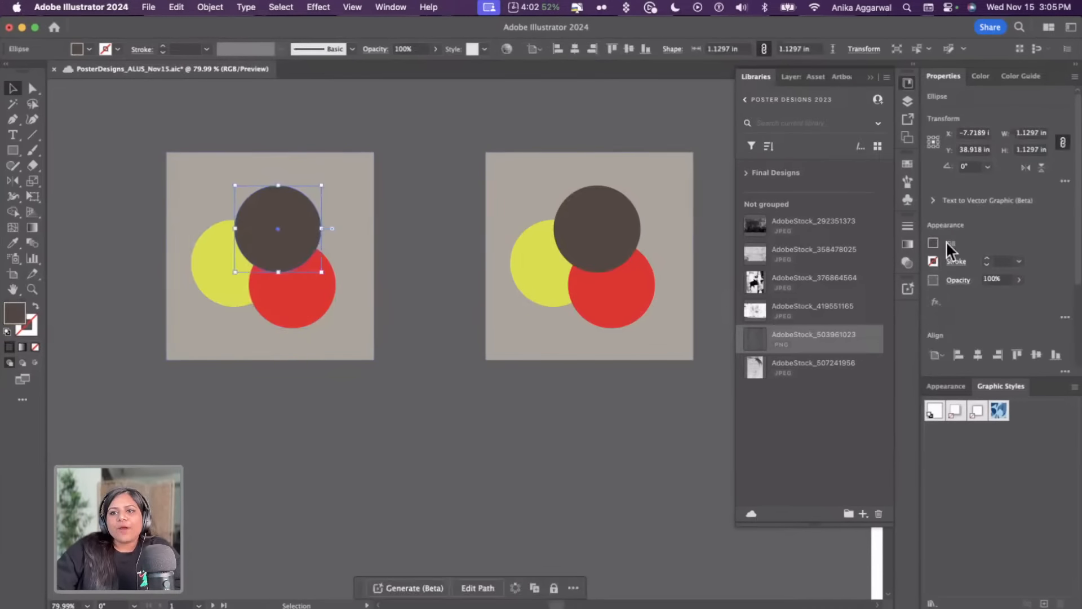
{"action": "left_click", "coordinate": [932, 242]}
{"action": "left_click", "coordinate": [874, 289]}
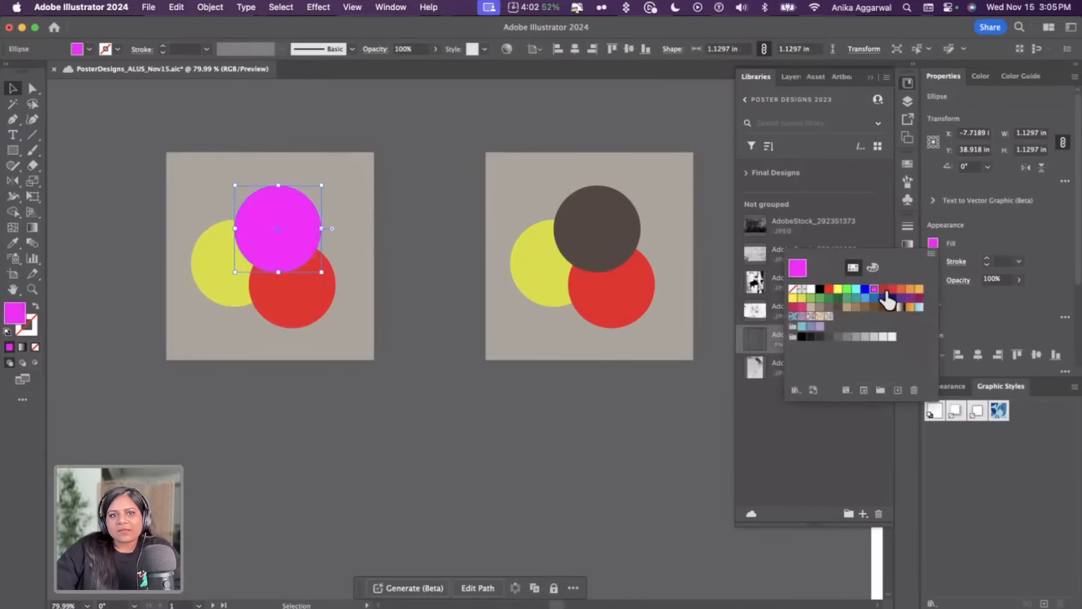
{"action": "left_click", "coordinate": [882, 298]}
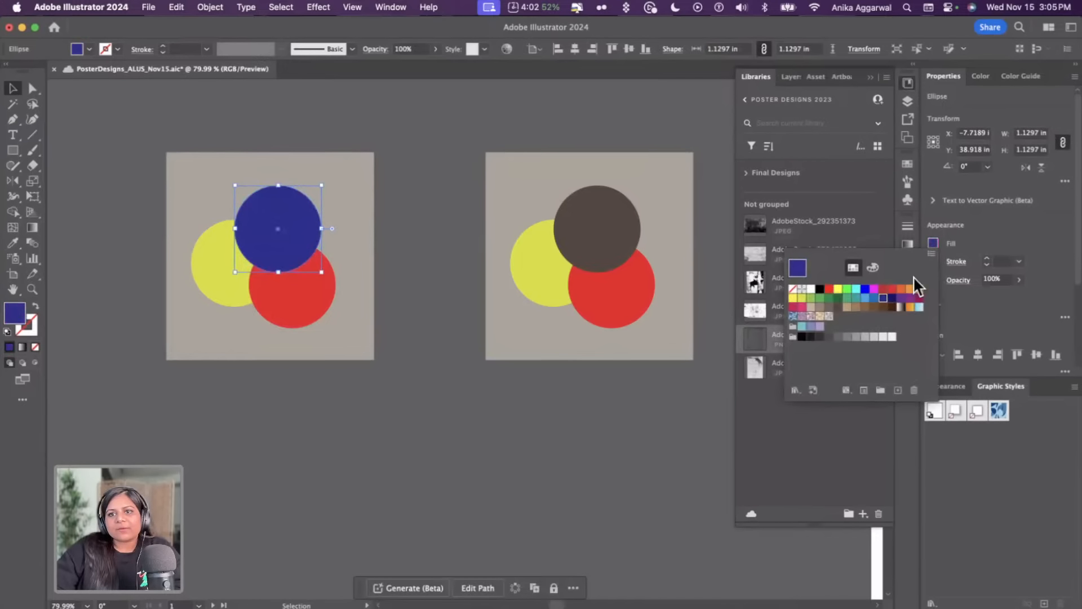
{"action": "left_click", "coordinate": [865, 289]}
{"action": "left_click", "coordinate": [392, 174]}
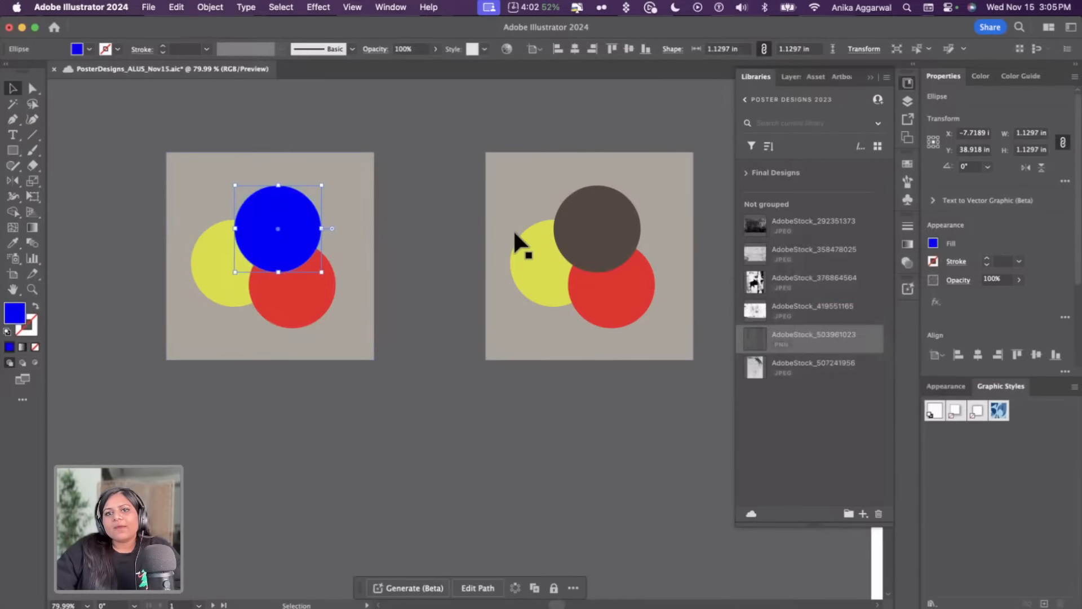
Use the Eyedropper to copy the blue fill onto the top circle in the right square sample
{"action": "left_click", "coordinate": [456, 188]}
{"action": "key", "text": "i"}
{"action": "left_click", "coordinate": [262, 197]}
{"action": "left_click", "coordinate": [614, 208], "text": "alt"}
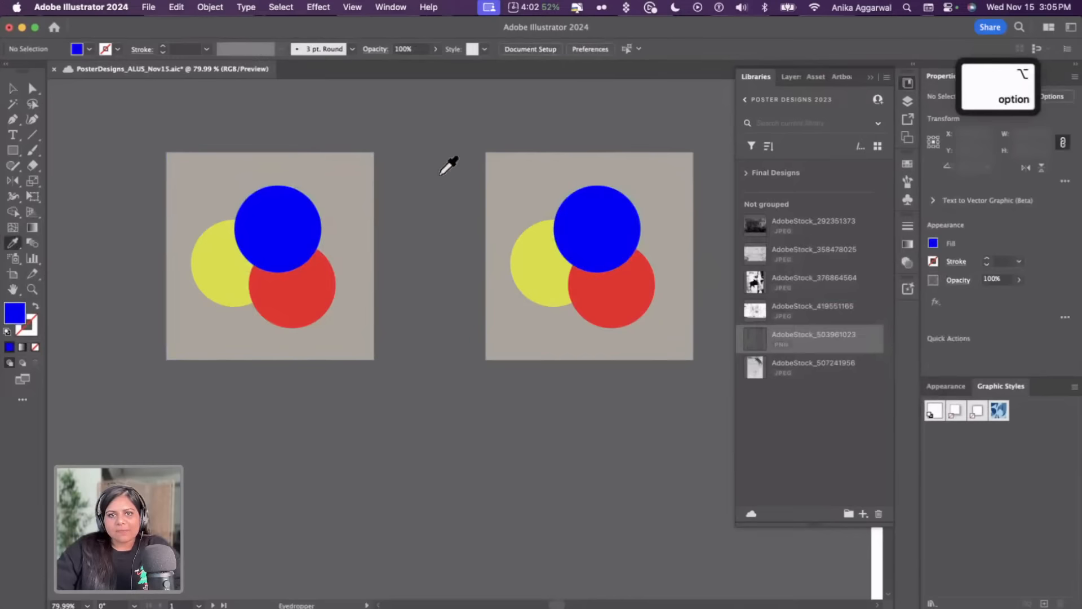
{"action": "key", "text": "v"}
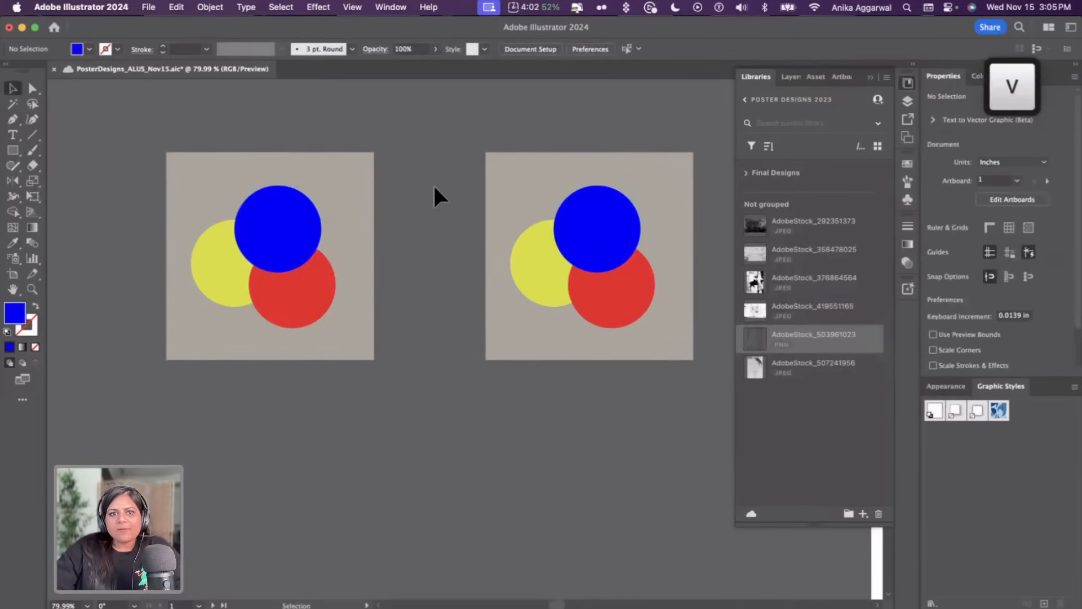
Open the Transparency panel
{"action": "left_click", "coordinate": [389, 7]}
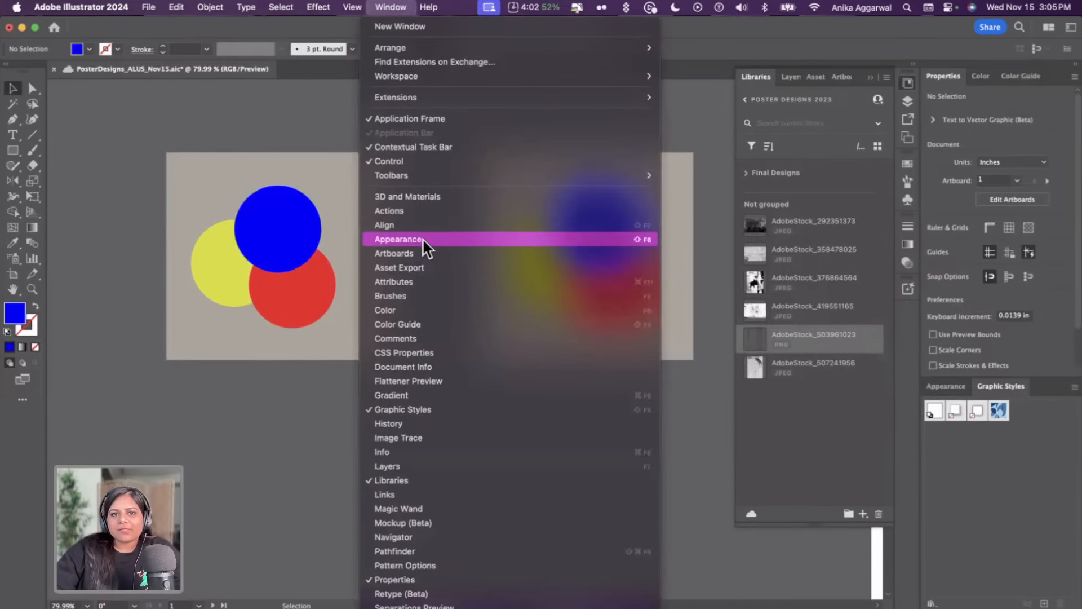
{"action": "scroll", "coordinate": [445, 465], "scroll_direction": "down", "scroll_amount": 5}
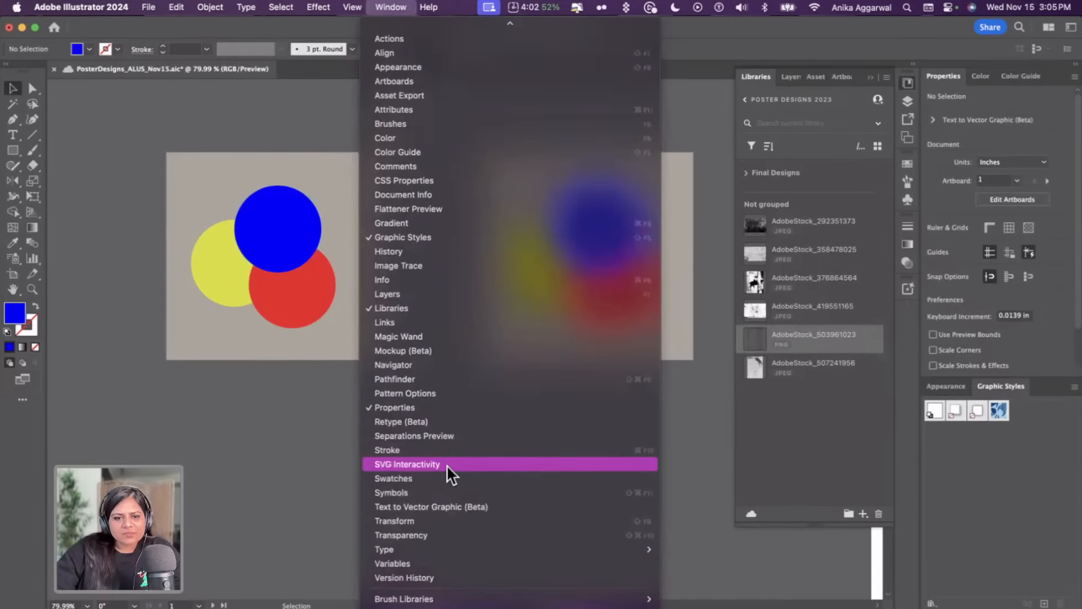
{"action": "left_click", "coordinate": [426, 535]}
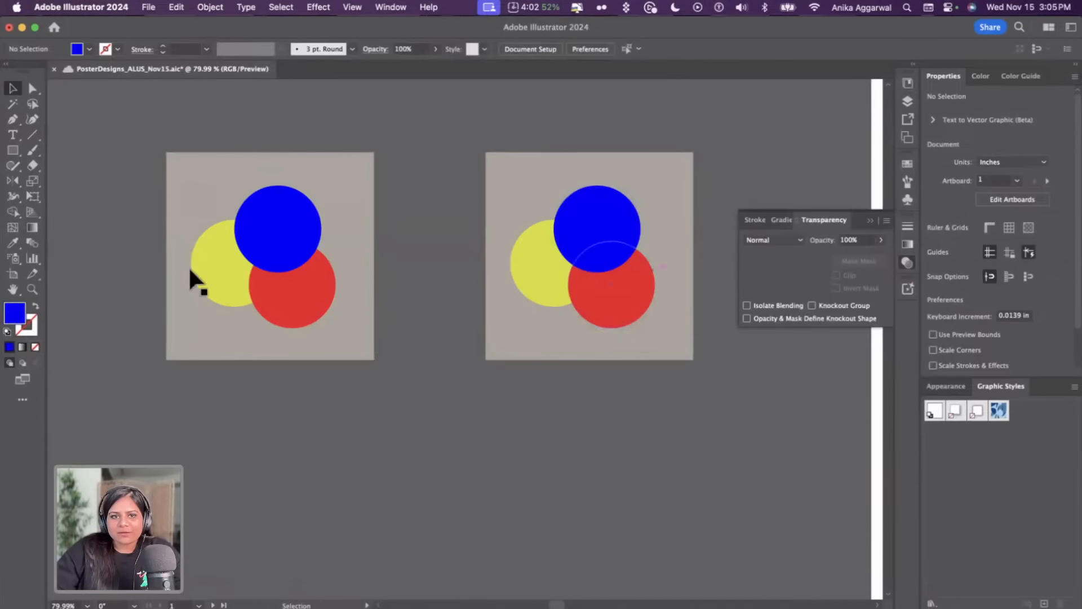
Set the blend mode of the top blue circle in the left square sample to Difference
{"action": "left_click", "coordinate": [231, 257]}
{"action": "left_click", "coordinate": [262, 279]}
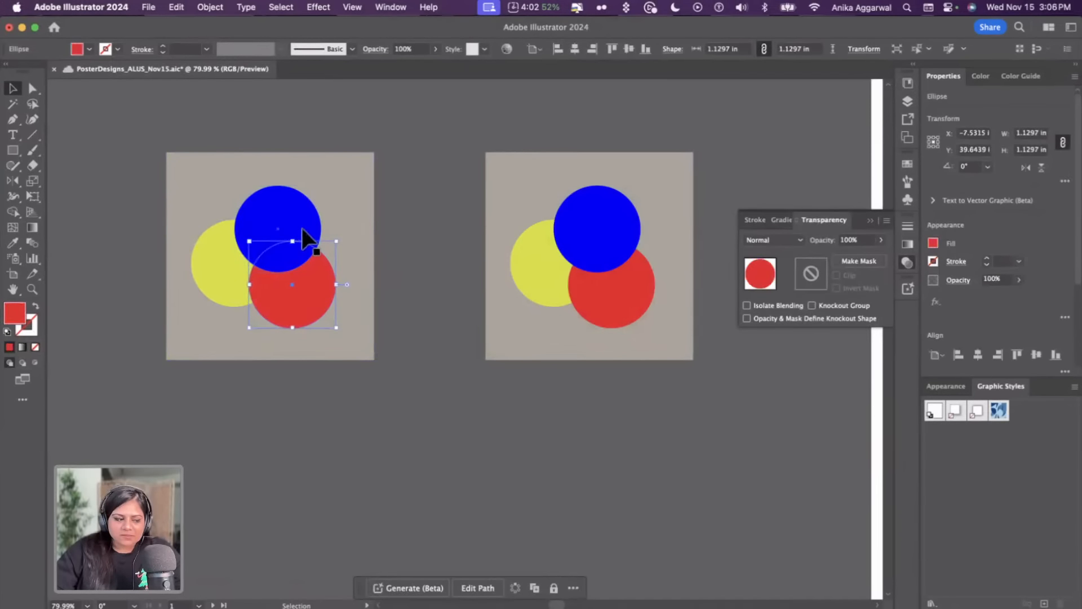
{"action": "left_click", "coordinate": [300, 206]}
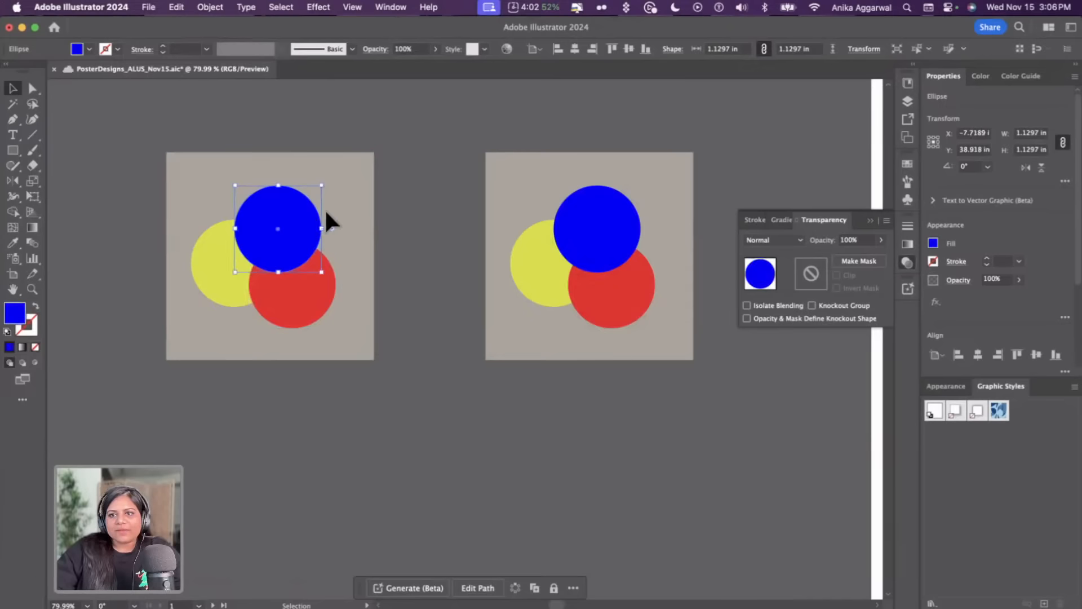
{"action": "left_click", "coordinate": [787, 241]}
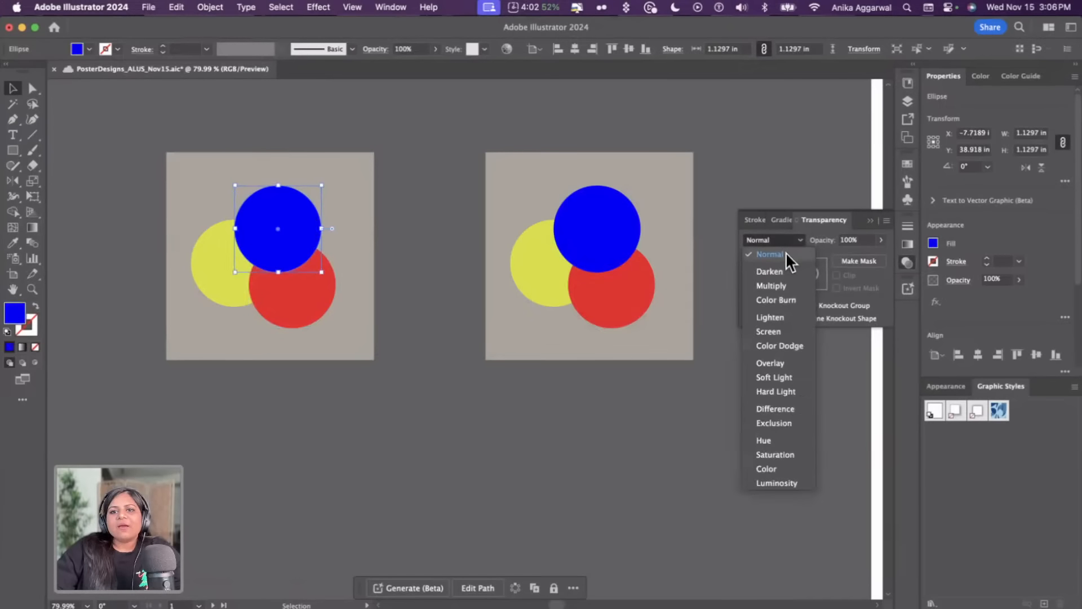
{"action": "left_click", "coordinate": [785, 408]}
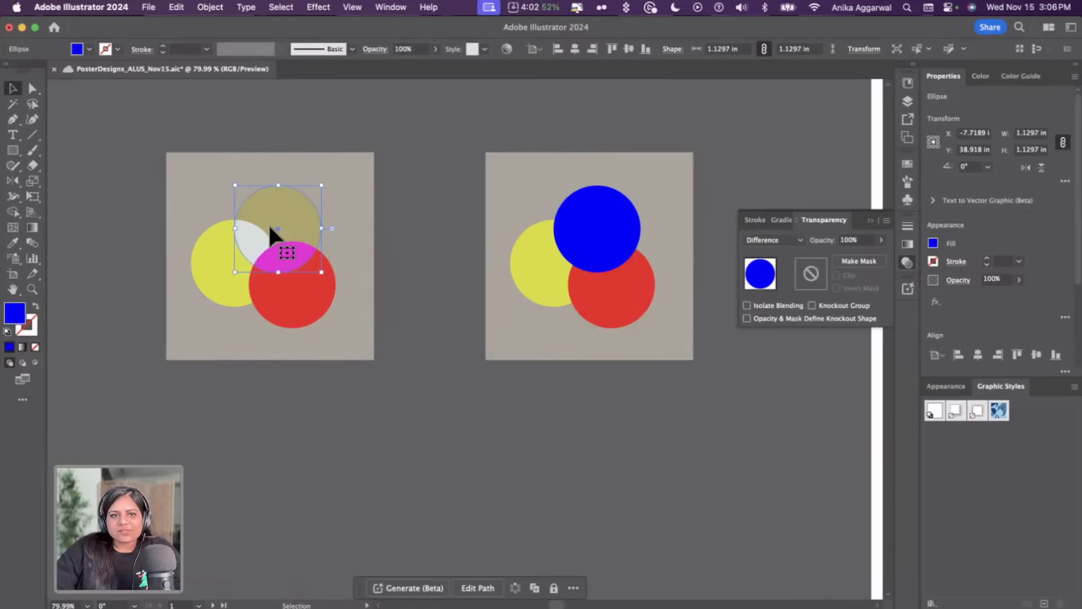
{"action": "left_click", "coordinate": [445, 215]}
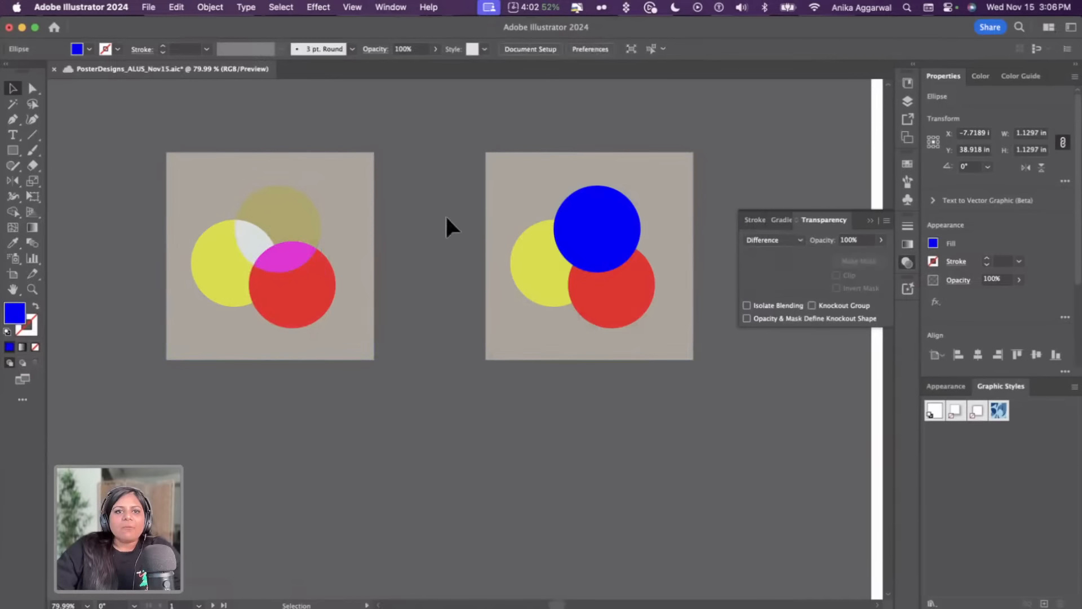
Save the document, dismissing the linked-assets notice
{"action": "scroll", "coordinate": [398, 252], "scroll_direction": "up", "scroll_amount": 5}
{"action": "scroll", "coordinate": [392, 250], "scroll_direction": "up", "scroll_amount": 5}
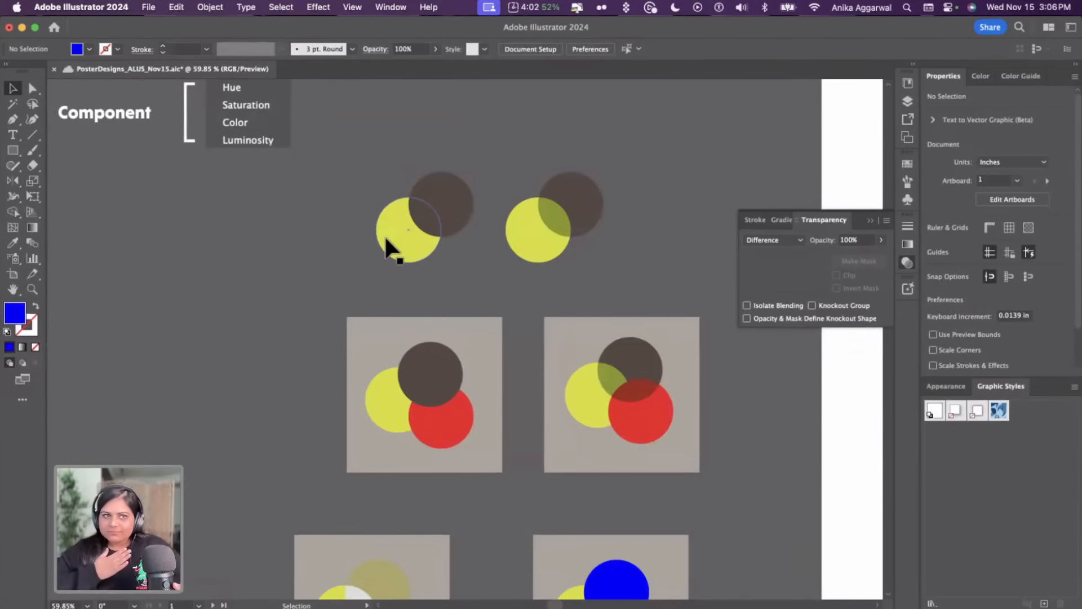
{"action": "scroll", "coordinate": [385, 239], "scroll_direction": "up", "scroll_amount": 10}
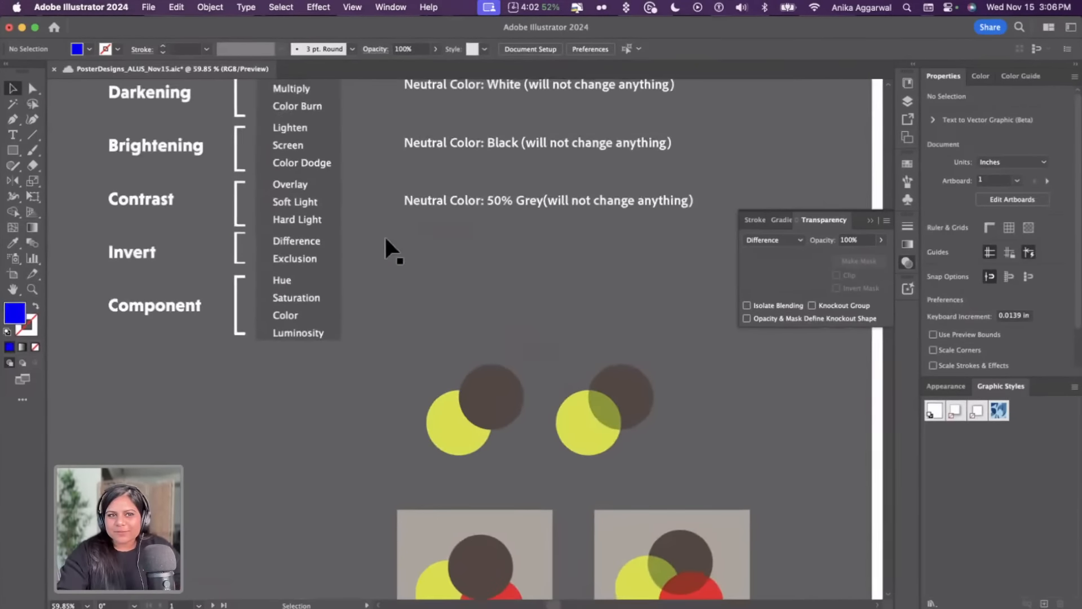
{"action": "scroll", "coordinate": [386, 239], "scroll_direction": "up", "scroll_amount": 2}
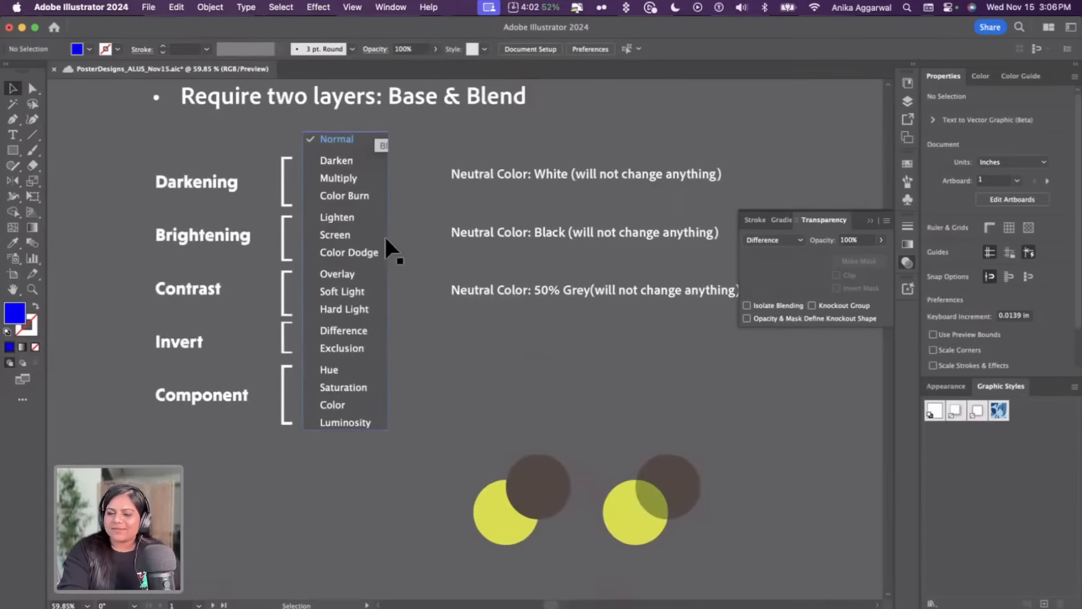
{"action": "scroll", "coordinate": [383, 235], "scroll_direction": "down", "scroll_amount": 2}
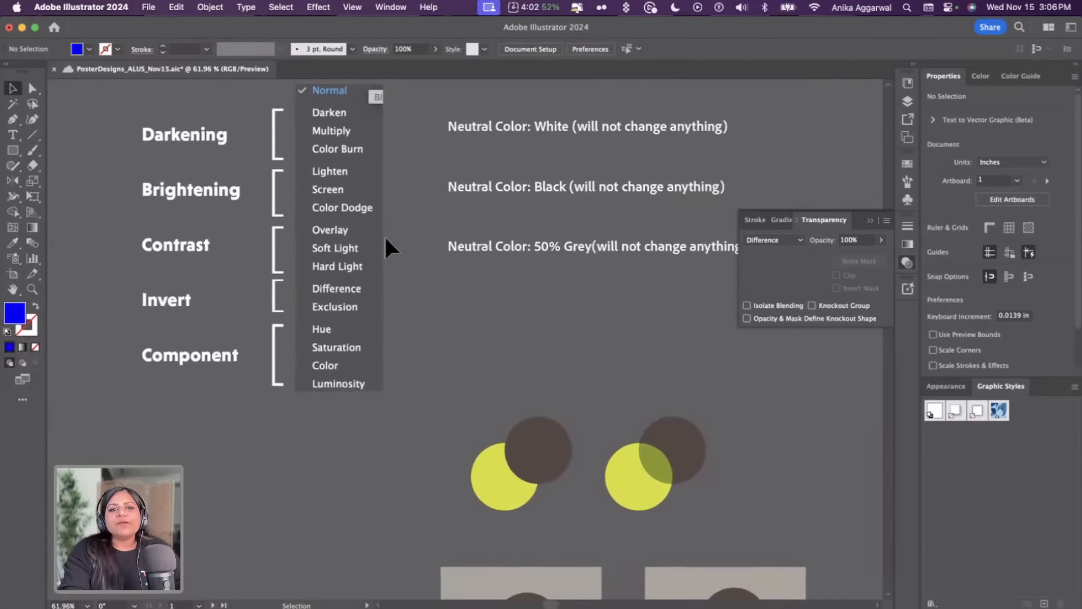
{"action": "key", "text": "super+s"}
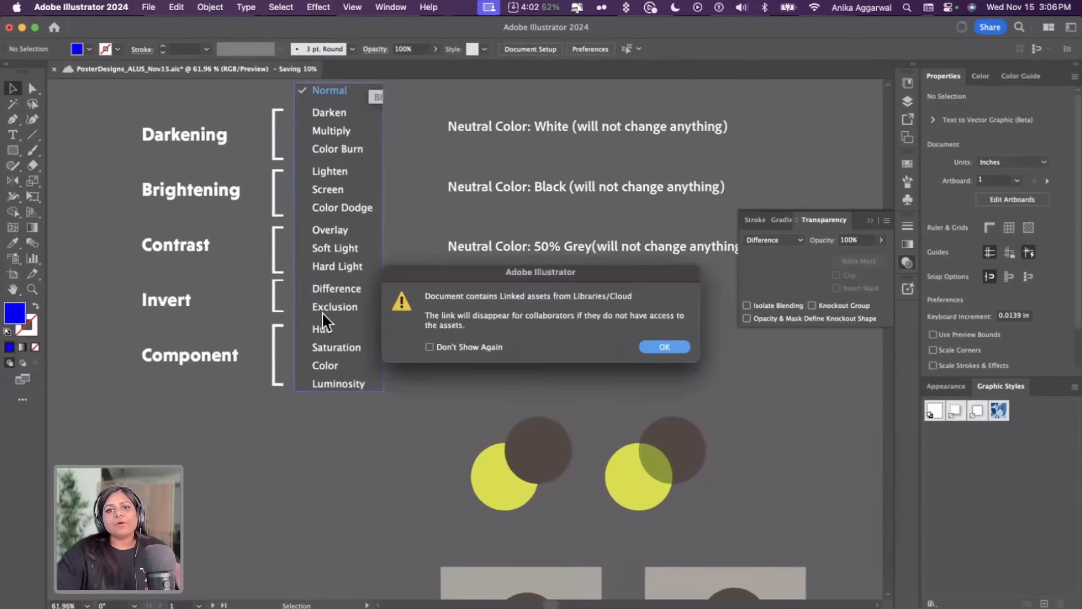
{"action": "left_click", "coordinate": [665, 346]}
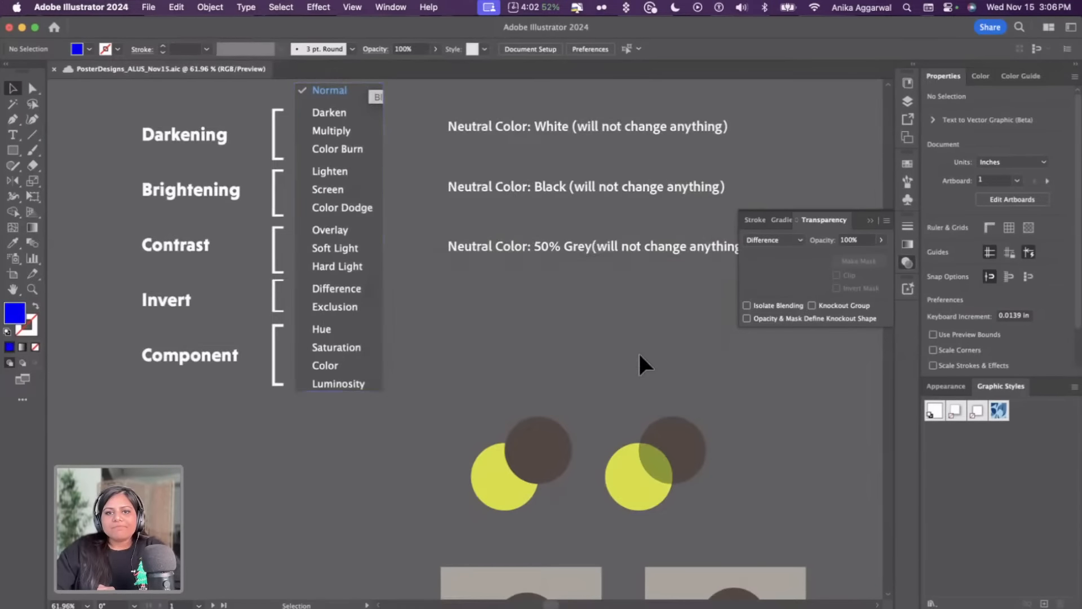
Review the blend mode options for the top circle in the left square sample without changing them
{"action": "scroll", "coordinate": [638, 355], "scroll_direction": "down", "scroll_amount": 10}
{"action": "scroll", "coordinate": [638, 355], "scroll_direction": "right", "scroll_amount": 3}
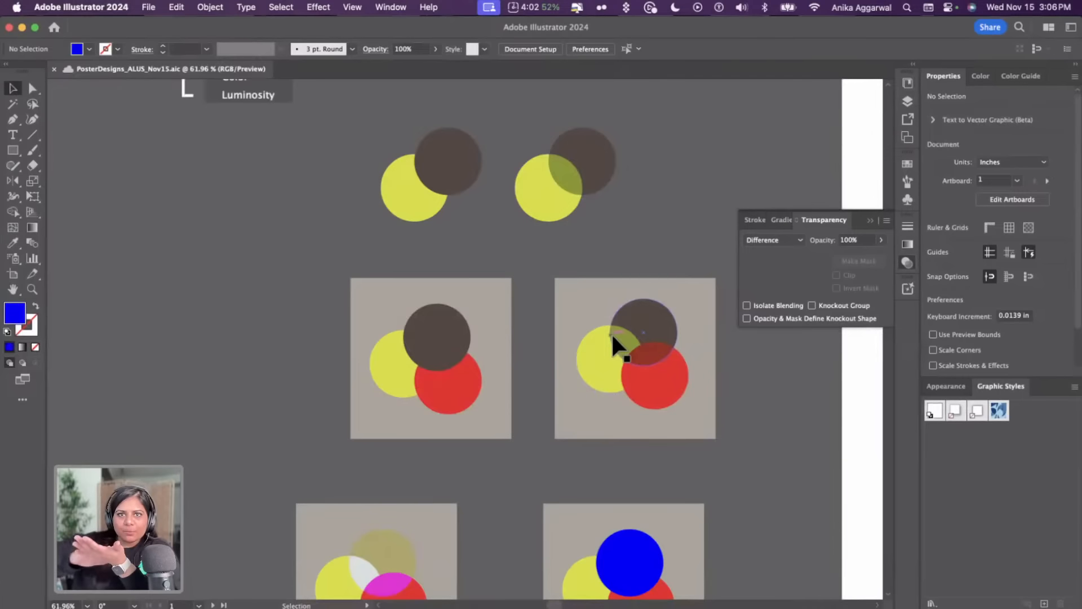
{"action": "scroll", "coordinate": [610, 333], "scroll_direction": "down", "scroll_amount": 5}
{"action": "left_click", "coordinate": [415, 448]}
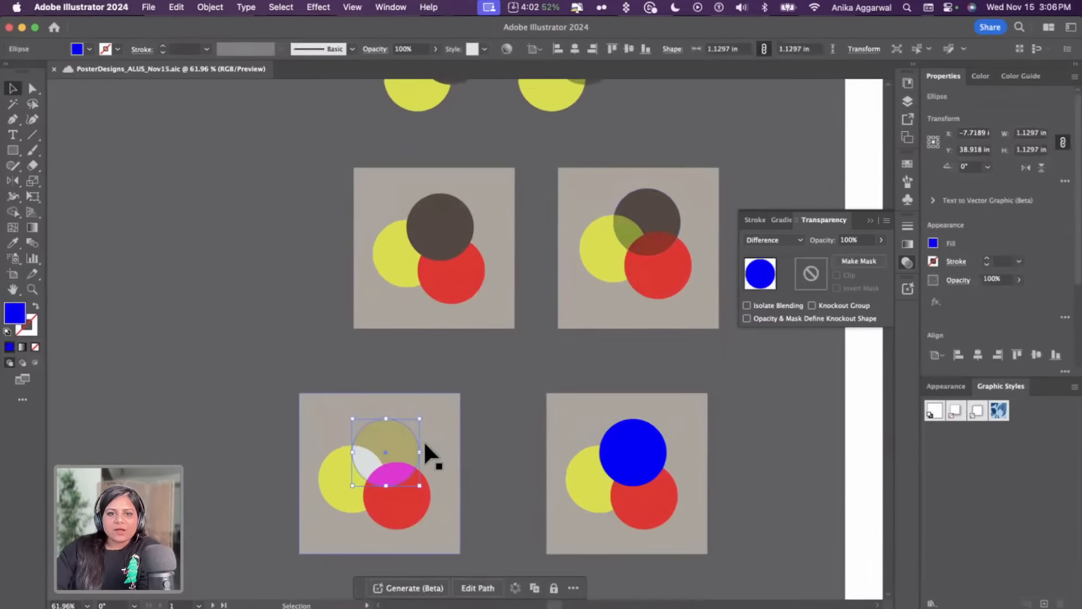
{"action": "left_click", "coordinate": [789, 237]}
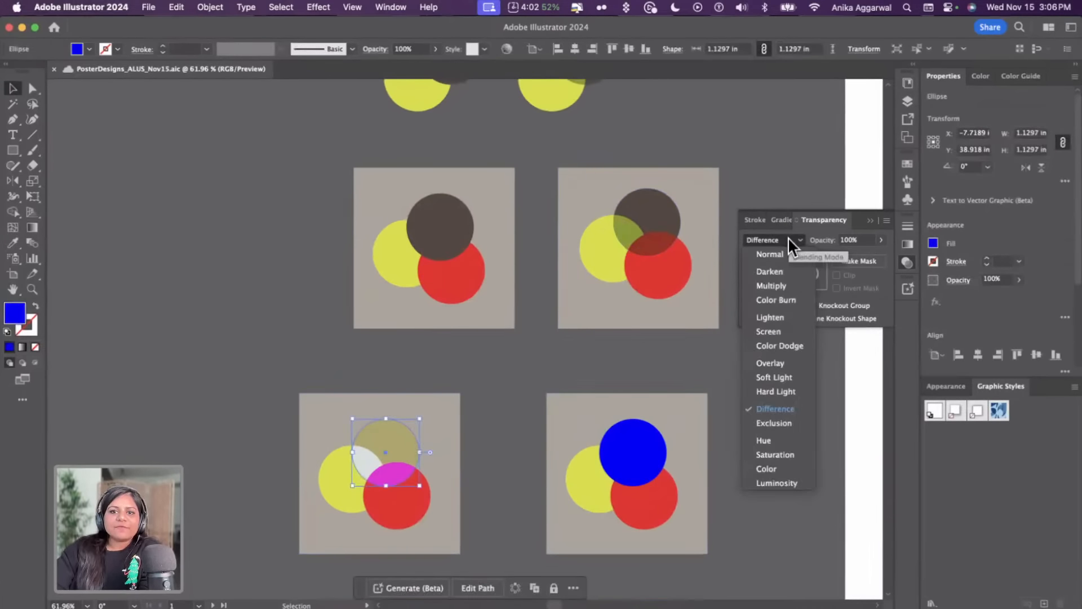
{"action": "left_click", "coordinate": [488, 407]}
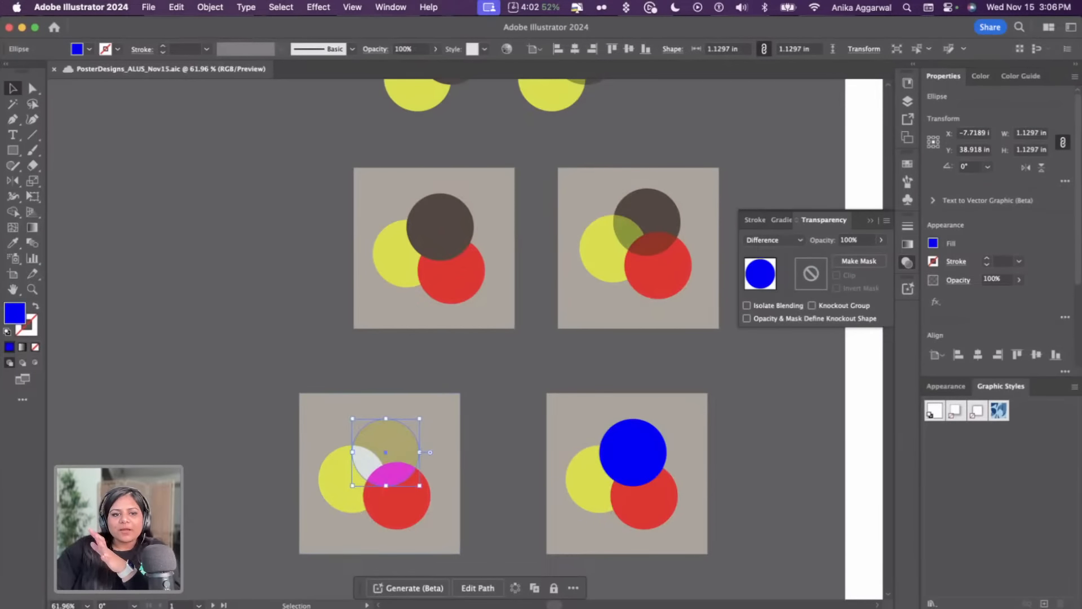
Switch to the browser and read the Adobe help page on transparency and blending modes
{"action": "left_click", "coordinate": [109, 607]}
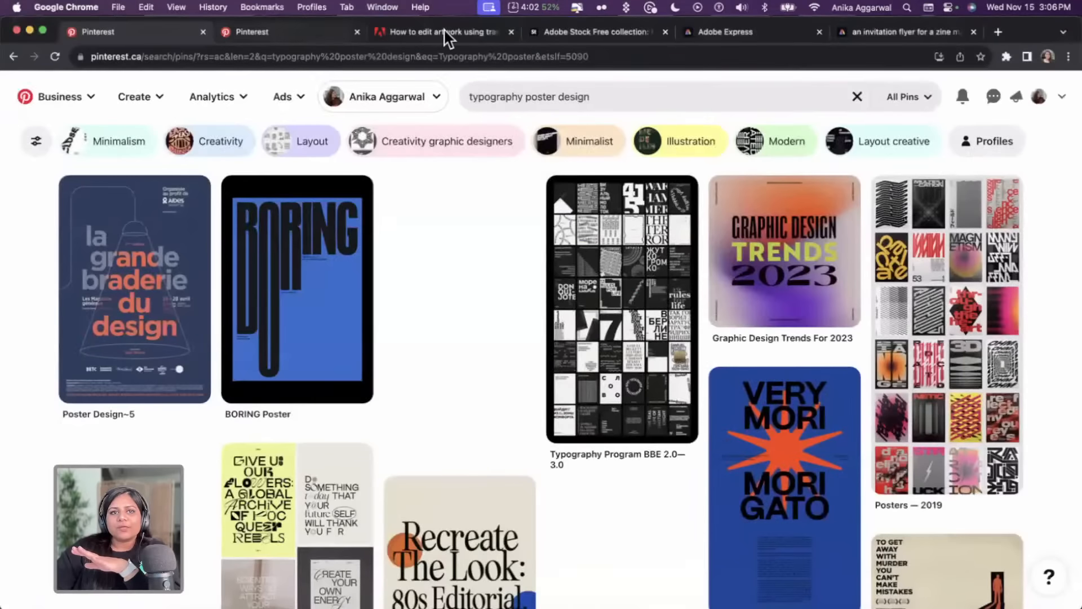
{"action": "left_click", "coordinate": [445, 35]}
{"action": "left_click", "coordinate": [327, 56]}
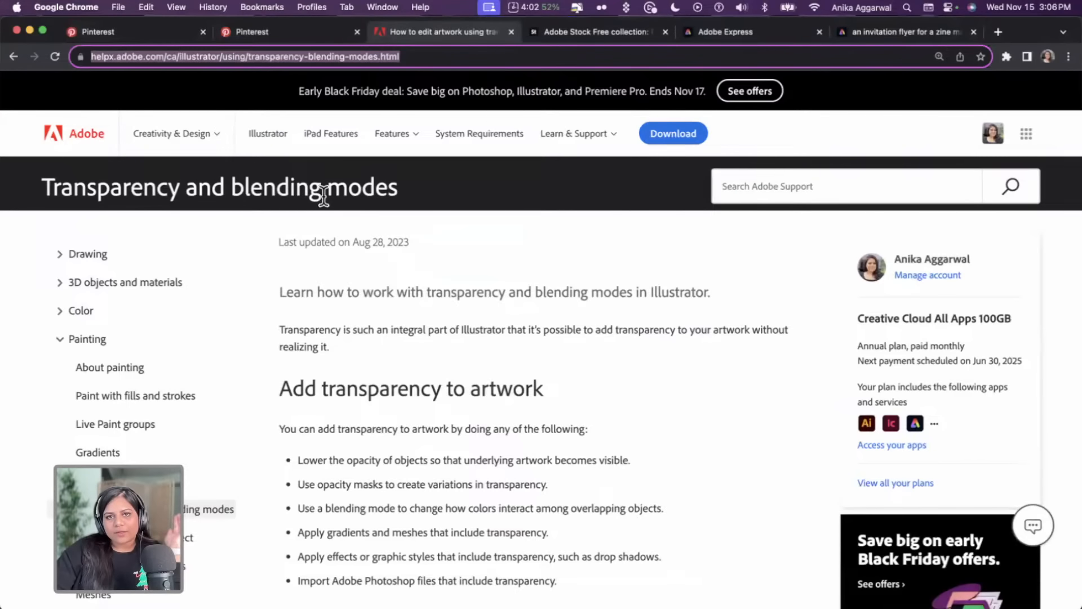
{"action": "scroll", "coordinate": [470, 370], "scroll_direction": "down", "scroll_amount": 10}
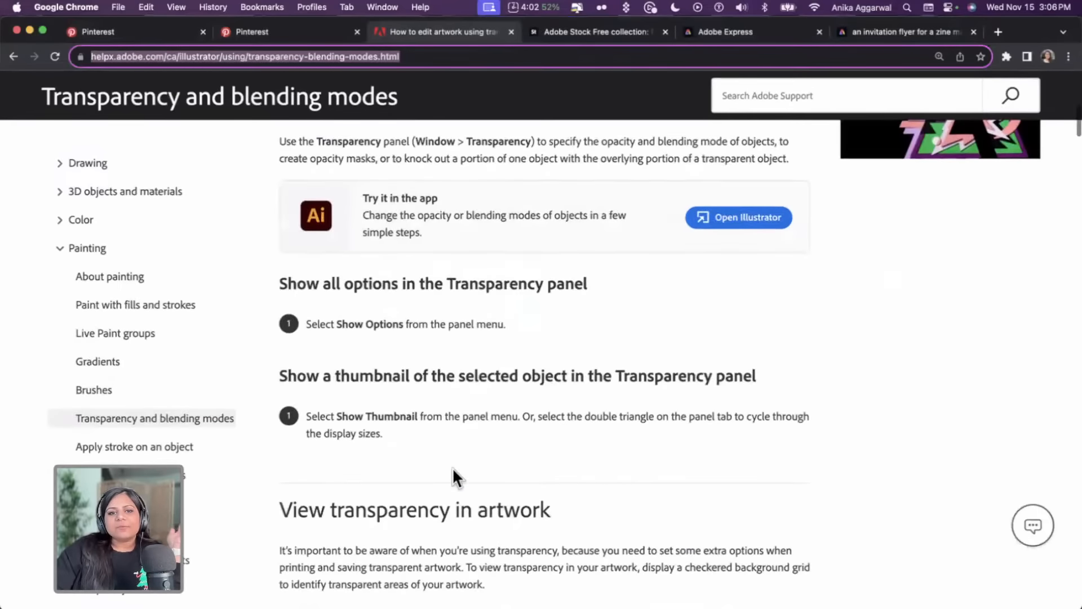
{"action": "scroll", "coordinate": [453, 468], "scroll_direction": "down", "scroll_amount": 4}
{"action": "scroll", "coordinate": [453, 468], "scroll_direction": "down", "scroll_amount": 15}
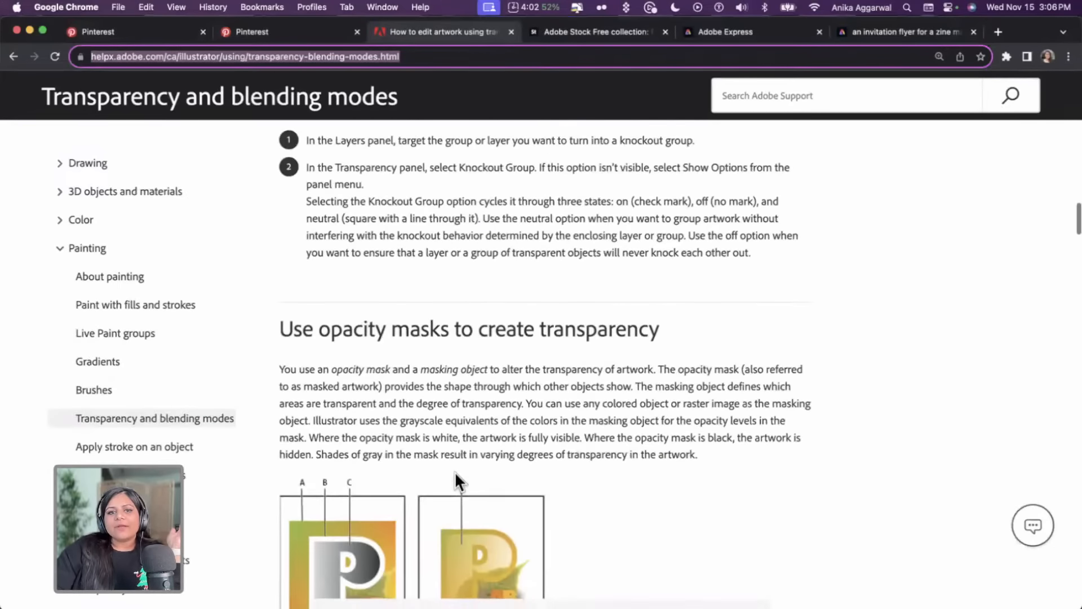
{"action": "scroll", "coordinate": [454, 471], "scroll_direction": "down", "scroll_amount": 15}
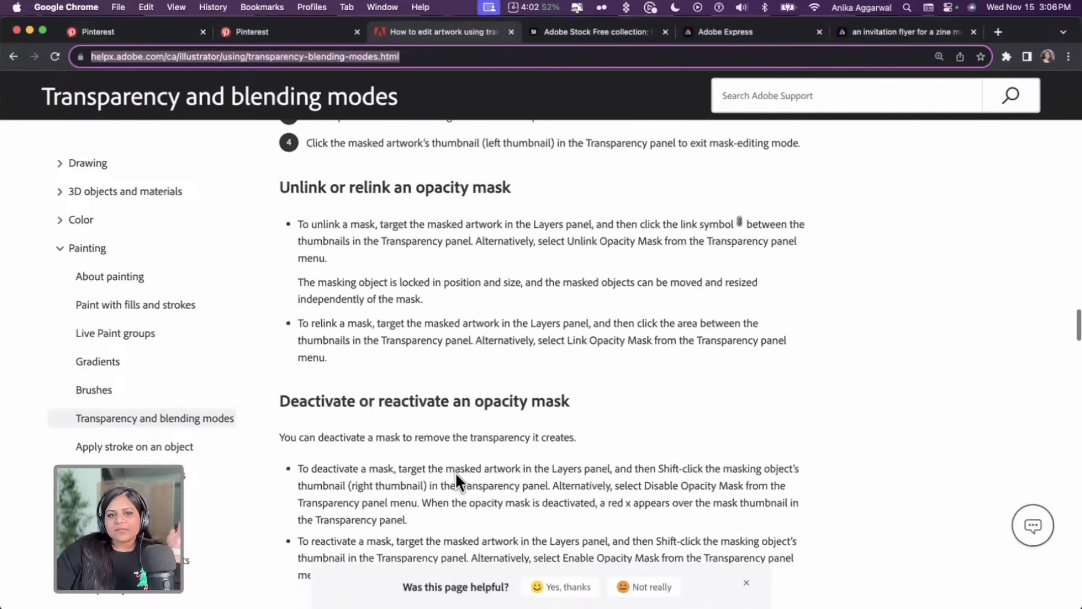
{"action": "scroll", "coordinate": [456, 472], "scroll_direction": "down", "scroll_amount": 10}
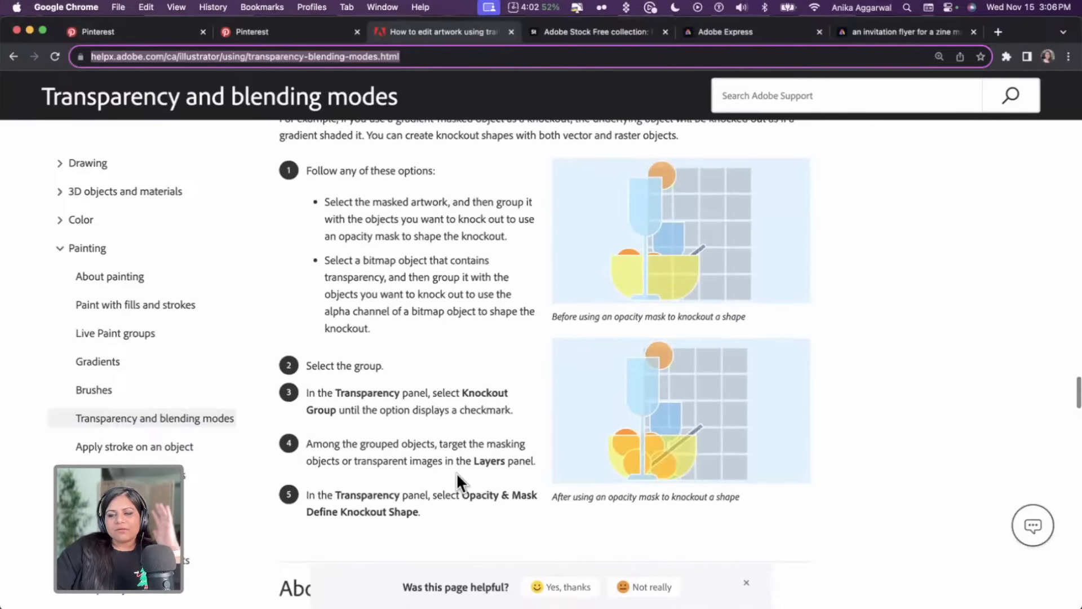
{"action": "left_click", "coordinate": [255, 608]}
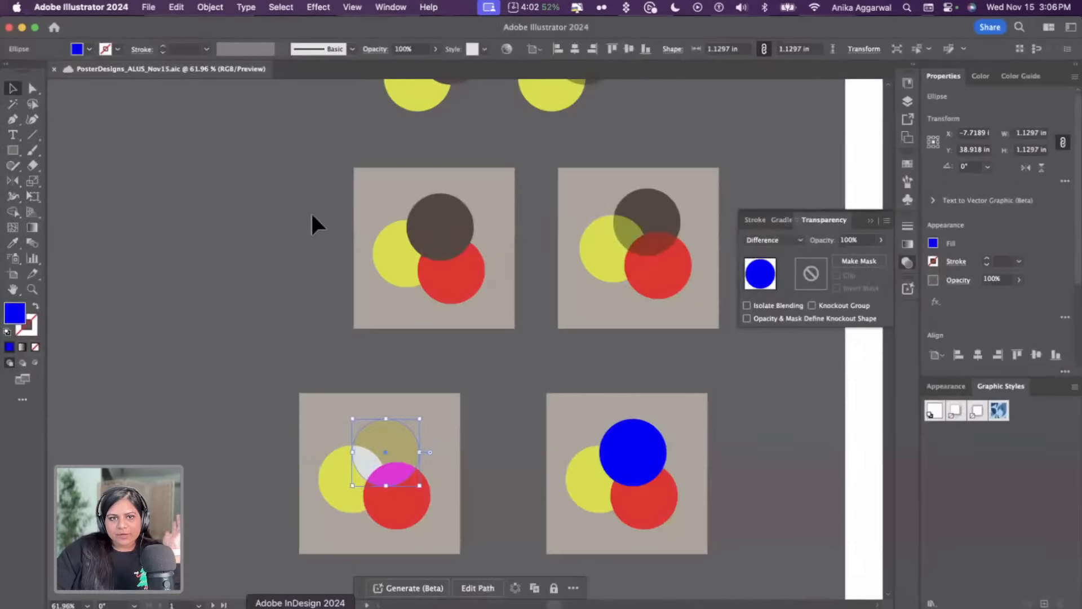
Inspect the blend modes chart and the blend modes applied to the demonstration circles
{"action": "scroll", "coordinate": [313, 248], "scroll_direction": "up", "scroll_amount": 10}
{"action": "scroll", "coordinate": [313, 251], "scroll_direction": "left", "scroll_amount": 4}
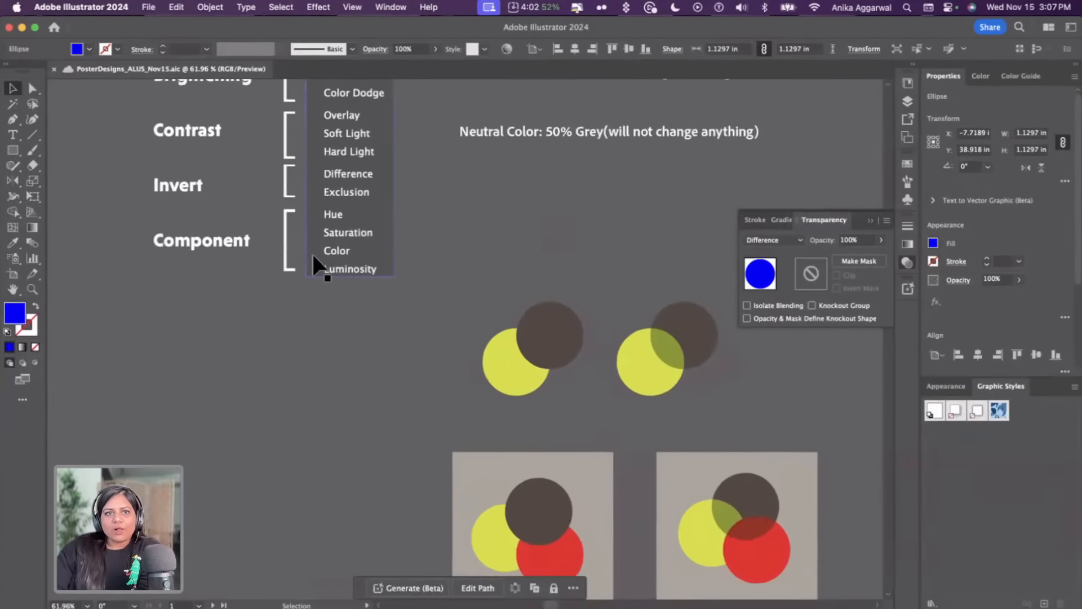
{"action": "scroll", "coordinate": [312, 252], "scroll_direction": "up", "scroll_amount": 8}
{"action": "scroll", "coordinate": [312, 252], "scroll_direction": "left", "scroll_amount": 2}
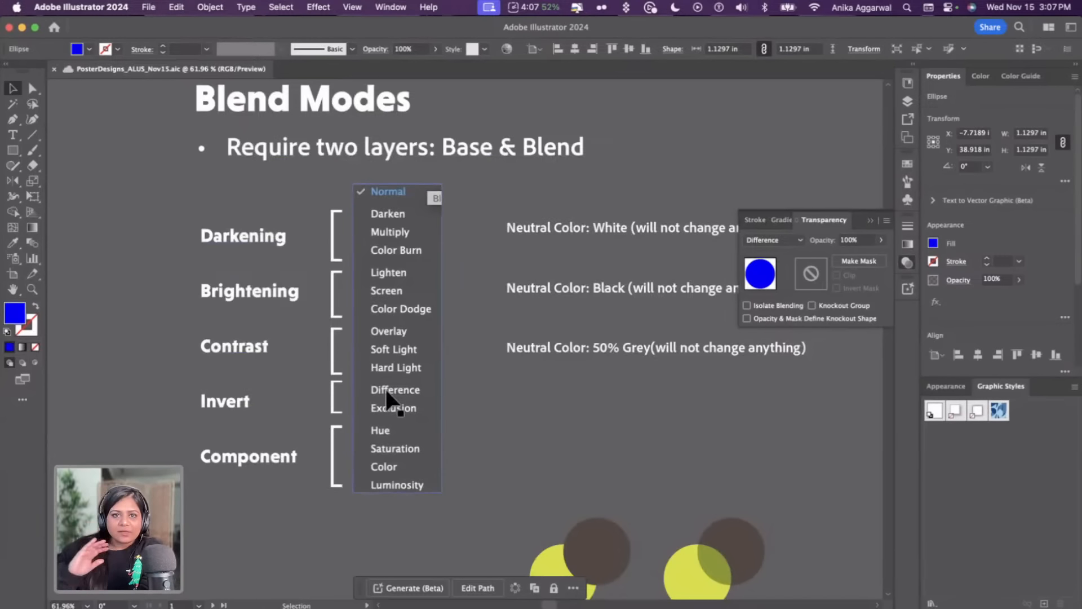
{"action": "scroll", "coordinate": [386, 392], "scroll_direction": "right", "scroll_amount": 2}
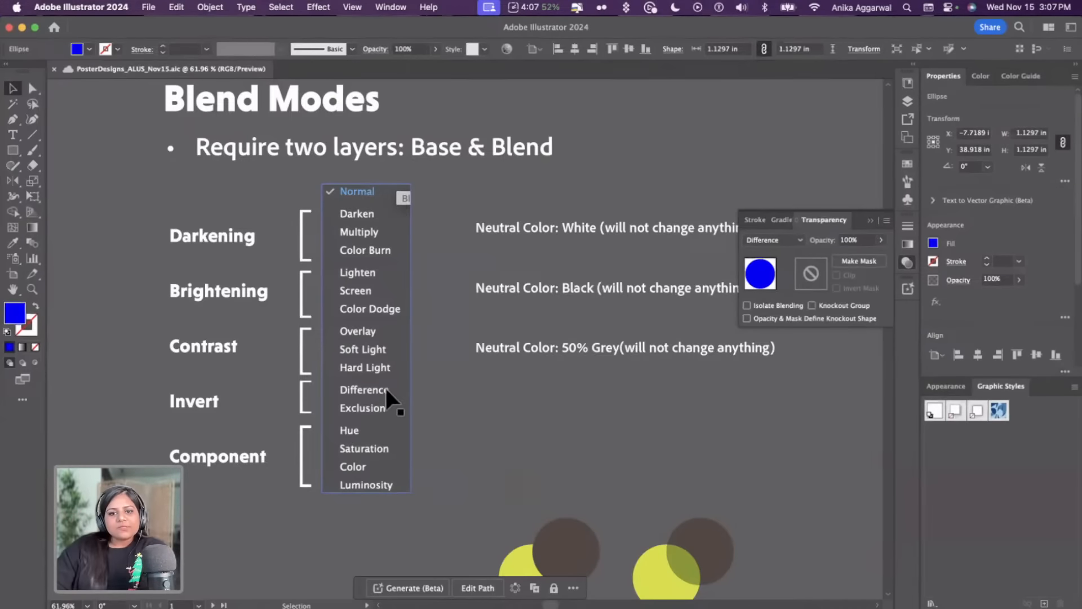
{"action": "scroll", "coordinate": [491, 366], "scroll_direction": "down", "scroll_amount": 5}
{"action": "scroll", "coordinate": [491, 366], "scroll_direction": "right", "scroll_amount": 3}
{"action": "left_click", "coordinate": [504, 384]}
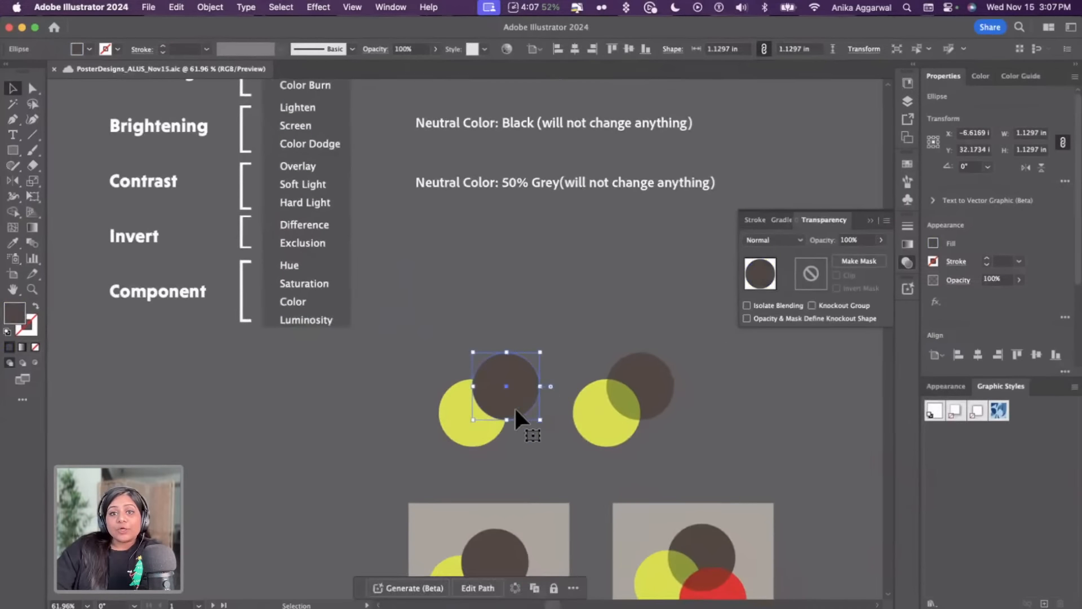
{"action": "left_click", "coordinate": [627, 387]}
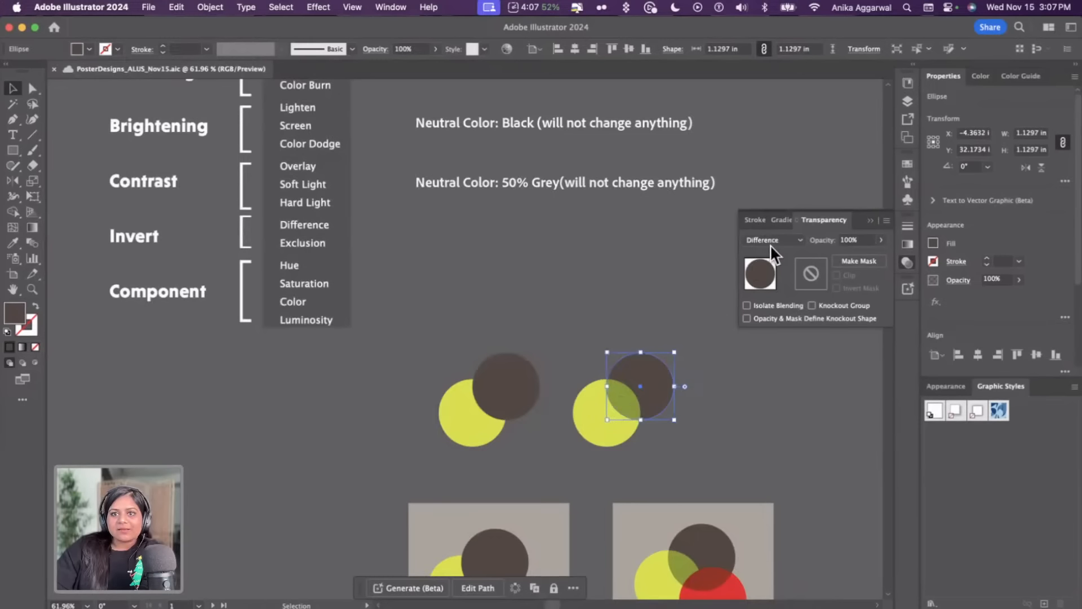
{"action": "scroll", "coordinate": [770, 244], "scroll_direction": "down", "scroll_amount": 5}
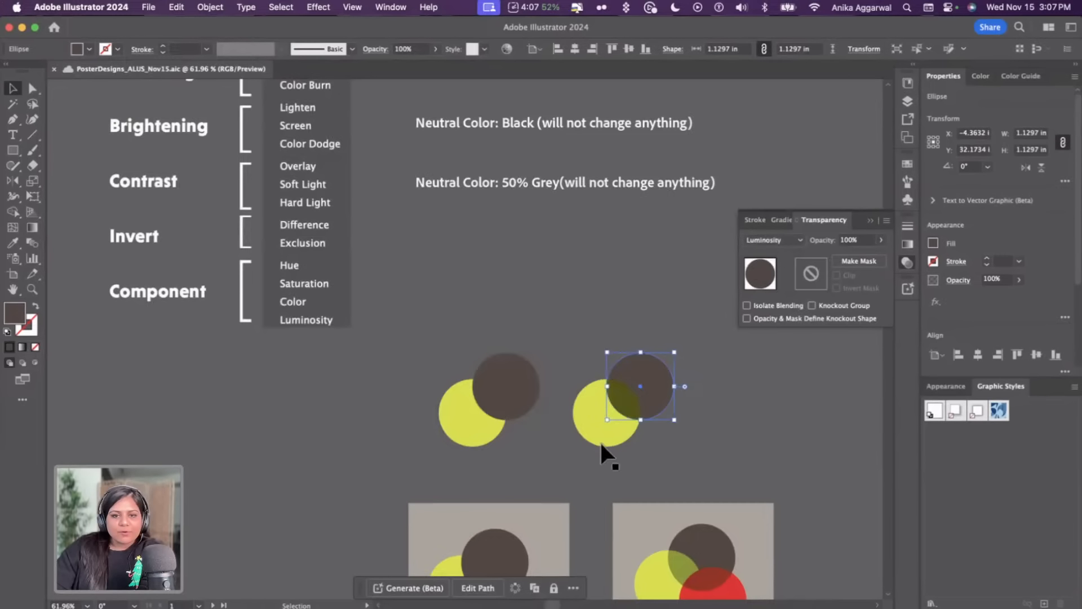
{"action": "scroll", "coordinate": [597, 442], "scroll_direction": "down", "scroll_amount": 5}
{"action": "scroll", "coordinate": [597, 441], "scroll_direction": "right", "scroll_amount": 1}
{"action": "scroll", "coordinate": [598, 442], "scroll_direction": "down", "scroll_amount": 8}
{"action": "scroll", "coordinate": [433, 389], "scroll_direction": "up", "scroll_amount": 5}
{"action": "left_click", "coordinate": [446, 345]}
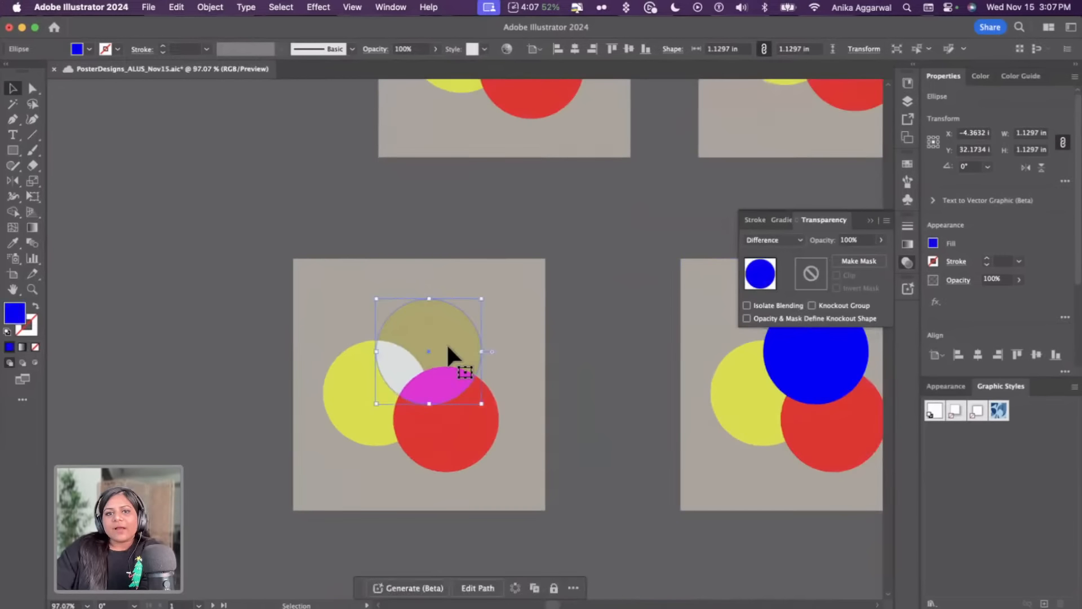
Use the Eyedropper to apply the left circle's Difference appearance to the top circle in the right square sample
{"action": "scroll", "coordinate": [447, 343], "scroll_direction": "right", "scroll_amount": 2}
{"action": "scroll", "coordinate": [447, 344], "scroll_direction": "down", "scroll_amount": 1}
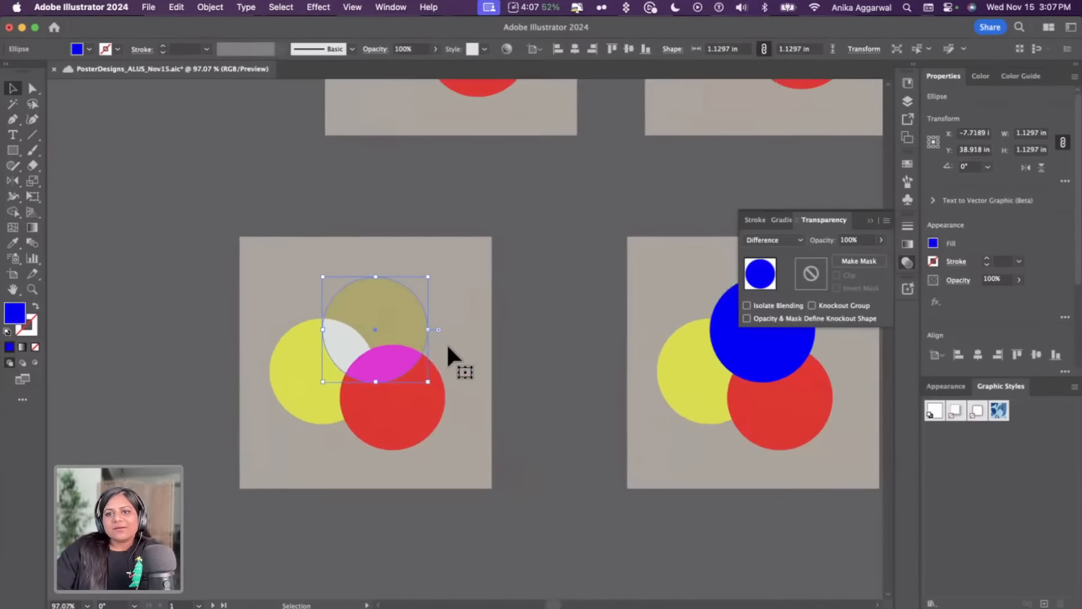
{"action": "left_click", "coordinate": [569, 295]}
{"action": "key", "text": "i"}
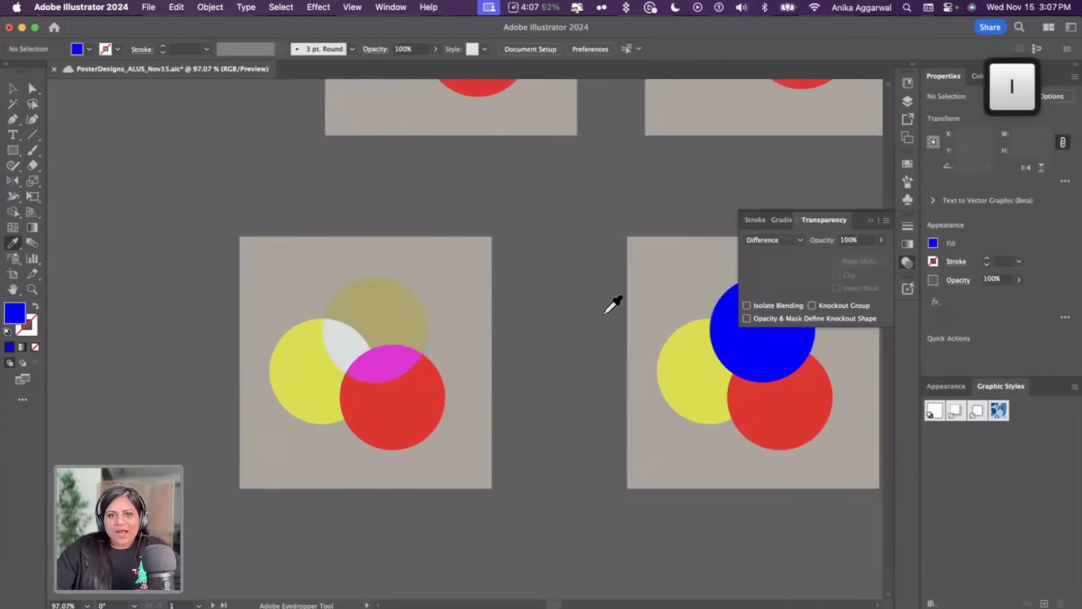
{"action": "left_click", "coordinate": [705, 324], "text": "alt"}
{"action": "scroll", "coordinate": [645, 309], "scroll_direction": "right", "scroll_amount": 5}
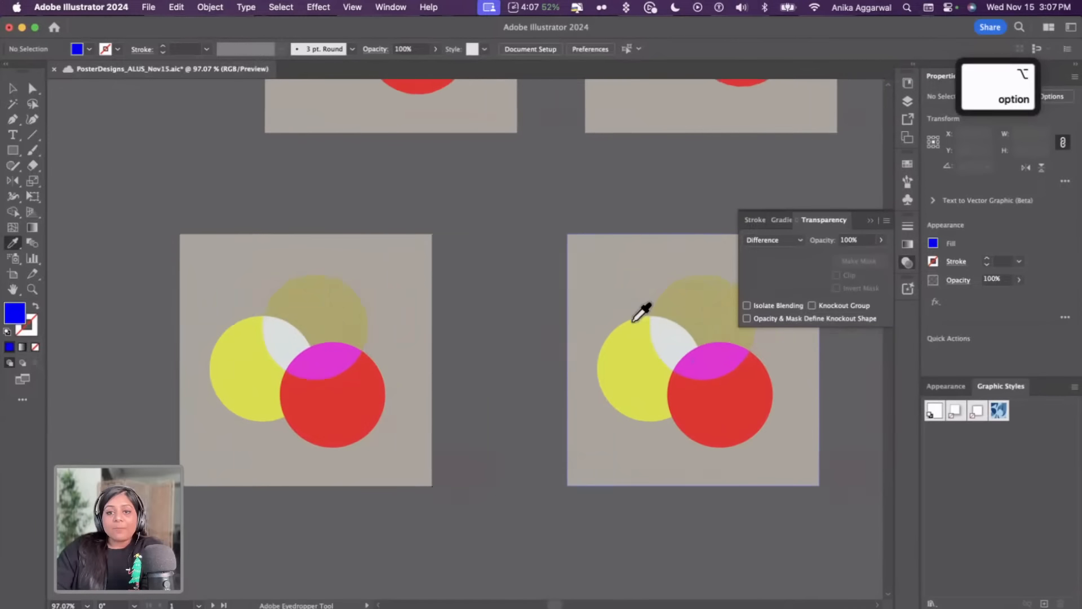
Try several gray swatches as the fill of the right square sample's background
{"action": "key", "text": "v"}
{"action": "left_click", "coordinate": [651, 297]}
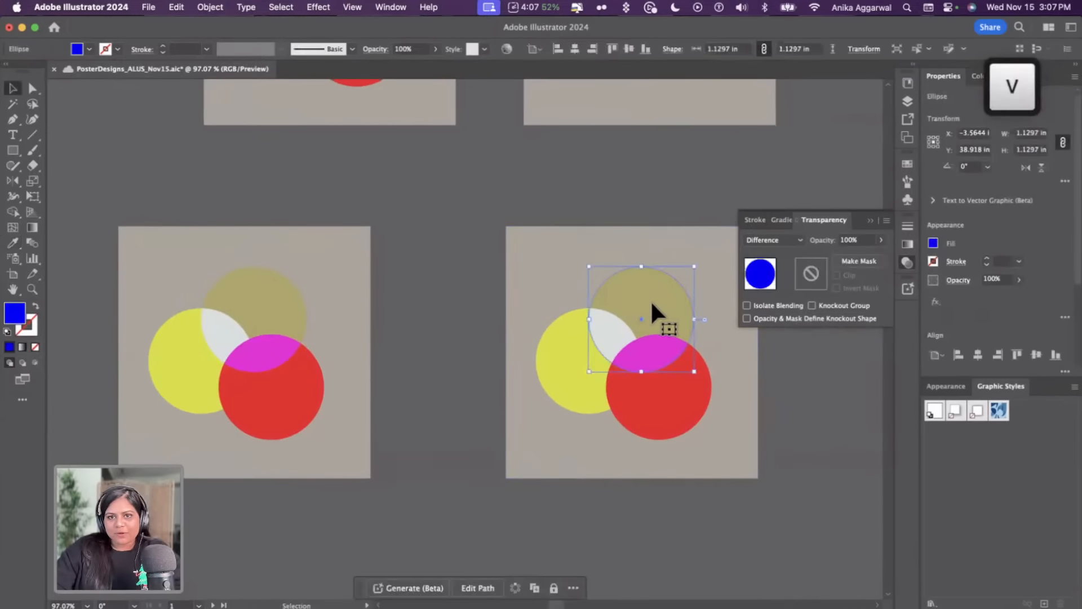
{"action": "left_click", "coordinate": [548, 254]}
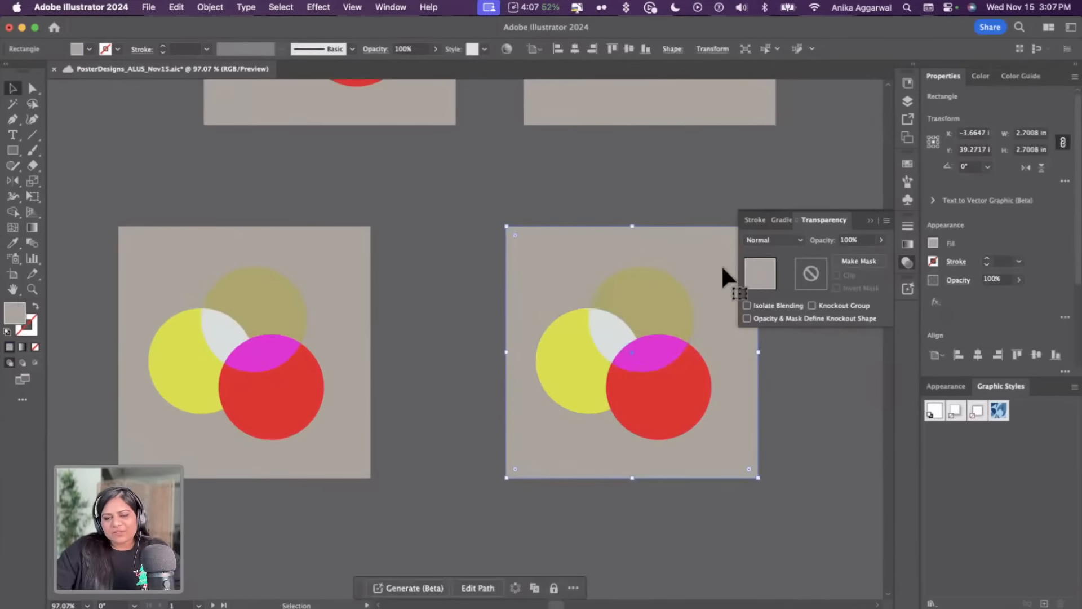
{"action": "left_click", "coordinate": [933, 243]}
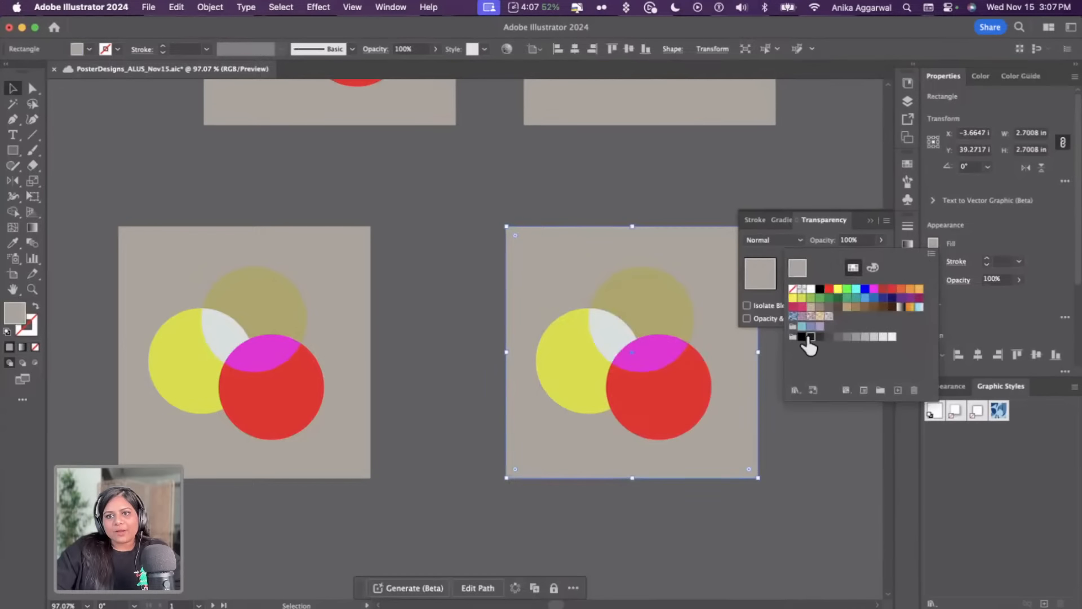
{"action": "left_click", "coordinate": [877, 337]}
{"action": "left_click", "coordinate": [881, 337]}
{"action": "left_click", "coordinate": [868, 337]}
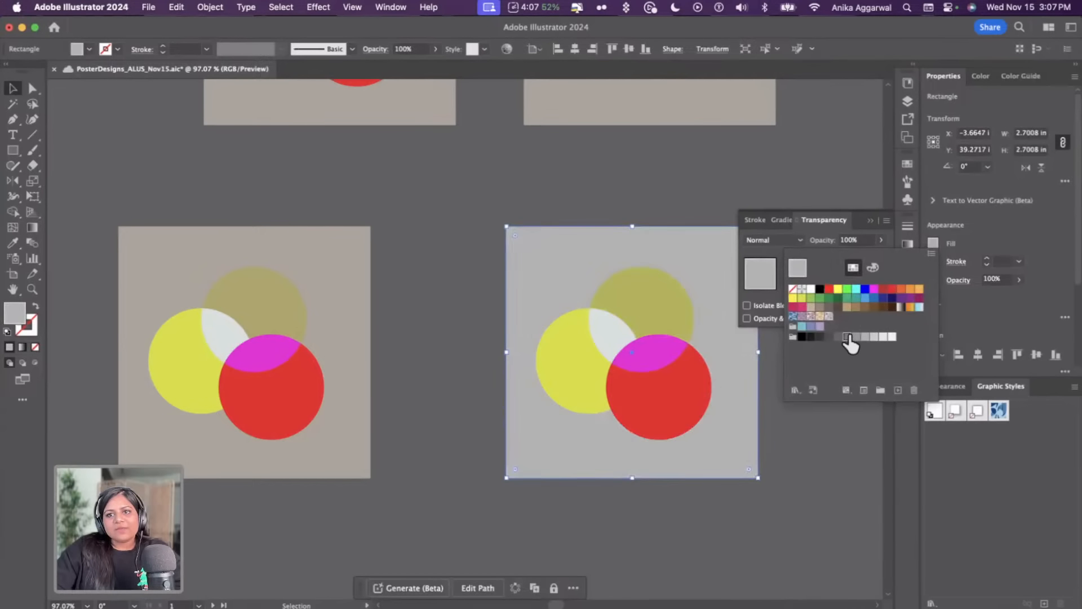
{"action": "left_click", "coordinate": [847, 337]}
{"action": "left_click", "coordinate": [838, 337]}
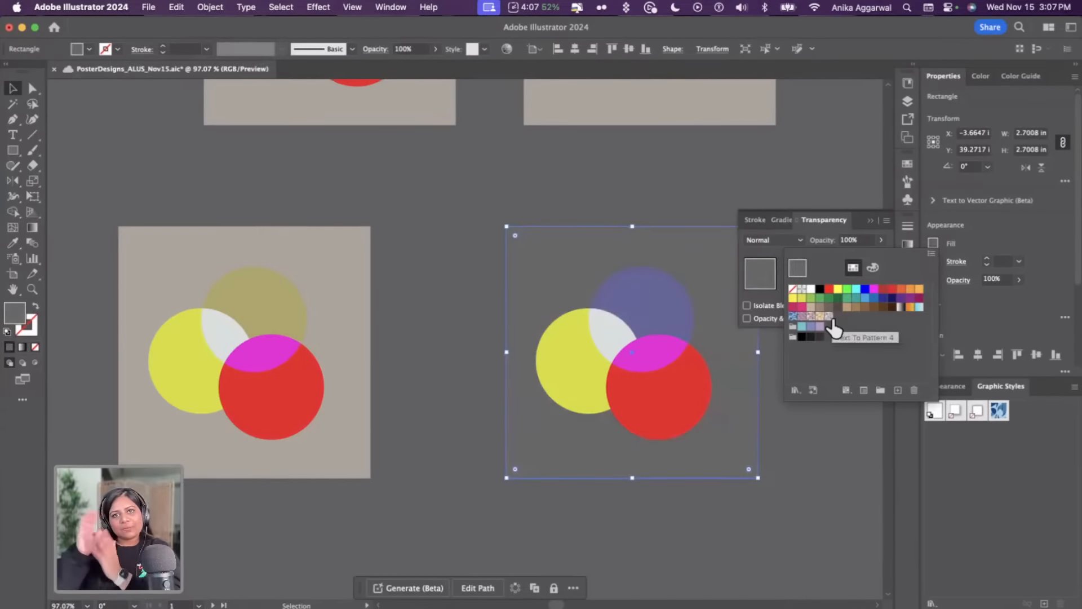
Undo the fill changes and restore the right square's background by sampling the left square with the Eyedropper
{"action": "key", "text": "super"}
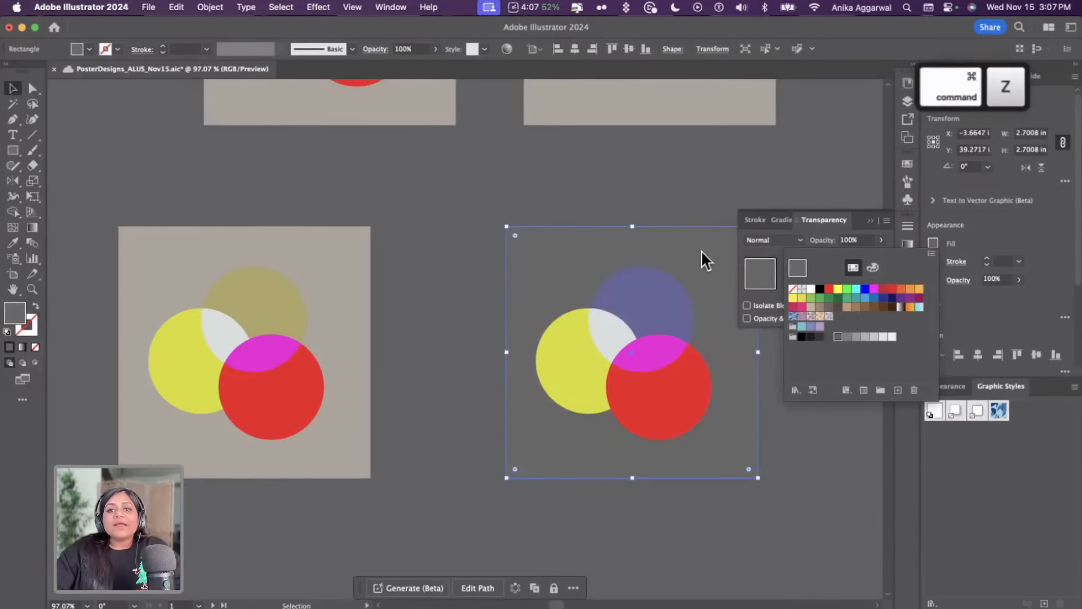
{"action": "key", "text": "super+z"}
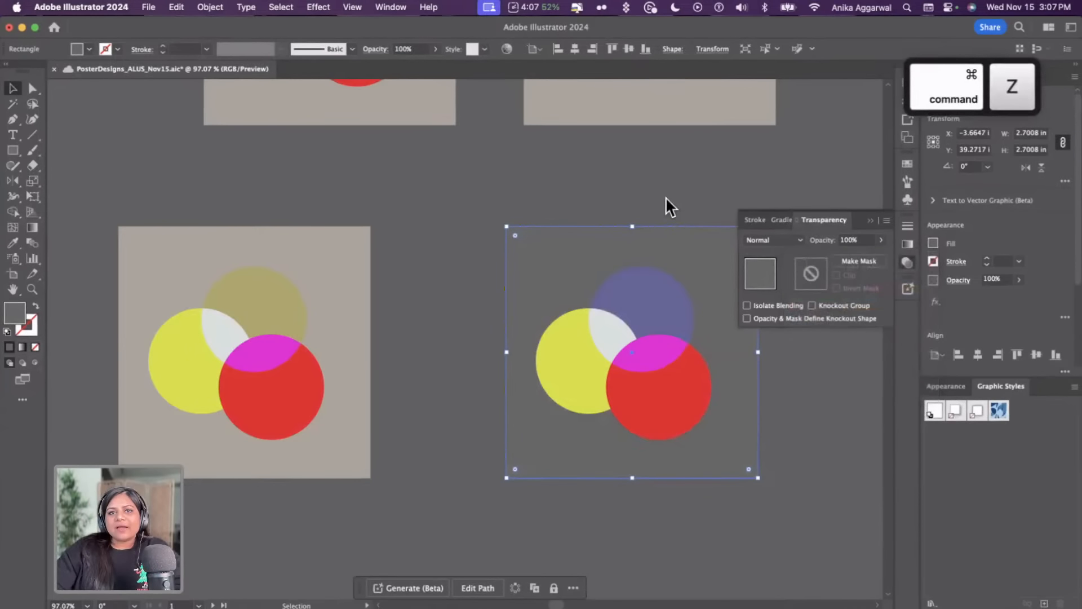
{"action": "key", "text": "super+z"}
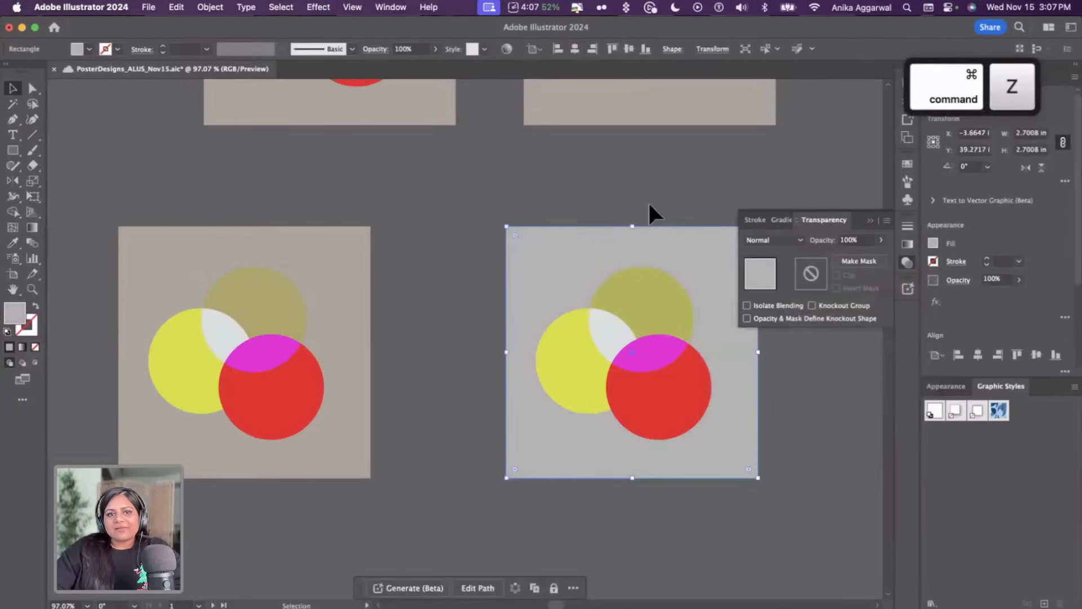
{"action": "left_click", "coordinate": [648, 200]}
{"action": "key", "text": "i"}
{"action": "left_click", "coordinate": [367, 255]}
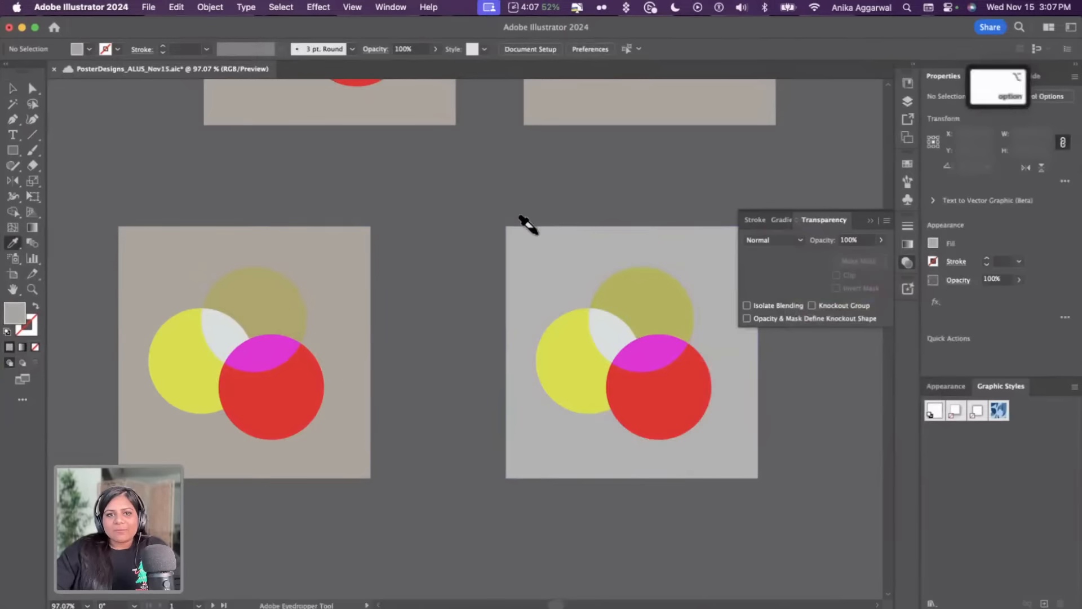
{"action": "left_click", "coordinate": [540, 237], "text": "alt"}
Select the three circles in the right square sample and group them
{"action": "key", "text": "v"}
{"action": "left_click", "coordinate": [598, 315]}
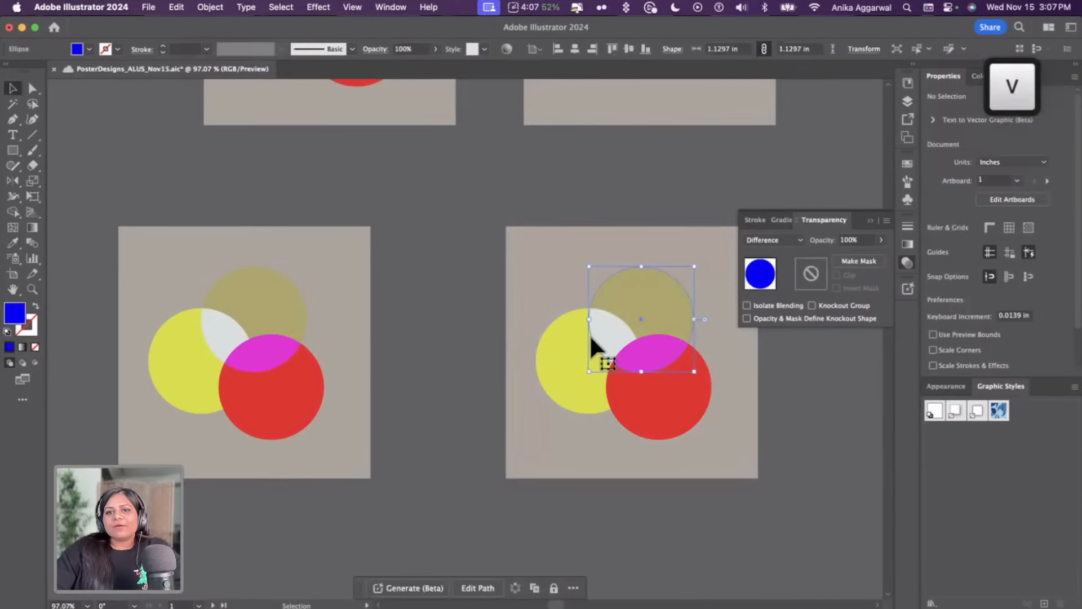
{"action": "left_click", "coordinate": [601, 370], "text": "shift"}
{"action": "left_click", "coordinate": [656, 388], "text": "shift"}
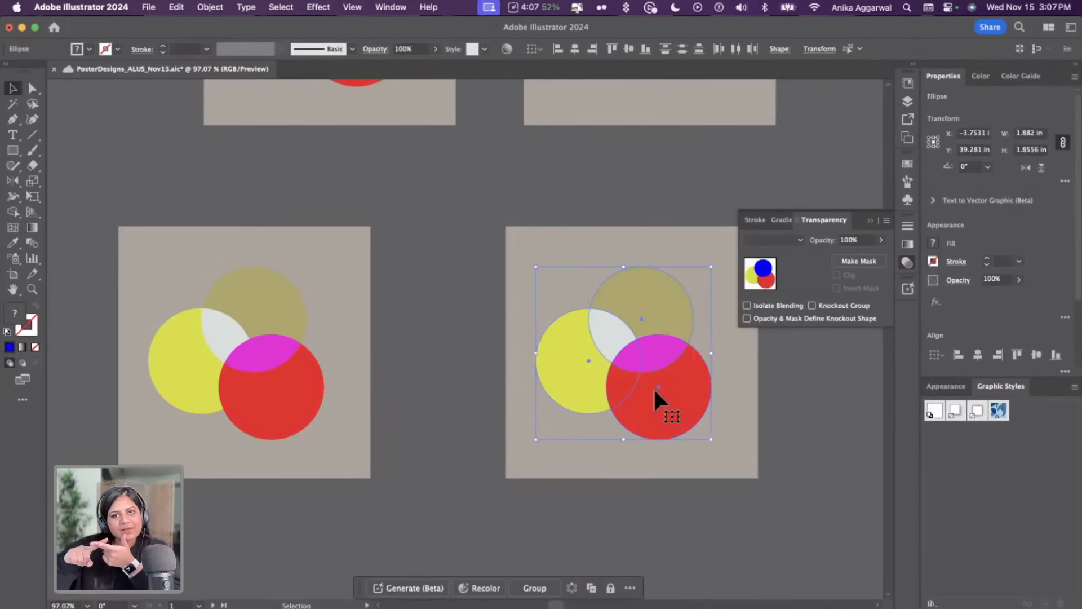
{"action": "key", "text": "super+g"}
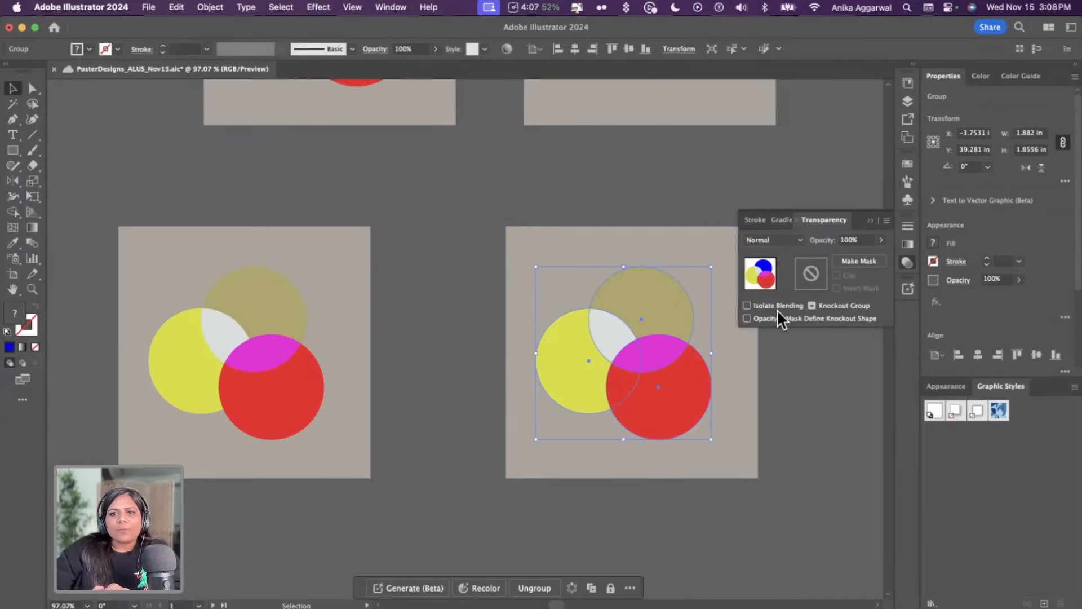
{"action": "left_click", "coordinate": [409, 8]}
{"action": "scroll", "coordinate": [415, 116], "scroll_direction": "down", "scroll_amount": 3}
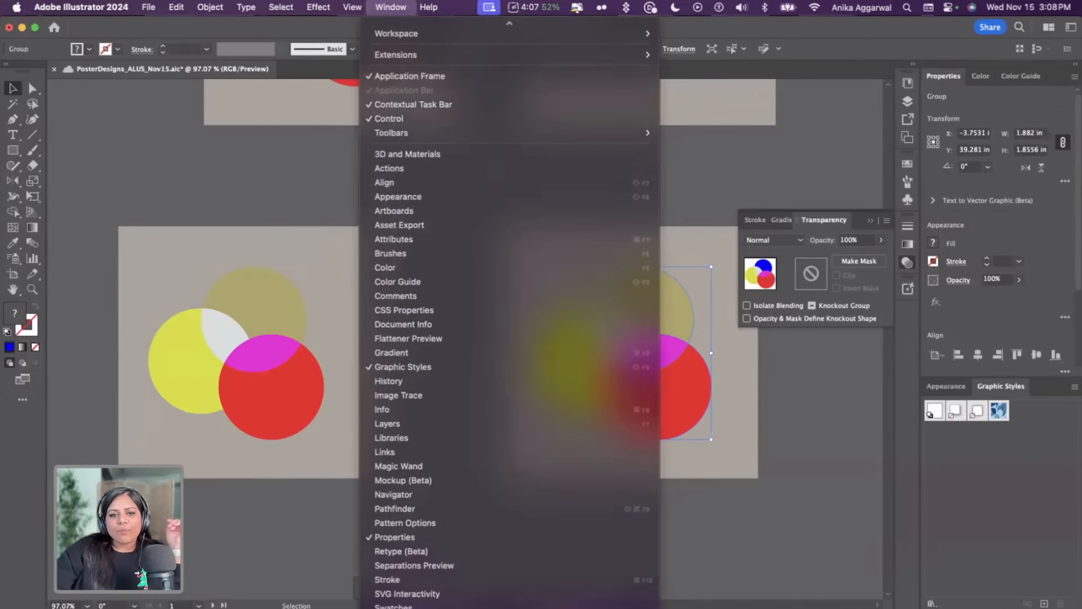
{"action": "left_click", "coordinate": [887, 224]}
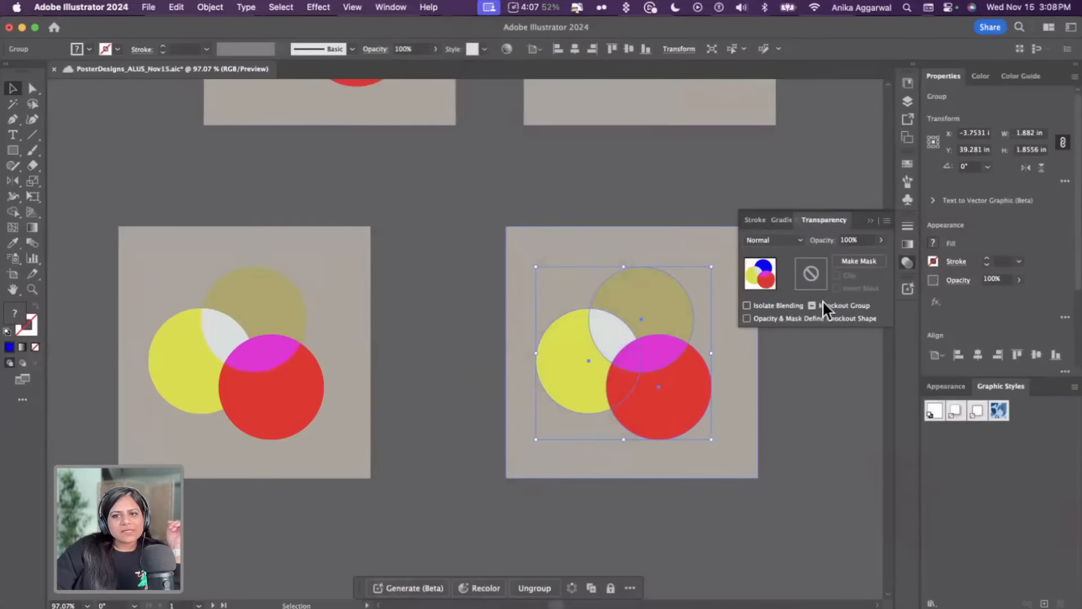
{"action": "left_click", "coordinate": [887, 219]}
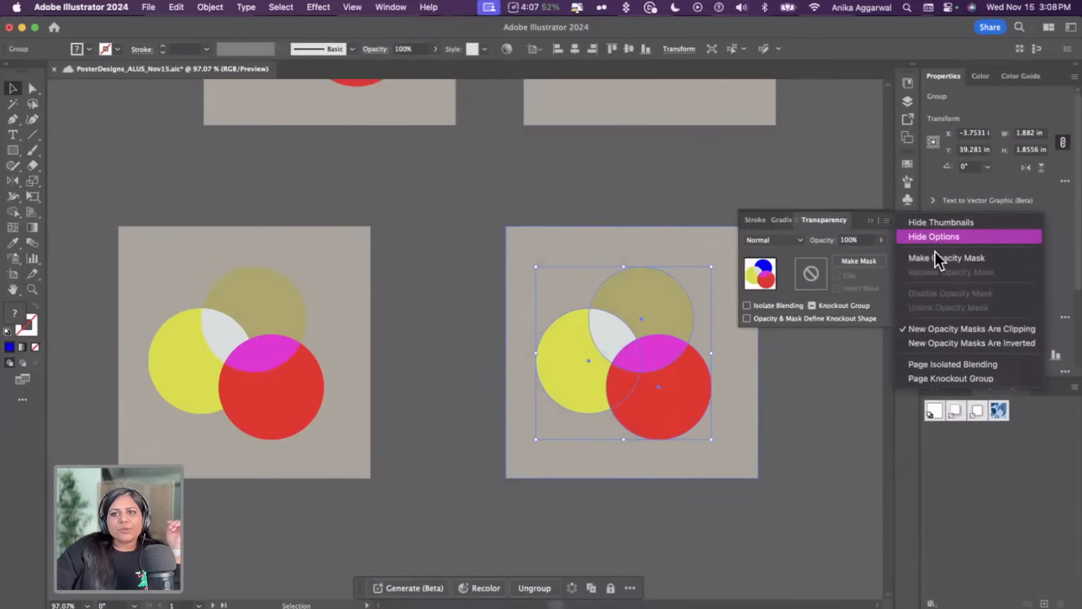
{"action": "left_click", "coordinate": [933, 238]}
{"action": "left_click", "coordinate": [886, 221]}
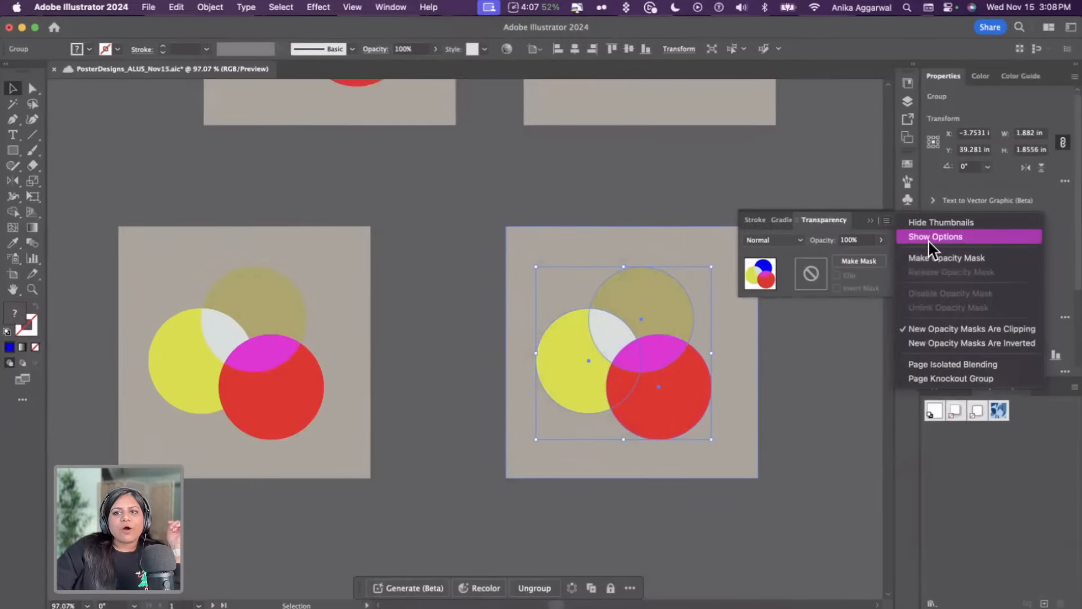
{"action": "left_click", "coordinate": [928, 239]}
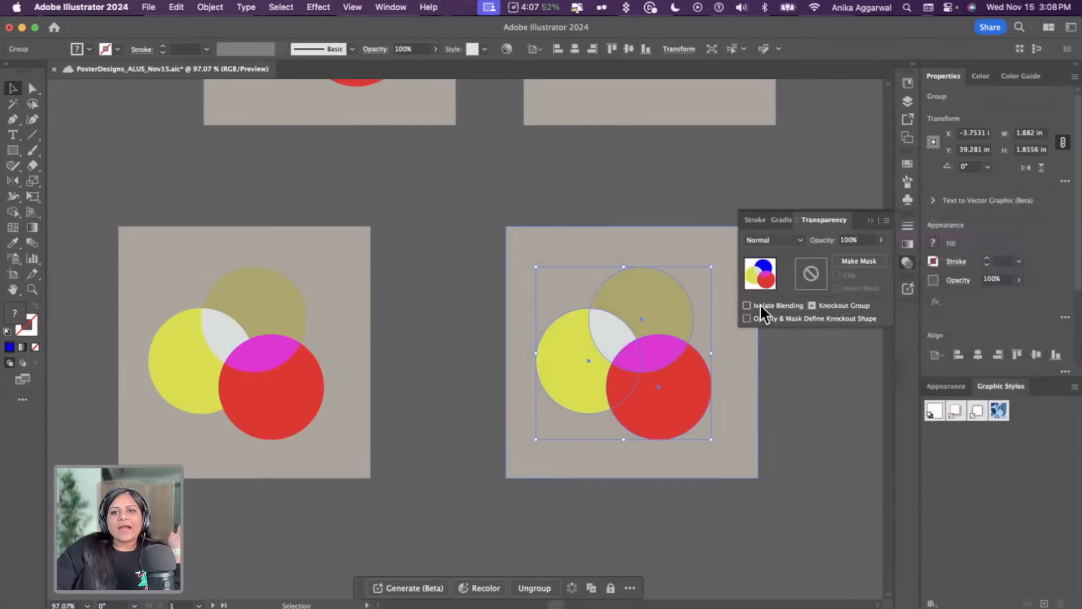
Enable Isolate Blending for the grouped circles in the right square sample
{"action": "left_click", "coordinate": [759, 305]}
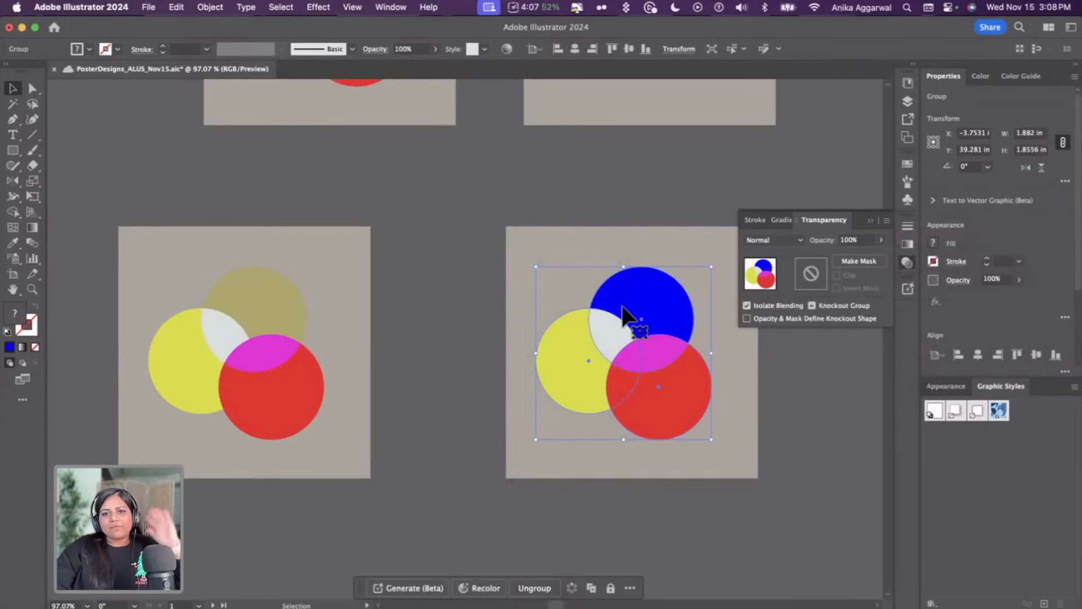
{"action": "left_click", "coordinate": [642, 197]}
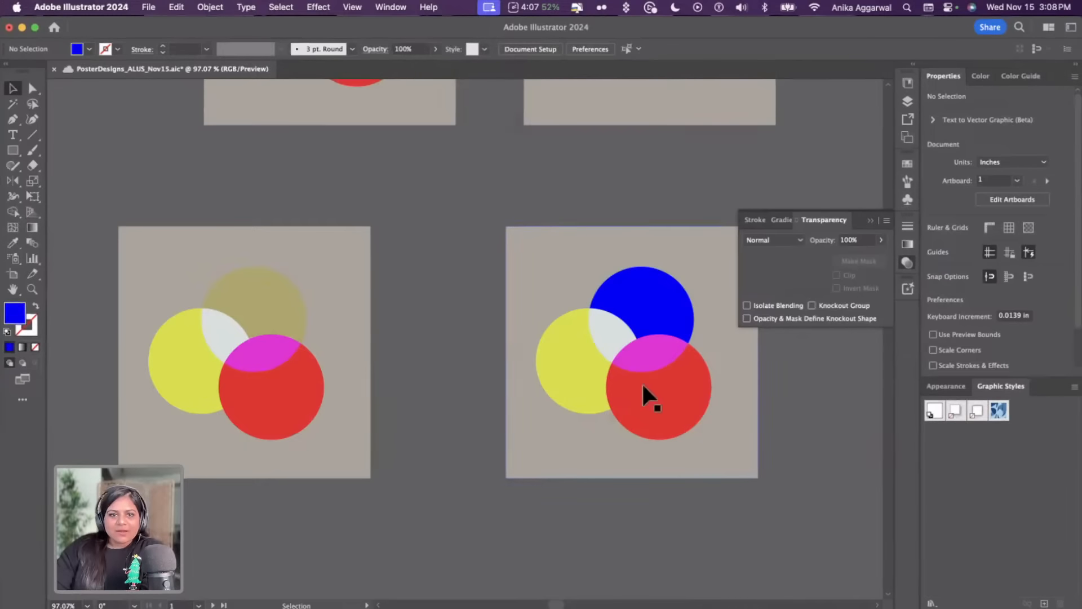
Move the left square sample next to the right square sample
{"action": "left_click_drag", "start_coordinate": [283, 396], "coordinate": [373, 414]}
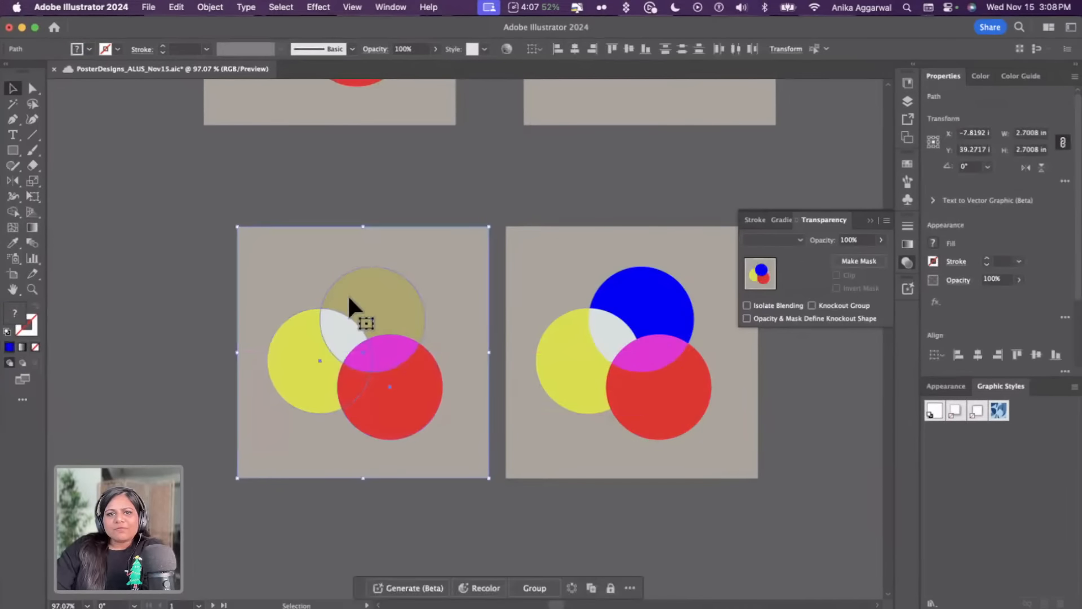
{"action": "left_click", "coordinate": [352, 216]}
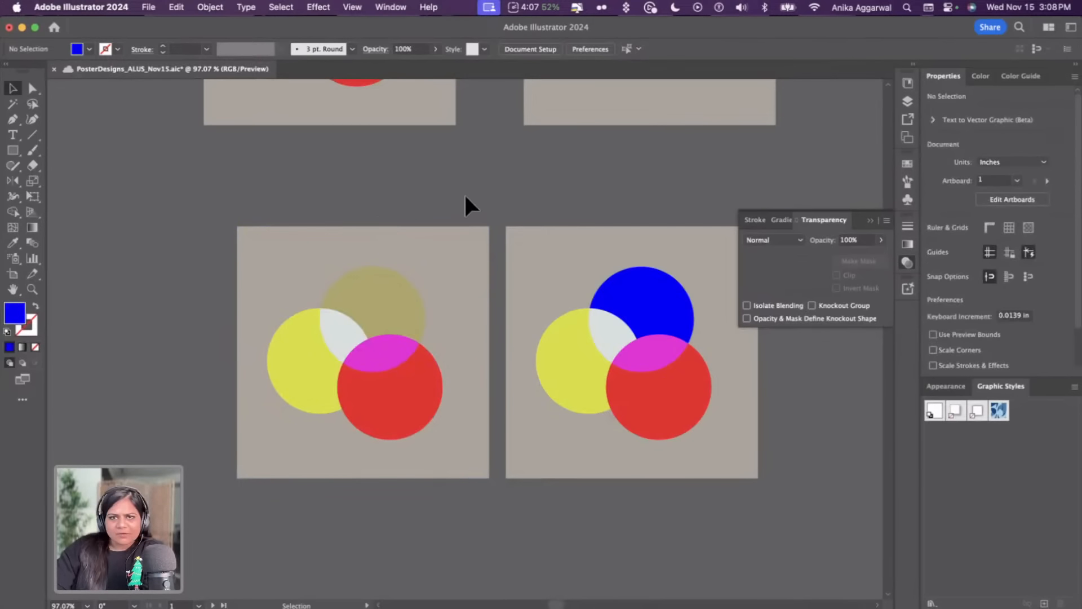
Navigate to the Quotes list and duplicate the last quote line just below the list
{"action": "scroll", "coordinate": [482, 195], "scroll_direction": "down", "scroll_amount": 10}
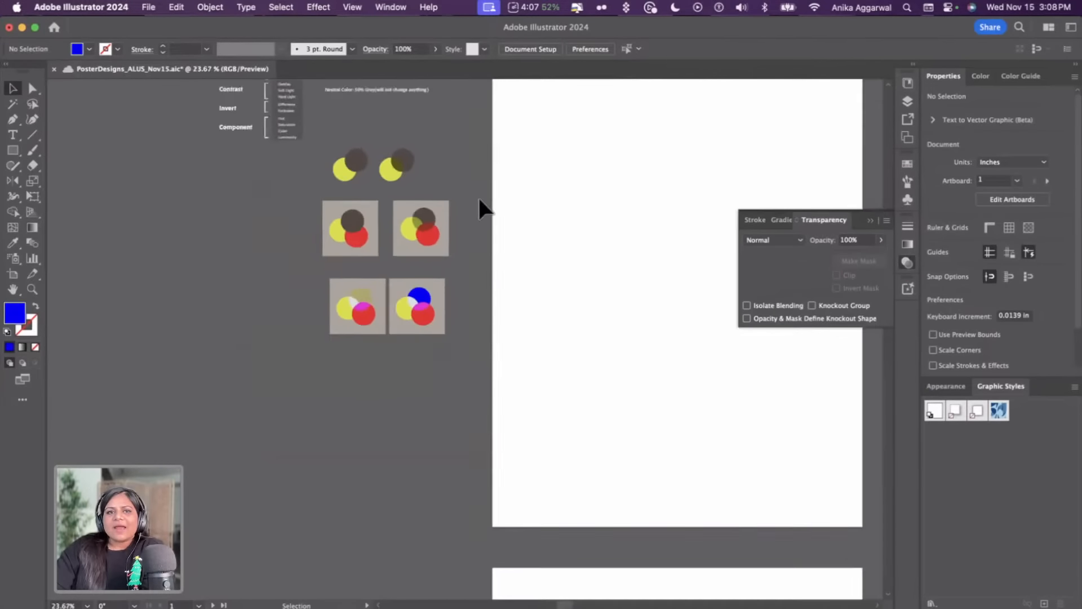
{"action": "scroll", "coordinate": [479, 200], "scroll_direction": "down", "scroll_amount": 8}
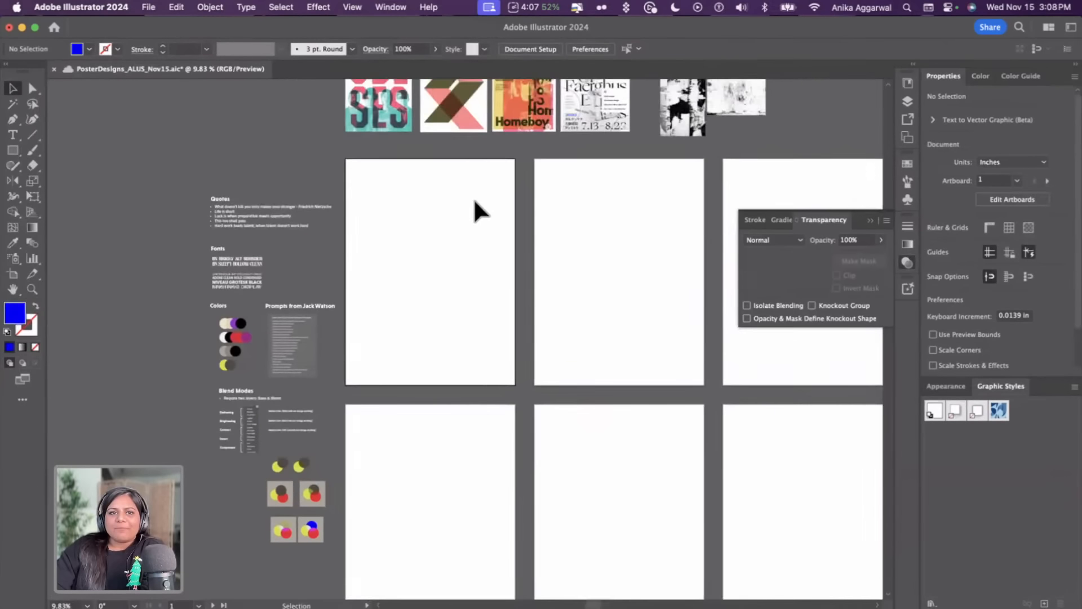
{"action": "scroll", "coordinate": [348, 265], "scroll_direction": "up", "scroll_amount": 8}
{"action": "scroll", "coordinate": [305, 225], "scroll_direction": "left", "scroll_amount": 5}
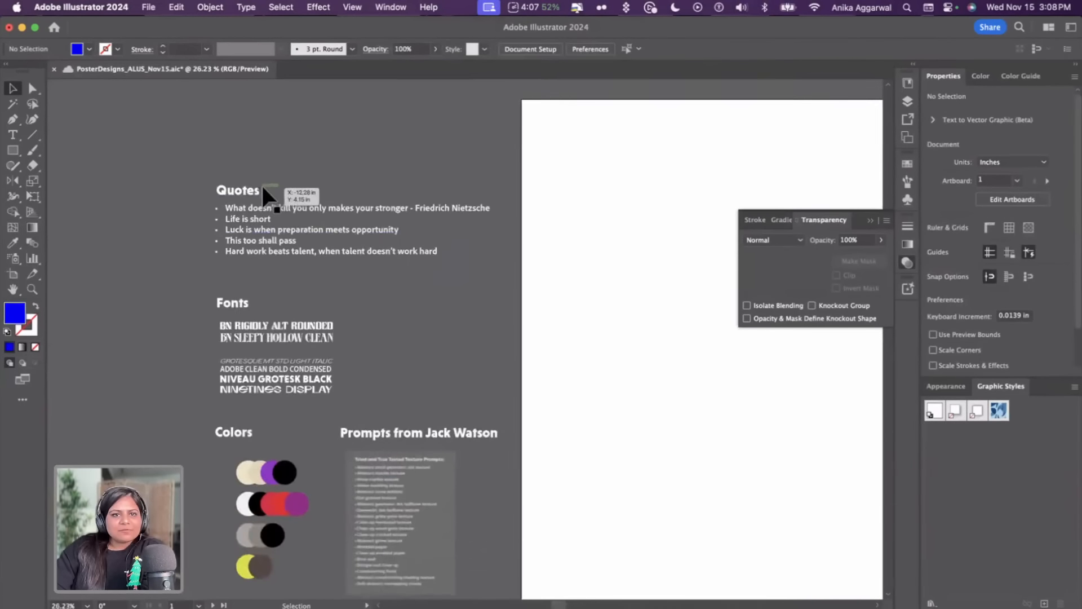
{"action": "scroll", "coordinate": [276, 191], "scroll_direction": "up", "scroll_amount": 4}
{"action": "left_click", "coordinate": [312, 211]}
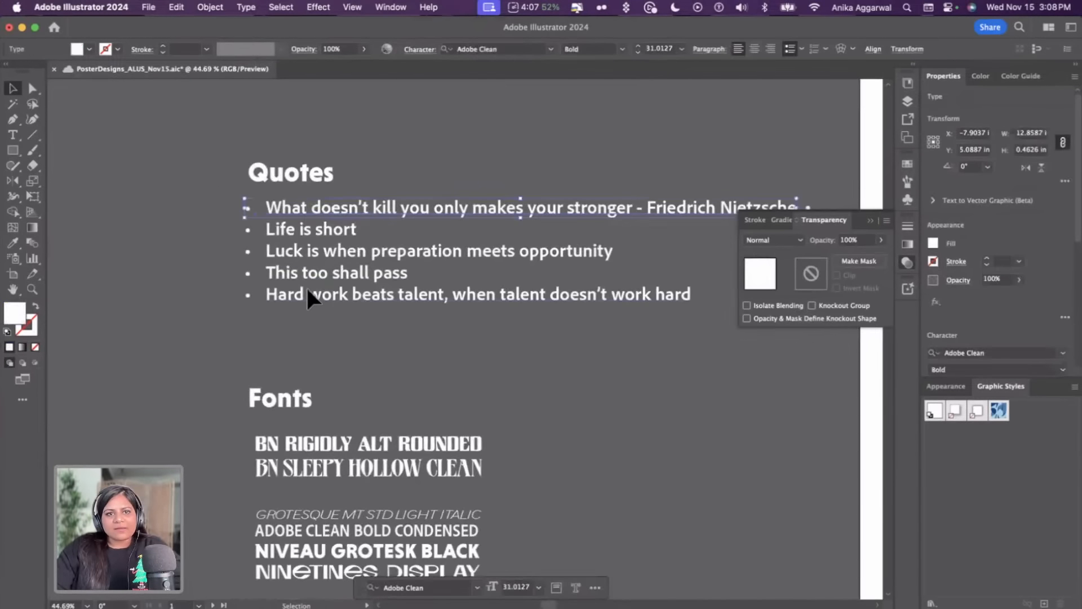
{"action": "left_click_drag", "start_coordinate": [306, 286], "coordinate": [425, 325]}
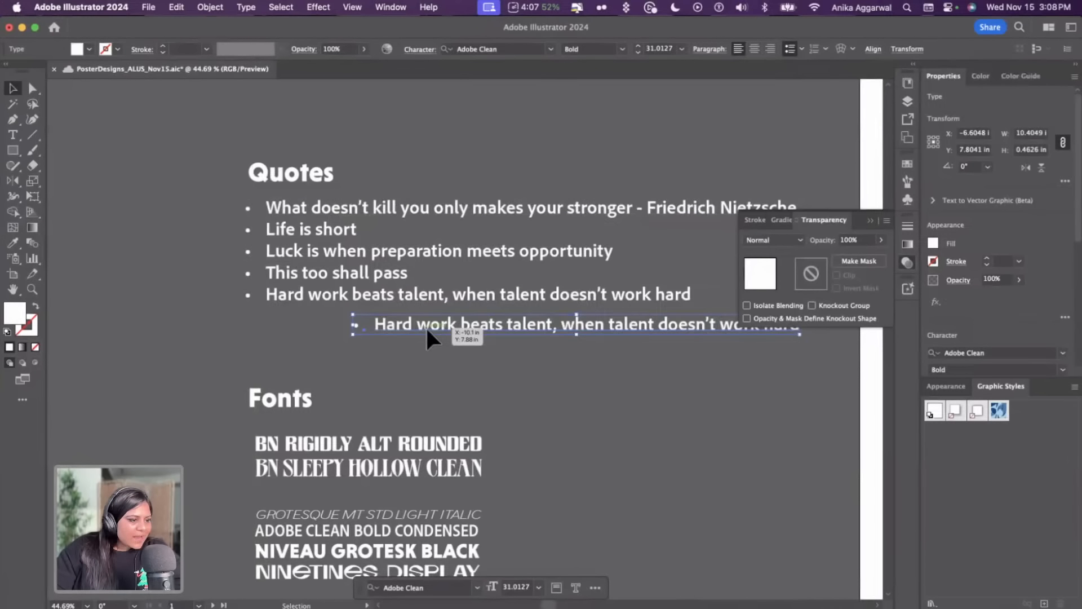
Replace the duplicated line's text with "Vectors are free" and start a new bullet
{"action": "key", "text": "Return"}
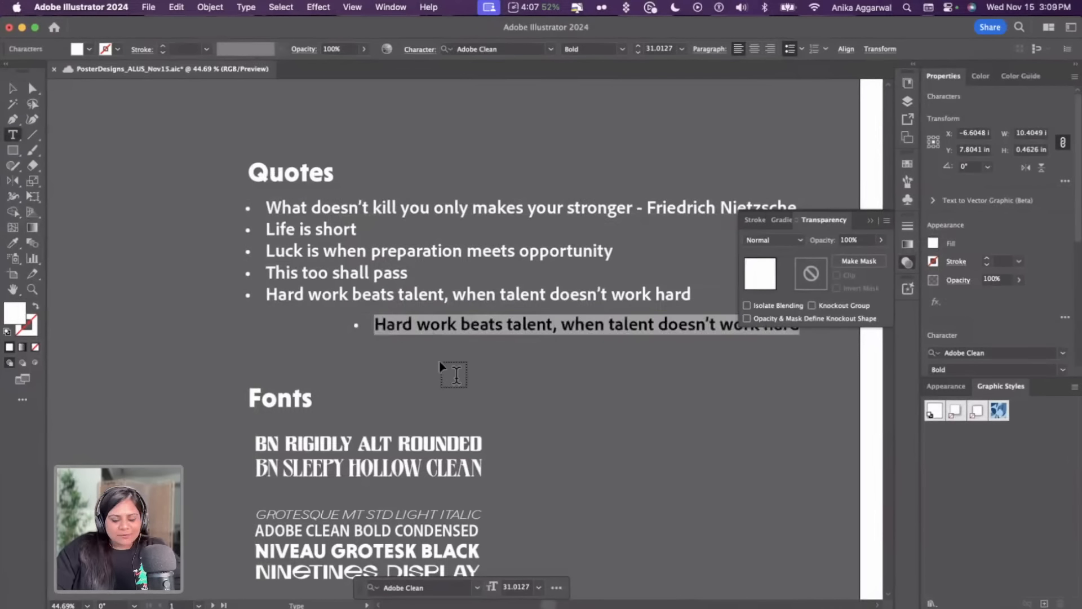
{"action": "type", "text": "Vector"}
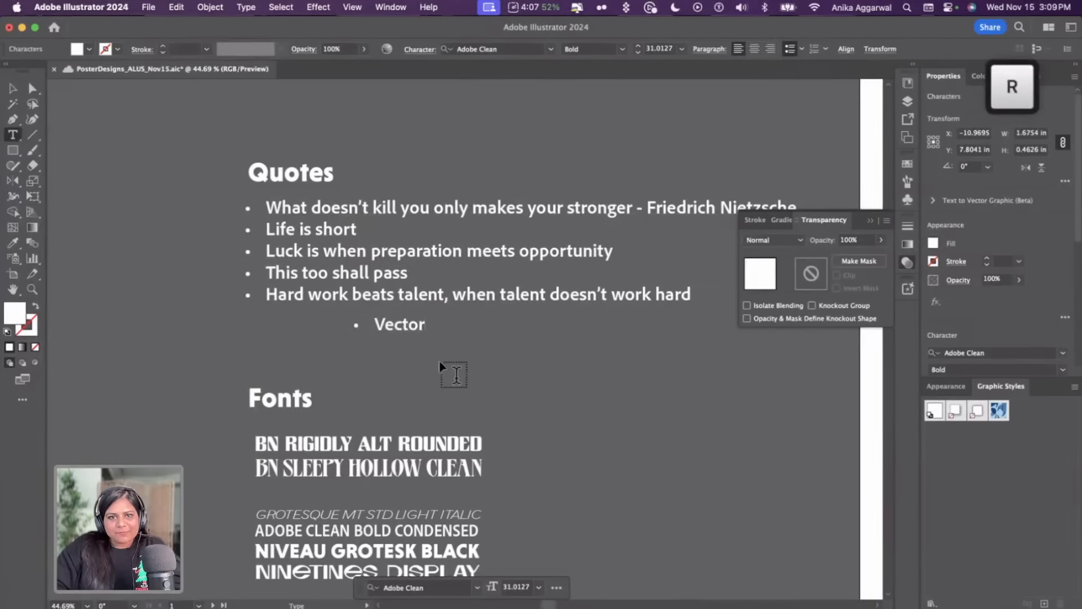
{"action": "type", "text": "s are free"}
{"action": "key", "text": "Return"}
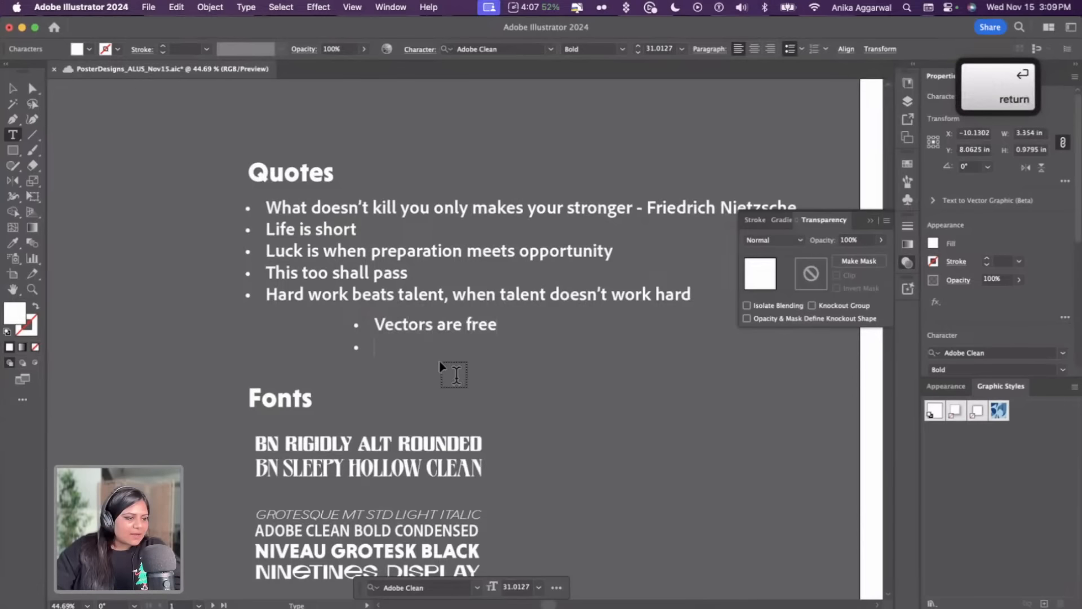
Add the bullet "Our lives change when our habits change" and start another bullet
{"action": "type", "text": "Our lives "}
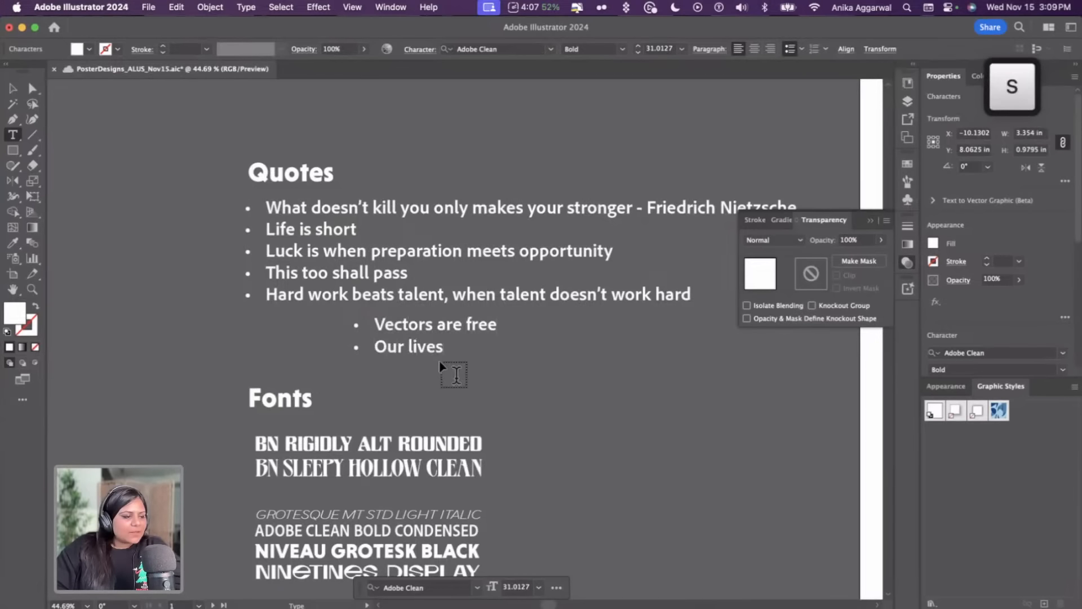
{"action": "type", "text": "change when our"}
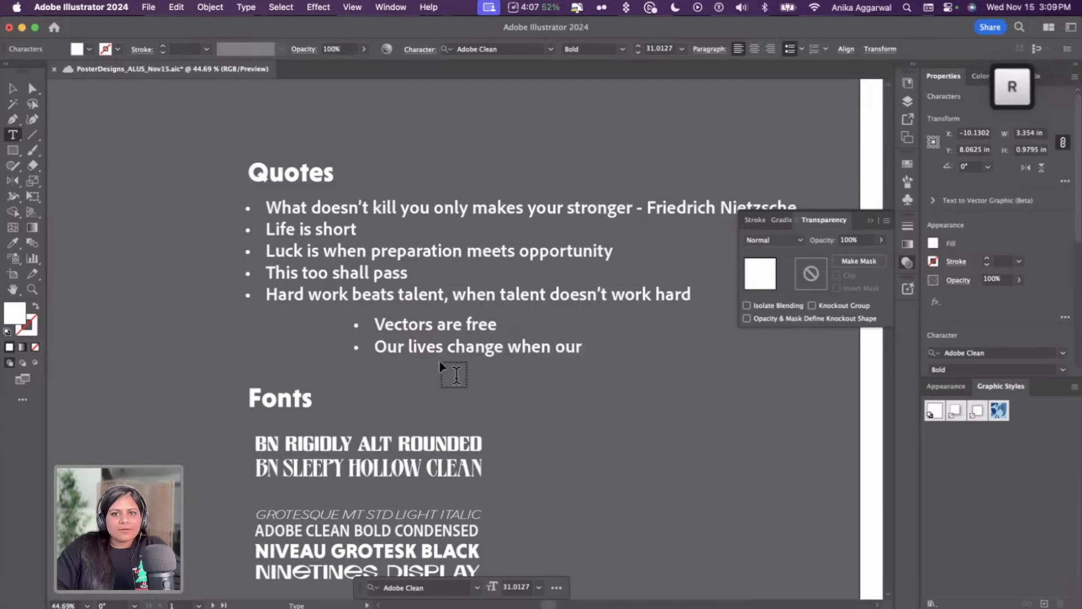
{"action": "type", "text": " habits change"}
{"action": "key", "text": "Return"}
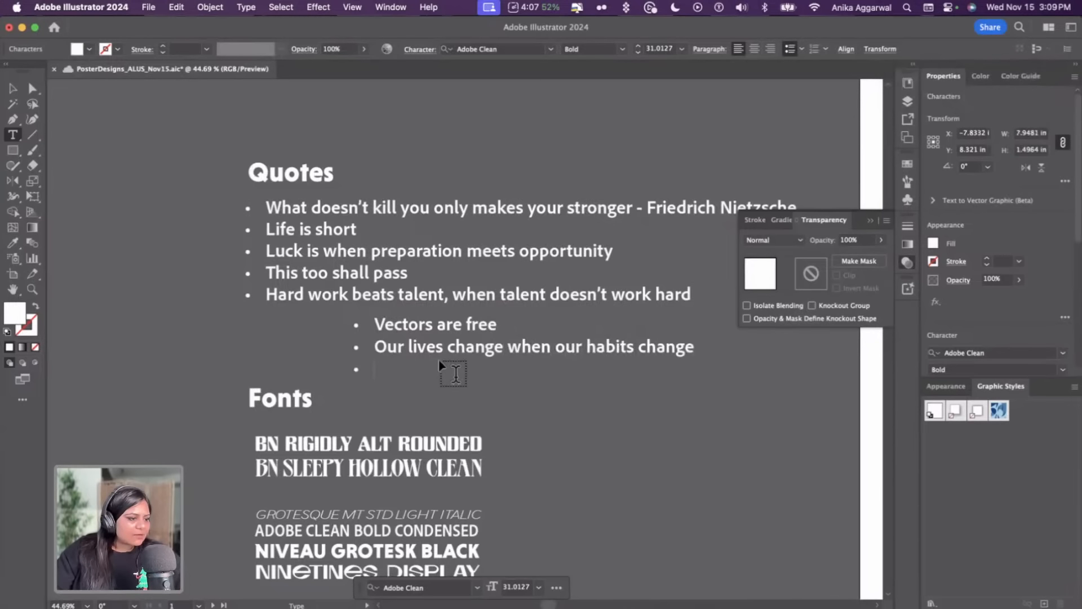
Add the bullet "If you were ready, you wouldnt have the opportunity" and exit text editing
{"action": "type", "text": "I"}
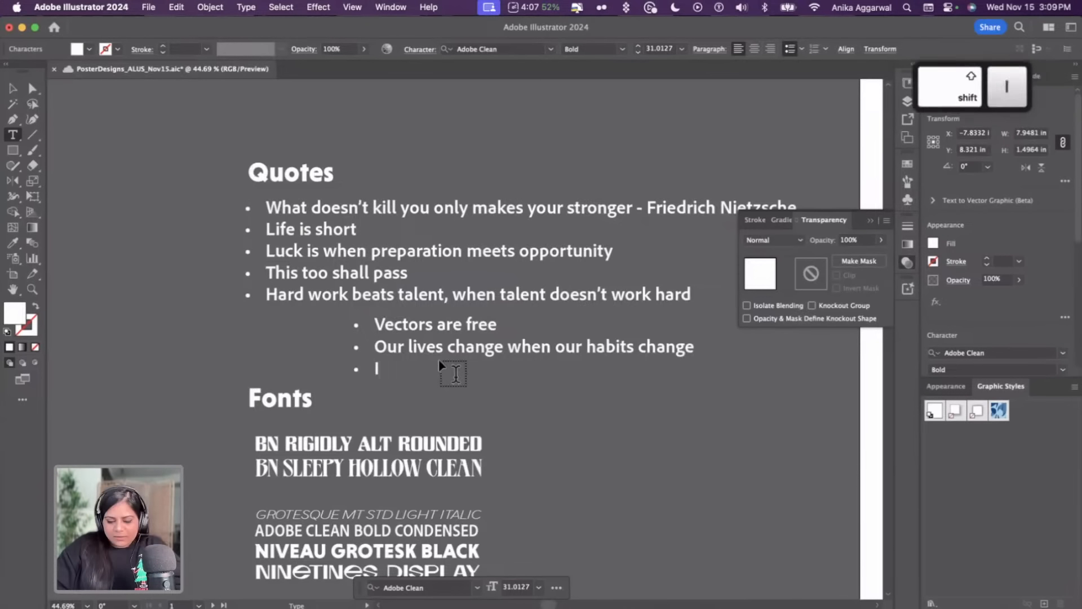
{"action": "type", "text": "f you weren"}
{"action": "key", "text": "BackSpace"}
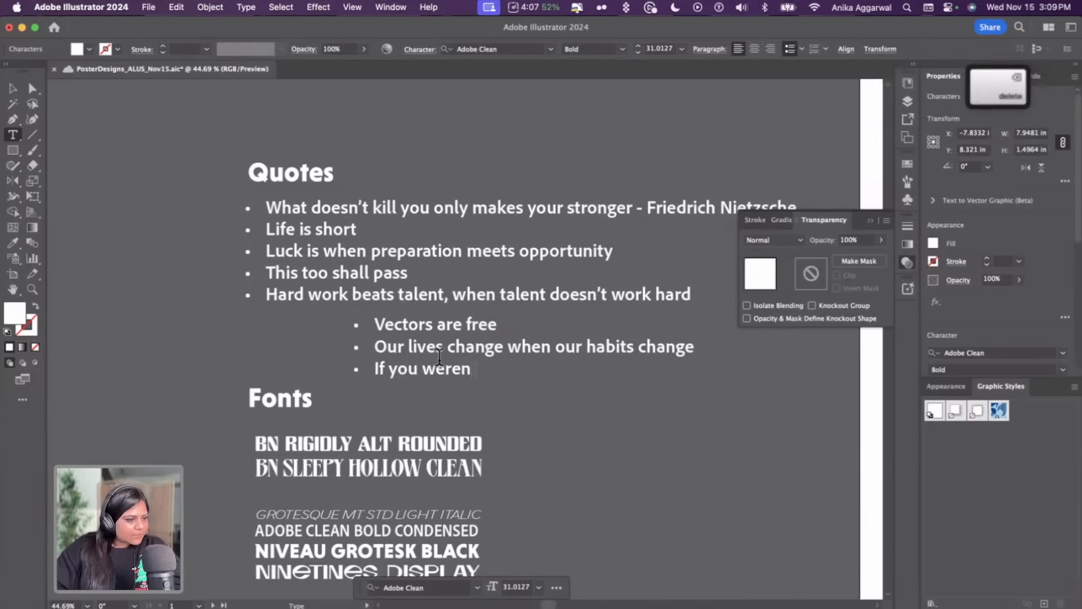
{"action": "type", "text": "ready, "}
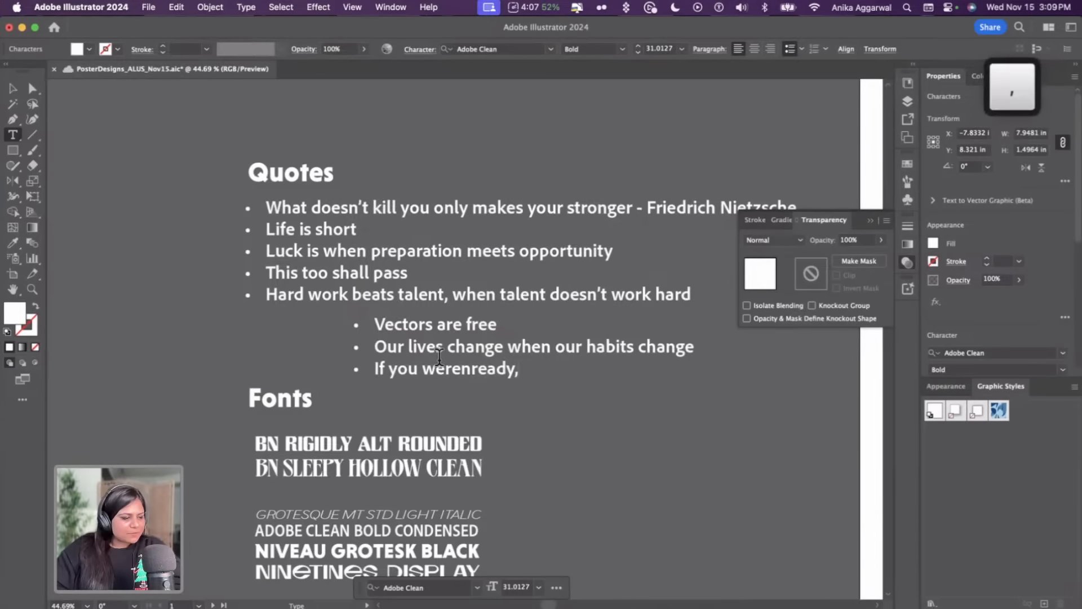
{"action": "type", "text": "you wouldnt have"}
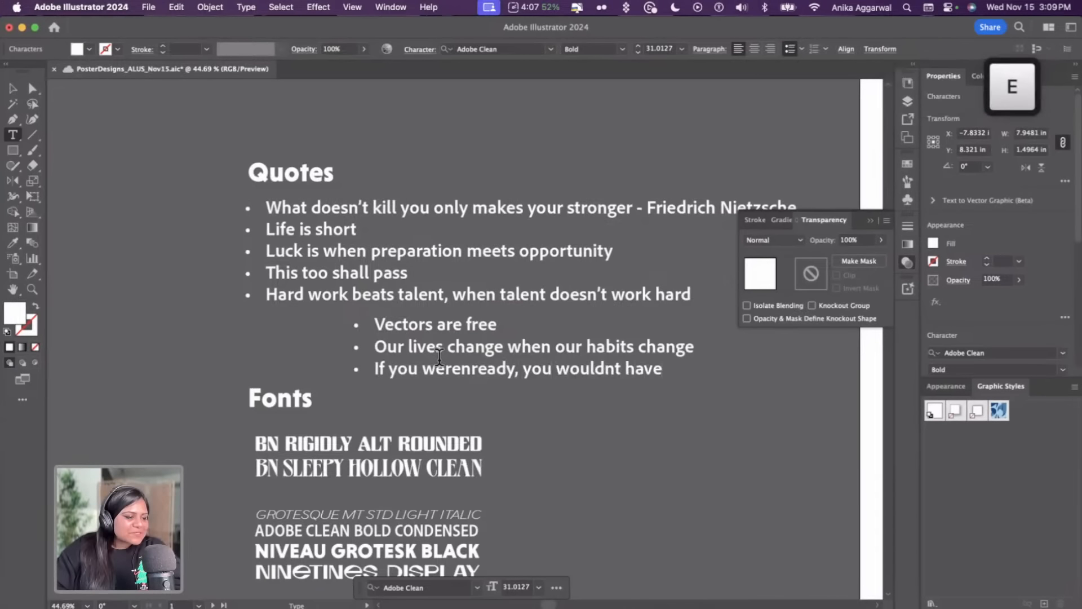
{"action": "type", "text": " t"}
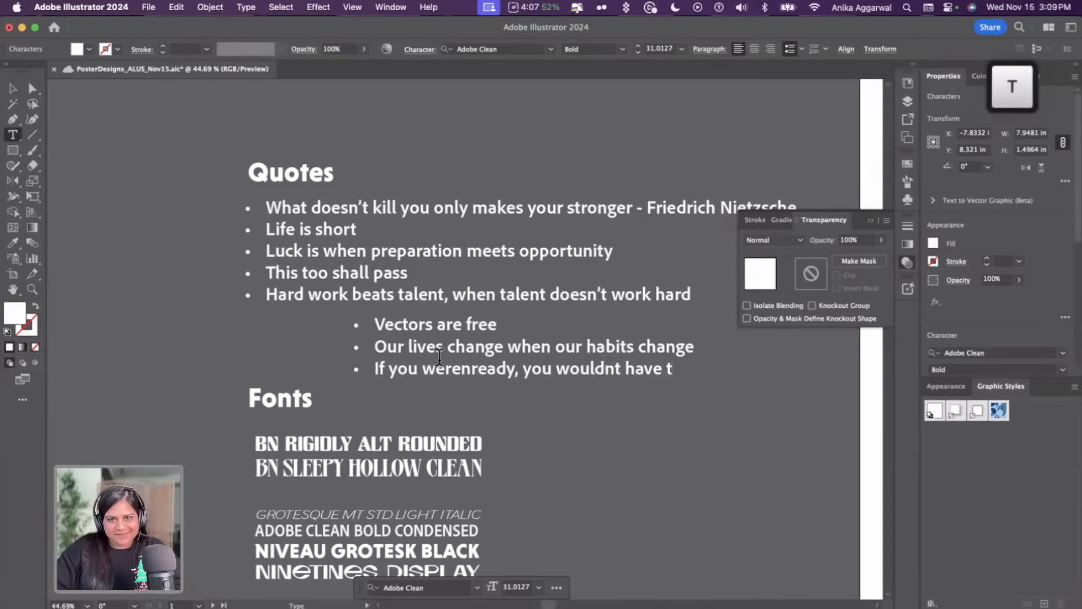
{"action": "type", "text": "he opportunity"}
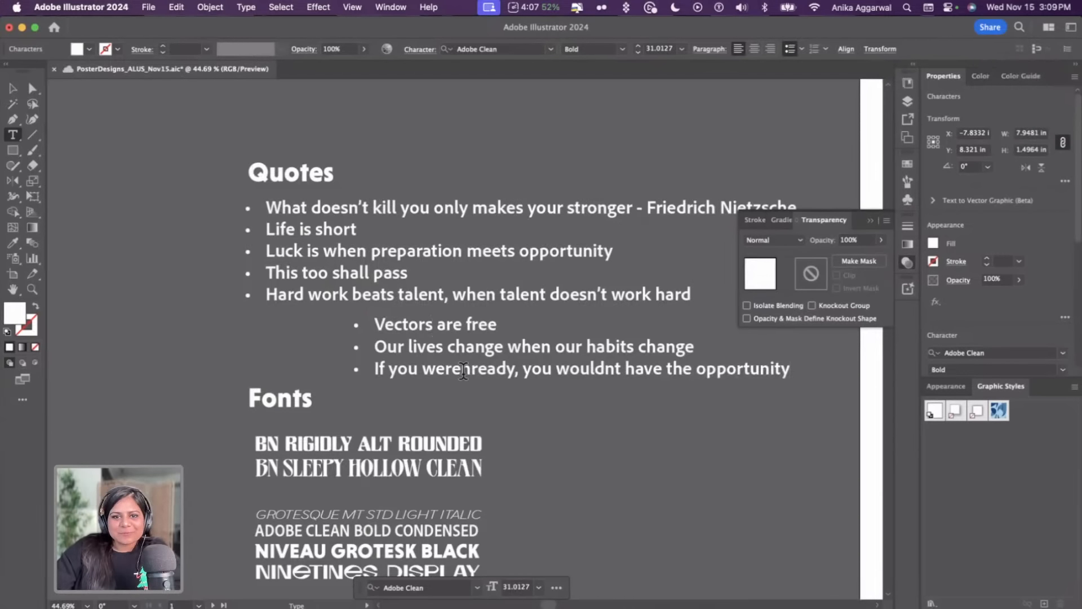
{"action": "key", "text": "BackSpace"}
{"action": "key", "text": "Escape"}
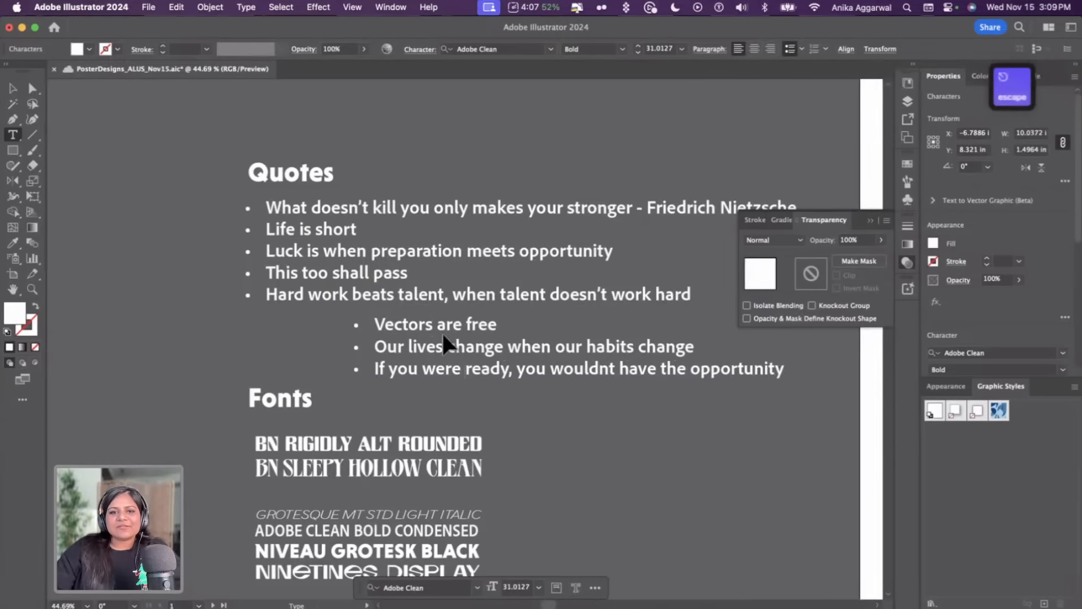
Move the block of three new quote bullets above the Quotes heading
{"action": "left_click_drag", "start_coordinate": [480, 331], "coordinate": [534, 354]}
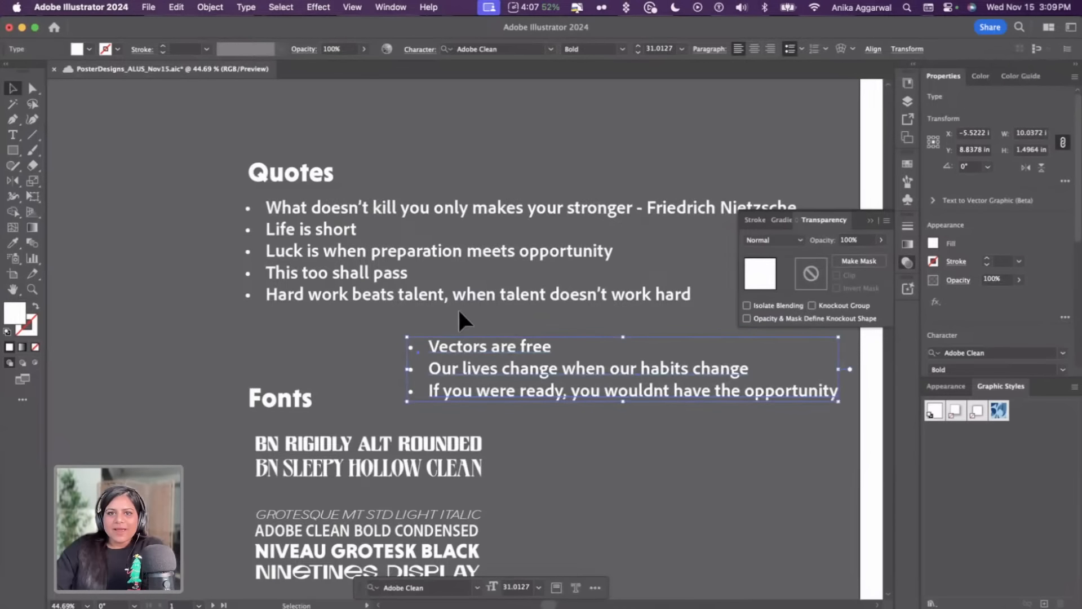
{"action": "scroll", "coordinate": [456, 310], "scroll_direction": "down", "scroll_amount": 2}
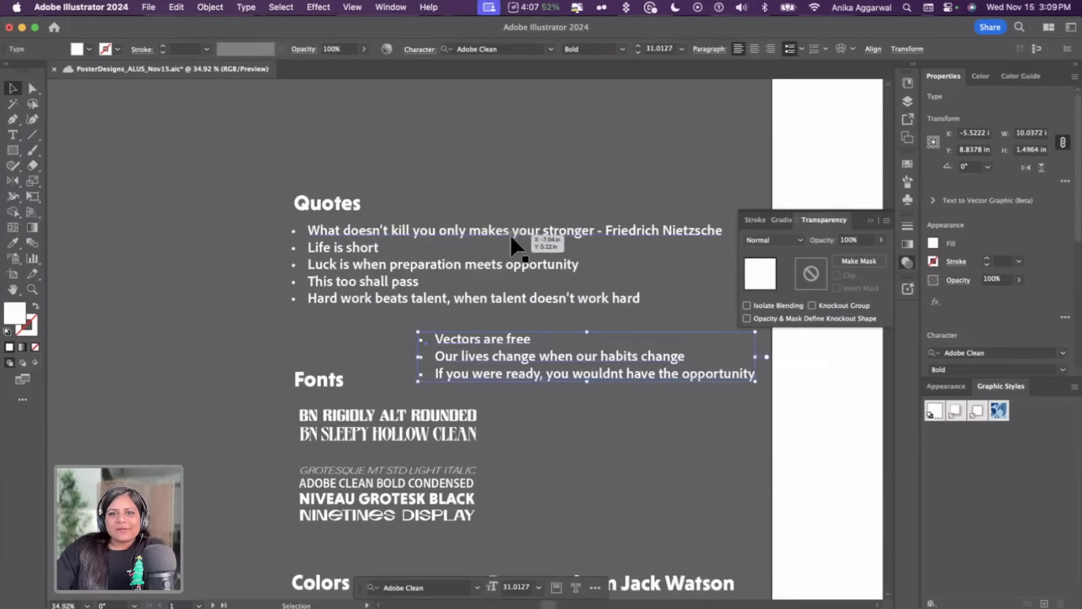
{"action": "scroll", "coordinate": [551, 244], "scroll_direction": "right", "scroll_amount": 3}
{"action": "left_click", "coordinate": [445, 211]}
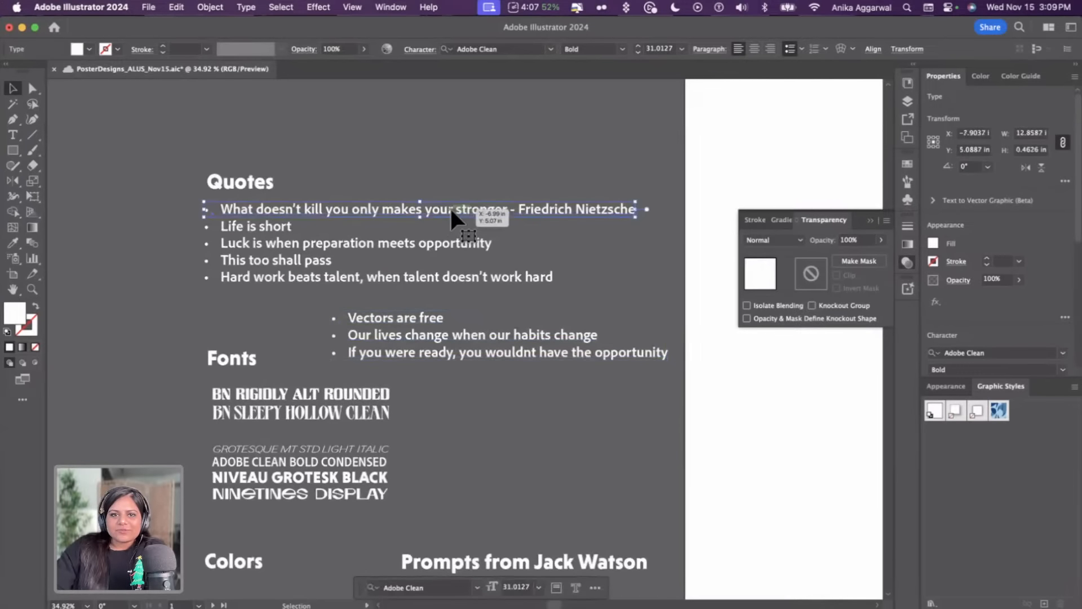
{"action": "triple_click", "coordinate": [450, 206]}
{"action": "left_click", "coordinate": [450, 206]}
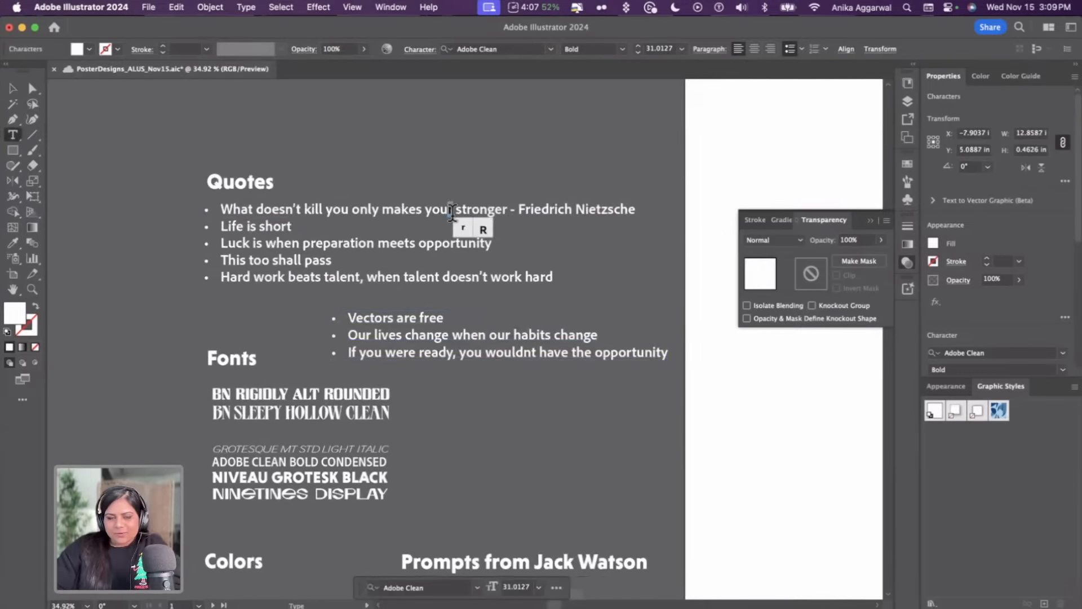
{"action": "key", "text": "Escape"}
{"action": "left_click_drag", "start_coordinate": [467, 348], "coordinate": [414, 115]}
{"action": "scroll", "coordinate": [470, 135], "scroll_direction": "up", "scroll_amount": 1}
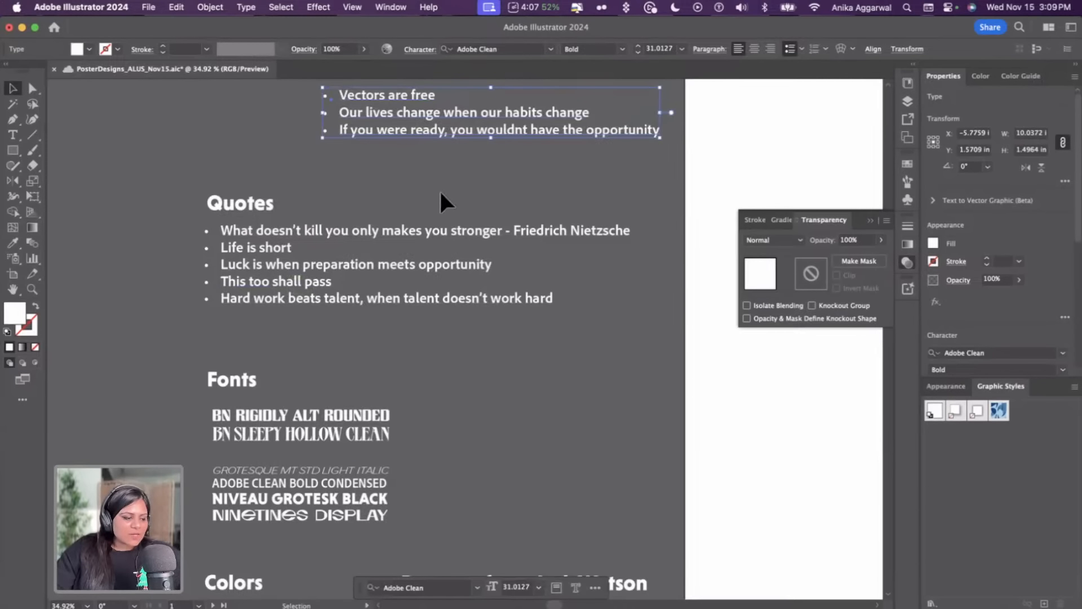
Duplicate the NIVEAU GROTESK BLACK font sample onto the first poster artboard and fill it black with the Eyedropper
{"action": "scroll", "coordinate": [445, 236], "scroll_direction": "down", "scroll_amount": 3}
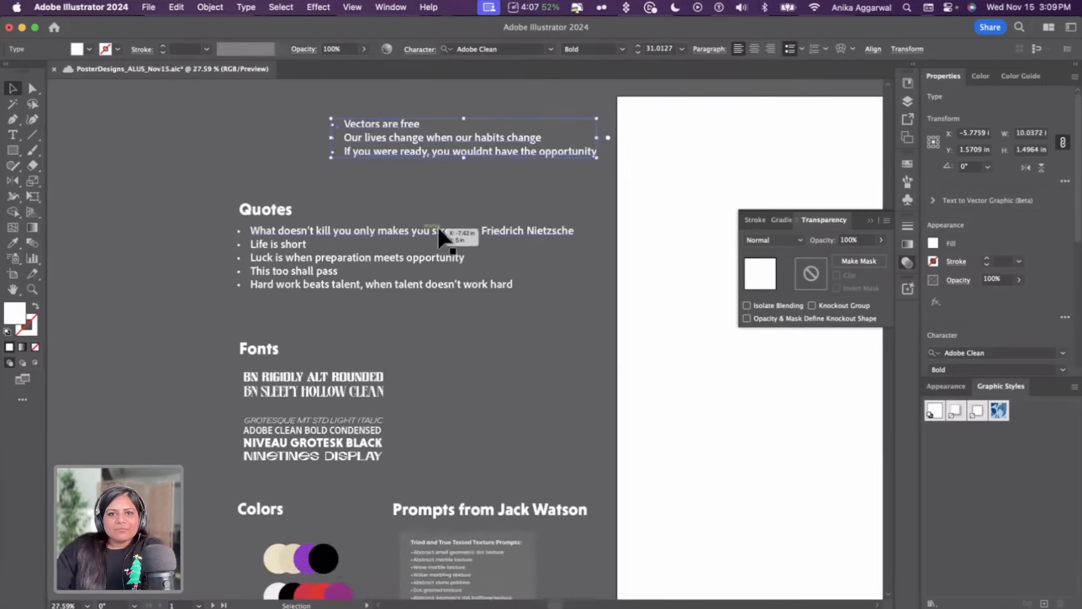
{"action": "scroll", "coordinate": [412, 169], "scroll_direction": "down", "scroll_amount": 2}
{"action": "left_click", "coordinate": [260, 160]}
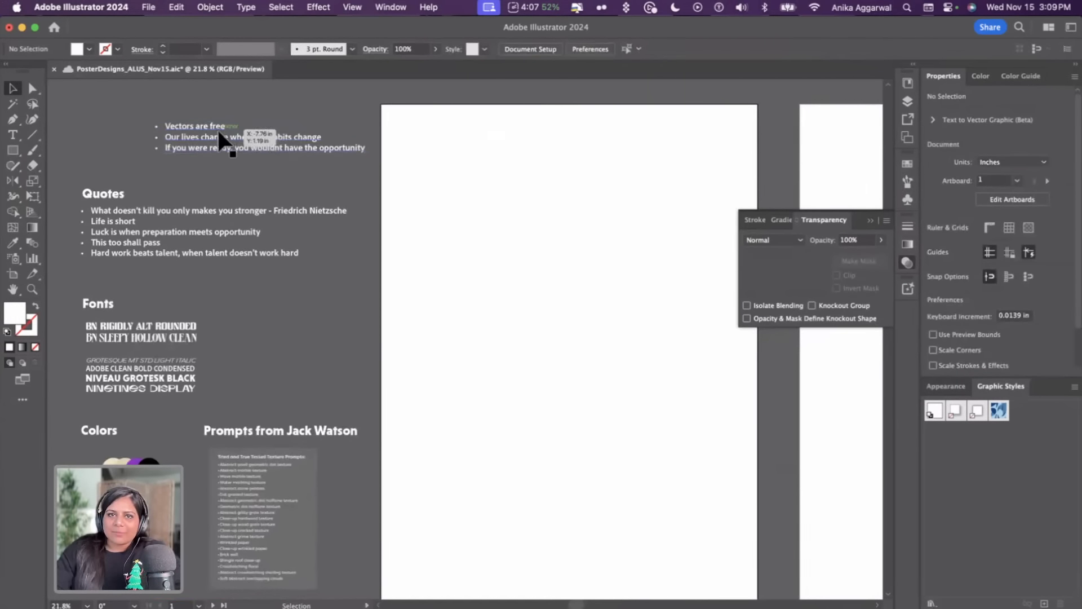
{"action": "left_click", "coordinate": [177, 385]}
{"action": "left_click_drag", "start_coordinate": [163, 377], "coordinate": [715, 155]}
{"action": "key", "text": "i"}
{"action": "left_click", "coordinate": [153, 463]}
{"action": "key", "text": "v"}
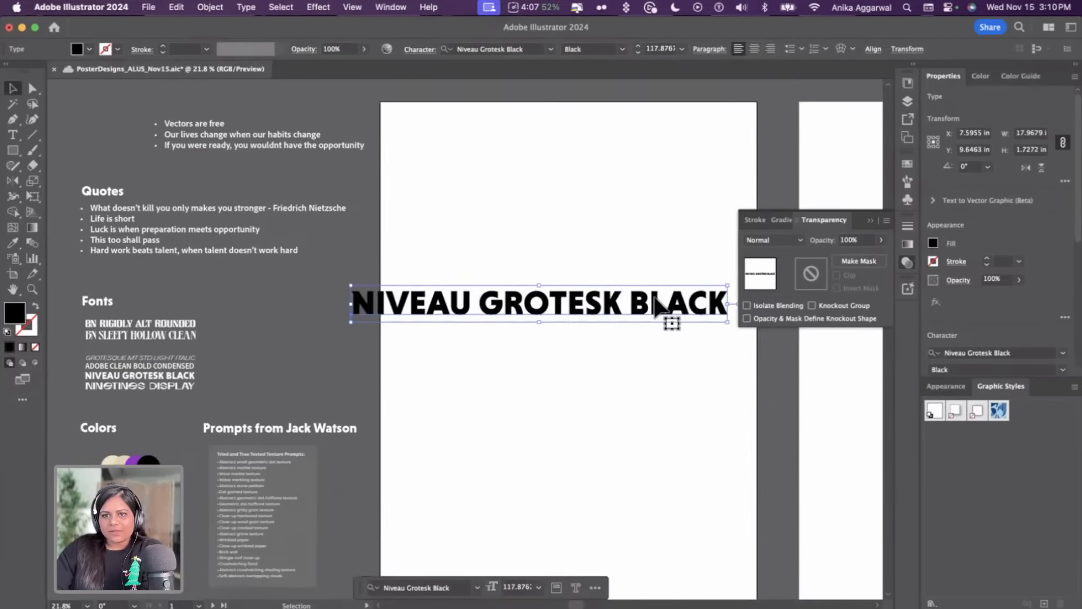
Position the NIVEAU GROTESK BLACK text near the upper left of the first poster artboard
{"action": "scroll", "coordinate": [654, 301], "scroll_direction": "down", "scroll_amount": 3}
{"action": "scroll", "coordinate": [605, 220], "scroll_direction": "down", "scroll_amount": 5}
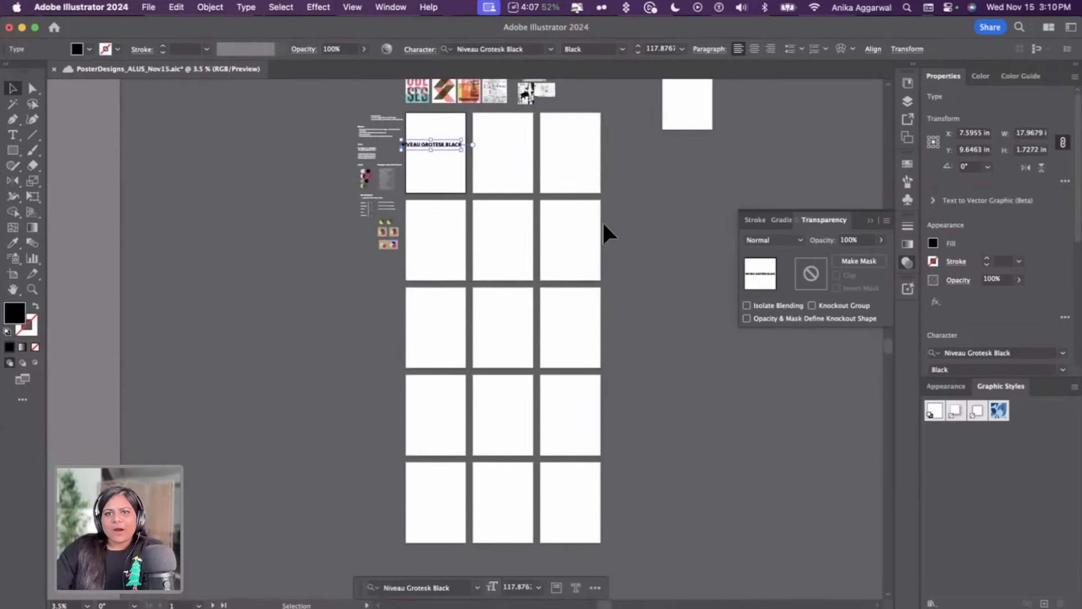
{"action": "scroll", "coordinate": [601, 219], "scroll_direction": "right", "scroll_amount": 2}
{"action": "scroll", "coordinate": [601, 220], "scroll_direction": "up", "scroll_amount": 1}
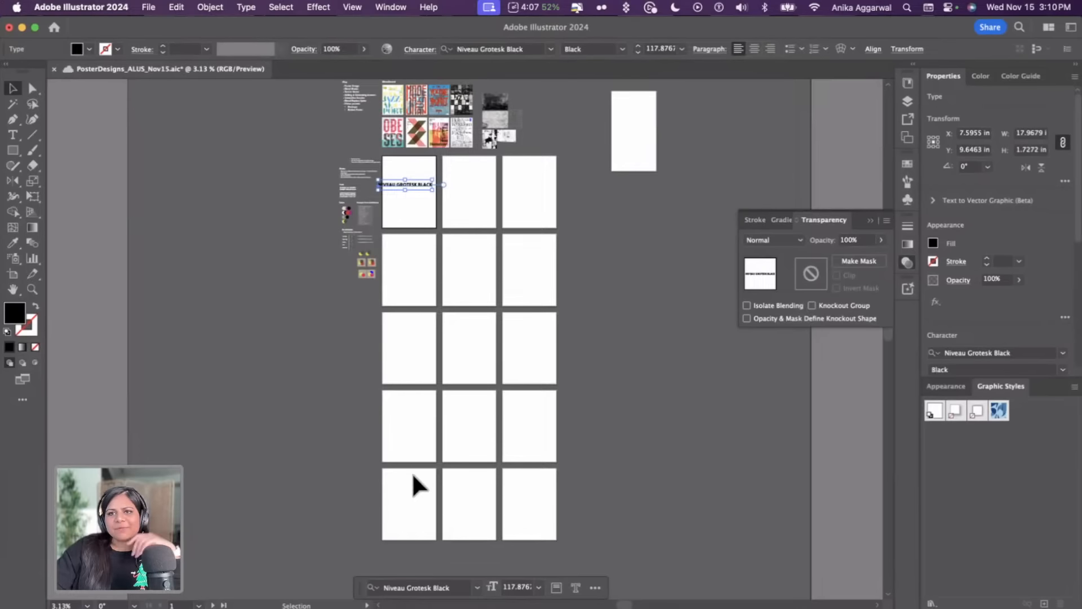
{"action": "scroll", "coordinate": [398, 185], "scroll_direction": "up", "scroll_amount": 6}
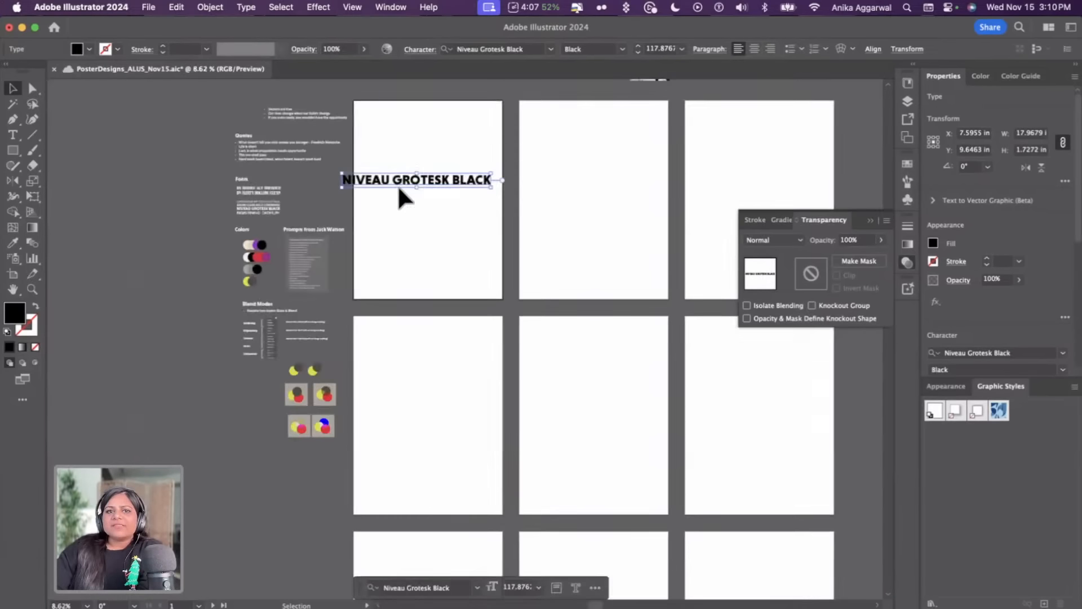
{"action": "scroll", "coordinate": [400, 238], "scroll_direction": "right", "scroll_amount": 3}
{"action": "scroll", "coordinate": [400, 238], "scroll_direction": "up", "scroll_amount": 2}
{"action": "left_click_drag", "start_coordinate": [343, 195], "coordinate": [388, 227]}
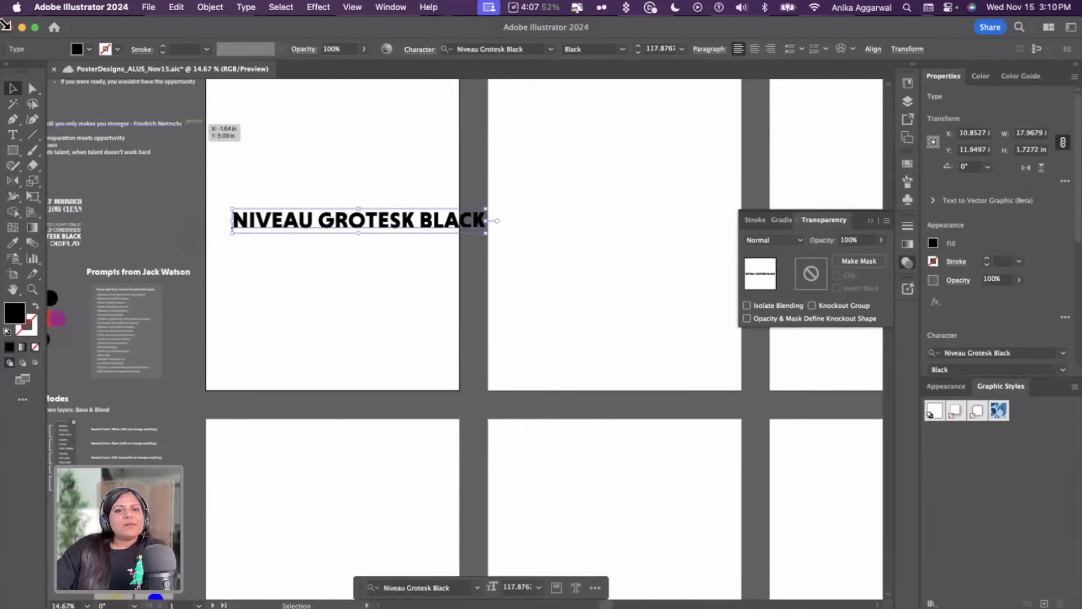
{"action": "key", "text": "ctrl+alt+Left"}
{"action": "key", "text": "ctrl+alt+Right"}
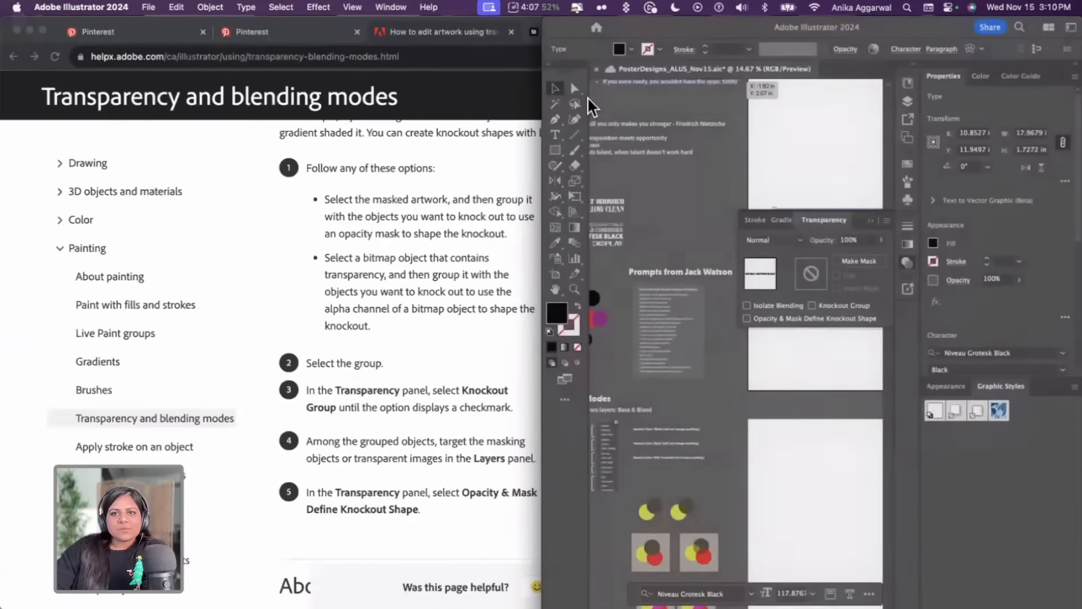
{"action": "left_click", "coordinate": [540, 111]}
{"action": "key", "text": "super+Tab"}
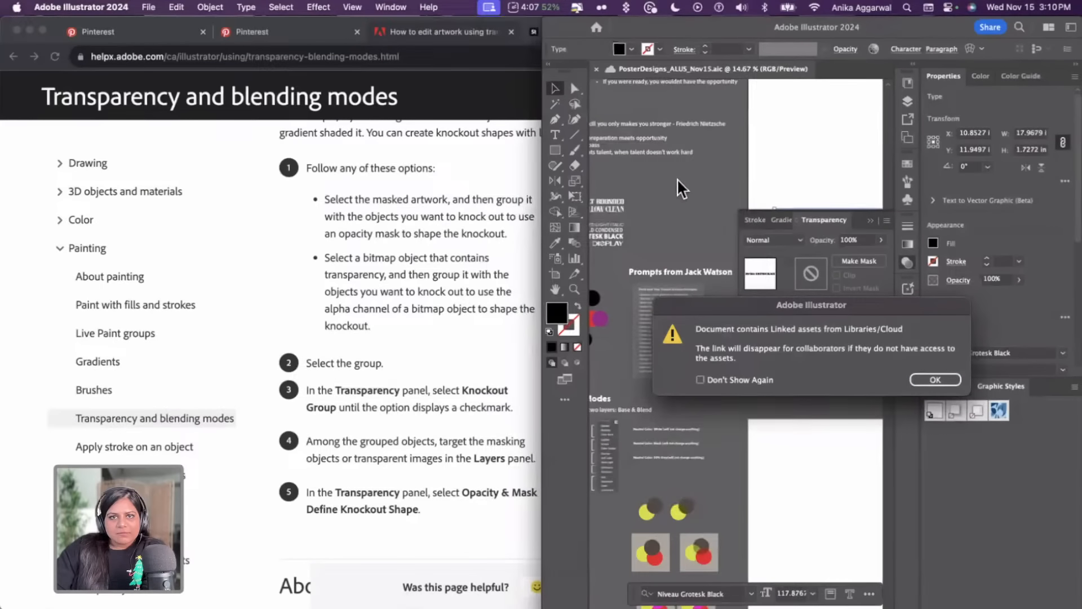
{"action": "left_click", "coordinate": [935, 379]}
{"action": "key", "text": "ctrl+alt+Return"}
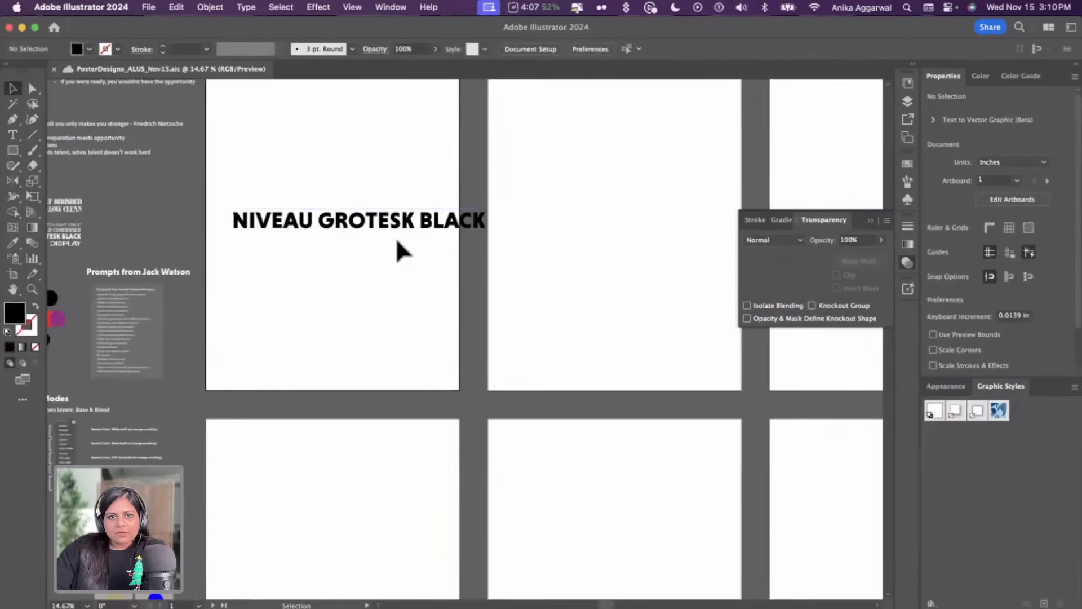
Replace the artboard text with VECTORS
{"action": "scroll", "coordinate": [395, 237], "scroll_direction": "left", "scroll_amount": 5}
{"action": "double_click", "coordinate": [402, 237]}
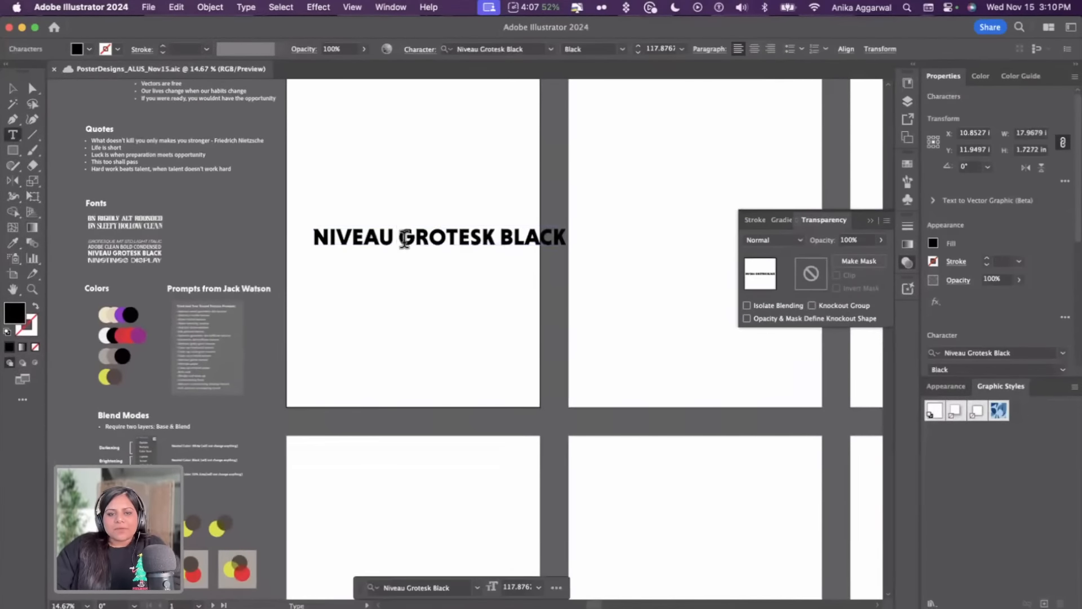
{"action": "key", "text": "super+a"}
{"action": "type", "text": "VECTORS"}
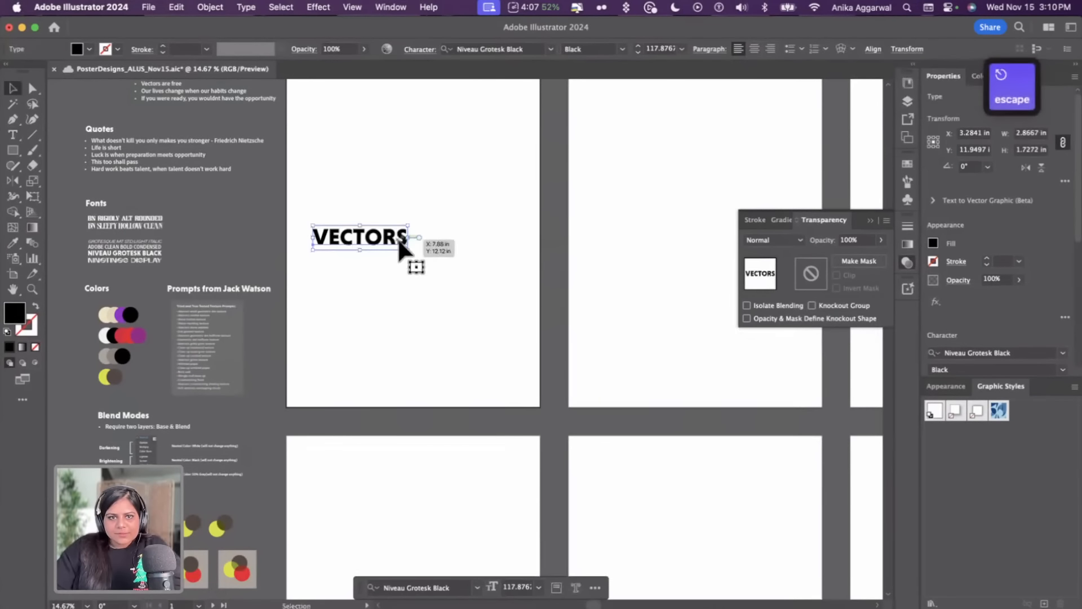
Duplicate the VECTORS text below itself and change the copy to ARE
{"action": "left_click_drag", "start_coordinate": [397, 238], "coordinate": [398, 342]}
{"action": "double_click", "coordinate": [407, 293]}
{"action": "type", "text": "ARE"}
{"action": "key", "text": "Escape"}
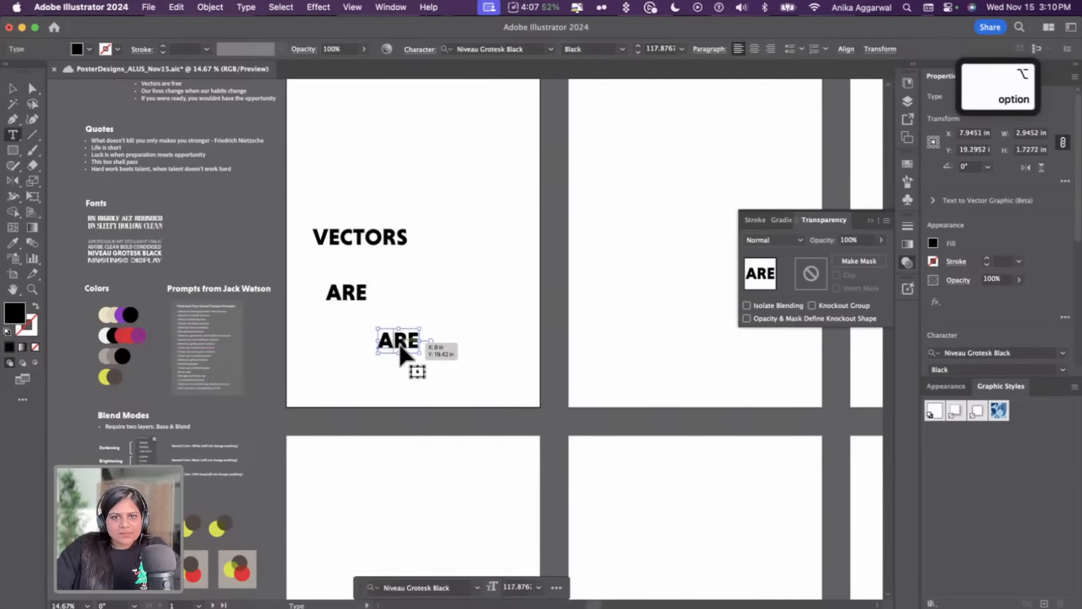
Change the lowest duplicated word to FREE
{"action": "double_click", "coordinate": [399, 341]}
{"action": "key", "text": "super+a"}
{"action": "type", "text": "FREE"}
{"action": "key", "text": "Escape"}
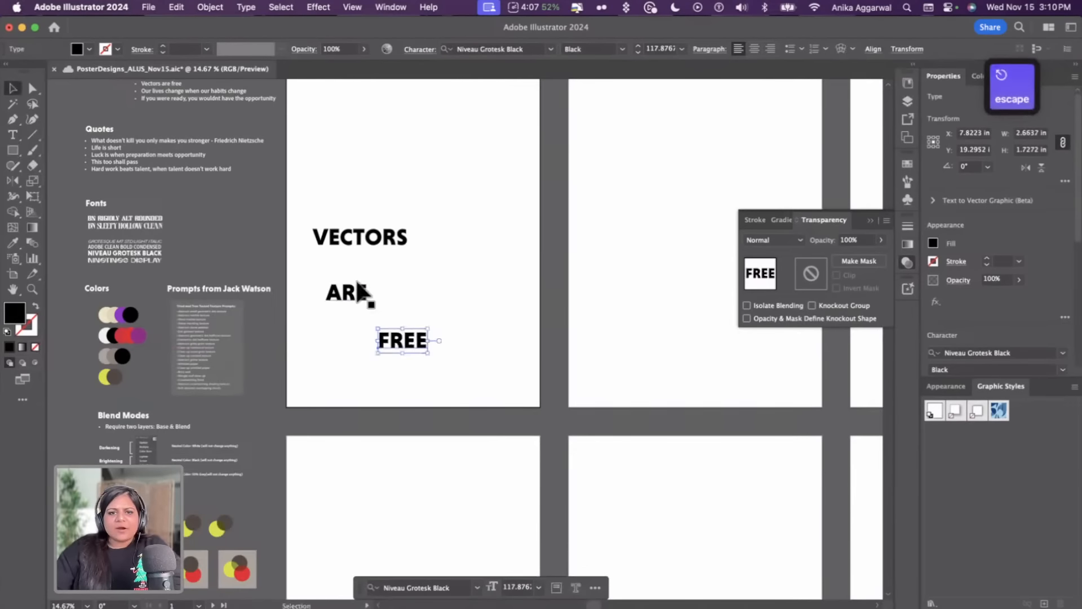
Select VECTORS, ARE and FREE together and scale them up to span the artboard width
{"action": "left_click", "coordinate": [363, 294], "text": "shift"}
{"action": "left_click", "coordinate": [374, 242], "text": "shift"}
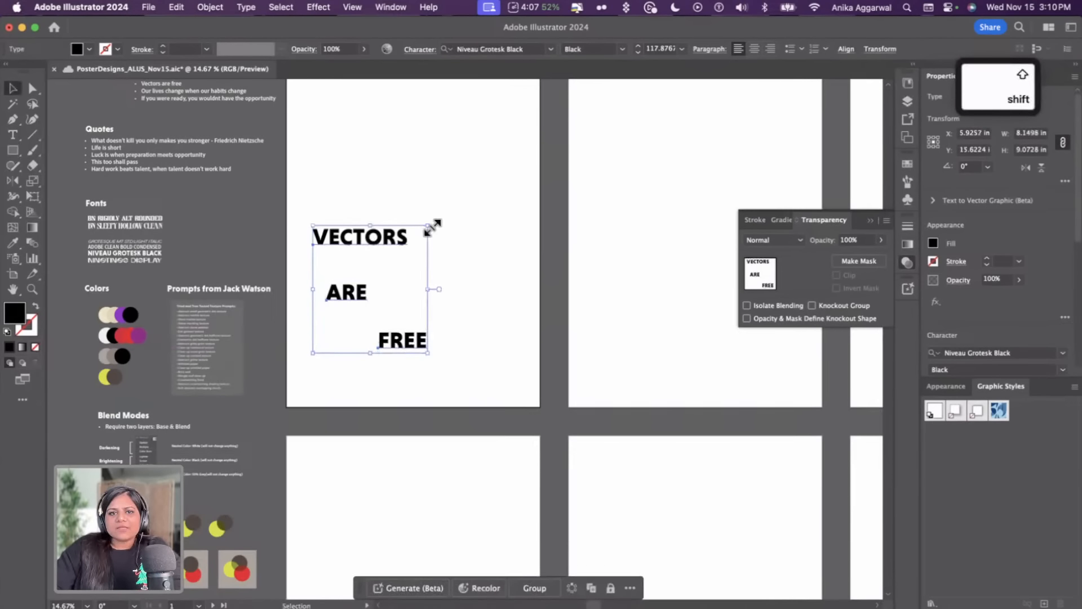
{"action": "left_click_drag", "start_coordinate": [430, 220], "coordinate": [628, 150]}
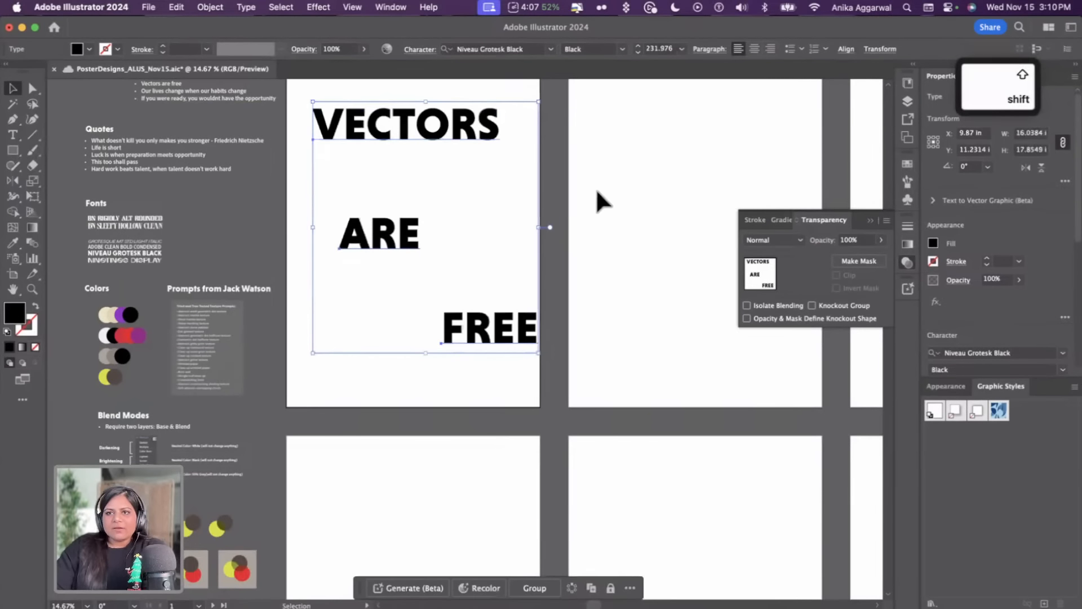
{"action": "scroll", "coordinate": [596, 192], "scroll_direction": "up", "scroll_amount": 2}
{"action": "scroll", "coordinate": [597, 192], "scroll_direction": "left", "scroll_amount": 2}
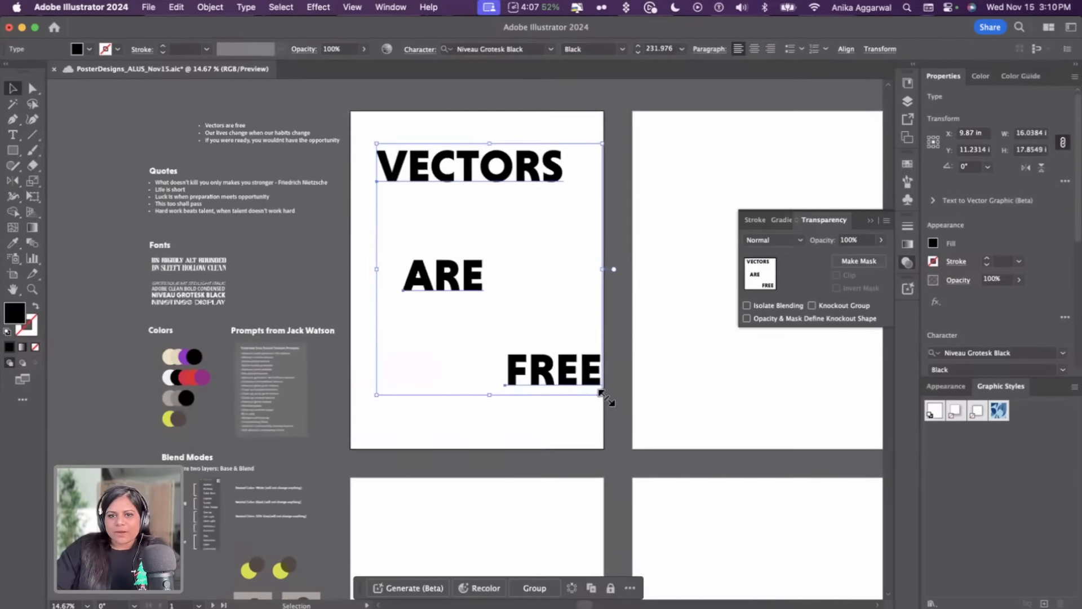
{"action": "left_click_drag", "start_coordinate": [603, 395], "coordinate": [686, 454]}
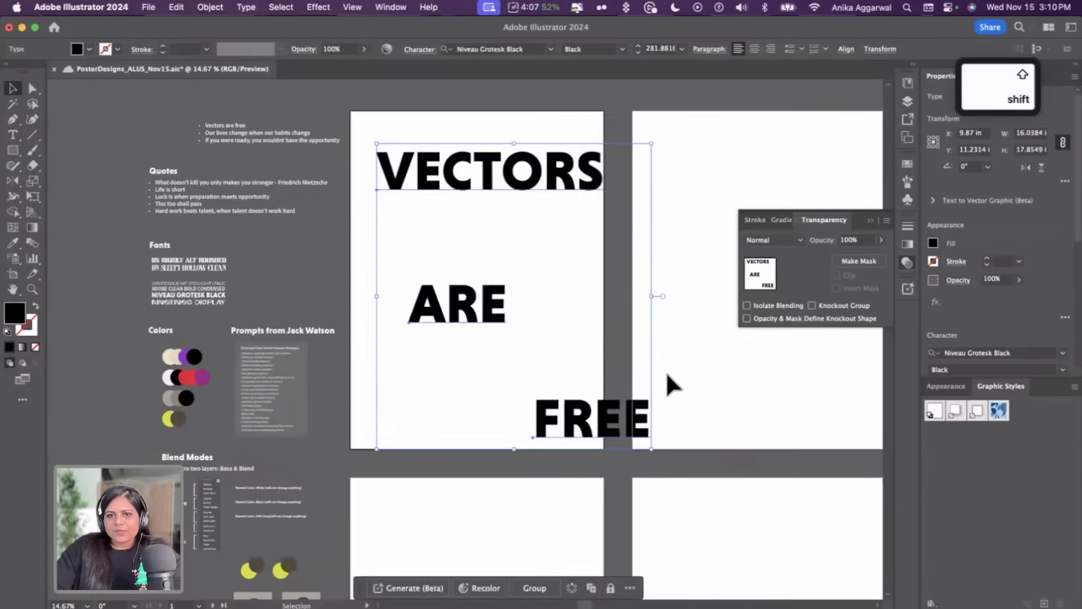
Move VECTORS and FREE so the three words stack tightly in a staggered layout mid-artboard
{"action": "left_click", "coordinate": [667, 384]}
{"action": "left_click_drag", "start_coordinate": [452, 187], "coordinate": [477, 270]}
{"action": "left_click", "coordinate": [474, 326]}
{"action": "left_click_drag", "start_coordinate": [597, 430], "coordinate": [512, 357]}
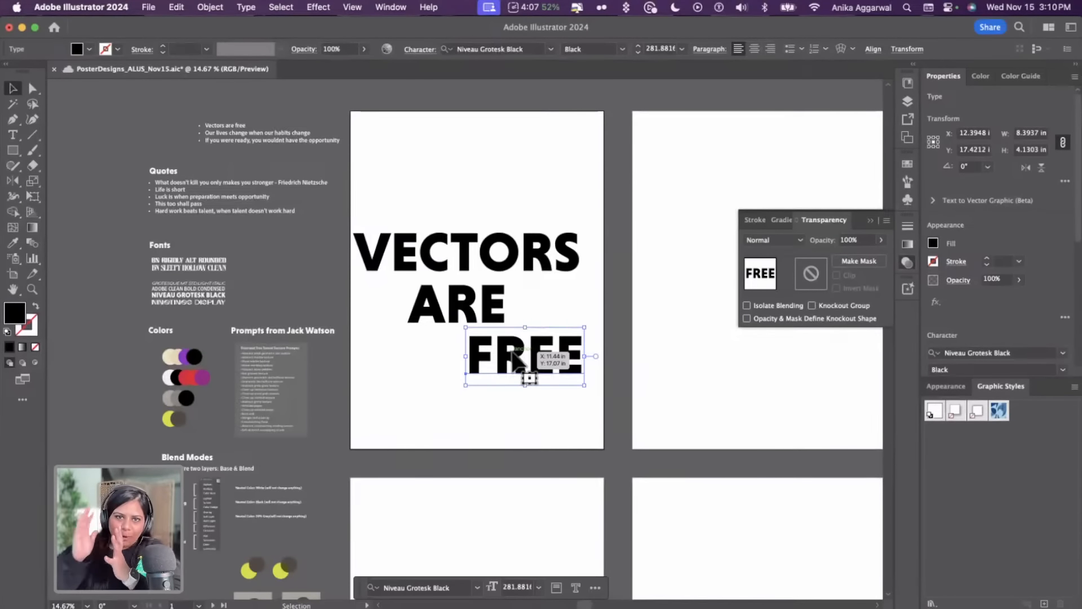
{"action": "mouse_move", "coordinate": [514, 355]}
{"action": "left_mouse_down"}
{"action": "mouse_move", "coordinate": [490, 295]}
{"action": "mouse_move", "coordinate": [490, 253]}
{"action": "left_mouse_up"}
{"action": "left_click", "coordinate": [490, 216]}
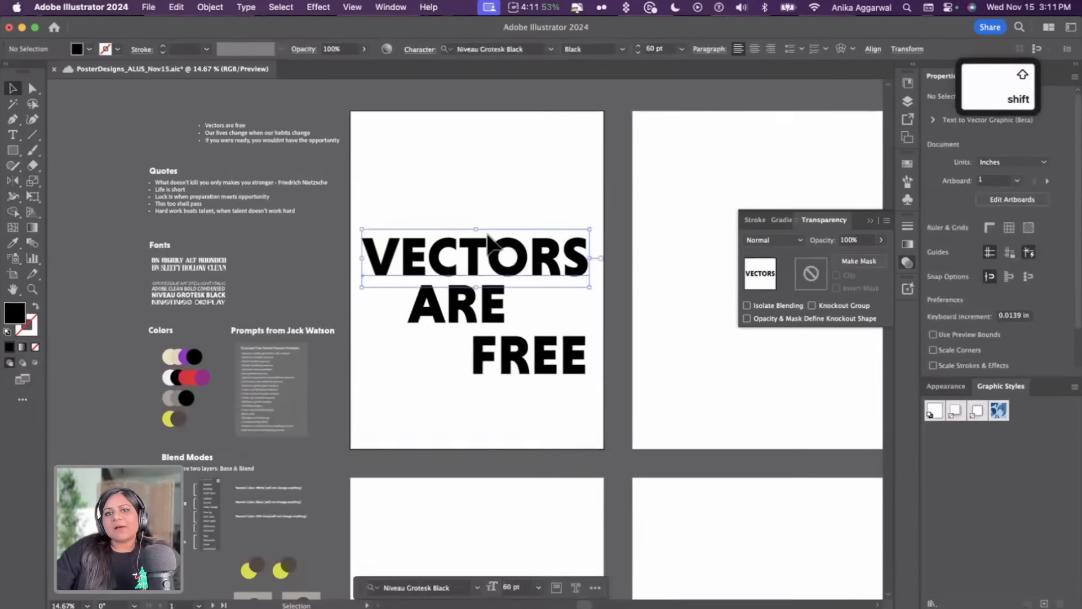
{"action": "left_click", "coordinate": [488, 214]}
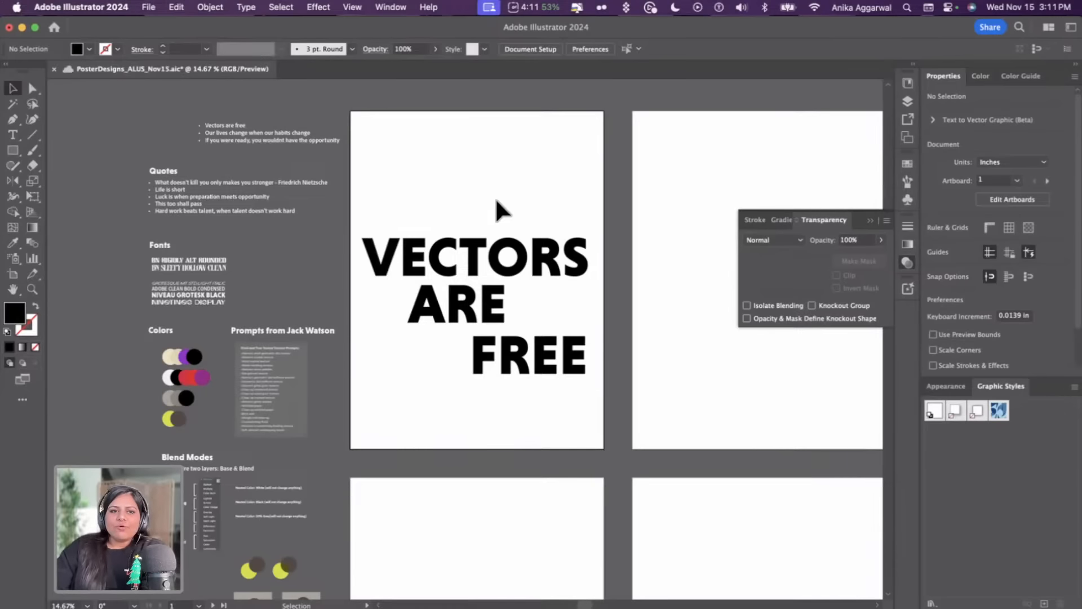
Save the document
{"action": "scroll", "coordinate": [495, 197], "scroll_direction": "right", "scroll_amount": 3}
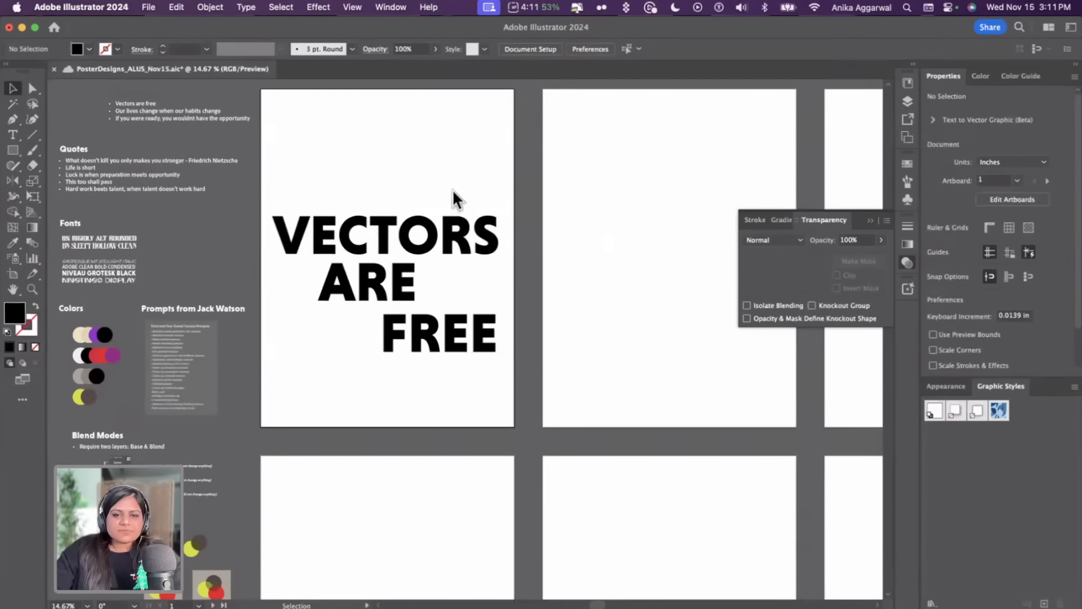
{"action": "key", "text": "super+s"}
{"action": "left_click", "coordinate": [657, 347]}
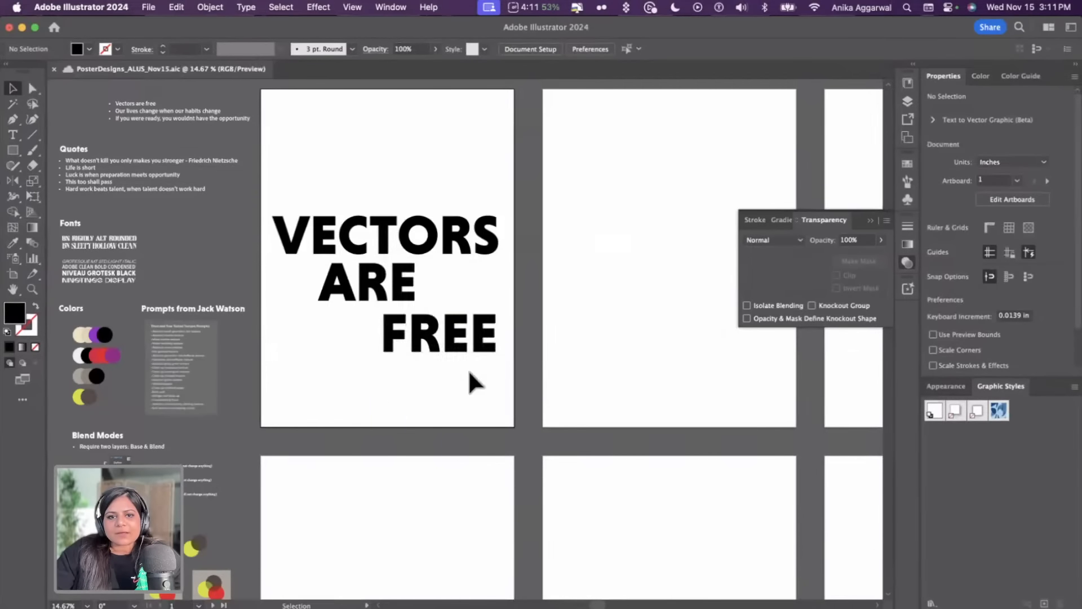
Delete the small stray object lying beside the moodboard images
{"action": "scroll", "coordinate": [459, 346], "scroll_direction": "down", "scroll_amount": 2}
{"action": "scroll", "coordinate": [507, 338], "scroll_direction": "down", "scroll_amount": 3}
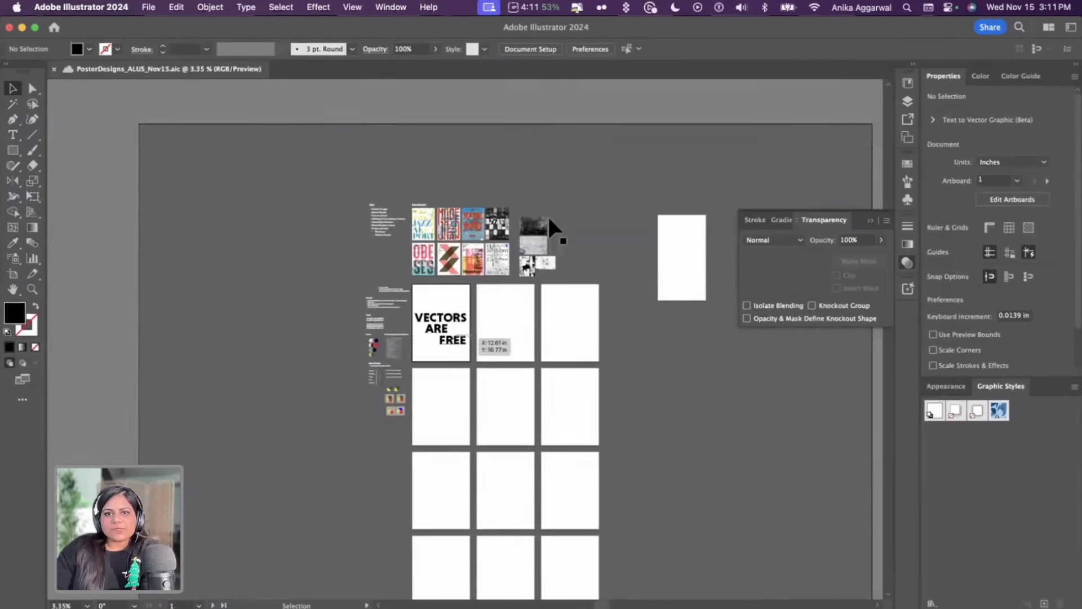
{"action": "left_click", "coordinate": [521, 275]}
{"action": "key", "text": "Delete"}
{"action": "scroll", "coordinate": [461, 394], "scroll_direction": "up", "scroll_amount": 5}
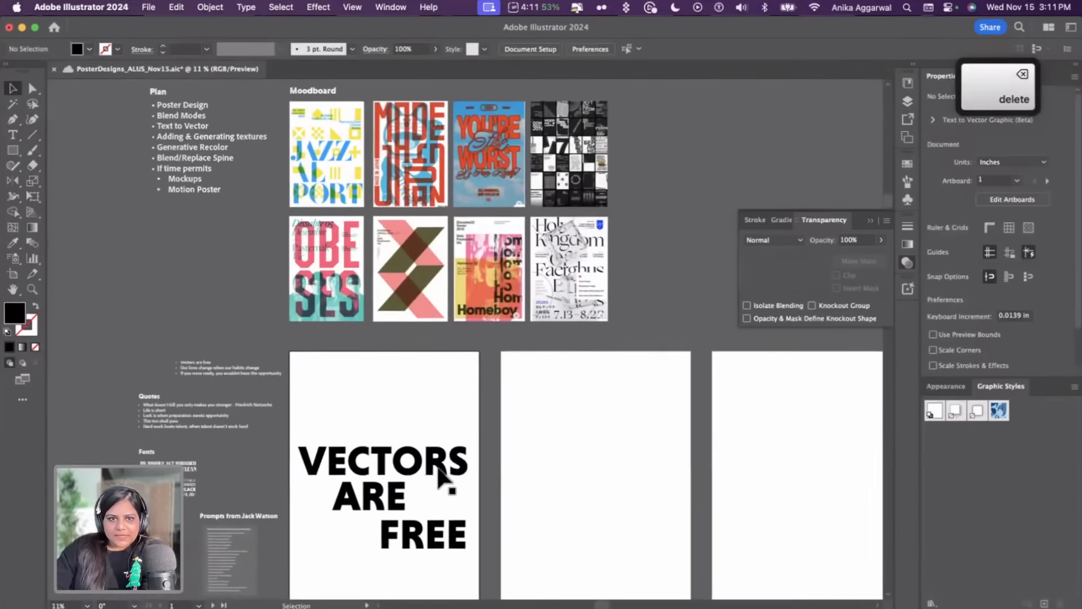
Recolor the VECTORS ARE FREE words with the pink sampled from the OBESES moodboard poster using the Eyedropper
{"action": "scroll", "coordinate": [459, 311], "scroll_direction": "up", "scroll_amount": 4}
{"action": "scroll", "coordinate": [460, 314], "scroll_direction": "down", "scroll_amount": 2}
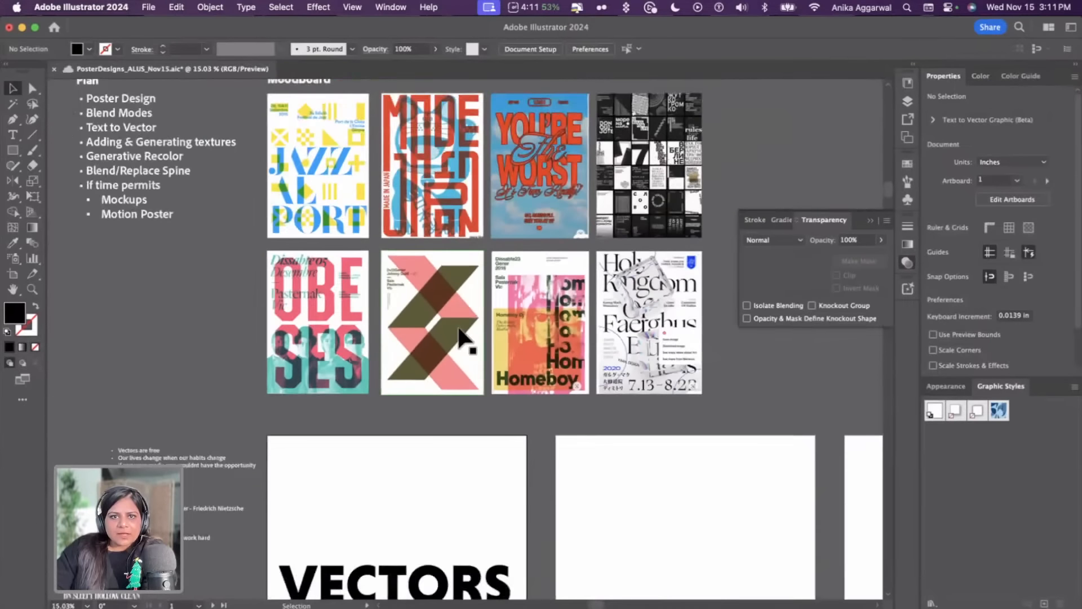
{"action": "scroll", "coordinate": [451, 416], "scroll_direction": "down", "scroll_amount": 1}
{"action": "key", "text": "i"}
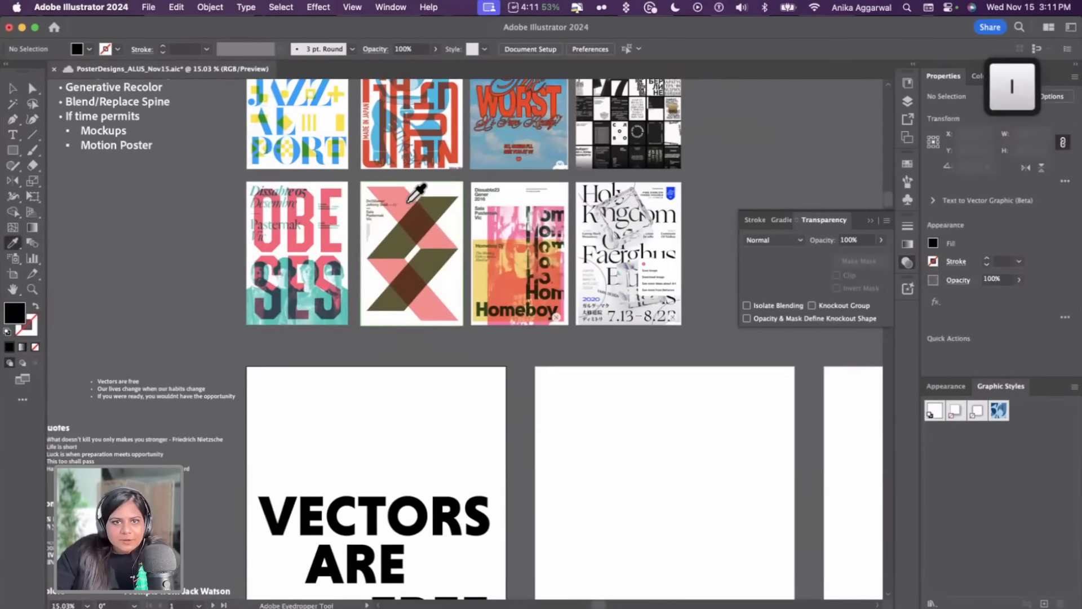
{"action": "key", "text": "v"}
{"action": "left_click", "coordinate": [425, 510]}
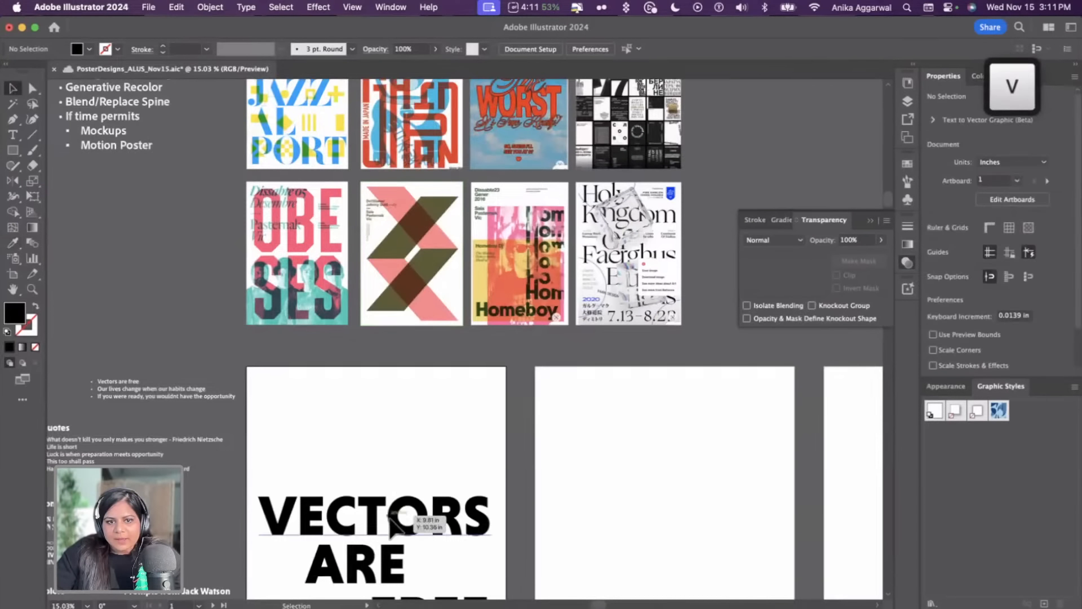
{"action": "scroll", "coordinate": [389, 563], "scroll_direction": "down", "scroll_amount": 1}
{"action": "left_click", "coordinate": [393, 496], "text": "shift"}
{"action": "left_click", "coordinate": [435, 532], "text": "shift"}
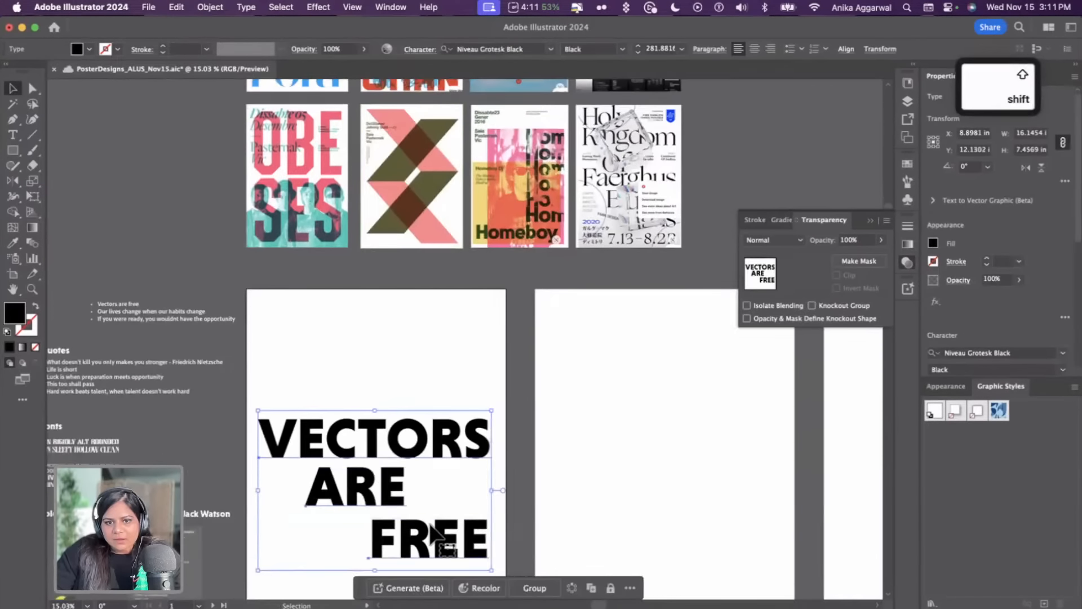
{"action": "scroll", "coordinate": [435, 530], "scroll_direction": "up", "scroll_amount": 7}
{"action": "key", "text": "i"}
{"action": "scroll", "coordinate": [338, 468], "scroll_direction": "down", "scroll_amount": 1}
{"action": "left_click", "coordinate": [322, 451]}
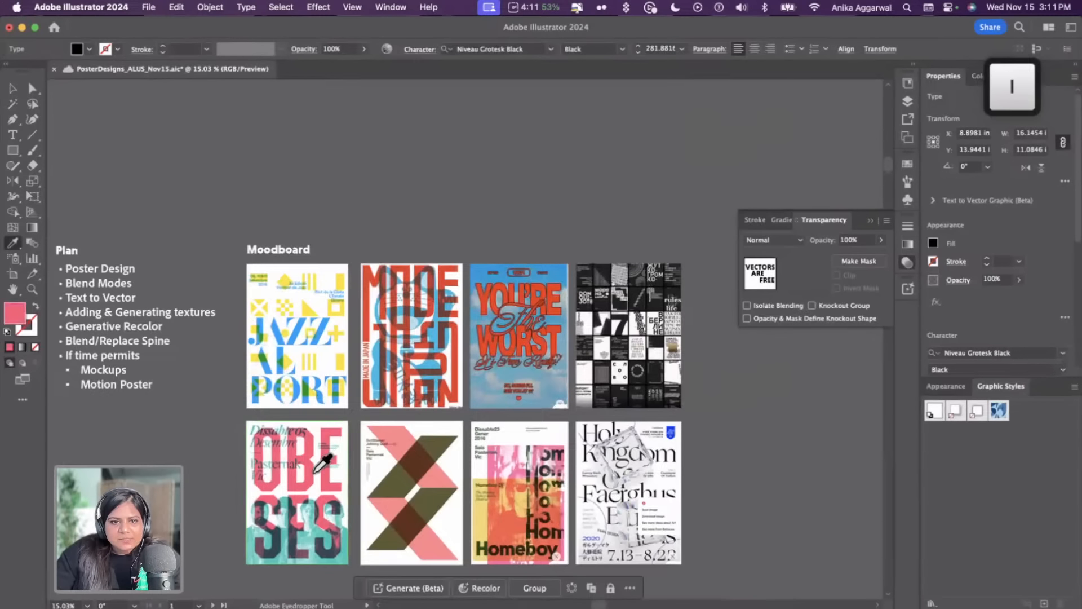
{"action": "scroll", "coordinate": [316, 460], "scroll_direction": "down", "scroll_amount": 5}
{"action": "key", "text": "v"}
{"action": "left_click", "coordinate": [347, 306]}
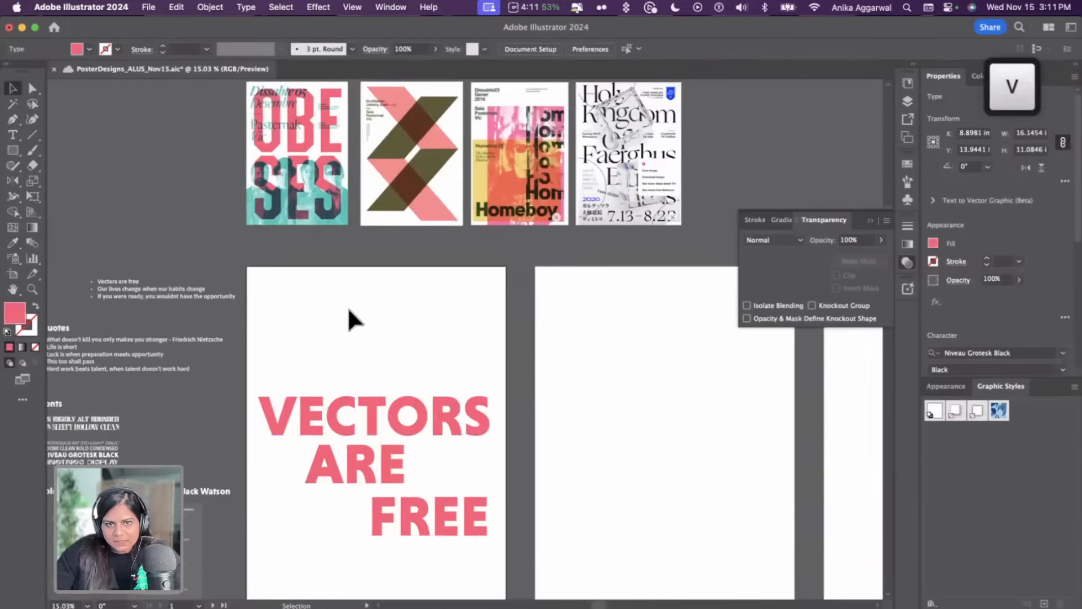
Draw a rectangle covering the whole 18 × 24 in artboard
{"action": "scroll", "coordinate": [345, 310], "scroll_direction": "down", "scroll_amount": 2}
{"action": "key", "text": "m"}
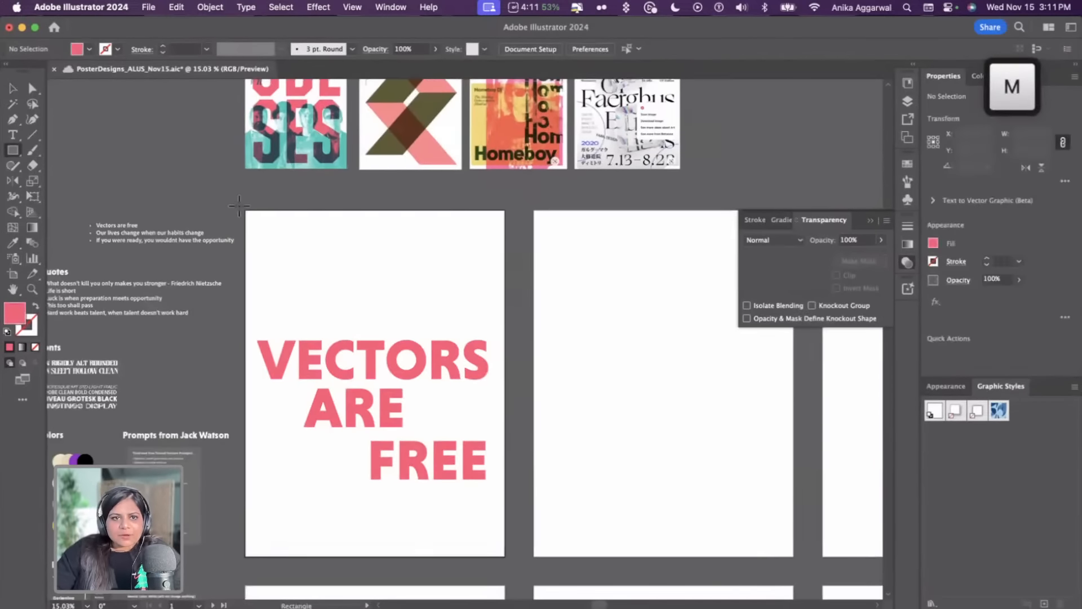
{"action": "left_click_drag", "start_coordinate": [246, 210], "coordinate": [505, 556]}
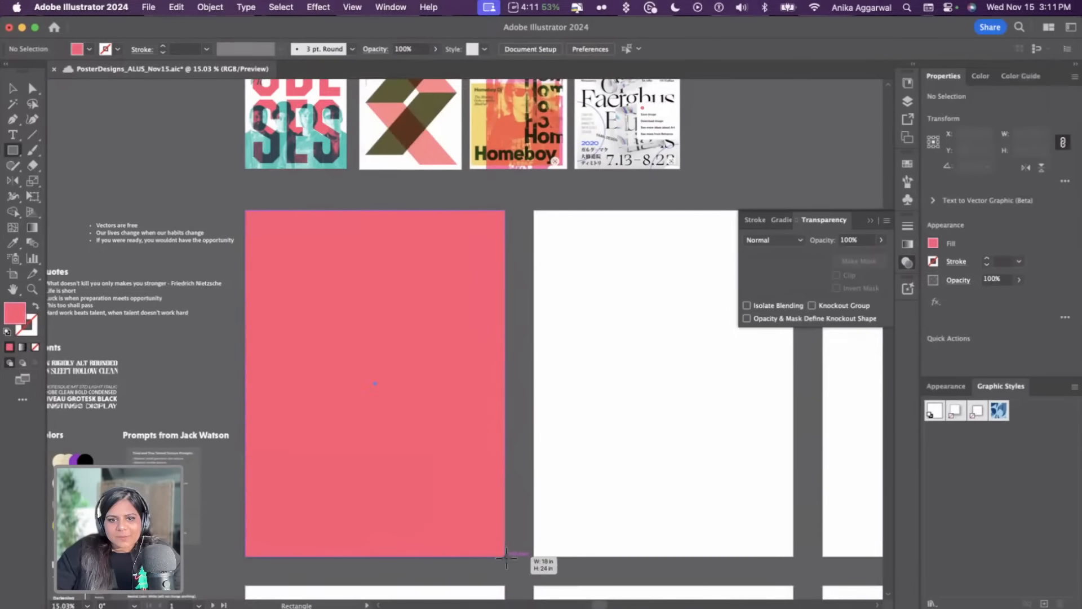
Fill the rectangle with blue sampled from the YOU'RE THE WORST poster and send it behind the words
{"action": "key", "text": "i"}
{"action": "scroll", "coordinate": [467, 520], "scroll_direction": "up", "scroll_amount": 5}
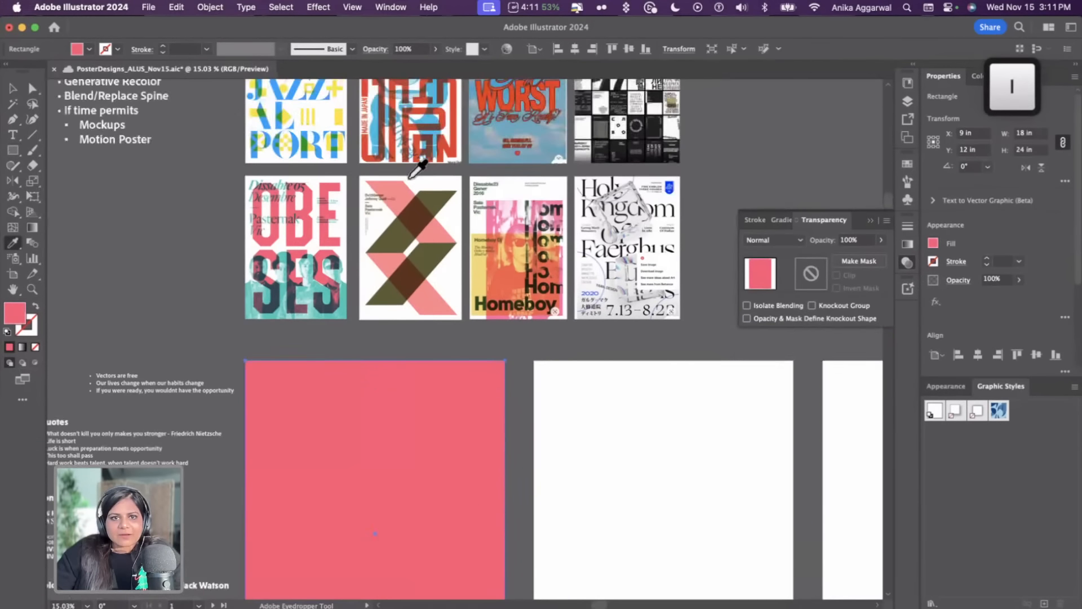
{"action": "left_click", "coordinate": [433, 119]}
{"action": "scroll", "coordinate": [434, 338], "scroll_direction": "down", "scroll_amount": 6}
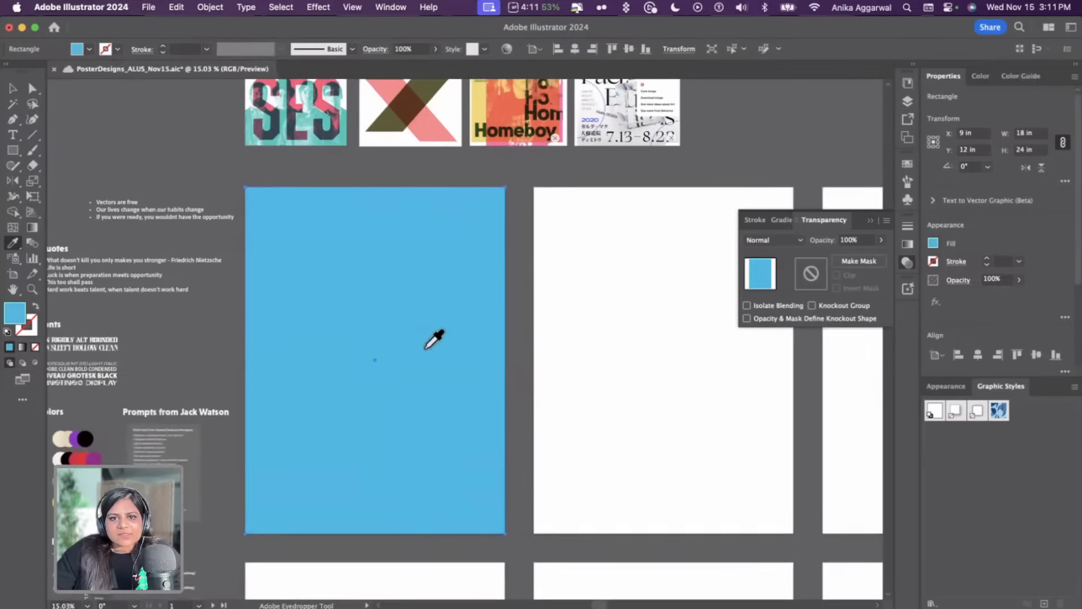
{"action": "key", "text": "shift+super+bracketleft"}
{"action": "key", "text": "v"}
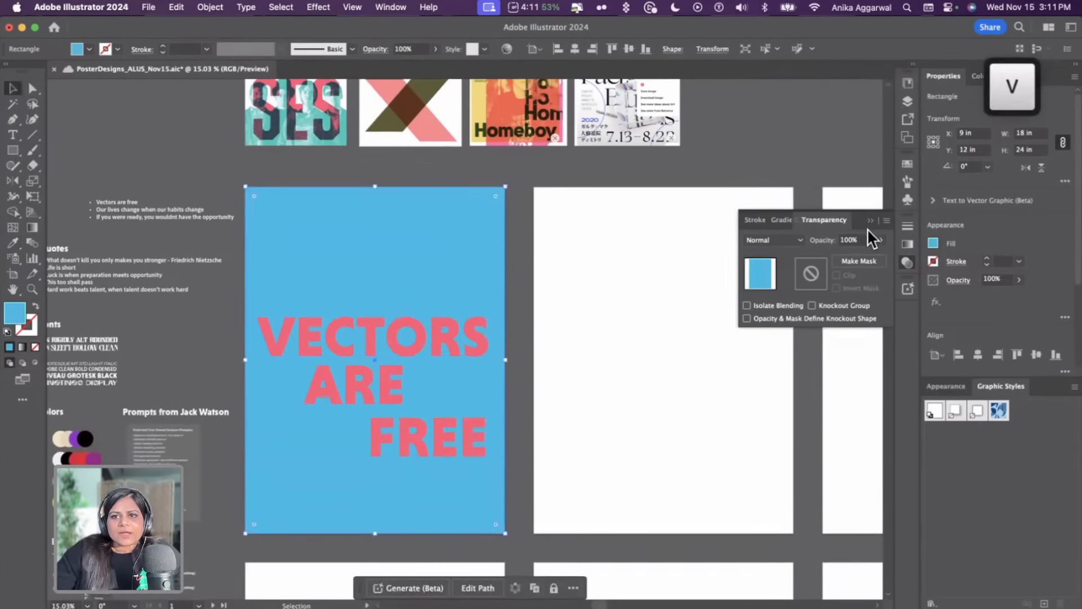
Change the background rectangle's fill to the bright blue swatch
{"action": "left_click", "coordinate": [932, 243]}
{"action": "left_click", "coordinate": [872, 297]}
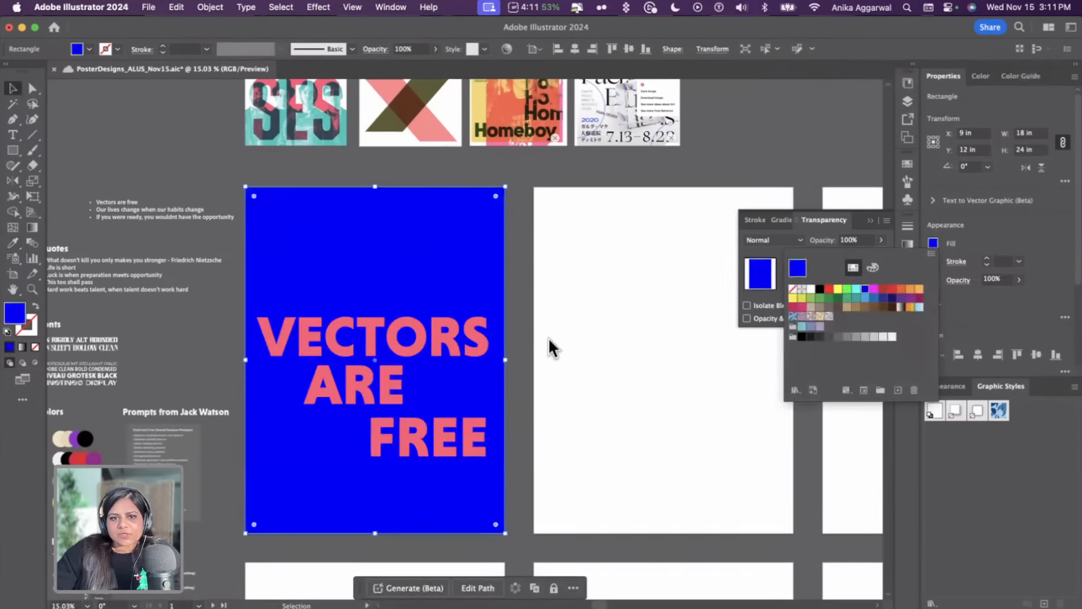
{"action": "left_click", "coordinate": [553, 326]}
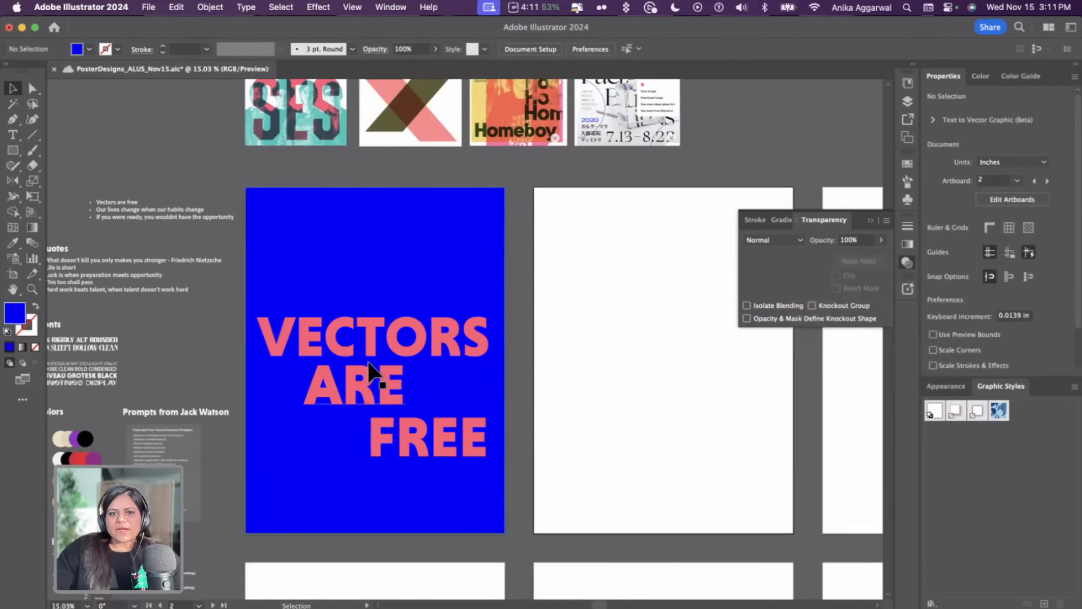
Lighten the words' pink fill in the Color Picker to 50% saturation (FF8098)
{"action": "left_click", "coordinate": [369, 372]}
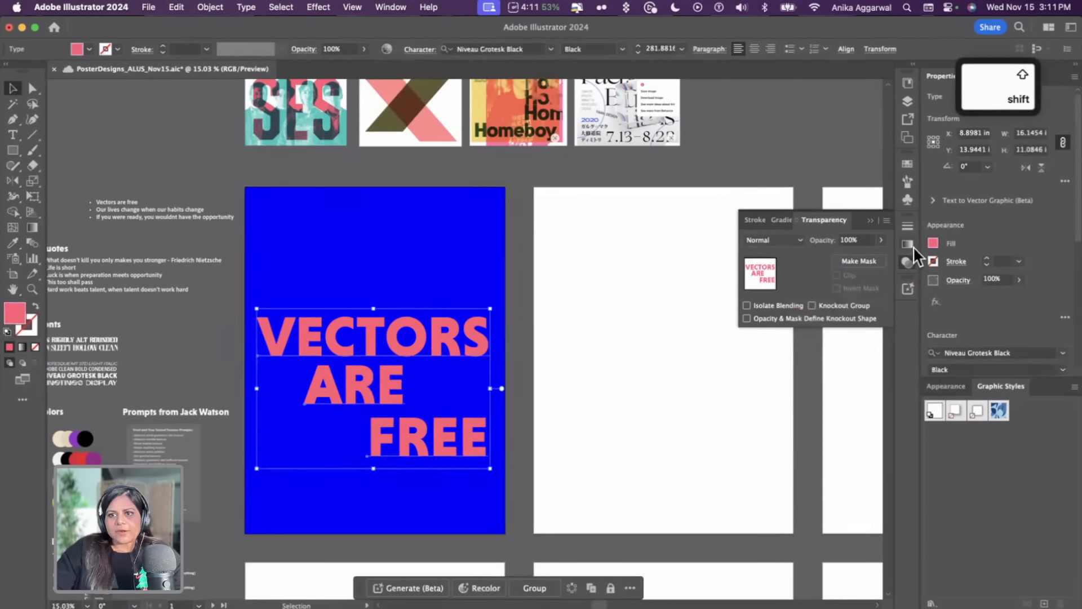
{"action": "left_click", "coordinate": [929, 242]}
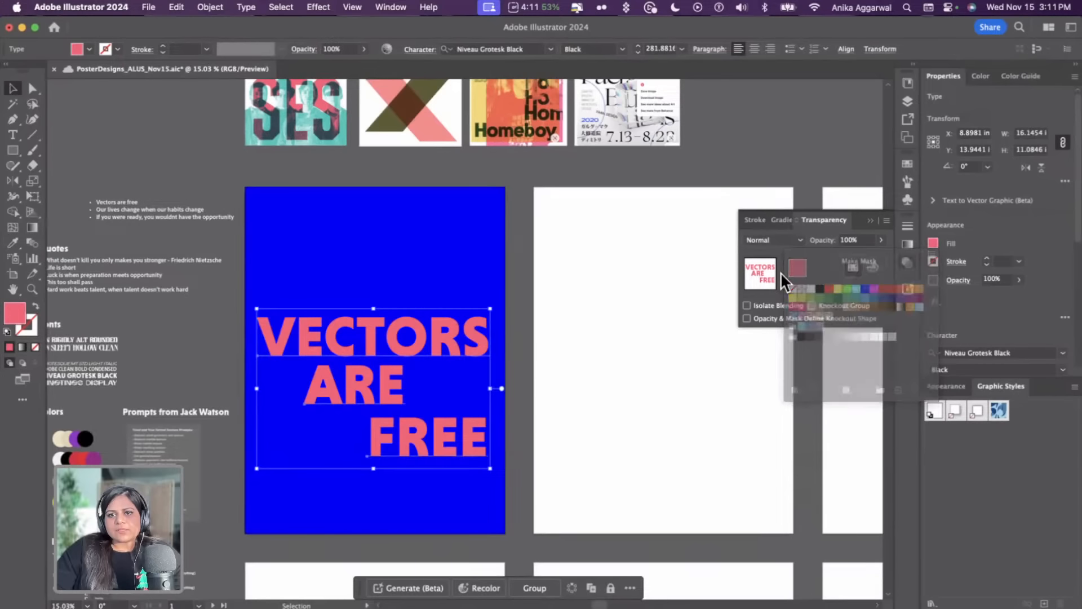
{"action": "double_click", "coordinate": [21, 315]}
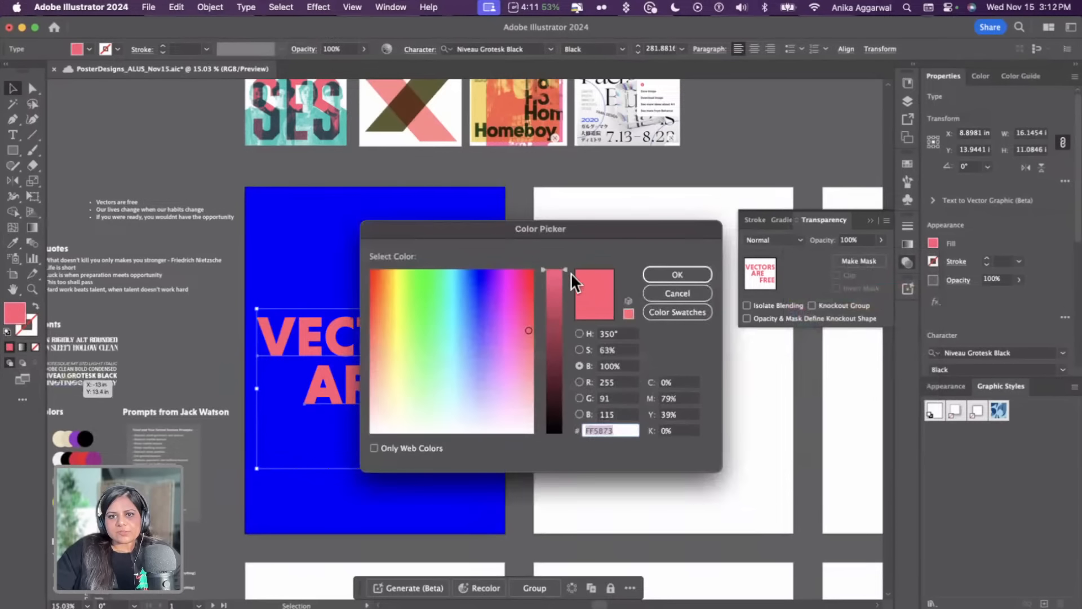
{"action": "left_click_drag", "start_coordinate": [555, 235], "coordinate": [677, 260]}
{"action": "left_click", "coordinate": [699, 368]}
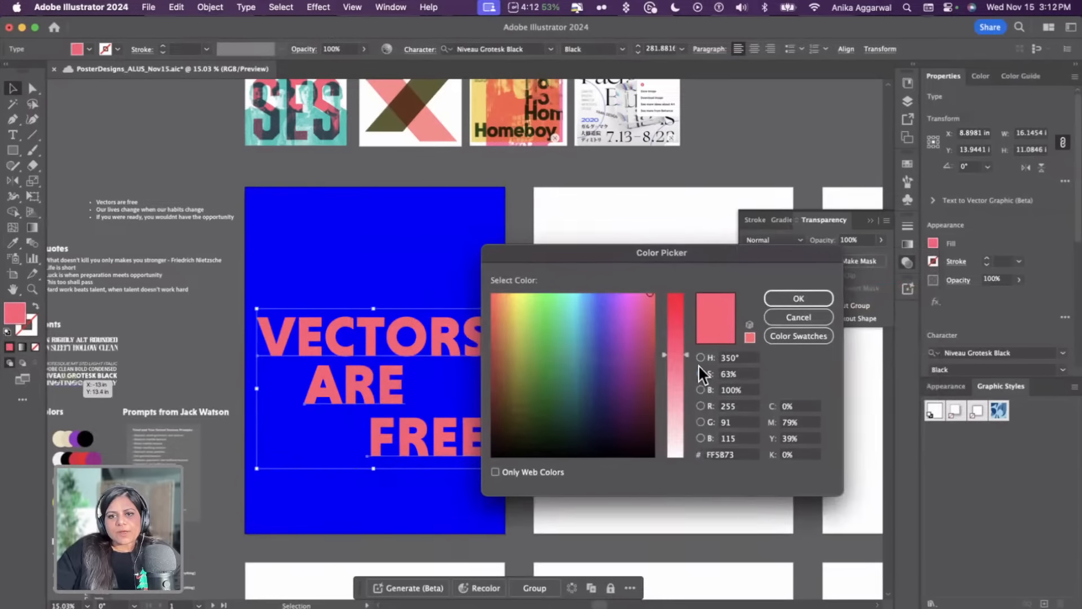
{"action": "left_click", "coordinate": [679, 373]}
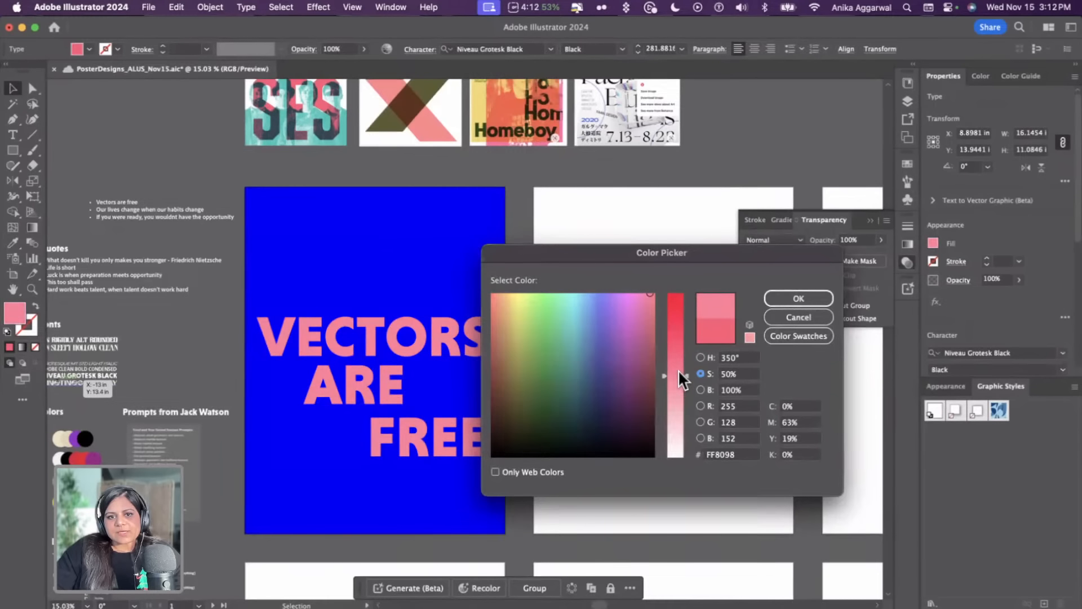
{"action": "left_click", "coordinate": [800, 293]}
{"action": "left_click", "coordinate": [545, 224]}
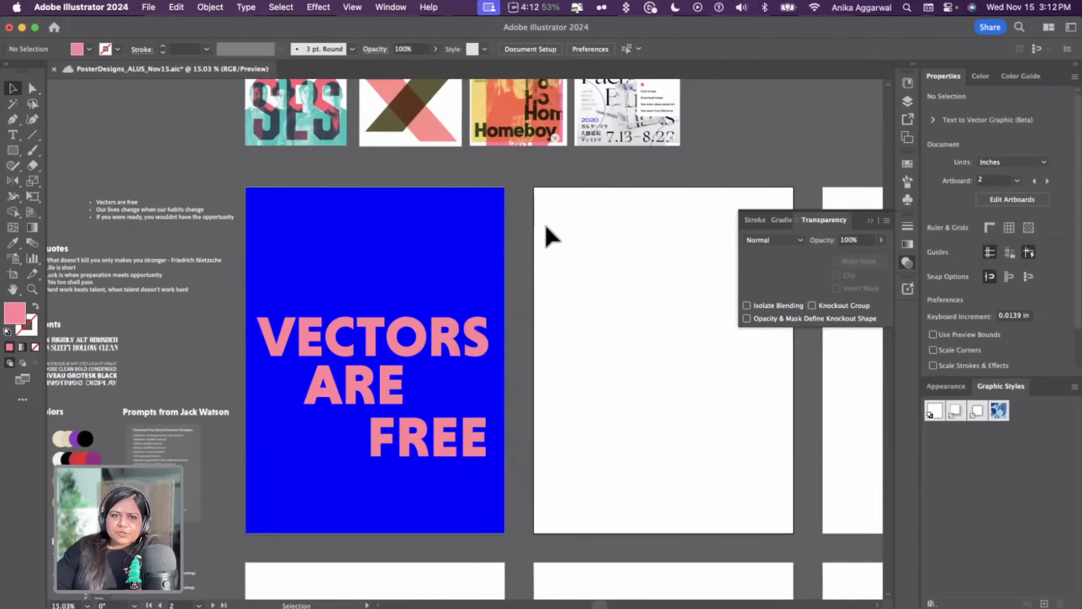
Scale the three words up past the artboard edges and shift them into a wider staggered layout
{"action": "scroll", "coordinate": [434, 313], "scroll_direction": "down", "scroll_amount": 2}
{"action": "scroll", "coordinate": [435, 313], "scroll_direction": "up", "scroll_amount": 1}
{"action": "scroll", "coordinate": [434, 312], "scroll_direction": "up", "scroll_amount": 3}
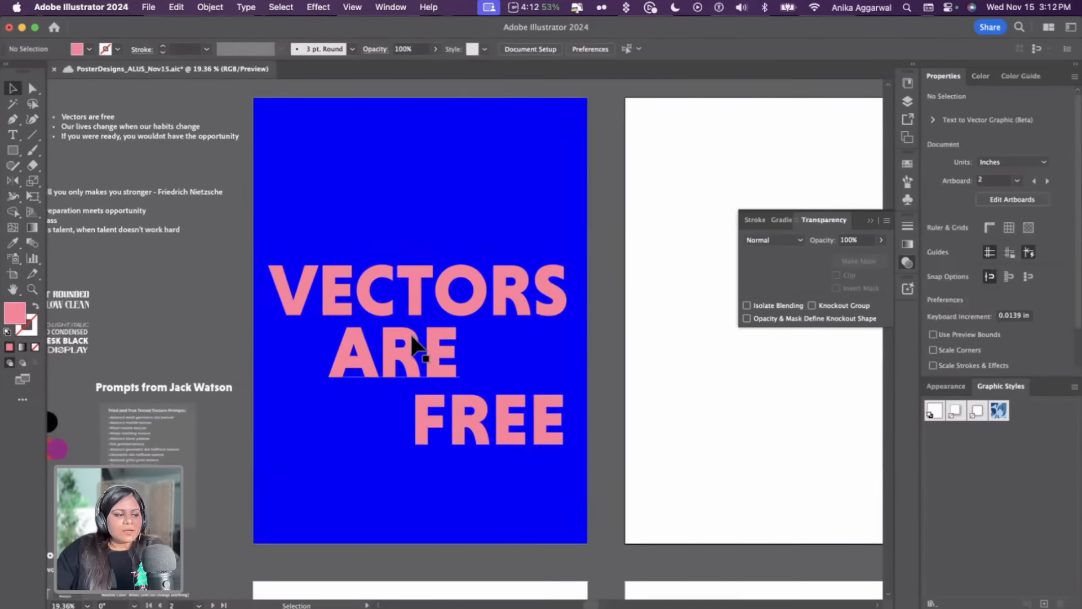
{"action": "left_click", "coordinate": [361, 309]}
{"action": "left_click", "coordinate": [403, 365]}
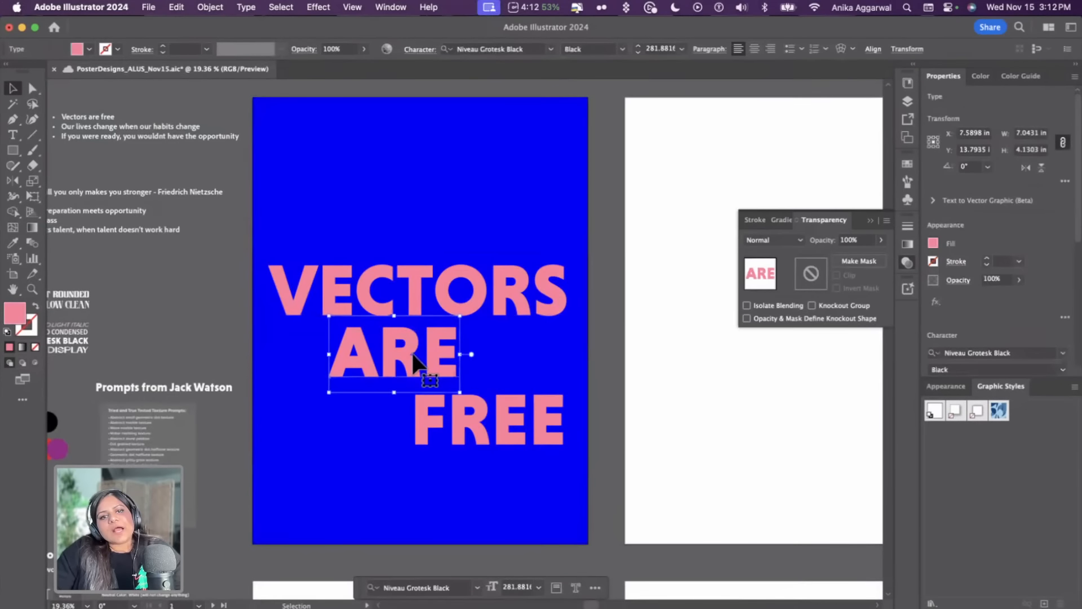
{"action": "left_click_drag", "start_coordinate": [424, 280], "coordinate": [363, 297]}
{"action": "left_click_drag", "start_coordinate": [363, 363], "coordinate": [350, 380]}
{"action": "left_click", "coordinate": [373, 304], "text": "shift"}
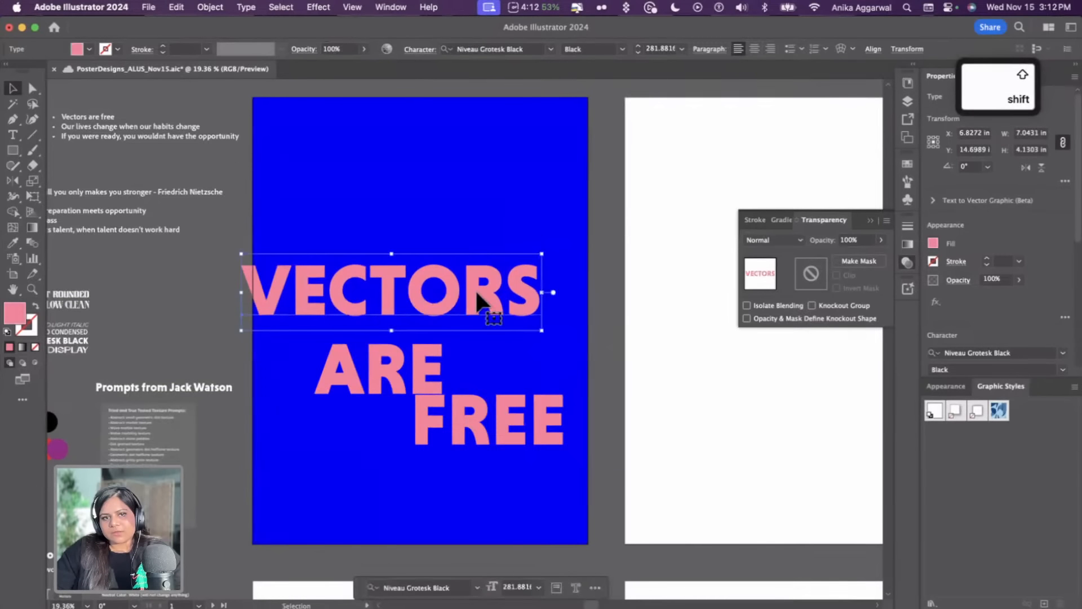
{"action": "left_click", "coordinate": [483, 416], "text": "shift"}
{"action": "left_click_drag", "start_coordinate": [560, 462], "coordinate": [684, 518]}
{"action": "left_click", "coordinate": [491, 243]}
{"action": "left_click_drag", "start_coordinate": [437, 397], "coordinate": [423, 383]}
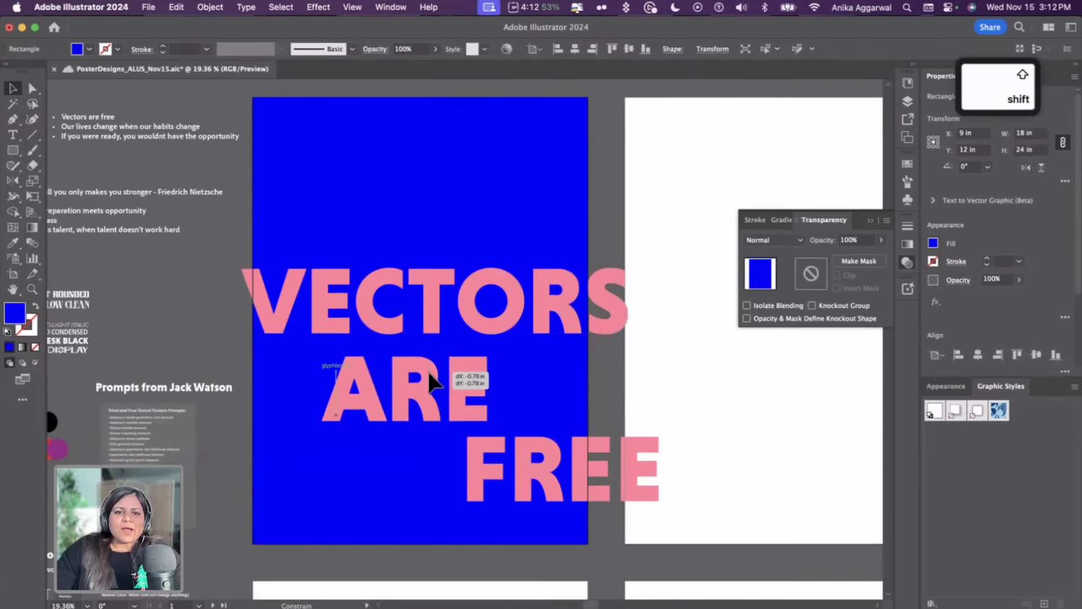
{"action": "left_click_drag", "start_coordinate": [466, 302], "coordinate": [562, 304]}
{"action": "left_click", "coordinate": [630, 200]}
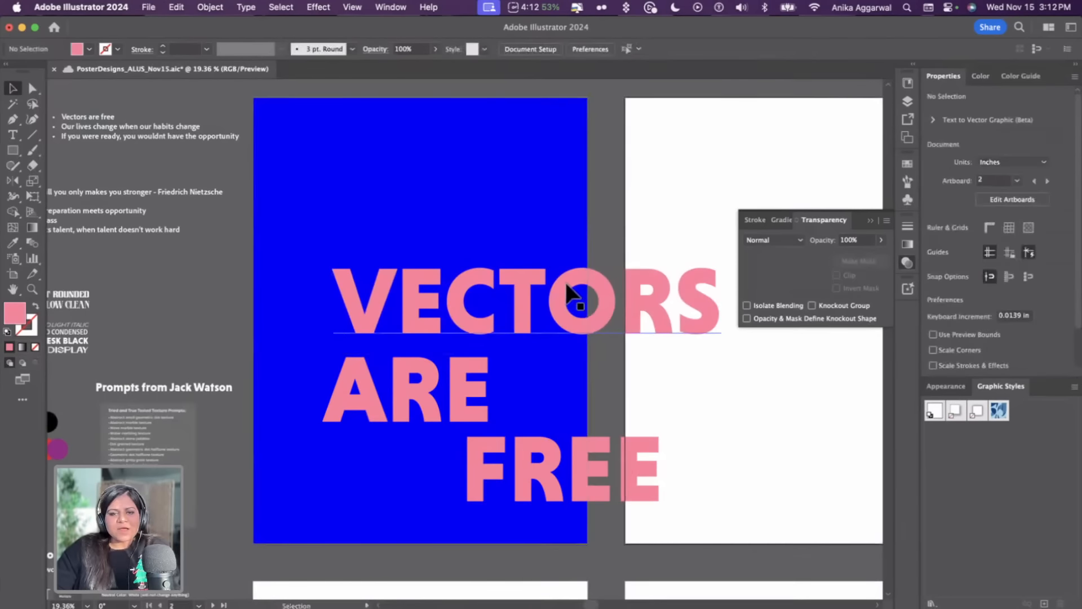
Duplicate VECTORS beside ARE and duplicate ARE beneath it to repeat the words across rows
{"action": "scroll", "coordinate": [544, 307], "scroll_direction": "down", "scroll_amount": 3}
{"action": "left_click_drag", "start_coordinate": [516, 329], "coordinate": [616, 326]}
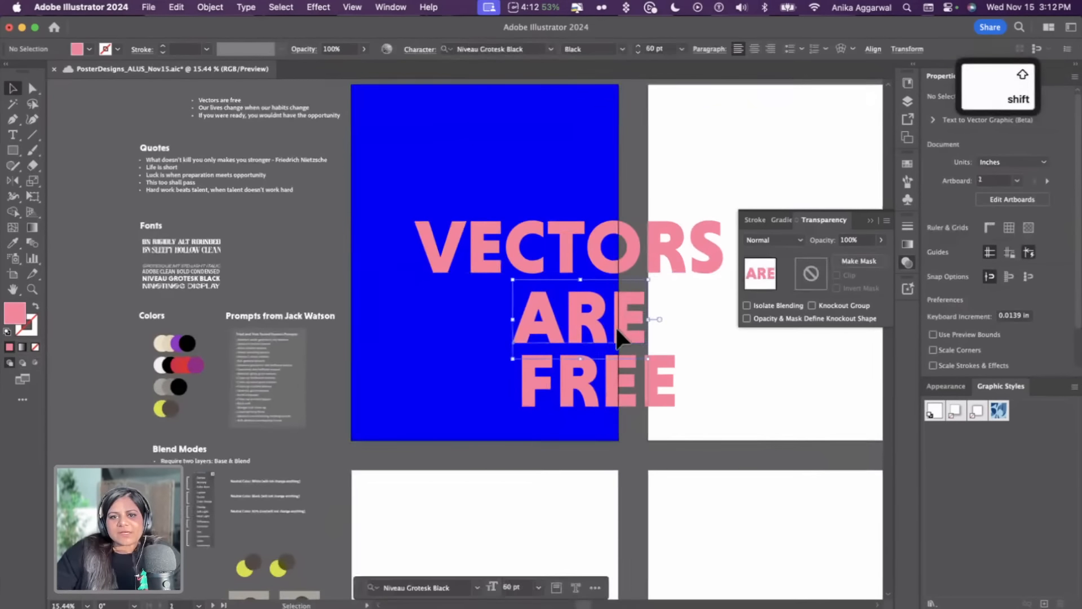
{"action": "left_click_drag", "start_coordinate": [618, 264], "coordinate": [345, 330]}
{"action": "mouse_move", "coordinate": [596, 329]}
{"action": "left_mouse_down"}
{"action": "mouse_move", "coordinate": [616, 328]}
{"action": "mouse_move", "coordinate": [601, 324]}
{"action": "left_mouse_up"}
{"action": "left_click", "coordinate": [443, 337], "text": "shift"}
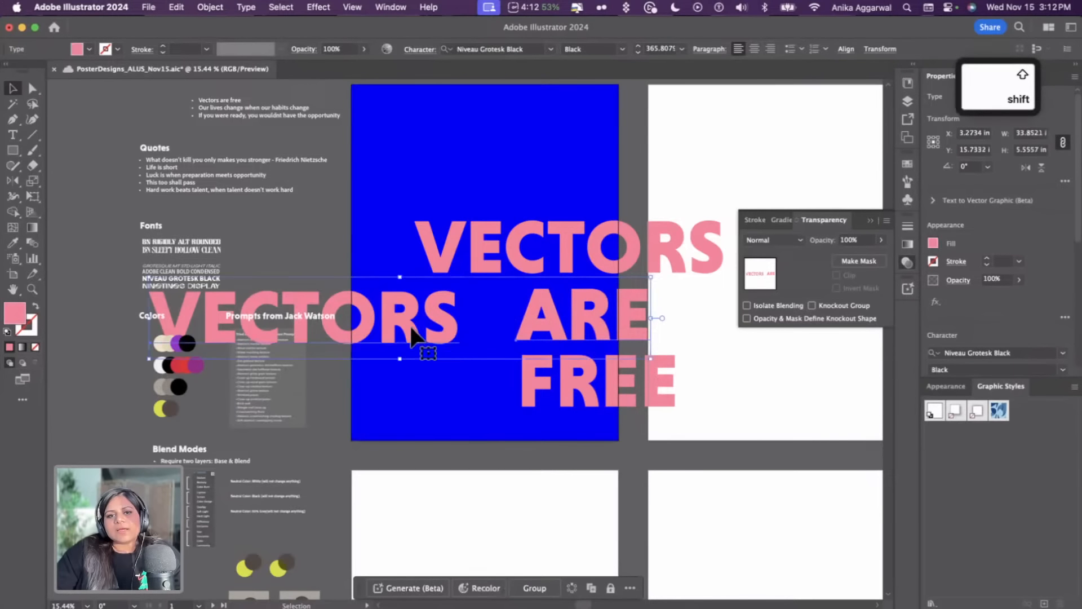
{"action": "scroll", "coordinate": [1023, 320], "scroll_direction": "down", "scroll_amount": 5}
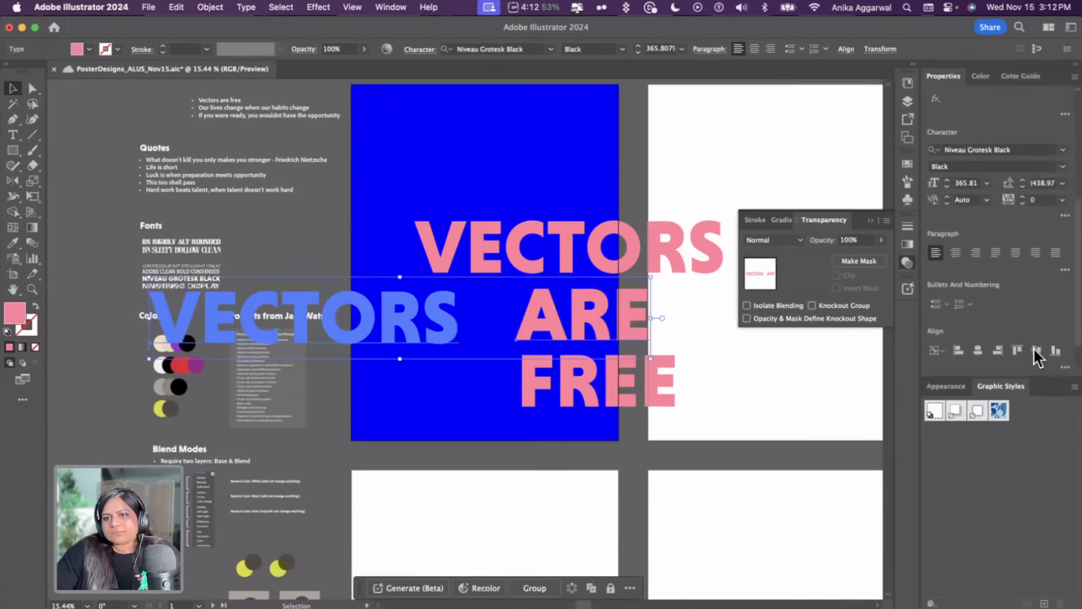
{"action": "left_click", "coordinate": [1036, 349]}
{"action": "left_click", "coordinate": [684, 328]}
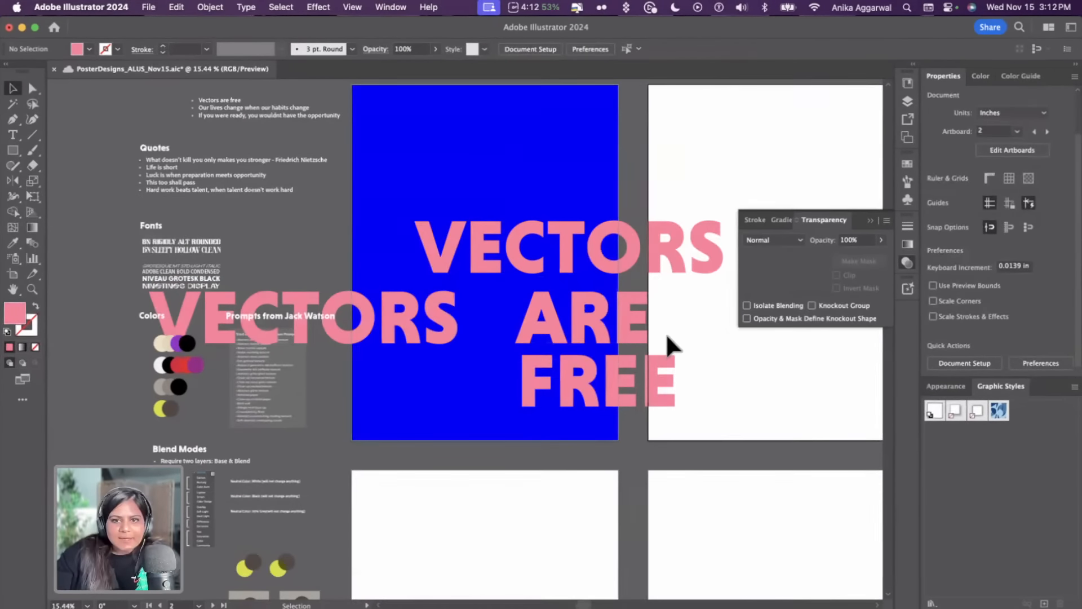
{"action": "left_click_drag", "start_coordinate": [615, 321], "coordinate": [384, 398]}
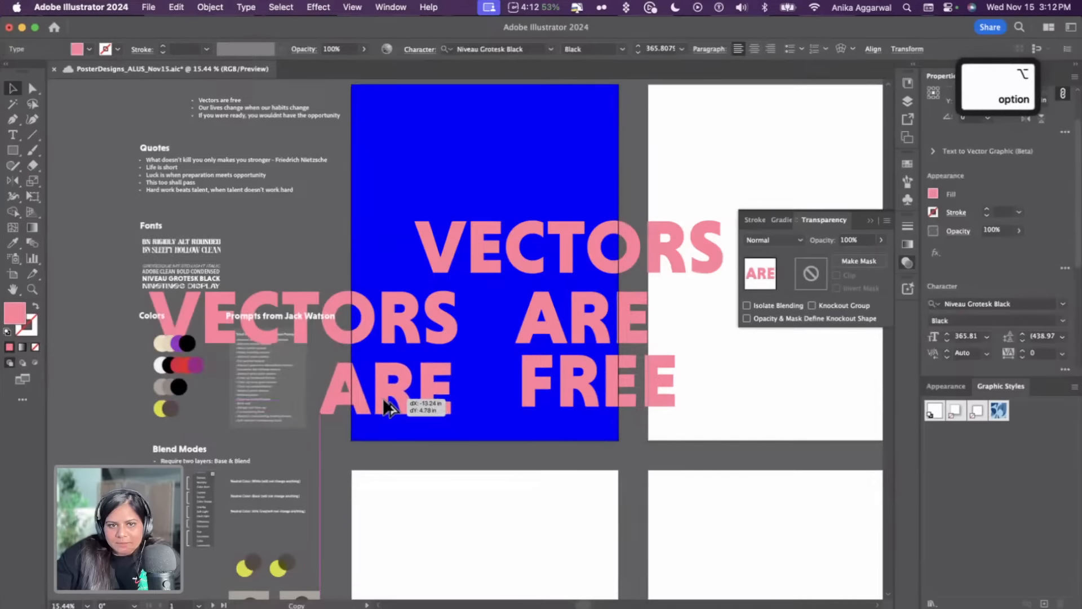
Select the five words and distribute their vertical spacing evenly
{"action": "left_click", "coordinate": [385, 328], "text": "shift"}
{"action": "left_click", "coordinate": [444, 248], "text": "shift"}
{"action": "left_click", "coordinate": [599, 264]}
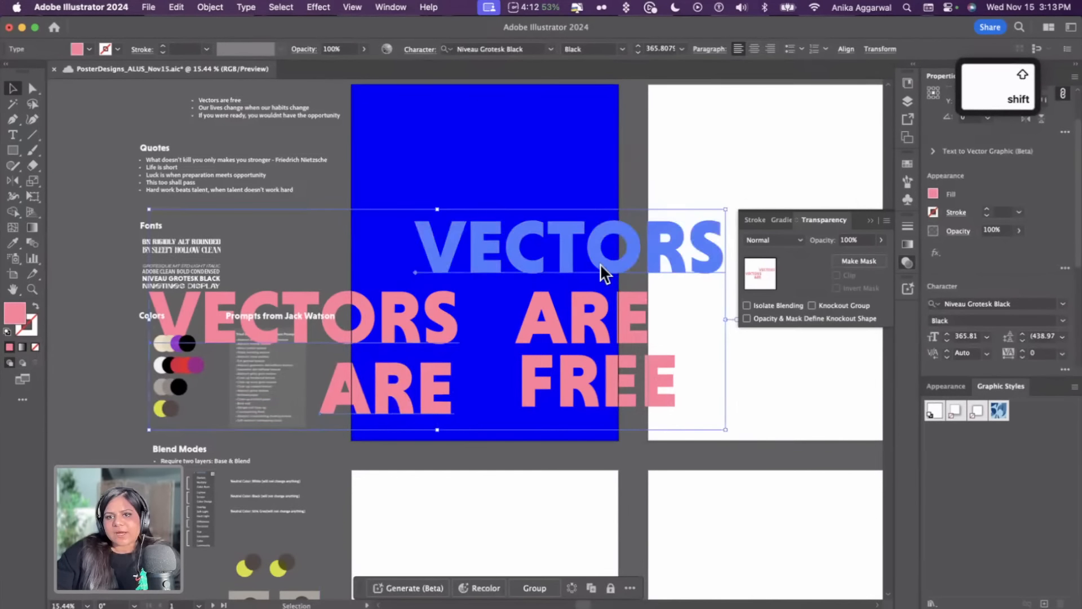
{"action": "scroll", "coordinate": [980, 253], "scroll_direction": "down", "scroll_amount": 5}
{"action": "left_click", "coordinate": [1064, 324]}
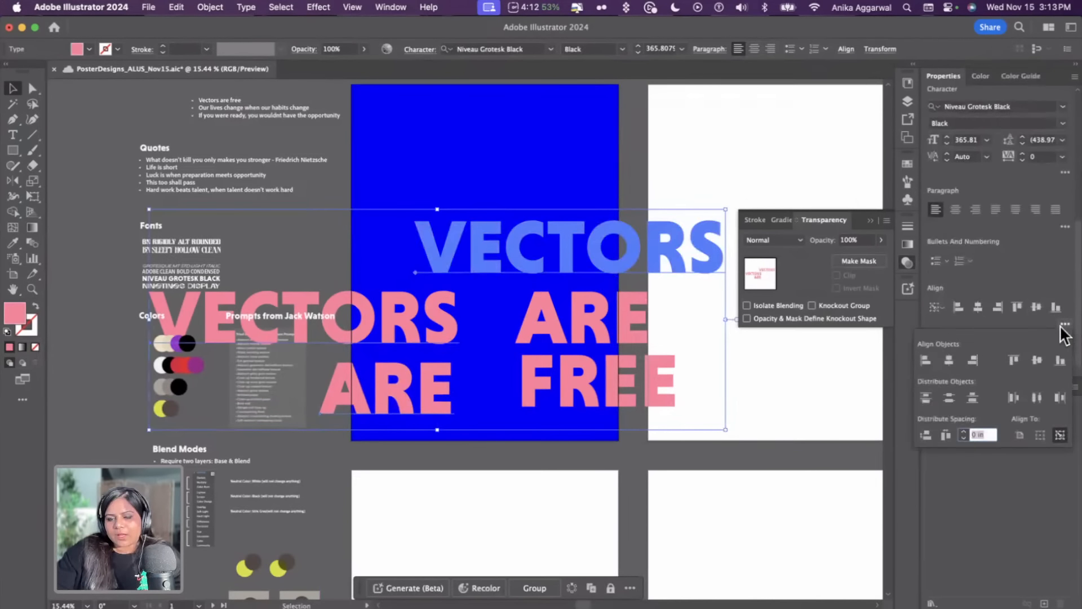
{"action": "left_click", "coordinate": [924, 434]}
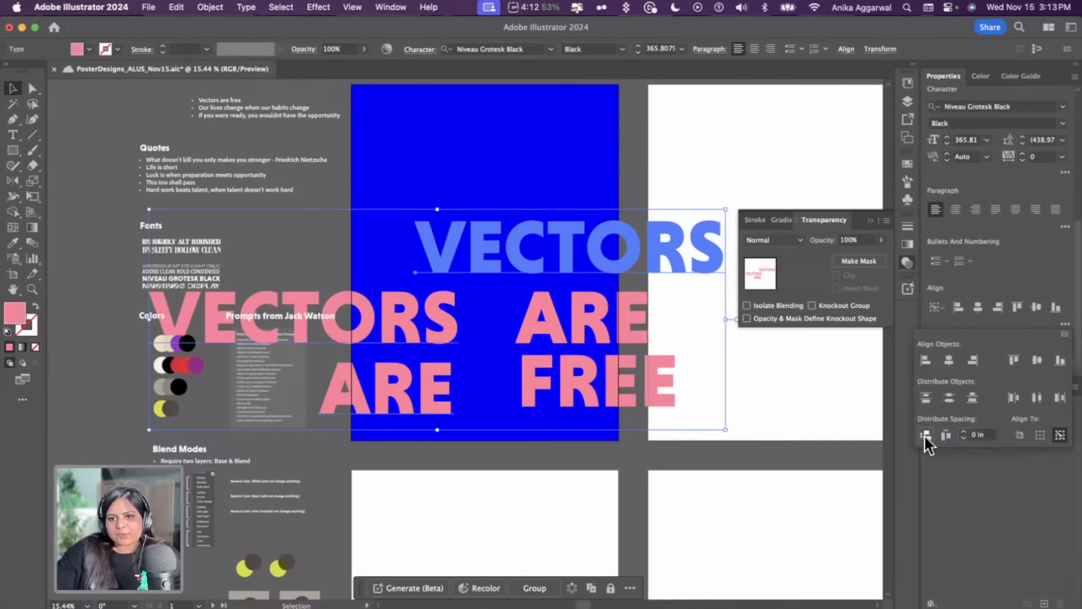
{"action": "left_click", "coordinate": [782, 393]}
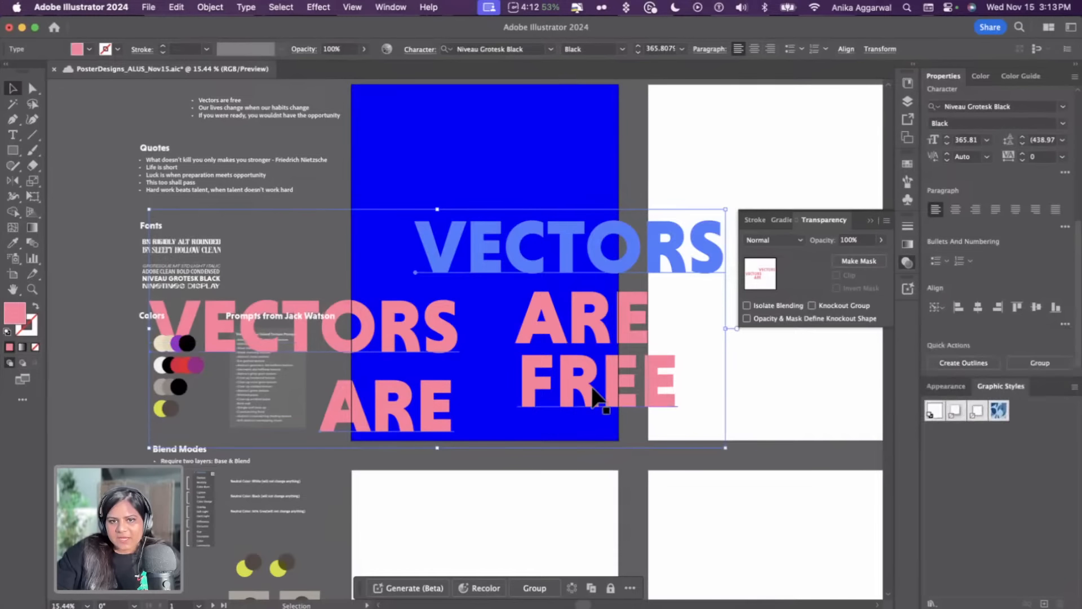
Select the lower ARE and FREE words and align them onto the same row
{"action": "left_click", "coordinate": [591, 392]}
{"action": "left_click", "coordinate": [424, 407]}
{"action": "left_click", "coordinate": [421, 406], "text": "shift"}
{"action": "left_click", "coordinate": [422, 409]}
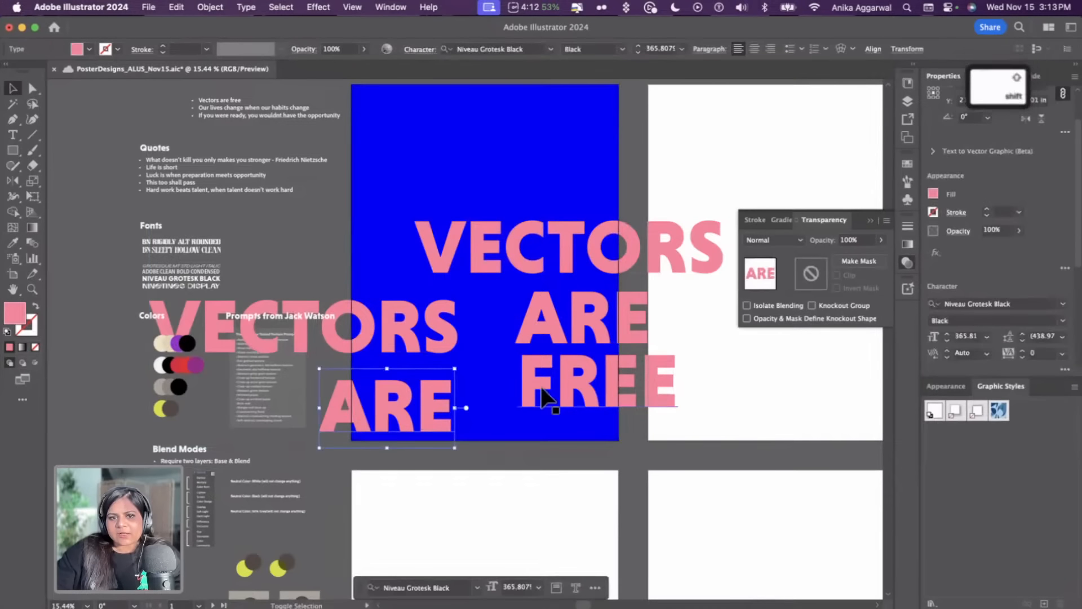
{"action": "left_click", "coordinate": [540, 387], "text": "shift"}
{"action": "left_click", "coordinate": [451, 418]}
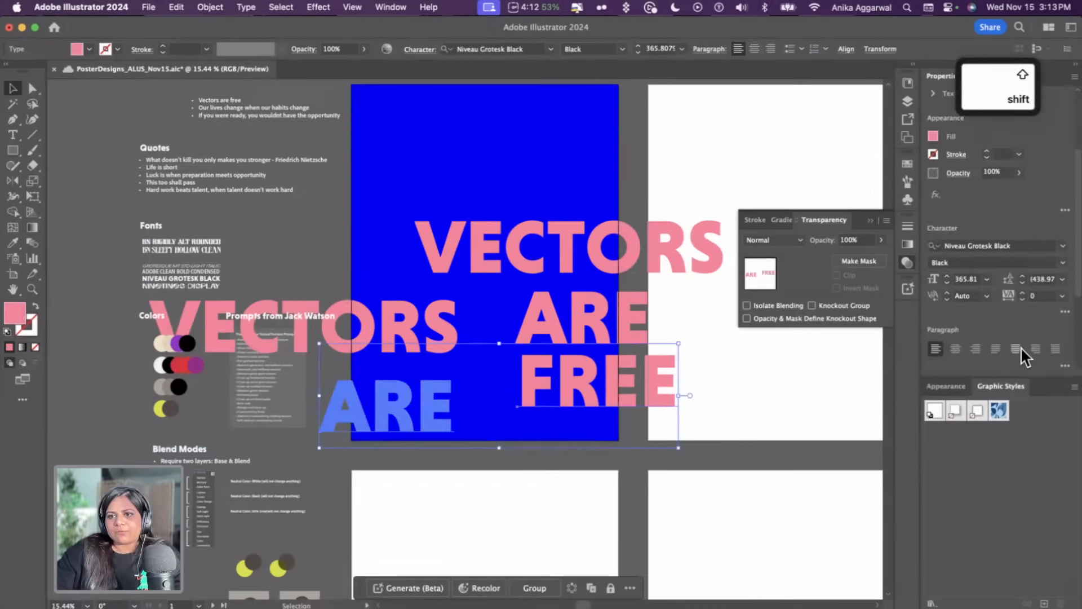
{"action": "scroll", "coordinate": [1020, 347], "scroll_direction": "down", "scroll_amount": 4}
{"action": "left_click", "coordinate": [1055, 331]}
{"action": "left_click", "coordinate": [778, 369]}
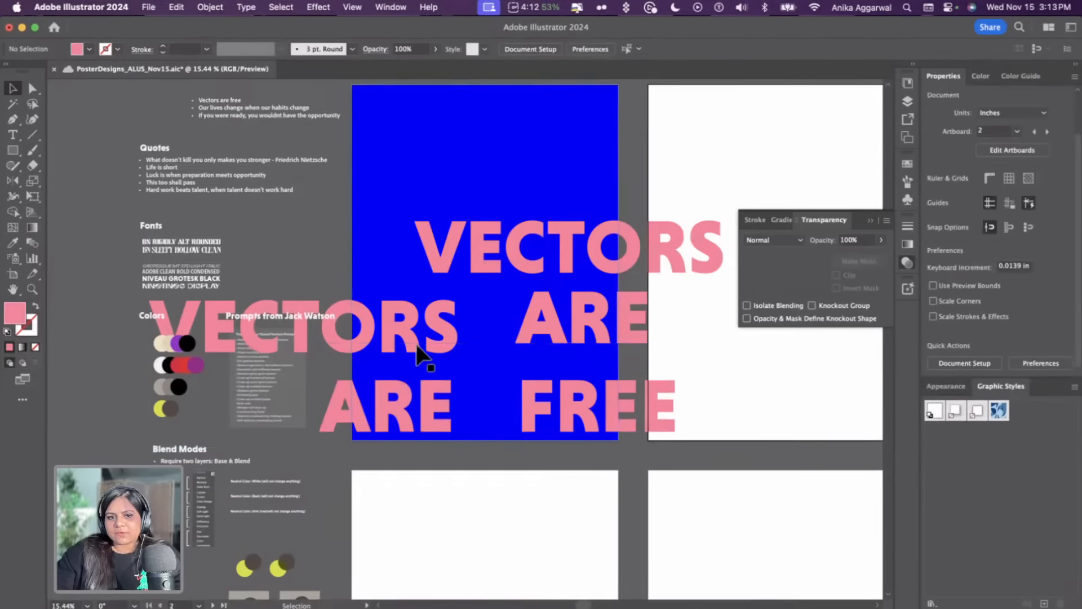
Move the bottom-row ARE and FREE leftward so they sit side by side across the artboard
{"action": "left_click_drag", "start_coordinate": [559, 418], "coordinate": [543, 418]}
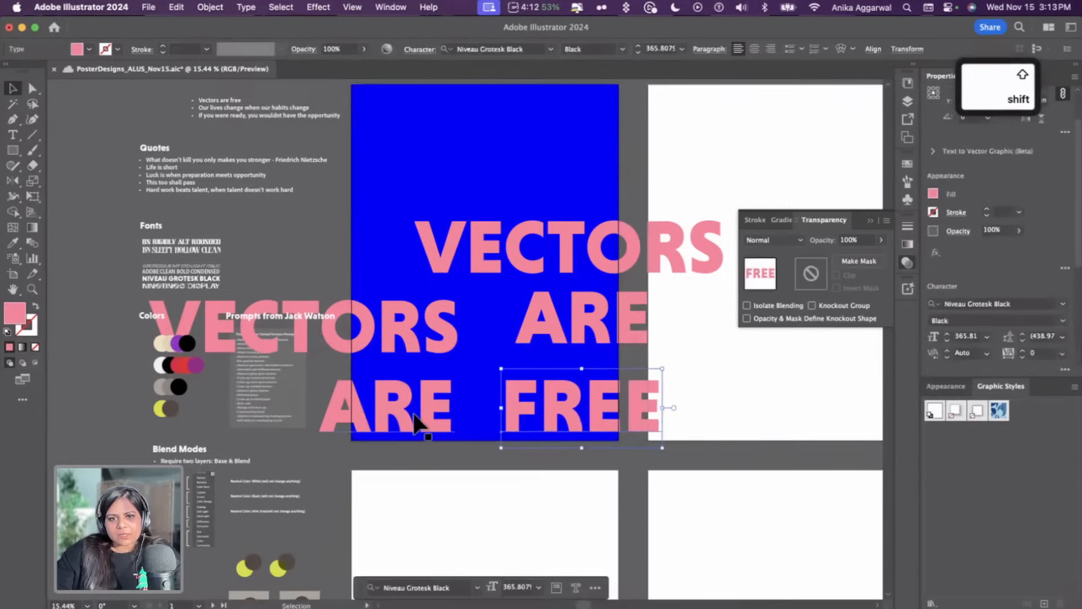
{"action": "left_click_drag", "start_coordinate": [417, 425], "coordinate": [344, 416]}
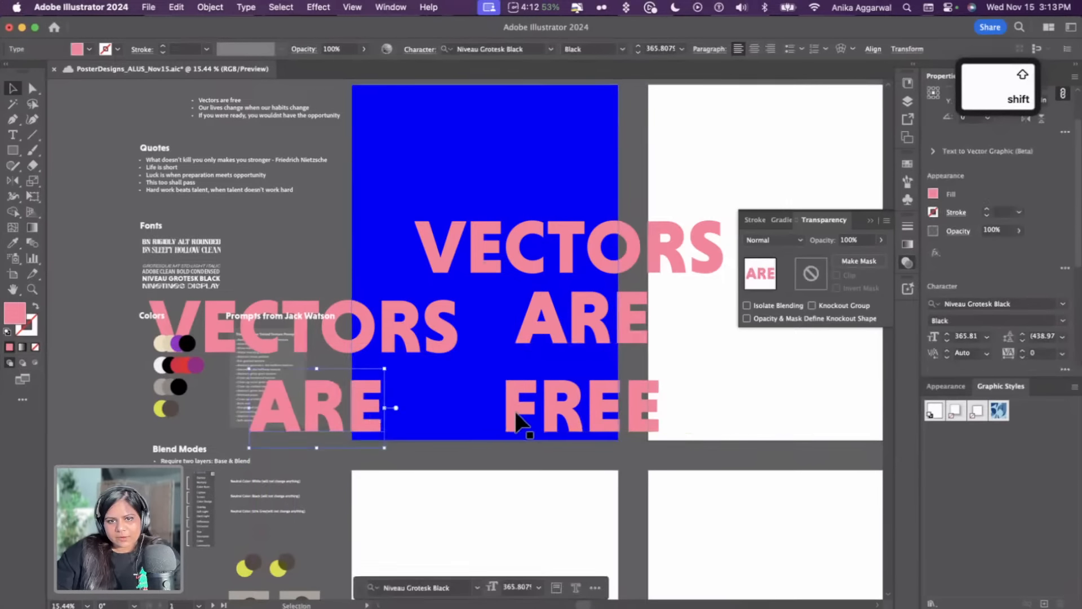
{"action": "left_click_drag", "start_coordinate": [521, 417], "coordinate": [439, 416]}
Select the middle VECTORS and ARE words and align them onto one row
{"action": "left_click", "coordinate": [430, 332]}
{"action": "left_click", "coordinate": [575, 328], "text": "shift"}
{"action": "left_click", "coordinate": [432, 337]}
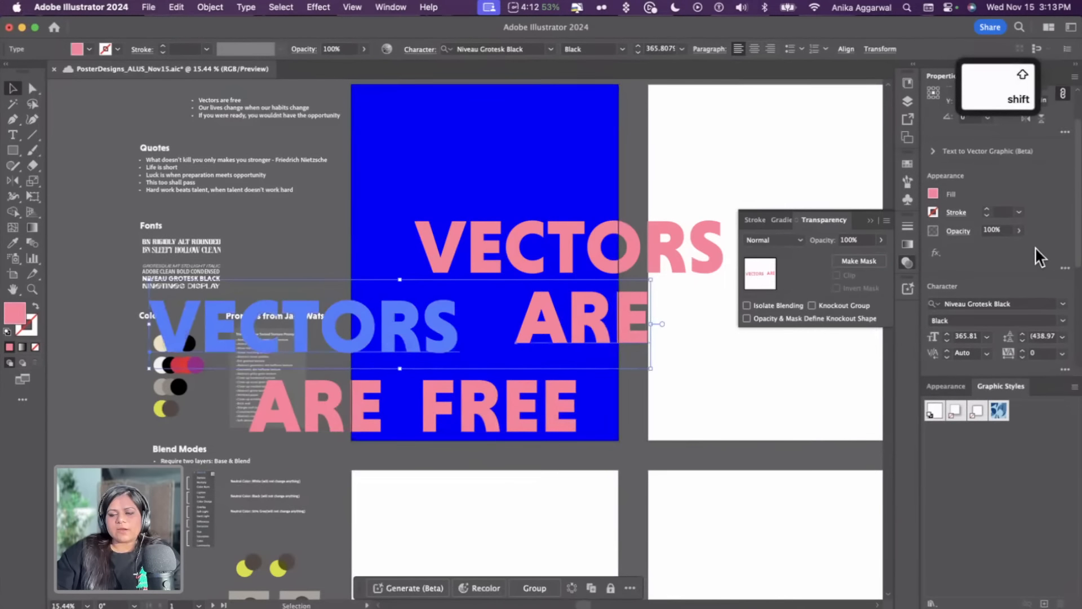
{"action": "scroll", "coordinate": [1048, 282], "scroll_direction": "down", "scroll_amount": 5}
{"action": "left_click", "coordinate": [1055, 329]}
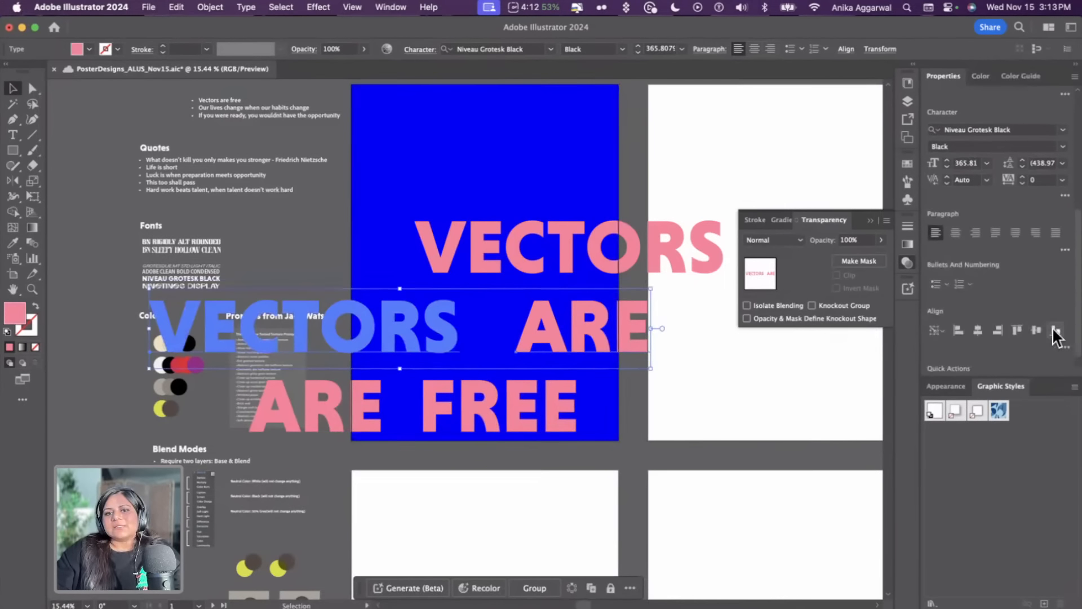
{"action": "left_click", "coordinate": [554, 372]}
{"action": "scroll", "coordinate": [291, 219], "scroll_direction": "up", "scroll_amount": 1}
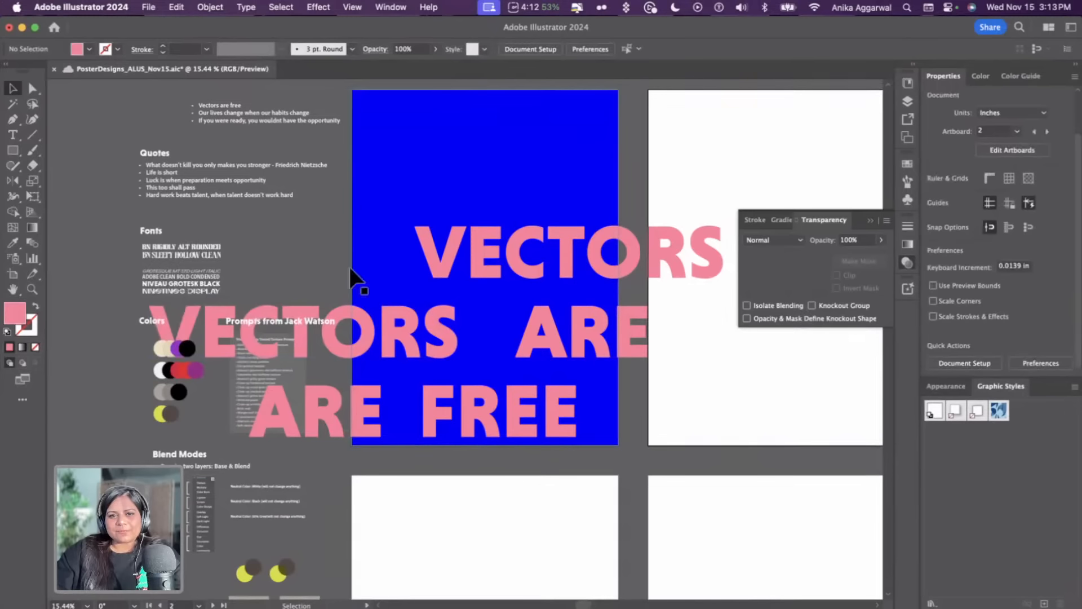
Switch to Trim View to preview the poster cropped to its artboard
{"action": "left_click", "coordinate": [536, 431]}
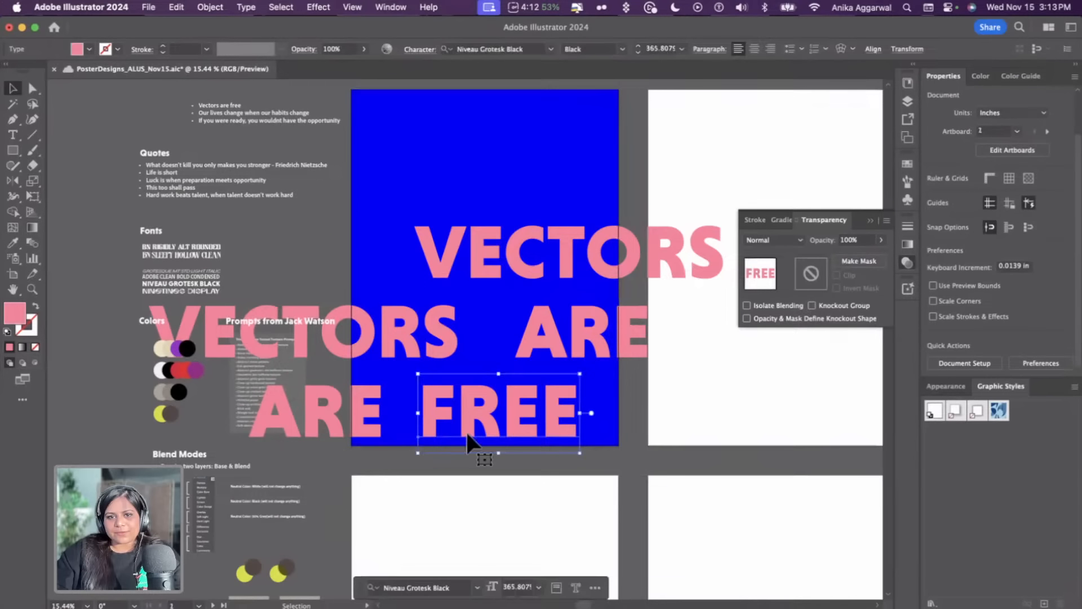
{"action": "left_click", "coordinate": [392, 235]}
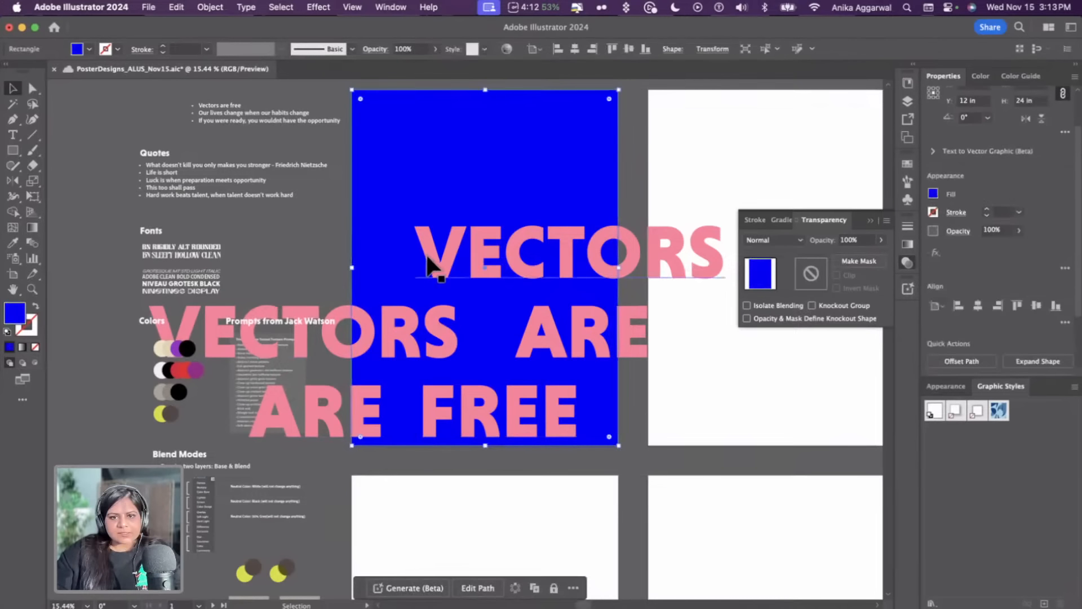
{"action": "left_click", "coordinate": [353, 7]}
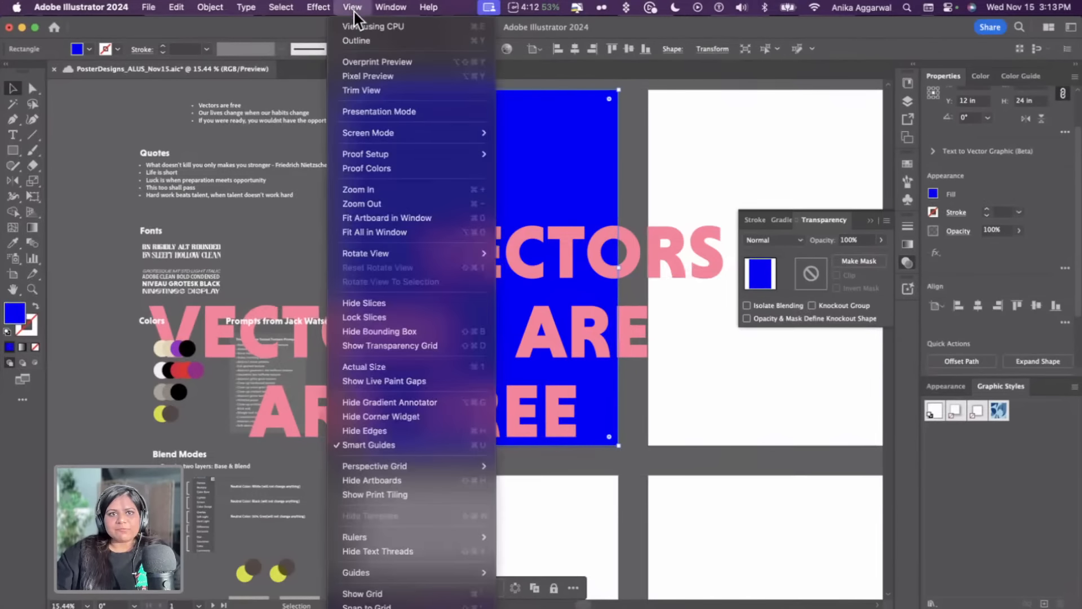
{"action": "left_click", "coordinate": [363, 90]}
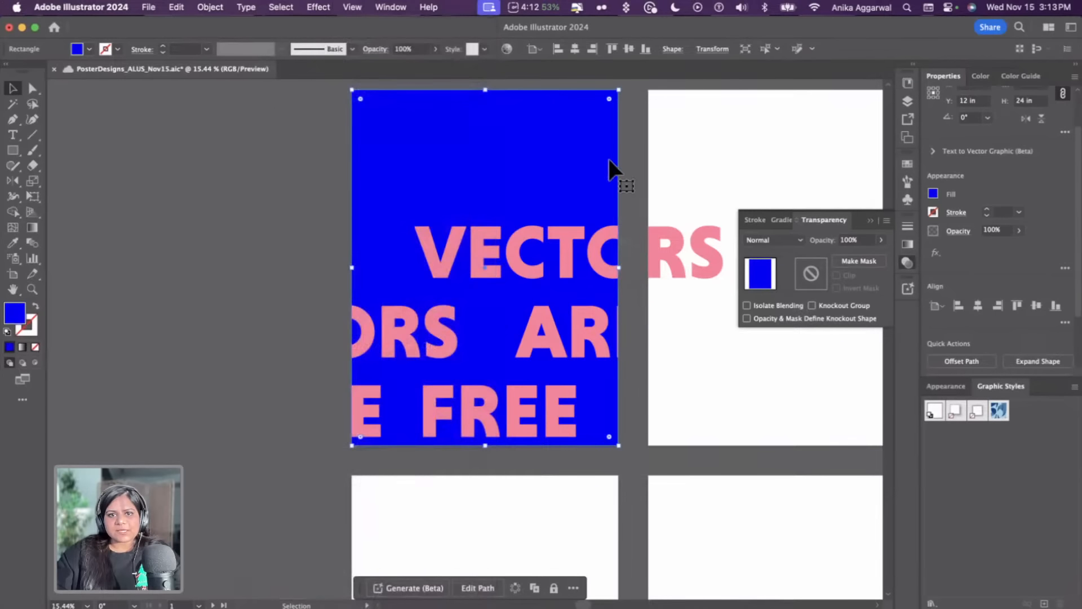
{"action": "left_click", "coordinate": [644, 179]}
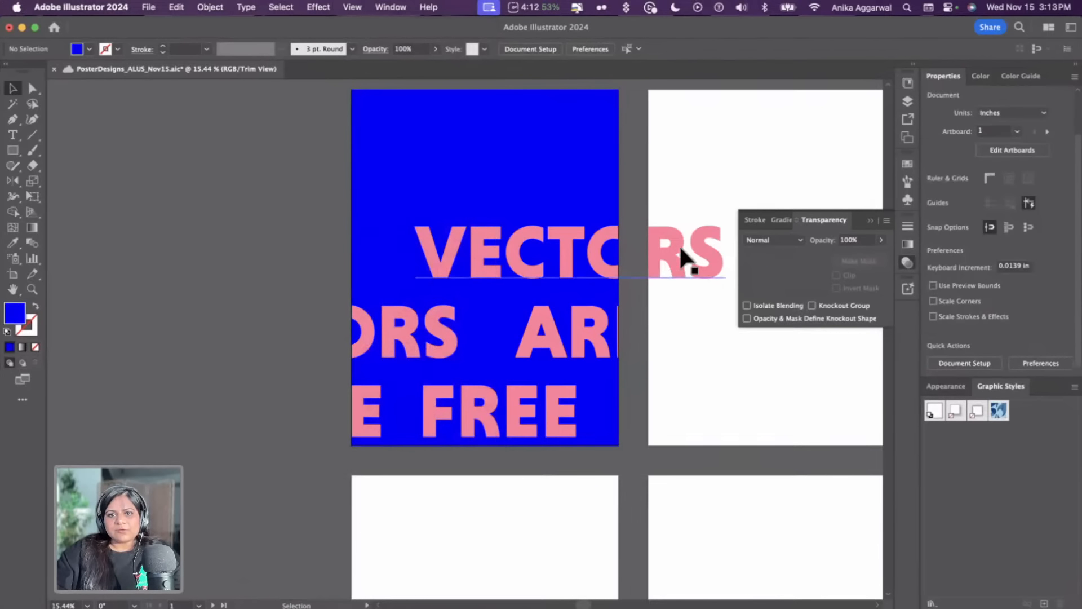
Draw a rectangle over the overflowing letters on the neighbouring artboard and fill it with the sampled white
{"action": "key", "text": "m"}
{"action": "left_click_drag", "start_coordinate": [648, 175], "coordinate": [756, 326]}
{"action": "key", "text": "i"}
{"action": "left_click", "coordinate": [804, 120]}
{"action": "key", "text": "v"}
{"action": "left_click", "coordinate": [737, 157]}
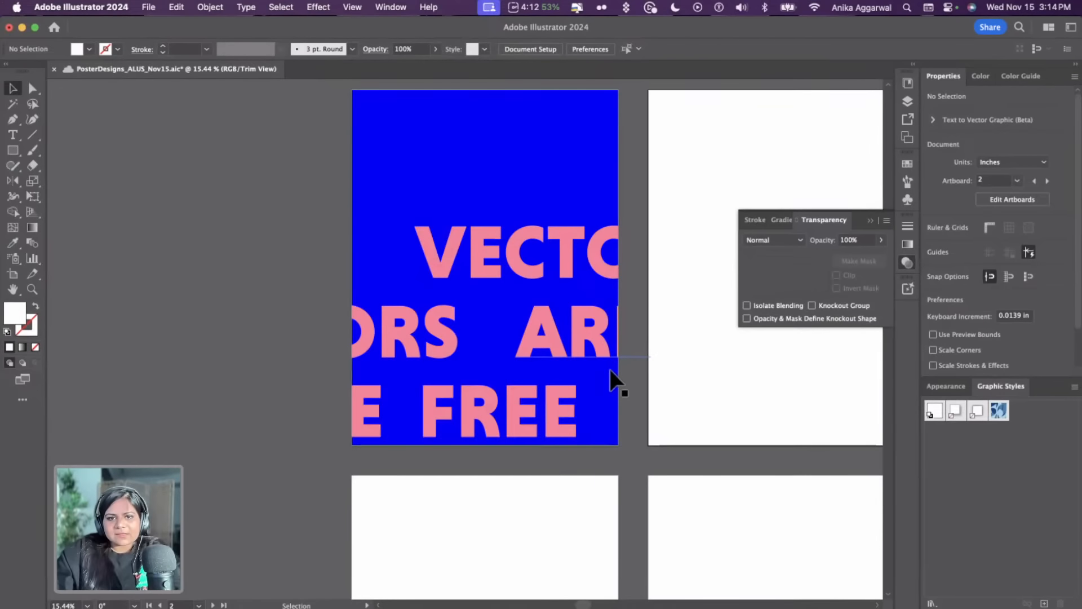
Nudge the middle-row ARE two steps to the right
{"action": "left_click", "coordinate": [588, 350]}
{"action": "key", "text": "Right"}
{"action": "key", "text": "Right"}
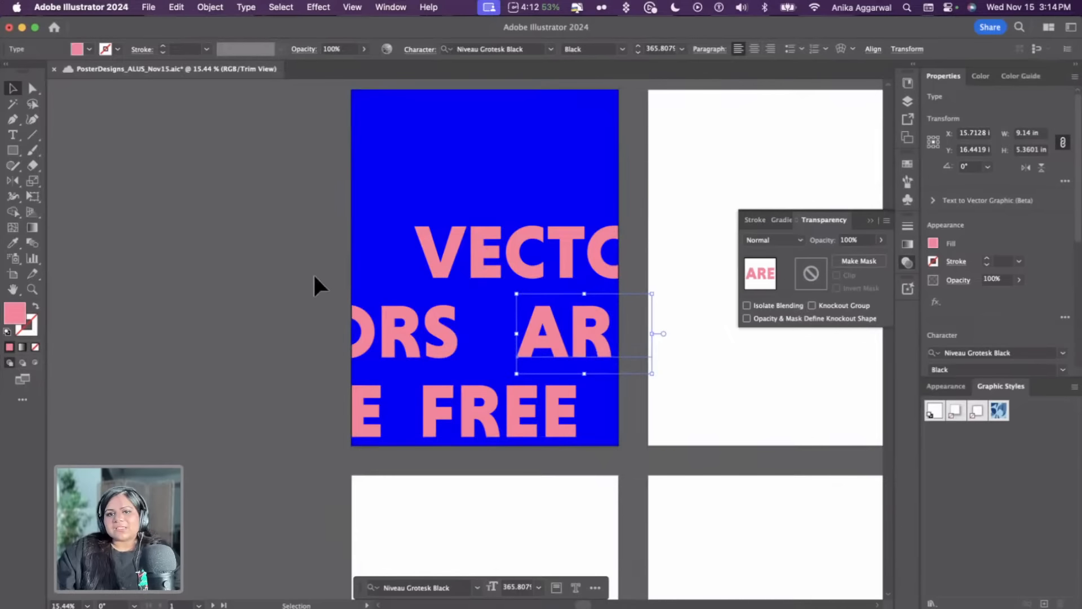
{"action": "left_click", "coordinate": [254, 247]}
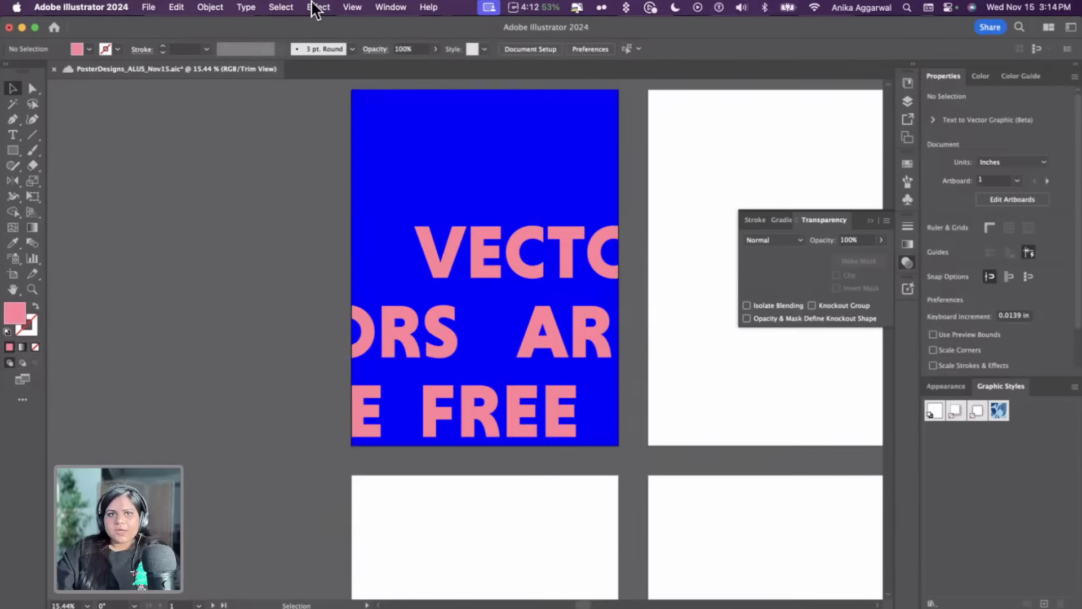
Turn off Trim View to see the full canvas again
{"action": "left_click", "coordinate": [356, 8]}
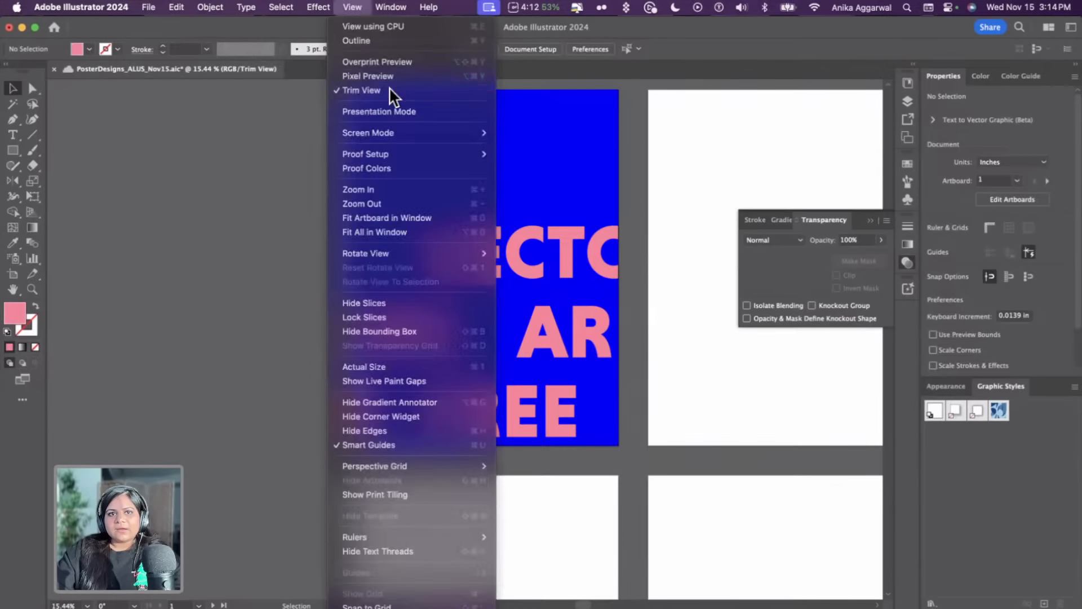
{"action": "left_click", "coordinate": [393, 94]}
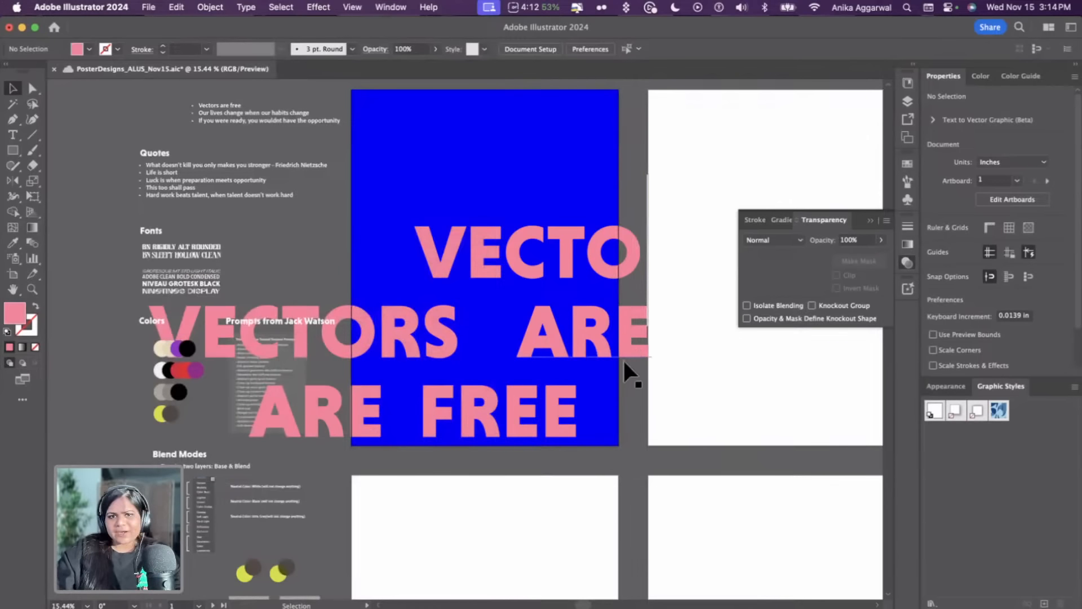
{"action": "scroll", "coordinate": [621, 358], "scroll_direction": "up", "scroll_amount": 2}
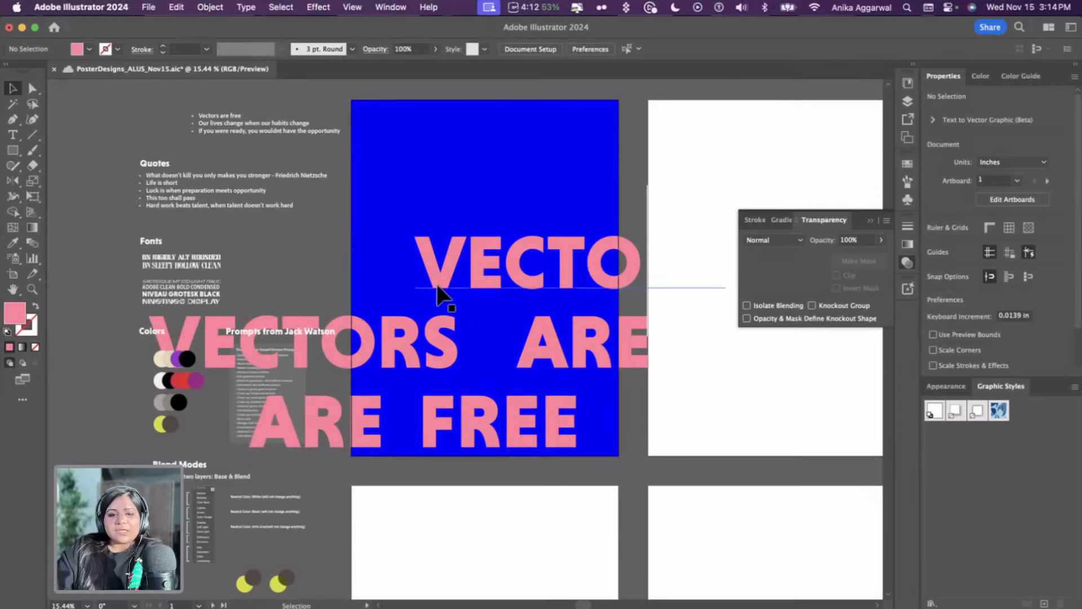
{"action": "scroll", "coordinate": [451, 279], "scroll_direction": "up", "scroll_amount": 5}
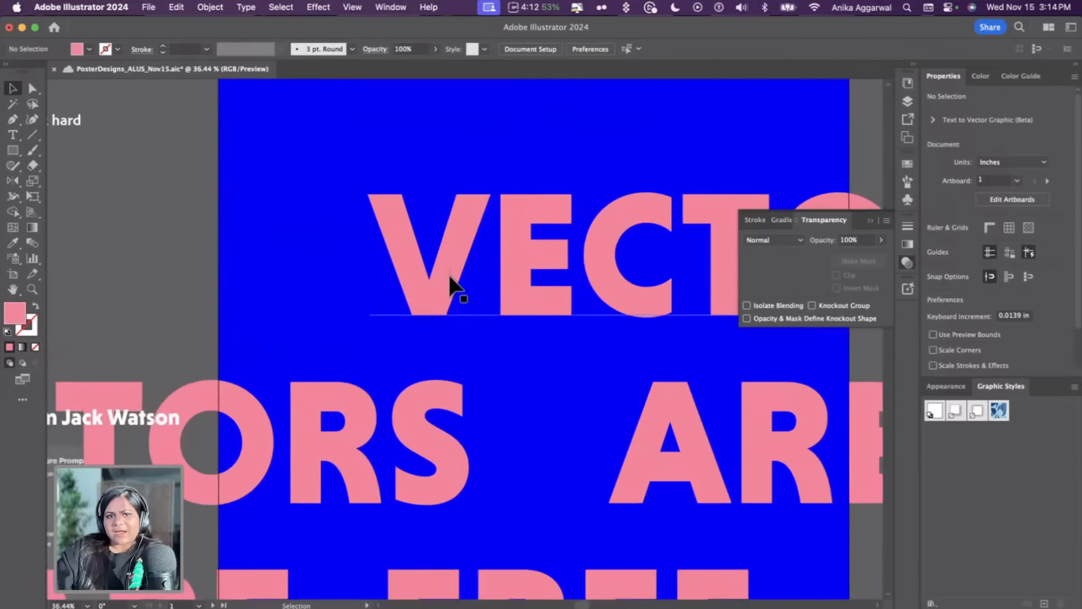
{"action": "scroll", "coordinate": [451, 279], "scroll_direction": "down", "scroll_amount": 5}
{"action": "scroll", "coordinate": [455, 275], "scroll_direction": "up", "scroll_amount": 5}
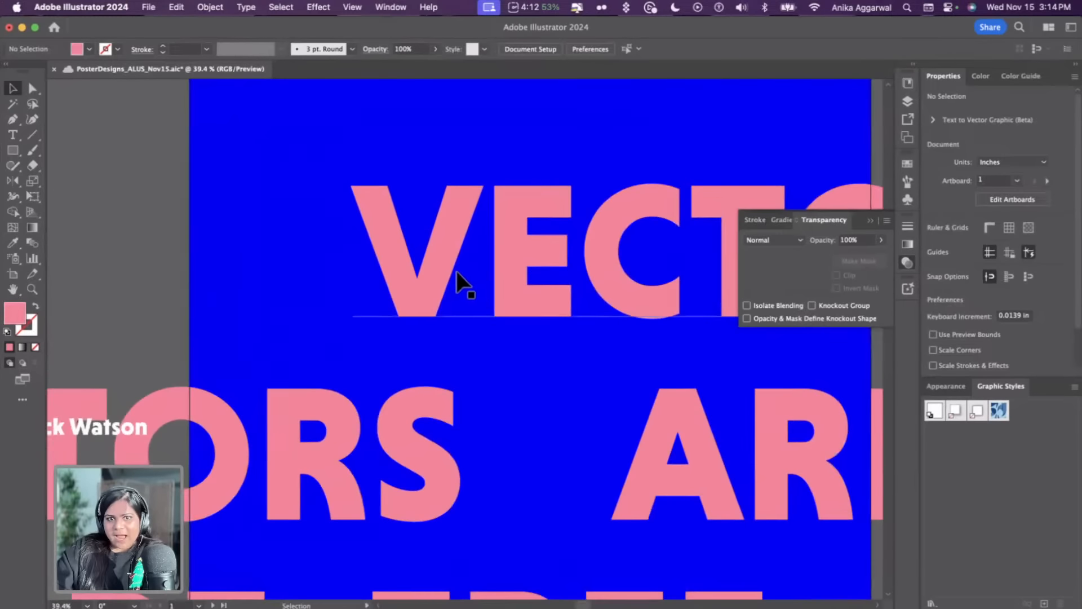
Select the top VECTORS word and paste a copy of it in front
{"action": "key", "text": "p"}
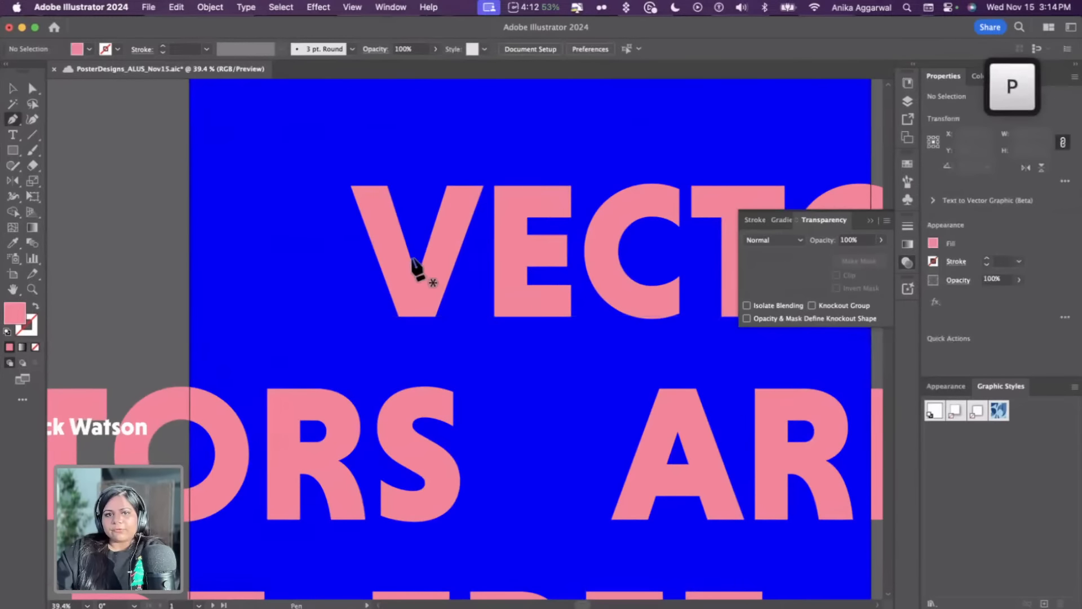
{"action": "scroll", "coordinate": [412, 256], "scroll_direction": "up", "scroll_amount": 3}
{"action": "key", "text": "v"}
{"action": "left_click", "coordinate": [409, 255]}
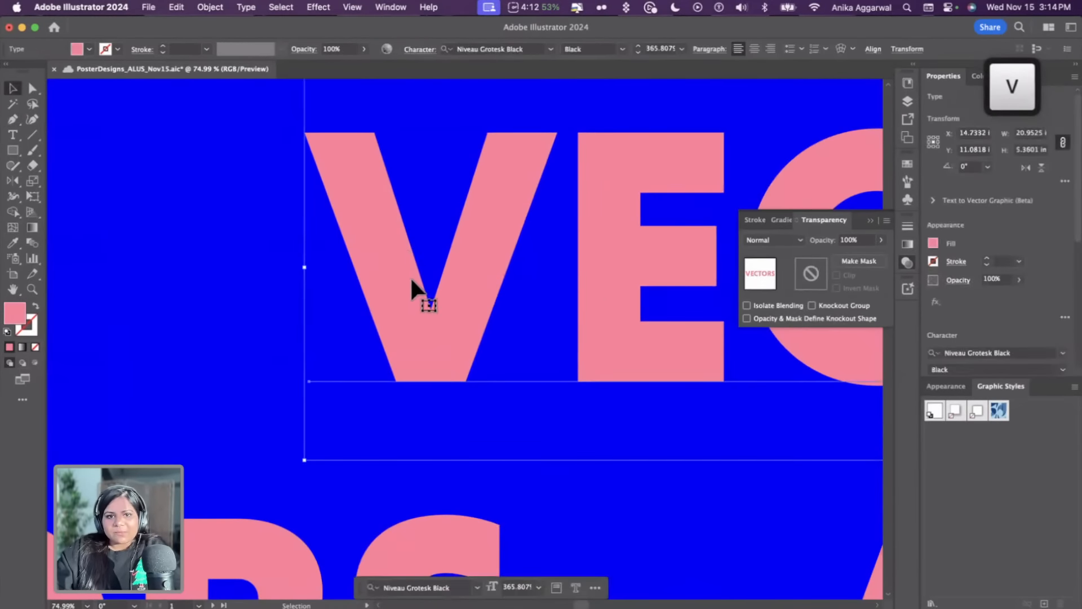
{"action": "key", "text": "super+c"}
{"action": "key", "text": "super+f"}
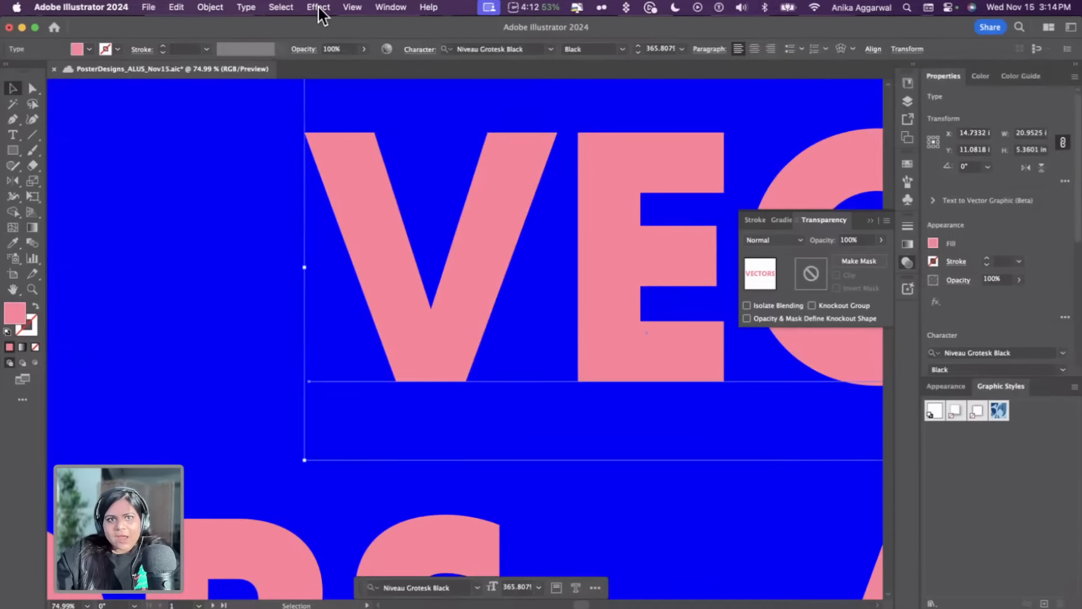
Convert the duplicated VECTORS text to outlines
{"action": "left_click", "coordinate": [241, 7]}
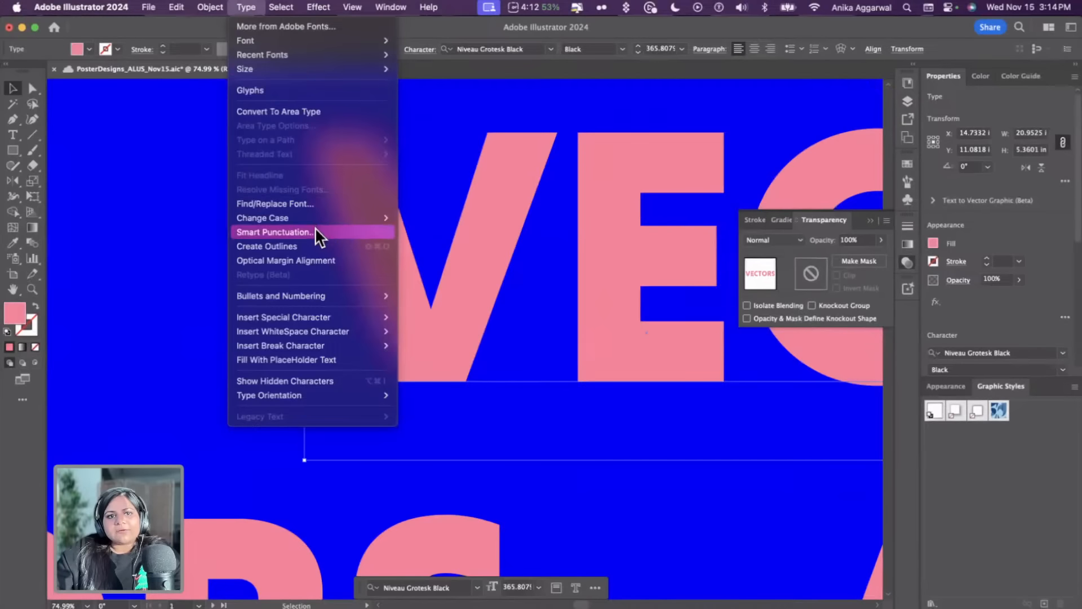
{"action": "left_click", "coordinate": [317, 244]}
{"action": "scroll", "coordinate": [330, 259], "scroll_direction": "down", "scroll_amount": 2}
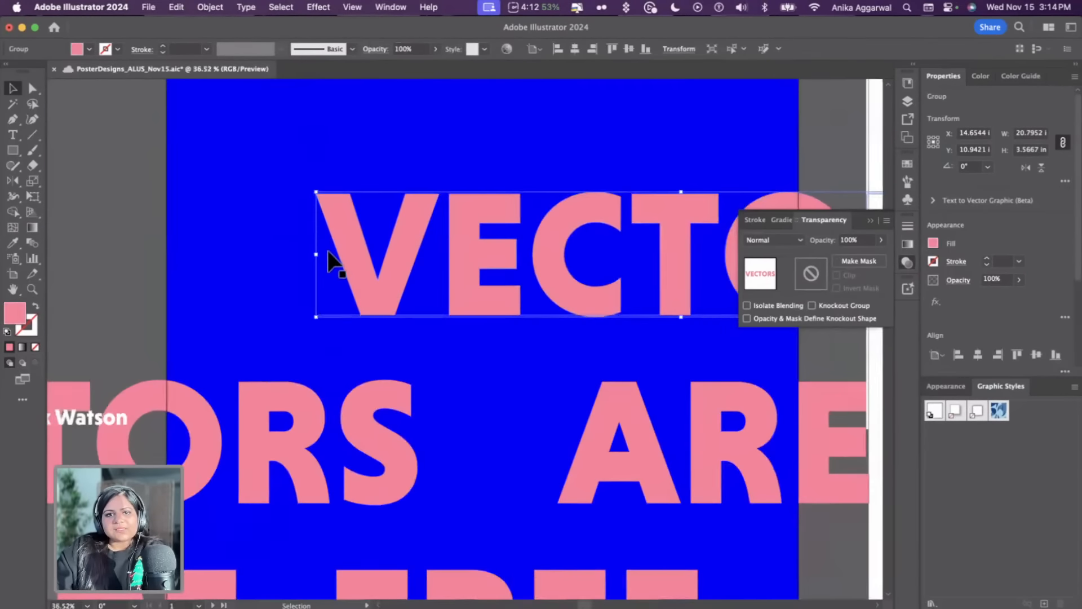
{"action": "left_click_drag", "start_coordinate": [442, 259], "coordinate": [336, 192]}
{"action": "key", "text": "super+z"}
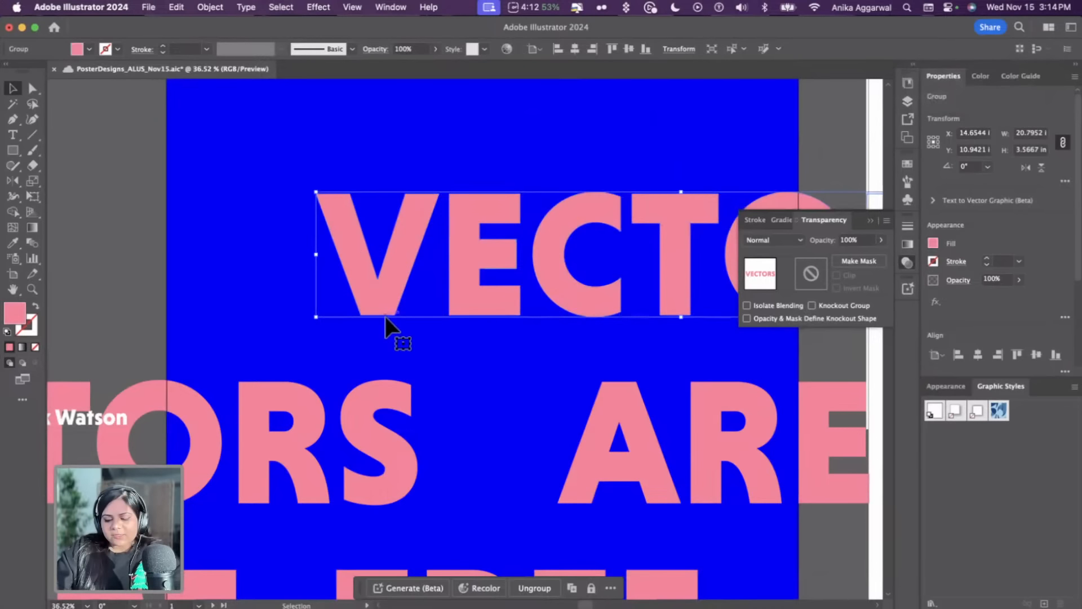
Fill the outlined VECTORS copy with the background blue using the Eyedropper
{"action": "key", "text": "i"}
{"action": "left_click", "coordinate": [246, 192]}
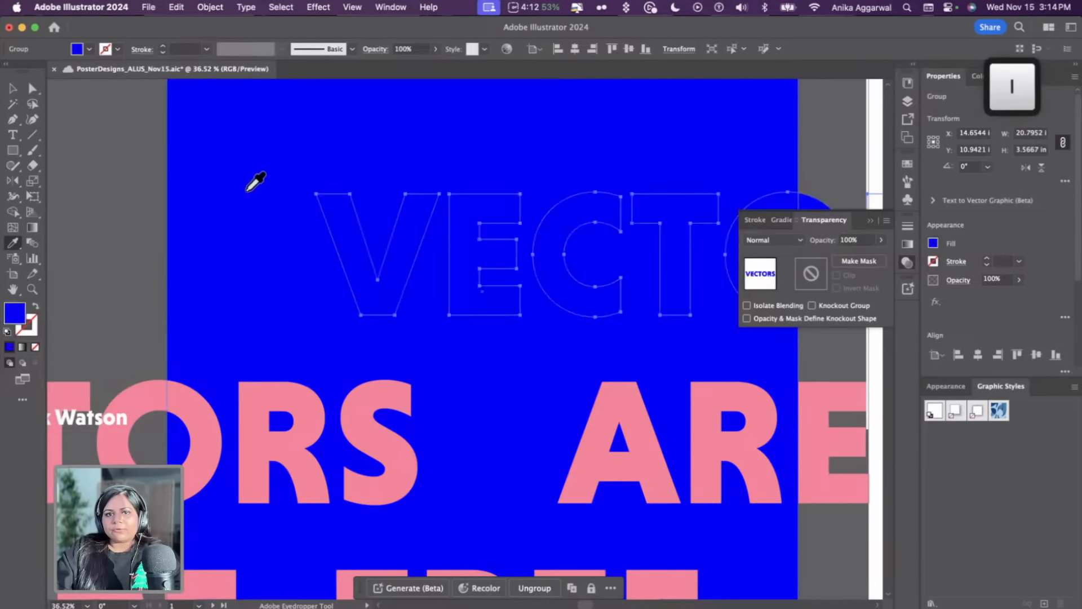
{"action": "key", "text": "v"}
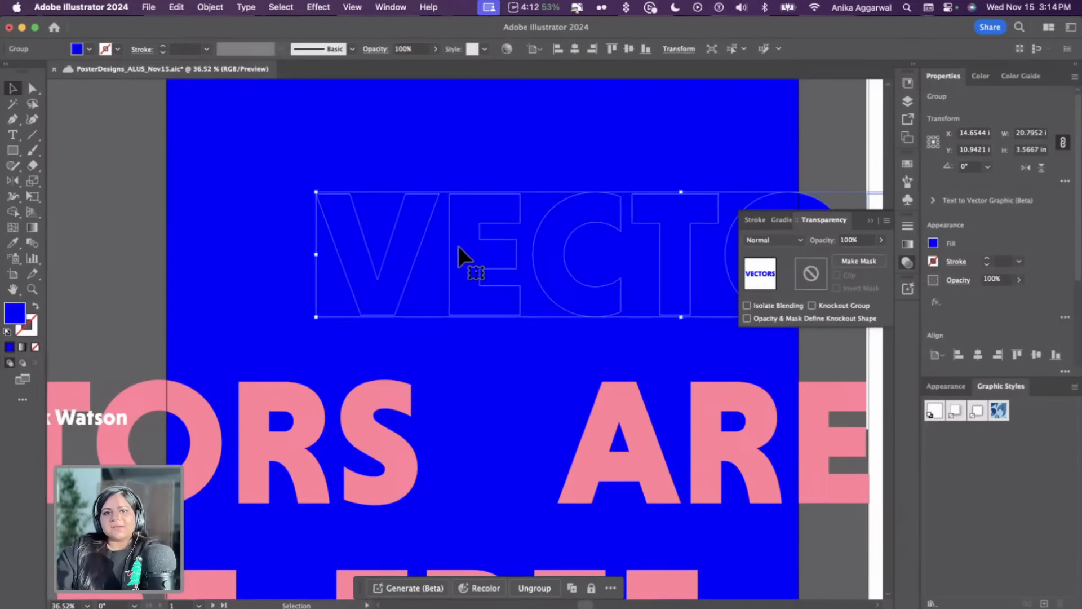
Open the blend mode options for the outlined VECTORS copy
{"action": "scroll", "coordinate": [458, 245], "scroll_direction": "down", "scroll_amount": 1}
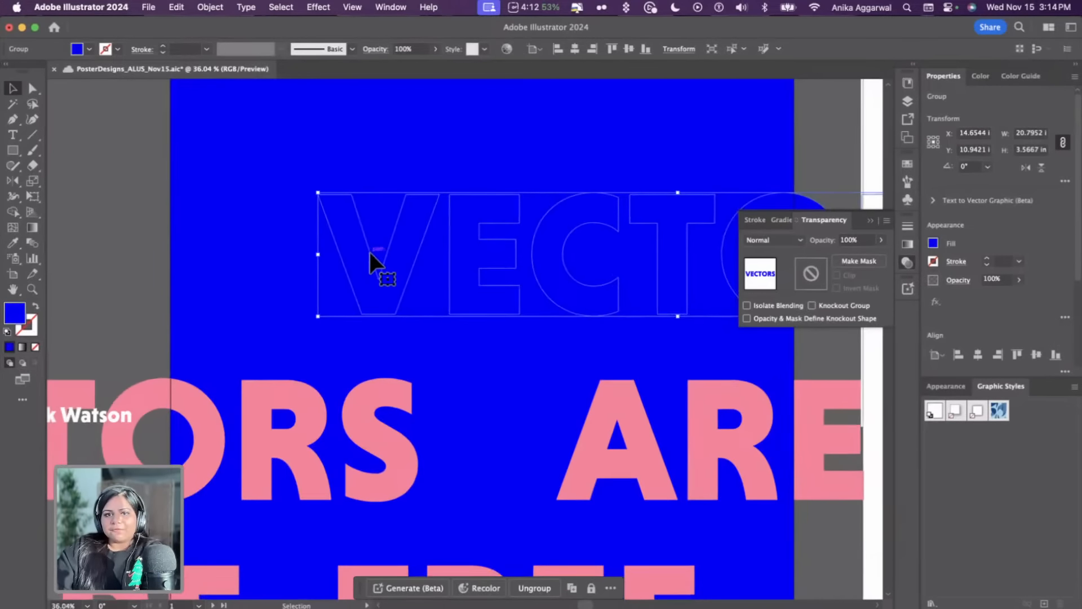
{"action": "left_click", "coordinate": [786, 239]}
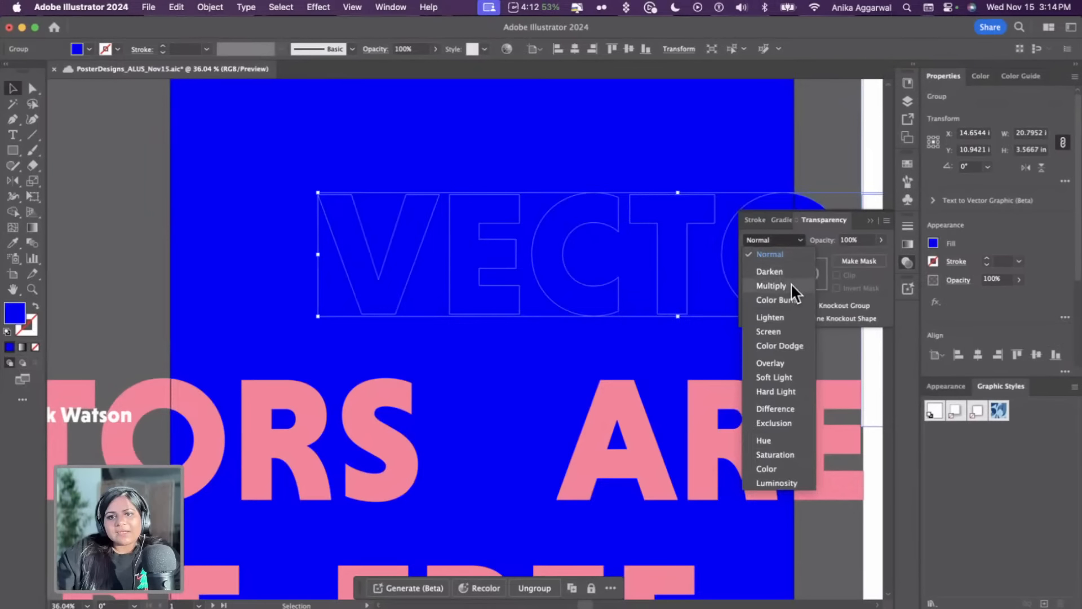
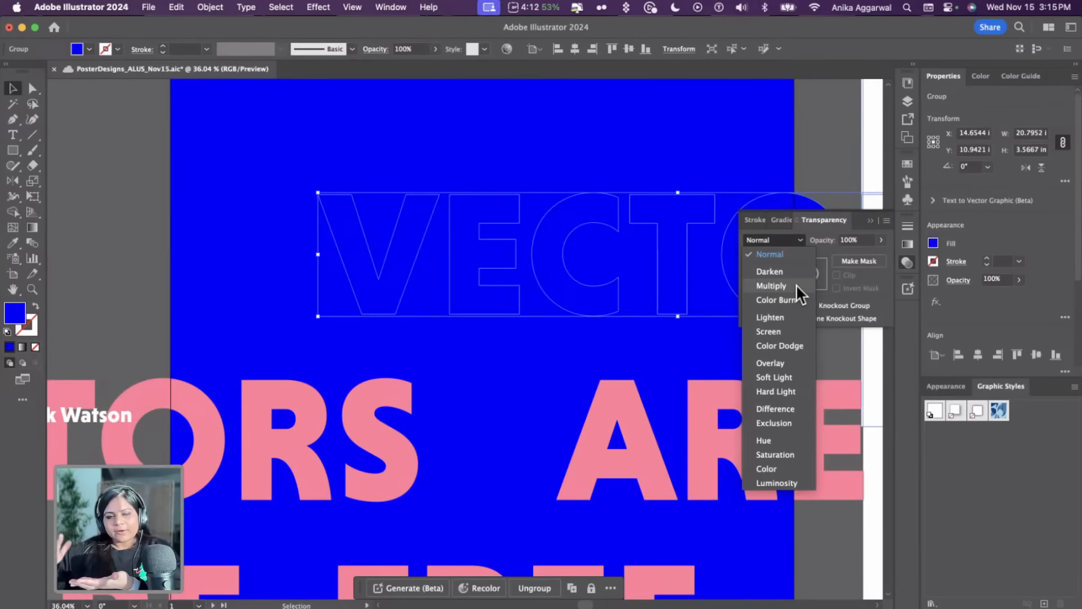
Set the outlined VECTORS copy's blend mode to Multiply and position it over the original VECTORS text
{"action": "left_click", "coordinate": [535, 133]}
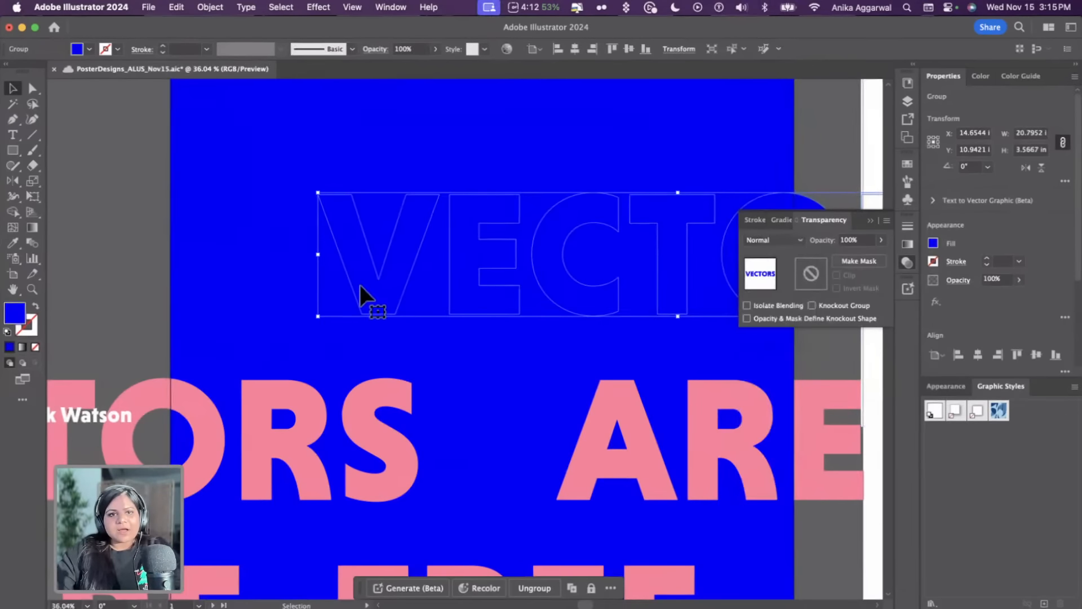
{"action": "left_click_drag", "start_coordinate": [360, 285], "coordinate": [363, 154]}
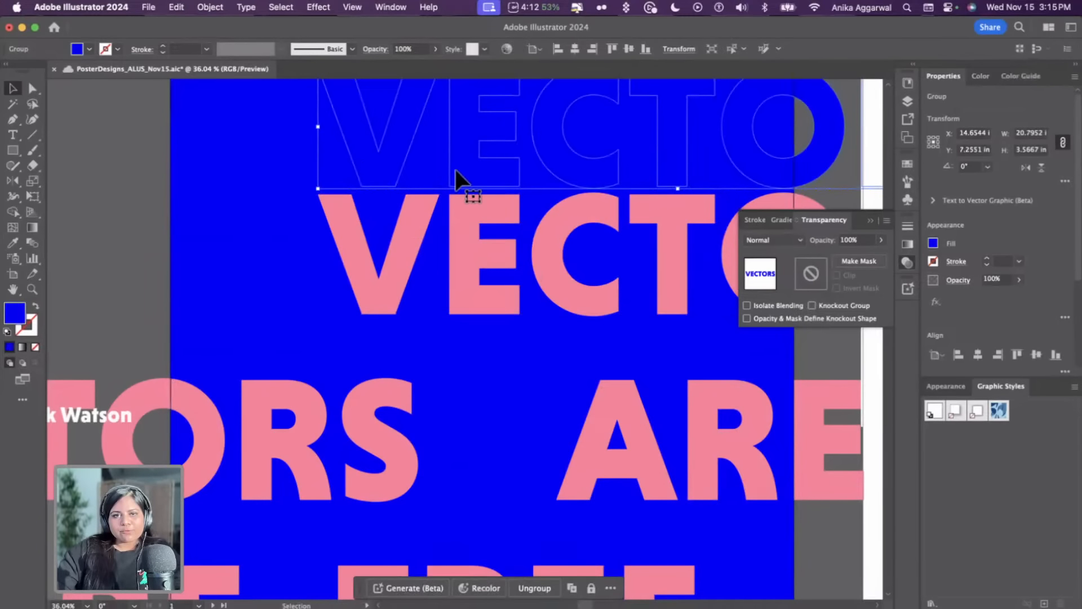
{"action": "left_click", "coordinate": [776, 242]}
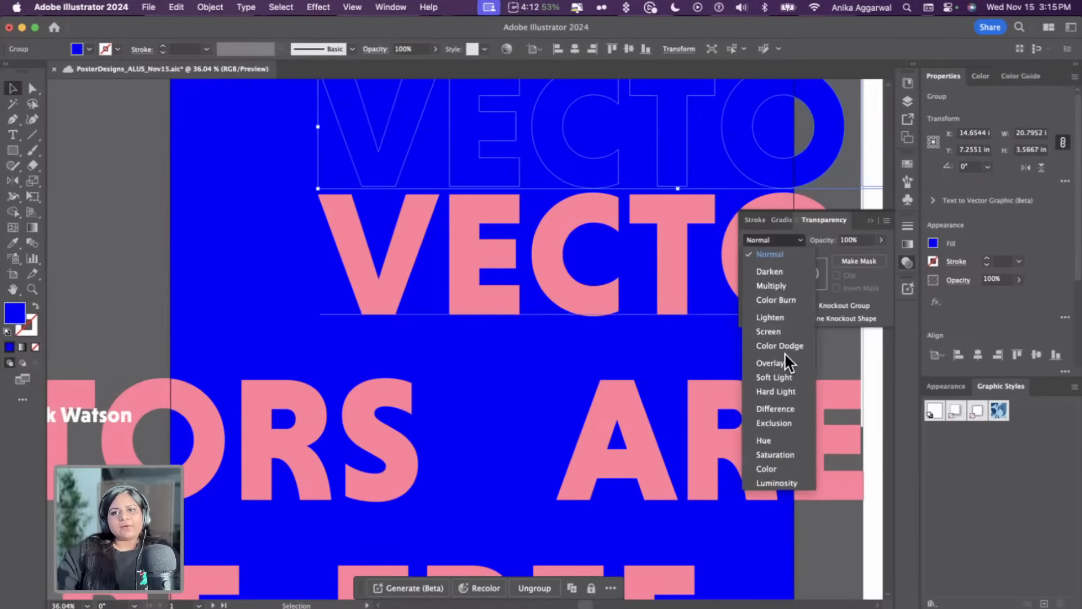
{"action": "left_click", "coordinate": [777, 285]}
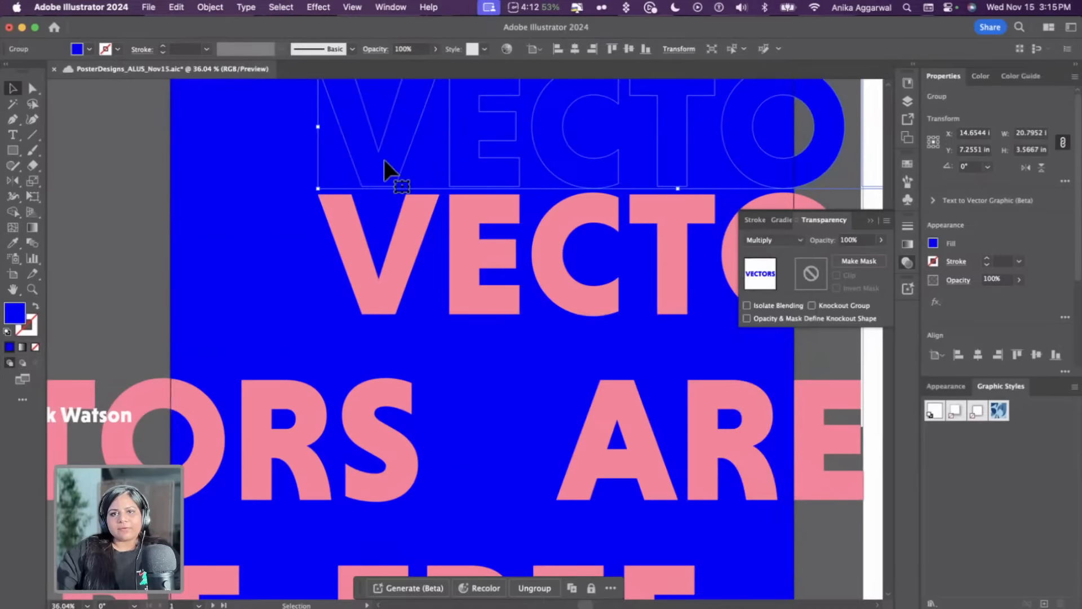
{"action": "left_click_drag", "start_coordinate": [322, 162], "coordinate": [347, 274]}
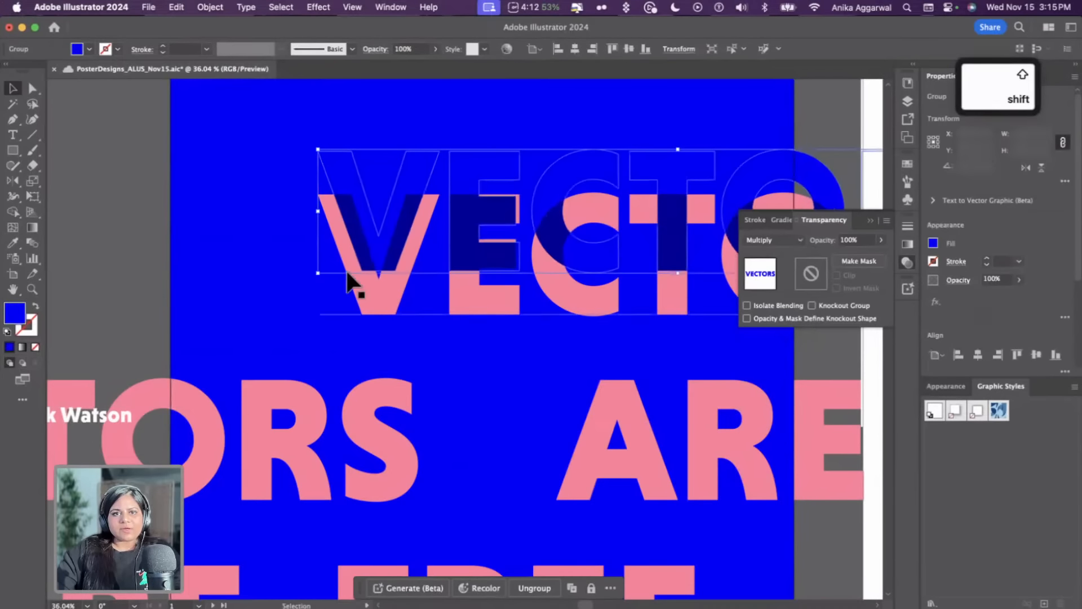
{"action": "left_click", "coordinate": [630, 212]}
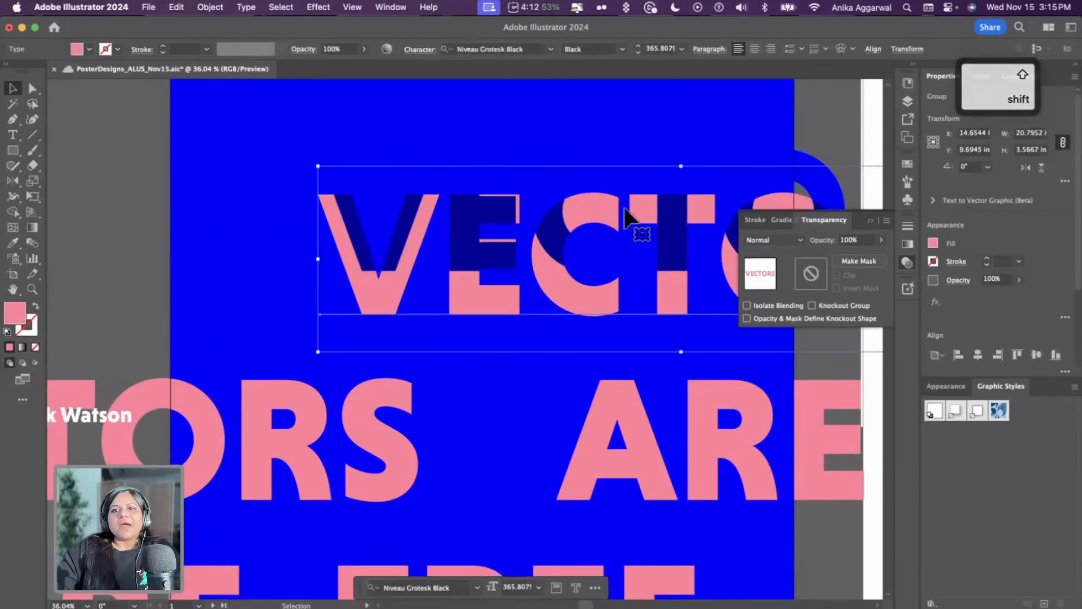
{"action": "left_click", "coordinate": [823, 121]}
{"action": "scroll", "coordinate": [626, 259], "scroll_direction": "down", "scroll_amount": 5}
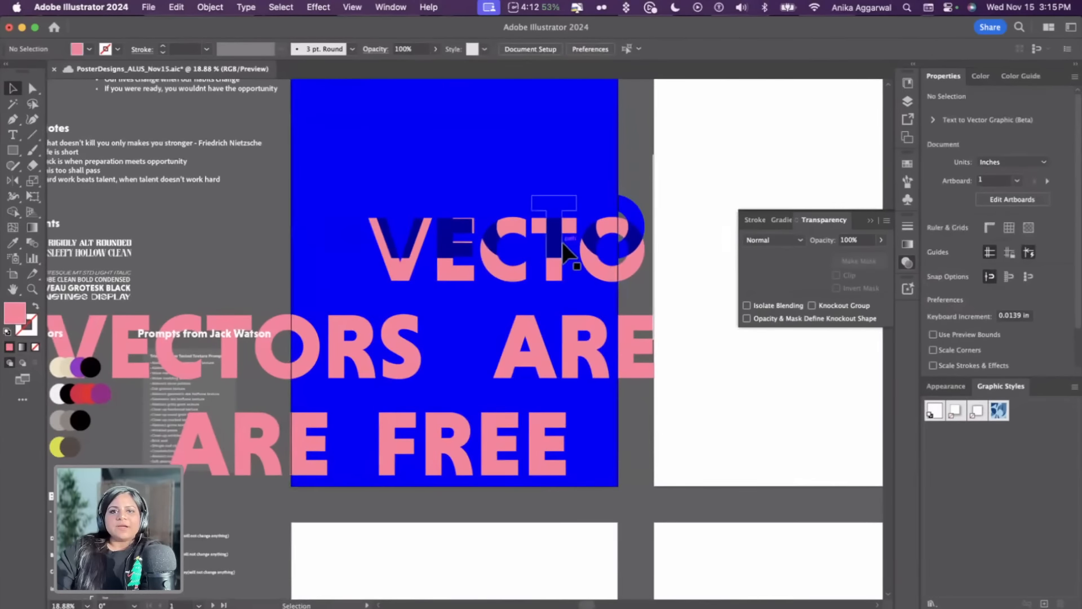
{"action": "scroll", "coordinate": [563, 243], "scroll_direction": "up", "scroll_amount": 3}
{"action": "left_click_drag", "start_coordinate": [379, 253], "coordinate": [380, 284]}
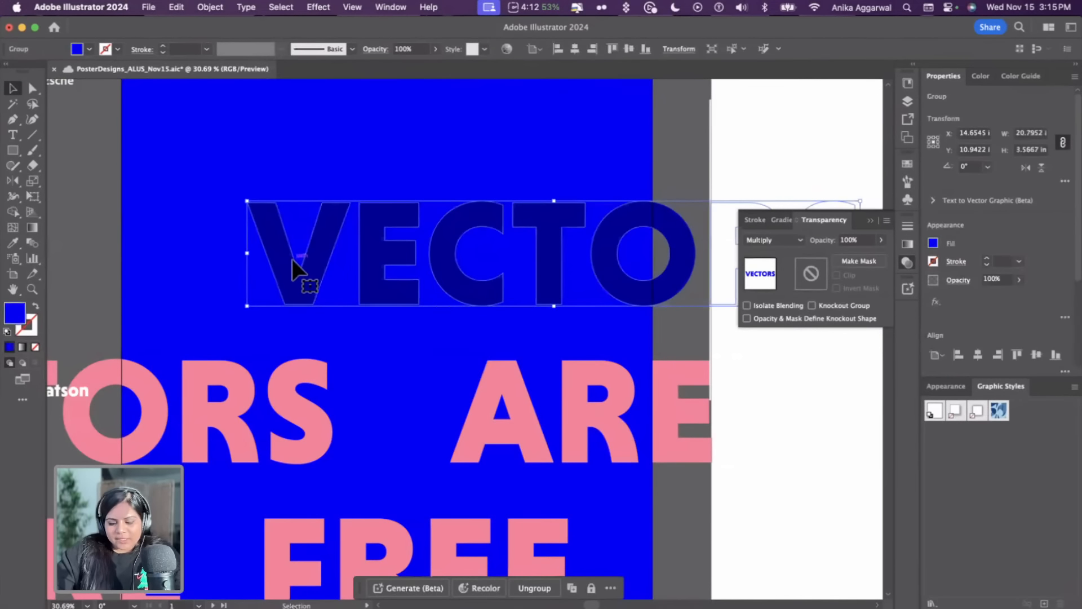
{"action": "key", "text": "a"}
{"action": "left_click", "coordinate": [249, 208]}
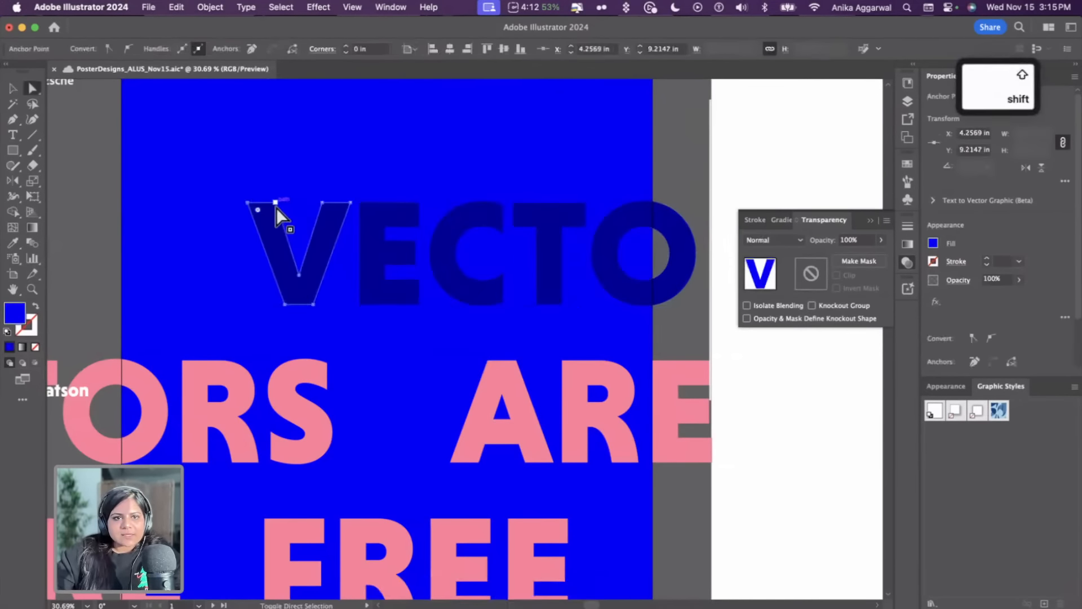
{"action": "left_click", "coordinate": [275, 205], "text": "shift"}
{"action": "left_click", "coordinate": [323, 205], "text": "shift"}
{"action": "left_click_drag", "start_coordinate": [350, 203], "coordinate": [347, 239]}
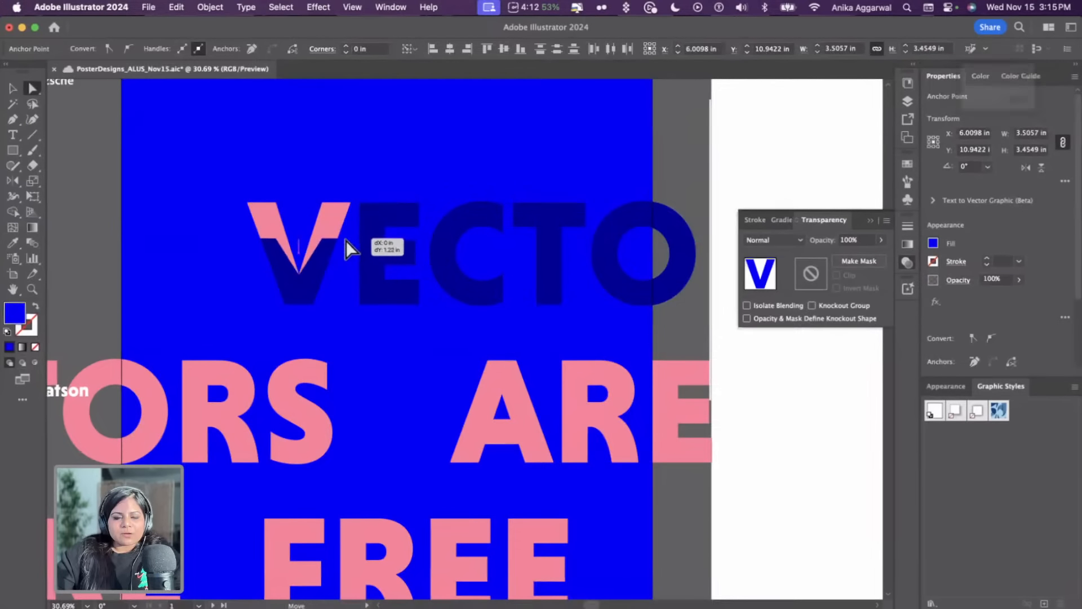
{"action": "key", "text": "super+z"}
Select the outlined VECTORS copy and delete it
{"action": "key", "text": "v"}
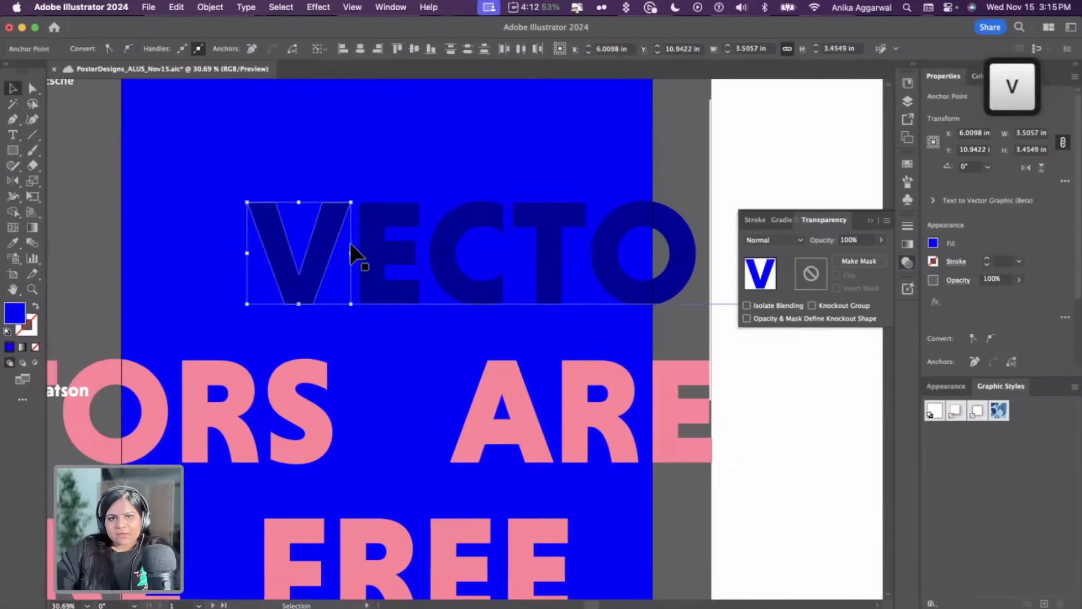
{"action": "left_click", "coordinate": [366, 245]}
{"action": "key", "text": "Delete"}
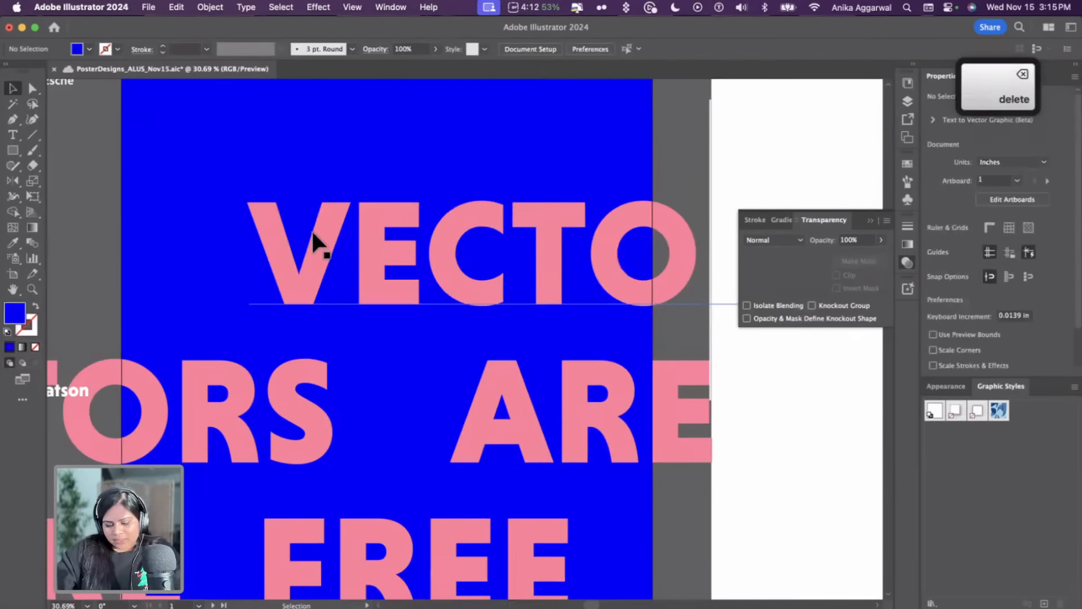
Draw a blue rectangle about 3.4 × 2.5 in over the lower half of the V and set it to Multiply
{"action": "key", "text": "m"}
{"action": "mouse_move", "coordinate": [244, 242]}
{"action": "left_mouse_down"}
{"action": "mouse_move", "coordinate": [316, 309]}
{"action": "mouse_move", "coordinate": [345, 314]}
{"action": "left_mouse_up"}
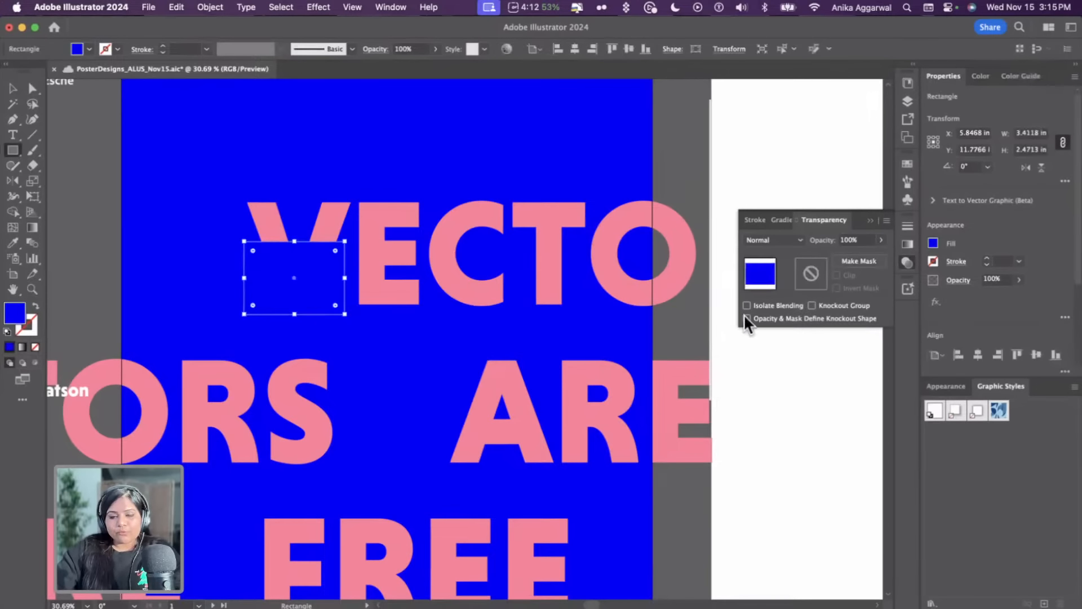
{"action": "key", "text": "v"}
{"action": "left_click", "coordinate": [790, 241]}
{"action": "left_click", "coordinate": [784, 286]}
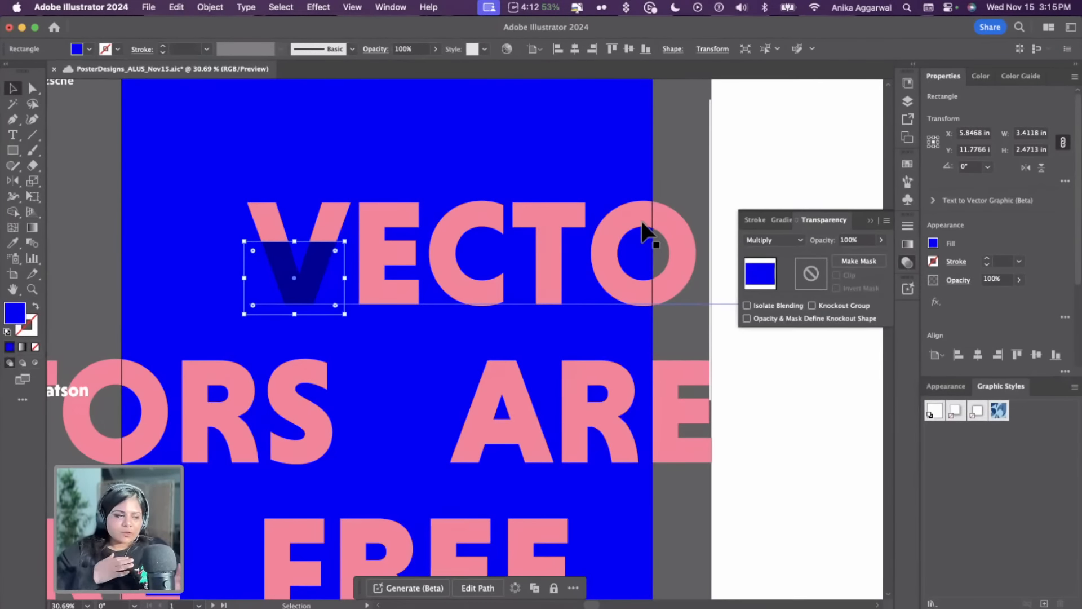
Duplicate the multiplied rectangle onto the E and narrow it to about 3.0 in wide
{"action": "left_click", "coordinate": [79, 226]}
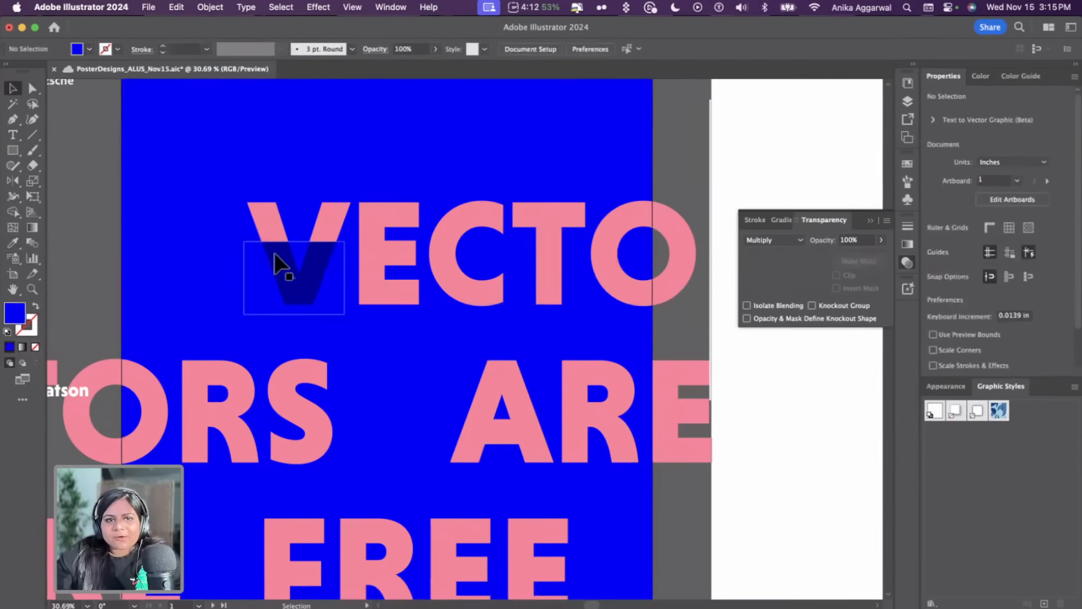
{"action": "left_click", "coordinate": [305, 260]}
{"action": "left_click_drag", "start_coordinate": [306, 264], "coordinate": [398, 294]}
{"action": "scroll", "coordinate": [493, 289], "scroll_direction": "up", "scroll_amount": 3}
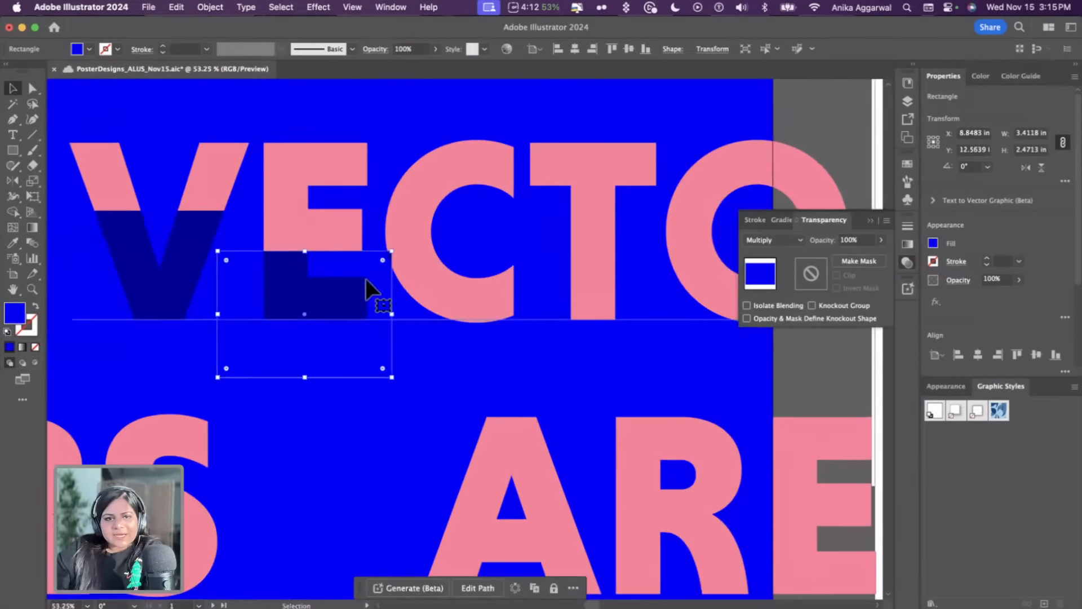
{"action": "scroll", "coordinate": [366, 279], "scroll_direction": "up", "scroll_amount": 3}
{"action": "left_click_drag", "start_coordinate": [416, 340], "coordinate": [383, 338]}
Duplicate the rectangle onto the T, about 1.8 in wide, and stretch it down over the letter's lower half
{"action": "scroll", "coordinate": [323, 268], "scroll_direction": "left", "scroll_amount": 2}
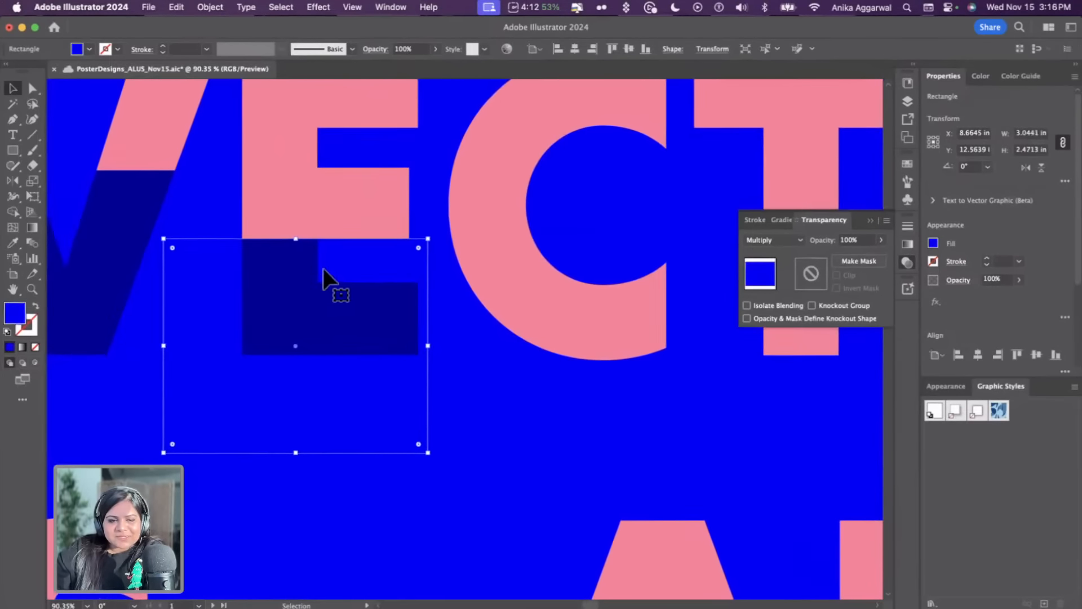
{"action": "scroll", "coordinate": [323, 268], "scroll_direction": "up", "scroll_amount": 4}
{"action": "left_click_drag", "start_coordinate": [296, 260], "coordinate": [299, 259]}
{"action": "scroll", "coordinate": [299, 259], "scroll_direction": "down", "scroll_amount": 10}
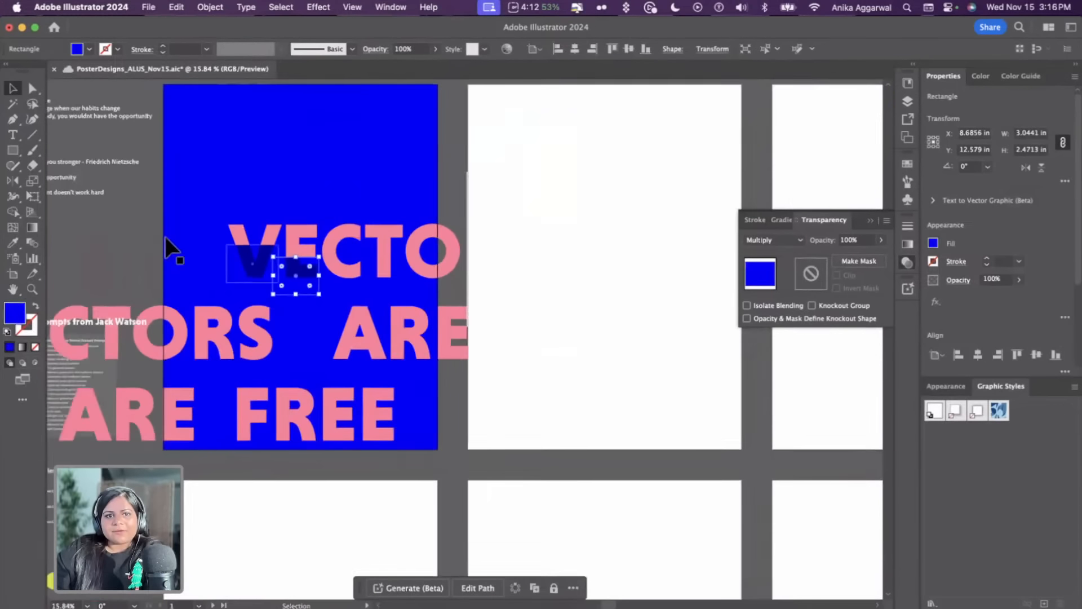
{"action": "left_click", "coordinate": [143, 238]}
{"action": "scroll", "coordinate": [143, 239], "scroll_direction": "left", "scroll_amount": 2}
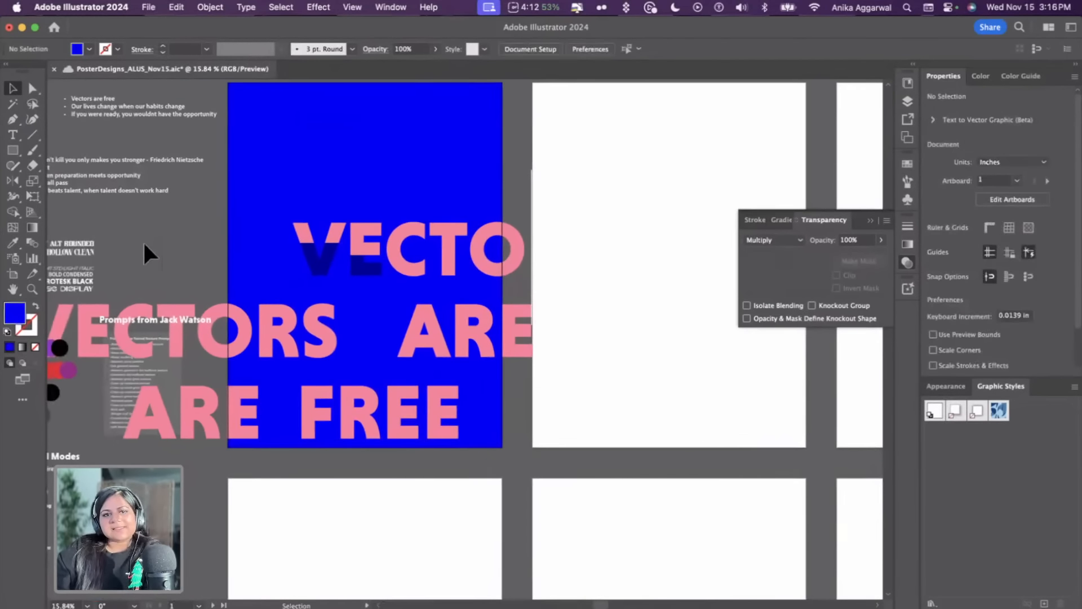
{"action": "left_click", "coordinate": [359, 265]}
{"action": "scroll", "coordinate": [358, 265], "scroll_direction": "up", "scroll_amount": 3}
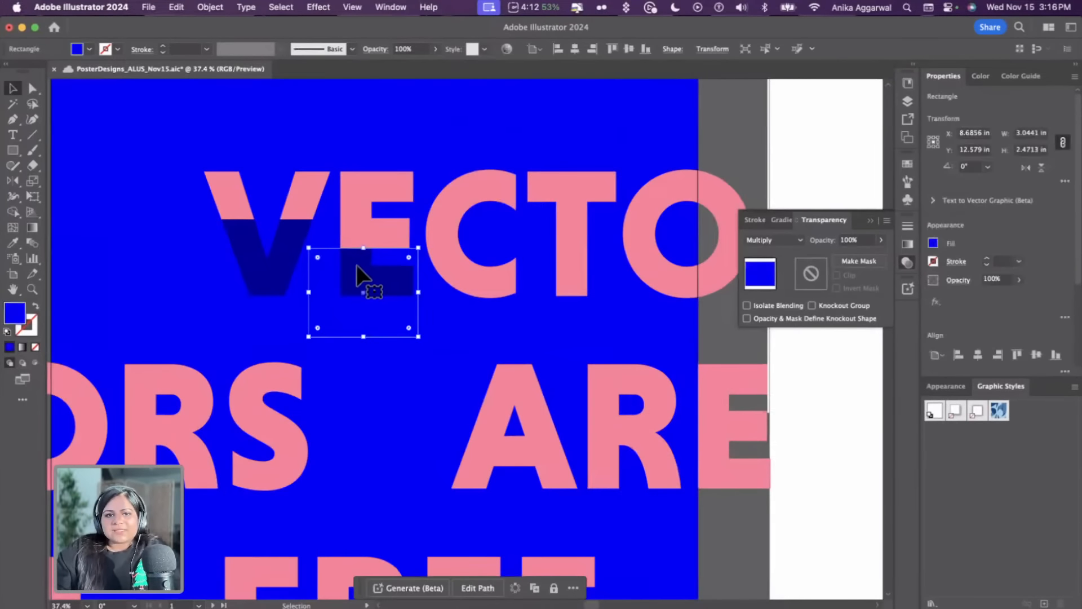
{"action": "left_click_drag", "start_coordinate": [356, 265], "coordinate": [622, 200]}
{"action": "left_click", "coordinate": [783, 406]}
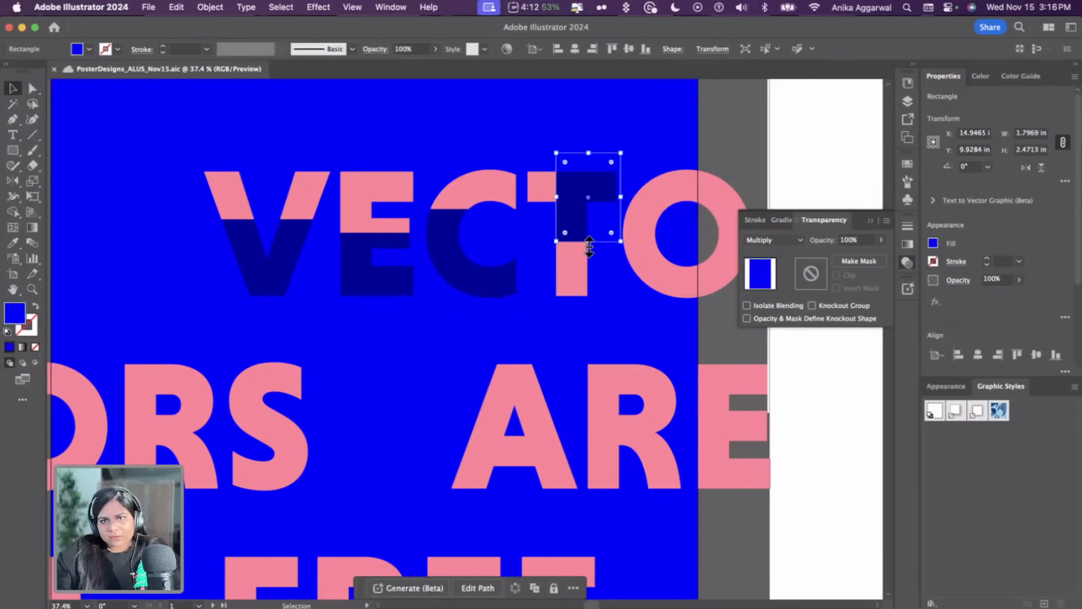
{"action": "left_click_drag", "start_coordinate": [589, 244], "coordinate": [597, 307]}
Add a multiplied rectangle about 2.2 in wide over the O and extend it downward
{"action": "left_click", "coordinate": [708, 331]}
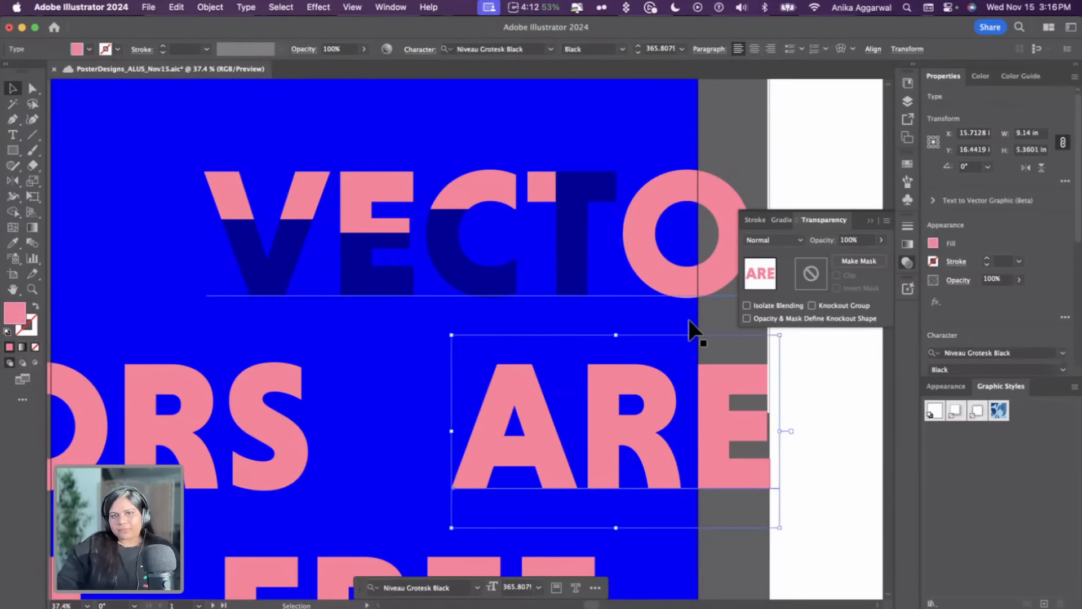
{"action": "scroll", "coordinate": [440, 309], "scroll_direction": "down", "scroll_amount": 5}
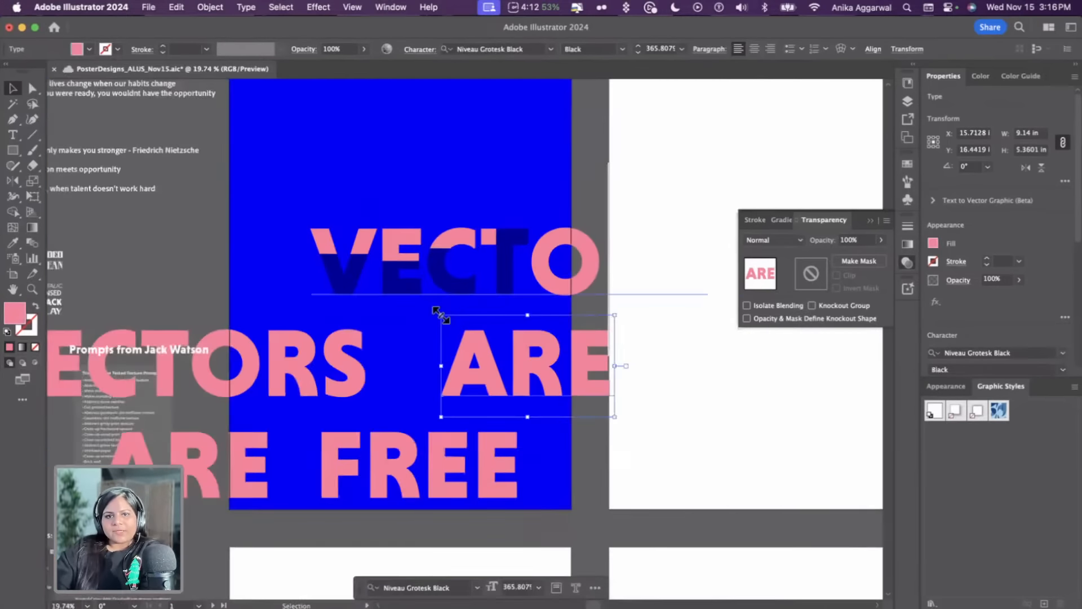
{"action": "scroll", "coordinate": [555, 297], "scroll_direction": "down", "scroll_amount": 1}
{"action": "left_click", "coordinate": [606, 274]}
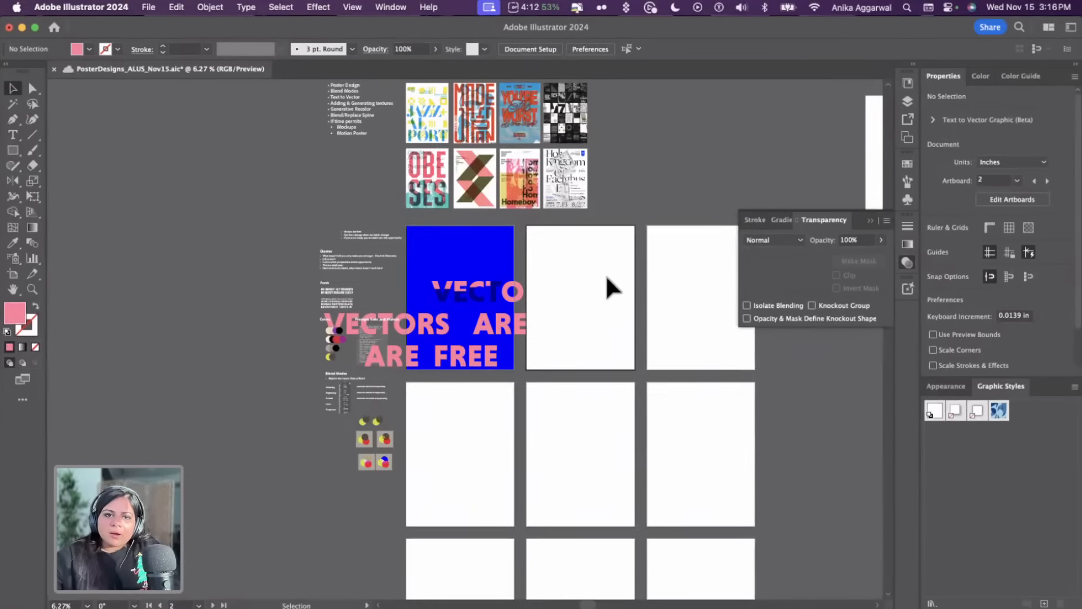
{"action": "scroll", "coordinate": [605, 274], "scroll_direction": "up", "scroll_amount": 5}
{"action": "scroll", "coordinate": [605, 273], "scroll_direction": "left", "scroll_amount": 5}
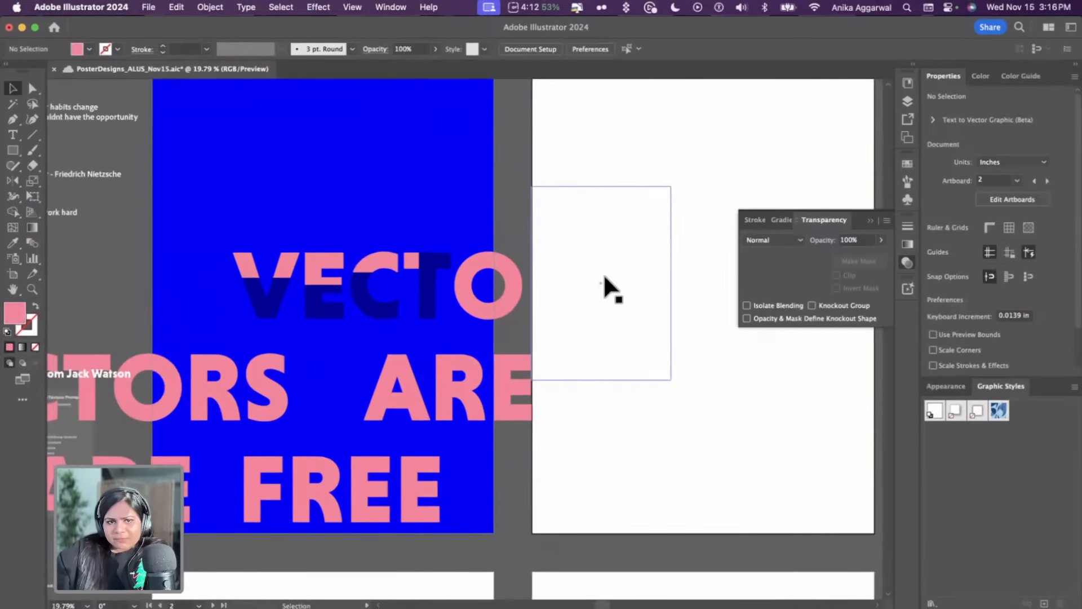
{"action": "left_click_drag", "start_coordinate": [489, 269], "coordinate": [547, 309]}
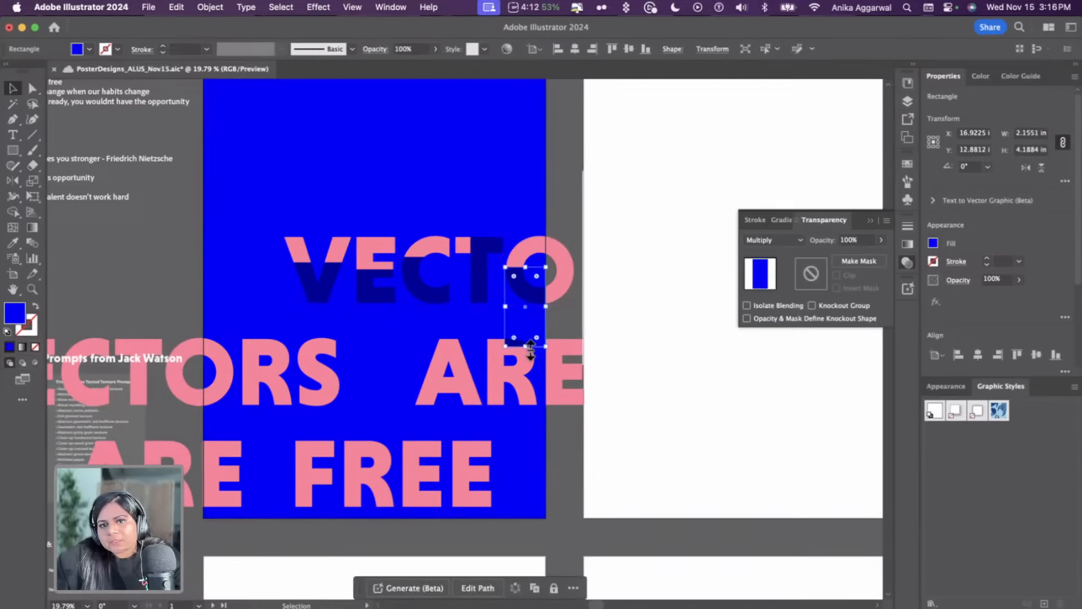
{"action": "left_click_drag", "start_coordinate": [527, 349], "coordinate": [528, 369]}
Switch the document view to Trim View
{"action": "left_click", "coordinate": [587, 293]}
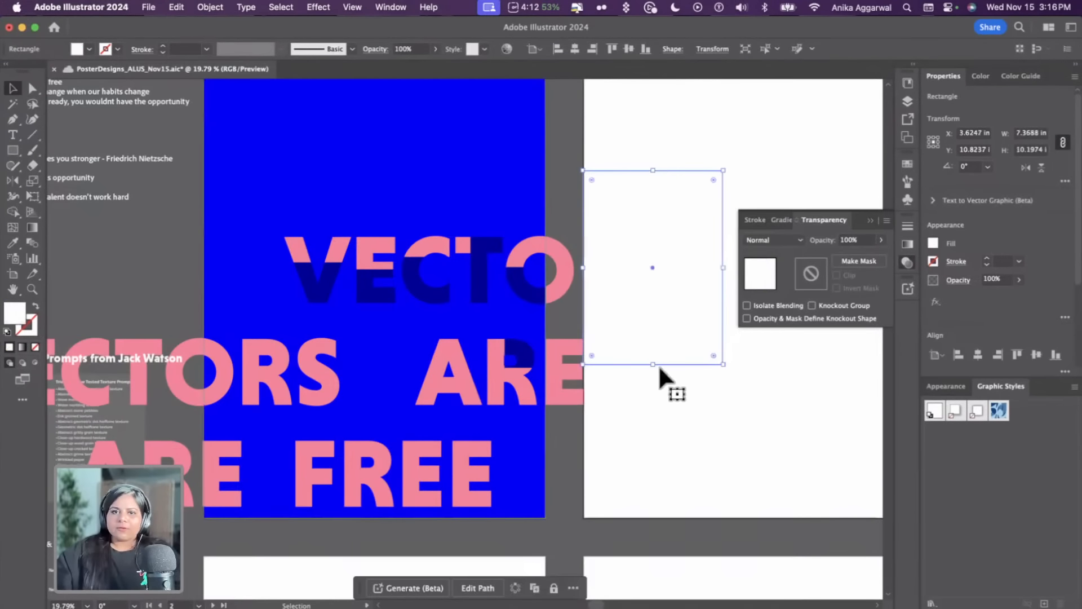
{"action": "left_click", "coordinate": [688, 430]}
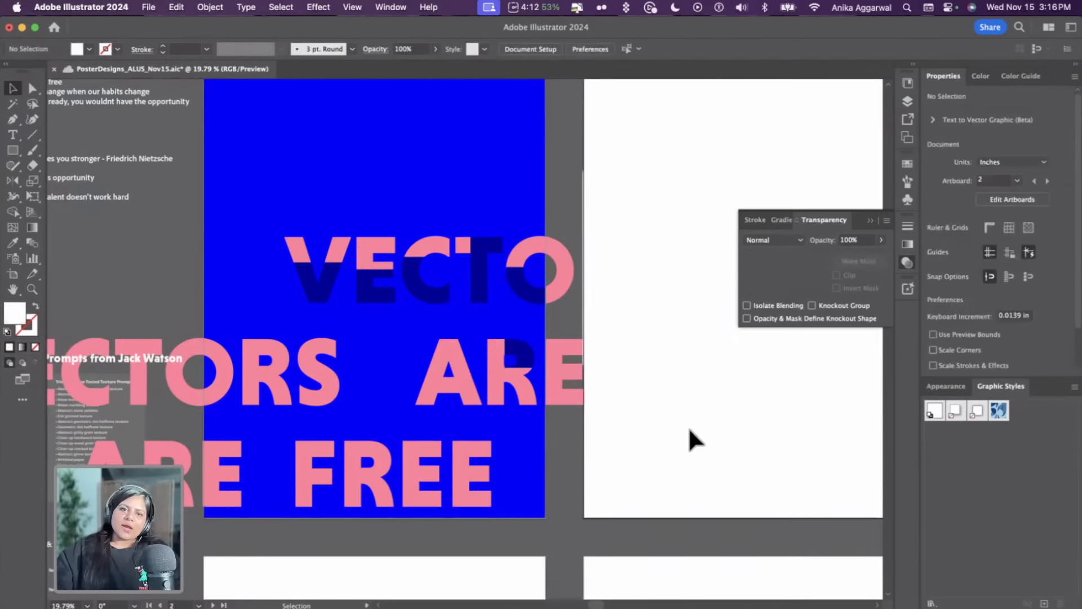
{"action": "left_click", "coordinate": [351, 7]}
{"action": "left_click", "coordinate": [395, 92]}
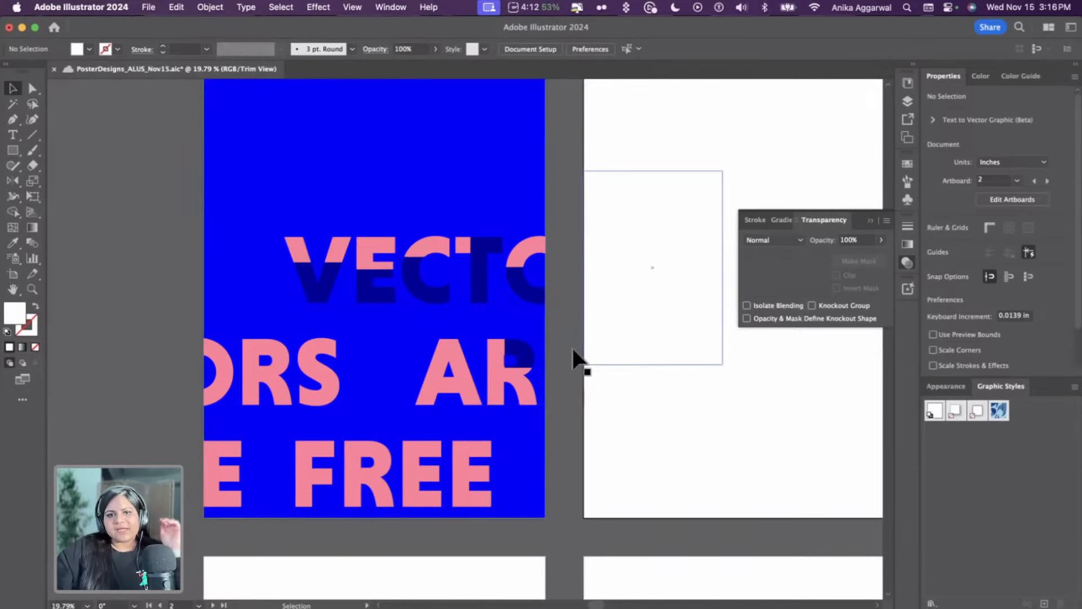
Fine-tune the rectangle over the O to about 5.1 in tall and nudge its left edge to about 2.2 in wide
{"action": "left_click", "coordinate": [523, 364]}
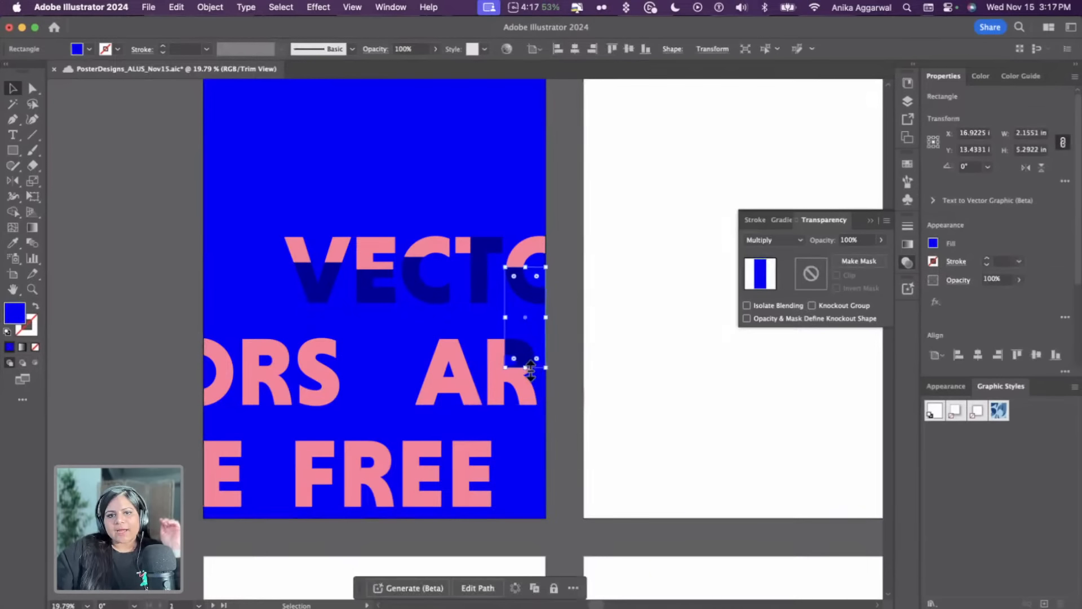
{"action": "mouse_move", "coordinate": [530, 369]}
{"action": "left_mouse_down"}
{"action": "mouse_move", "coordinate": [525, 330]}
{"action": "mouse_move", "coordinate": [528, 365]}
{"action": "left_mouse_up"}
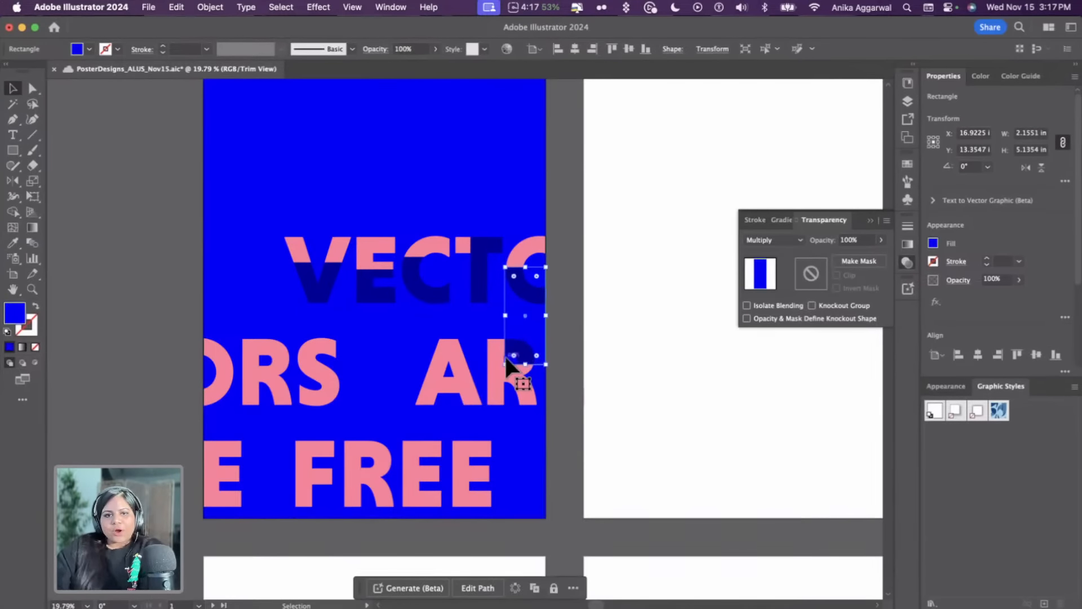
{"action": "scroll", "coordinate": [633, 366], "scroll_direction": "up", "scroll_amount": 3}
{"action": "scroll", "coordinate": [450, 338], "scroll_direction": "up", "scroll_amount": 10}
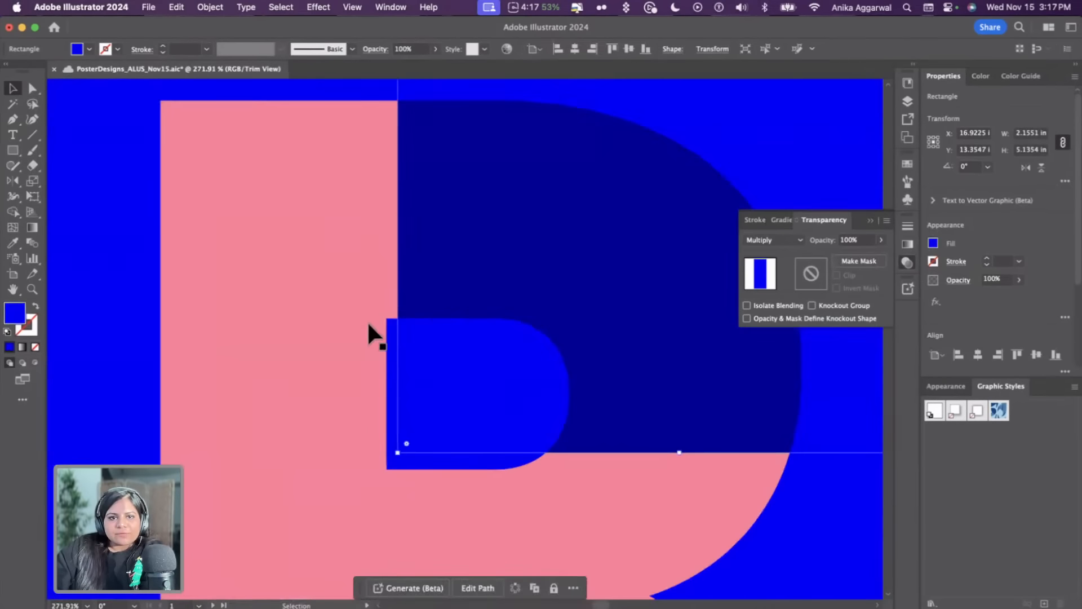
{"action": "scroll", "coordinate": [382, 324], "scroll_direction": "up", "scroll_amount": 5}
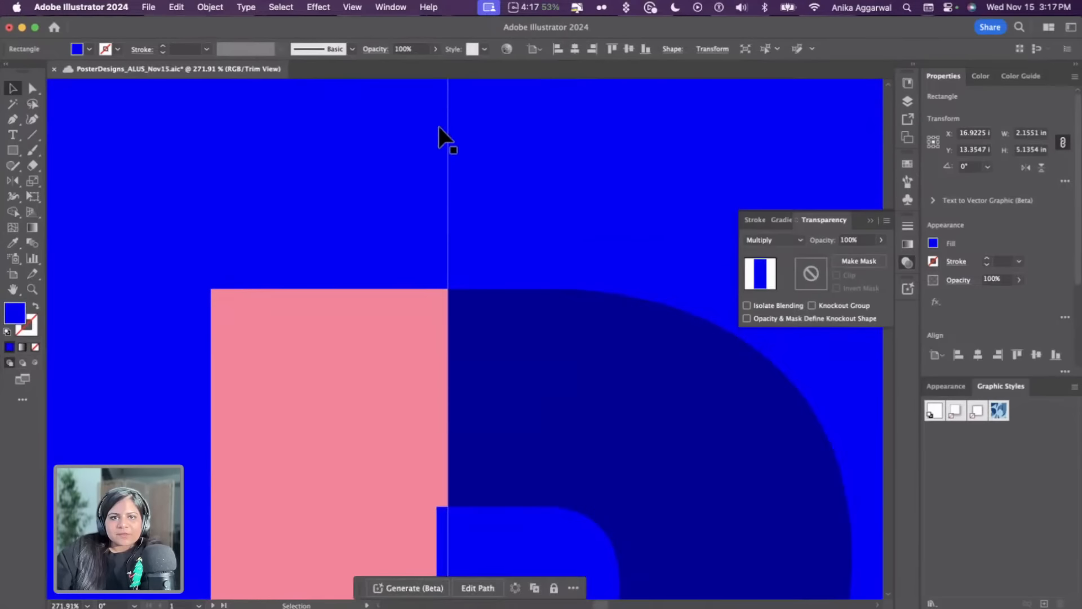
{"action": "scroll", "coordinate": [472, 159], "scroll_direction": "down", "scroll_amount": 4}
{"action": "left_click_drag", "start_coordinate": [483, 115], "coordinate": [478, 113]}
{"action": "scroll", "coordinate": [472, 289], "scroll_direction": "down", "scroll_amount": 7}
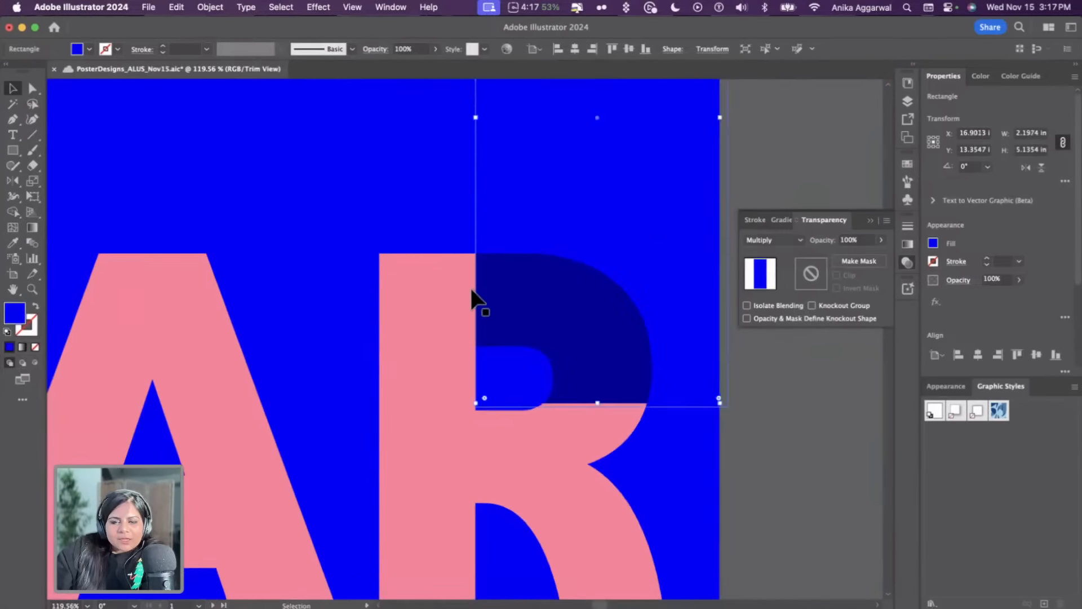
{"action": "left_click", "coordinate": [593, 308]}
{"action": "scroll", "coordinate": [603, 314], "scroll_direction": "left", "scroll_amount": 2}
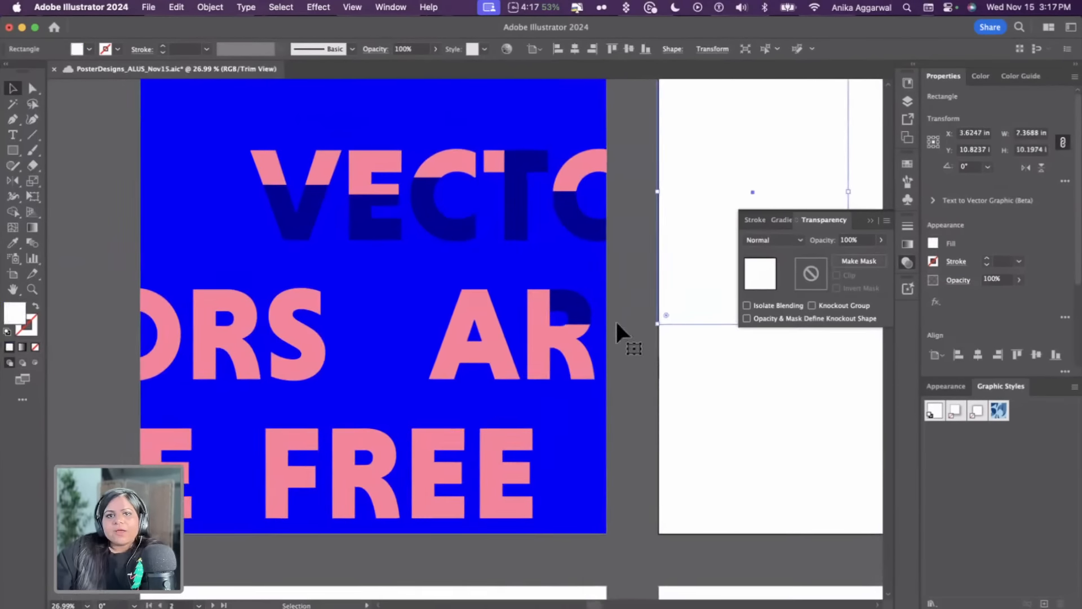
Duplicate a multiplied rectangle about 2.7 in wide onto the O at the start of the second line
{"action": "left_click", "coordinate": [702, 411]}
{"action": "scroll", "coordinate": [699, 413], "scroll_direction": "down", "scroll_amount": 4}
{"action": "scroll", "coordinate": [688, 409], "scroll_direction": "up", "scroll_amount": 2}
{"action": "scroll", "coordinate": [532, 289], "scroll_direction": "up", "scroll_amount": 1}
{"action": "left_click", "coordinate": [535, 262]}
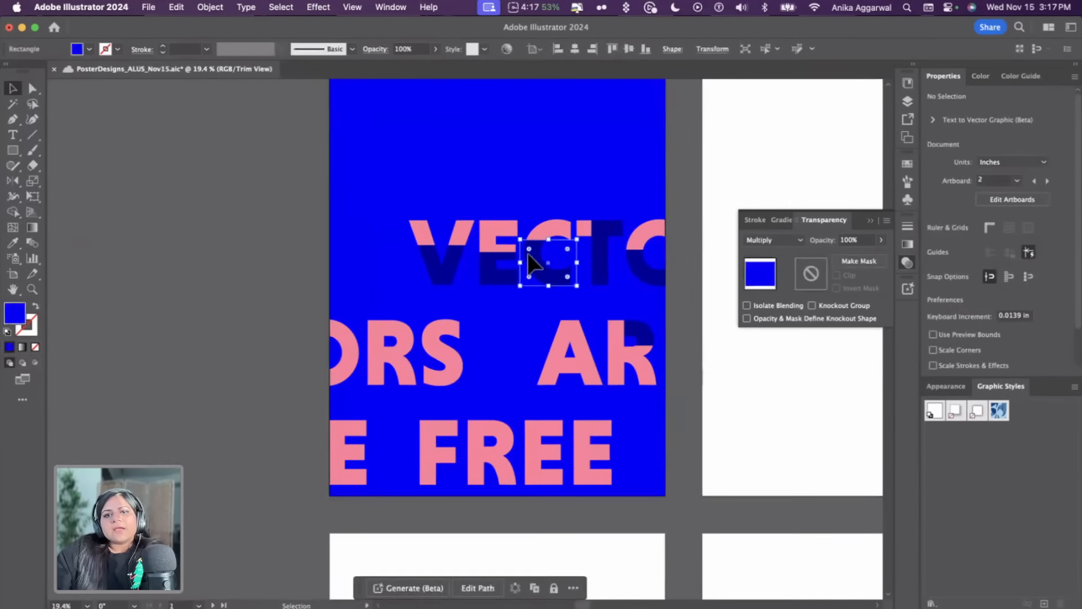
{"action": "left_click_drag", "start_coordinate": [550, 240], "coordinate": [549, 263]}
{"action": "left_click", "coordinate": [703, 399]}
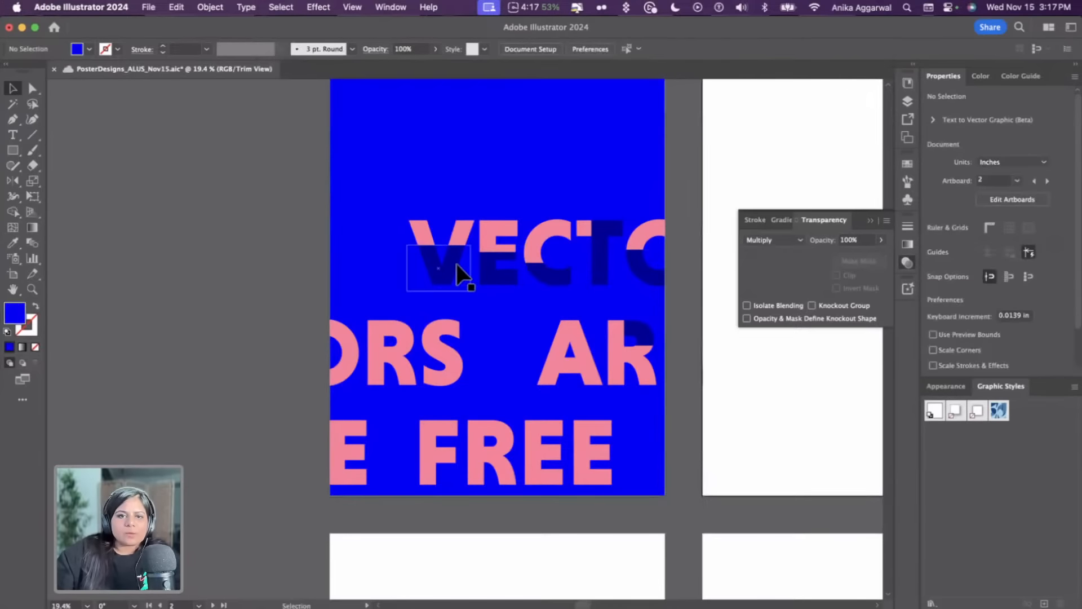
{"action": "left_click_drag", "start_coordinate": [455, 263], "coordinate": [392, 380]}
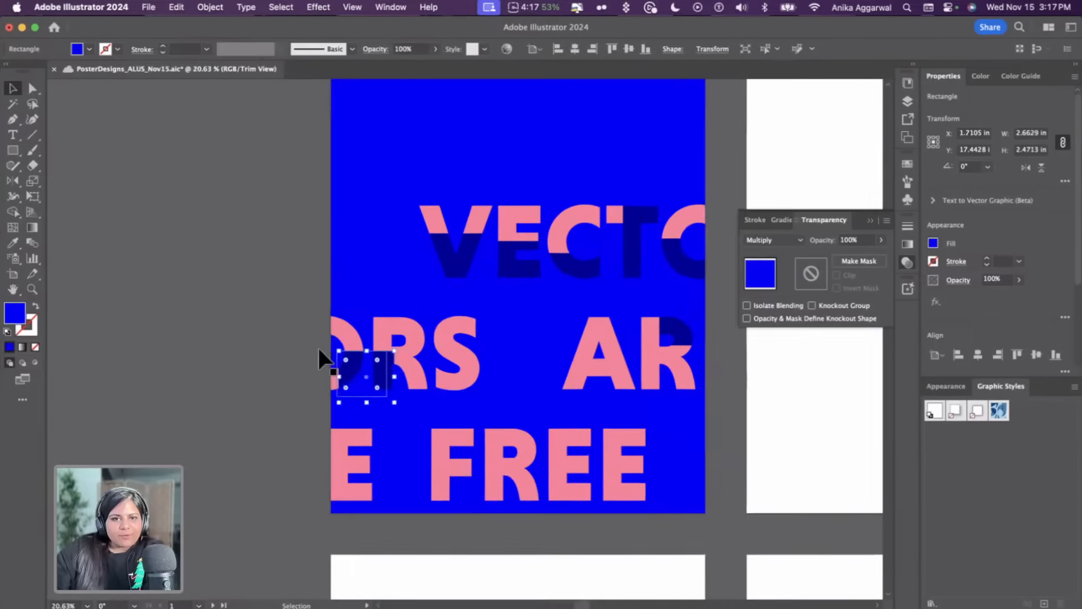
Add an anchor point to the middle of that rectangle's top edge and pull it up into a peak
{"action": "scroll", "coordinate": [319, 347], "scroll_direction": "up", "scroll_amount": 6}
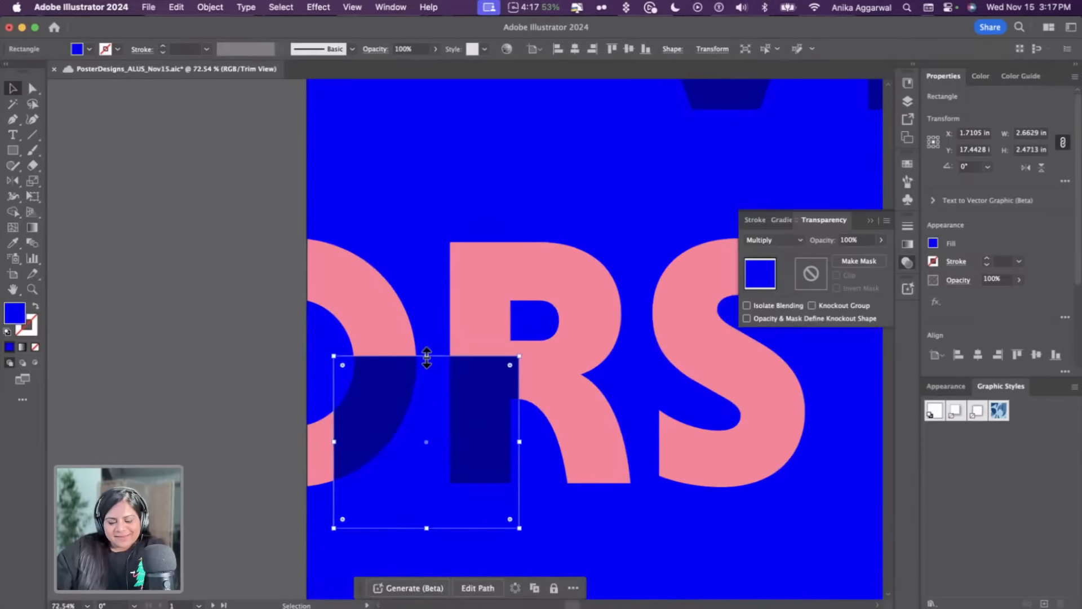
{"action": "key", "text": "p"}
{"action": "left_click", "coordinate": [430, 356]}
{"action": "key", "text": "a"}
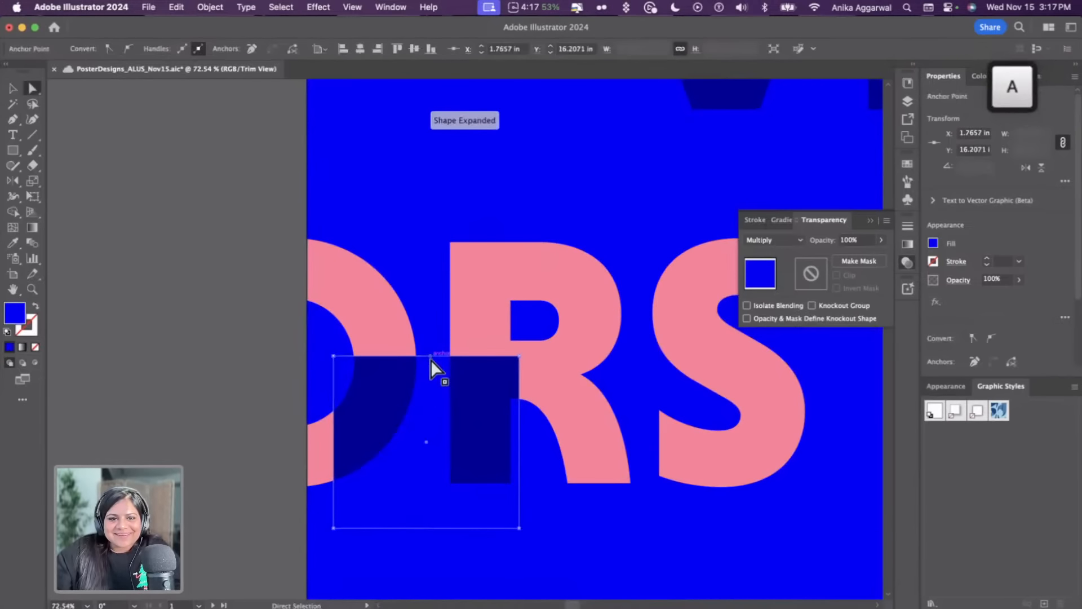
{"action": "left_click_drag", "start_coordinate": [431, 356], "coordinate": [449, 190]}
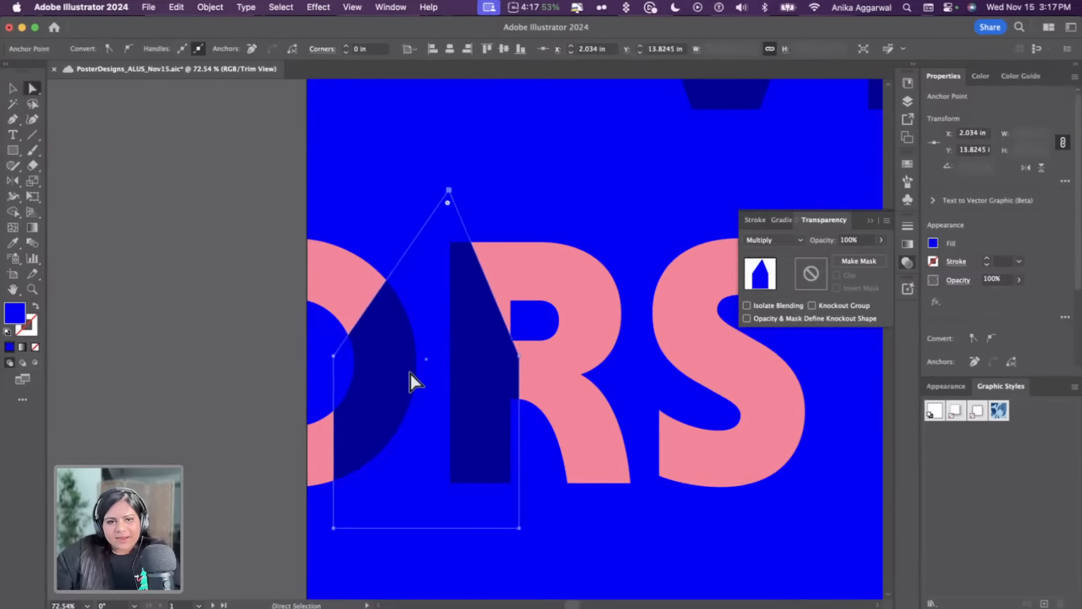
Add another anchor on the slanted edge and adjust the shape's right-side points to follow the R's stem
{"action": "key", "text": "p"}
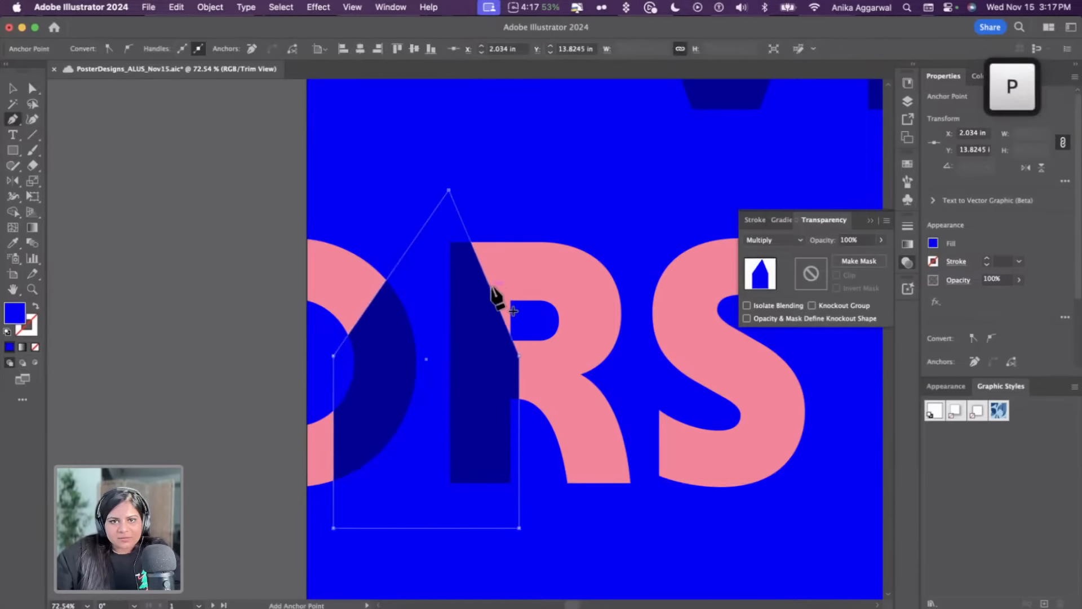
{"action": "left_click", "coordinate": [490, 289]}
{"action": "key", "text": "a"}
{"action": "left_click_drag", "start_coordinate": [491, 292], "coordinate": [502, 212]}
{"action": "left_click_drag", "start_coordinate": [519, 355], "coordinate": [510, 341]}
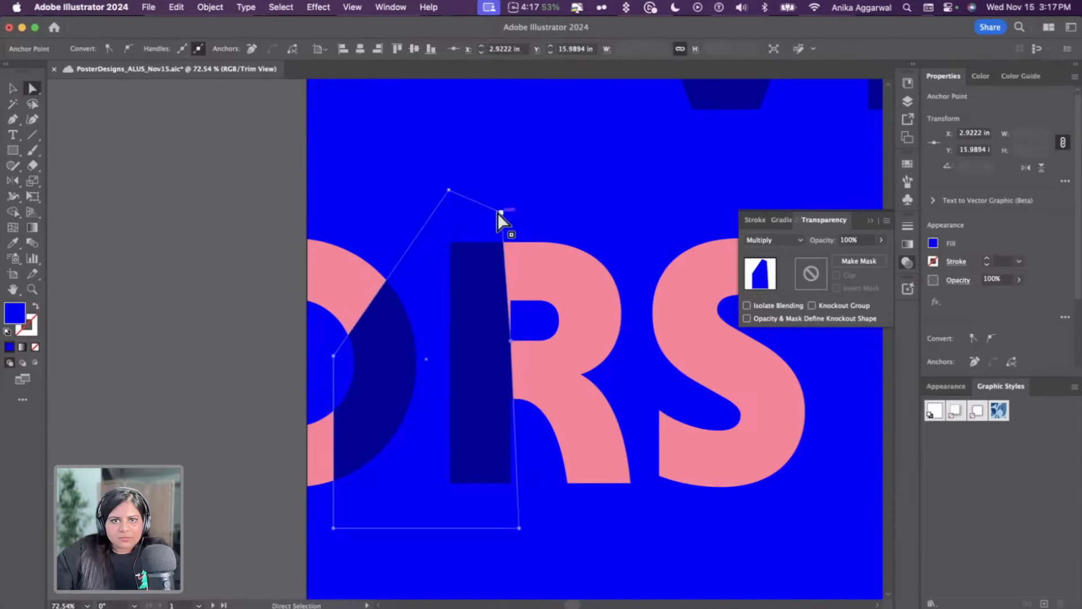
{"action": "left_click_drag", "start_coordinate": [501, 214], "coordinate": [511, 215]}
{"action": "key", "text": "shift"}
{"action": "left_click_drag", "start_coordinate": [515, 525], "coordinate": [512, 524]}
{"action": "key", "text": "v"}
{"action": "left_click", "coordinate": [545, 538]}
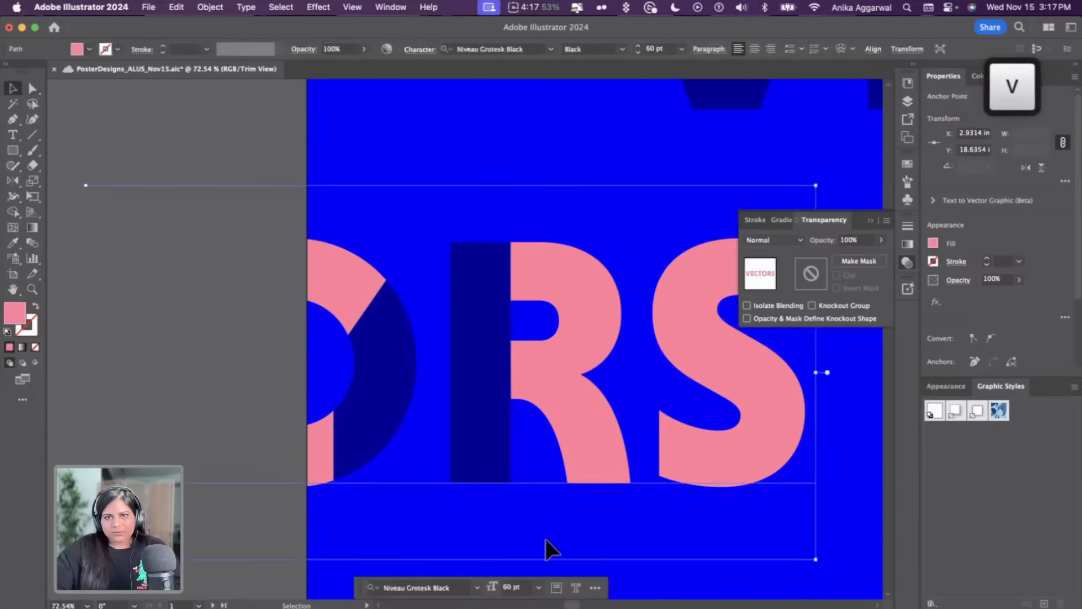
Try filling the VECTORS text with a magenta swatch, then undo it
{"action": "scroll", "coordinate": [555, 522], "scroll_direction": "down", "scroll_amount": 5}
{"action": "scroll", "coordinate": [557, 525], "scroll_direction": "down", "scroll_amount": 6}
{"action": "left_click", "coordinate": [627, 436]}
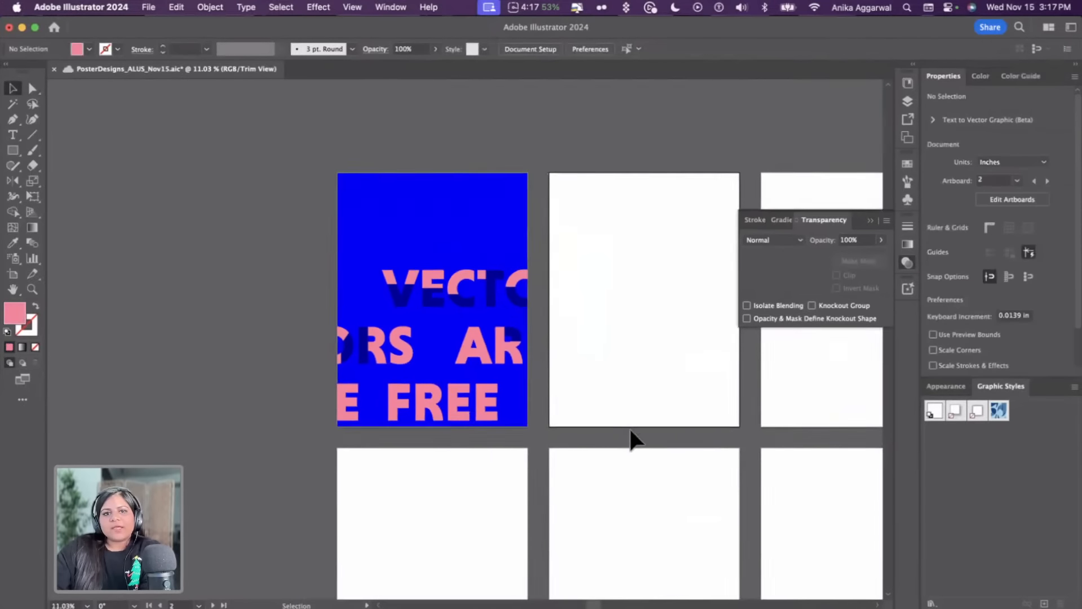
{"action": "scroll", "coordinate": [618, 416], "scroll_direction": "down", "scroll_amount": 1}
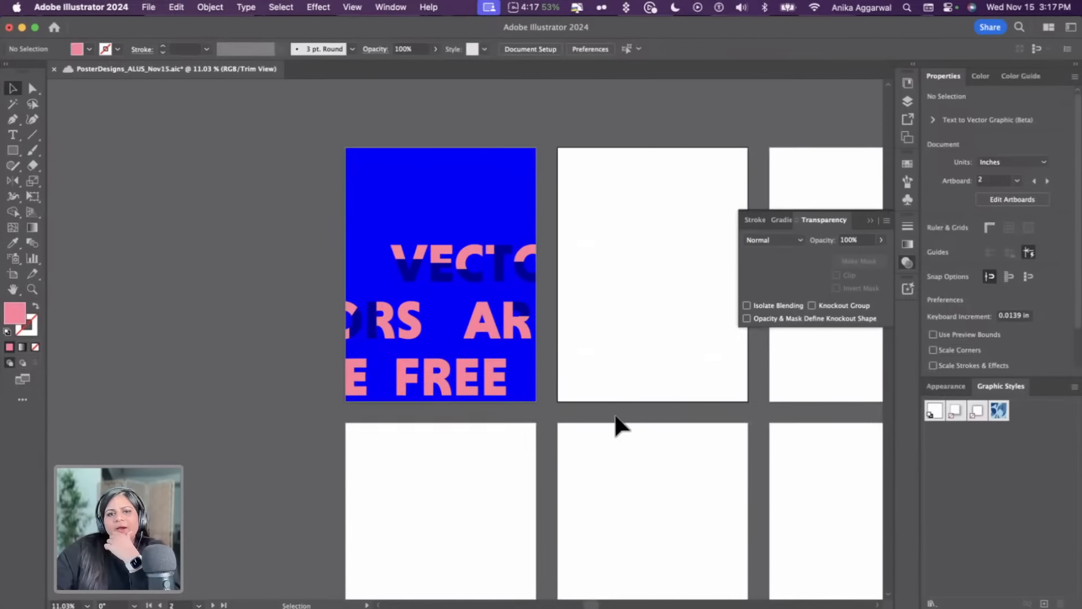
{"action": "left_click", "coordinate": [479, 332]}
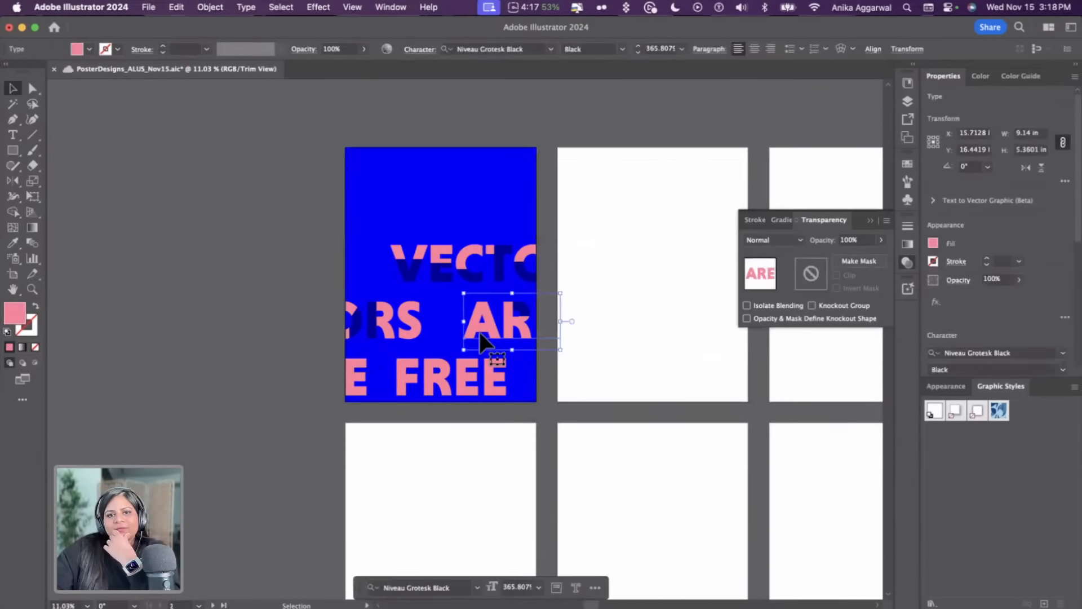
{"action": "left_click", "coordinate": [454, 257]}
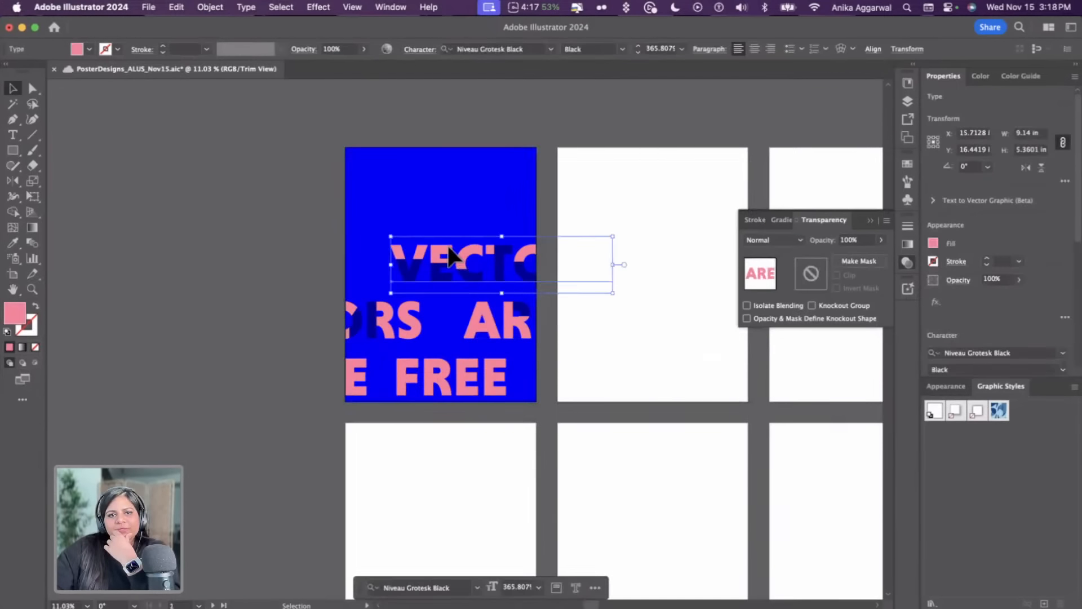
{"action": "left_click", "coordinate": [932, 243]}
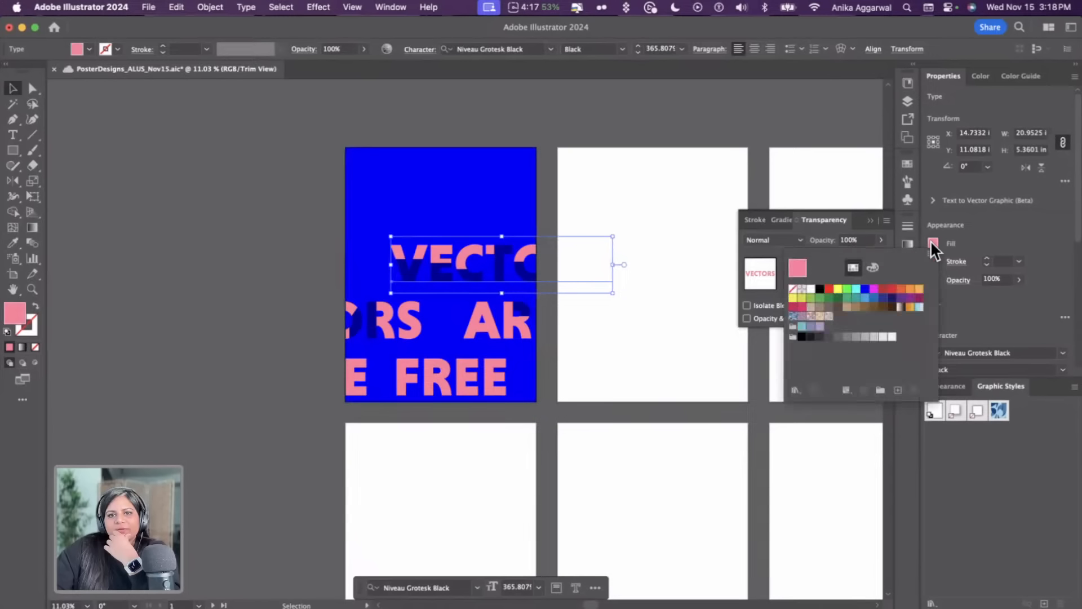
{"action": "left_click", "coordinate": [874, 290]}
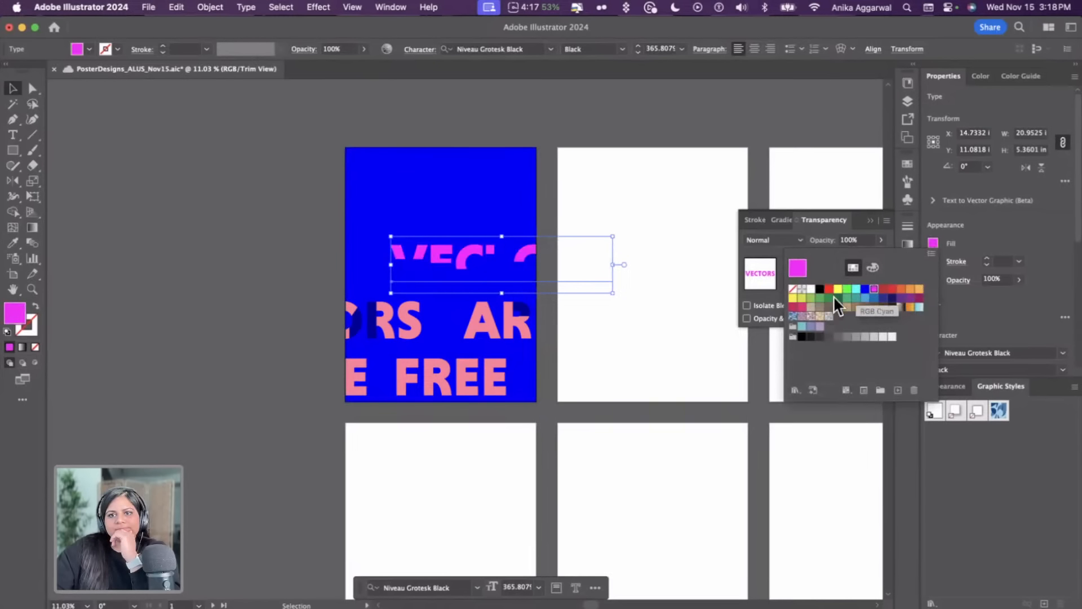
{"action": "key", "text": "super+z"}
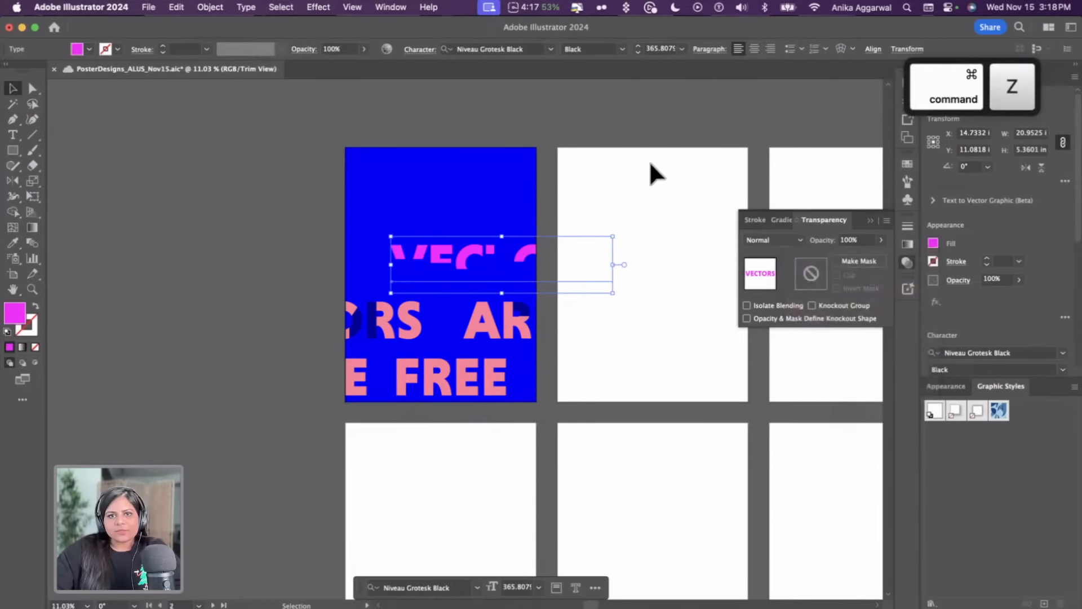
{"action": "key", "text": "super+z"}
Set the VECTORS text fill to the lighter pink FF92AC in the Color Picker
{"action": "double_click", "coordinate": [15, 312]}
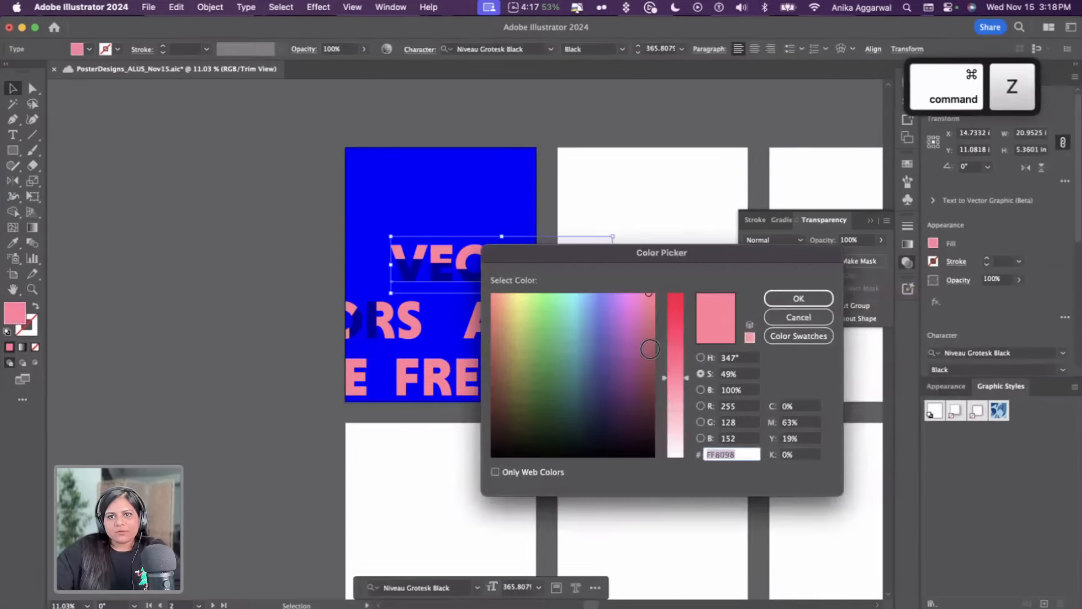
{"action": "left_click_drag", "start_coordinate": [648, 249], "coordinate": [719, 183]}
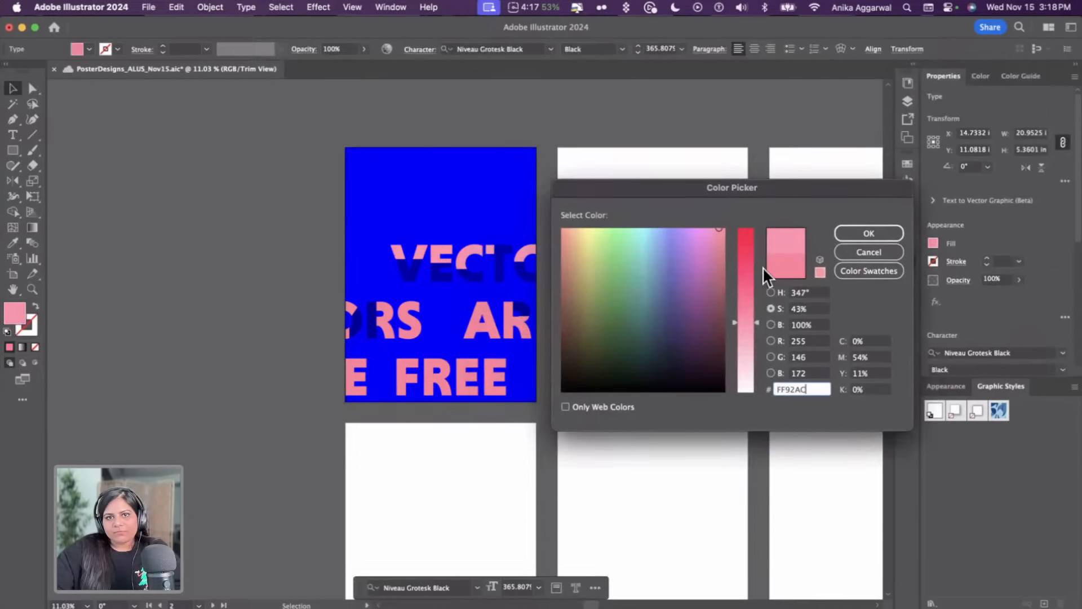
{"action": "mouse_move", "coordinate": [749, 339]}
{"action": "left_mouse_down"}
{"action": "mouse_move", "coordinate": [748, 351]}
{"action": "mouse_move", "coordinate": [746, 242]}
{"action": "mouse_move", "coordinate": [755, 337]}
{"action": "left_mouse_up"}
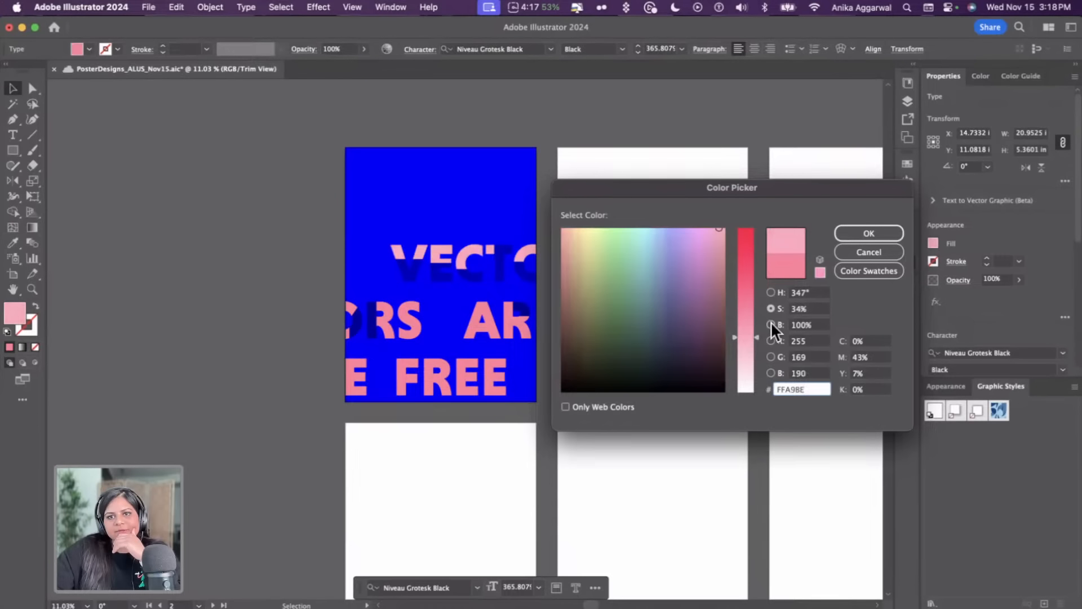
{"action": "left_click", "coordinate": [770, 324]}
{"action": "left_click_drag", "start_coordinate": [746, 299], "coordinate": [779, 221]}
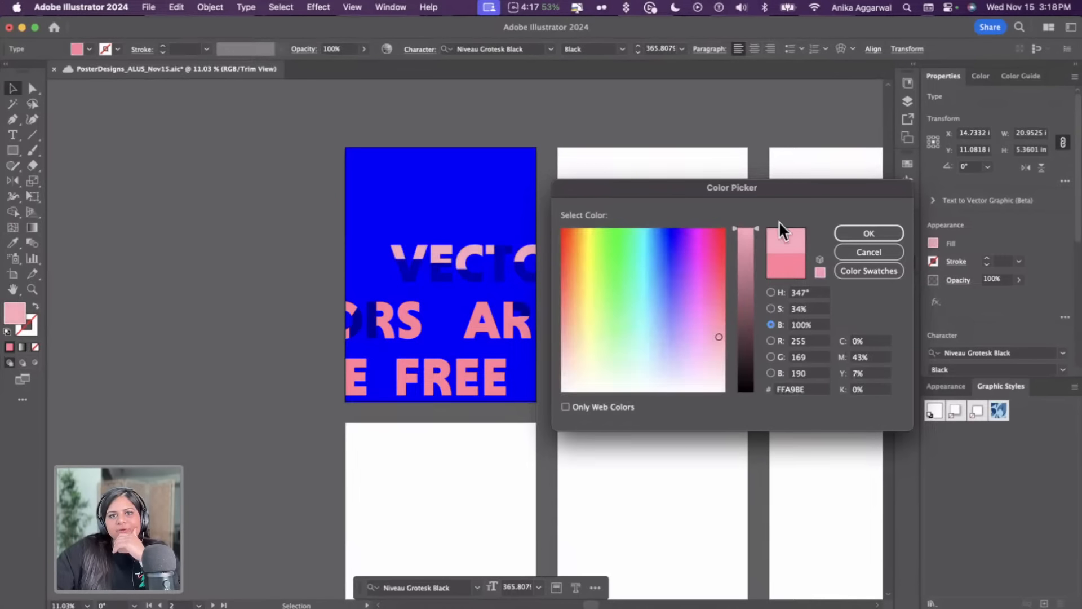
{"action": "left_click", "coordinate": [770, 309]}
{"action": "left_click_drag", "start_coordinate": [749, 320], "coordinate": [747, 319]}
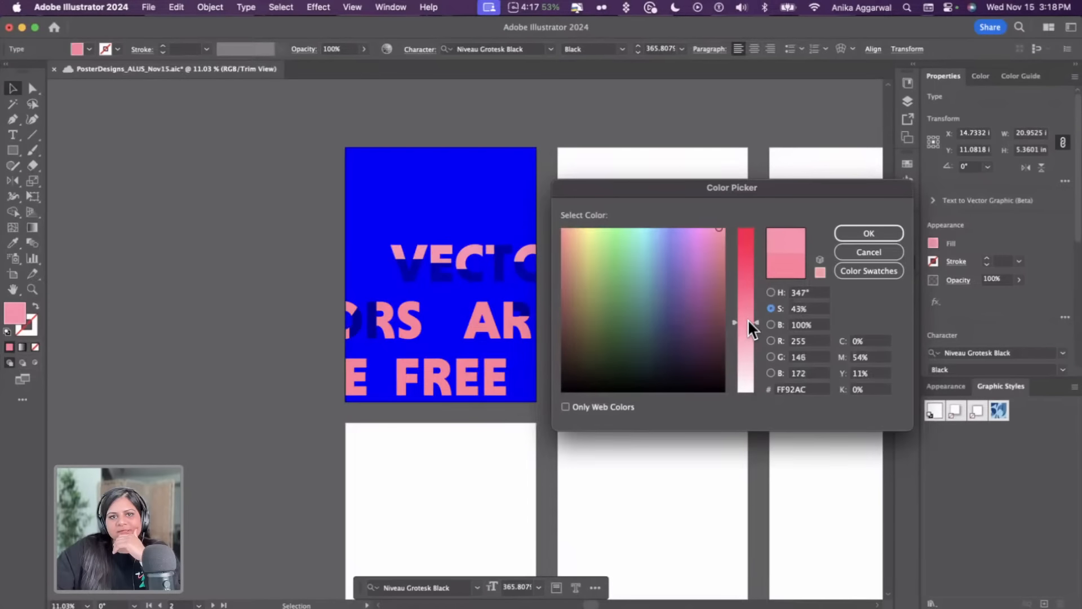
{"action": "left_click", "coordinate": [839, 231]}
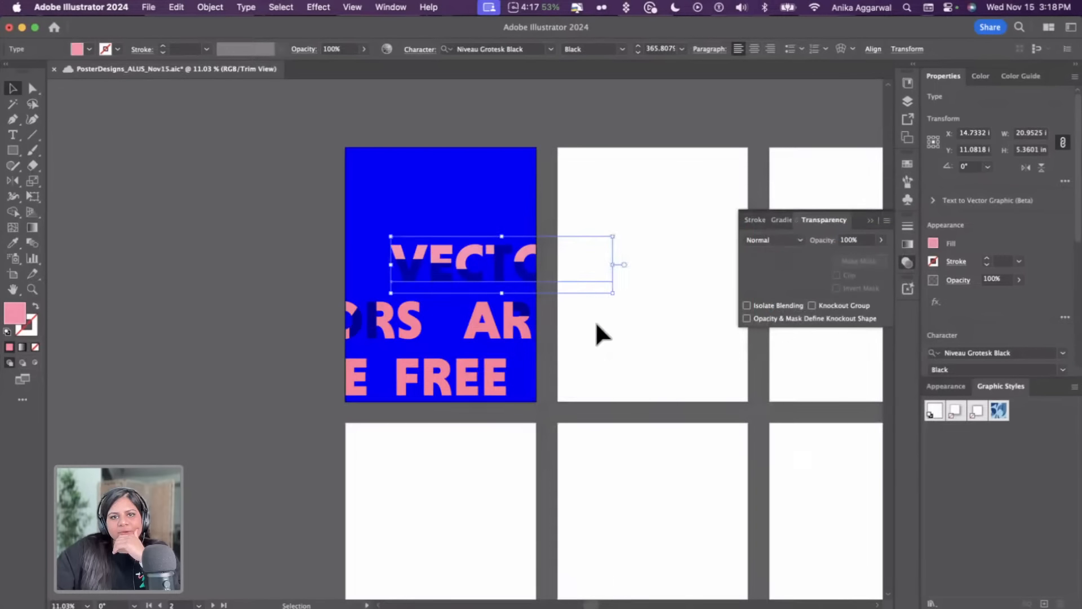
{"action": "left_click", "coordinate": [596, 321]}
{"action": "key", "text": "i"}
{"action": "left_click", "coordinate": [471, 235]}
{"action": "key", "text": "alt"}
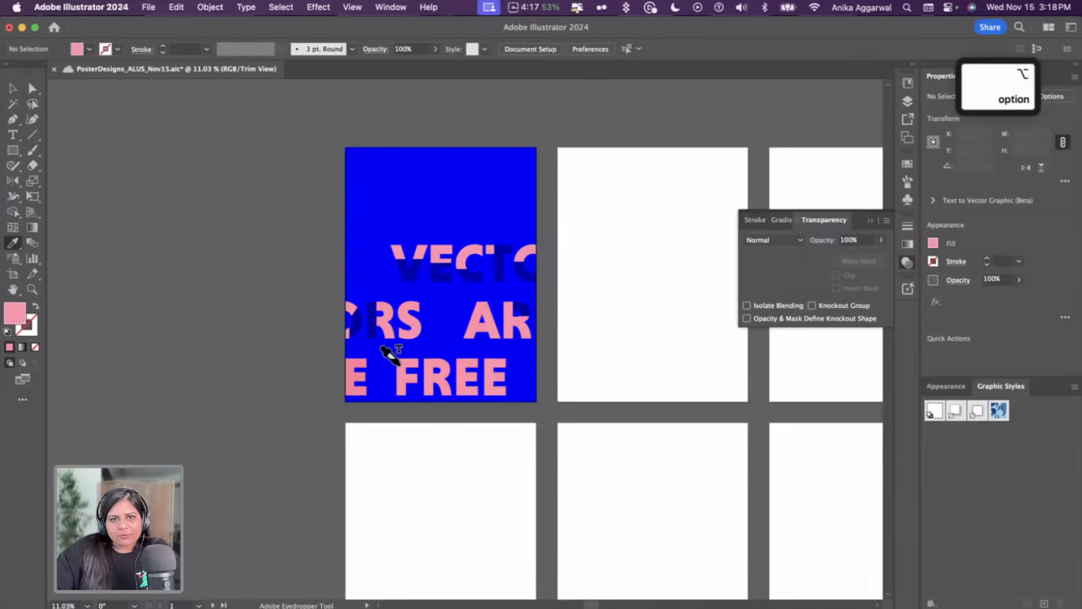
{"action": "key", "text": "v"}
{"action": "left_click", "coordinate": [598, 337]}
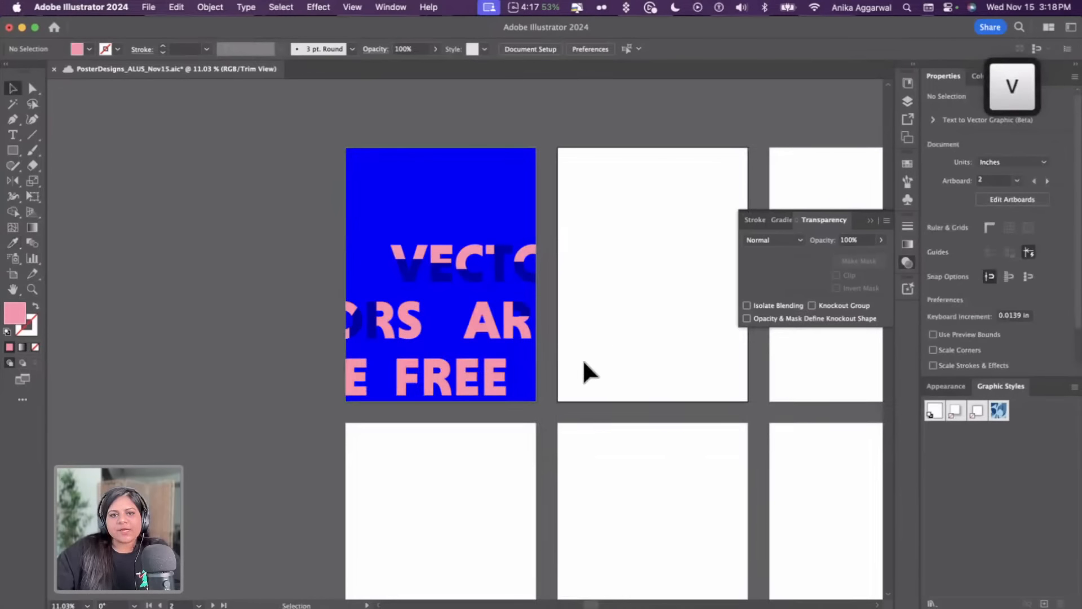
Duplicate the peaked shape onto the F of FREE and shorten its bottom edge to the letter
{"action": "scroll", "coordinate": [393, 336], "scroll_direction": "up", "scroll_amount": 5}
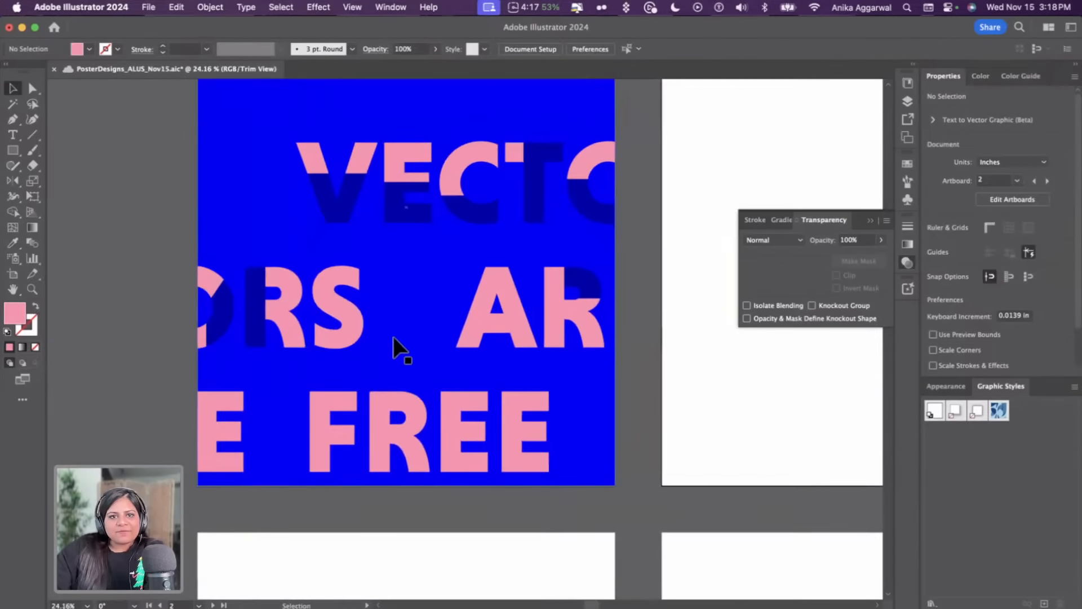
{"action": "scroll", "coordinate": [394, 337], "scroll_direction": "down", "scroll_amount": 4}
{"action": "scroll", "coordinate": [394, 326], "scroll_direction": "up", "scroll_amount": 3}
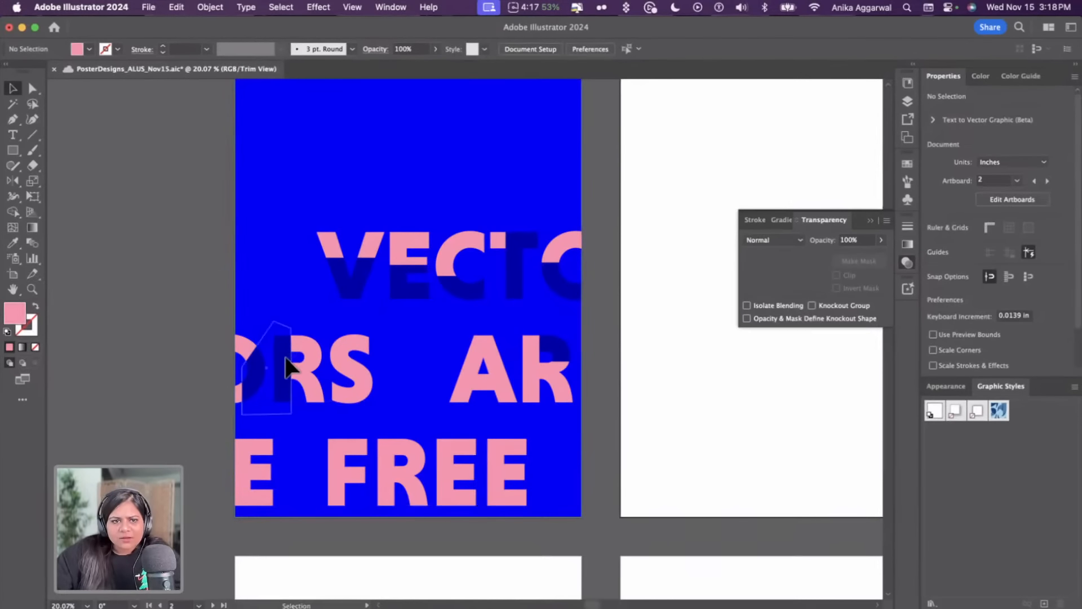
{"action": "left_click_drag", "start_coordinate": [288, 367], "coordinate": [366, 510]}
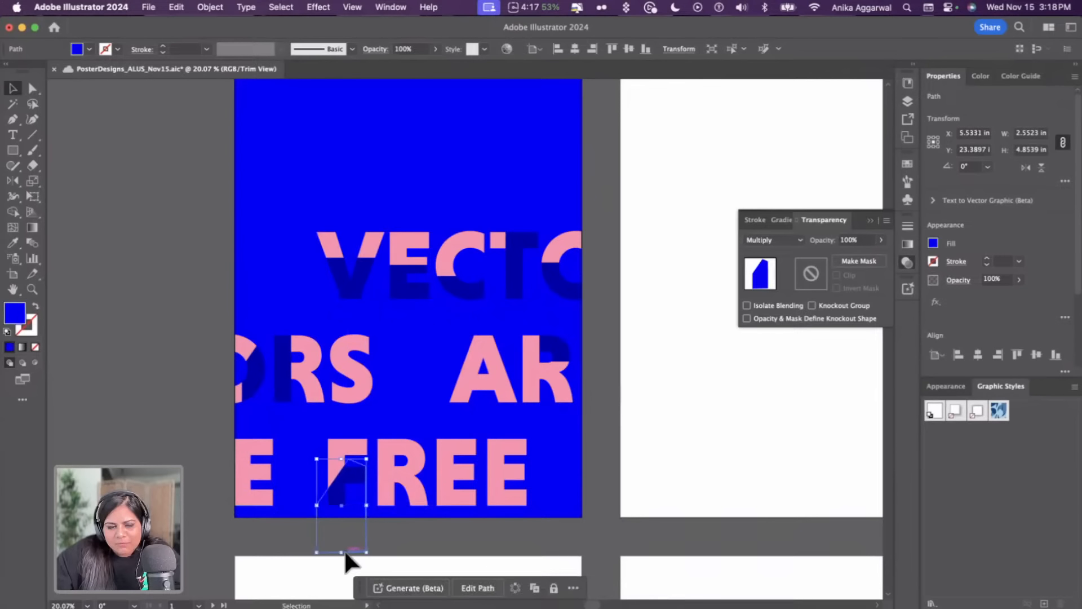
{"action": "left_click_drag", "start_coordinate": [347, 554], "coordinate": [348, 507]}
Duplicate a multiplied rectangle onto the last E of FREE
{"action": "left_click", "coordinate": [398, 463]}
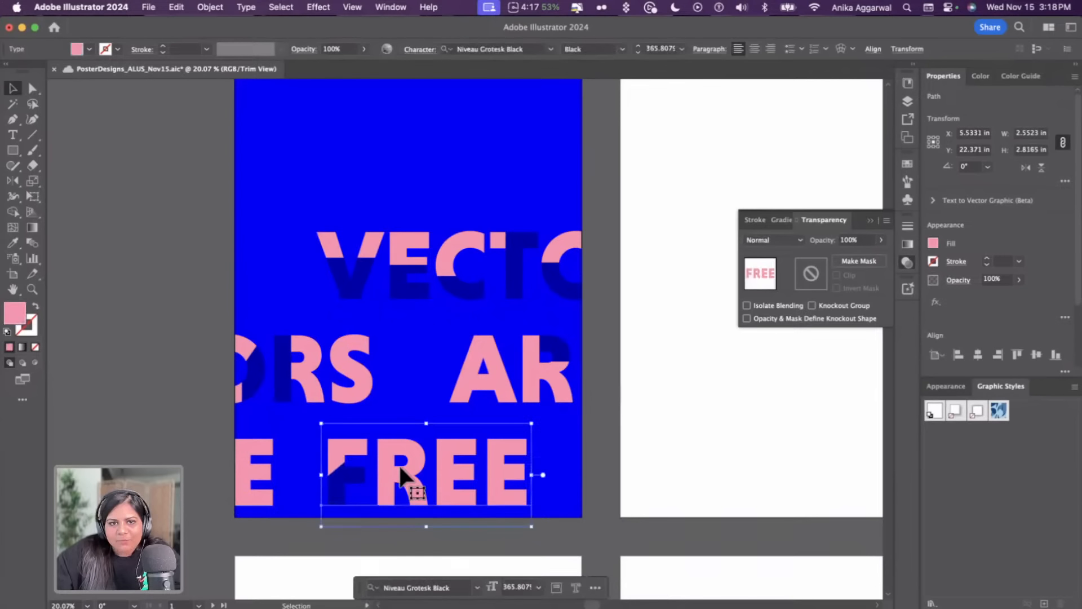
{"action": "left_click", "coordinate": [414, 276]}
{"action": "left_click_drag", "start_coordinate": [414, 276], "coordinate": [498, 445]}
{"action": "scroll", "coordinate": [514, 471], "scroll_direction": "up", "scroll_amount": 10}
{"action": "scroll", "coordinate": [501, 445], "scroll_direction": "down", "scroll_amount": 10}
{"action": "left_click", "coordinate": [617, 430]}
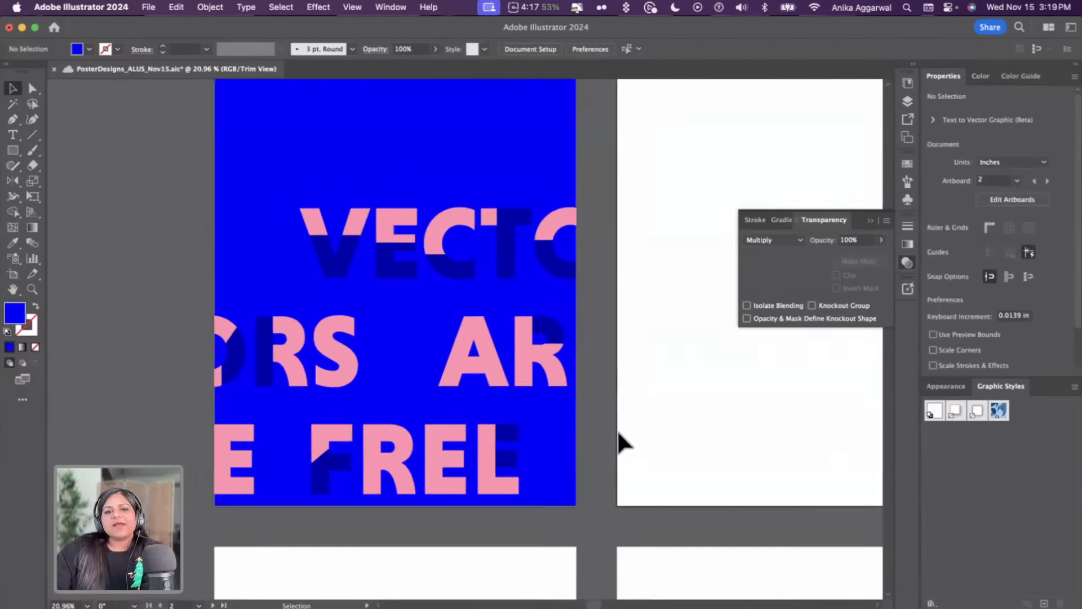
Switch the document view back to Preview mode
{"action": "scroll", "coordinate": [617, 429], "scroll_direction": "down", "scroll_amount": 3}
{"action": "left_click", "coordinate": [555, 449]}
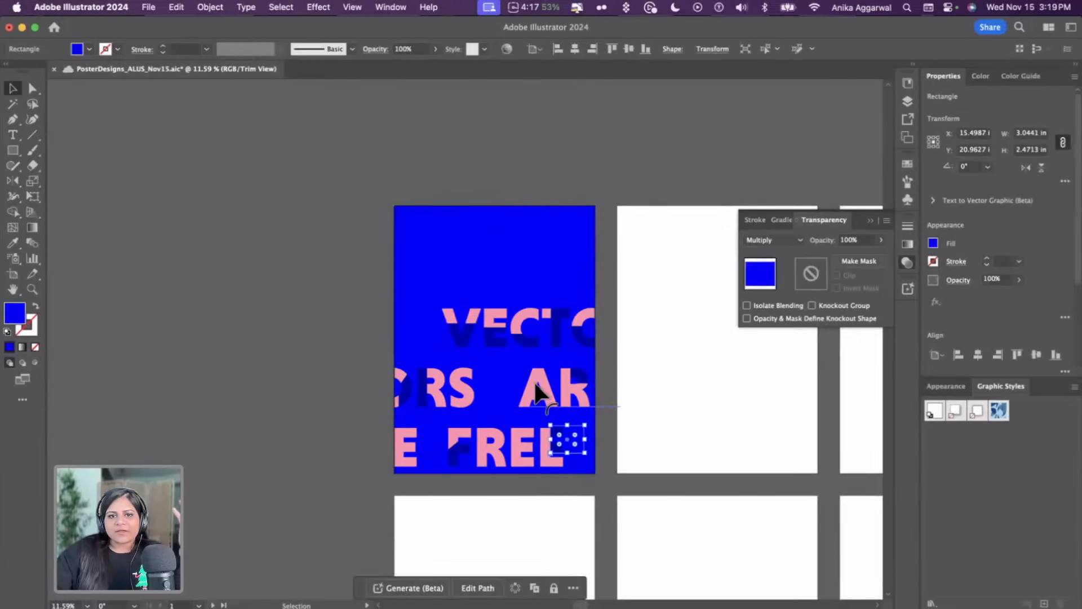
{"action": "left_click", "coordinate": [355, 8]}
{"action": "left_click", "coordinate": [374, 88]}
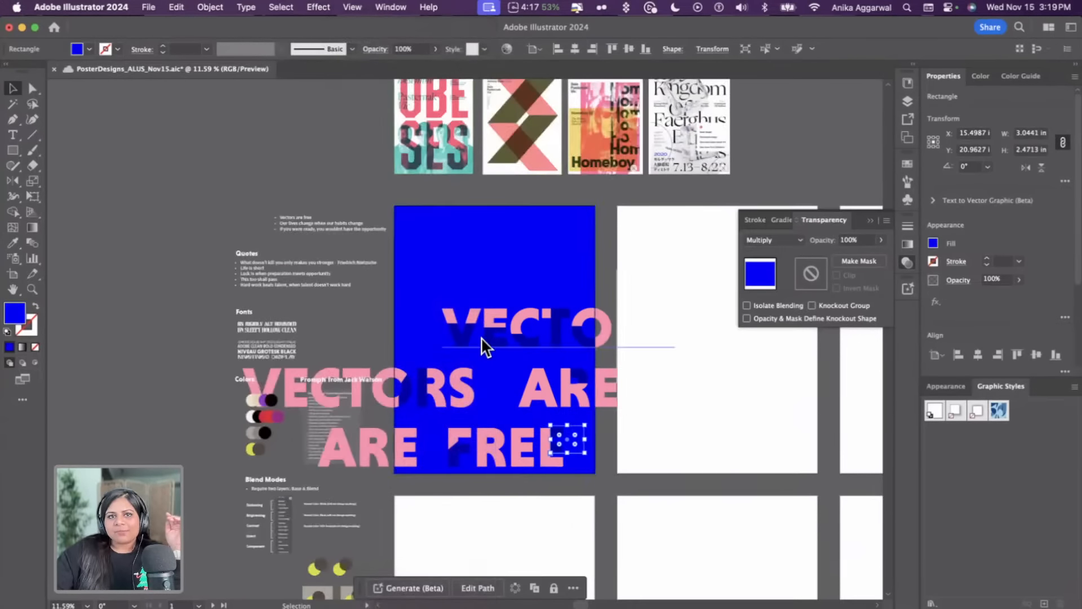
Browse the reference poster designs placed above the artboard
{"action": "scroll", "coordinate": [483, 360], "scroll_direction": "up", "scroll_amount": 3}
{"action": "scroll", "coordinate": [417, 203], "scroll_direction": "up", "scroll_amount": 5}
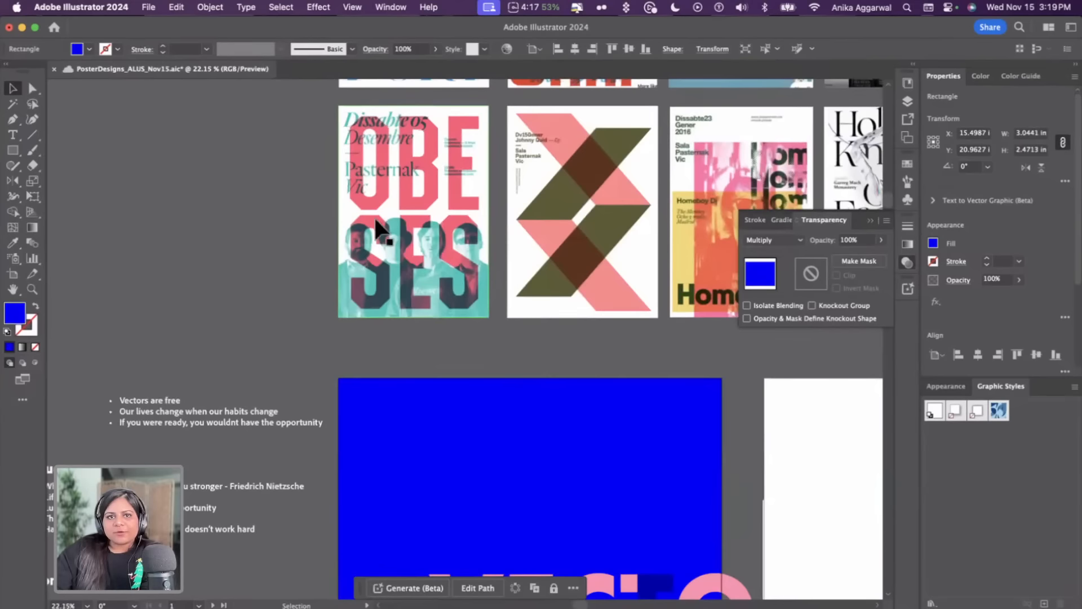
{"action": "scroll", "coordinate": [388, 236], "scroll_direction": "up", "scroll_amount": 5}
{"action": "scroll", "coordinate": [388, 235], "scroll_direction": "right", "scroll_amount": 2}
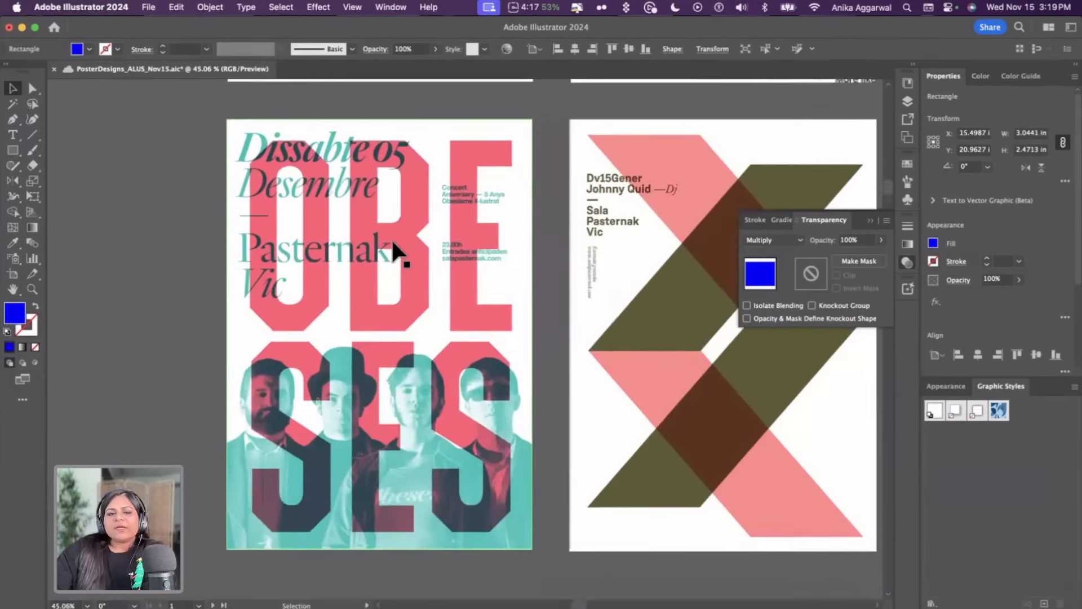
{"action": "scroll", "coordinate": [393, 248], "scroll_direction": "down", "scroll_amount": 3}
{"action": "scroll", "coordinate": [392, 251], "scroll_direction": "up", "scroll_amount": 2}
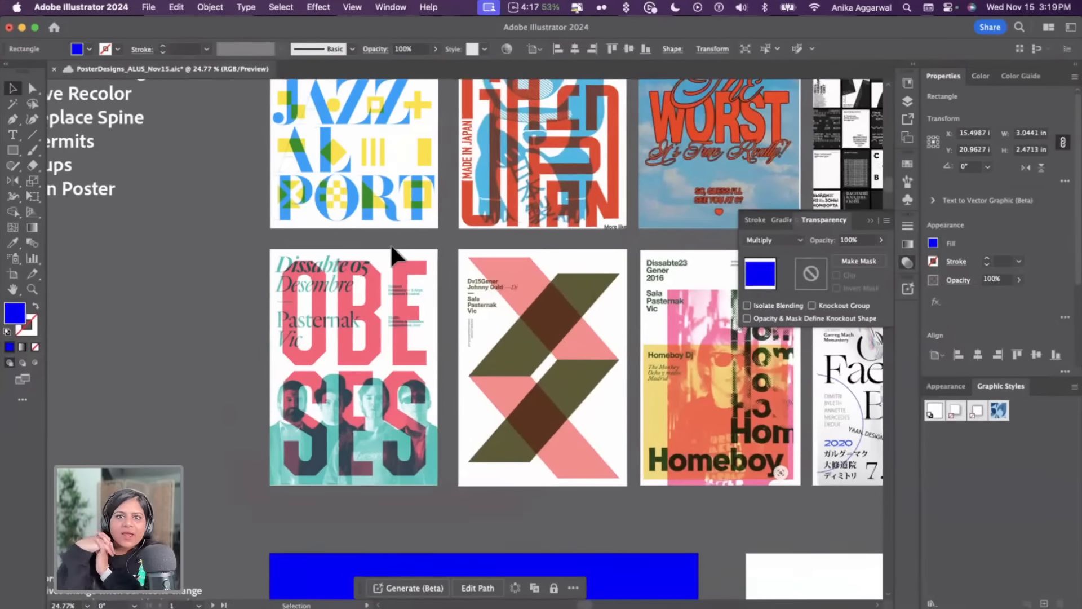
{"action": "scroll", "coordinate": [467, 375], "scroll_direction": "down", "scroll_amount": 10}
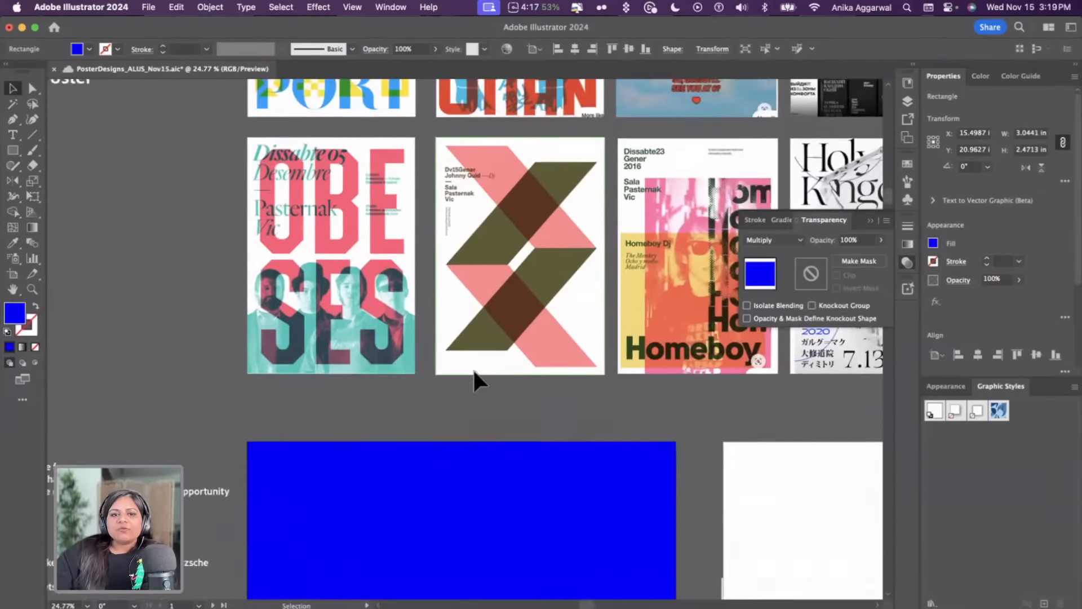
Delete the peaked shape over the F of FREE
{"action": "scroll", "coordinate": [472, 369], "scroll_direction": "down", "scroll_amount": 3}
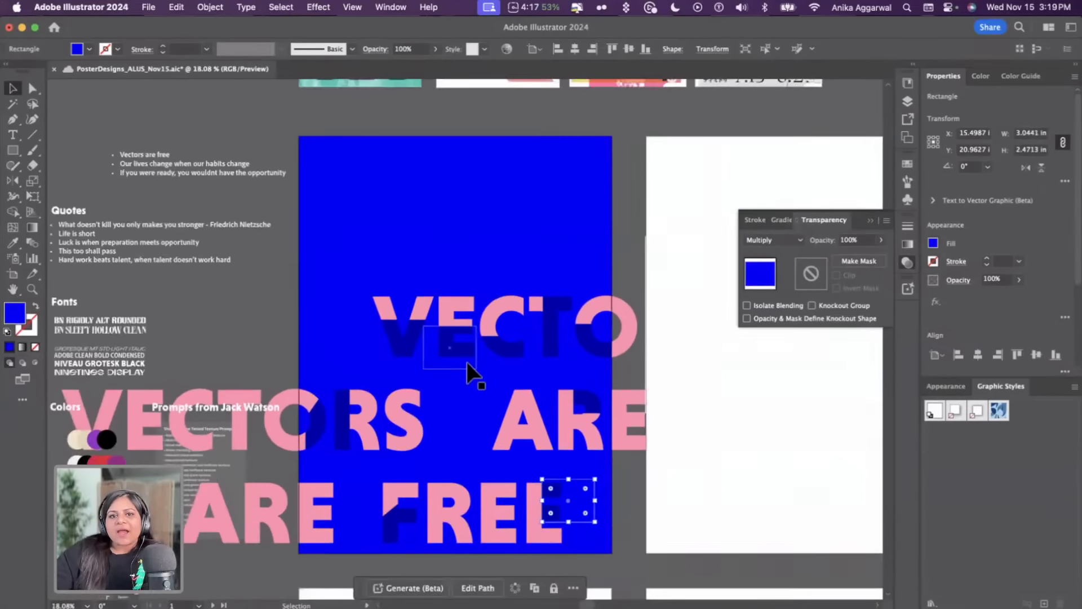
{"action": "scroll", "coordinate": [466, 362], "scroll_direction": "down", "scroll_amount": 1}
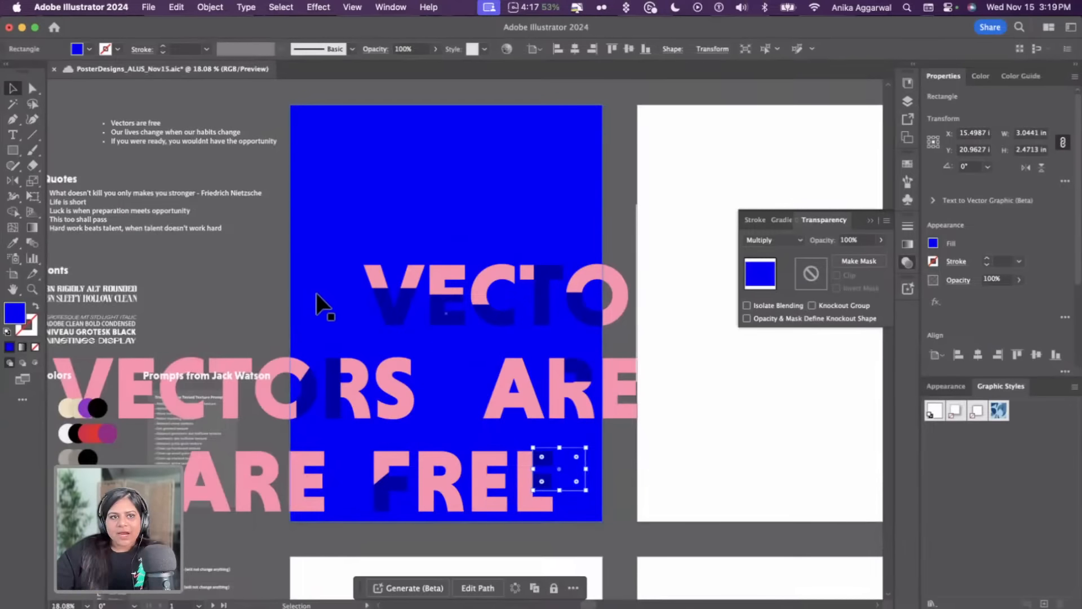
{"action": "scroll", "coordinate": [321, 289], "scroll_direction": "down", "scroll_amount": 1}
{"action": "left_click", "coordinate": [665, 471]}
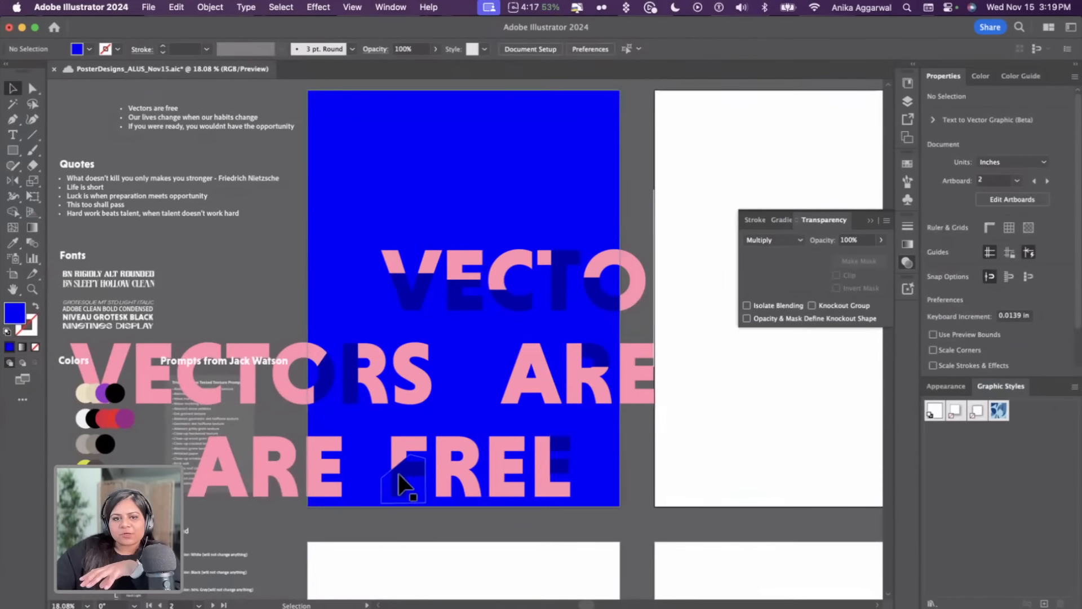
{"action": "left_click", "coordinate": [385, 459]}
{"action": "key", "text": "BackSpace"}
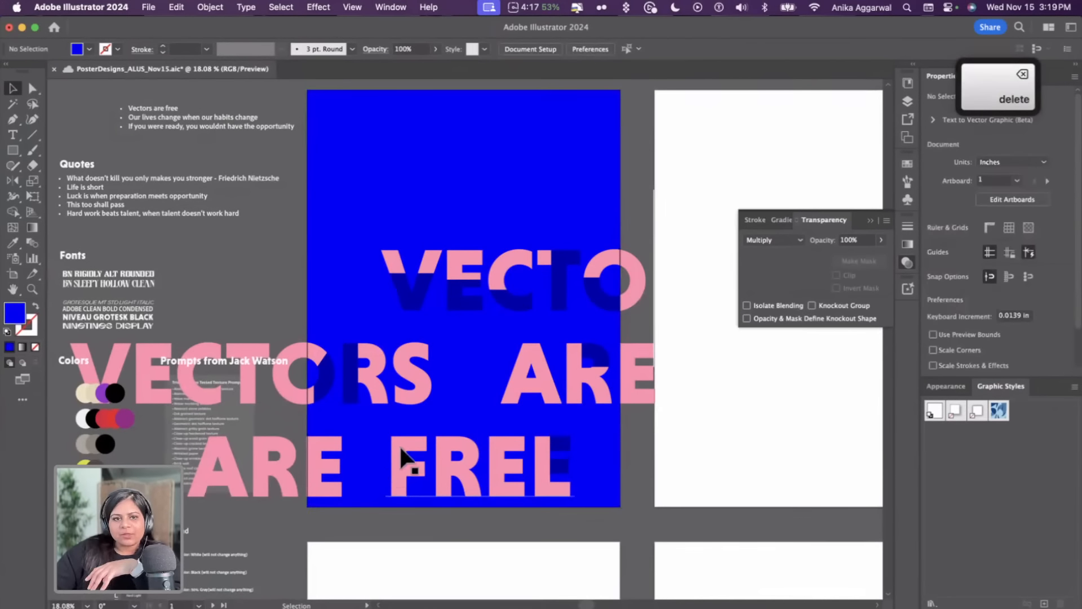
Select all of the poster's objects and duplicate them onto the next artboard to the right
{"action": "left_click", "coordinate": [352, 8]}
{"action": "left_click", "coordinate": [371, 90]}
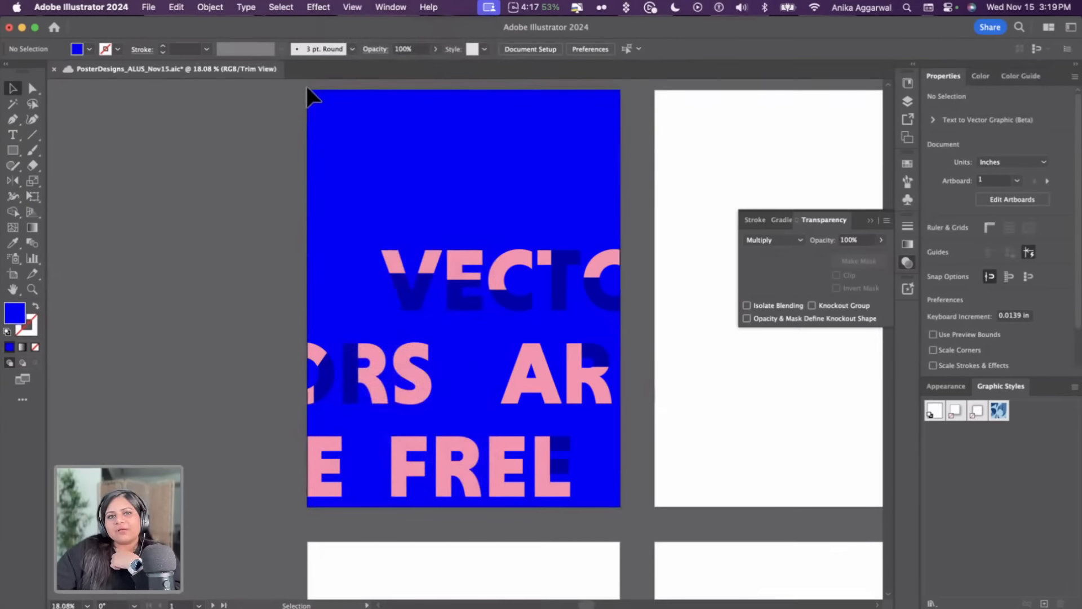
{"action": "left_click_drag", "start_coordinate": [654, 89], "coordinate": [308, 512]}
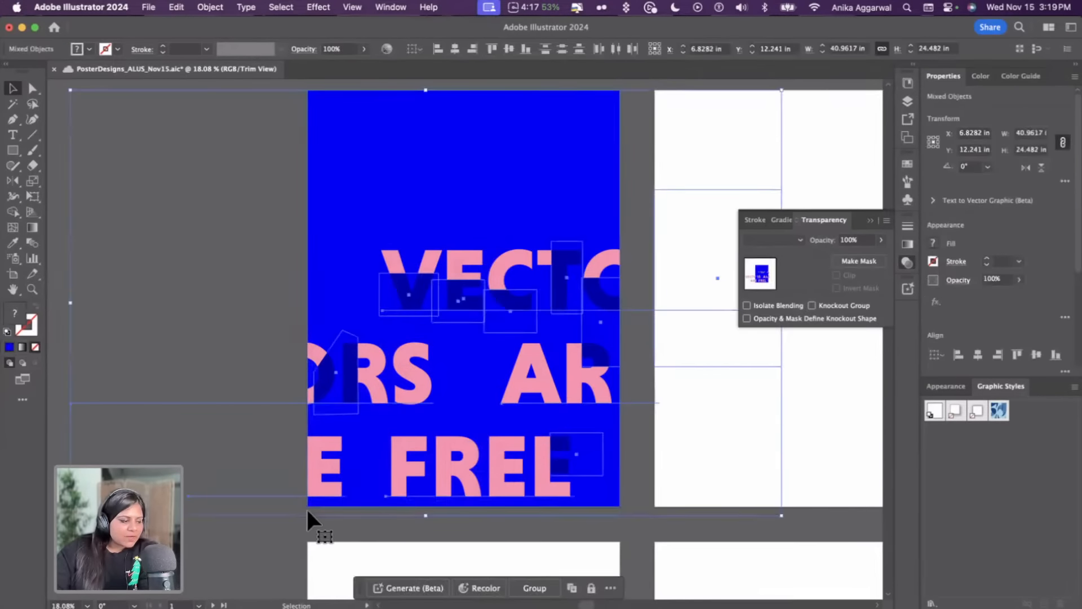
{"action": "scroll", "coordinate": [306, 506], "scroll_direction": "down", "scroll_amount": 3}
{"action": "scroll", "coordinate": [309, 515], "scroll_direction": "right", "scroll_amount": 5}
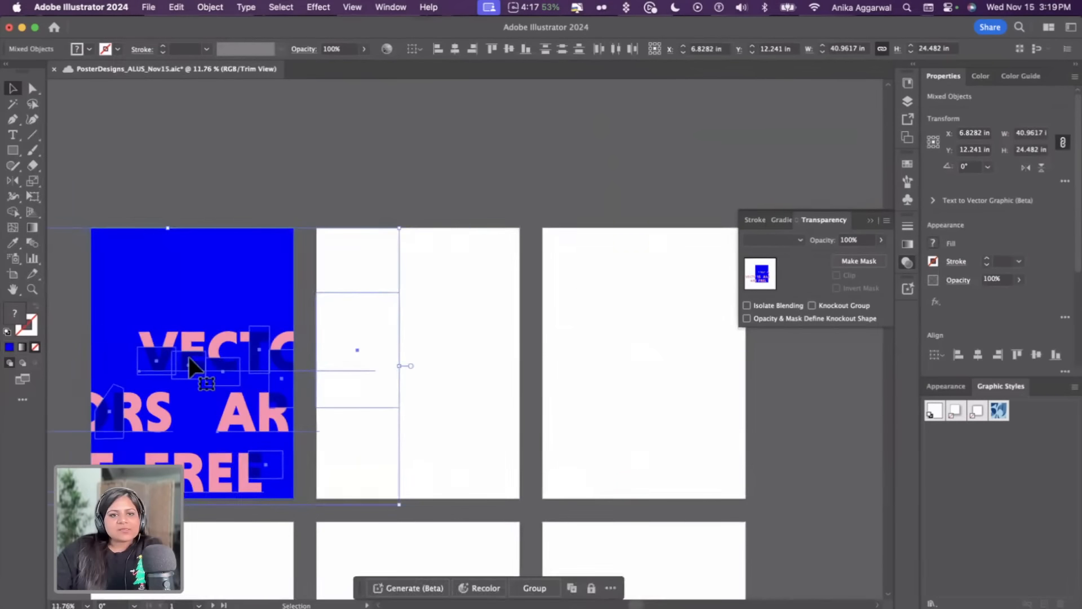
{"action": "left_click", "coordinate": [352, 7]}
{"action": "left_click", "coordinate": [376, 89]}
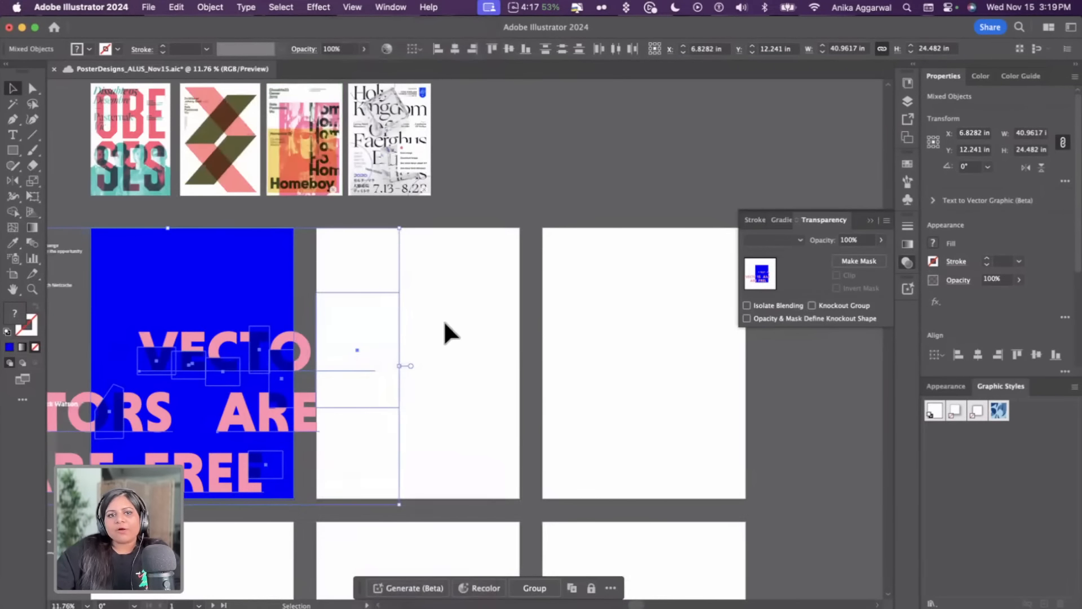
{"action": "left_click", "coordinate": [443, 320]}
{"action": "left_click_drag", "start_coordinate": [117, 477], "coordinate": [557, 452]}
Delete the stray white rectangle that was copied beside the duplicated poster
{"action": "scroll", "coordinate": [617, 203], "scroll_direction": "right", "scroll_amount": 4}
{"action": "scroll", "coordinate": [617, 203], "scroll_direction": "down", "scroll_amount": 1}
{"action": "scroll", "coordinate": [609, 214], "scroll_direction": "right", "scroll_amount": 1}
{"action": "scroll", "coordinate": [609, 214], "scroll_direction": "down", "scroll_amount": 1}
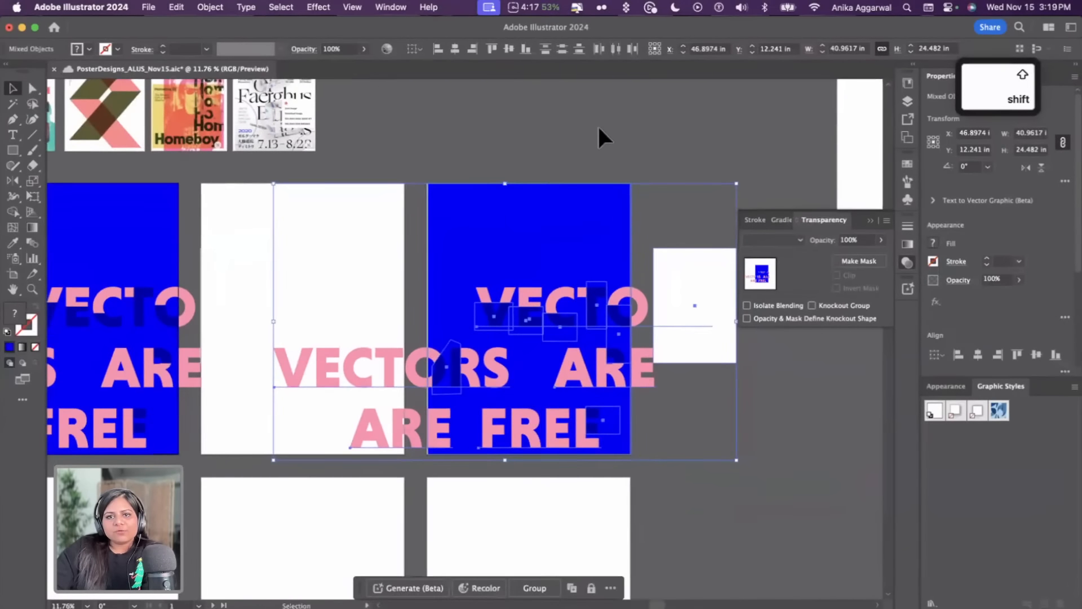
{"action": "left_click", "coordinate": [694, 249]}
{"action": "key", "text": "Delete"}
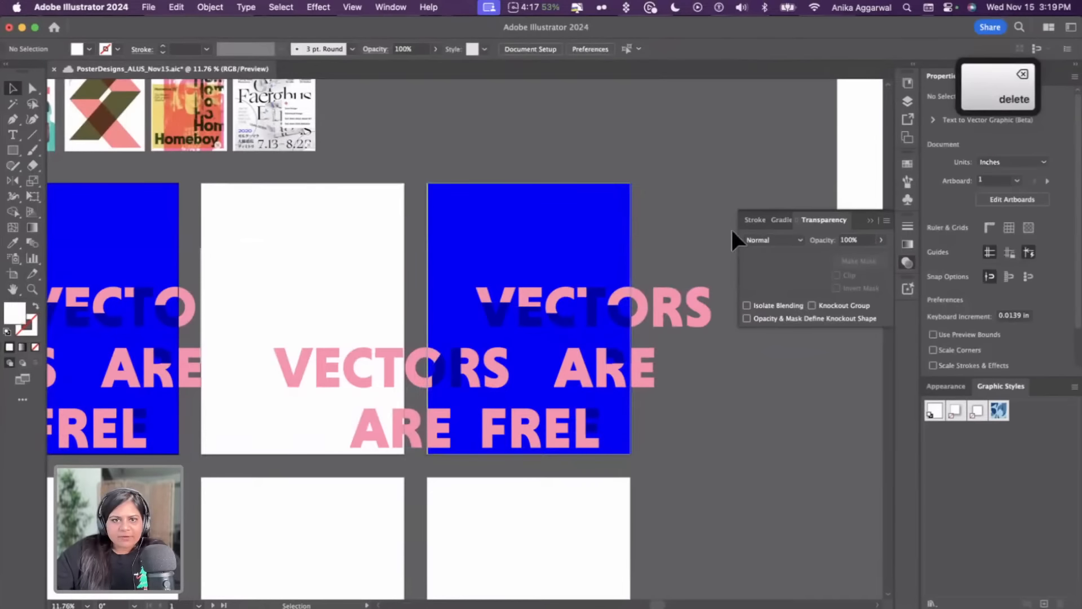
Recolor the duplicate poster with the Trippy disco lights generative recolor prompt and a purple variation
{"action": "left_click_drag", "start_coordinate": [671, 200], "coordinate": [424, 459]}
{"action": "scroll", "coordinate": [423, 460], "scroll_direction": "right", "scroll_amount": 1}
{"action": "scroll", "coordinate": [440, 436], "scroll_direction": "right", "scroll_amount": 2}
{"action": "scroll", "coordinate": [456, 412], "scroll_direction": "up", "scroll_amount": 3}
{"action": "scroll", "coordinate": [456, 412], "scroll_direction": "right", "scroll_amount": 1}
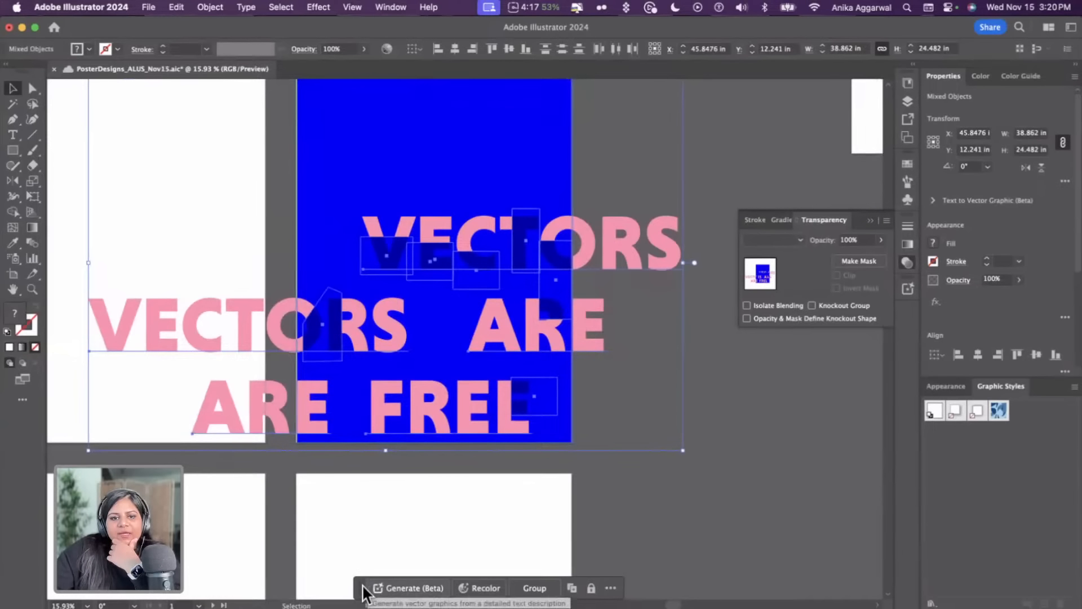
{"action": "left_click_drag", "start_coordinate": [363, 586], "coordinate": [346, 479]}
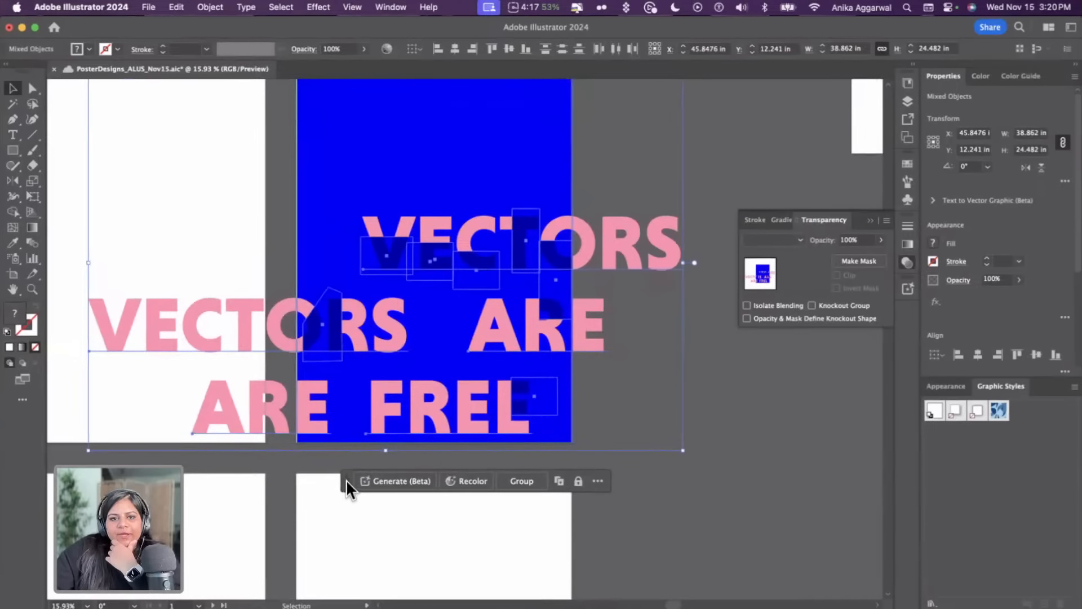
{"action": "left_click", "coordinate": [478, 486]}
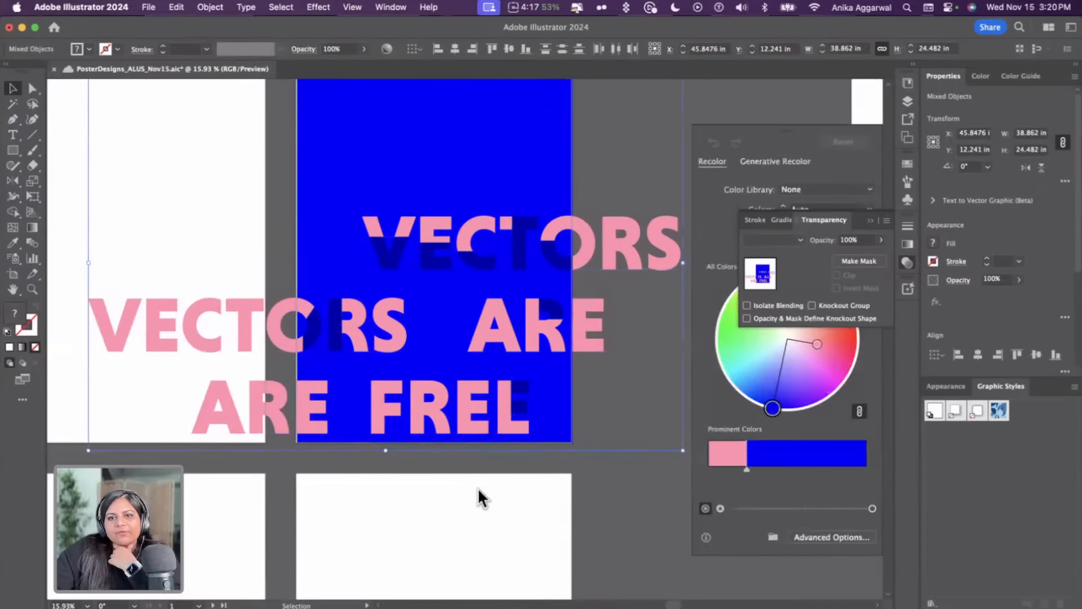
{"action": "left_click", "coordinate": [868, 221]}
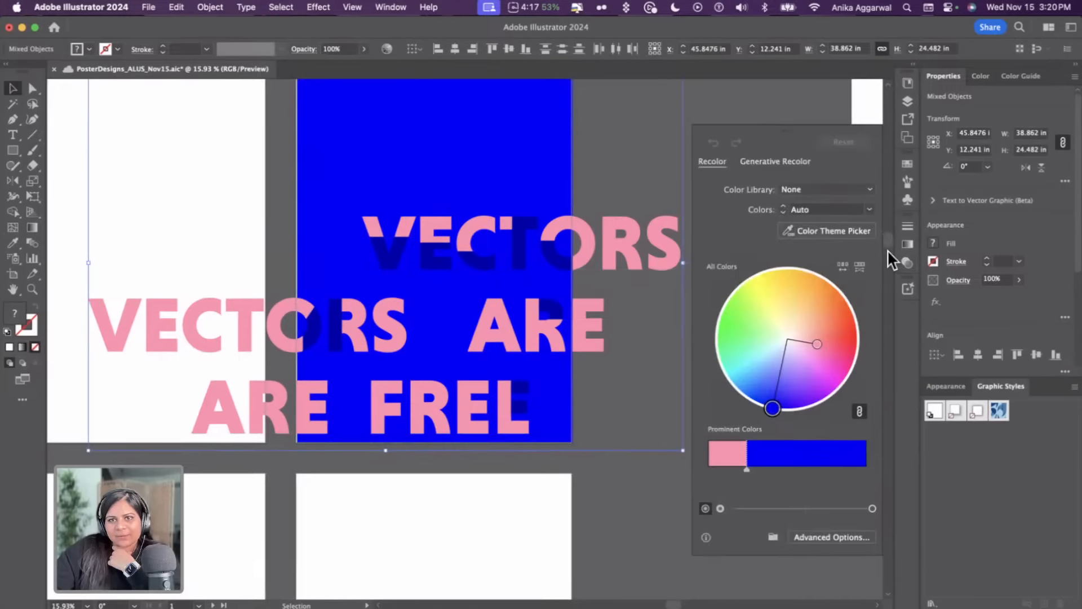
{"action": "left_click", "coordinate": [801, 161]}
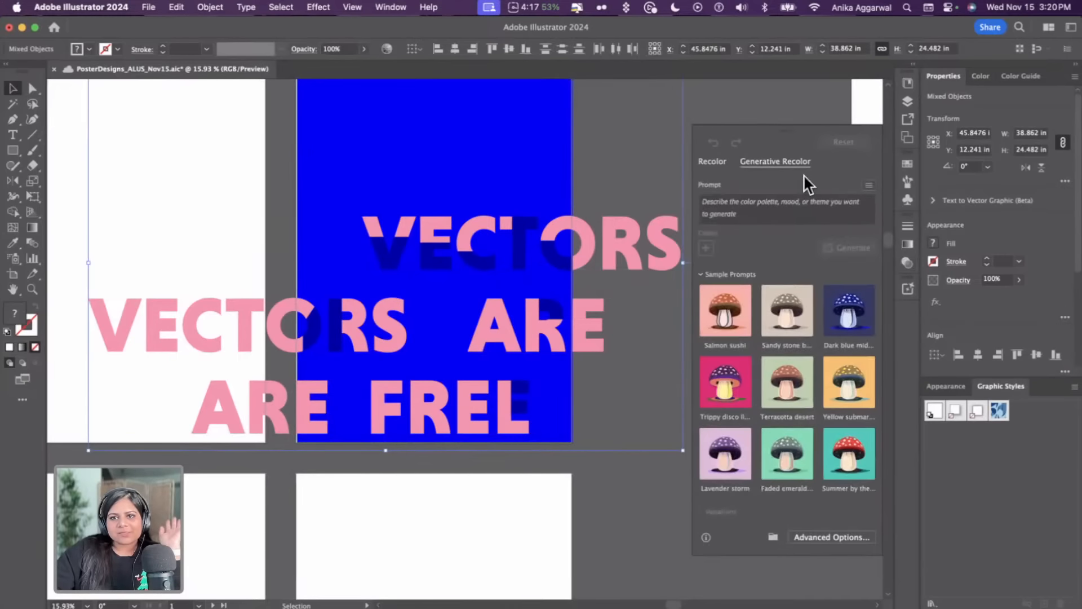
{"action": "left_click", "coordinate": [735, 400]}
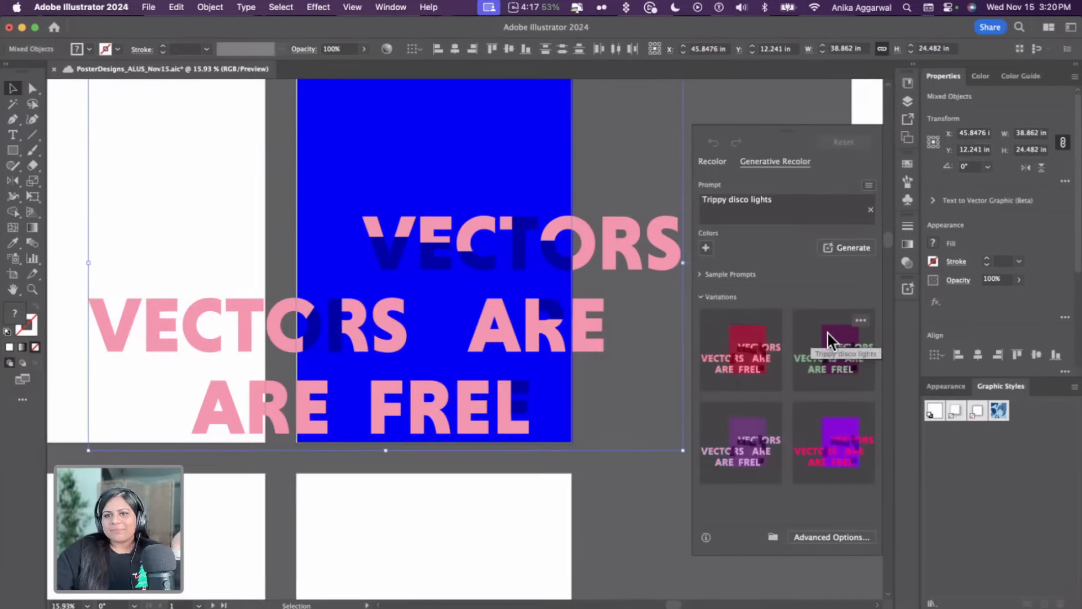
{"action": "left_click", "coordinate": [824, 462]}
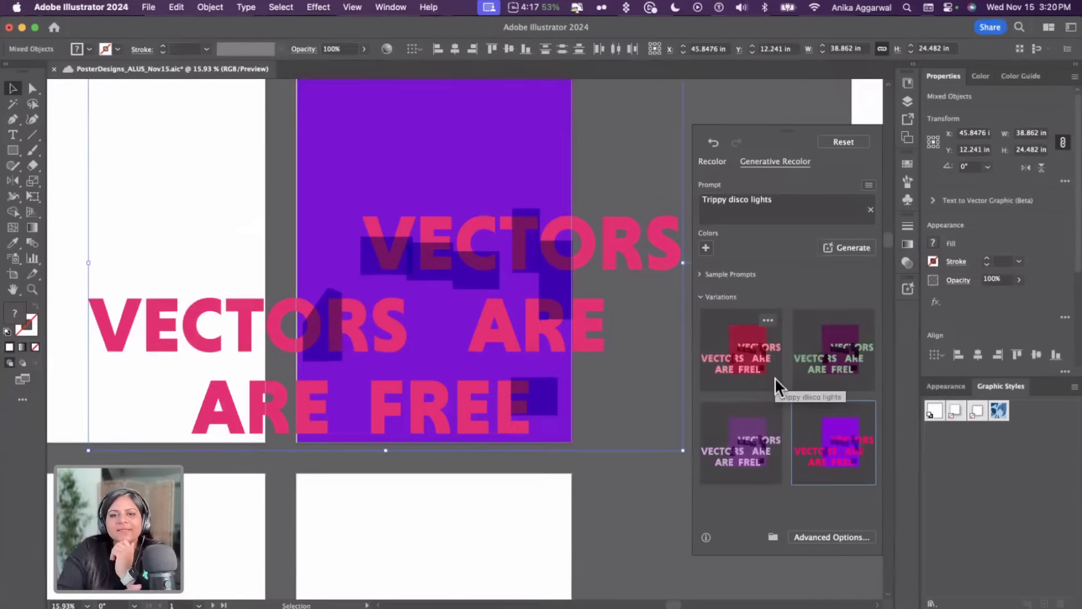
Undo the generative recolor of the duplicate poster
{"action": "left_click", "coordinate": [545, 286]}
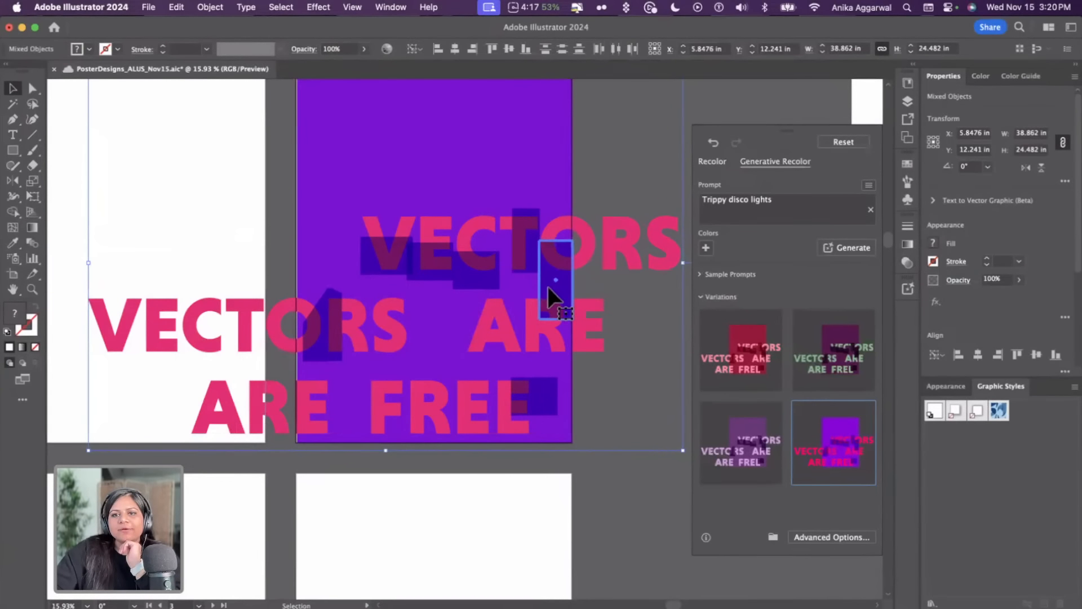
{"action": "left_click", "coordinate": [713, 162]}
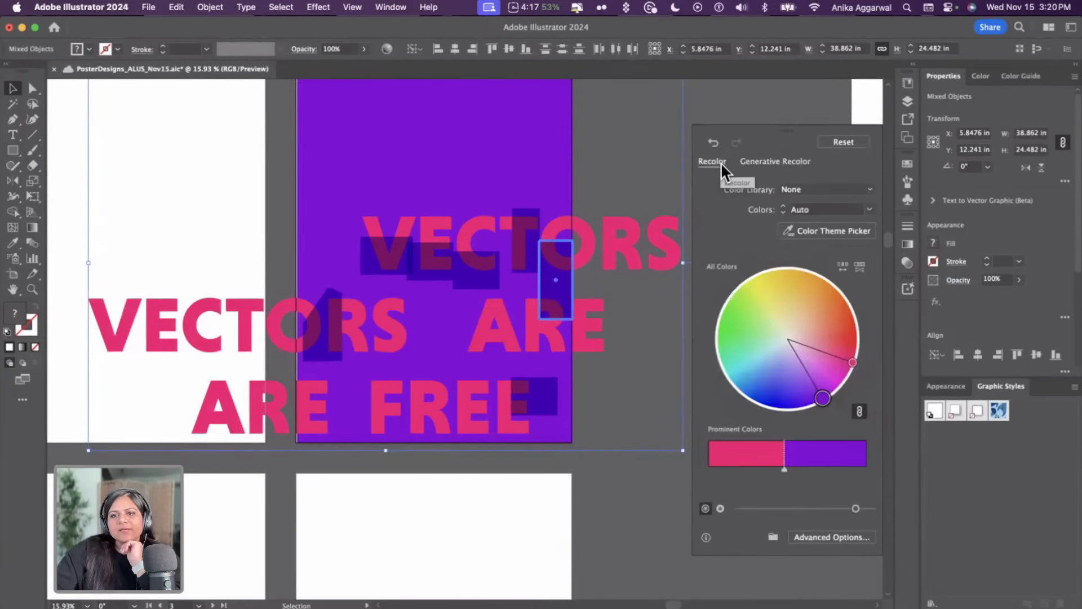
{"action": "left_click", "coordinate": [765, 163]}
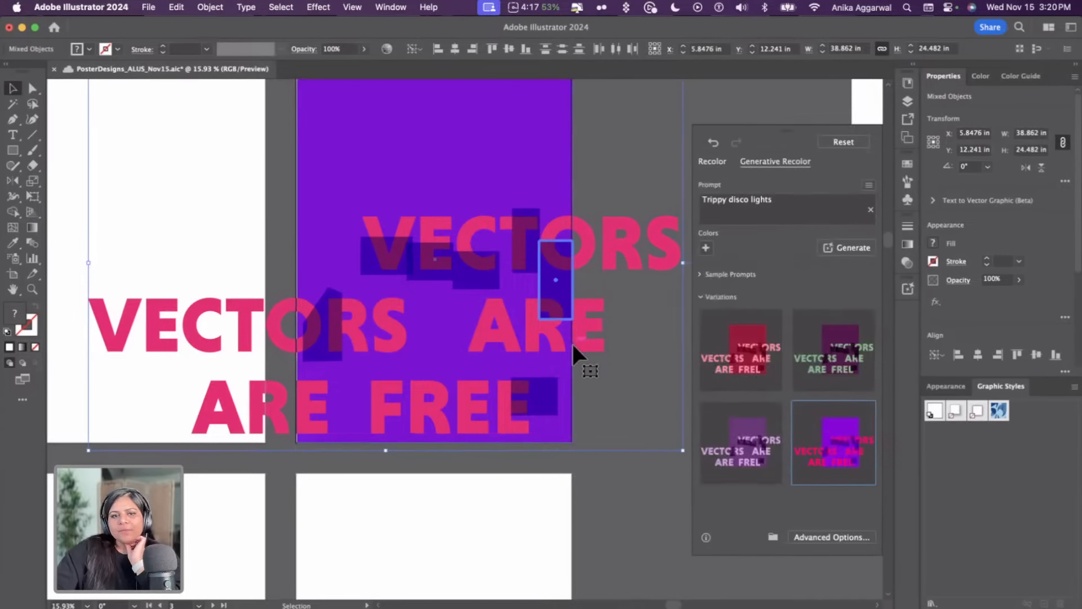
{"action": "left_click", "coordinate": [593, 480]}
{"action": "left_click", "coordinate": [539, 396]}
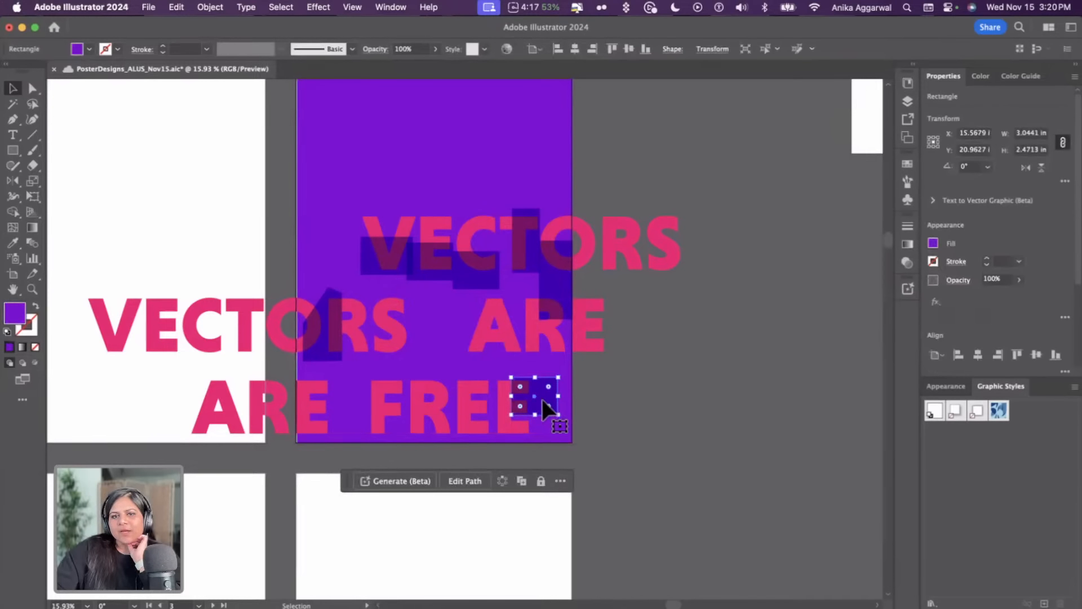
{"action": "left_click", "coordinate": [597, 273]}
{"action": "left_click", "coordinate": [560, 174]}
{"action": "left_click", "coordinate": [612, 163]}
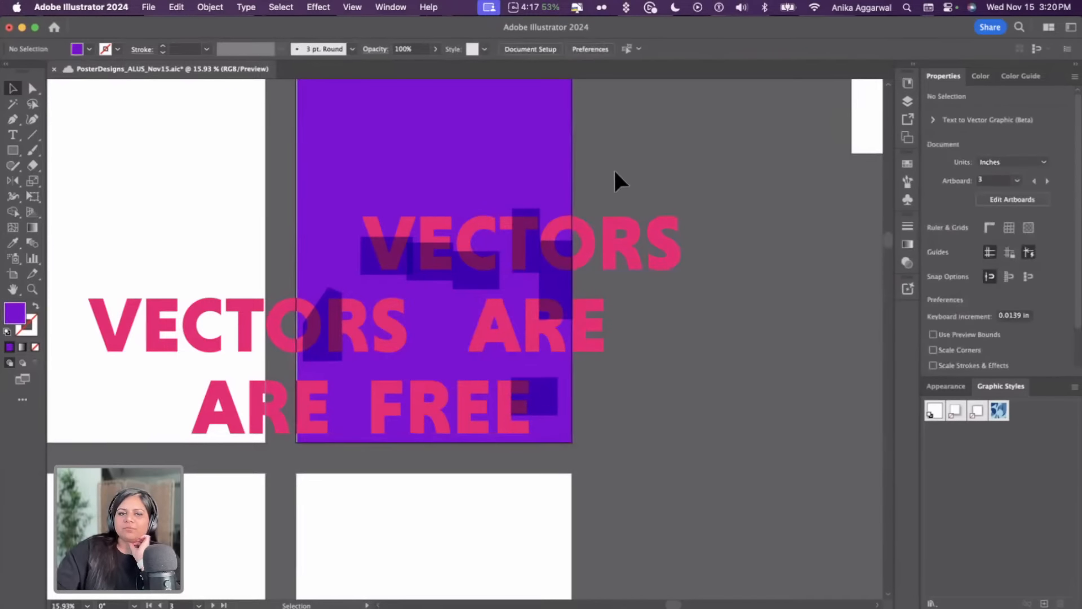
{"action": "key", "text": "super+z"}
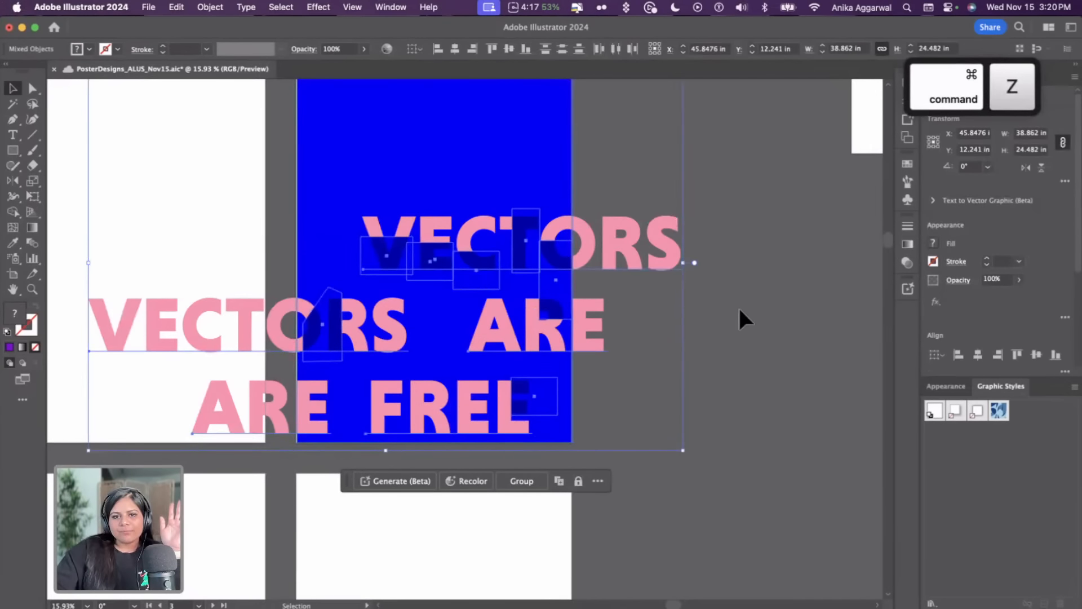
Apply Generative Recolor with the Trippy disco lights sample prompt to the duplicate poster, trying each variation
{"action": "left_click", "coordinate": [475, 479]}
{"action": "left_click", "coordinate": [781, 164]}
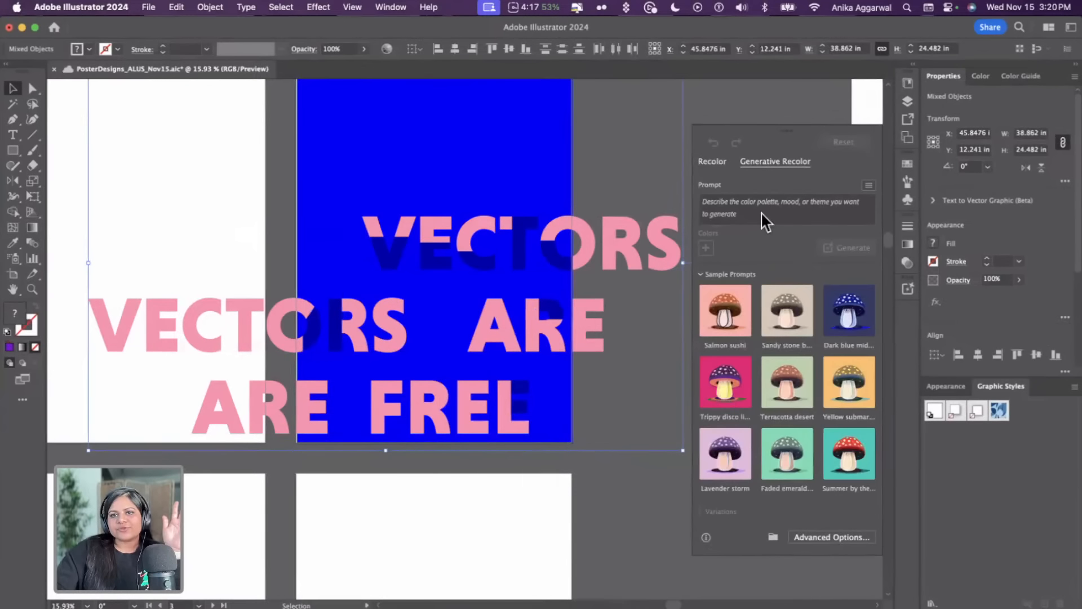
{"action": "left_click", "coordinate": [721, 391]}
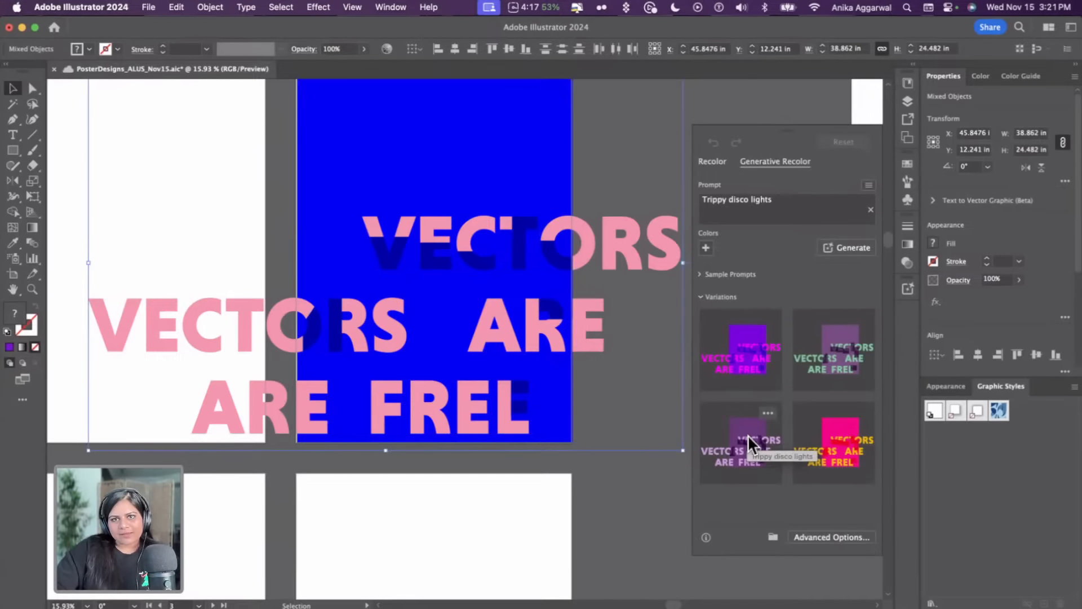
{"action": "left_click", "coordinate": [743, 354]}
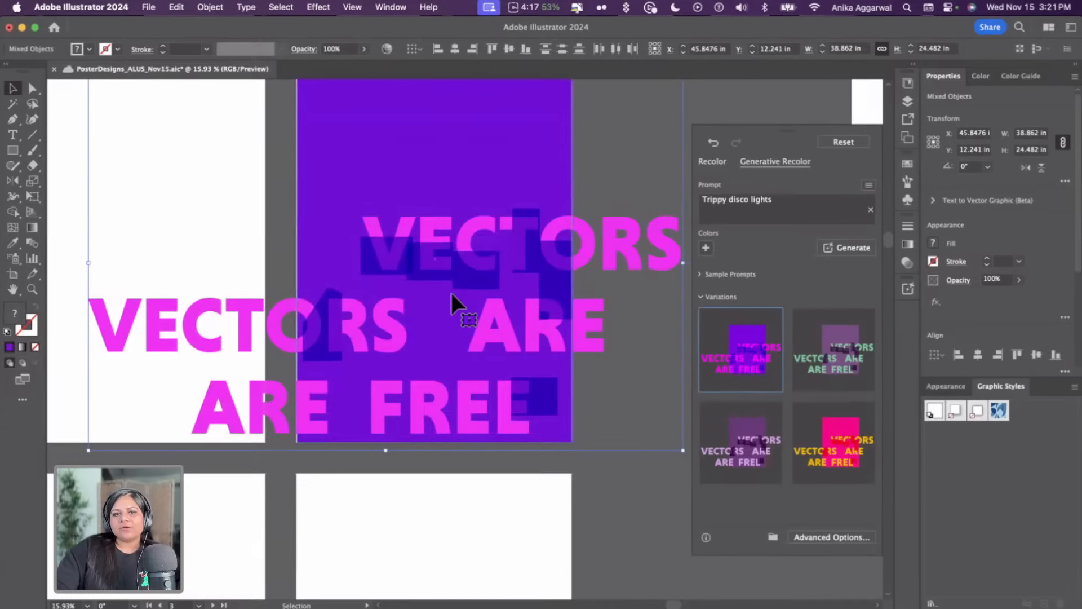
{"action": "left_click", "coordinate": [834, 368]}
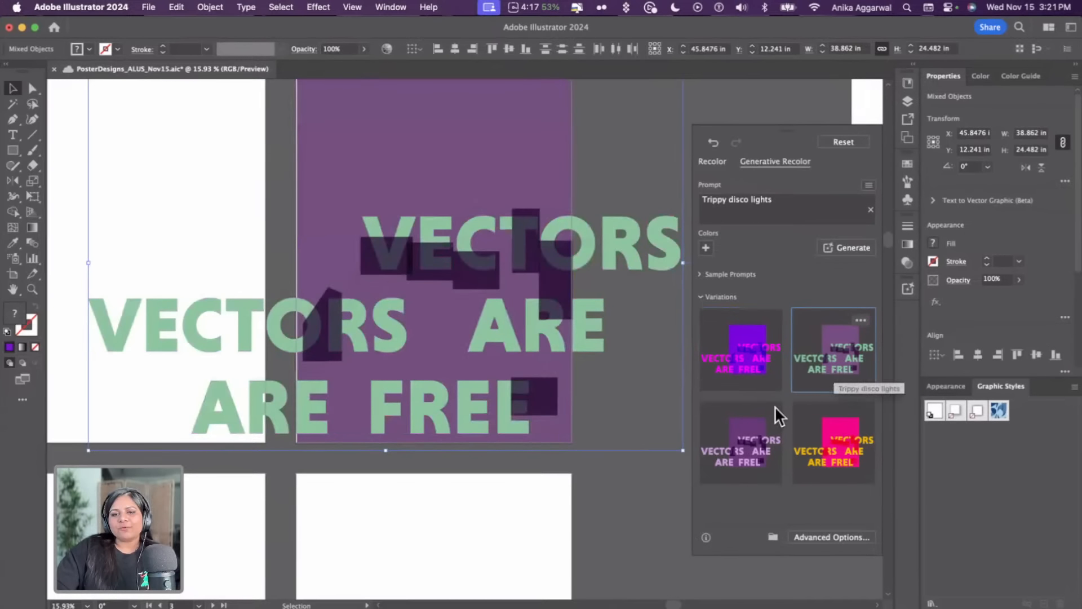
{"action": "left_click", "coordinate": [765, 431]}
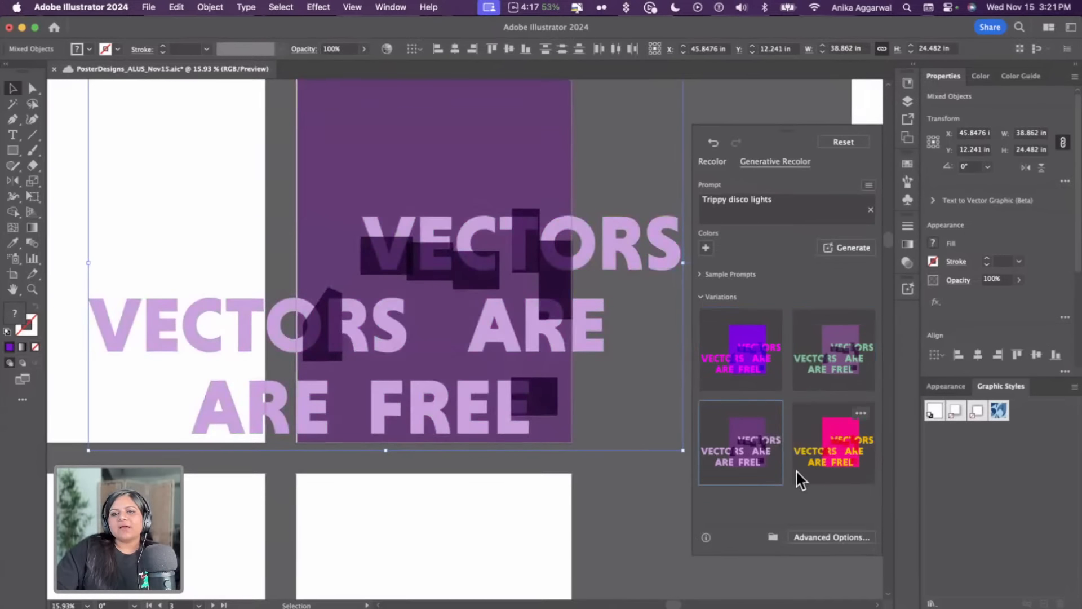
{"action": "left_click", "coordinate": [808, 461]}
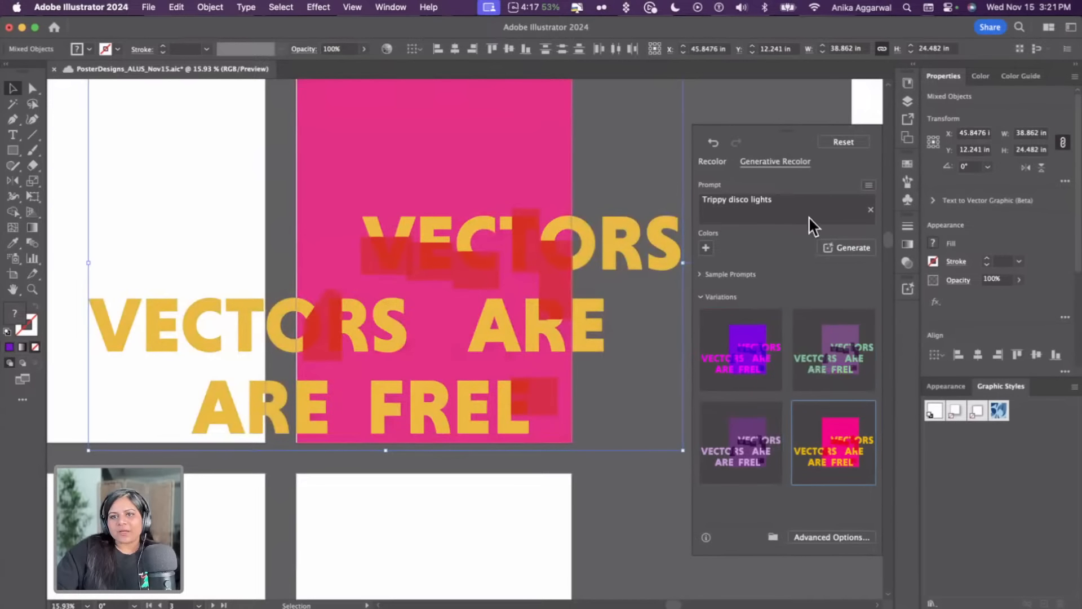
Generate more recolor variations and apply the one with olive text on a purple background
{"action": "left_click", "coordinate": [848, 249]}
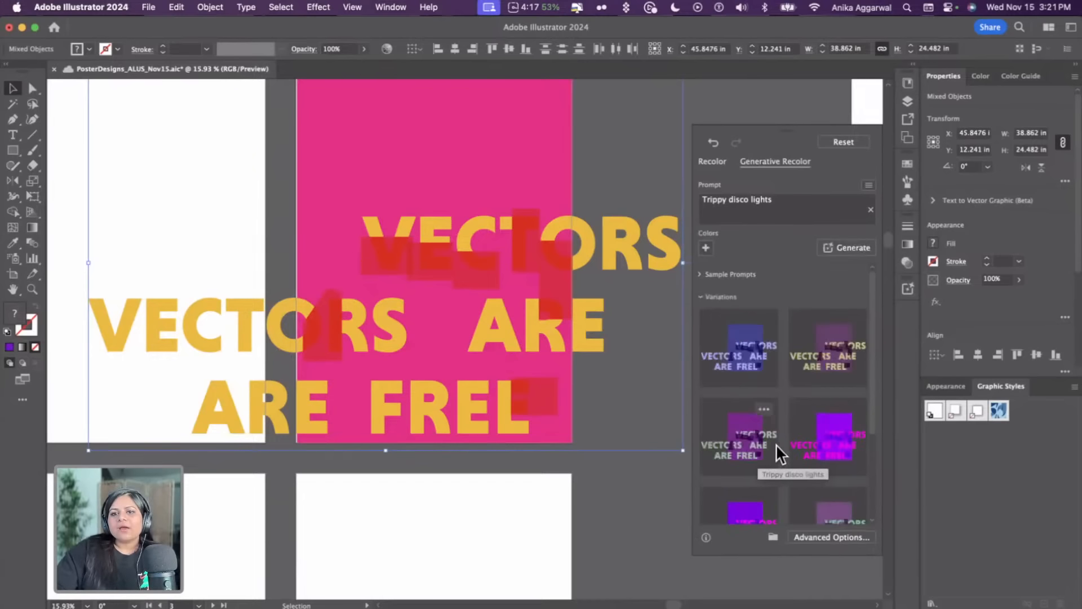
{"action": "left_click", "coordinate": [736, 444]}
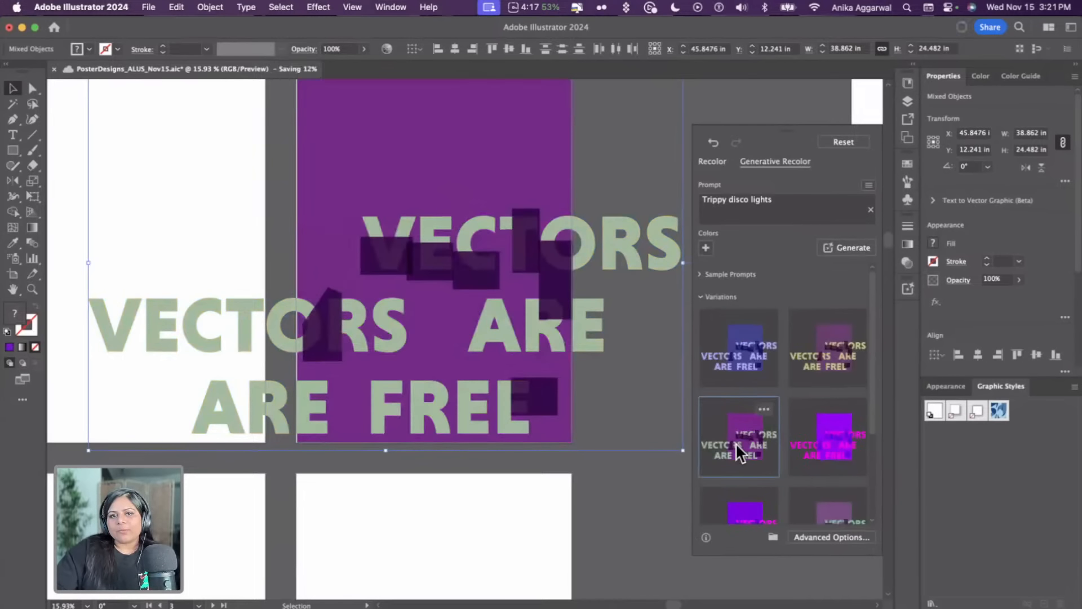
{"action": "left_click", "coordinate": [812, 372]}
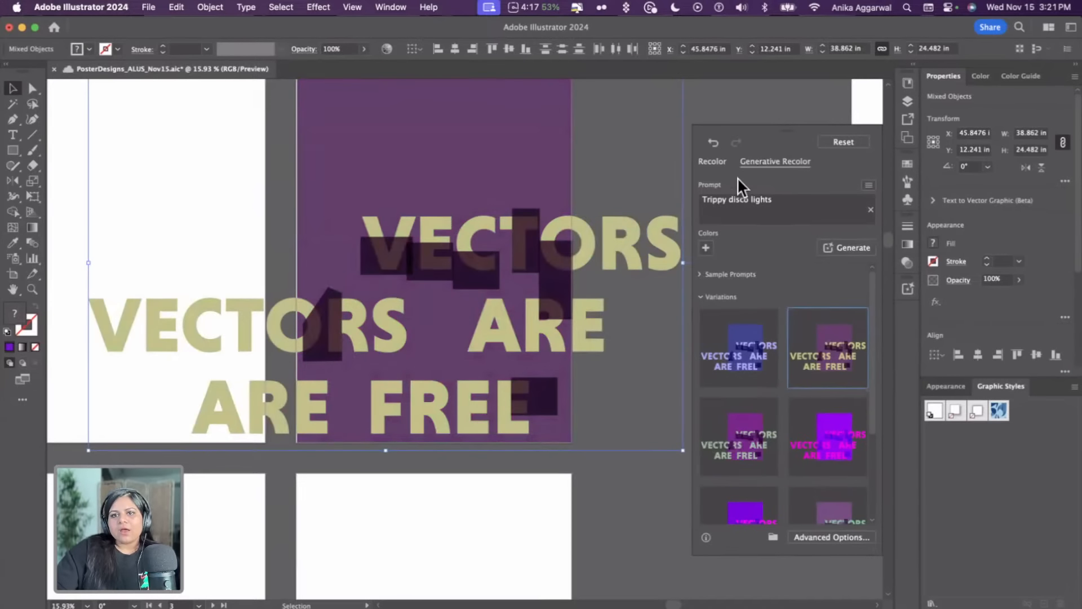
Lower the saturation of the recoloured poster's colours in the Recolor options
{"action": "left_click", "coordinate": [721, 161]}
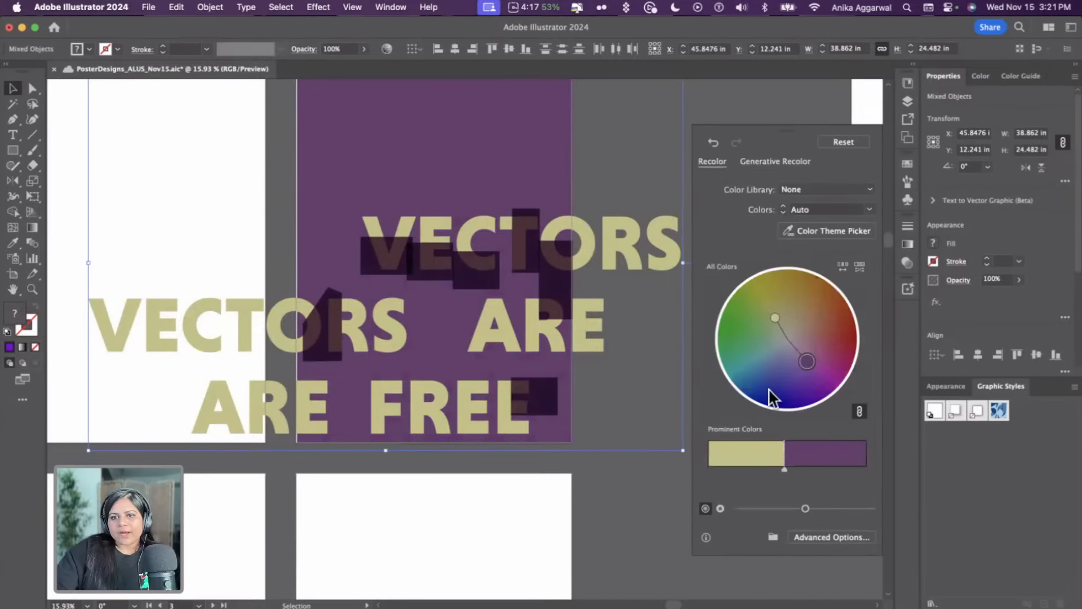
{"action": "left_click_drag", "start_coordinate": [803, 508], "coordinate": [755, 506]}
{"action": "left_click", "coordinate": [720, 508]}
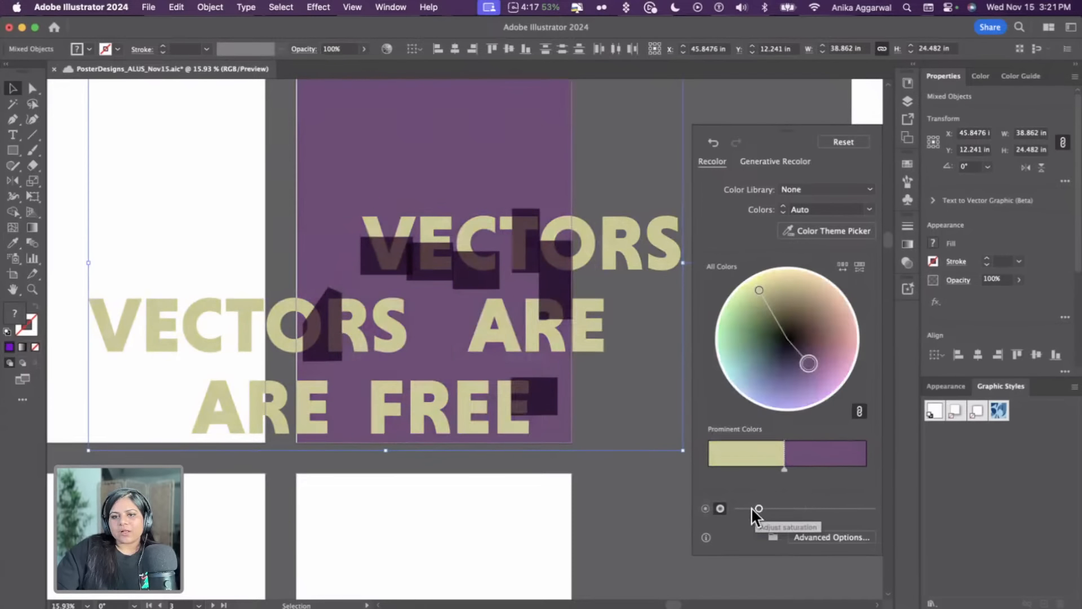
{"action": "left_click", "coordinate": [705, 508]}
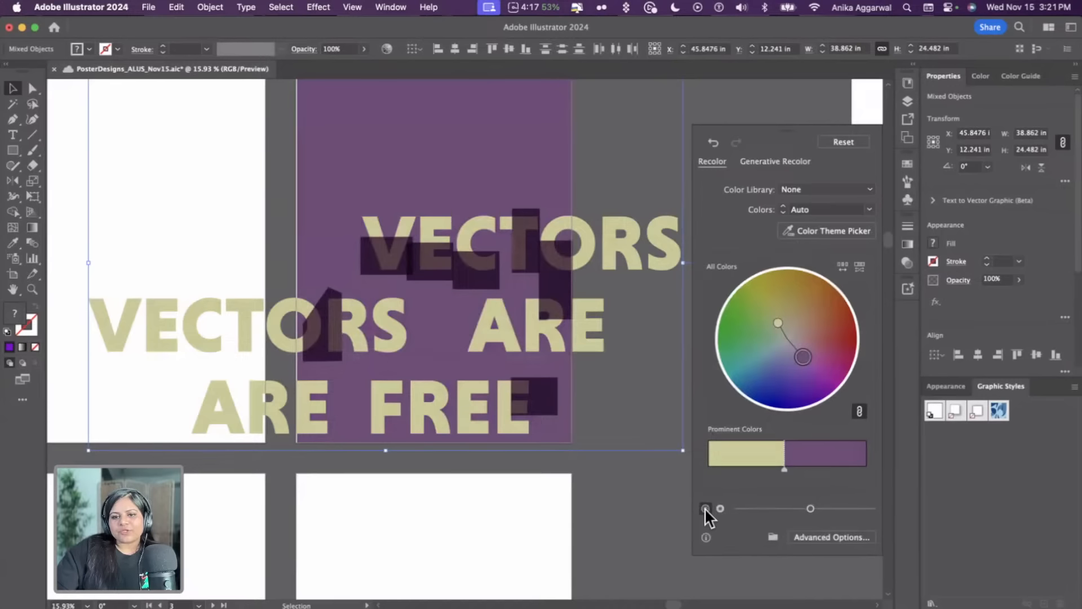
Switch the colour wheel to show brightness and hue, and nudge the brightness slider slightly
{"action": "left_click", "coordinate": [720, 508]}
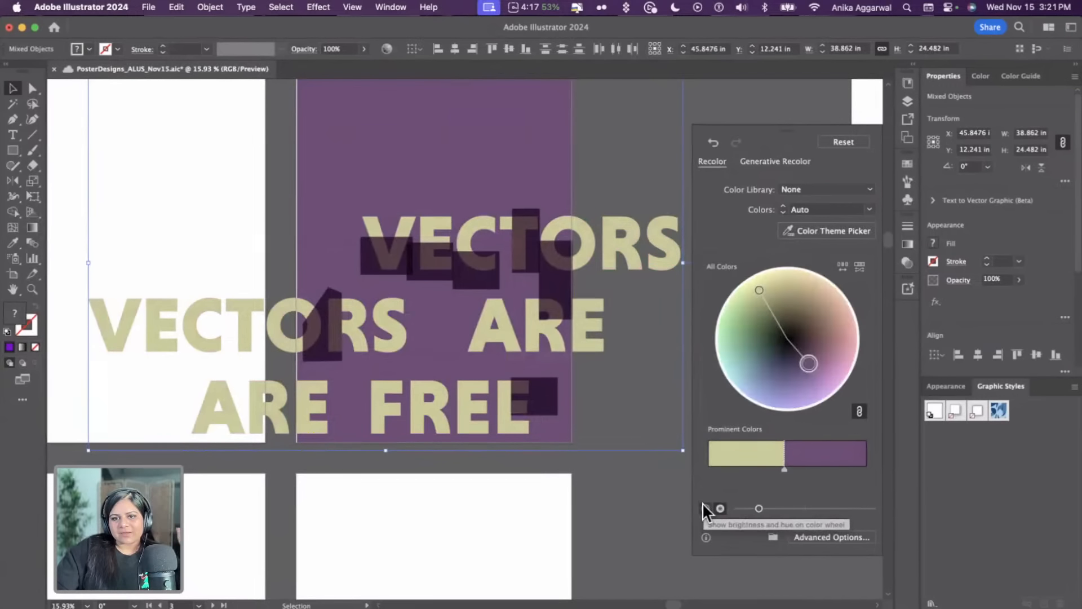
{"action": "mouse_move", "coordinate": [766, 507]}
{"action": "left_mouse_down"}
{"action": "mouse_move", "coordinate": [796, 505]}
{"action": "mouse_move", "coordinate": [770, 507]}
{"action": "left_mouse_up"}
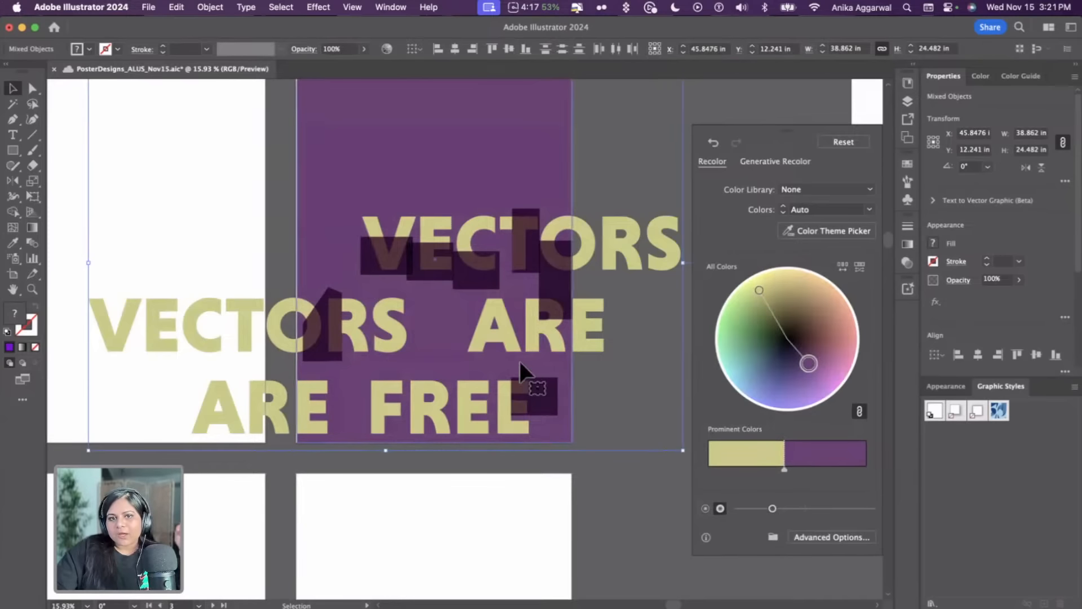
Return to Generative Recolor and apply the variation with green text on a purple background to the duplicate poster
{"action": "left_click", "coordinate": [765, 164]}
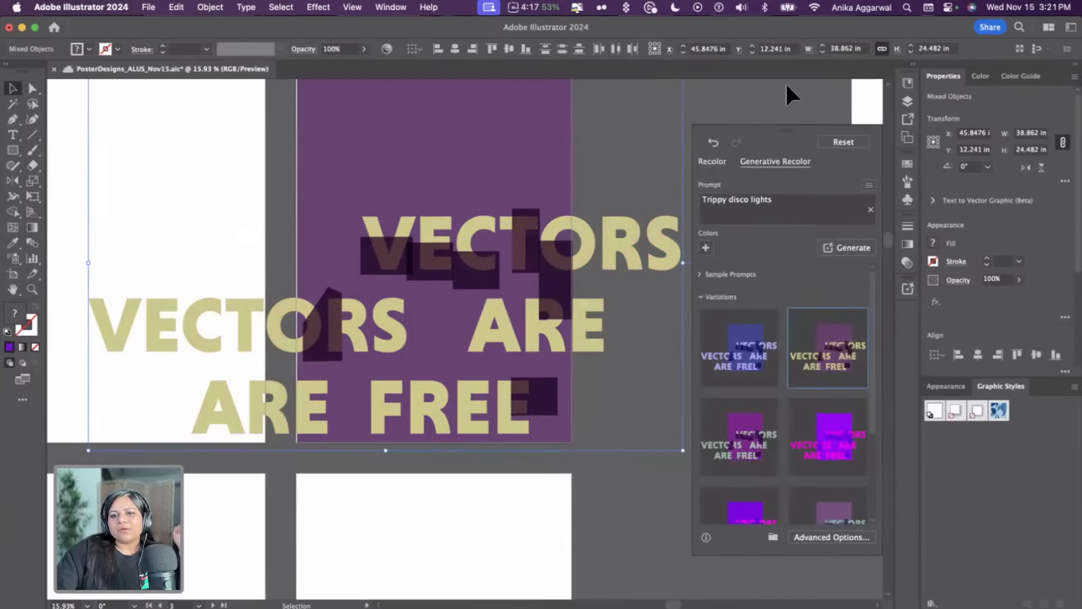
{"action": "left_click", "coordinate": [747, 426]}
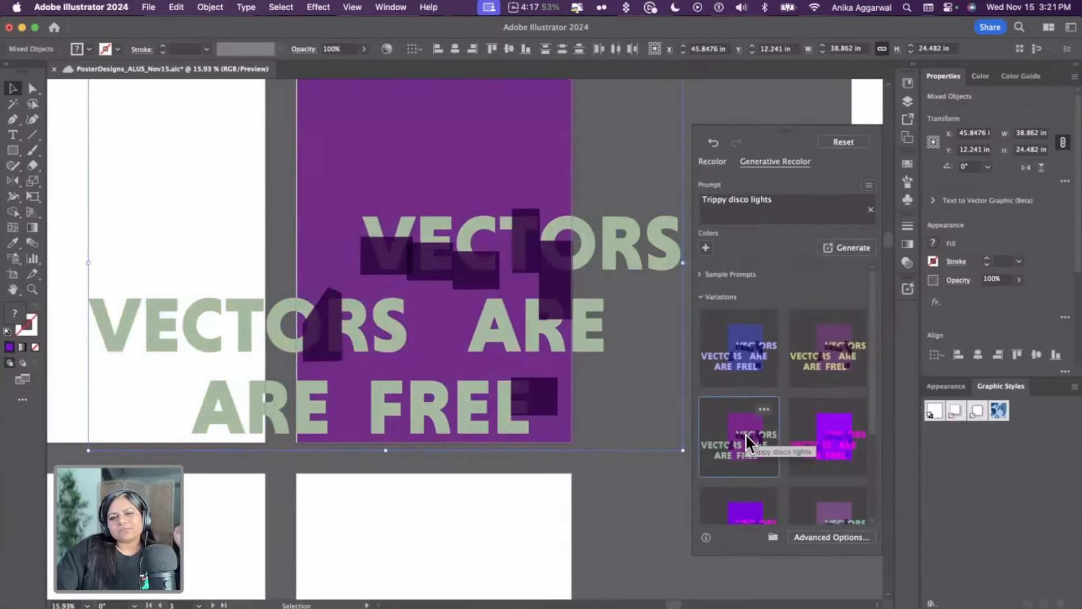
{"action": "left_click", "coordinate": [822, 427]}
{"action": "scroll", "coordinate": [818, 427], "scroll_direction": "down", "scroll_amount": 2}
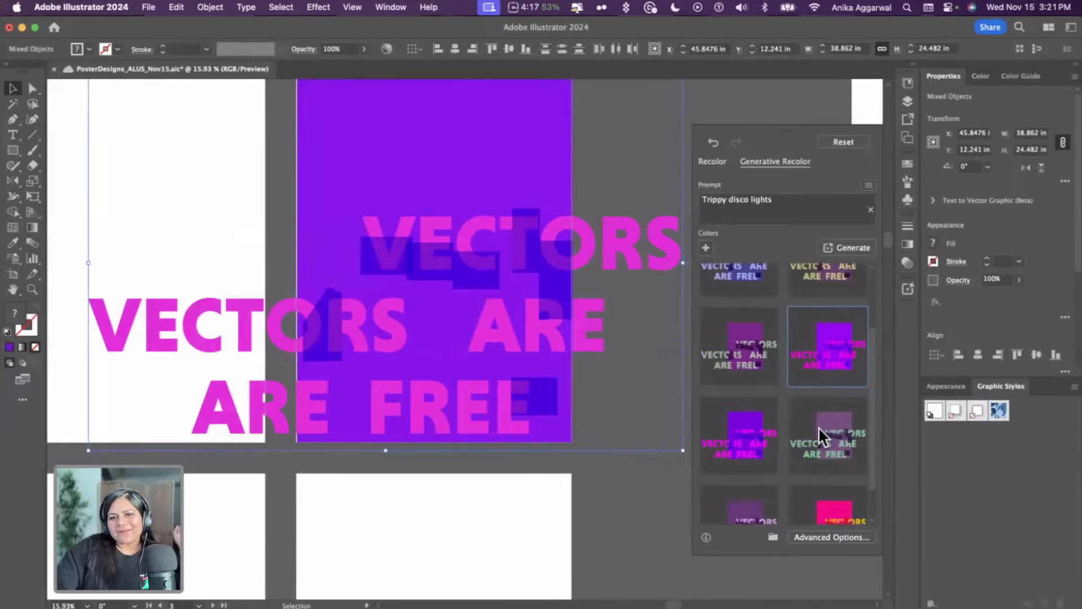
{"action": "left_click", "coordinate": [734, 351]}
{"action": "left_click", "coordinate": [615, 499]}
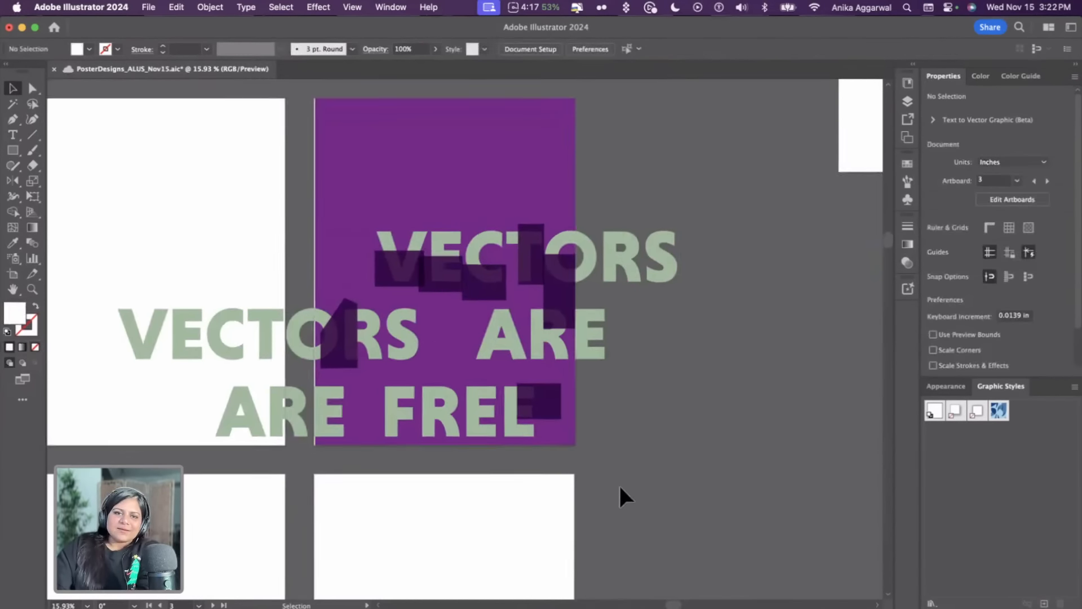
Select all the dark rectangles on the purple poster and cut them
{"action": "scroll", "coordinate": [619, 486], "scroll_direction": "down", "scroll_amount": 2}
{"action": "scroll", "coordinate": [564, 417], "scroll_direction": "right", "scroll_amount": 1}
{"action": "scroll", "coordinate": [507, 356], "scroll_direction": "up", "scroll_amount": 3}
{"action": "left_click", "coordinate": [436, 370]}
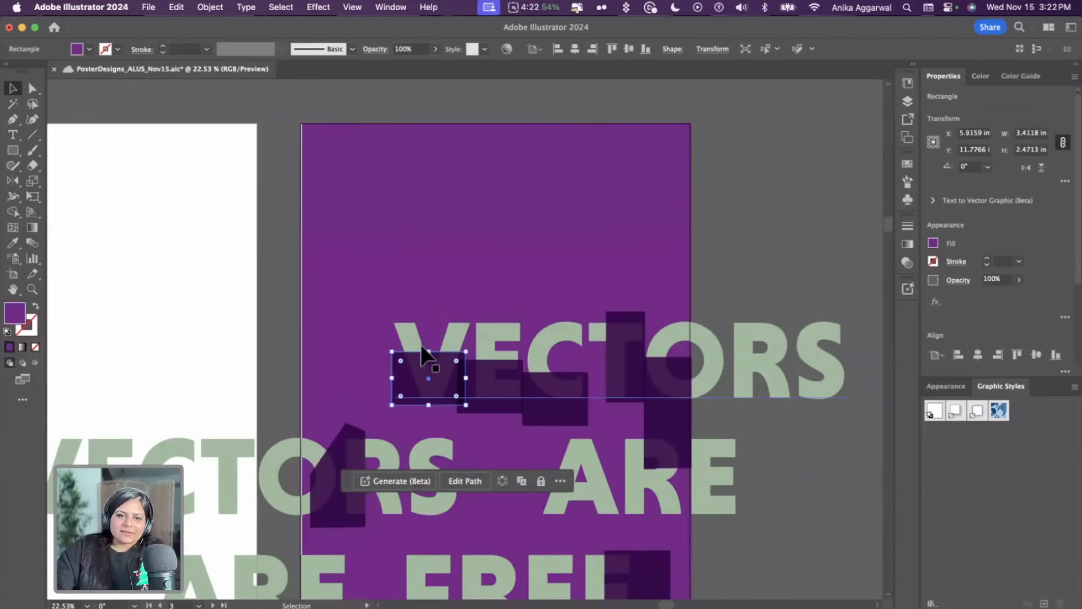
{"action": "left_click", "coordinate": [417, 344]}
{"action": "left_click", "coordinate": [434, 371]}
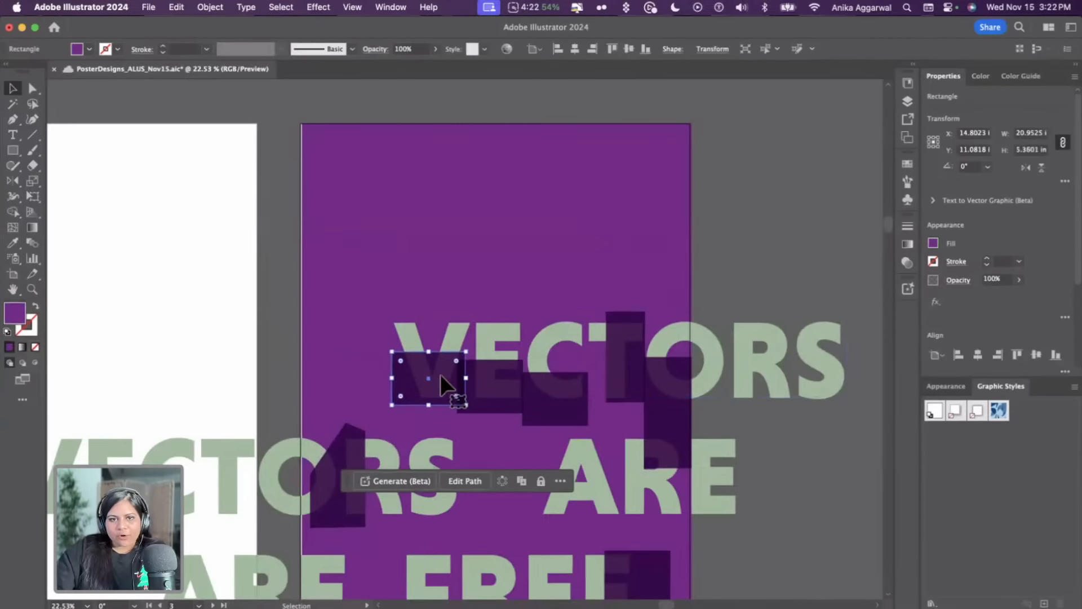
{"action": "left_click", "coordinate": [499, 383], "text": "shift"}
{"action": "left_click", "coordinate": [555, 395], "text": "shift"}
{"action": "left_click", "coordinate": [617, 360], "text": "shift"}
{"action": "left_click", "coordinate": [651, 389], "text": "shift"}
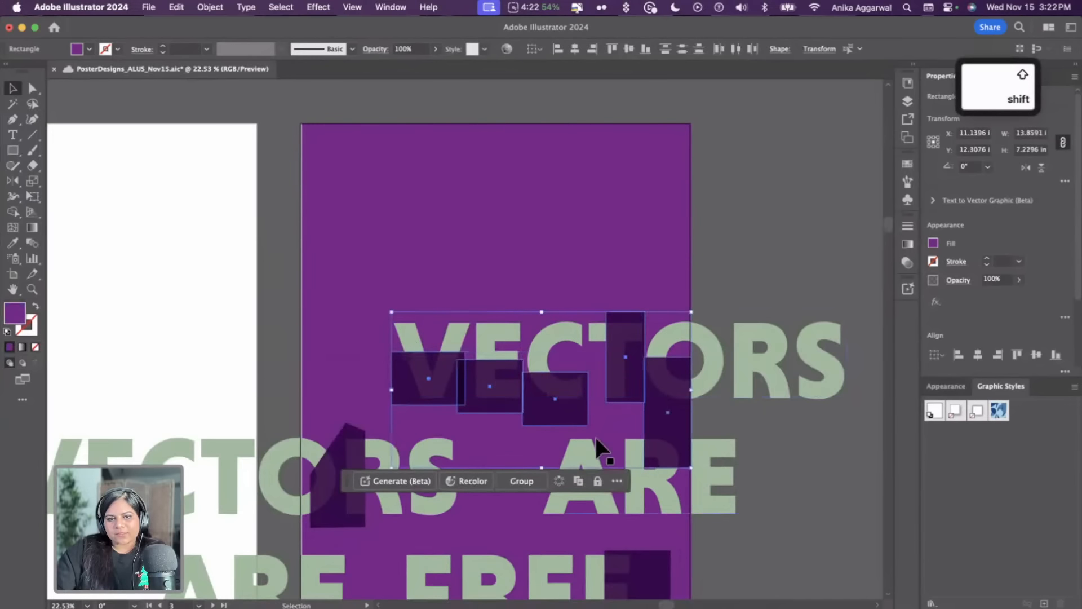
{"action": "left_click", "coordinate": [343, 454], "text": "shift"}
{"action": "scroll", "coordinate": [347, 455], "scroll_direction": "down", "scroll_amount": 2}
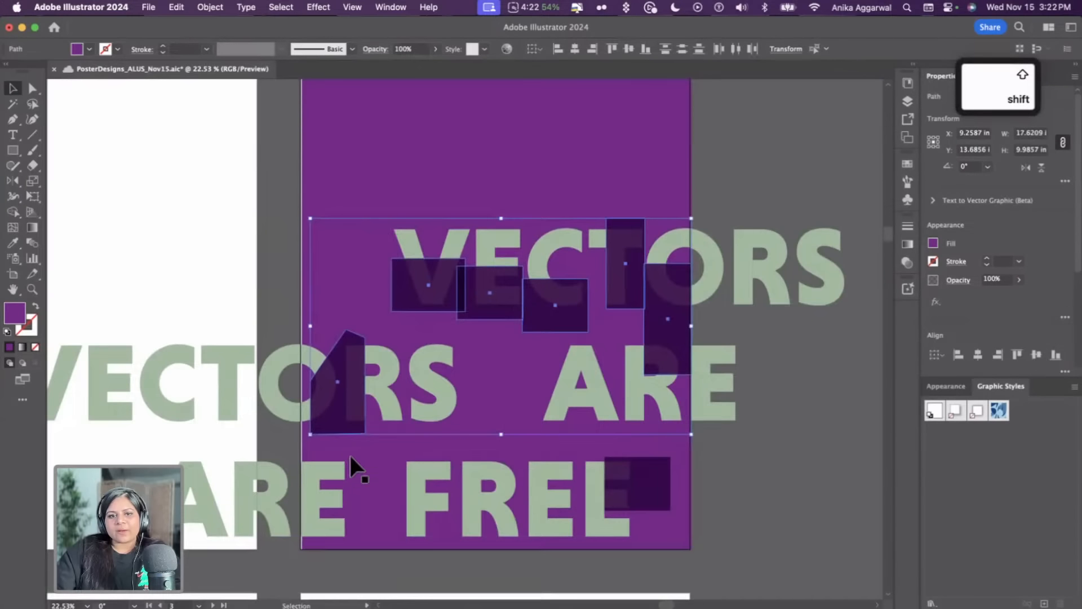
{"action": "left_click", "coordinate": [646, 468], "text": "shift"}
{"action": "key", "text": "super+x"}
Move the purple recoloured poster and its text off the artboards to the right
{"action": "scroll", "coordinate": [643, 470], "scroll_direction": "down", "scroll_amount": 5}
{"action": "scroll", "coordinate": [638, 469], "scroll_direction": "down", "scroll_amount": 2}
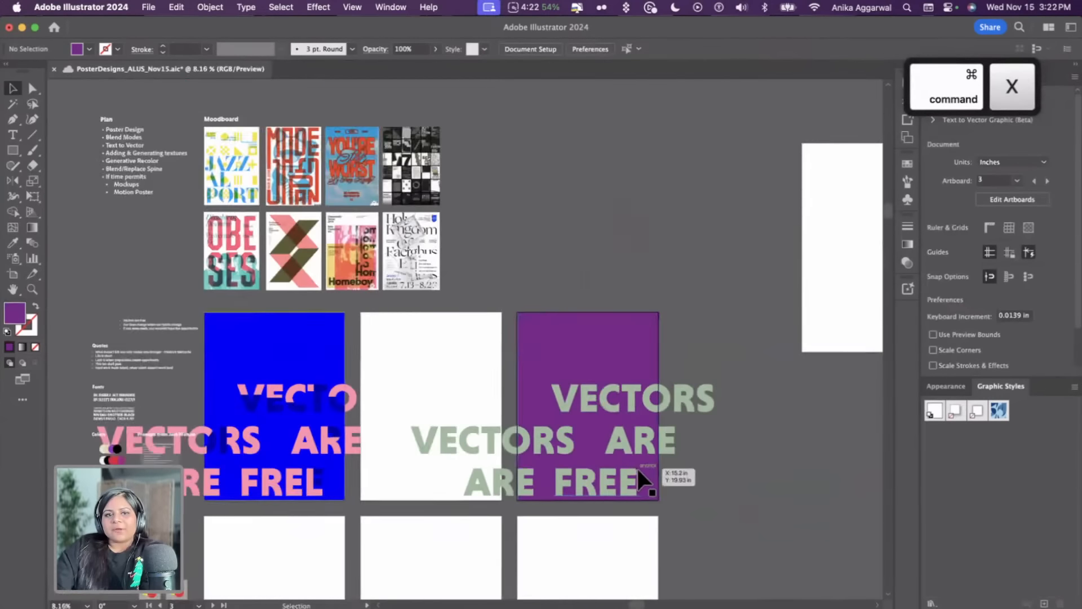
{"action": "scroll", "coordinate": [637, 469], "scroll_direction": "left", "scroll_amount": 5}
{"action": "scroll", "coordinate": [643, 241], "scroll_direction": "right", "scroll_amount": 3}
{"action": "left_click", "coordinate": [676, 437]}
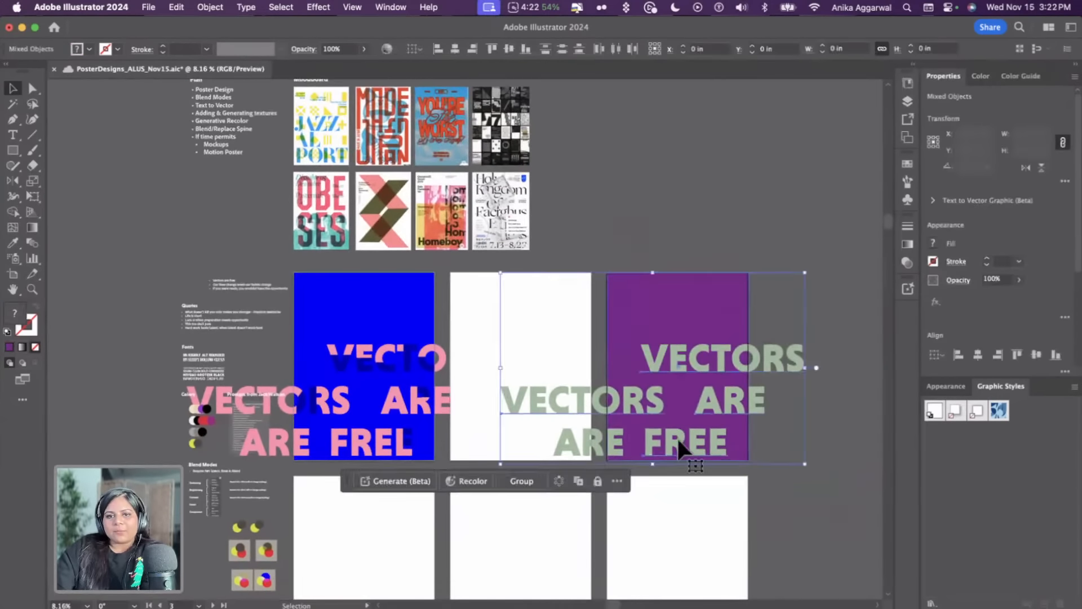
{"action": "scroll", "coordinate": [677, 436], "scroll_direction": "down", "scroll_amount": 3}
{"action": "left_click_drag", "start_coordinate": [723, 438], "coordinate": [816, 491]}
{"action": "key", "text": "super+z"}
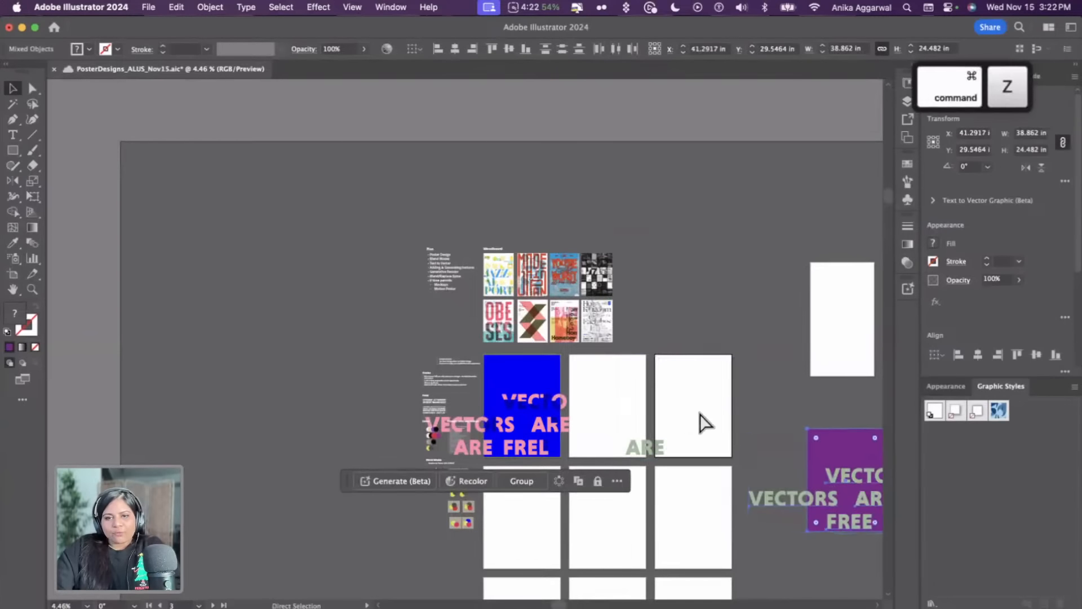
{"action": "left_click", "coordinate": [711, 327]}
{"action": "left_click_drag", "start_coordinate": [652, 458], "coordinate": [808, 532]}
{"action": "left_click", "coordinate": [752, 385]}
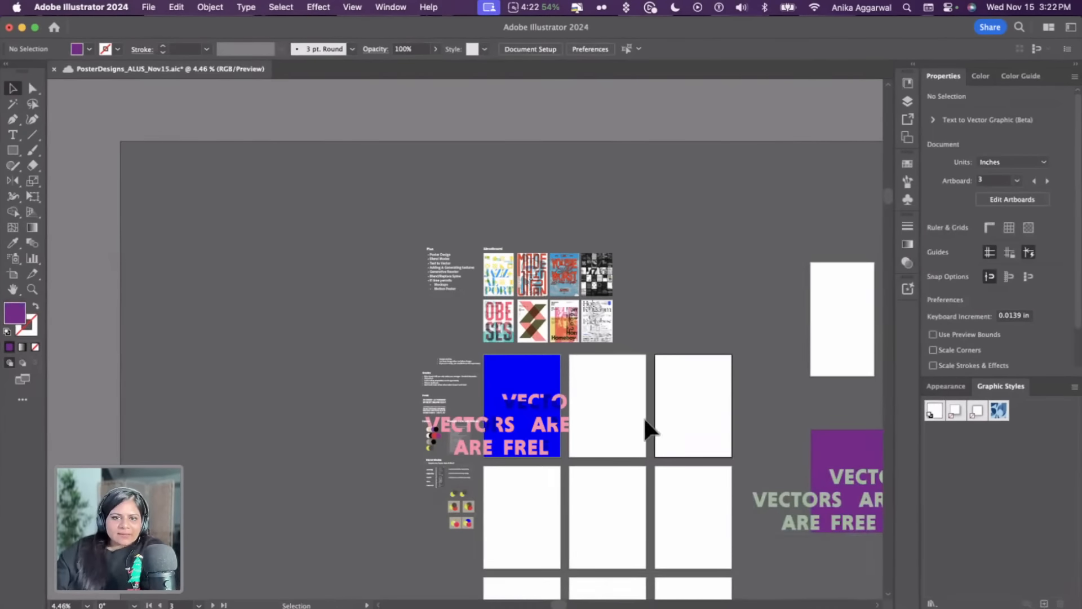
Place the AdobeStock_358478025 texture from the library over the blue poster artboard
{"action": "scroll", "coordinate": [644, 419], "scroll_direction": "up", "scroll_amount": 5}
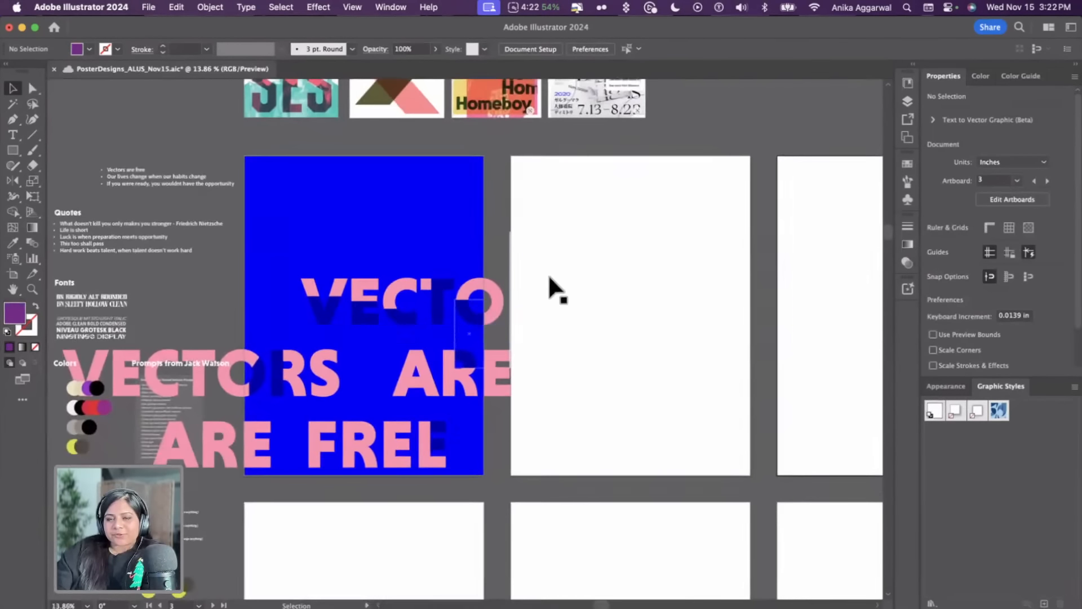
{"action": "left_click", "coordinate": [726, 223]}
{"action": "left_click", "coordinate": [905, 83]}
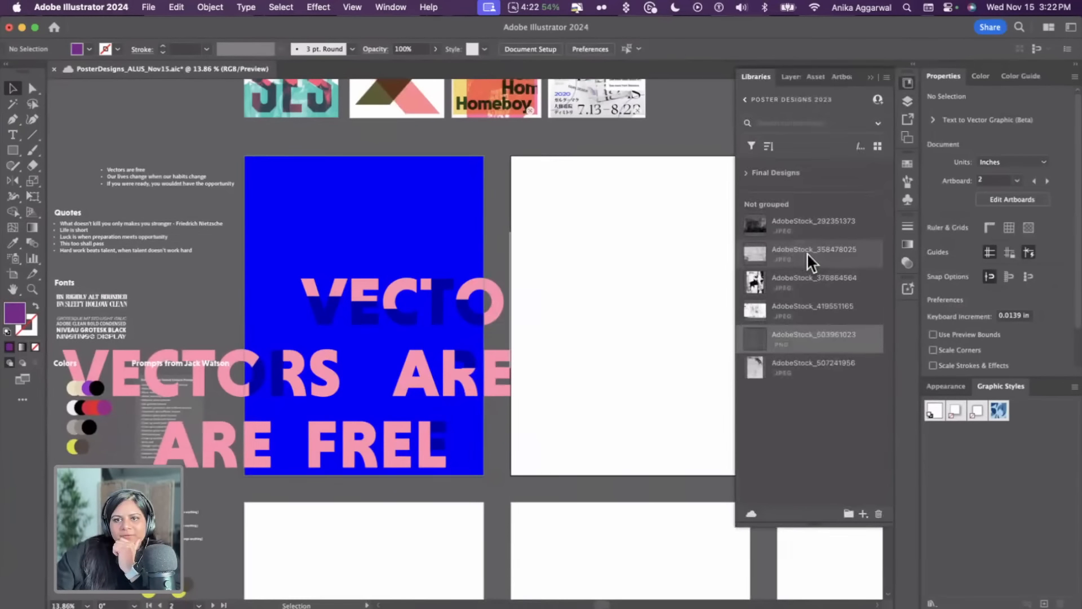
{"action": "left_click_drag", "start_coordinate": [807, 252], "coordinate": [269, 198]}
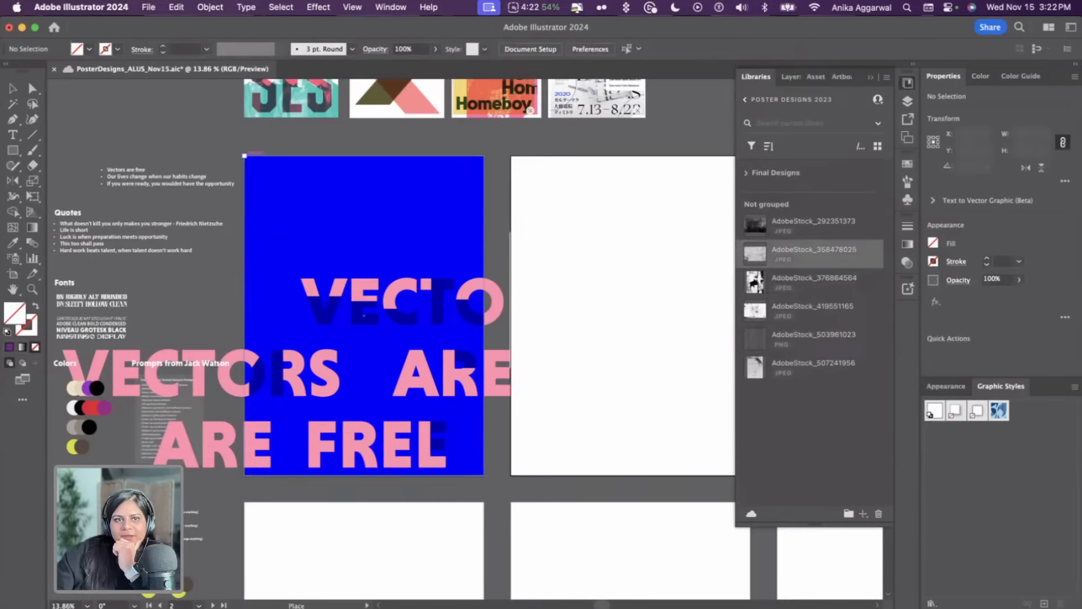
{"action": "left_click_drag", "start_coordinate": [244, 156], "coordinate": [600, 393]}
{"action": "scroll", "coordinate": [586, 383], "scroll_direction": "down", "scroll_amount": 10}
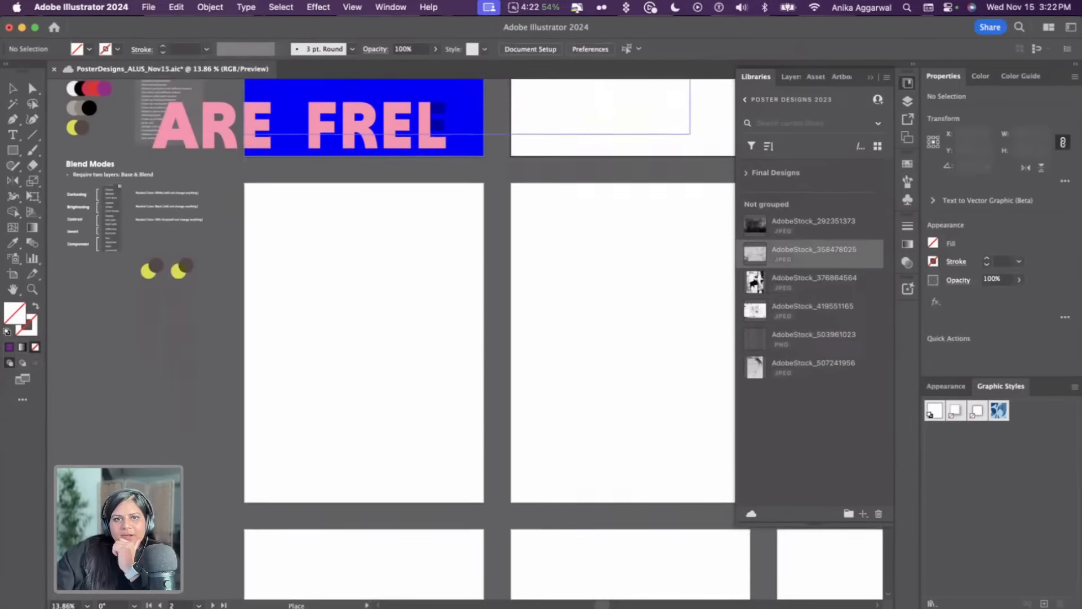
{"action": "scroll", "coordinate": [545, 357], "scroll_direction": "up", "scroll_amount": 10}
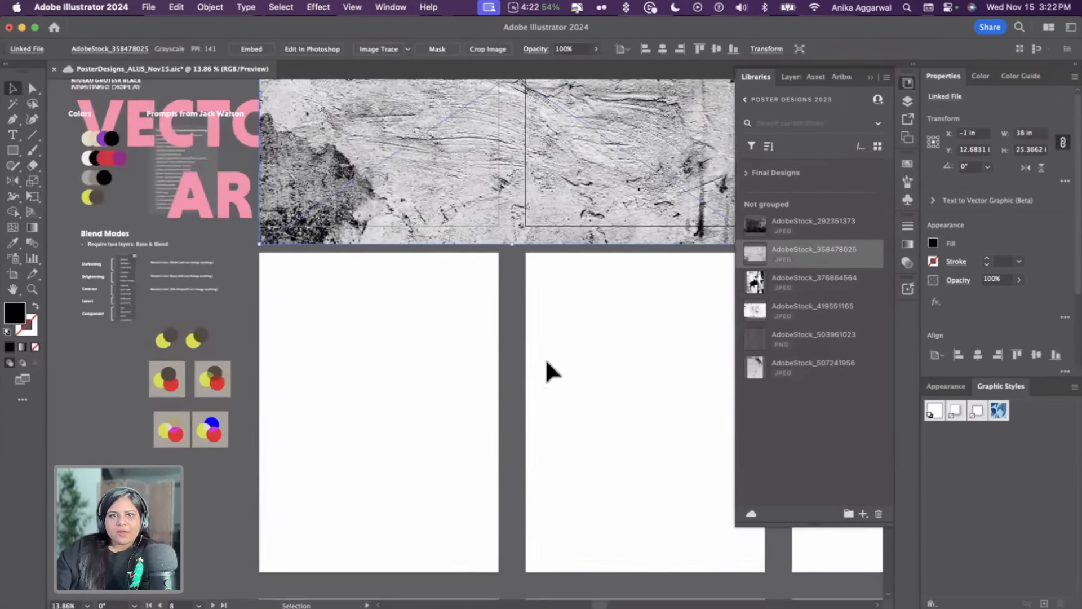
{"action": "scroll", "coordinate": [545, 360], "scroll_direction": "right", "scroll_amount": 3}
{"action": "scroll", "coordinate": [447, 379], "scroll_direction": "up", "scroll_amount": 3}
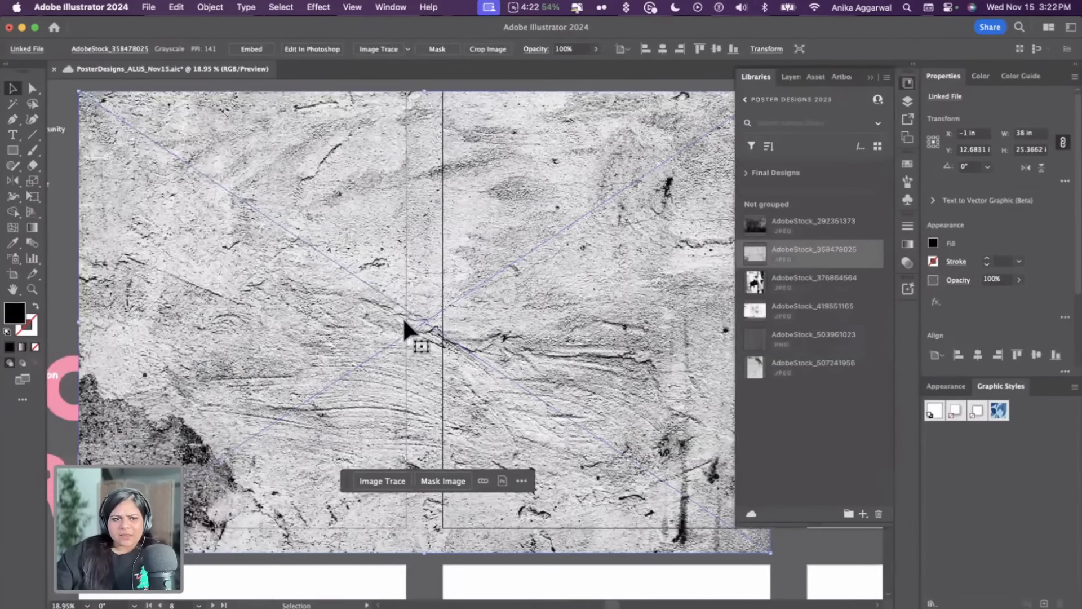
{"action": "left_click_drag", "start_coordinate": [458, 280], "coordinate": [454, 279]}
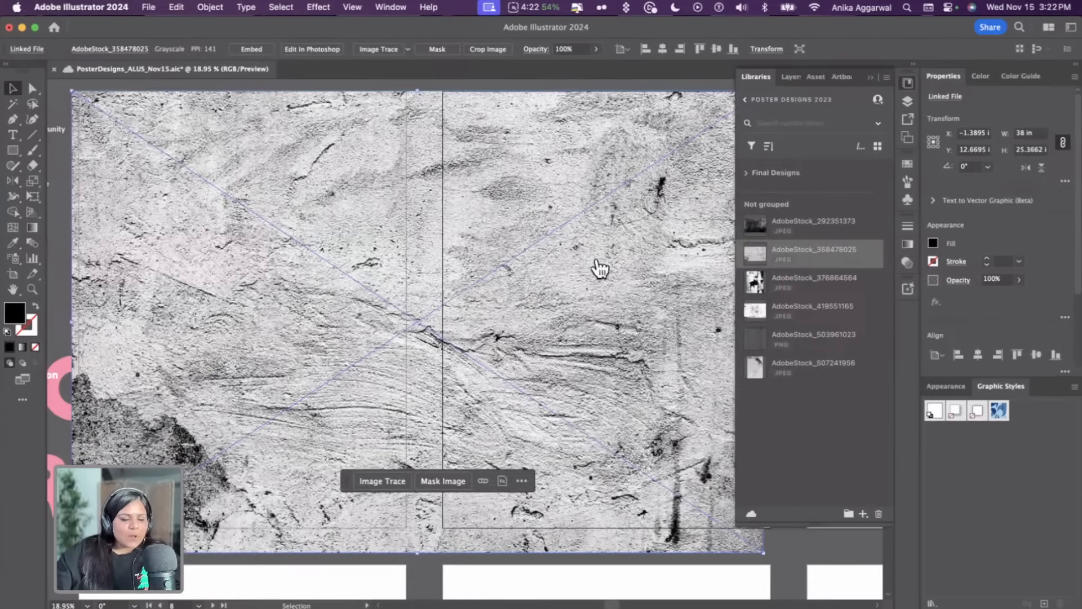
Set the texture's blend mode to Color Burn after trying Multiply and Darken
{"action": "left_click", "coordinate": [950, 285]}
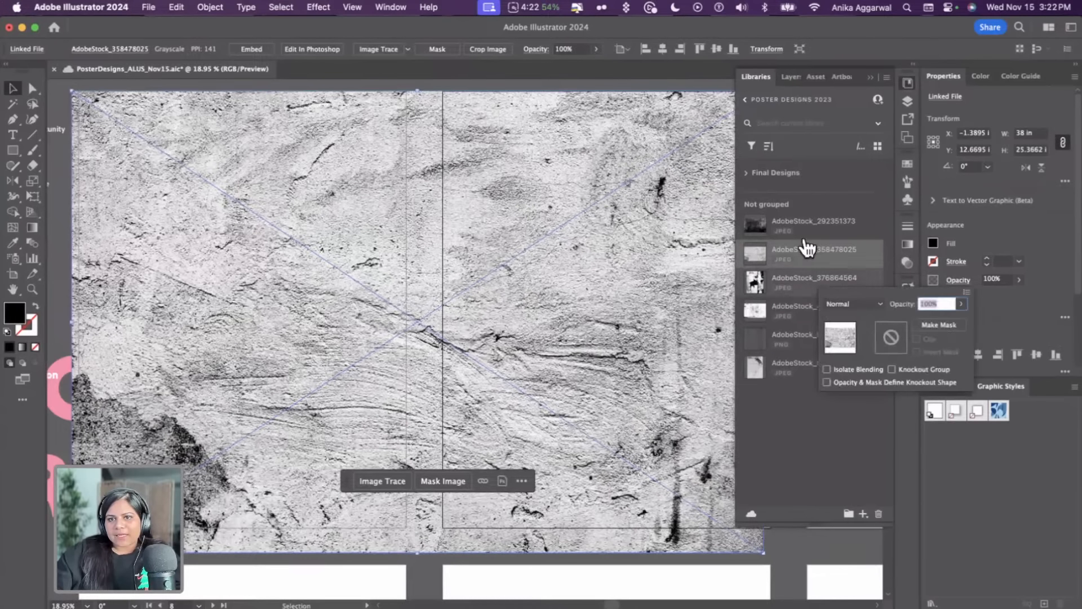
{"action": "left_click", "coordinate": [878, 306]}
{"action": "left_click", "coordinate": [868, 345]}
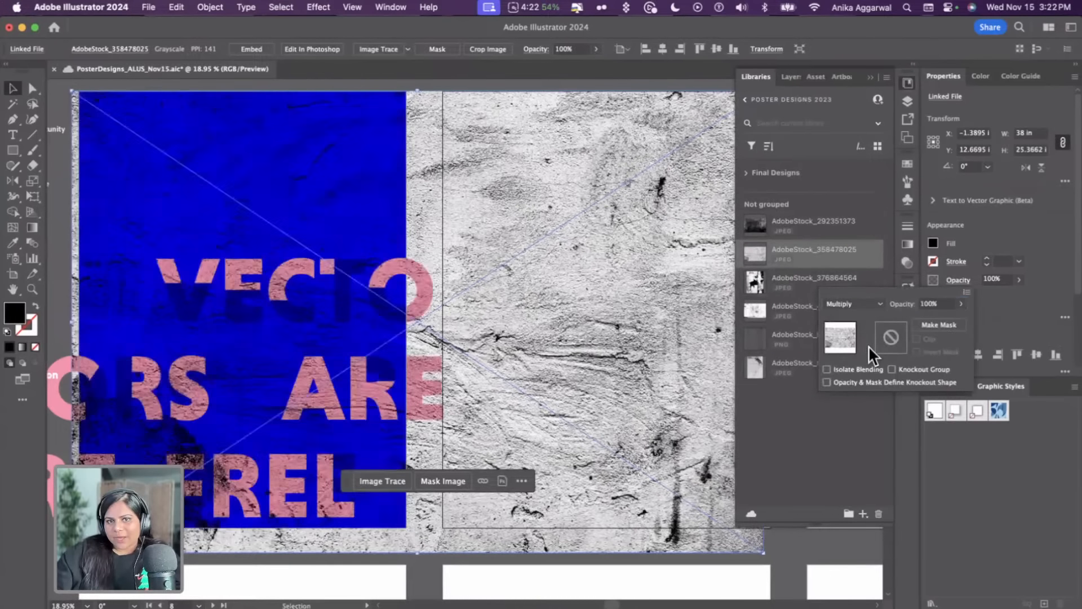
{"action": "left_click", "coordinate": [855, 306]}
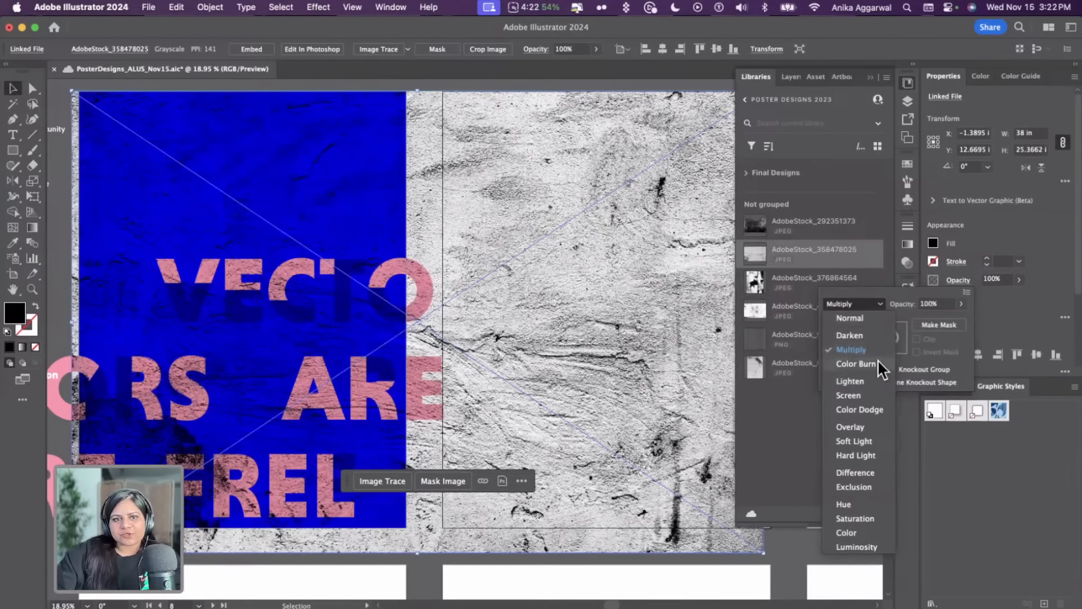
{"action": "left_click", "coordinate": [878, 359]}
{"action": "left_click", "coordinate": [867, 304]}
{"action": "left_click", "coordinate": [865, 335]}
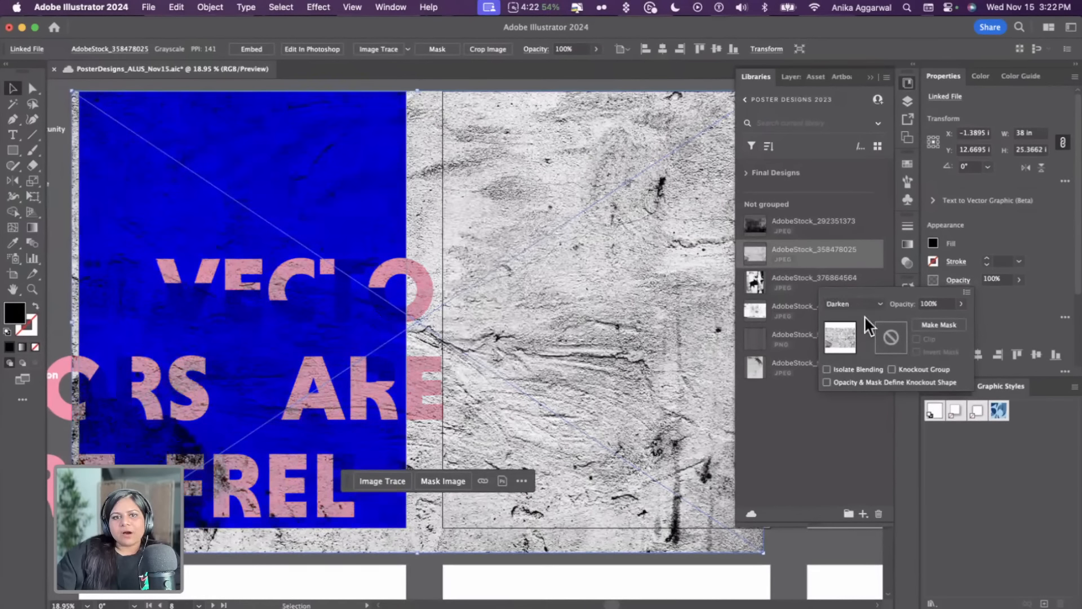
{"action": "left_click", "coordinate": [859, 301]}
{"action": "left_click", "coordinate": [867, 347]}
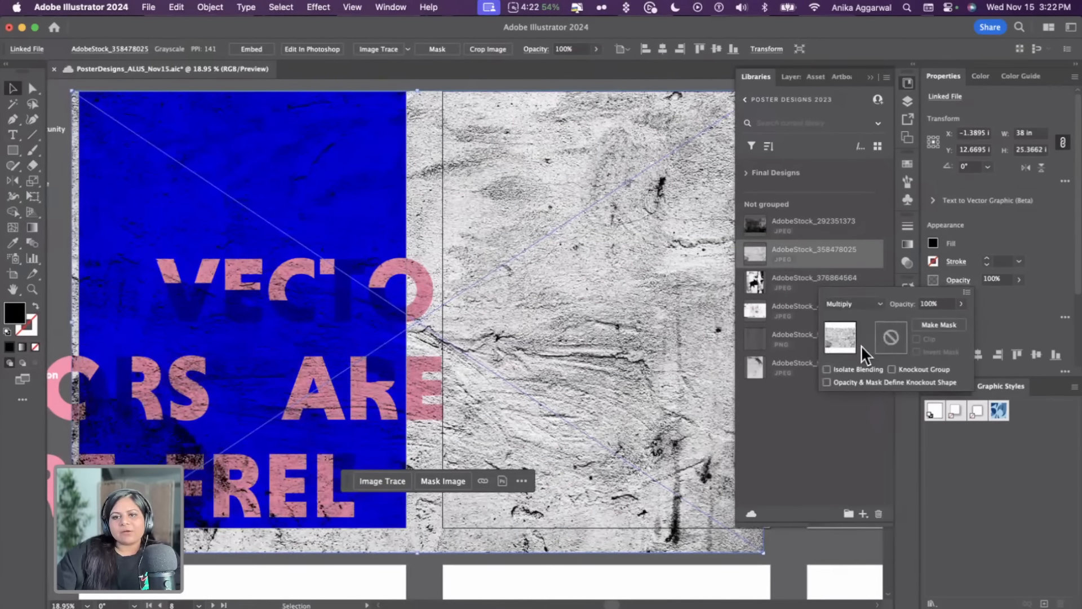
{"action": "left_click", "coordinate": [845, 303]}
{"action": "left_click", "coordinate": [865, 364]}
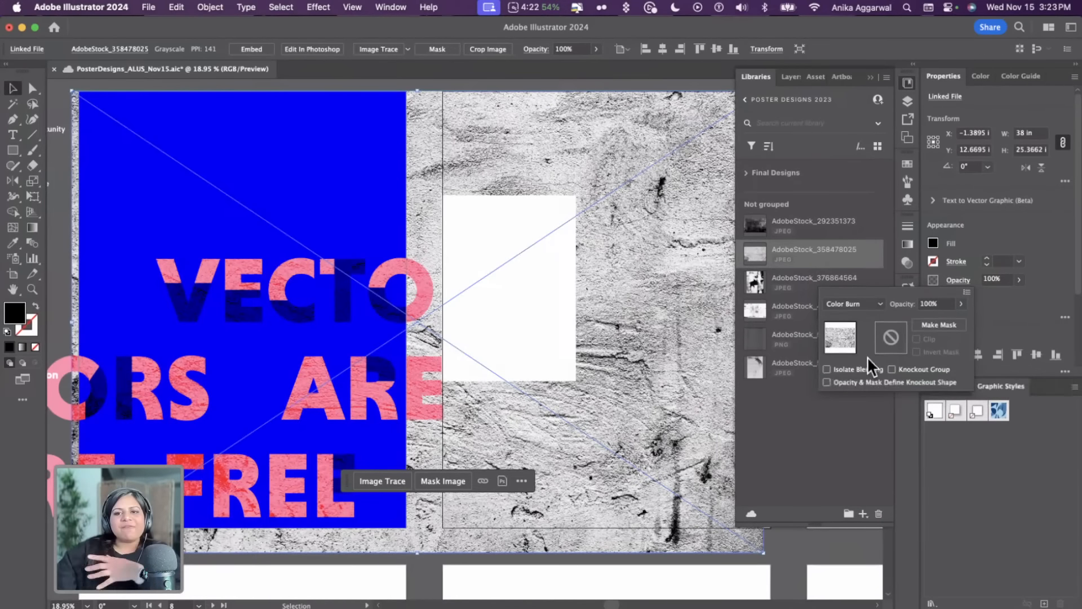
{"action": "left_click", "coordinate": [864, 303]}
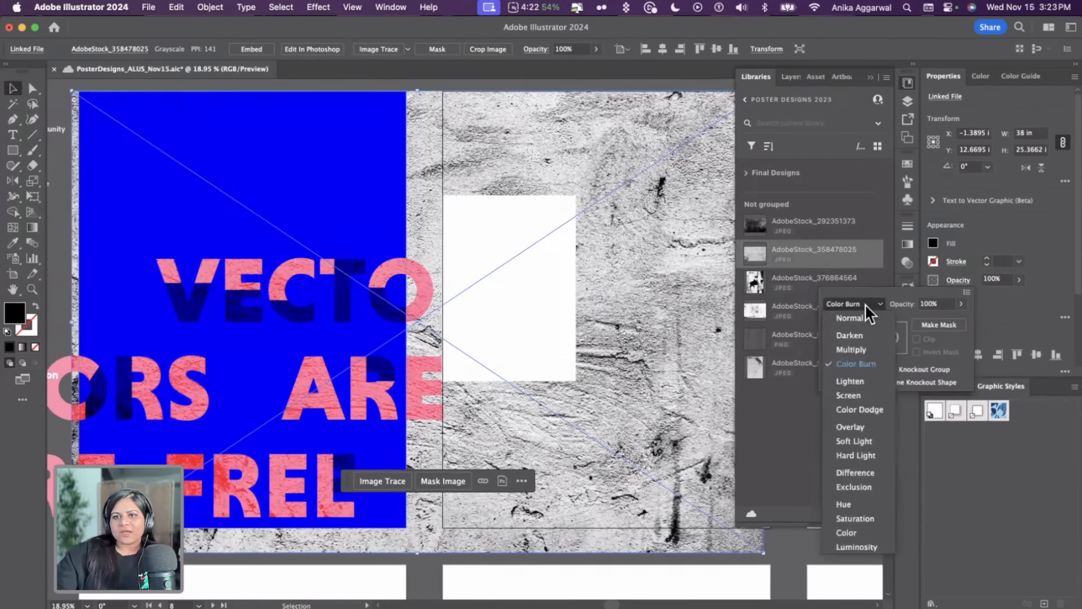
{"action": "left_click", "coordinate": [858, 365]}
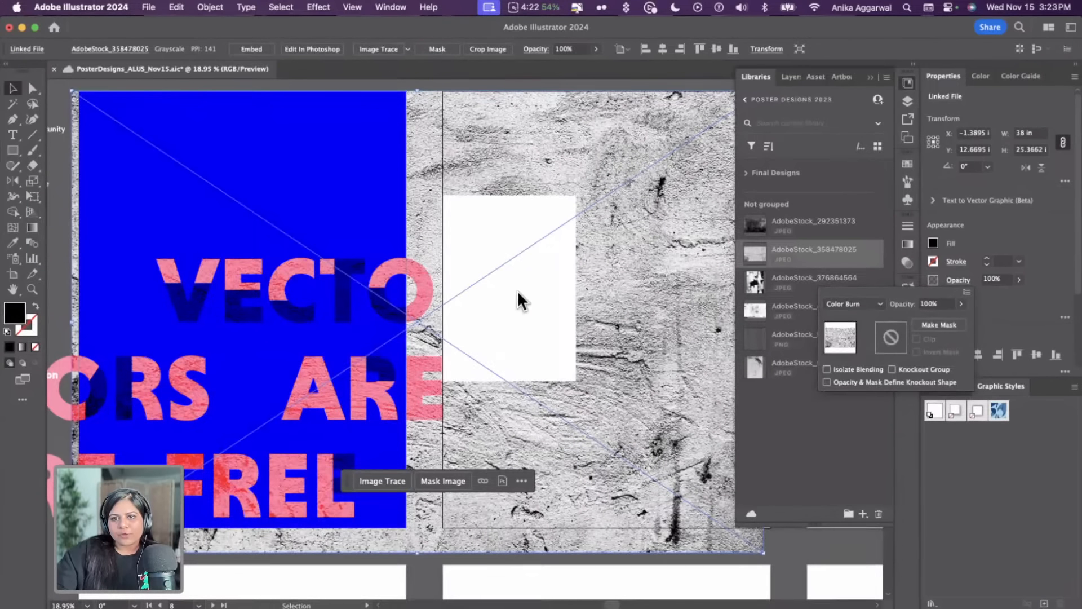
{"action": "left_click", "coordinate": [536, 295]}
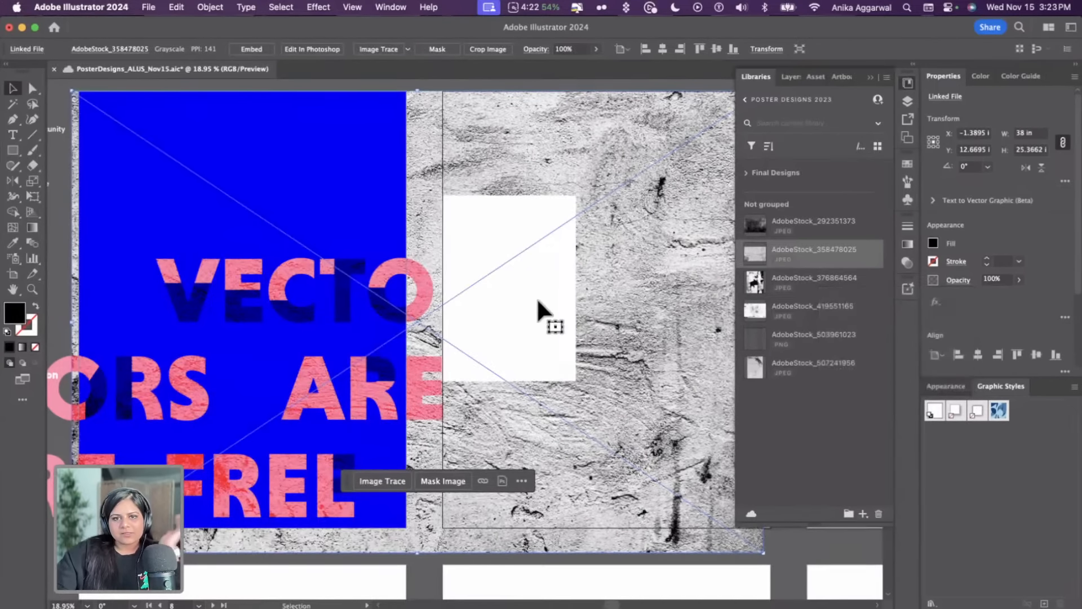
Bring the texture to the front and move it right to about X 8.5 in
{"action": "left_click", "coordinate": [589, 566]}
{"action": "left_click", "coordinate": [497, 291]}
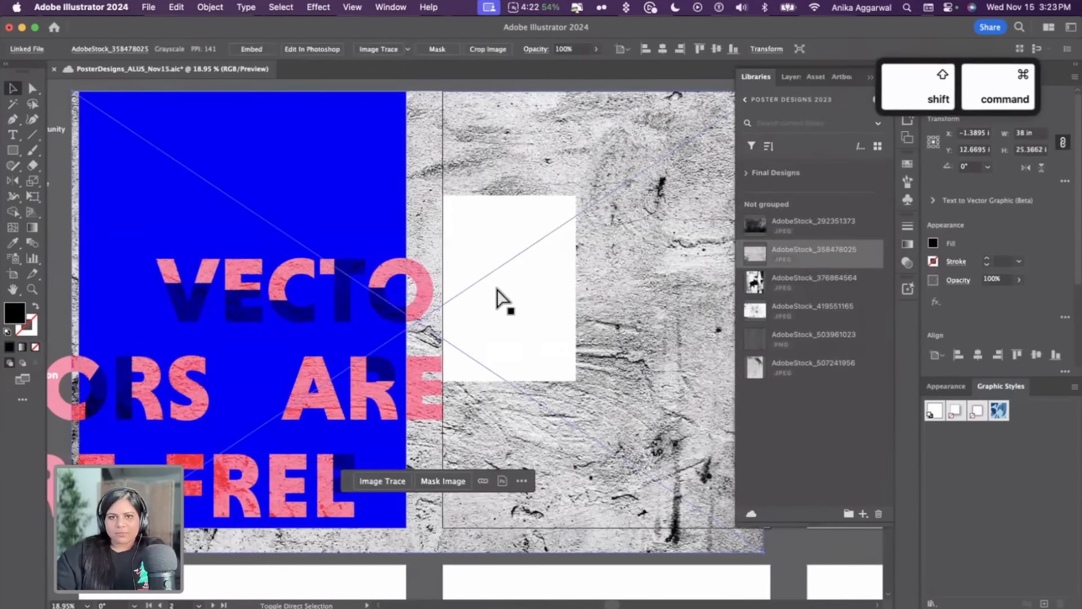
{"action": "key", "text": "shift+super+bracketright"}
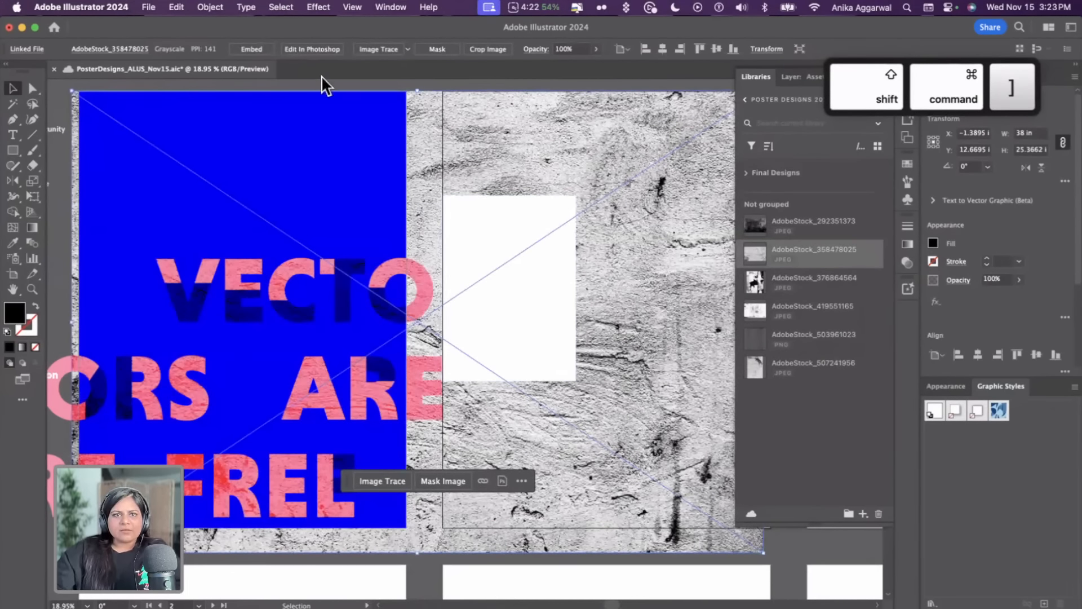
{"action": "left_click", "coordinate": [322, 76]}
{"action": "left_click", "coordinate": [308, 276]}
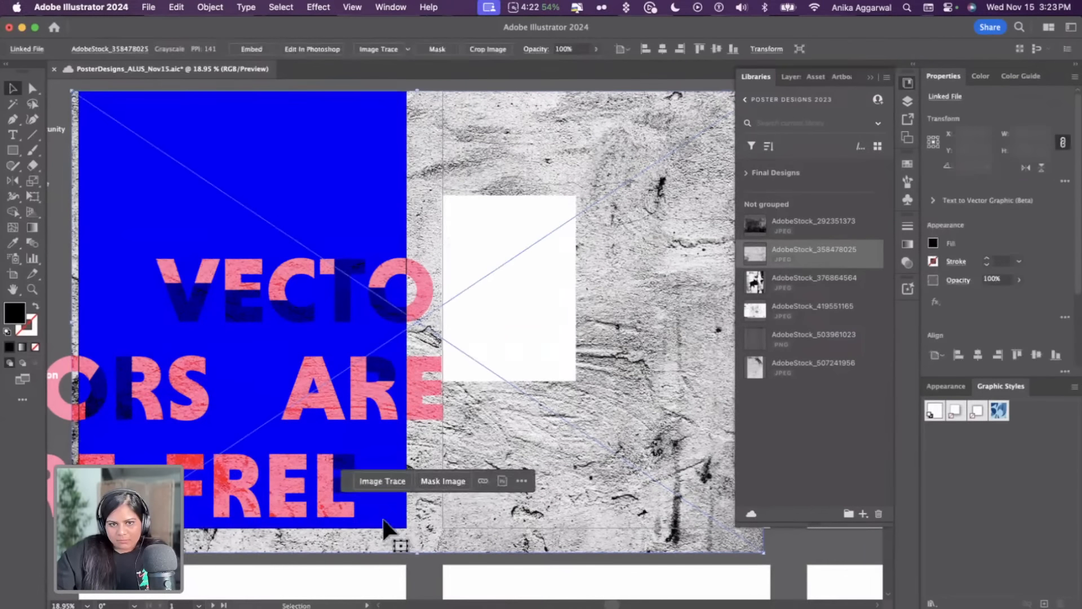
{"action": "left_click_drag", "start_coordinate": [471, 442], "coordinate": [648, 410]}
Reflect the texture with the Reflect tool and undo the reflection
{"action": "left_click", "coordinate": [14, 181]}
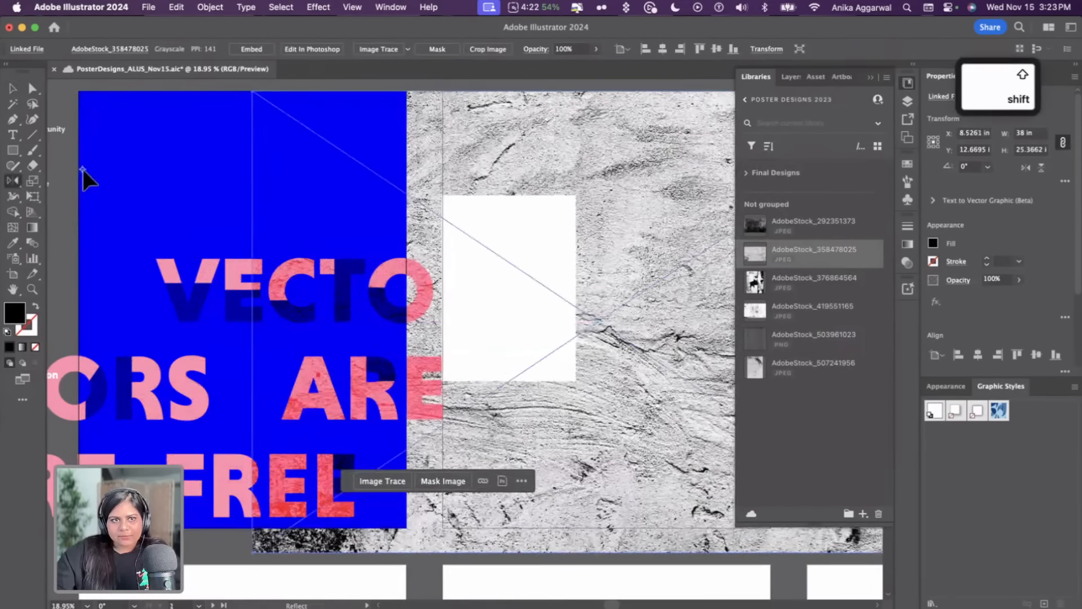
{"action": "left_click", "coordinate": [88, 174], "text": "shift"}
{"action": "key", "text": "v"}
{"action": "key", "text": "super+z"}
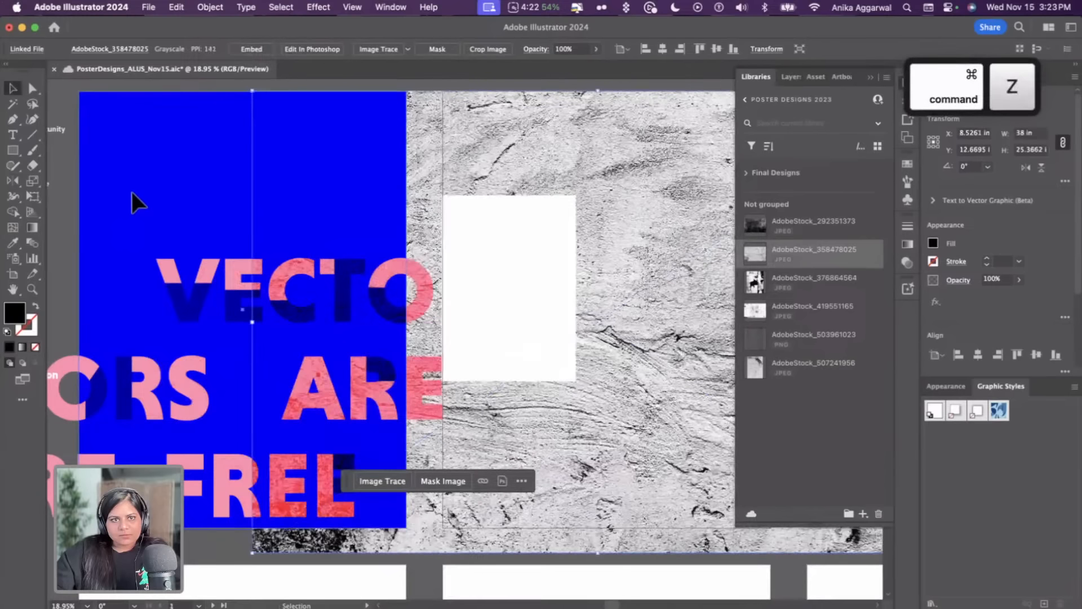
Paste a copy of the blue rectangle in front, bring it to the front, and clip the texture with it using a clipping mask
{"action": "left_click", "coordinate": [145, 208]}
{"action": "key", "text": "super+f"}
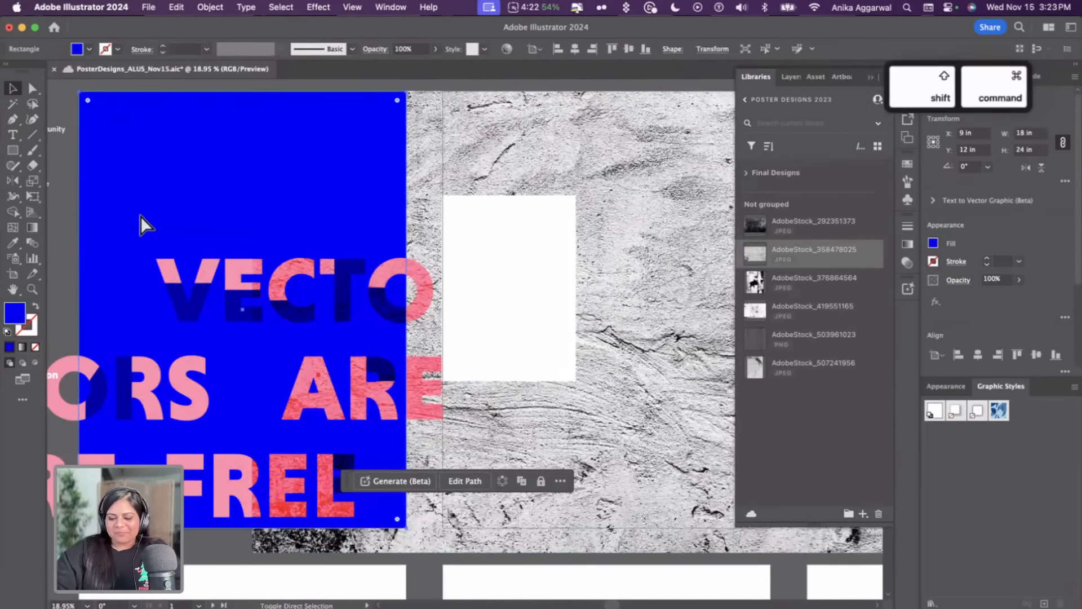
{"action": "key", "text": "shift+super+bracketright"}
{"action": "left_click", "coordinate": [485, 178]}
{"action": "left_click_drag", "start_coordinate": [485, 177], "coordinate": [252, 163]}
{"action": "key", "text": "super+7"}
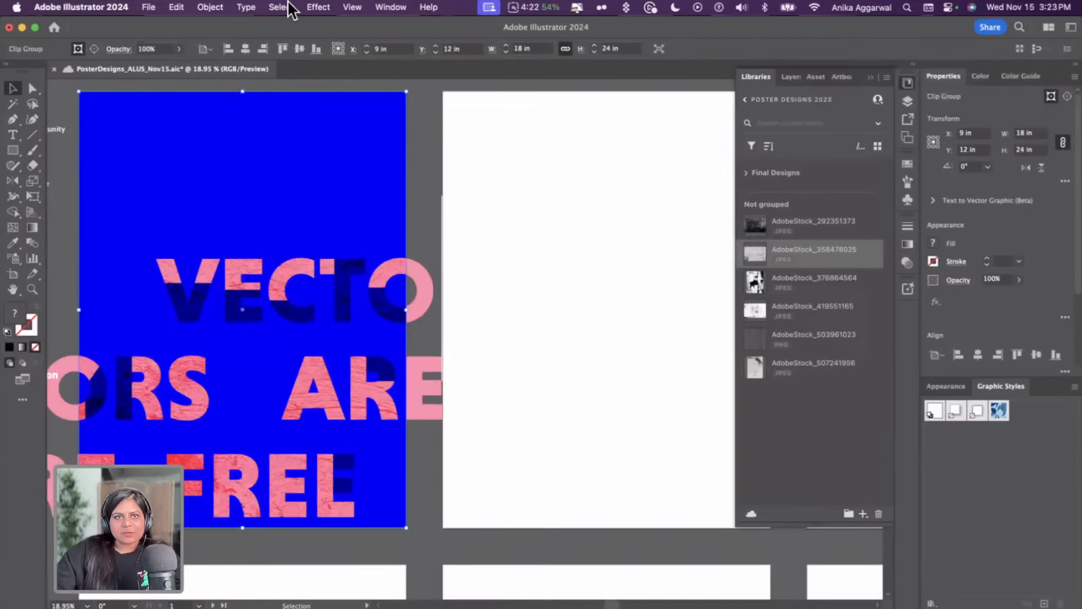
Turn on Pixel Preview and Trim View to see the poster cropped to its artboard
{"action": "left_click", "coordinate": [357, 8]}
{"action": "left_click", "coordinate": [378, 77]}
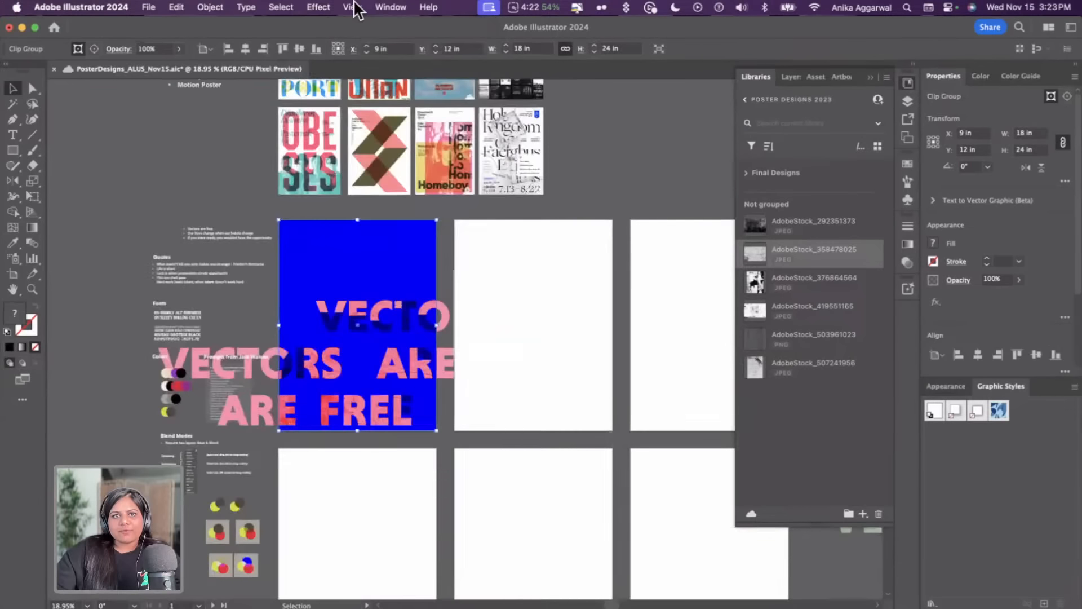
{"action": "left_click", "coordinate": [352, 7]}
{"action": "left_click", "coordinate": [368, 90]}
{"action": "left_click", "coordinate": [503, 442]}
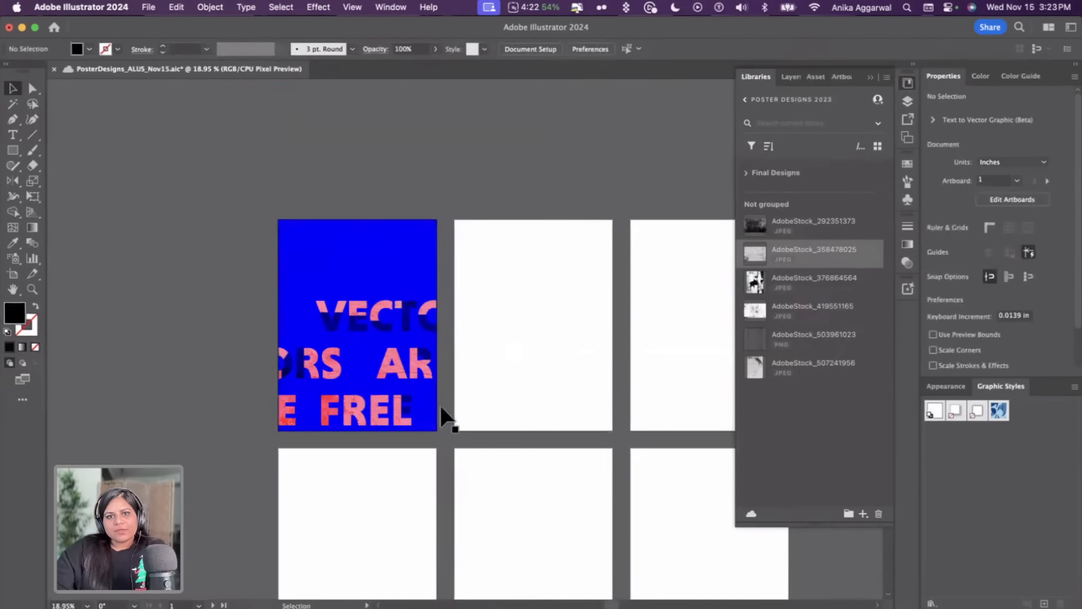
{"action": "scroll", "coordinate": [457, 422], "scroll_direction": "right", "scroll_amount": 2}
{"action": "scroll", "coordinate": [456, 422], "scroll_direction": "down", "scroll_amount": 1}
{"action": "scroll", "coordinate": [429, 414], "scroll_direction": "up", "scroll_amount": 2}
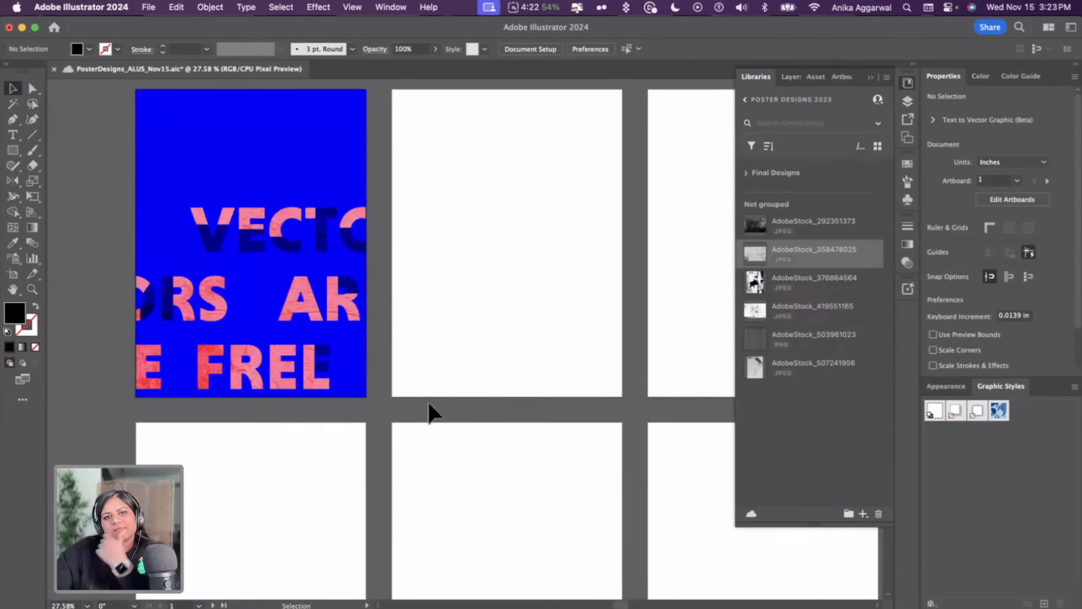
Save the document, acknowledging the linked-assets notice
{"action": "key", "text": "super+s"}
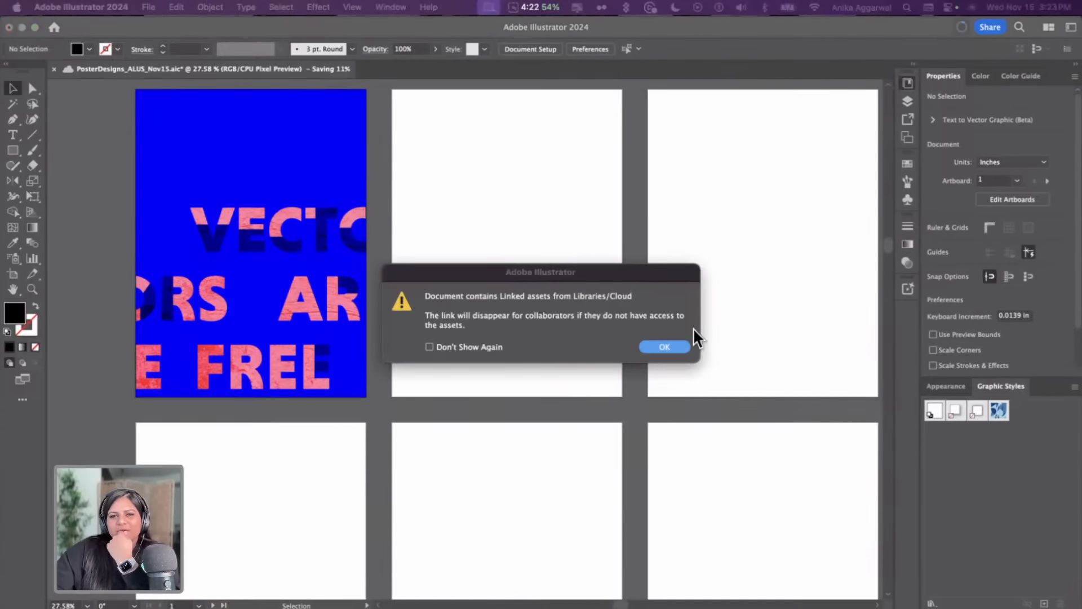
{"action": "left_click", "coordinate": [648, 347]}
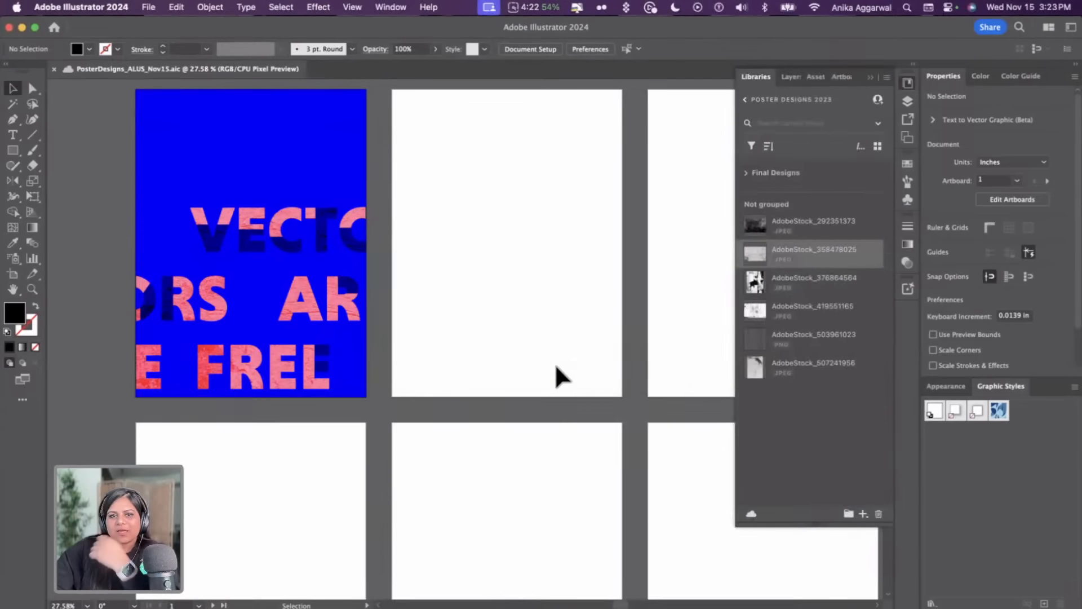
Turn Trim View off again to show content outside the artboards
{"action": "scroll", "coordinate": [555, 362], "scroll_direction": "left", "scroll_amount": 5}
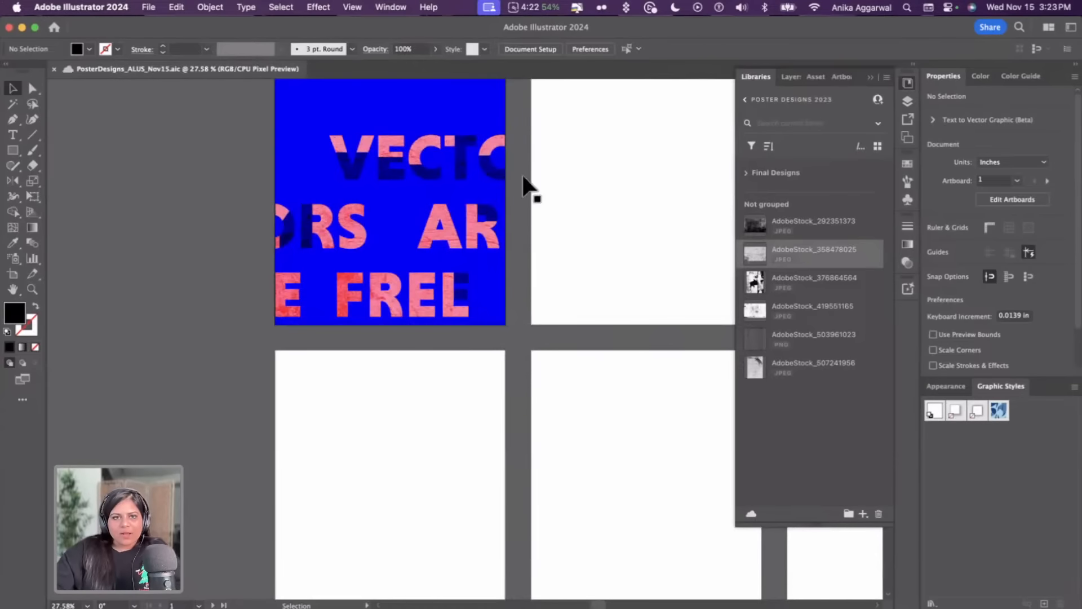
{"action": "left_click", "coordinate": [358, 6]}
{"action": "left_click", "coordinate": [375, 90]}
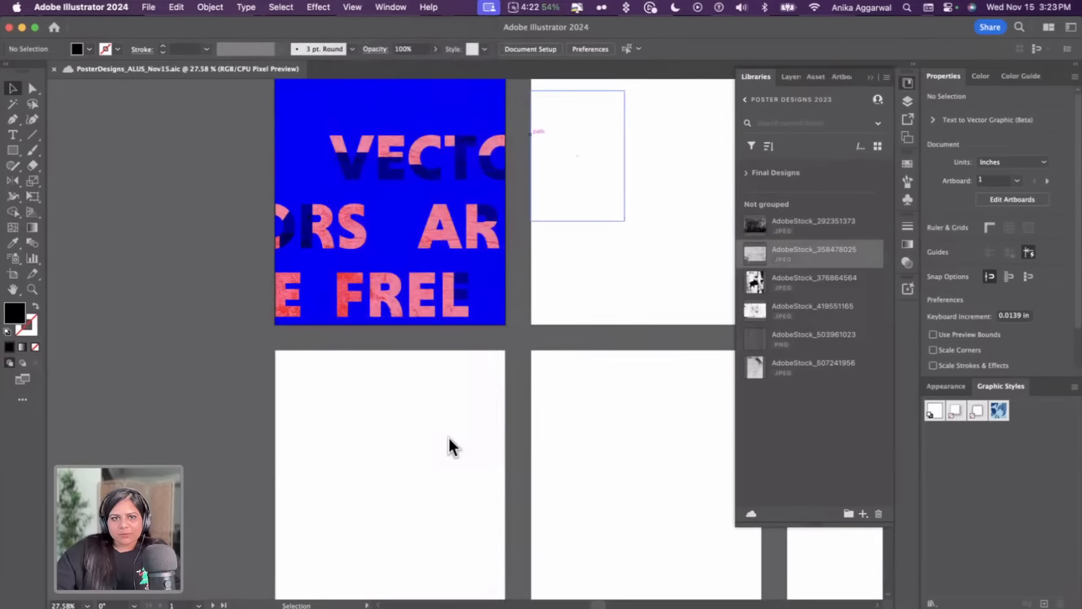
Copy the Friedrich Nietzsche quote line from the Quotes notes beside the artboards
{"action": "scroll", "coordinate": [324, 382], "scroll_direction": "down", "scroll_amount": 3}
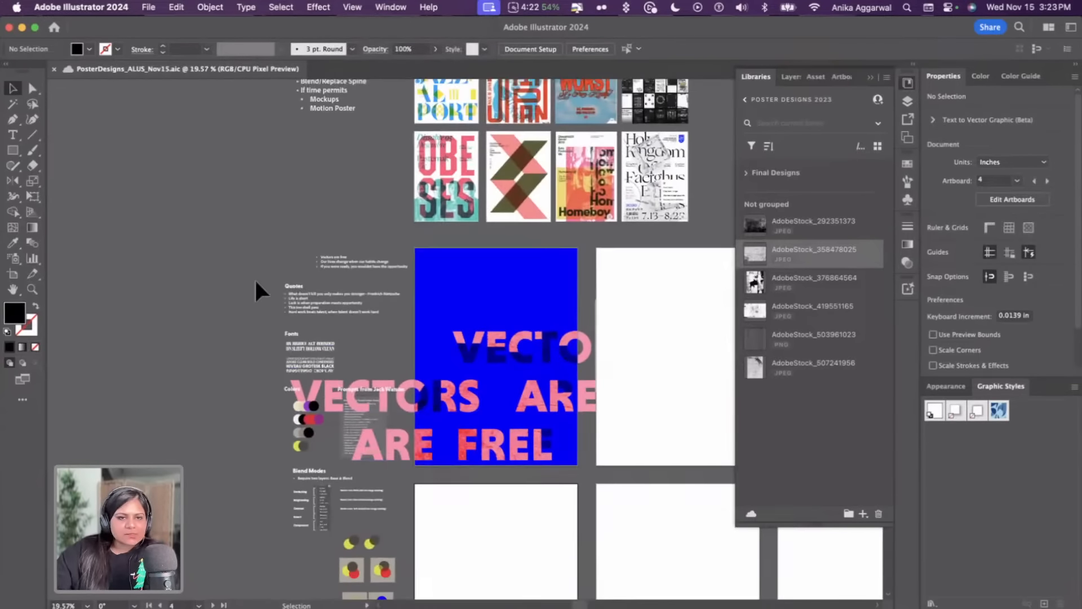
{"action": "scroll", "coordinate": [355, 310], "scroll_direction": "up", "scroll_amount": 10}
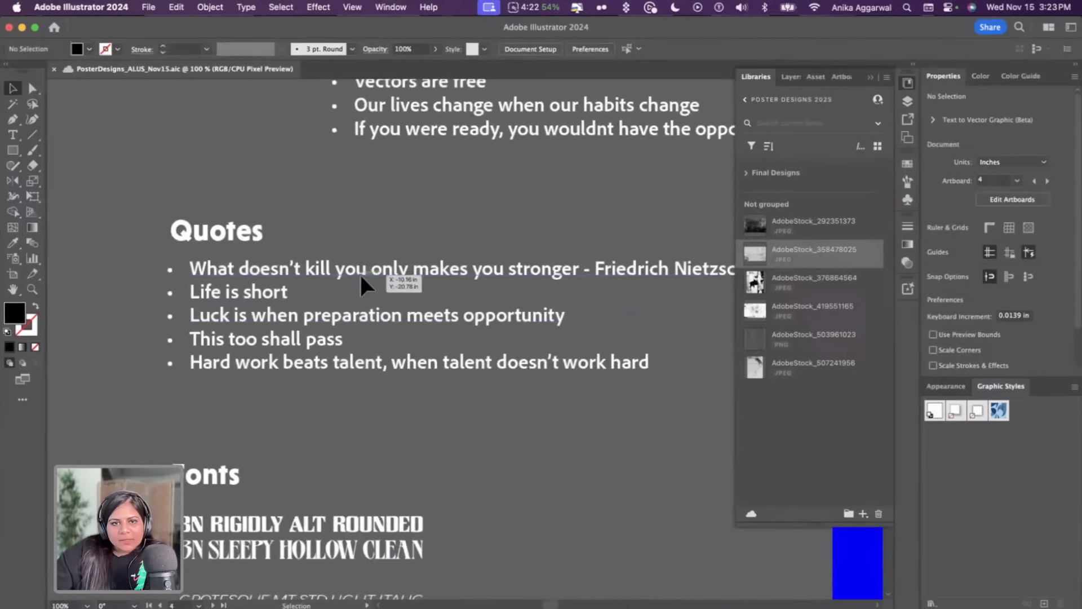
{"action": "left_click", "coordinate": [361, 276]}
{"action": "key", "text": "super+c"}
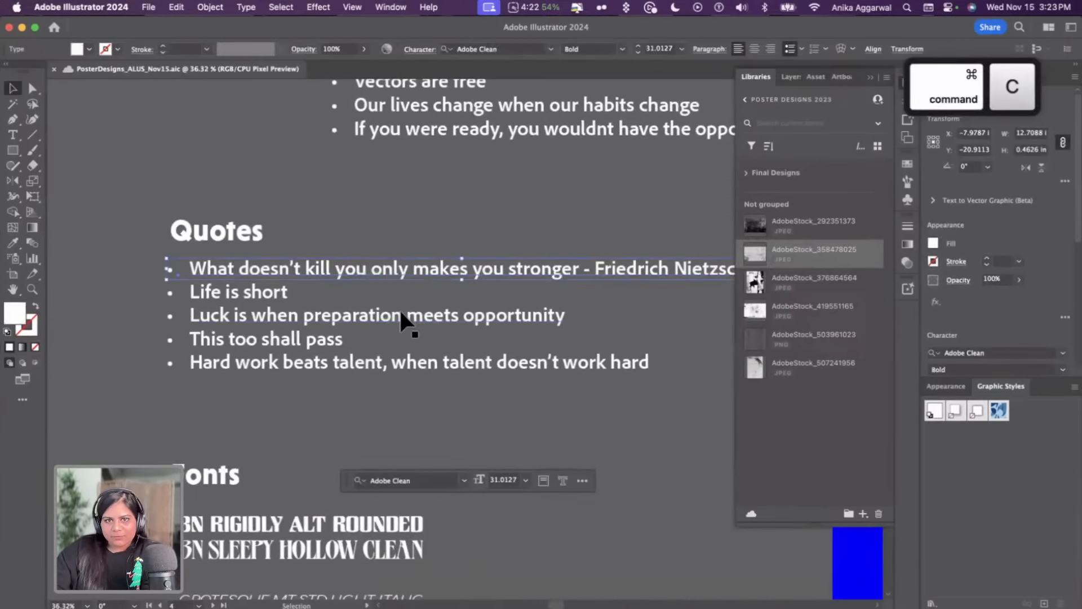
Draw an 18 x 24 in rectangle over the artboard below the poster and fill it with the sampled purple colour
{"action": "scroll", "coordinate": [399, 308], "scroll_direction": "down", "scroll_amount": 6}
{"action": "scroll", "coordinate": [404, 352], "scroll_direction": "down", "scroll_amount": 3}
{"action": "scroll", "coordinate": [404, 352], "scroll_direction": "right", "scroll_amount": 3}
{"action": "left_click", "coordinate": [408, 396]}
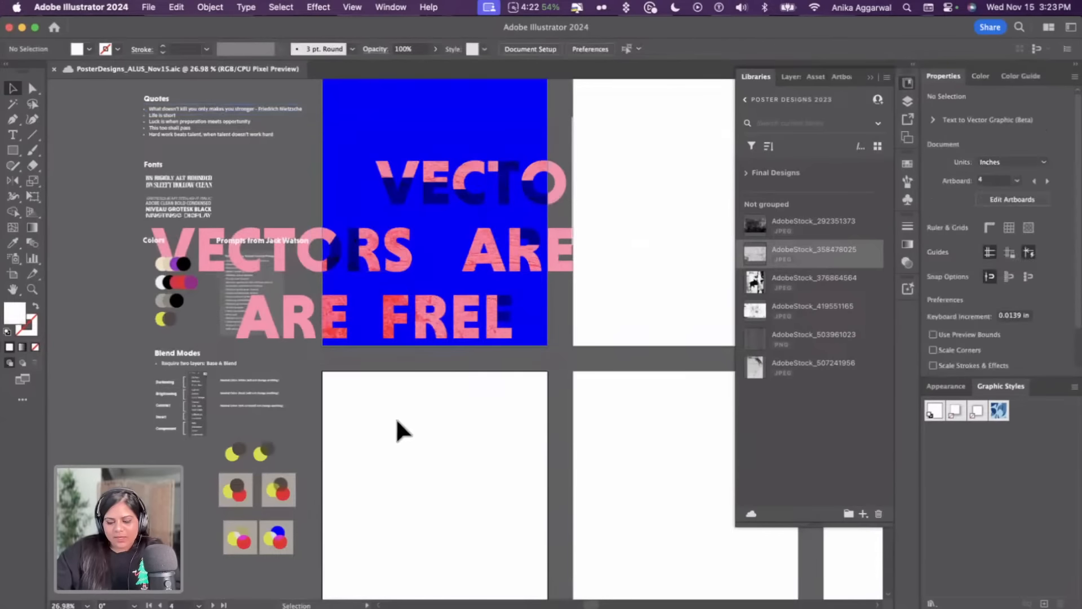
{"action": "key", "text": "m"}
{"action": "left_click_drag", "start_coordinate": [322, 372], "coordinate": [548, 597]}
{"action": "scroll", "coordinate": [480, 516], "scroll_direction": "down", "scroll_amount": 5}
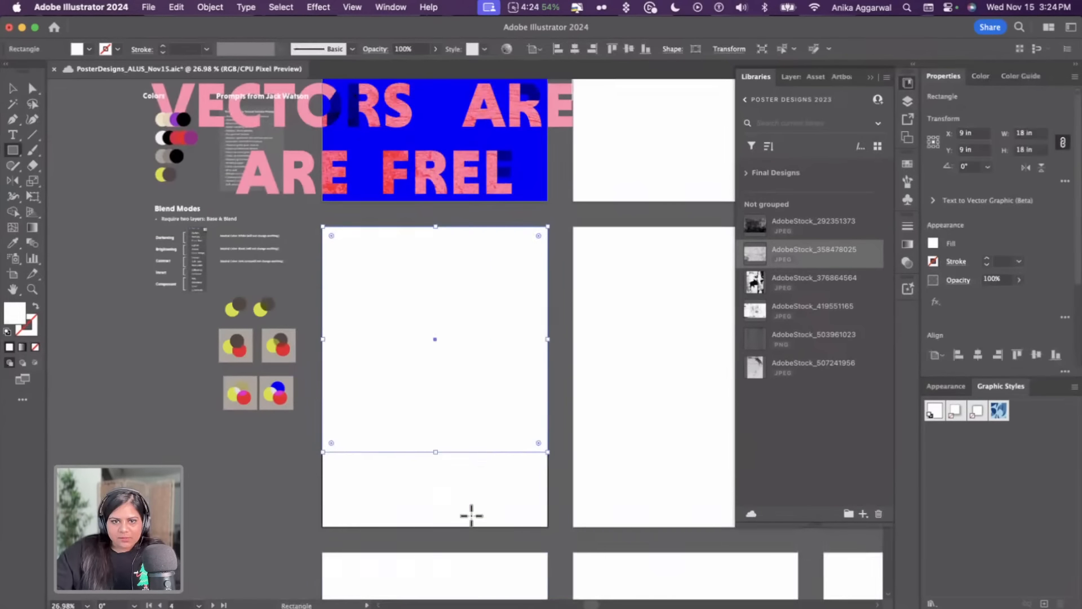
{"action": "left_click_drag", "start_coordinate": [433, 450], "coordinate": [442, 524]}
{"action": "scroll", "coordinate": [439, 496], "scroll_direction": "up", "scroll_amount": 3}
{"action": "key", "text": "i"}
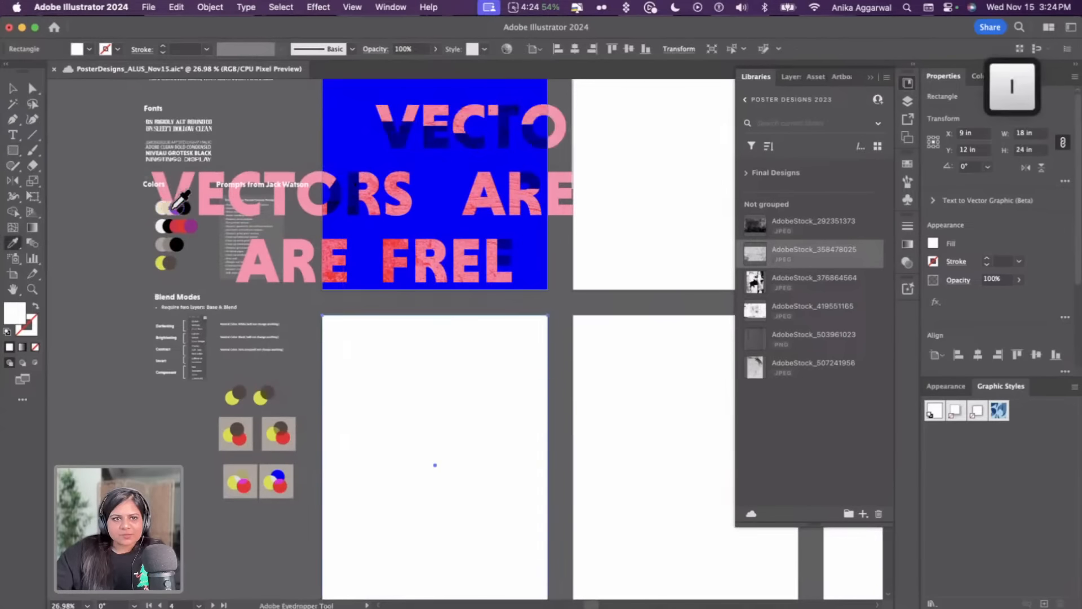
{"action": "left_click", "coordinate": [173, 208]}
Paste the copied quote onto the purple artboard and move it near the upper part
{"action": "key", "text": "v"}
{"action": "key", "text": "cmd+v"}
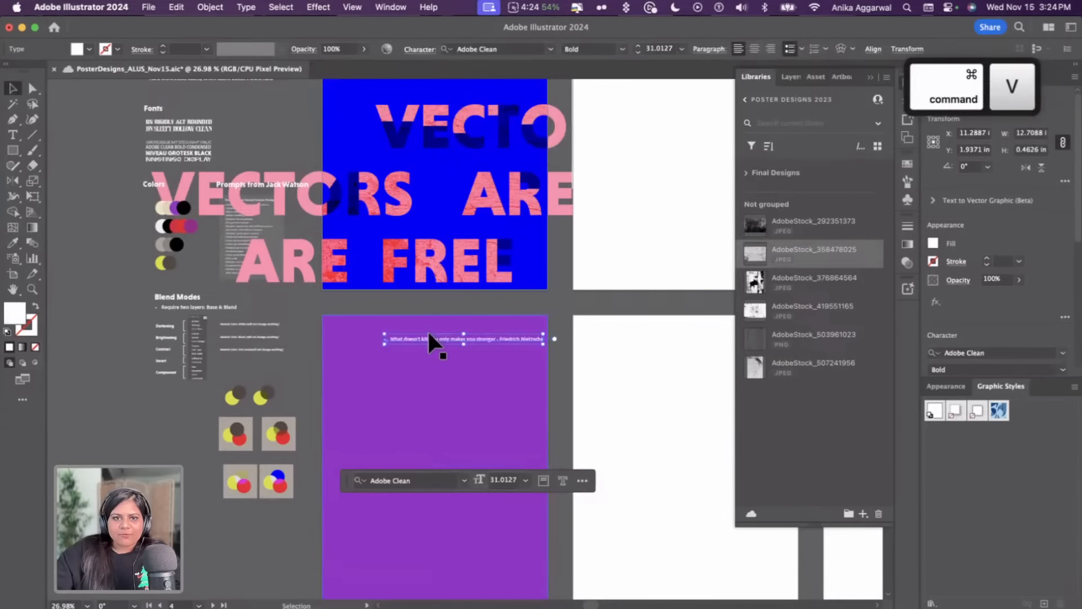
{"action": "left_click_drag", "start_coordinate": [427, 339], "coordinate": [408, 383]}
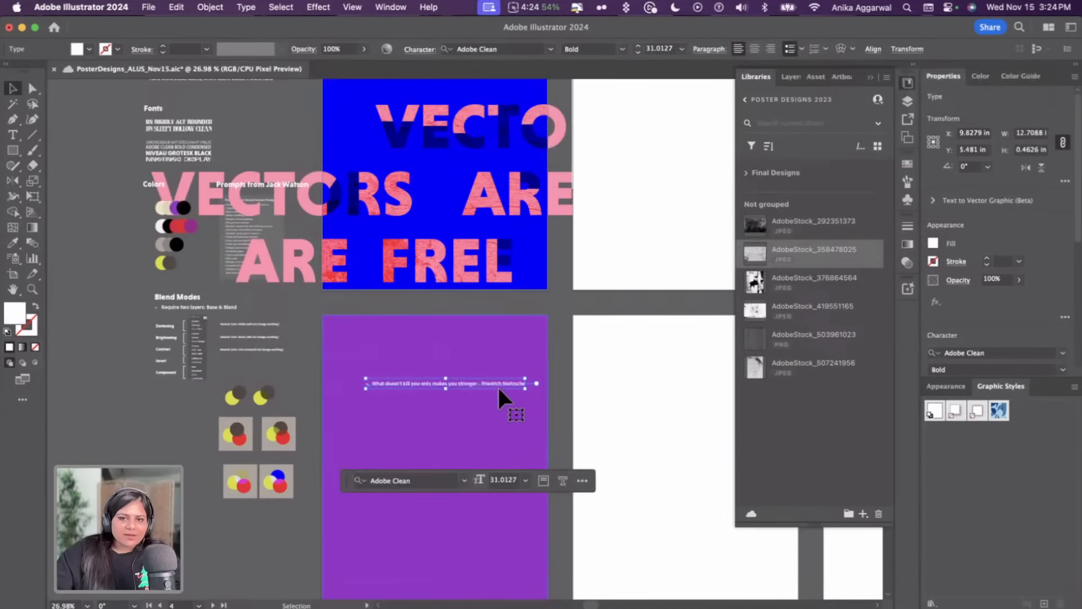
Apply the BN Rigidly Alt Rounded font to the quote by sampling it from the Fonts notes with the Eyedropper
{"action": "key", "text": "i"}
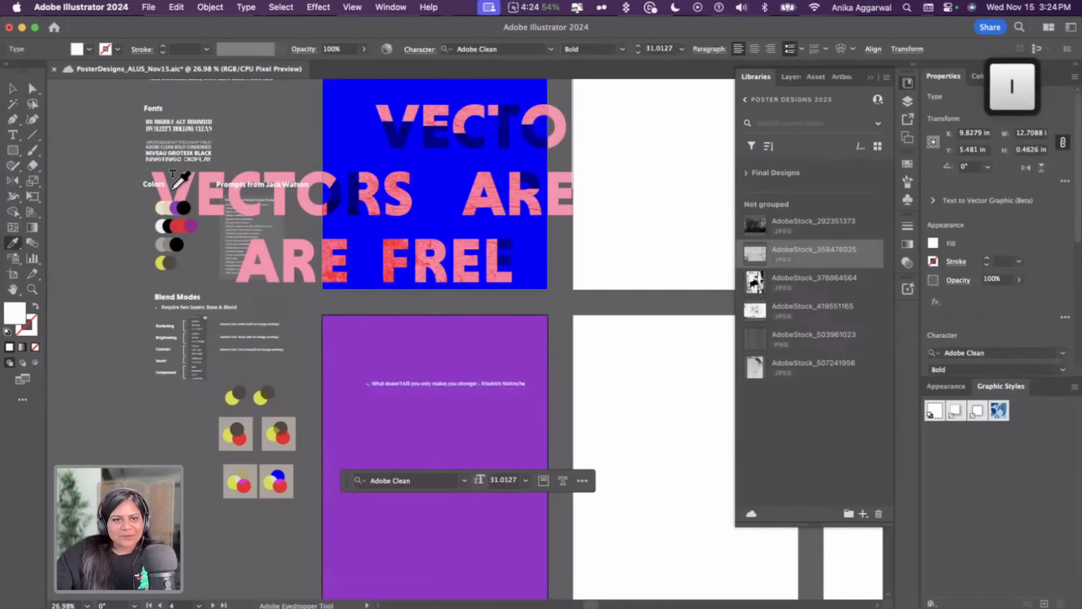
{"action": "left_click", "coordinate": [168, 121]}
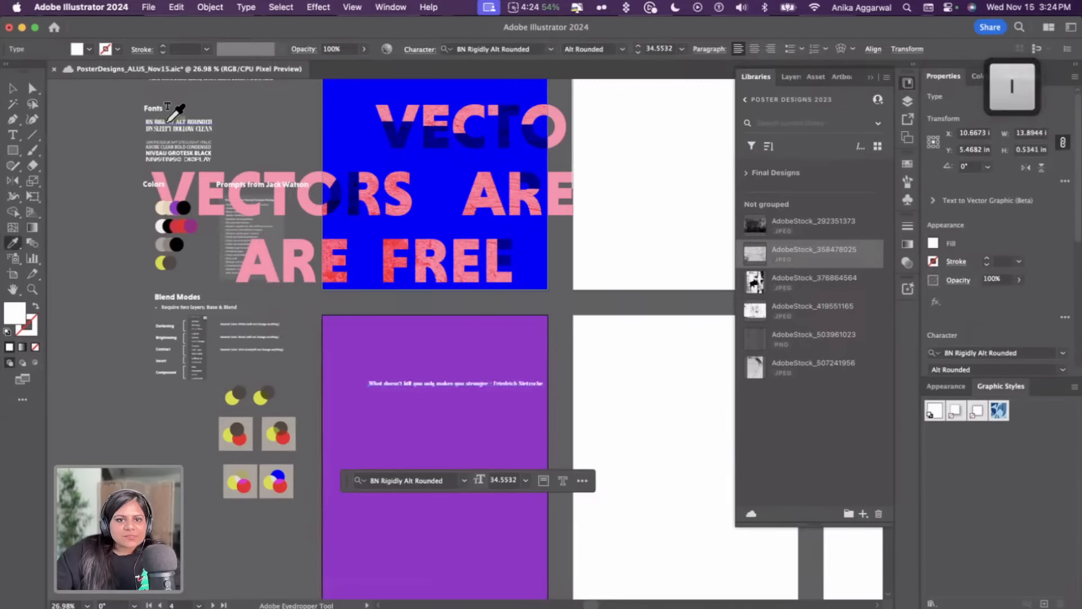
{"action": "key", "text": "v"}
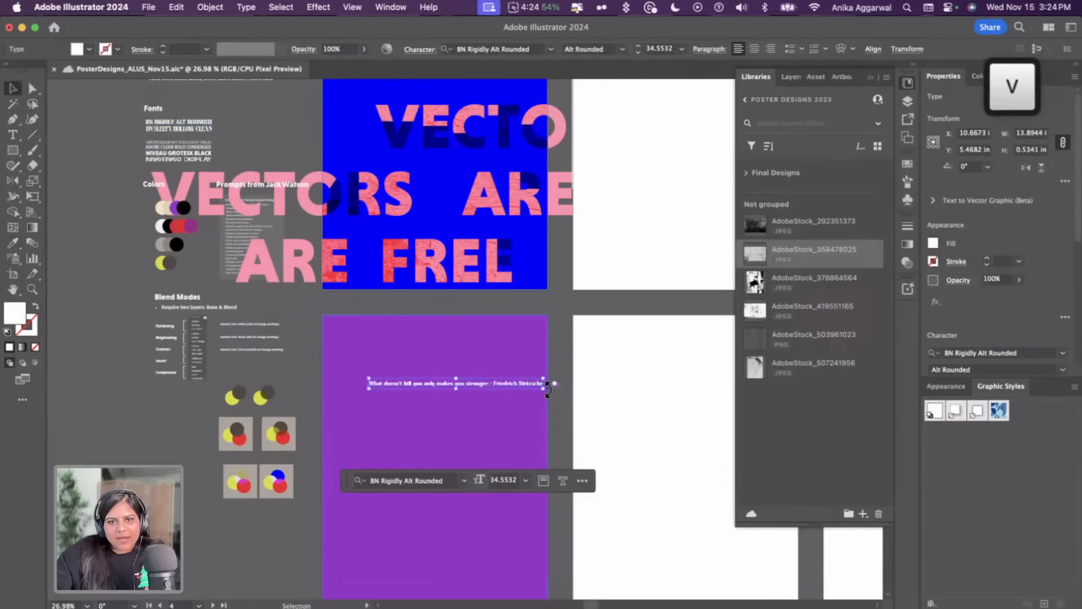
Review the moodboard posters for layout inspiration before returning to the purple artboard
{"action": "scroll", "coordinate": [409, 275], "scroll_direction": "up", "scroll_amount": 10}
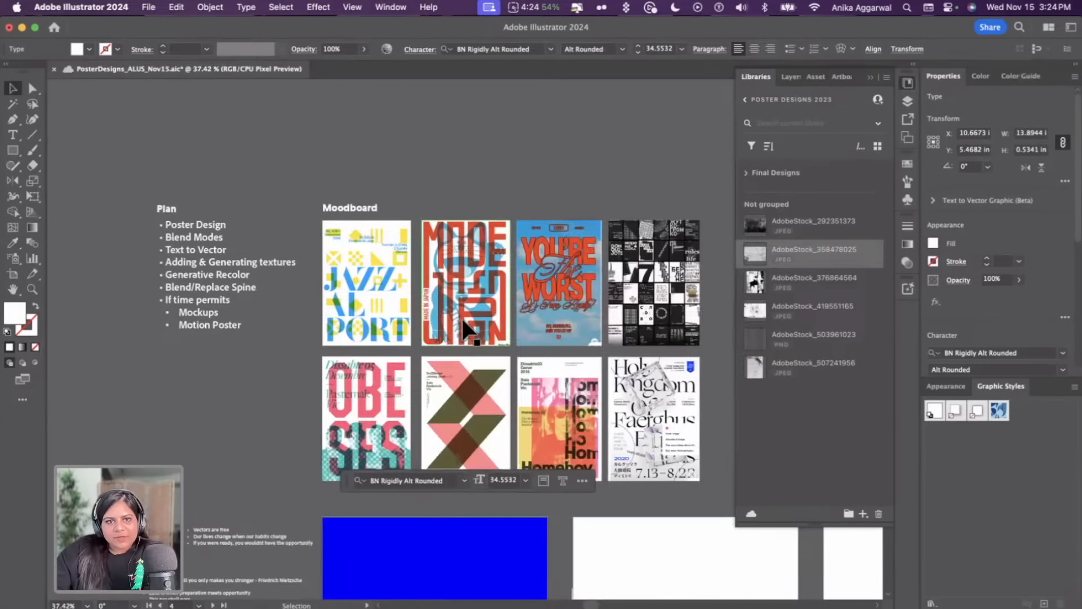
{"action": "scroll", "coordinate": [464, 326], "scroll_direction": "up", "scroll_amount": 3}
{"action": "scroll", "coordinate": [461, 316], "scroll_direction": "right", "scroll_amount": 3}
{"action": "scroll", "coordinate": [461, 316], "scroll_direction": "up", "scroll_amount": 2}
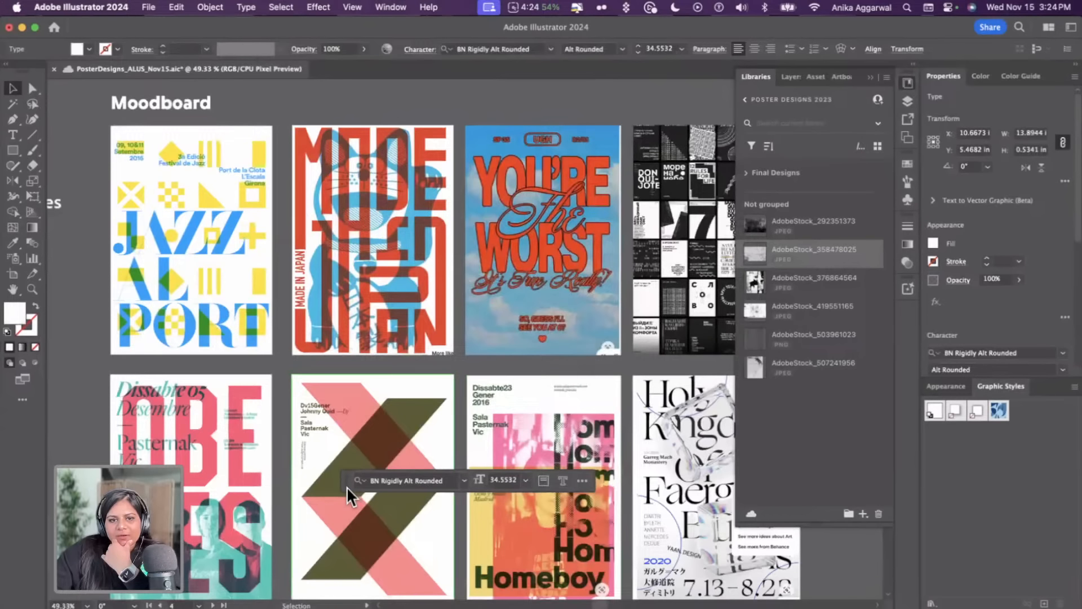
{"action": "left_click_drag", "start_coordinate": [347, 485], "coordinate": [402, 107]}
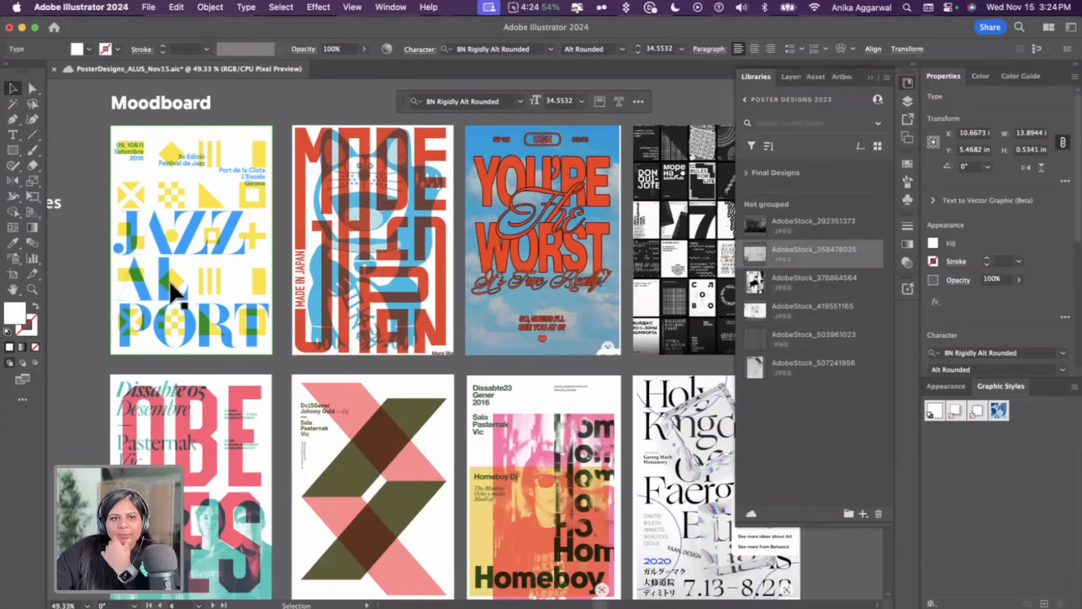
{"action": "scroll", "coordinate": [171, 282], "scroll_direction": "down", "scroll_amount": 3}
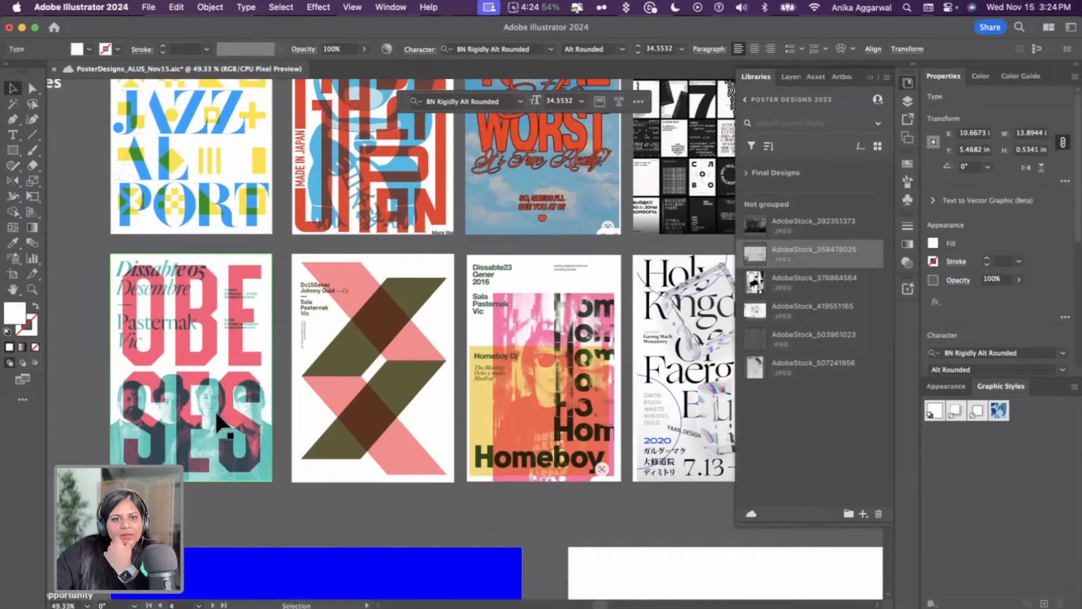
{"action": "scroll", "coordinate": [194, 411], "scroll_direction": "down", "scroll_amount": 15}
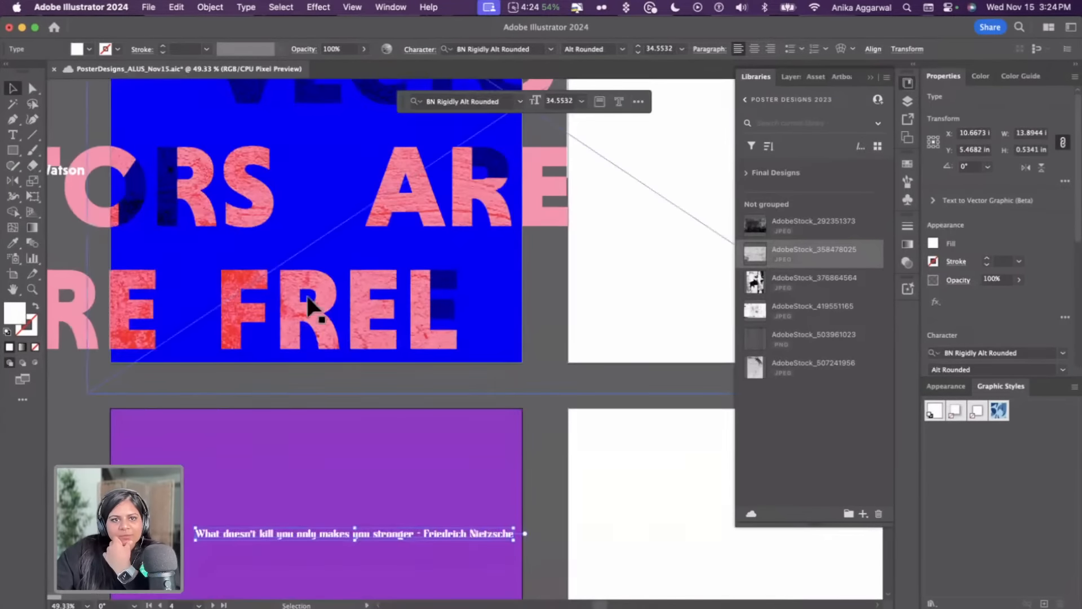
{"action": "scroll", "coordinate": [258, 407], "scroll_direction": "down", "scroll_amount": 6}
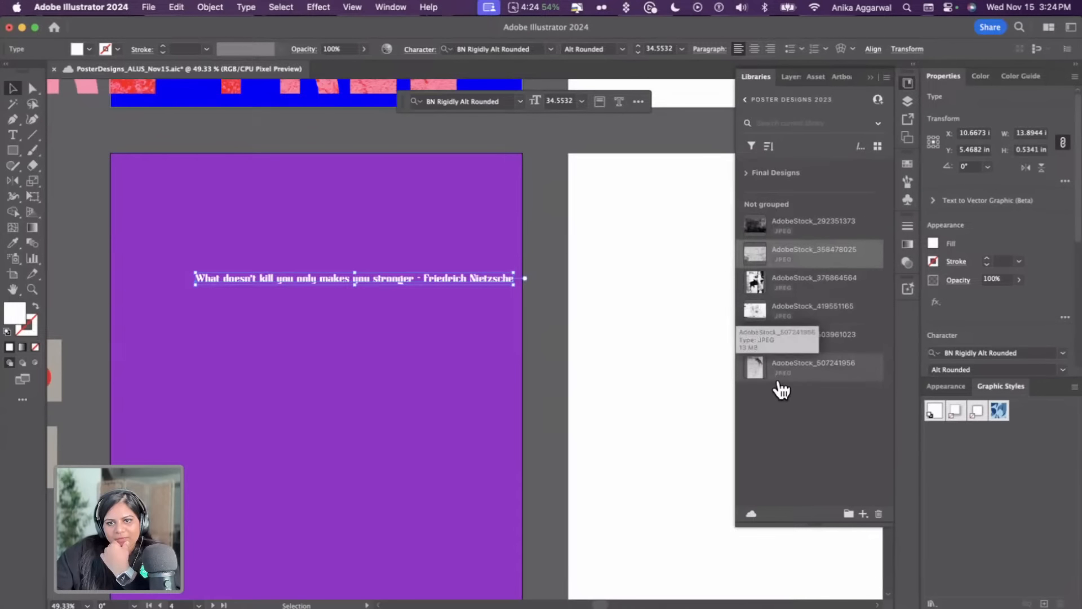
Save the document, acknowledging the linked-assets notice, and reselect the quote text
{"action": "left_click", "coordinate": [297, 517]}
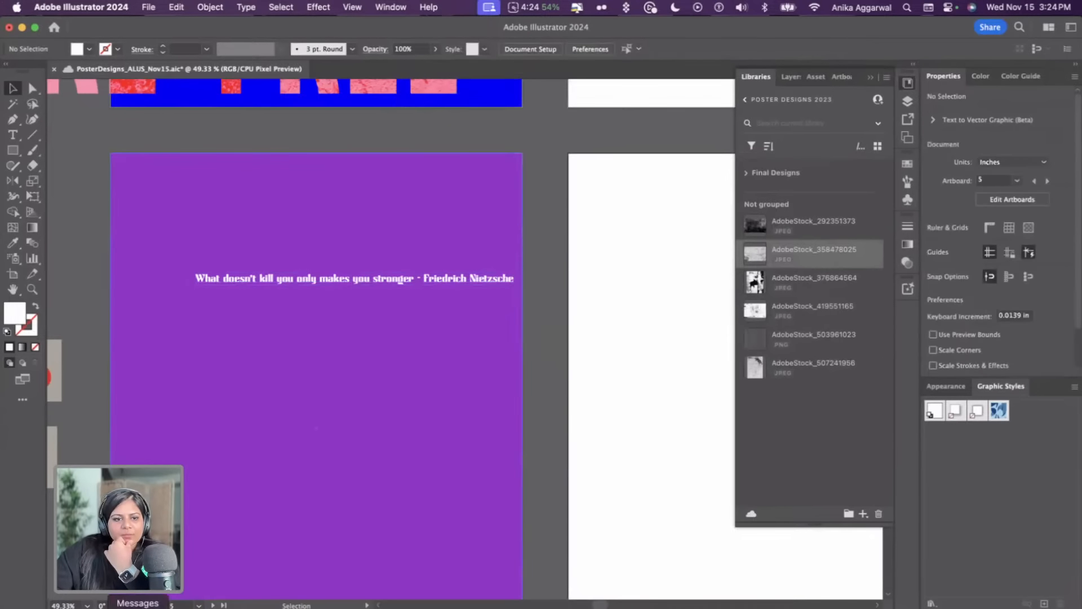
{"action": "key", "text": "super+s"}
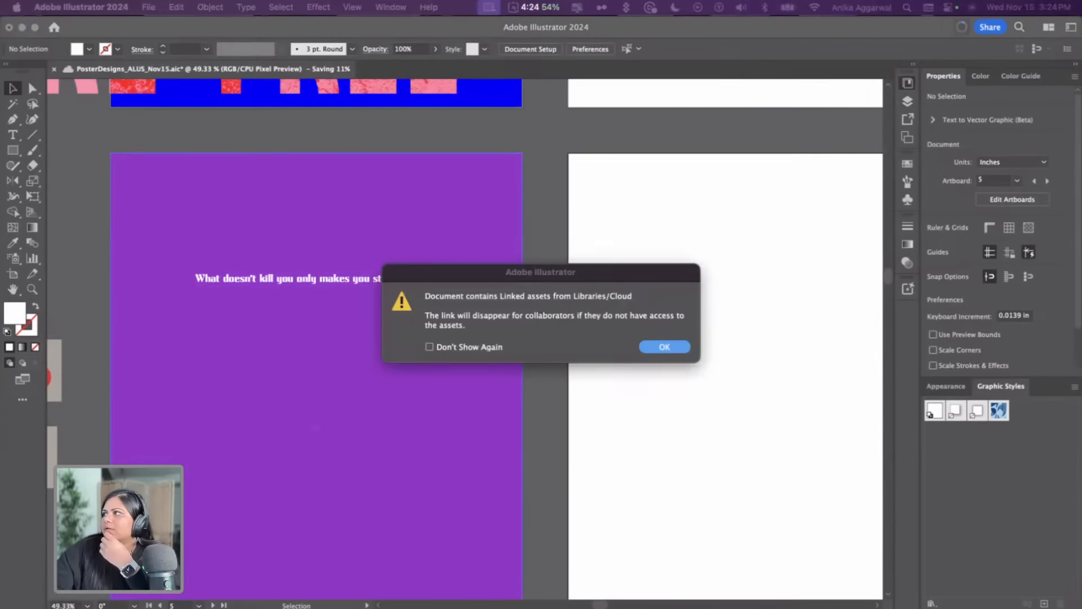
{"action": "key", "text": "space"}
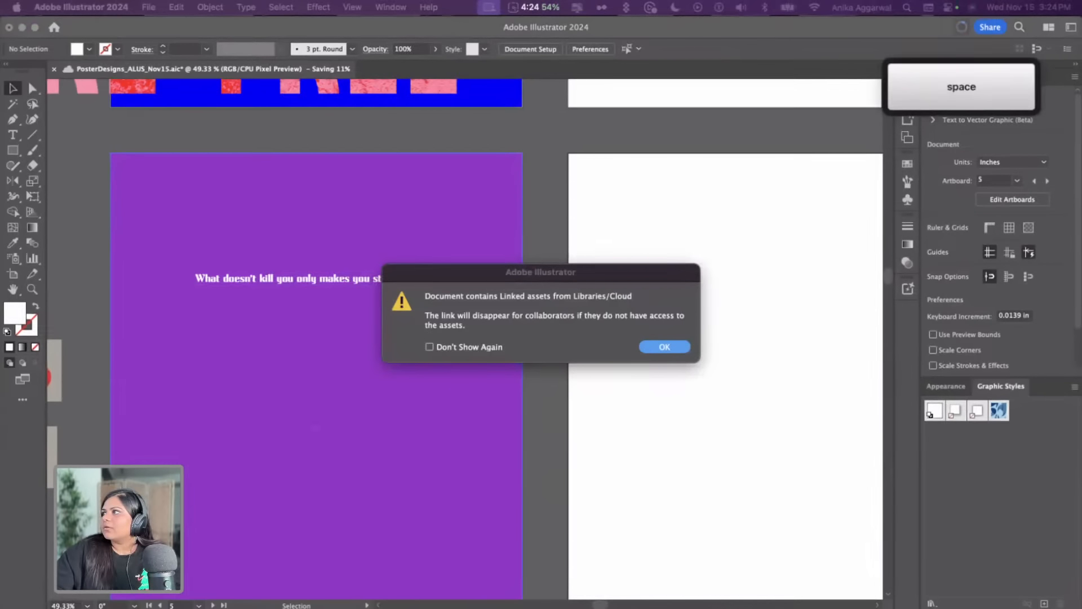
{"action": "key", "text": "space"}
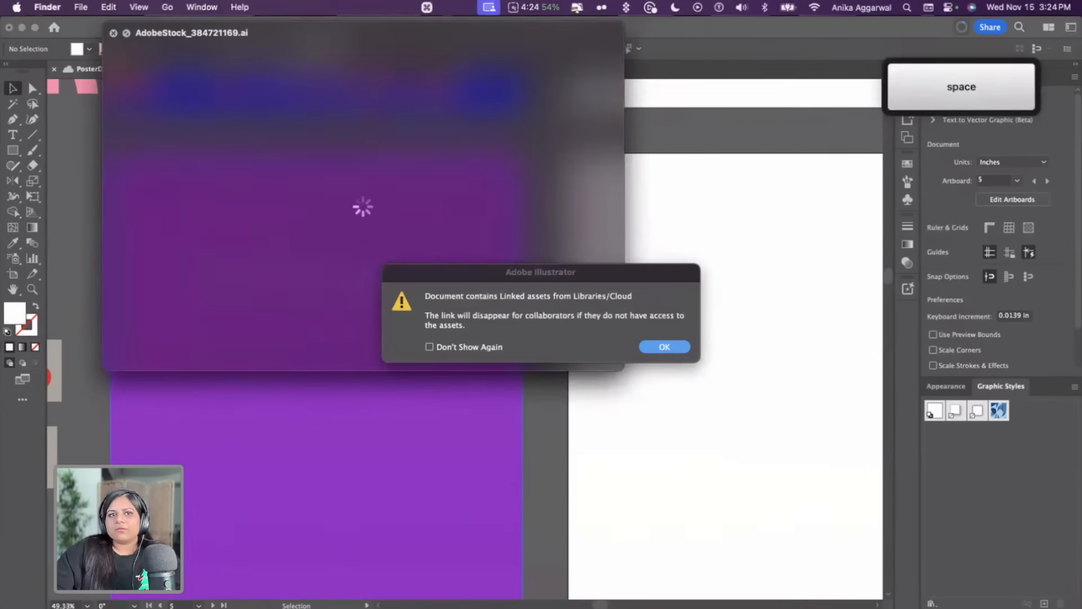
{"action": "left_click", "coordinate": [539, 303]}
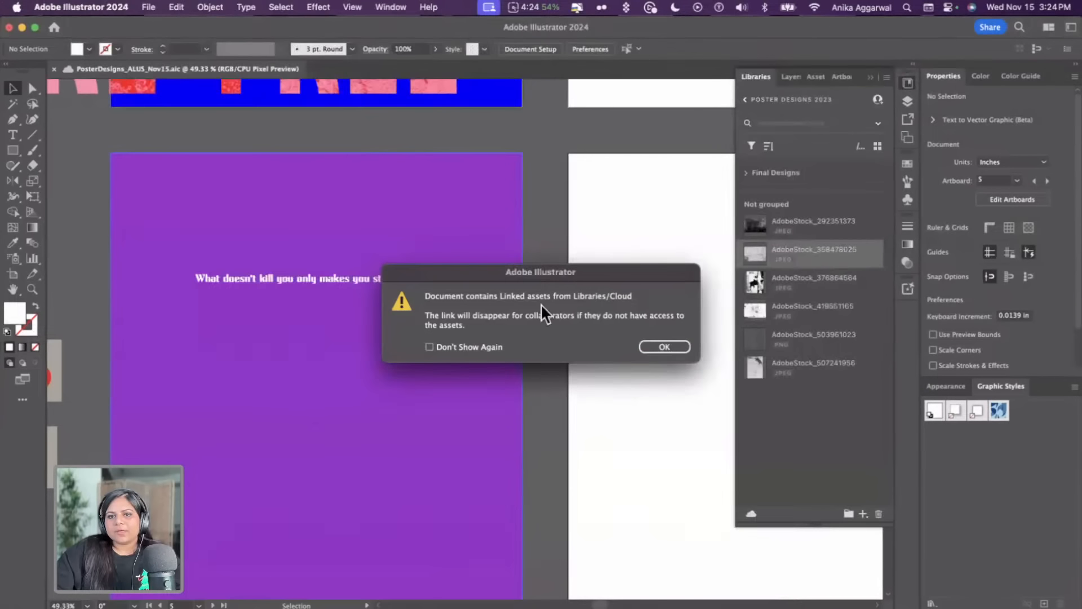
{"action": "left_click", "coordinate": [663, 347]}
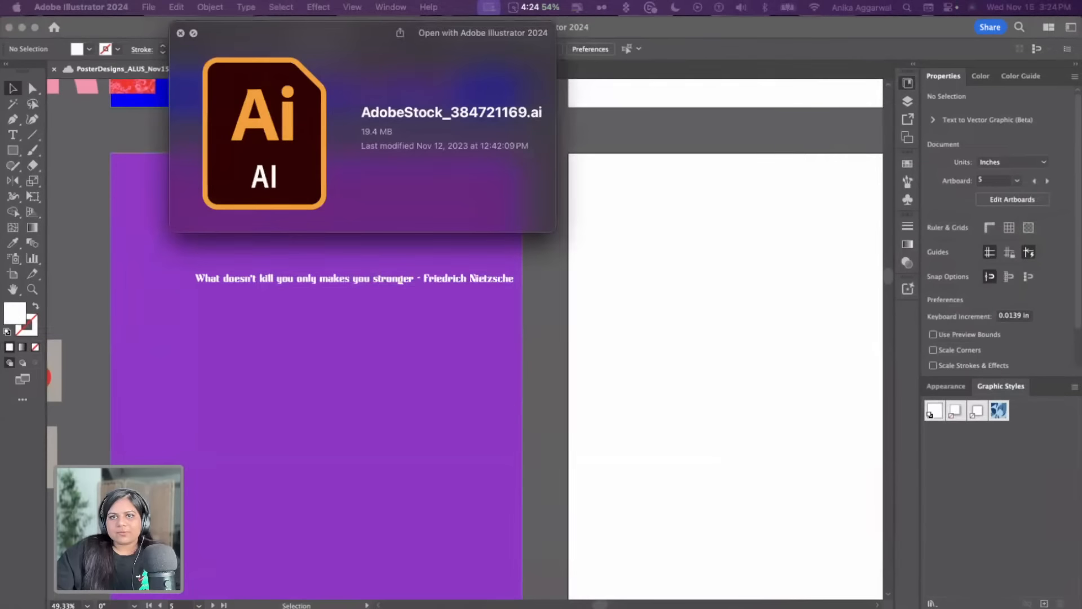
{"action": "key", "text": "space"}
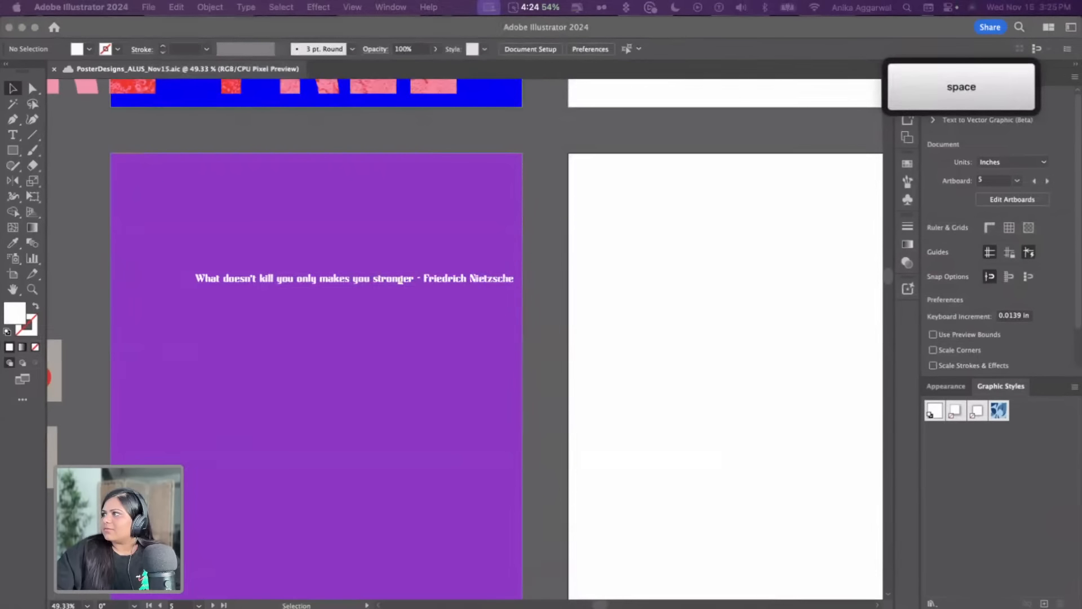
{"action": "left_click", "coordinate": [484, 323]}
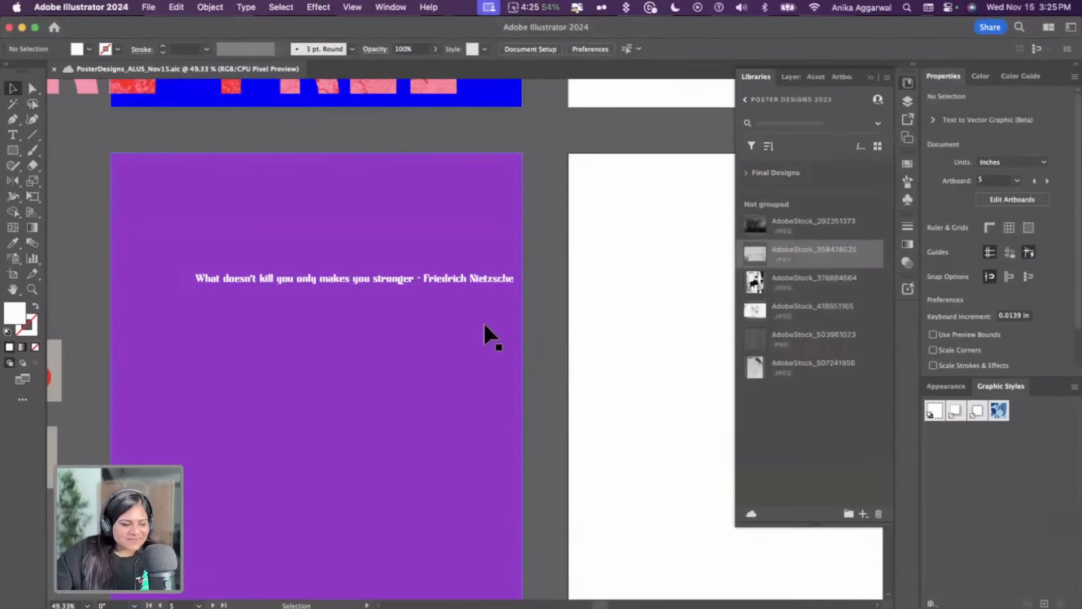
{"action": "left_click", "coordinate": [295, 276]}
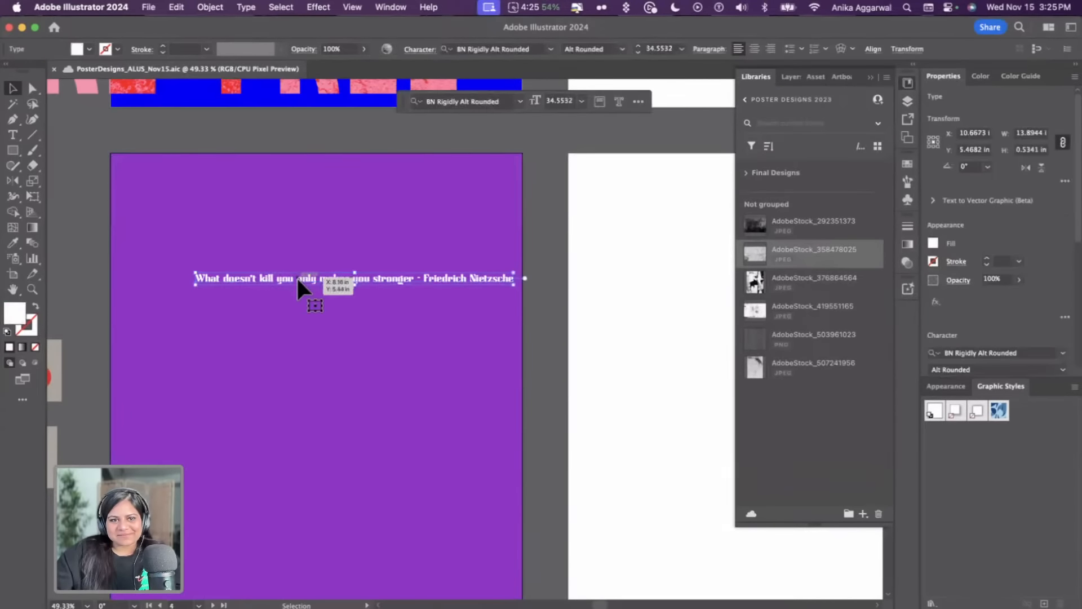
Enlarge the Nietzsche quote and move it off the purple artboard to the left
{"action": "left_click_drag", "start_coordinate": [520, 292], "coordinate": [760, 452]}
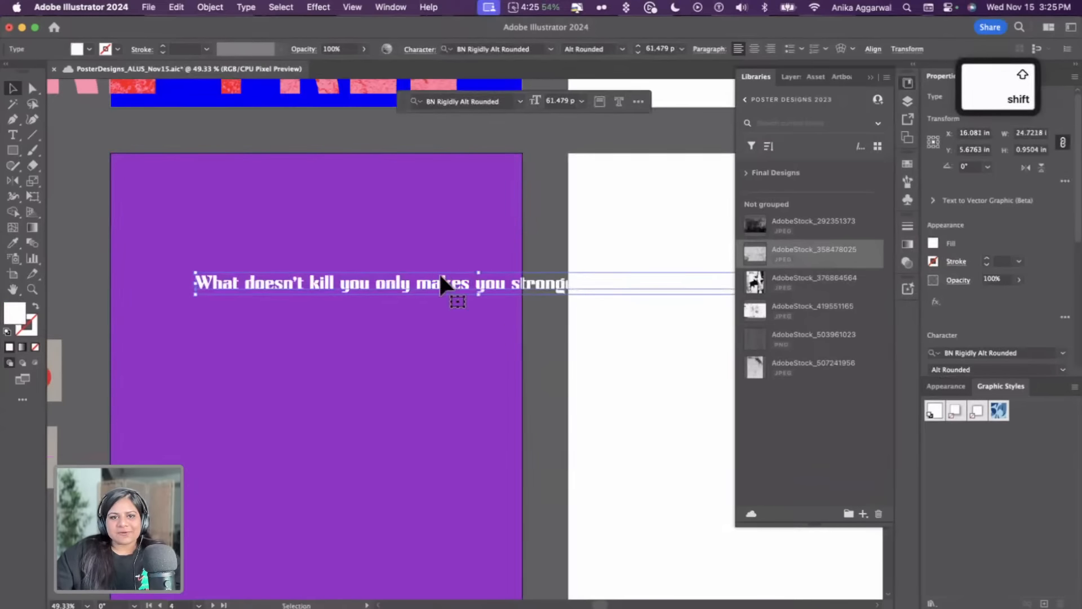
{"action": "scroll", "coordinate": [1013, 305], "scroll_direction": "down", "scroll_amount": 5}
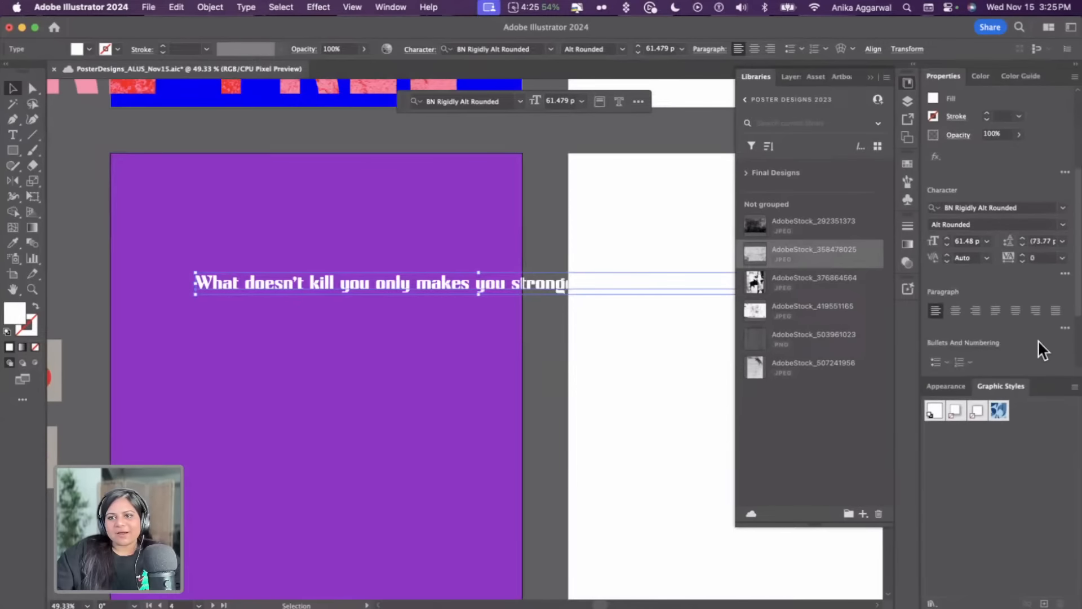
{"action": "scroll", "coordinate": [1040, 336], "scroll_direction": "down", "scroll_amount": 2}
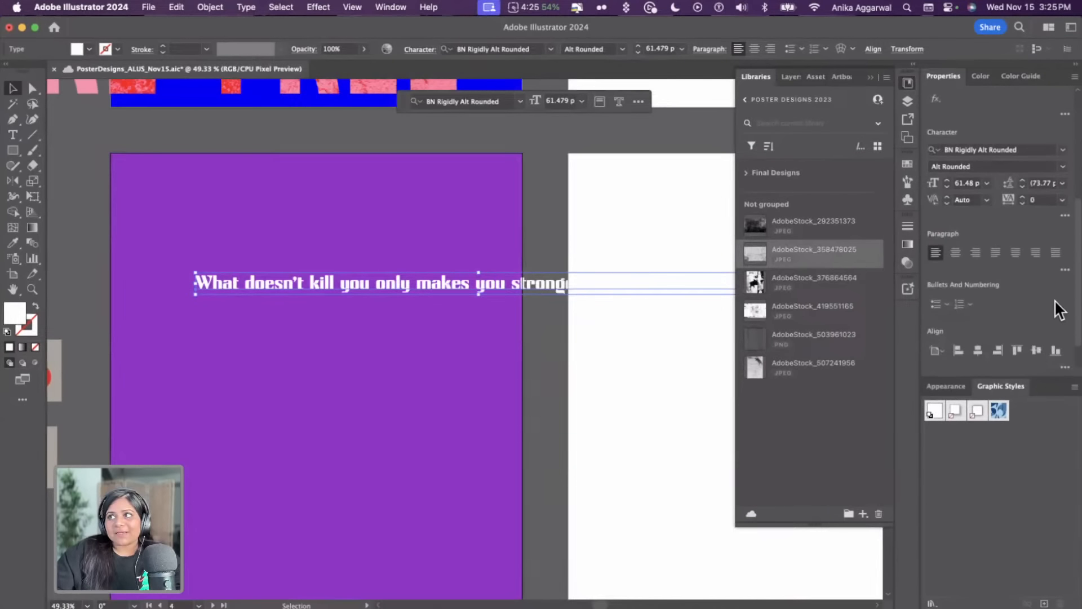
{"action": "scroll", "coordinate": [320, 309], "scroll_direction": "down", "scroll_amount": 5}
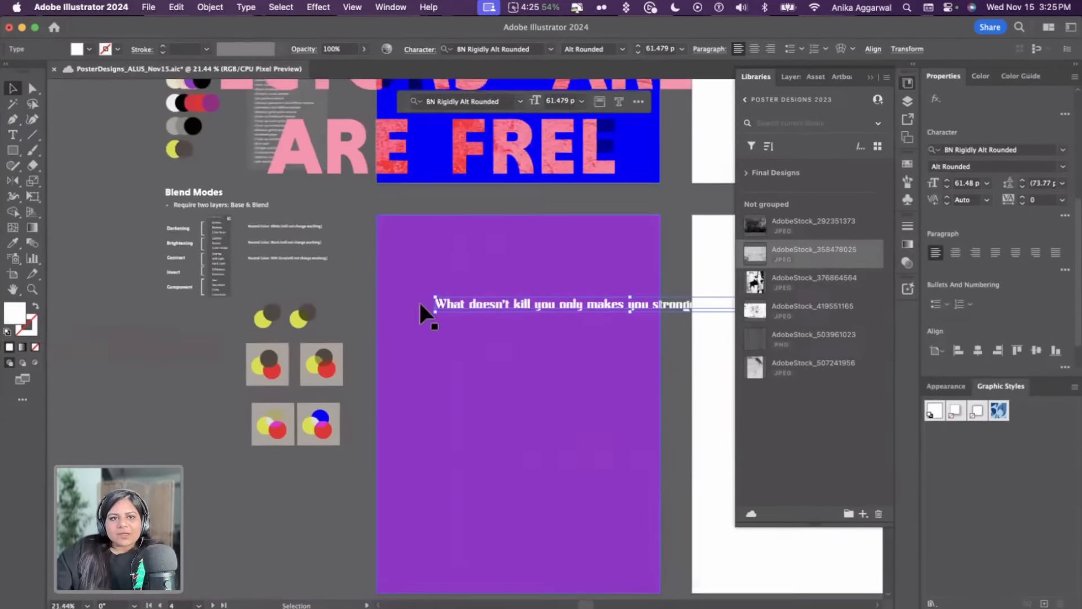
{"action": "left_click_drag", "start_coordinate": [491, 303], "coordinate": [222, 434]}
{"action": "left_click", "coordinate": [228, 132]}
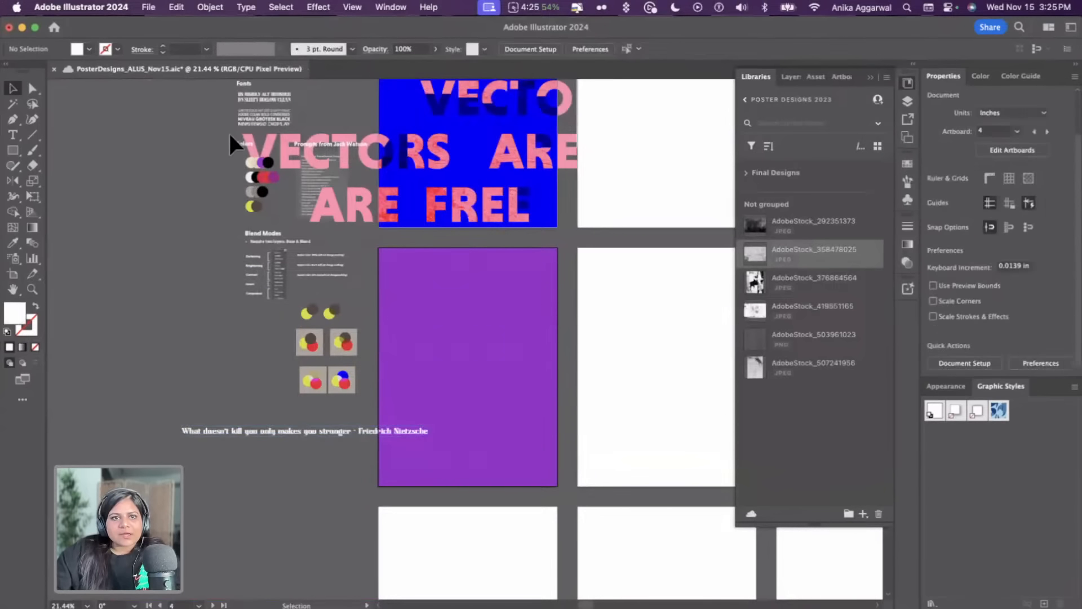
Bring a copy of the Niveau Grotesk Black font sample onto the purple artboard and change its text to ONLY
{"action": "left_click_drag", "start_coordinate": [255, 123], "coordinate": [537, 332]}
{"action": "key", "text": "shift+super+bracketright"}
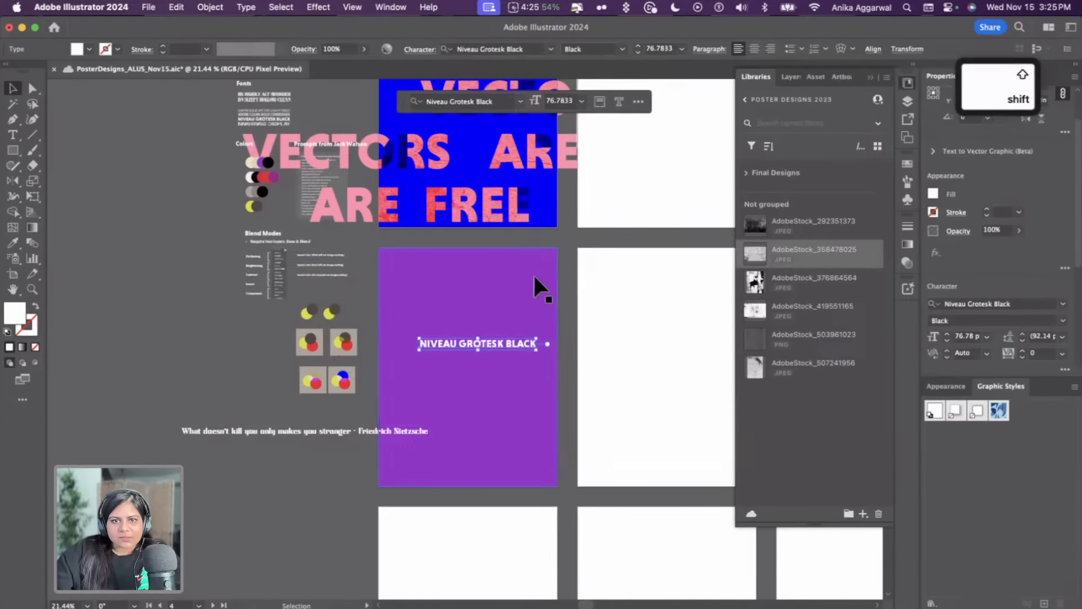
{"action": "double_click", "coordinate": [491, 339]}
{"action": "key", "text": "super+a"}
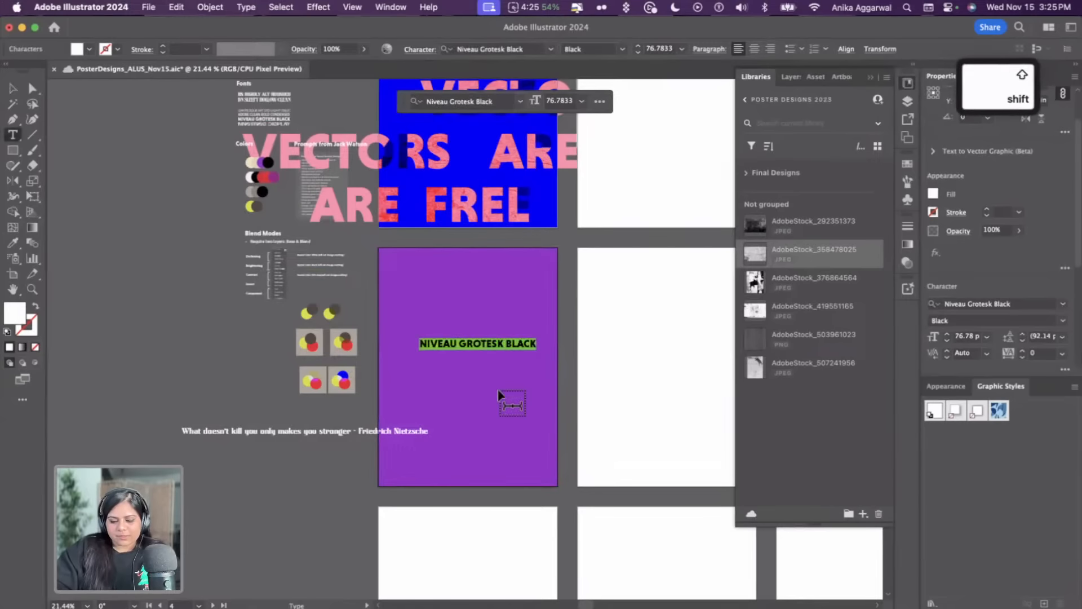
{"action": "type", "text": "ONLY"}
{"action": "key", "text": "Escape"}
Duplicate the ONLY line below itself and retype the copy as MAKES YOU
{"action": "left_click_drag", "start_coordinate": [446, 350], "coordinate": [496, 373]}
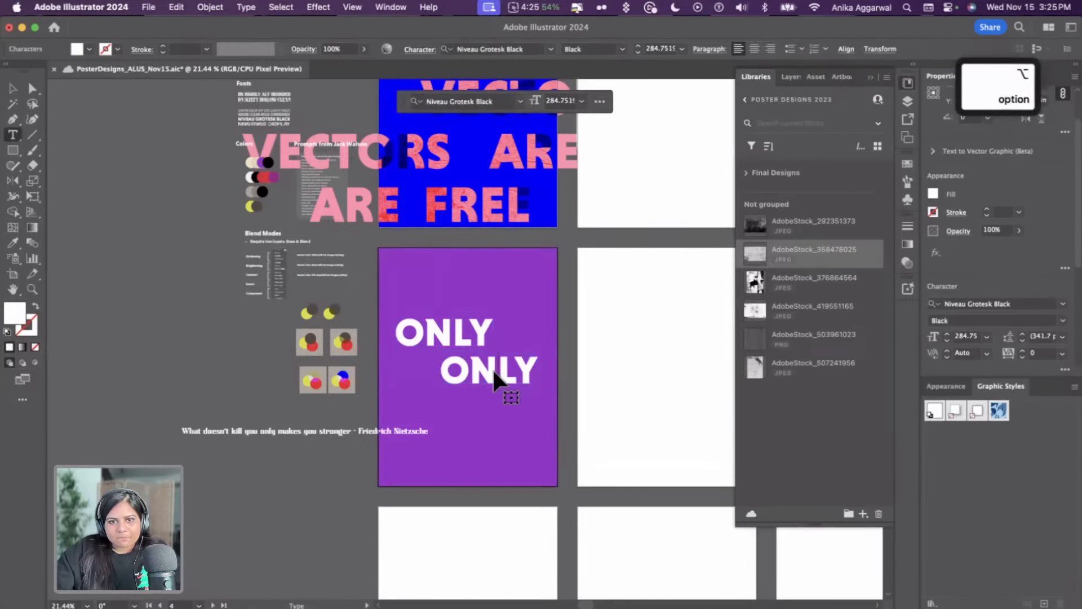
{"action": "double_click", "coordinate": [489, 369]}
{"action": "type", "text": "MAKES YOU"}
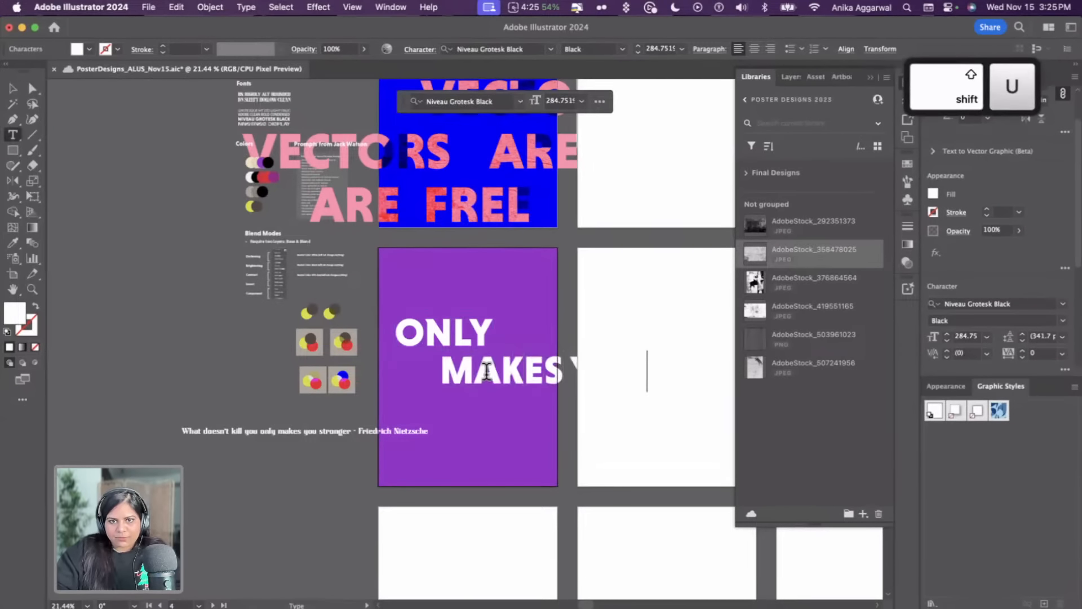
{"action": "key", "text": "Escape"}
Duplicate the MAKES YOU line below itself and retype the copy as STRONGER
{"action": "left_click_drag", "start_coordinate": [494, 379], "coordinate": [465, 411]}
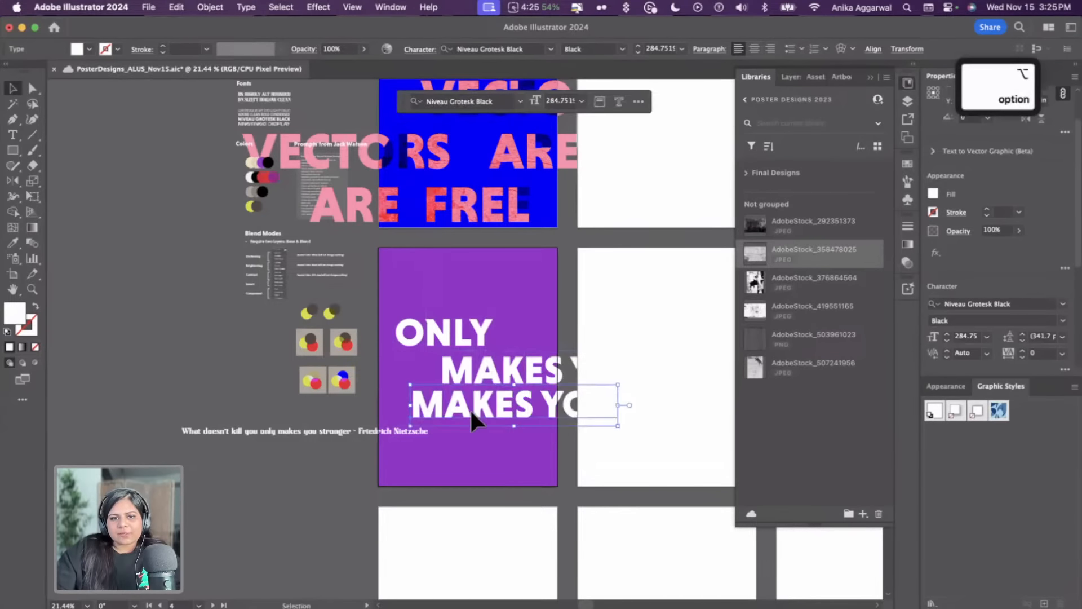
{"action": "double_click", "coordinate": [468, 411]}
{"action": "key", "text": "super+a"}
{"action": "type", "text": "STROMG"}
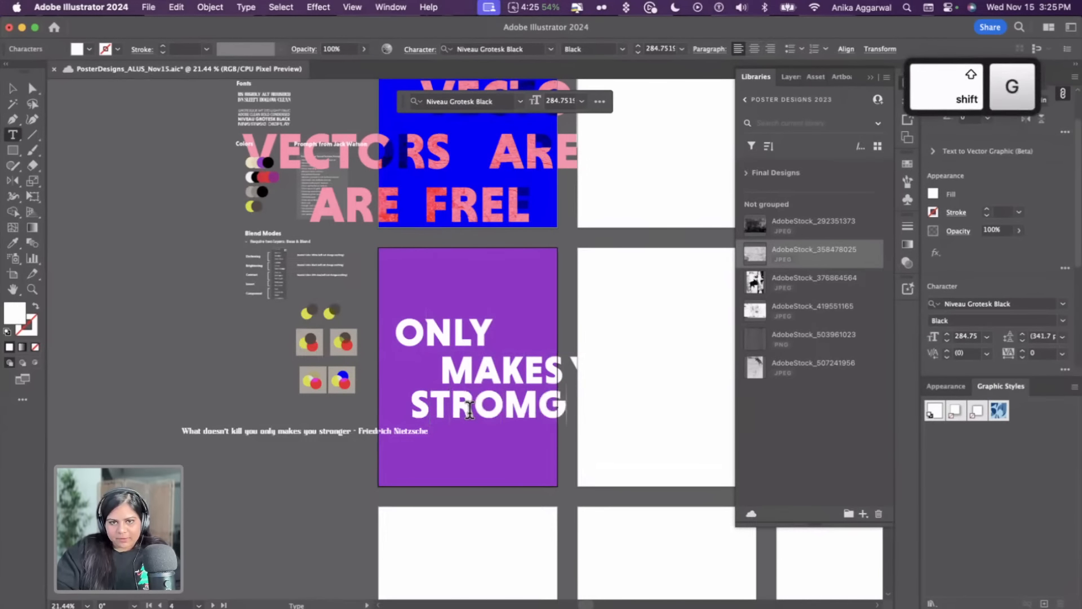
{"action": "key", "text": "BackSpace"}
{"action": "key", "text": "BackSpace"}
{"action": "type", "text": "NGE"}
{"action": "key", "text": "Escape"}
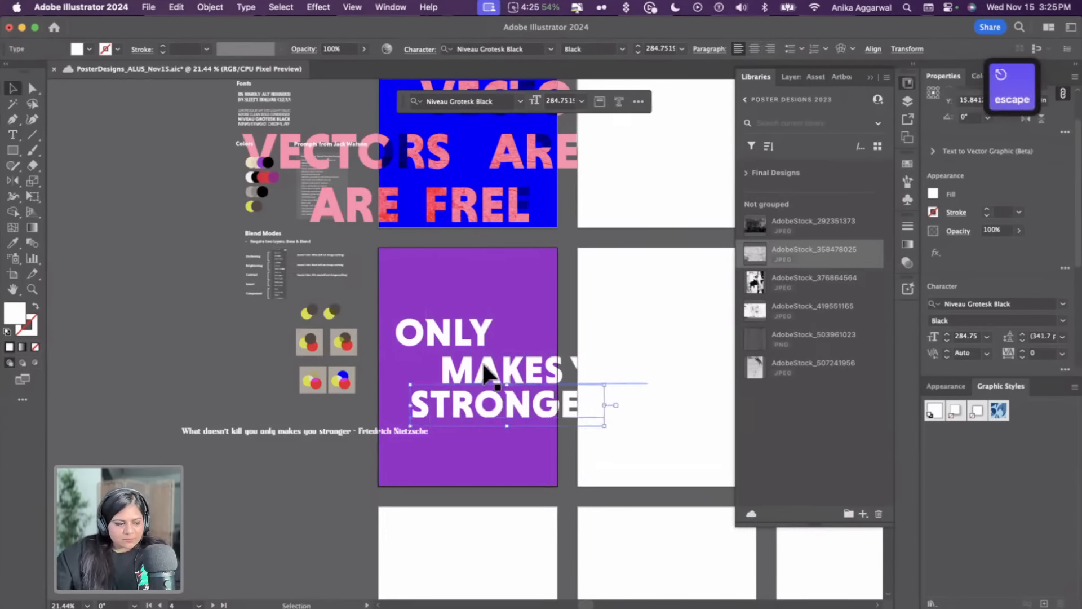
Shift STRONGER left, then scale down and reposition all three title lines together on the artboard
{"action": "scroll", "coordinate": [510, 373], "scroll_direction": "up", "scroll_amount": 5}
{"action": "scroll", "coordinate": [454, 454], "scroll_direction": "left", "scroll_amount": 3}
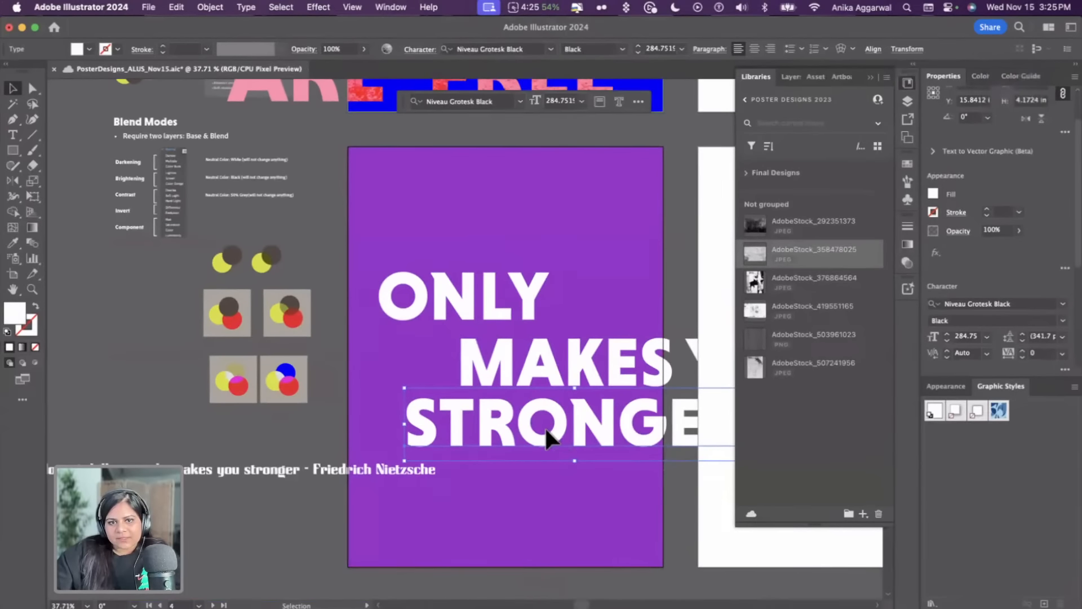
{"action": "left_click_drag", "start_coordinate": [545, 428], "coordinate": [500, 423]}
{"action": "left_click", "coordinate": [524, 363], "text": "shift"}
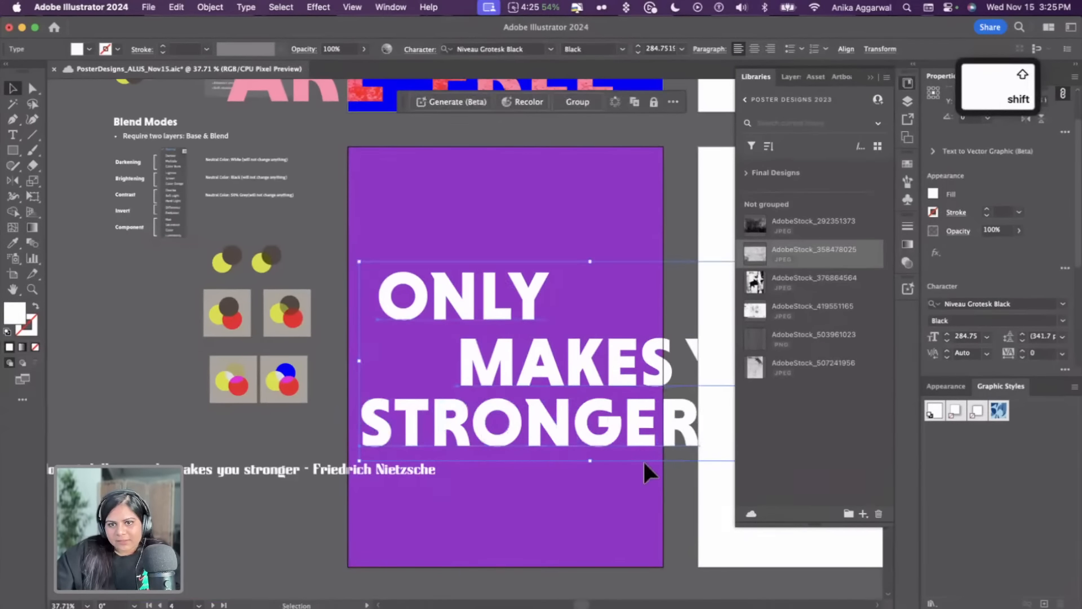
{"action": "left_click_drag", "start_coordinate": [590, 457], "coordinate": [592, 422]}
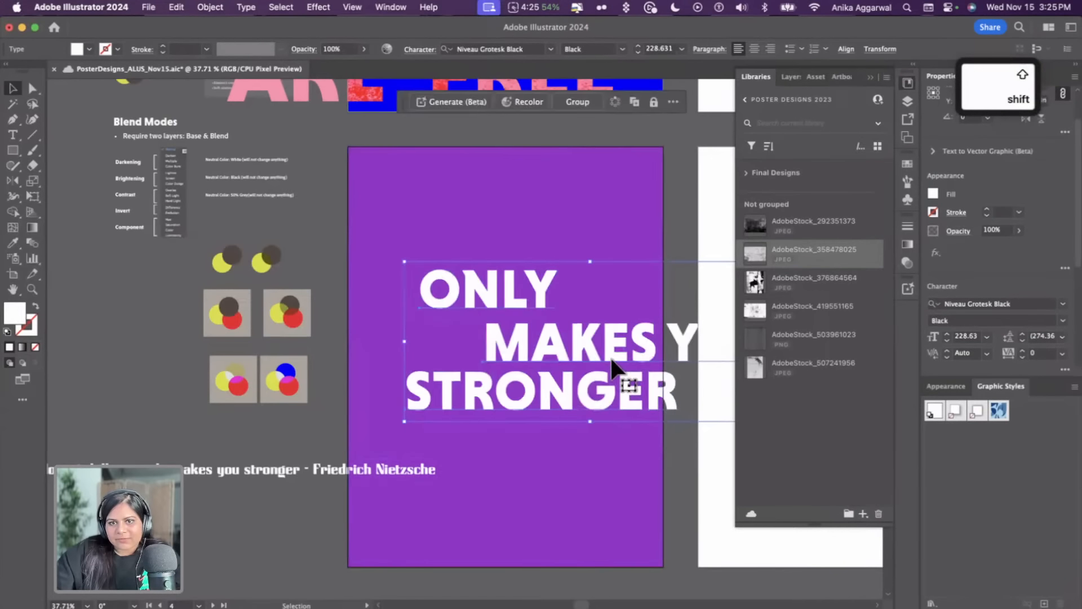
{"action": "left_click_drag", "start_coordinate": [612, 359], "coordinate": [574, 387]}
{"action": "left_click", "coordinate": [332, 226]}
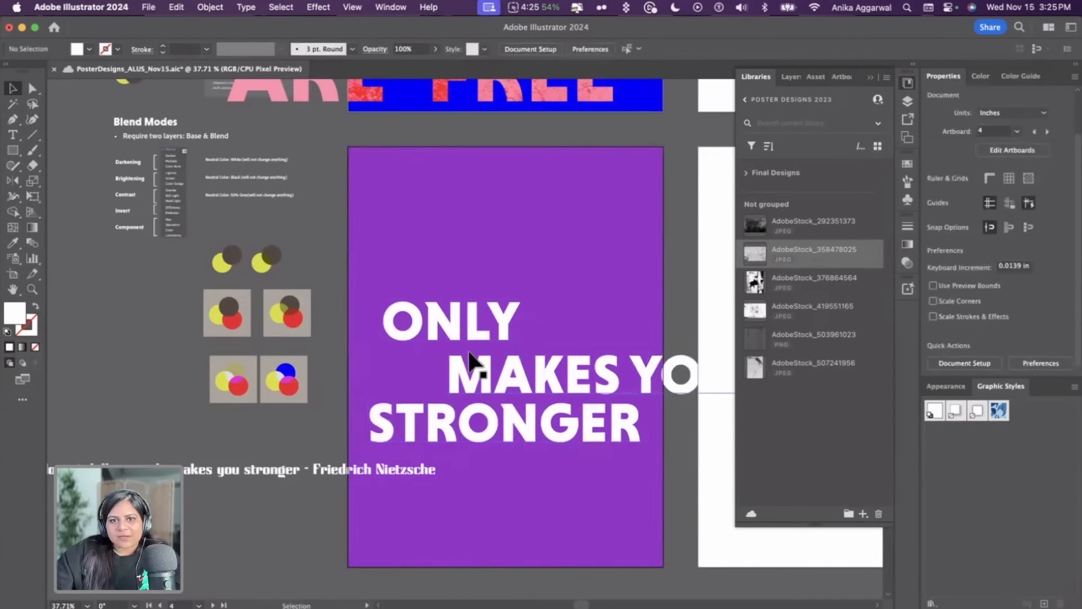
Split YOU off into its own text line and stack ONLY, MAKES, YOU and STRONGER in staggered rows
{"action": "double_click", "coordinate": [474, 365]}
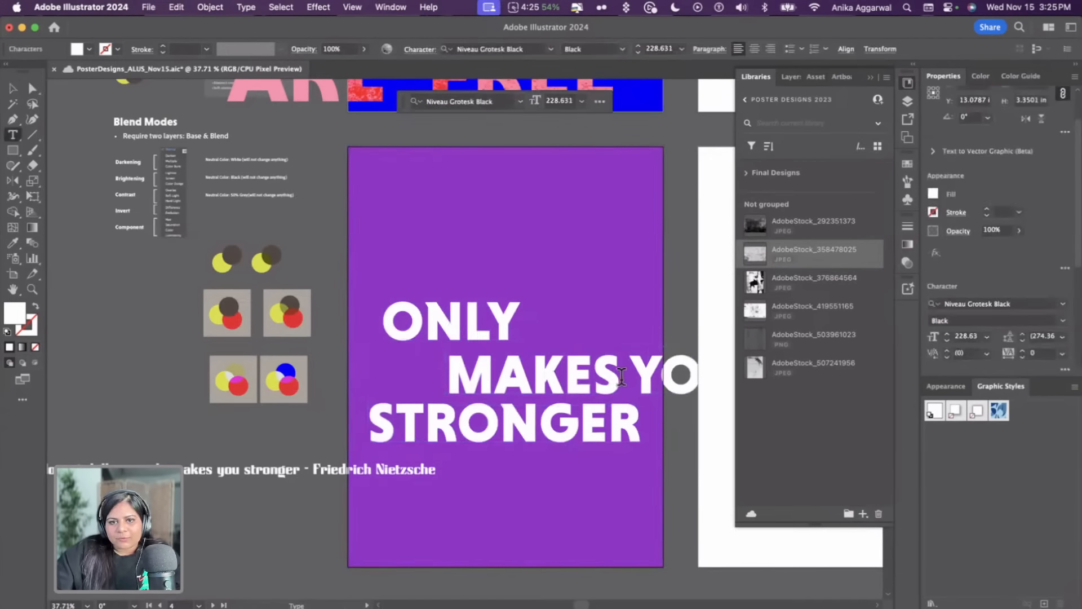
{"action": "left_click_drag", "start_coordinate": [621, 376], "coordinate": [765, 381]}
{"action": "key", "text": "super+c"}
{"action": "key", "text": "BackSpace"}
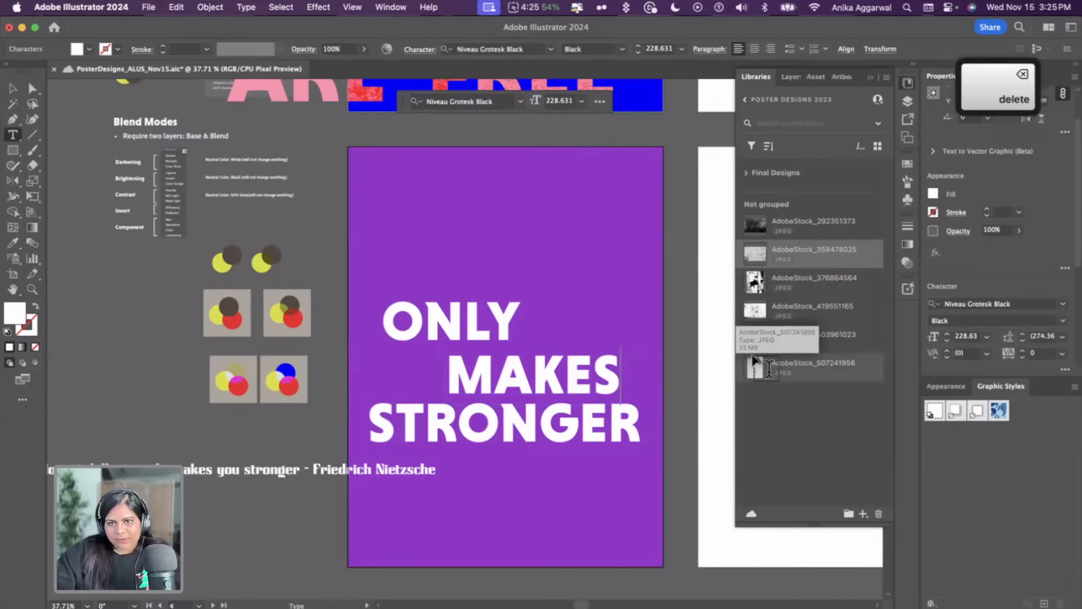
{"action": "key", "text": "Escape"}
{"action": "key", "text": "super+v"}
{"action": "left_click_drag", "start_coordinate": [511, 342], "coordinate": [559, 507]}
{"action": "left_click_drag", "start_coordinate": [462, 322], "coordinate": [445, 285]}
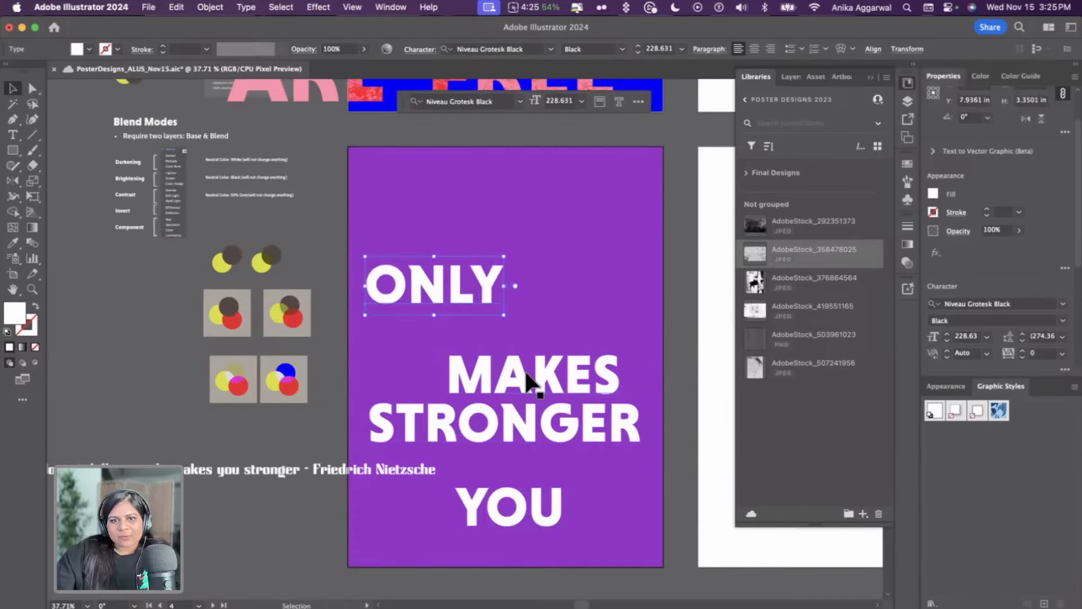
{"action": "left_click_drag", "start_coordinate": [530, 383], "coordinate": [474, 329]}
{"action": "left_click_drag", "start_coordinate": [522, 511], "coordinate": [527, 394]}
Select the four title lines and review their character and paragraph properties
{"action": "left_click", "coordinate": [587, 432], "text": "shift"}
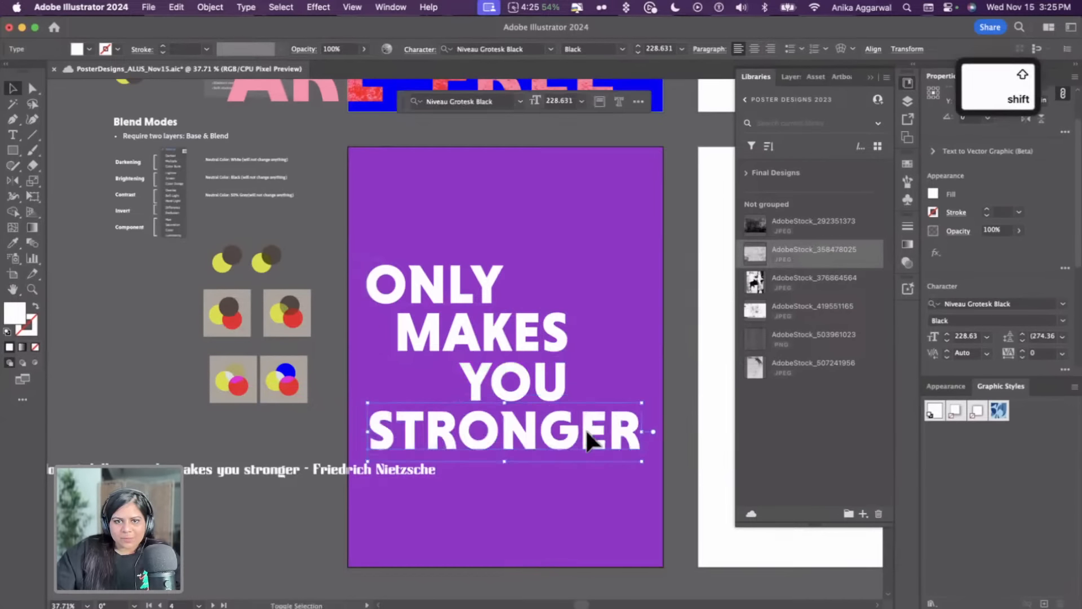
{"action": "left_click", "coordinate": [499, 333], "text": "shift"}
{"action": "left_click", "coordinate": [470, 290], "text": "shift"}
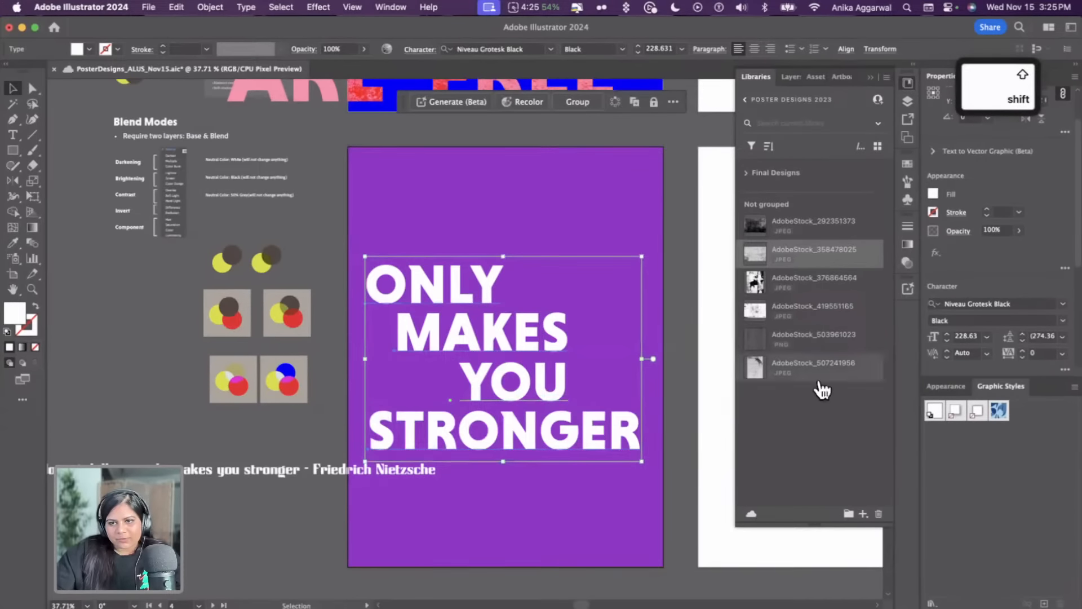
{"action": "scroll", "coordinate": [962, 250], "scroll_direction": "down", "scroll_amount": 5}
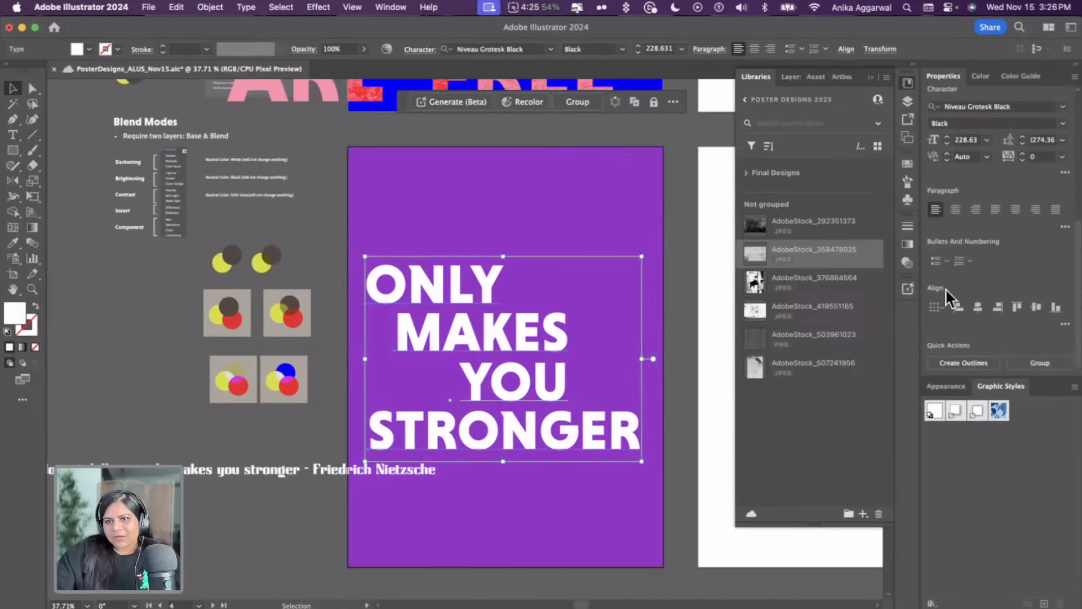
{"action": "scroll", "coordinate": [1042, 231], "scroll_direction": "up", "scroll_amount": 4}
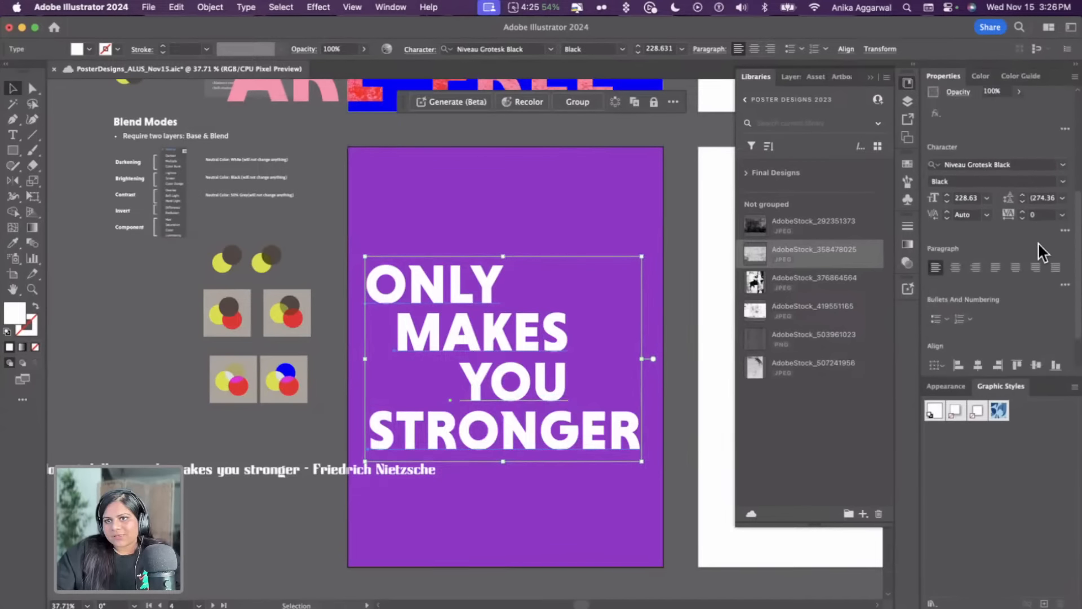
{"action": "scroll", "coordinate": [1025, 253], "scroll_direction": "down", "scroll_amount": 4}
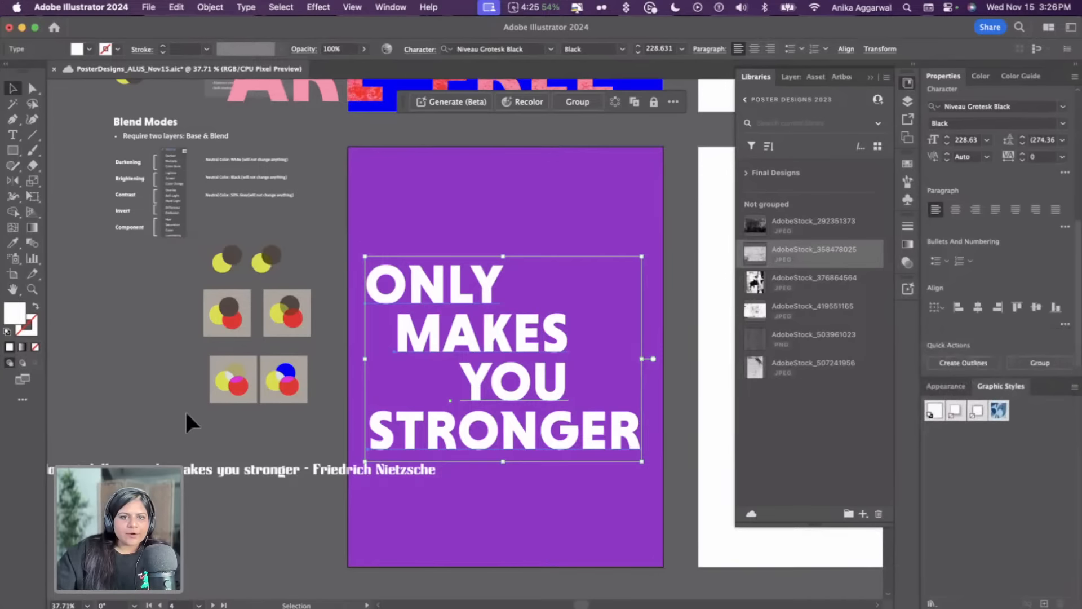
Trim the quote to the author name Friedrich Nietzsche, place it beneath STRONGER, and save the document
{"action": "left_click_drag", "start_coordinate": [271, 473], "coordinate": [697, 433]}
{"action": "double_click", "coordinate": [411, 483]}
{"action": "key", "text": "Escape"}
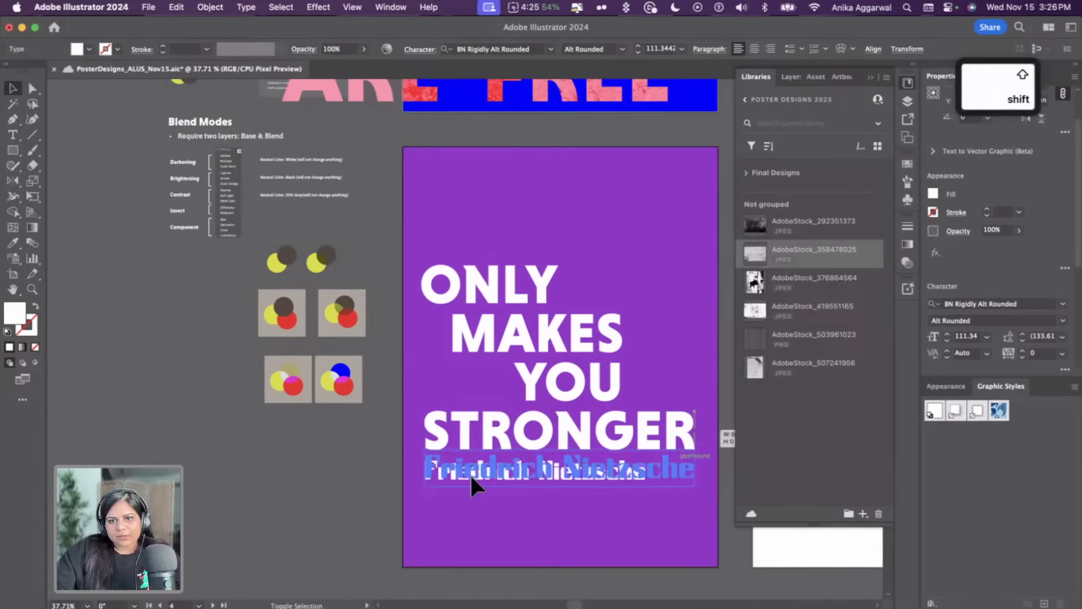
{"action": "left_click", "coordinate": [425, 476], "text": "shift"}
{"action": "scroll", "coordinate": [468, 483], "scroll_direction": "right", "scroll_amount": 4}
{"action": "scroll", "coordinate": [468, 482], "scroll_direction": "down", "scroll_amount": 2}
{"action": "left_click_drag", "start_coordinate": [471, 422], "coordinate": [445, 434]}
{"action": "key", "text": "super+s"}
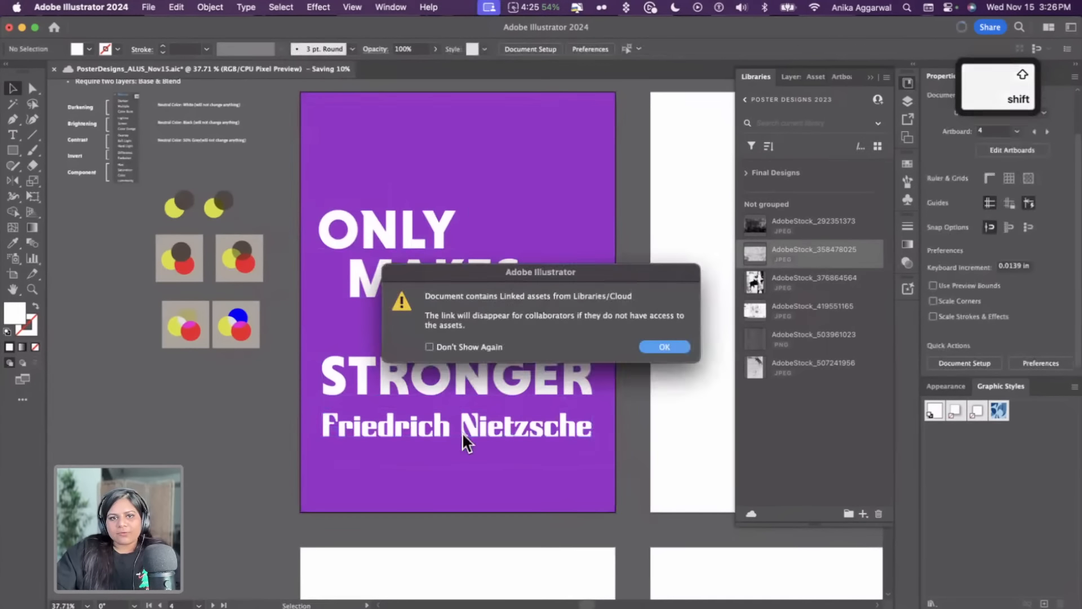
{"action": "left_click", "coordinate": [664, 347]}
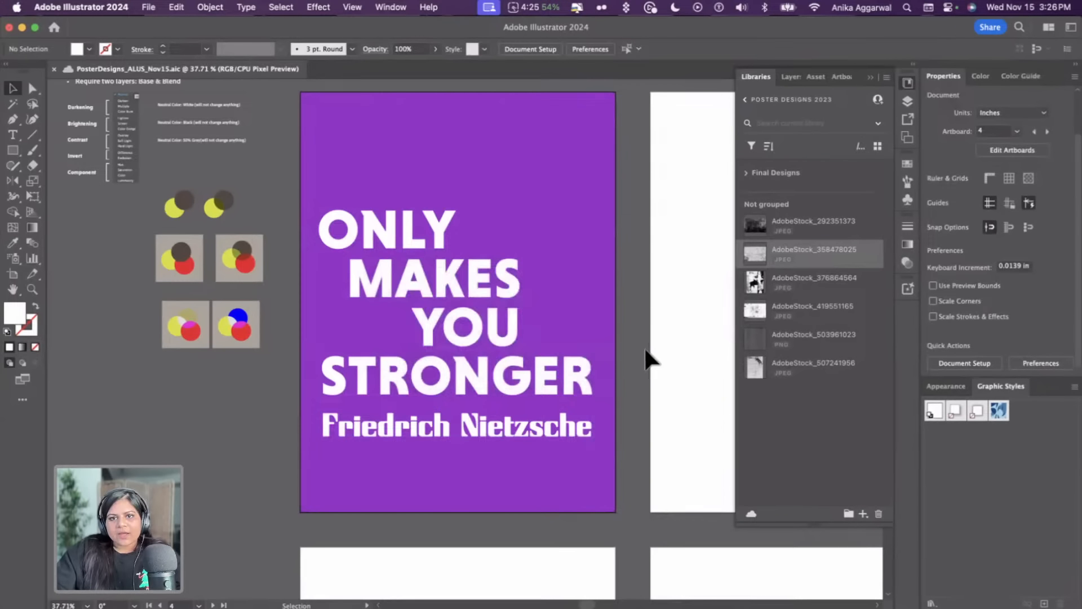
Open the blue poster's clip group and embed its linked texture image
{"action": "scroll", "coordinate": [552, 485], "scroll_direction": "up", "scroll_amount": 15}
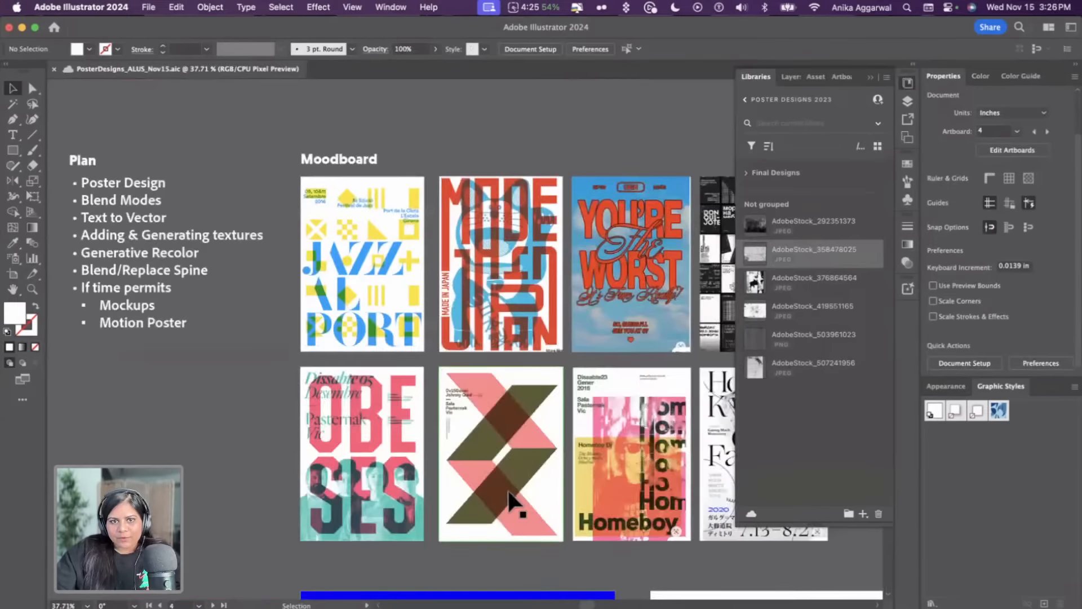
{"action": "scroll", "coordinate": [509, 492], "scroll_direction": "down", "scroll_amount": 5}
{"action": "left_click", "coordinate": [488, 409]}
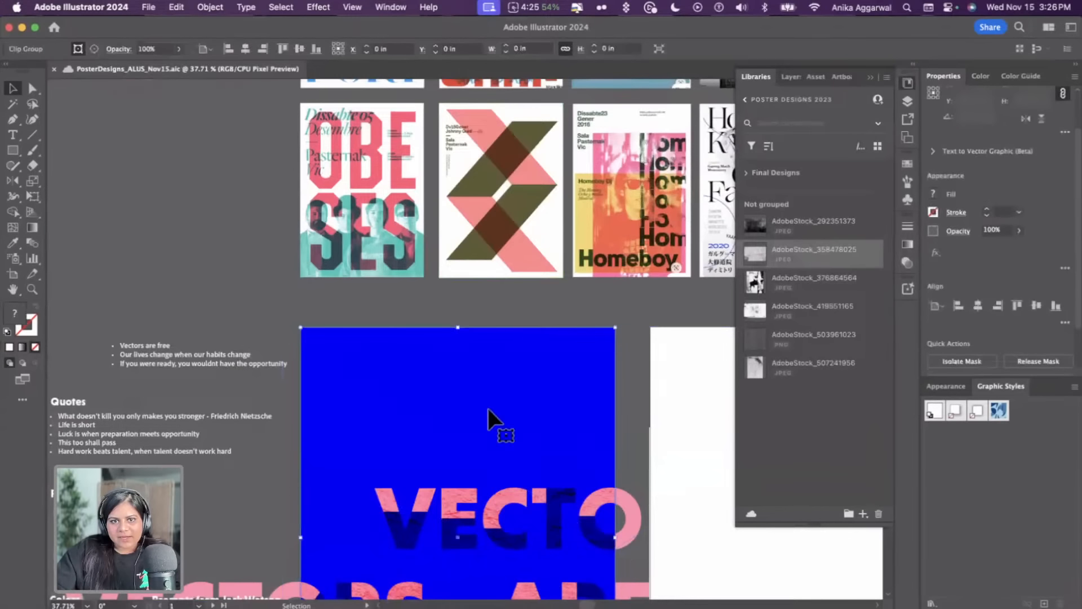
{"action": "double_click", "coordinate": [488, 409]}
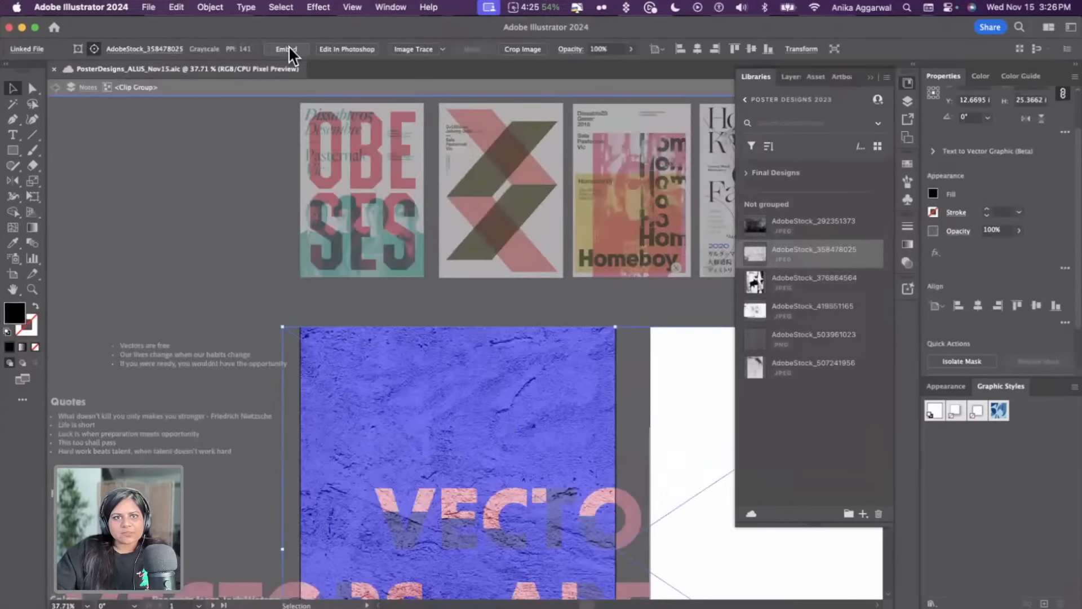
{"action": "key", "text": "Escape"}
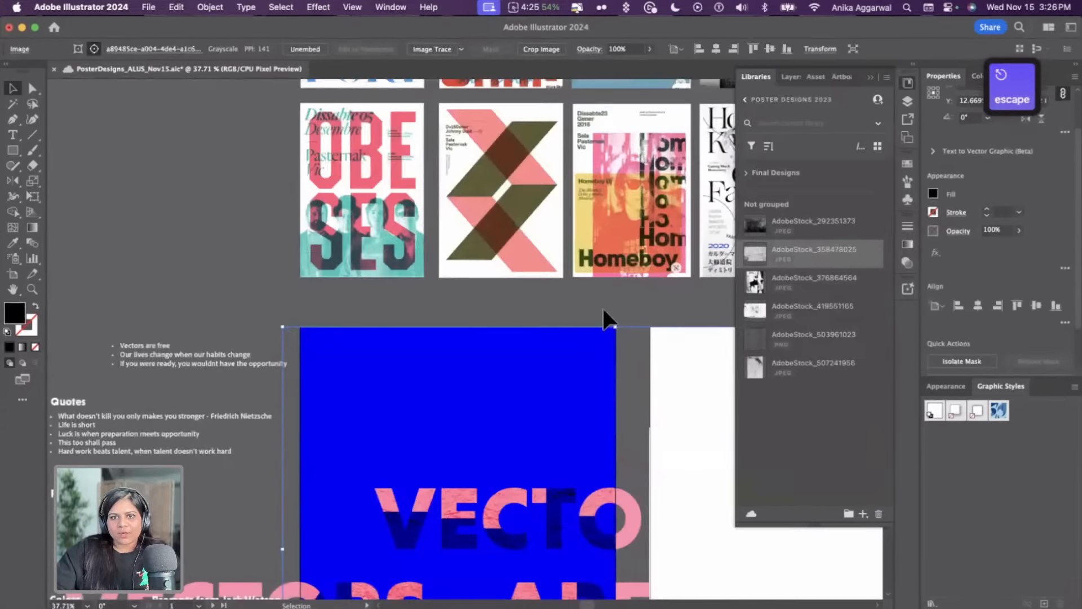
Group the four title lines and the Friedrich Nietzsche line on the purple poster
{"action": "scroll", "coordinate": [603, 314], "scroll_direction": "down", "scroll_amount": 4}
{"action": "scroll", "coordinate": [598, 327], "scroll_direction": "down", "scroll_amount": 10}
{"action": "scroll", "coordinate": [598, 323], "scroll_direction": "up", "scroll_amount": 2}
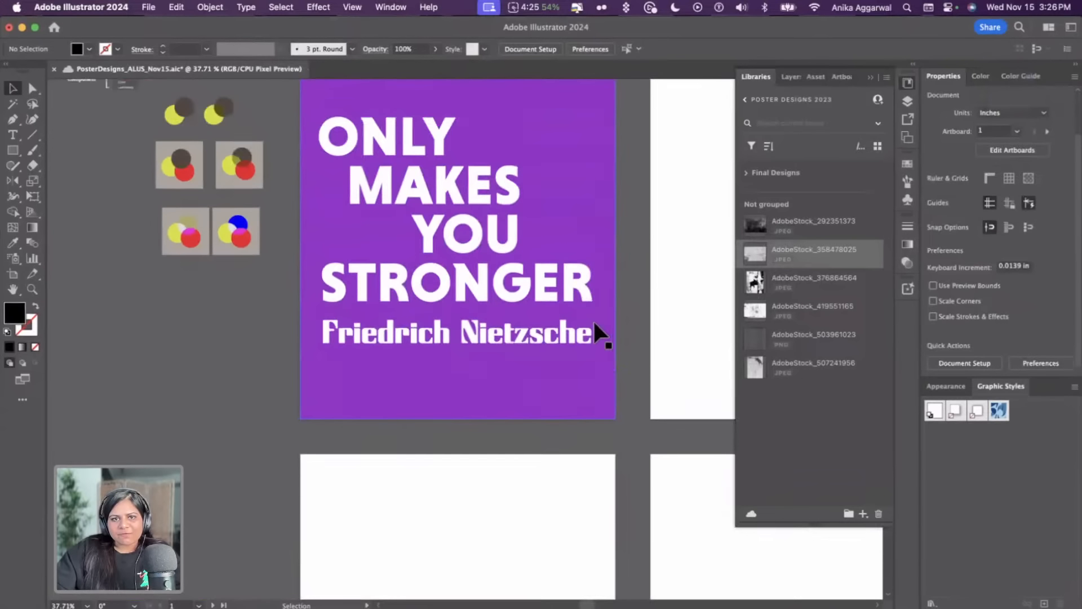
{"action": "left_click", "coordinate": [428, 158]}
{"action": "left_click", "coordinate": [483, 180], "text": "shift"}
{"action": "left_click", "coordinate": [472, 232], "text": "shift"}
{"action": "left_click", "coordinate": [483, 285], "text": "shift"}
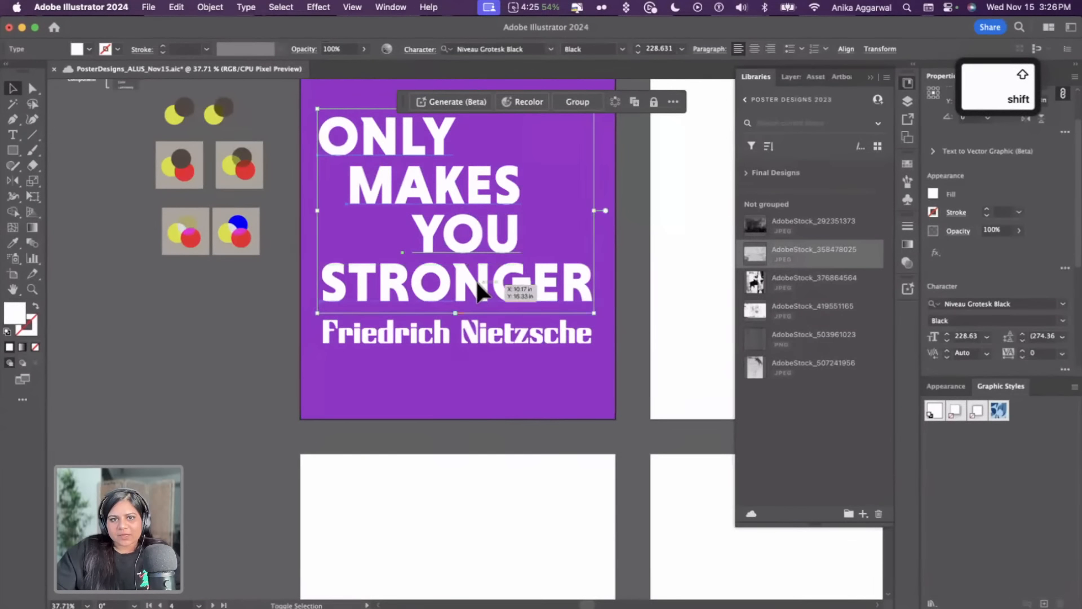
{"action": "left_click", "coordinate": [485, 332], "text": "shift"}
{"action": "key", "text": "super+g"}
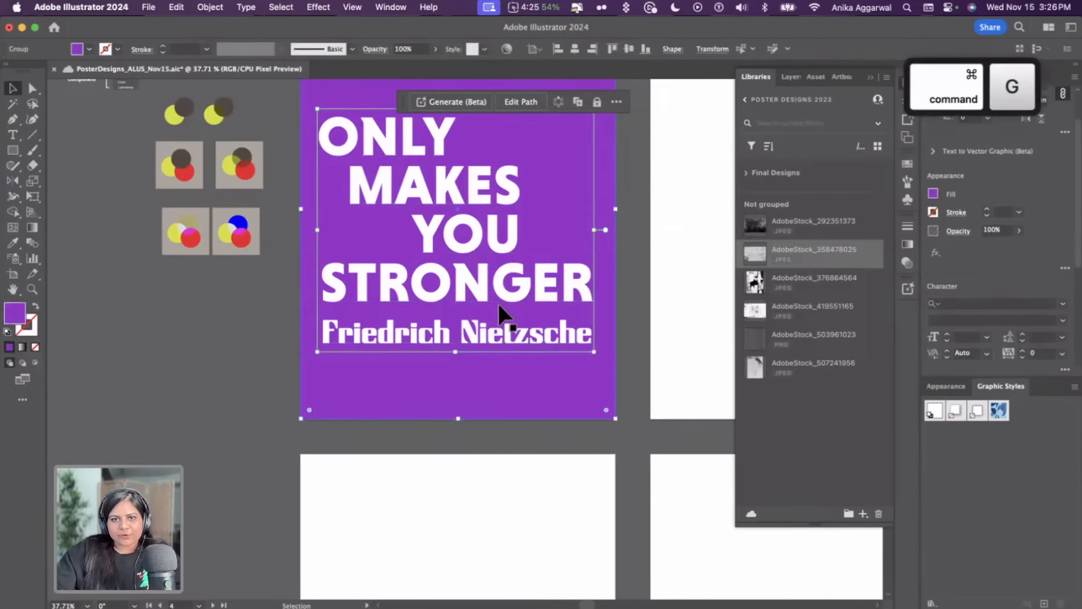
{"action": "scroll", "coordinate": [958, 282], "scroll_direction": "down", "scroll_amount": 3}
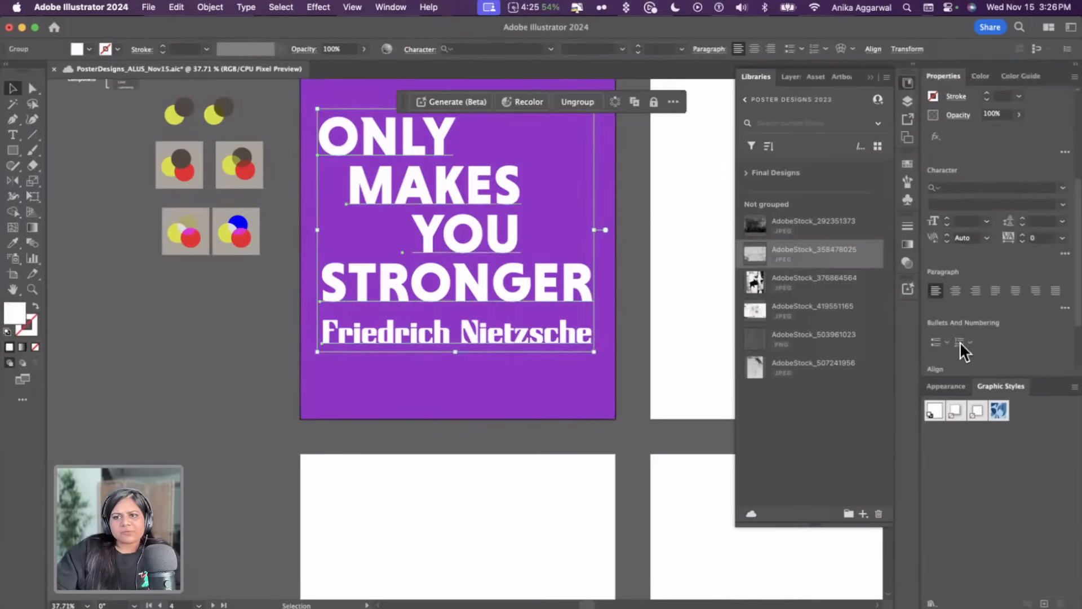
{"action": "scroll", "coordinate": [964, 342], "scroll_direction": "down", "scroll_amount": 2}
{"action": "left_click", "coordinate": [973, 328]}
{"action": "left_click", "coordinate": [665, 248]}
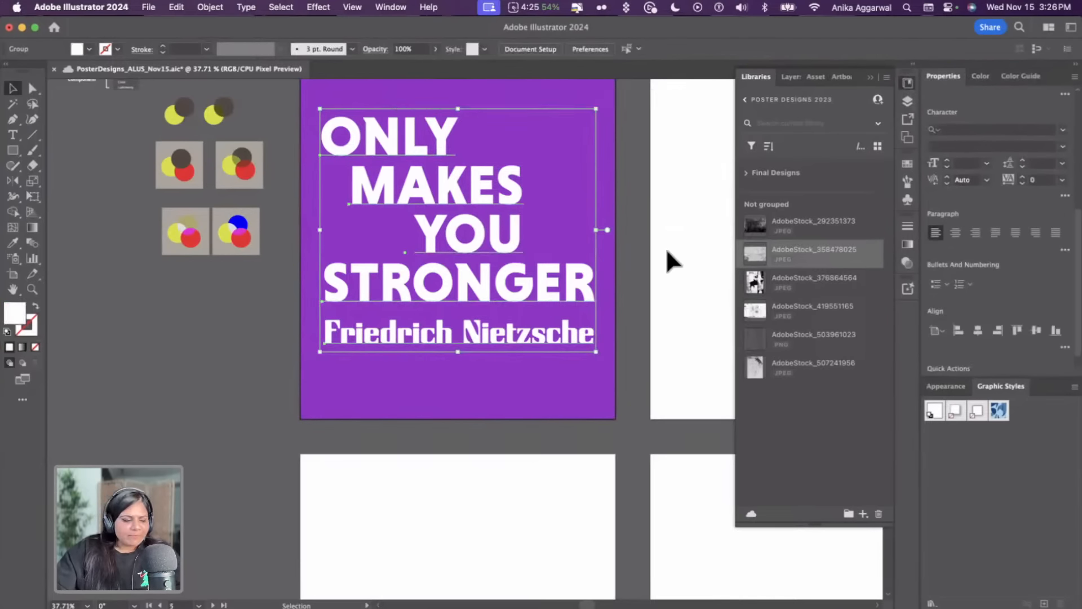
{"action": "scroll", "coordinate": [614, 295], "scroll_direction": "up", "scroll_amount": 2}
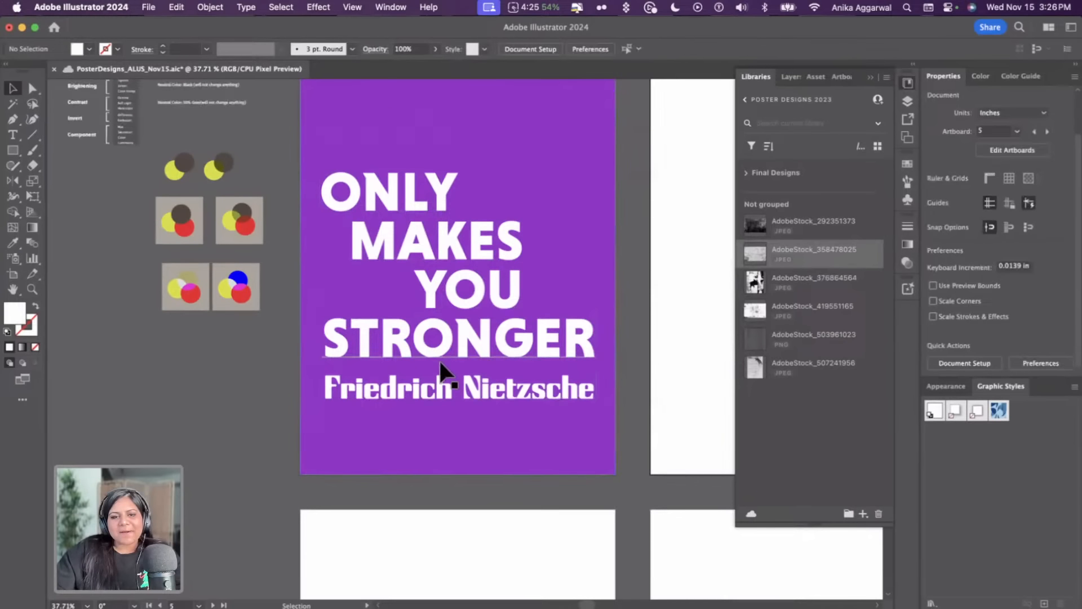
{"action": "left_click", "coordinate": [442, 354]}
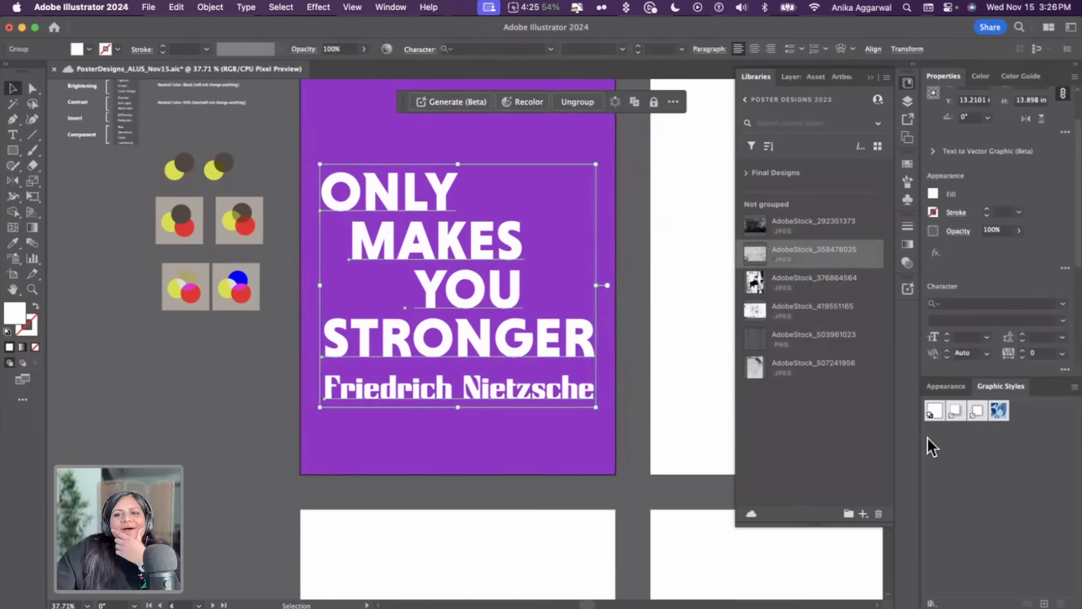
{"action": "scroll", "coordinate": [973, 282], "scroll_direction": "down", "scroll_amount": 2}
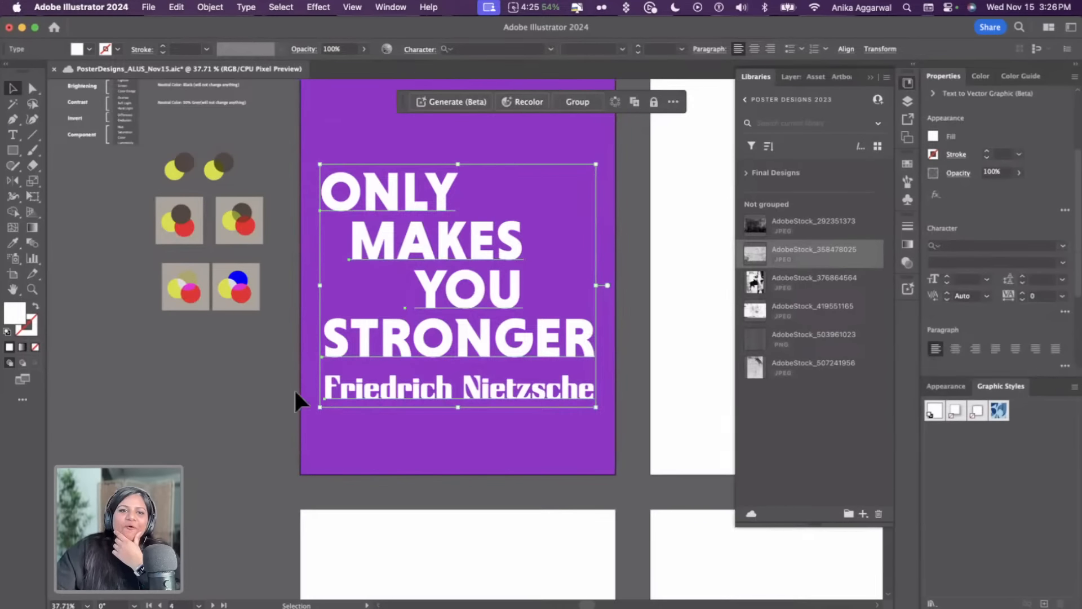
{"action": "left_click", "coordinate": [267, 407]}
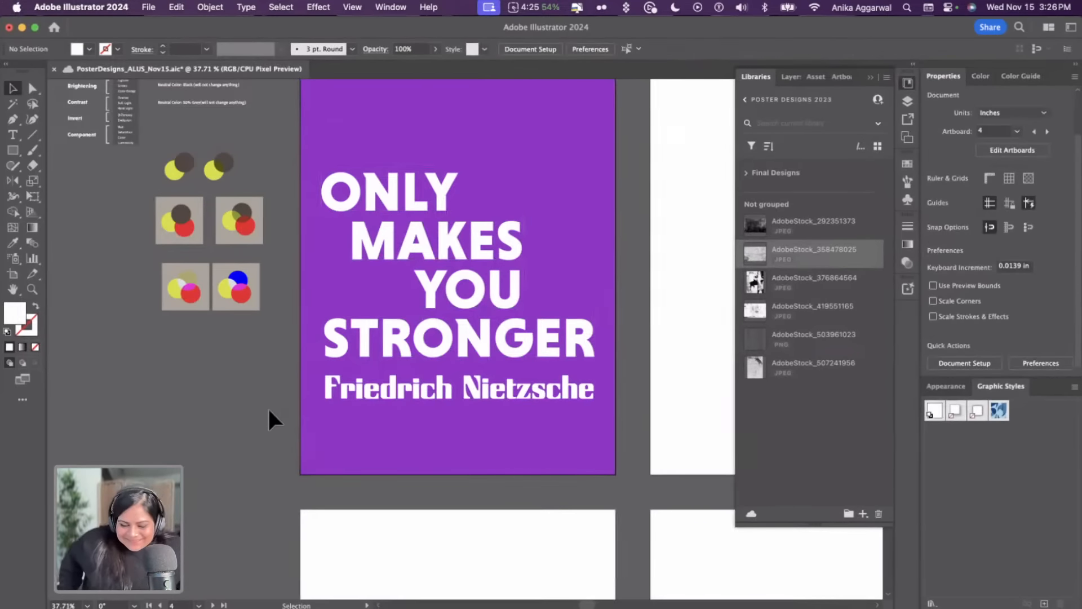
{"action": "scroll", "coordinate": [212, 395], "scroll_direction": "up", "scroll_amount": 1}
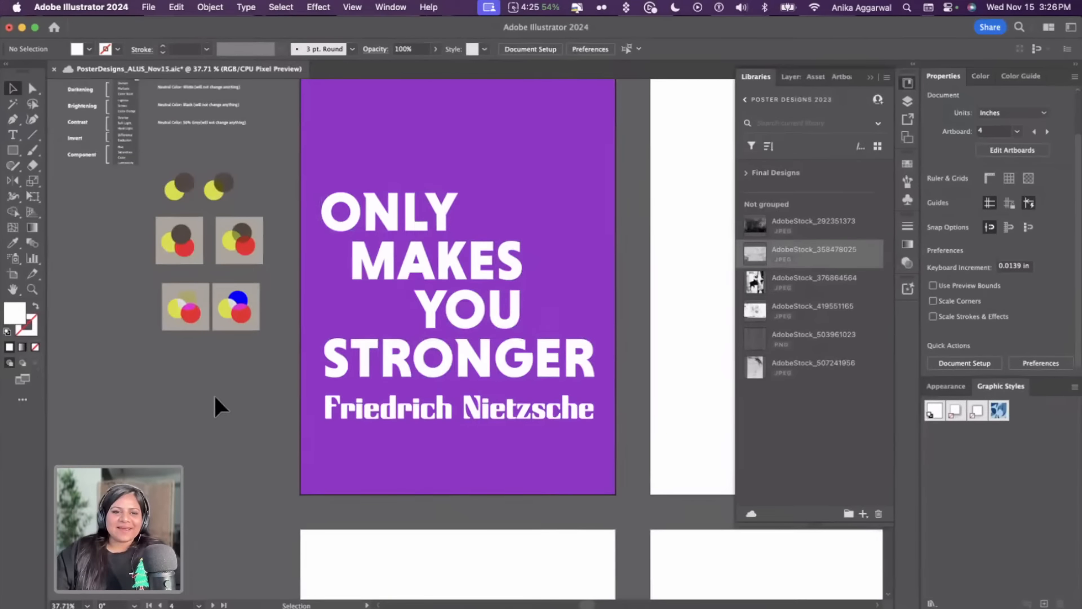
{"action": "scroll", "coordinate": [214, 393], "scroll_direction": "up", "scroll_amount": 10}
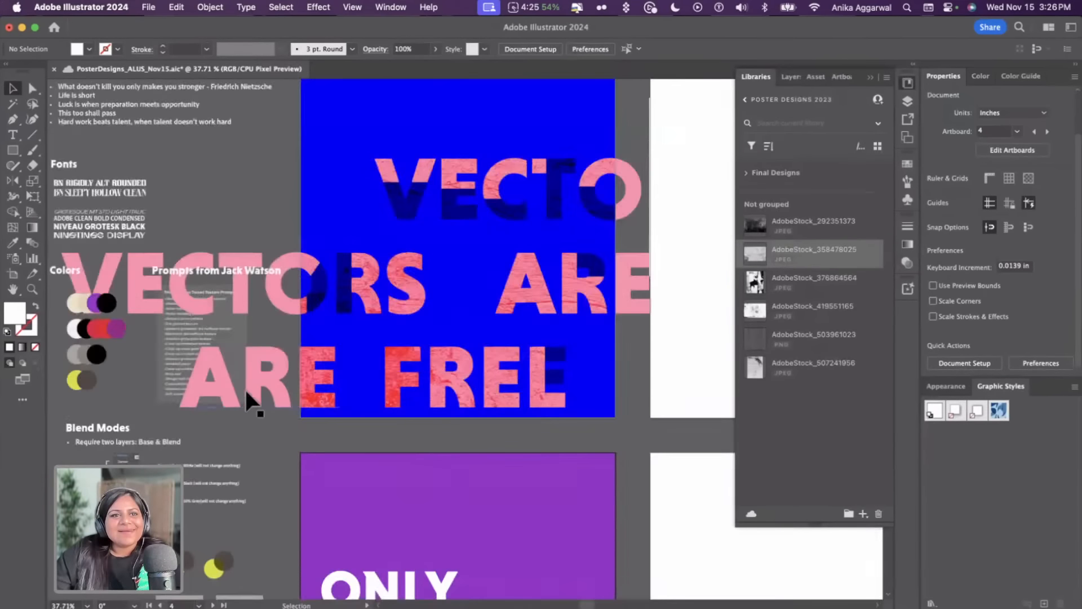
{"action": "scroll", "coordinate": [247, 406], "scroll_direction": "up", "scroll_amount": 3}
{"action": "scroll", "coordinate": [248, 407], "scroll_direction": "down", "scroll_amount": 8}
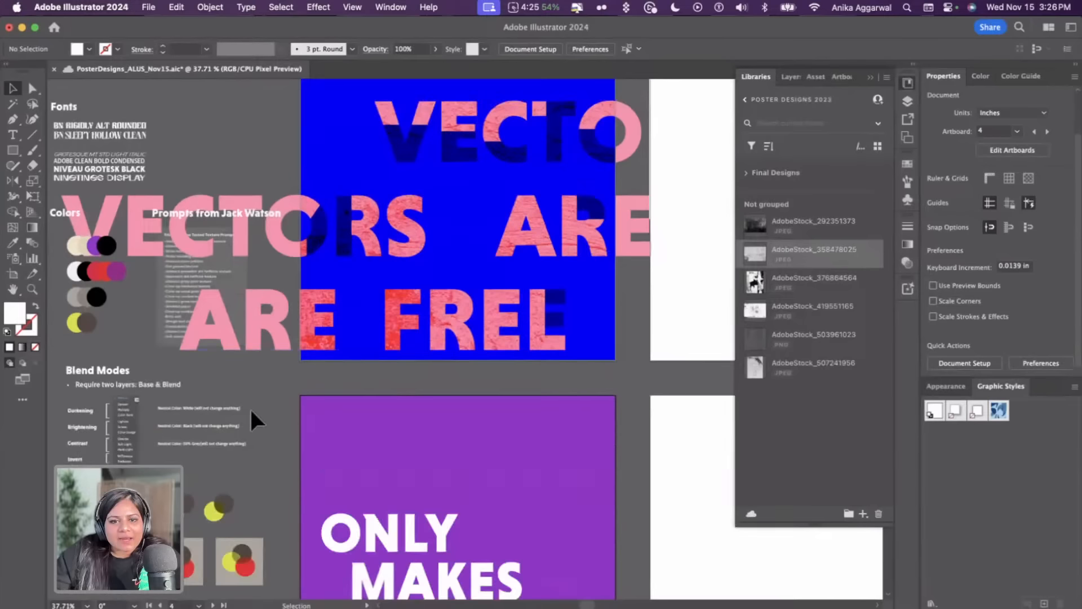
Duplicate the Friedrich Nietzsche line above ONLY and retype the copy as What doesn't kill you
{"action": "left_click_drag", "start_coordinate": [380, 545], "coordinate": [383, 304]}
{"action": "double_click", "coordinate": [388, 316]}
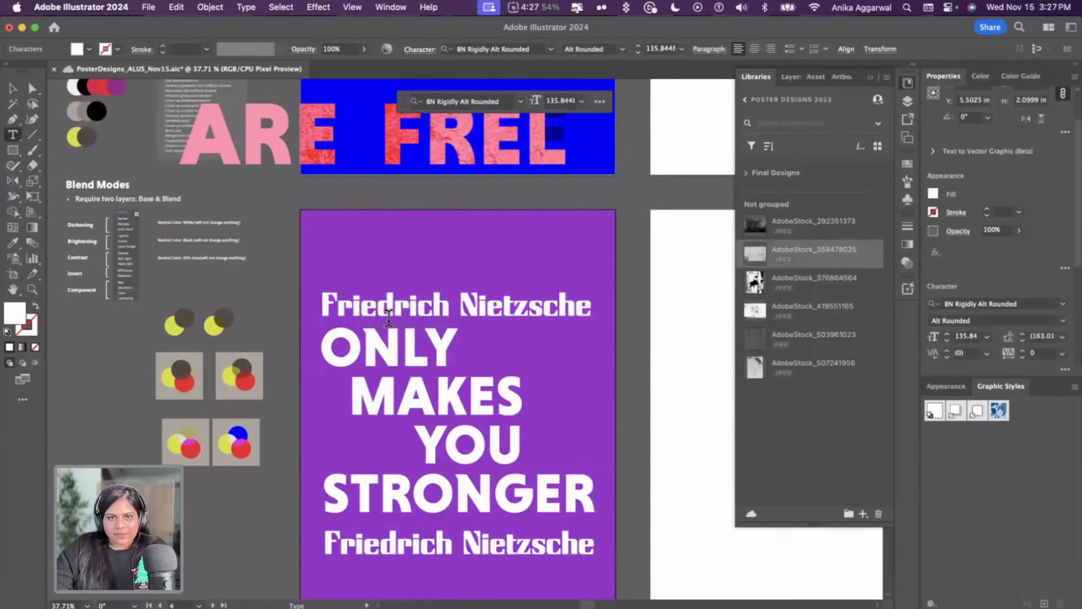
{"action": "key", "text": "cmd+a"}
{"action": "type", "text": "What does"}
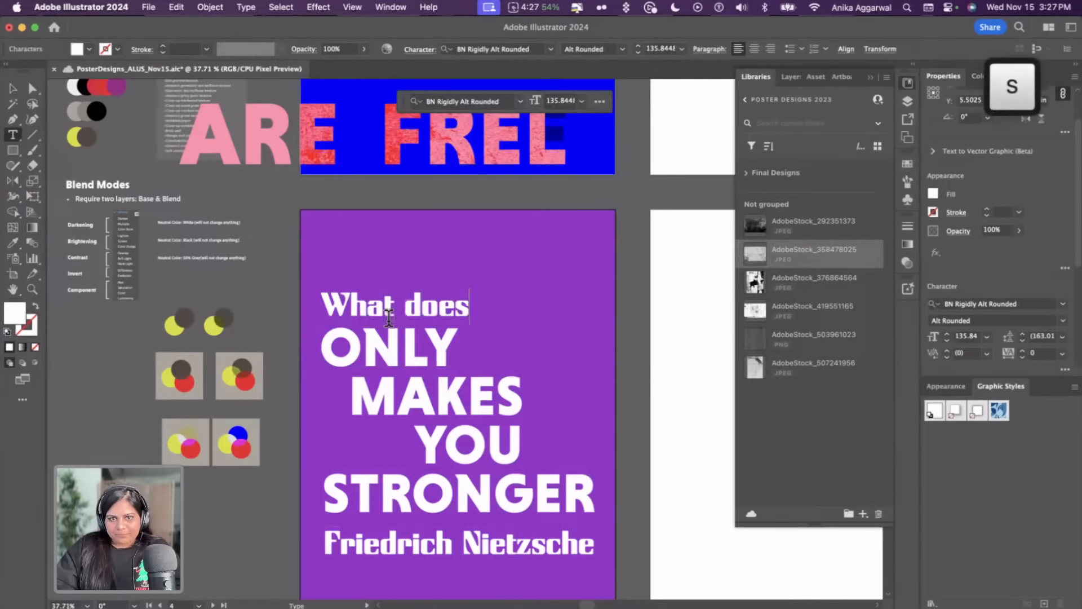
{"action": "type", "text": "n;t"}
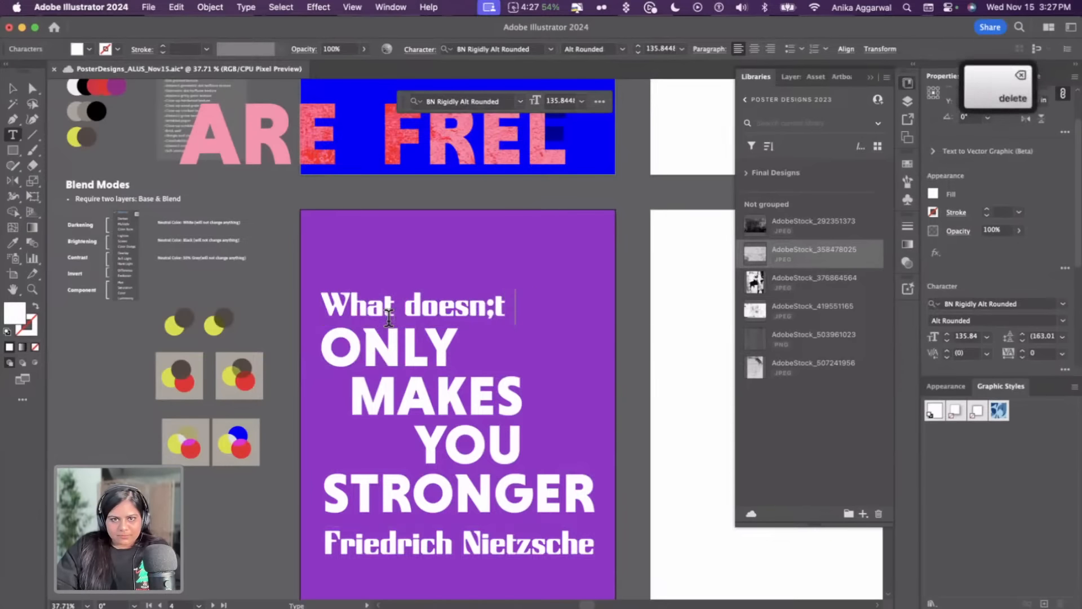
{"action": "key", "text": "BackSpace"}
{"action": "key", "text": "BackSpace"}
{"action": "type", "text": "'t kill you"}
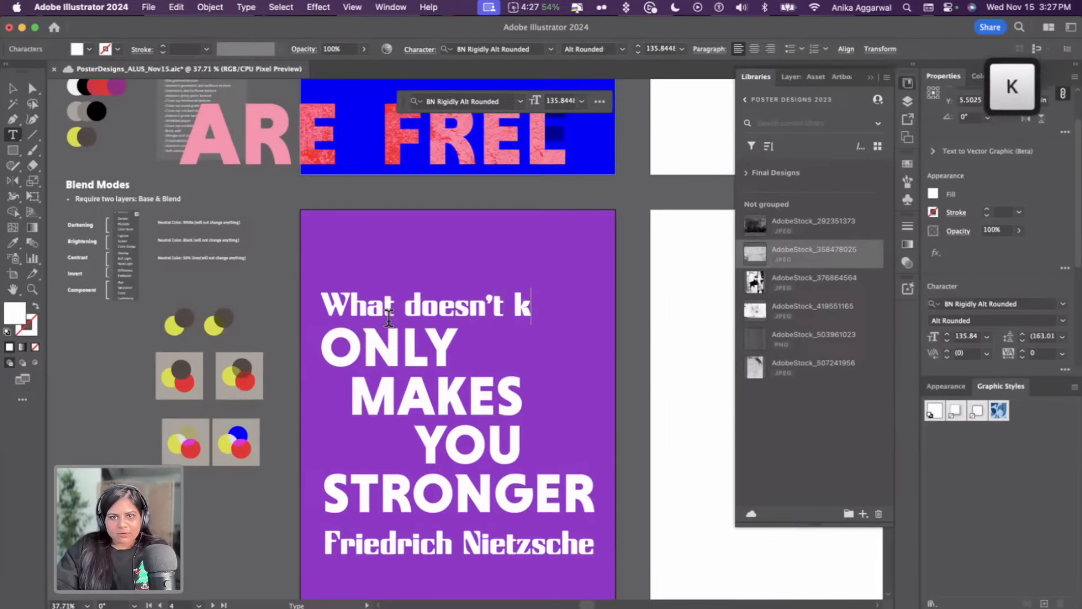
{"action": "key", "text": "Escape"}
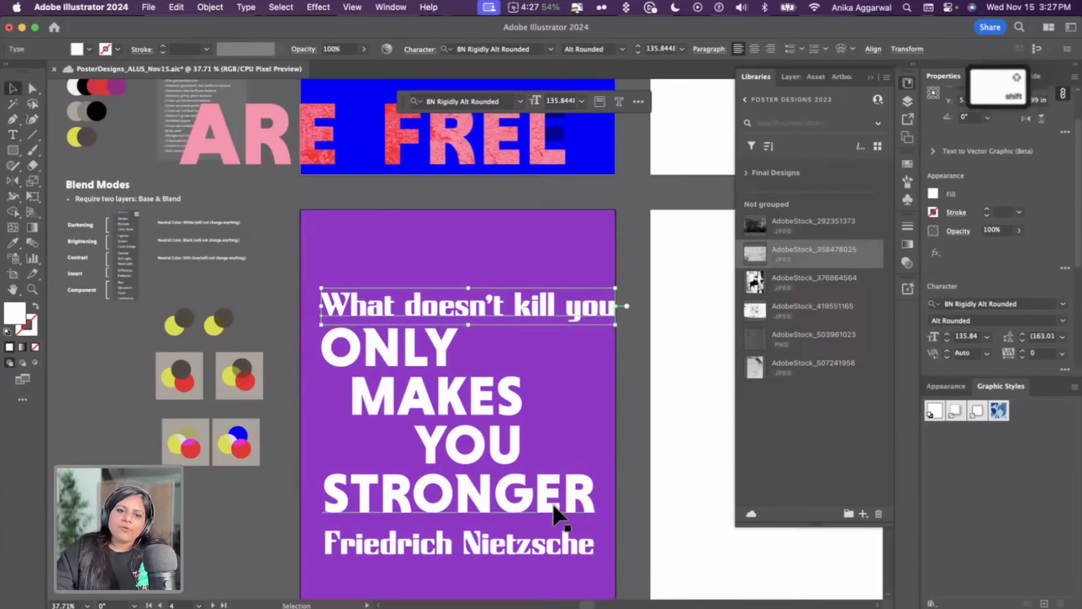
Reposition and align the What doesn't kill you line at the top of the purple poster
{"action": "left_click", "coordinate": [556, 536], "text": "shift"}
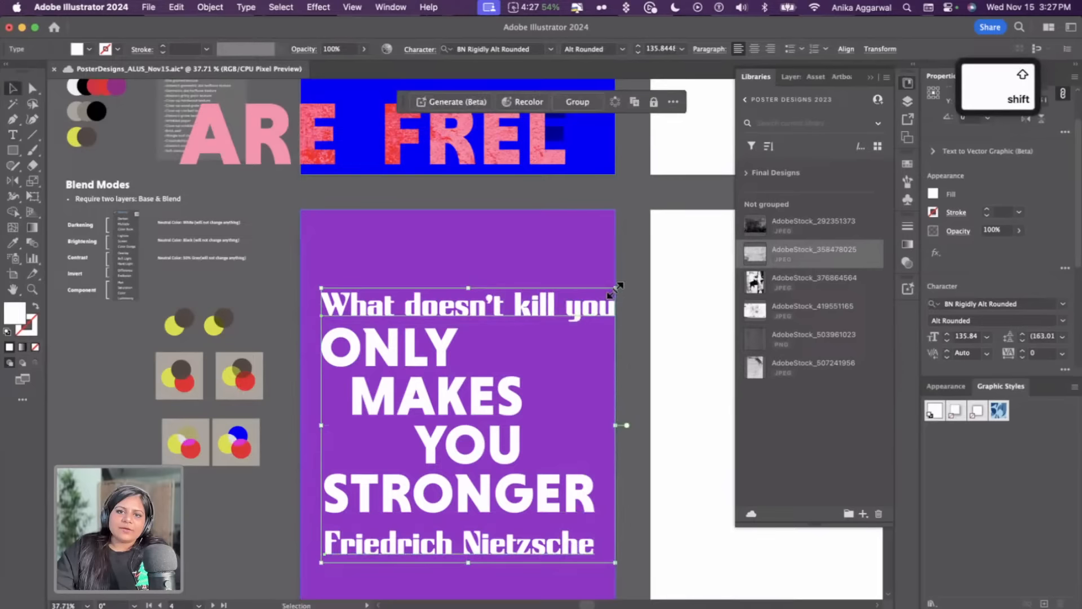
{"action": "left_click_drag", "start_coordinate": [615, 288], "coordinate": [611, 308]}
{"action": "left_click", "coordinate": [542, 317]}
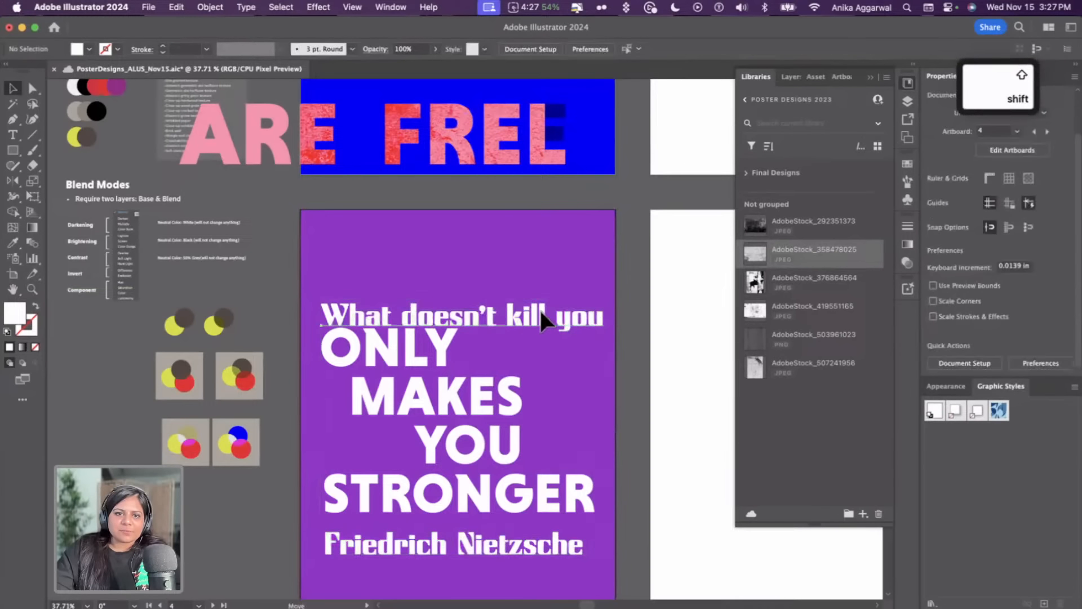
{"action": "left_click", "coordinate": [591, 317]}
{"action": "left_click_drag", "start_coordinate": [540, 545], "coordinate": [540, 539]}
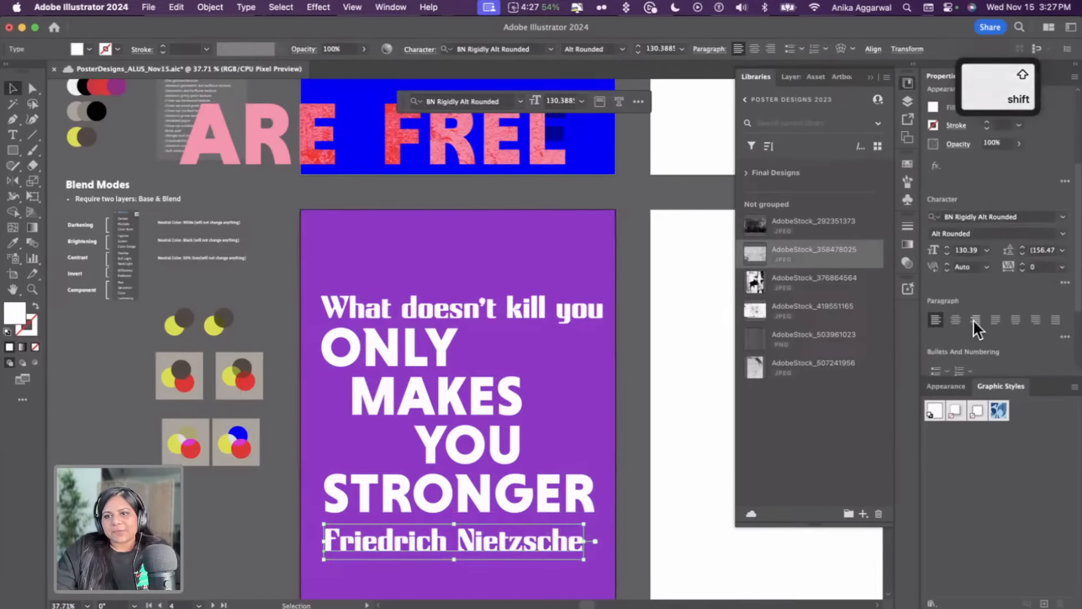
{"action": "scroll", "coordinate": [972, 347], "scroll_direction": "down", "scroll_amount": 5}
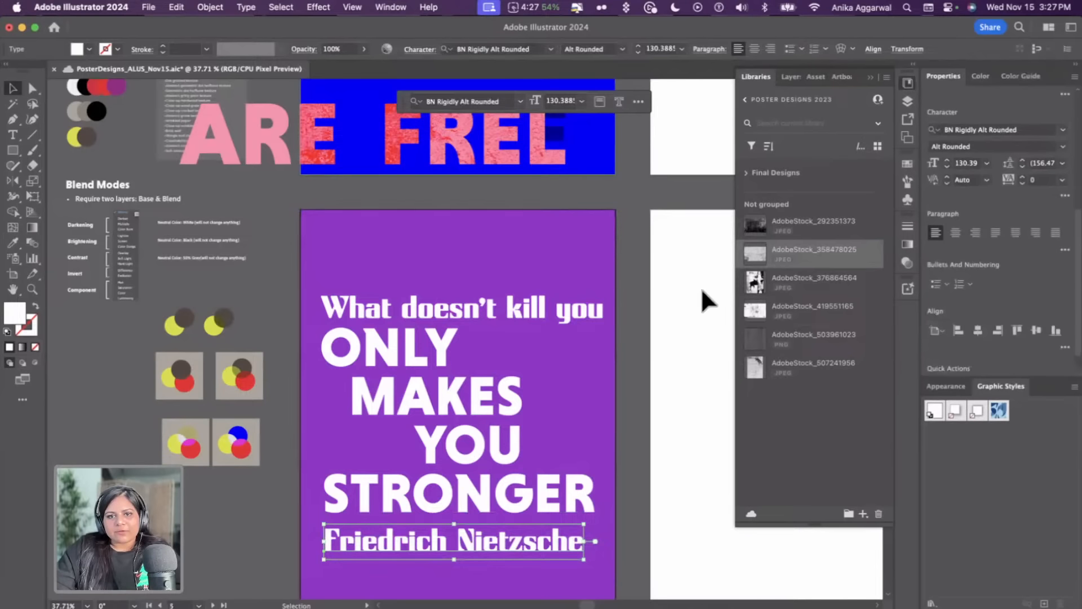
{"action": "left_click", "coordinate": [526, 315]}
{"action": "scroll", "coordinate": [965, 258], "scroll_direction": "up", "scroll_amount": 2}
{"action": "scroll", "coordinate": [971, 321], "scroll_direction": "down", "scroll_amount": 2}
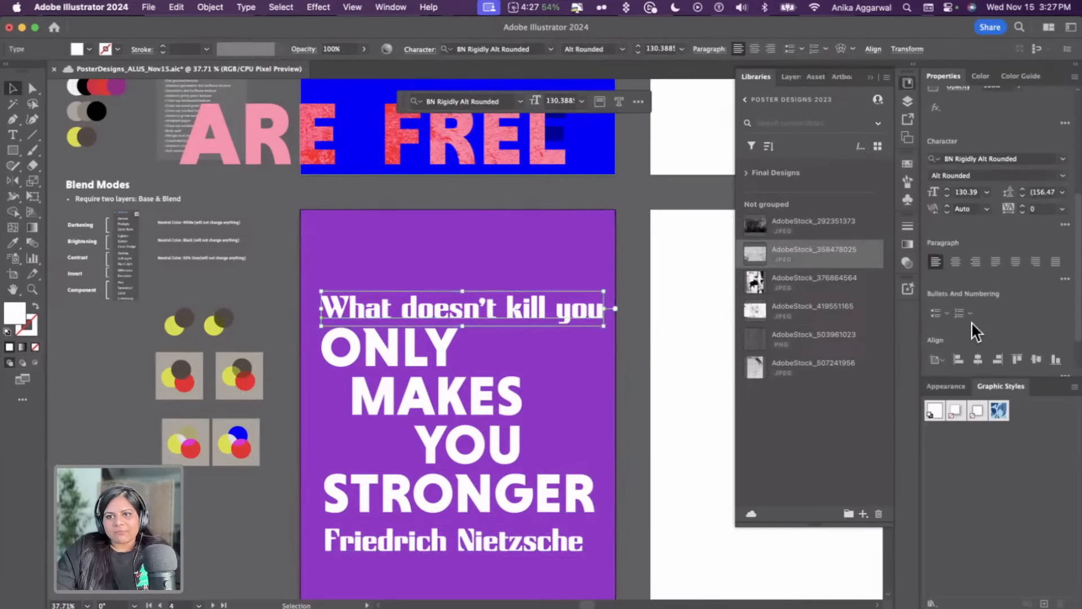
{"action": "left_click", "coordinate": [977, 359]}
{"action": "left_click", "coordinate": [654, 263]}
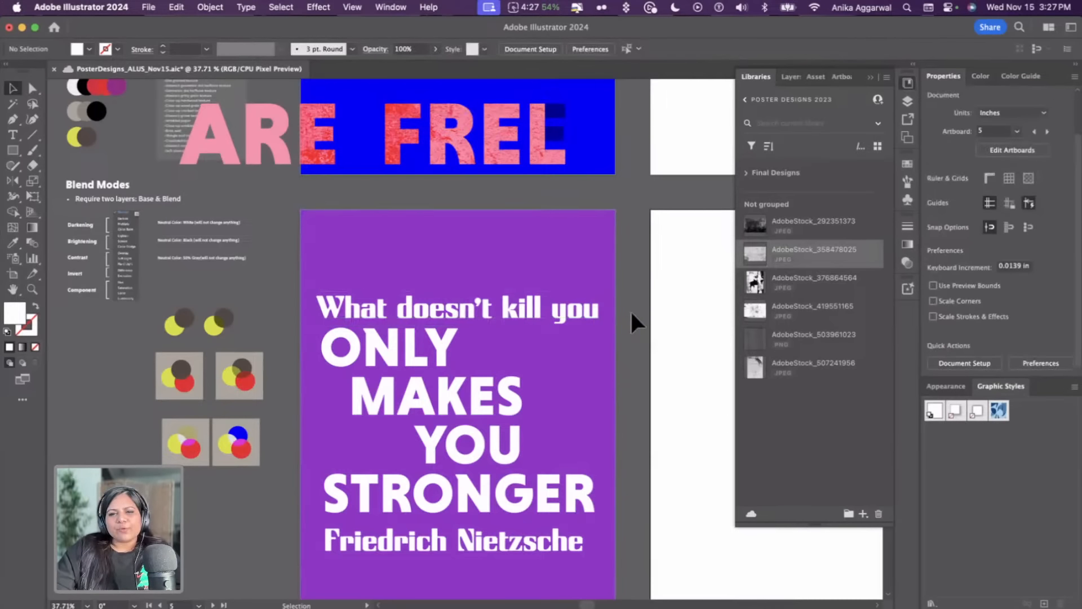
Color the What doesn't kill you and Friedrich Nietzsche lines black with the Eyedropper
{"action": "scroll", "coordinate": [631, 314], "scroll_direction": "down", "scroll_amount": 1}
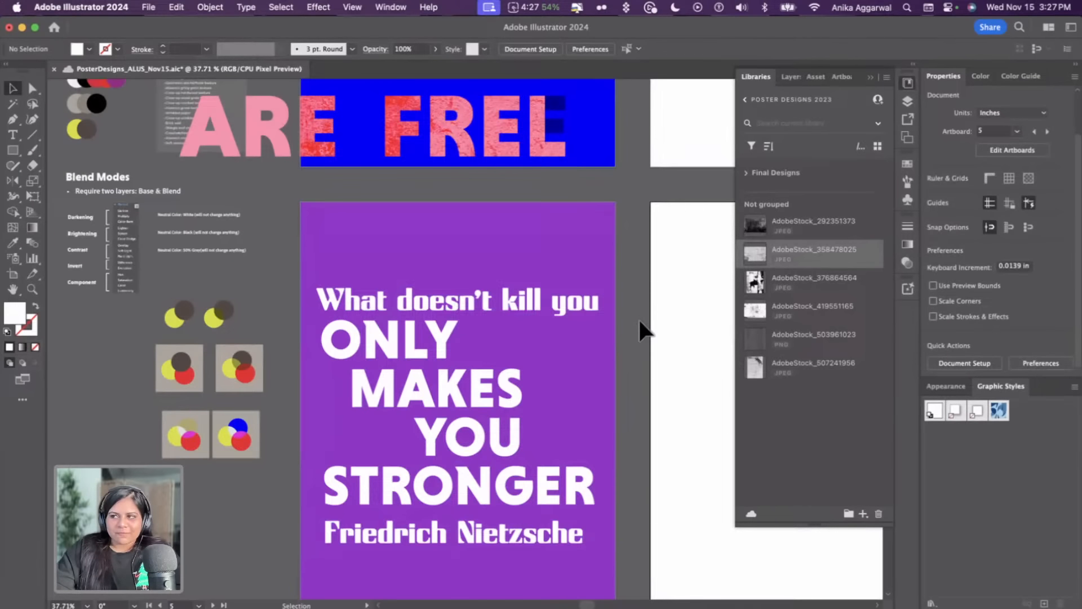
{"action": "left_click", "coordinate": [495, 529]}
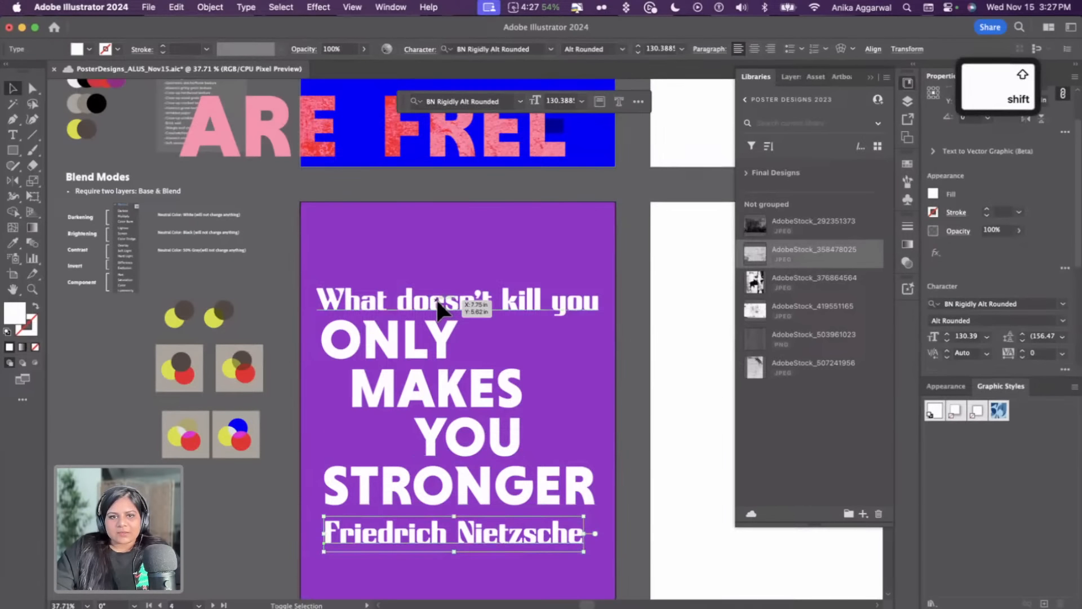
{"action": "left_click", "coordinate": [437, 303], "text": "shift"}
{"action": "scroll", "coordinate": [286, 279], "scroll_direction": "up", "scroll_amount": 5}
{"action": "key", "text": "i"}
{"action": "left_click", "coordinate": [96, 402]}
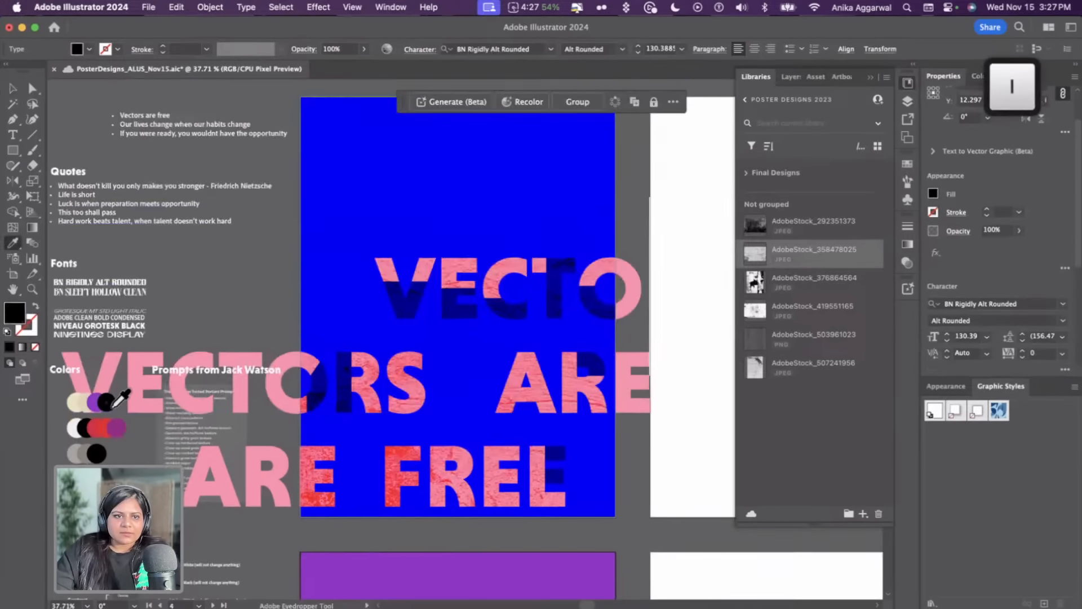
{"action": "scroll", "coordinate": [192, 428], "scroll_direction": "down", "scroll_amount": 10}
{"action": "key", "text": "v"}
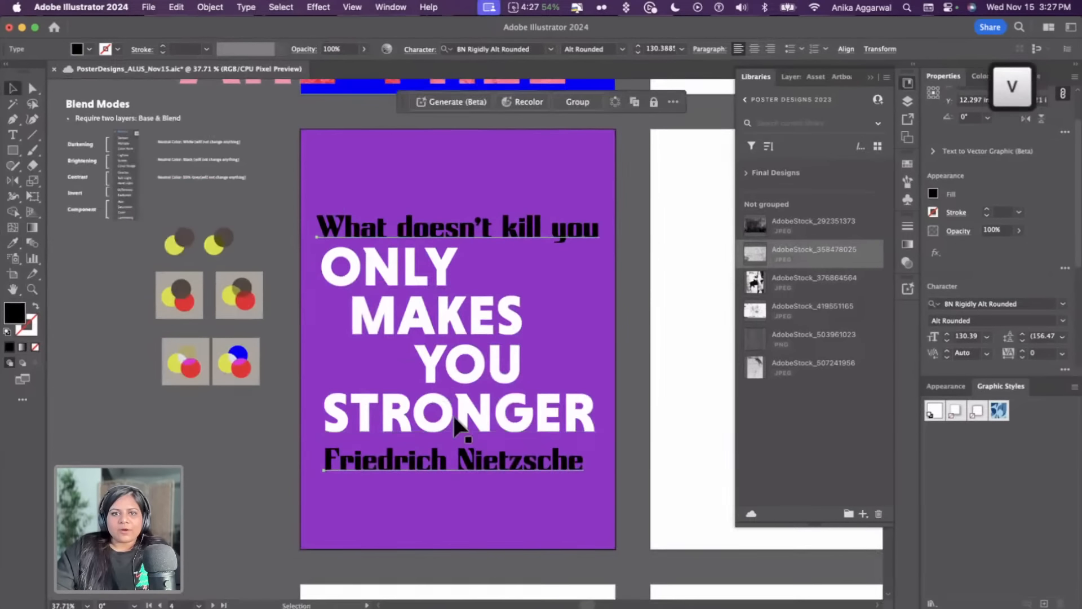
{"action": "left_click", "coordinate": [628, 348]}
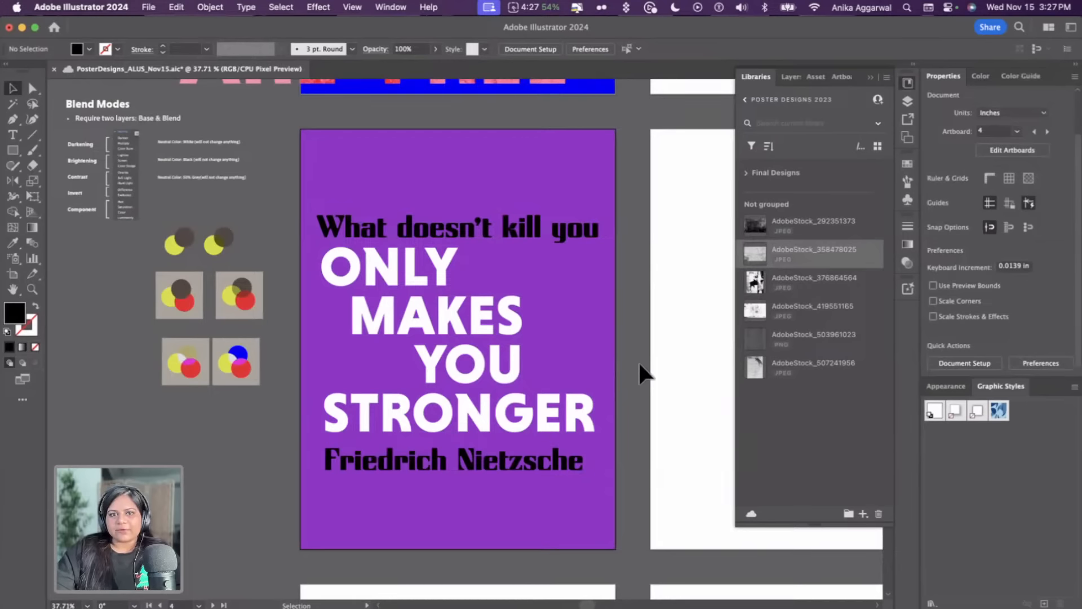
Nudge the Friedrich Nietzsche line and set it to All Caps
{"action": "key", "text": "shift"}
{"action": "left_click_drag", "start_coordinate": [492, 461], "coordinate": [492, 457]}
{"action": "left_click", "coordinate": [624, 427]}
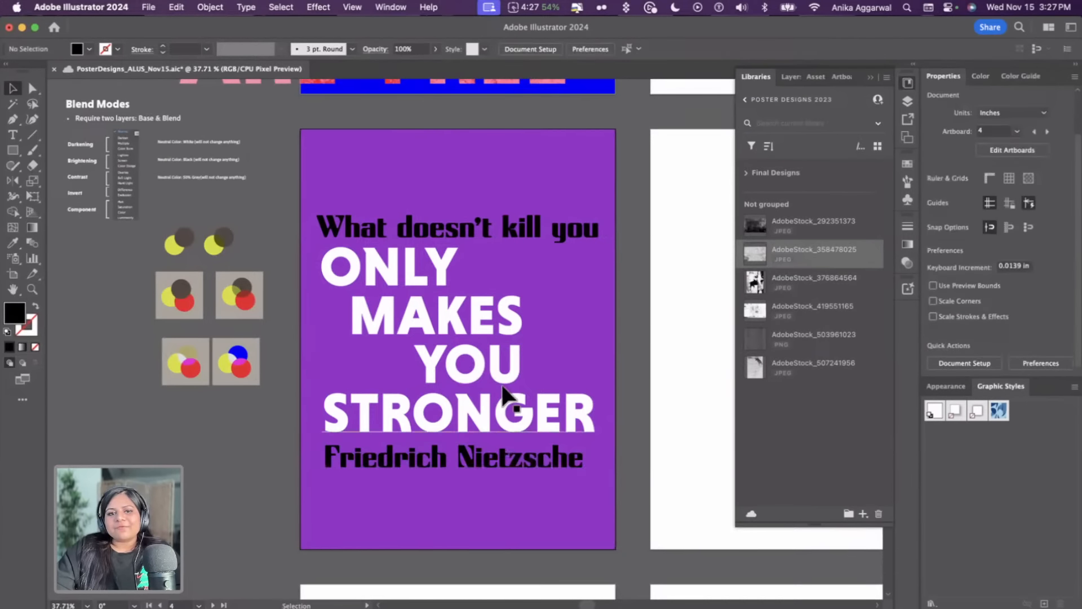
{"action": "left_click", "coordinate": [498, 450]}
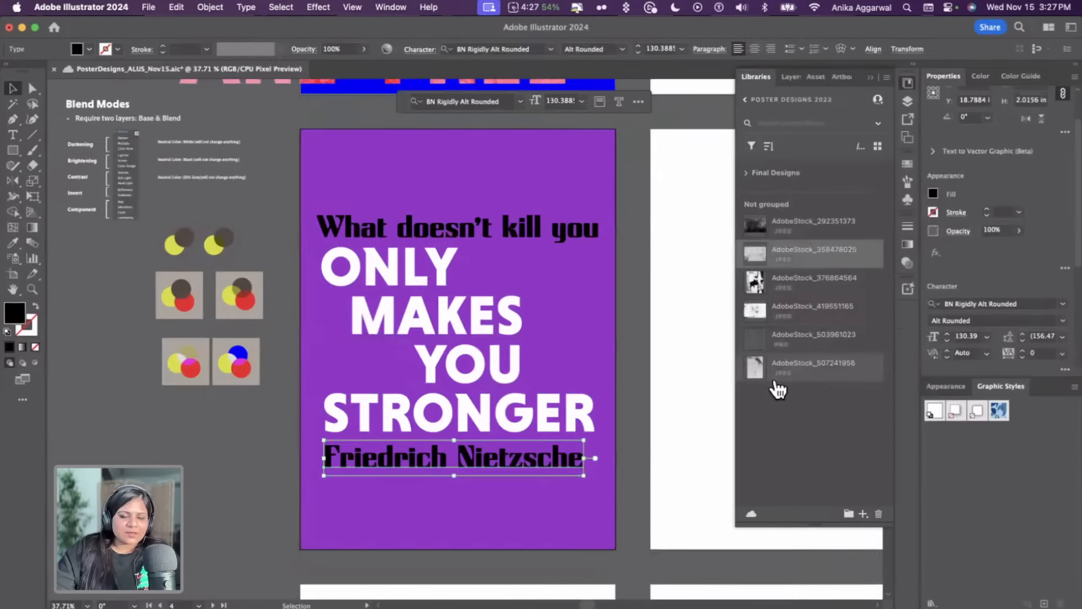
{"action": "scroll", "coordinate": [997, 251], "scroll_direction": "down", "scroll_amount": 8}
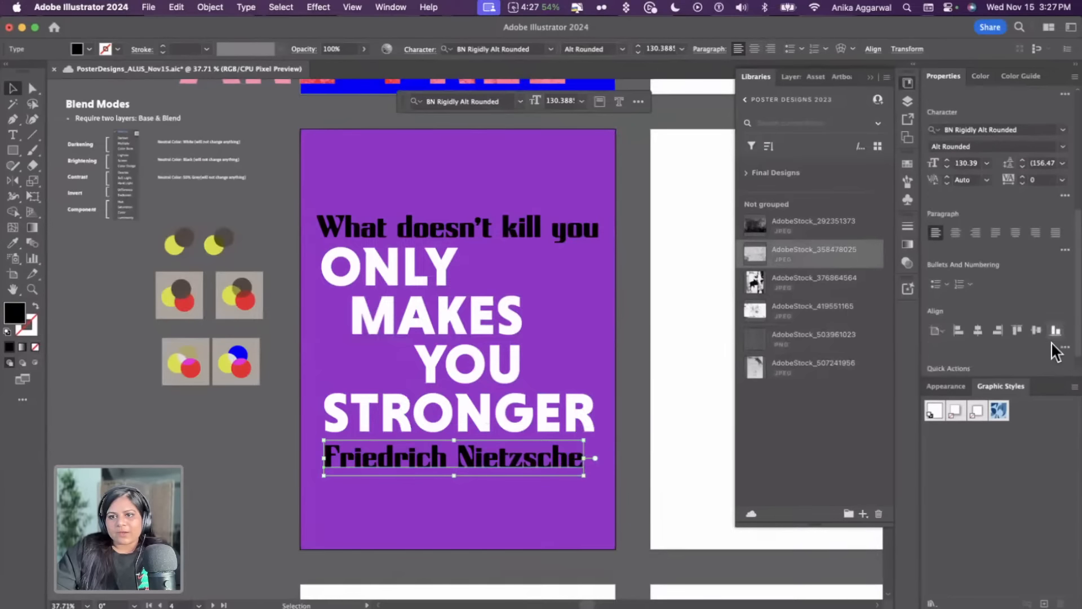
{"action": "left_click", "coordinate": [1064, 173]}
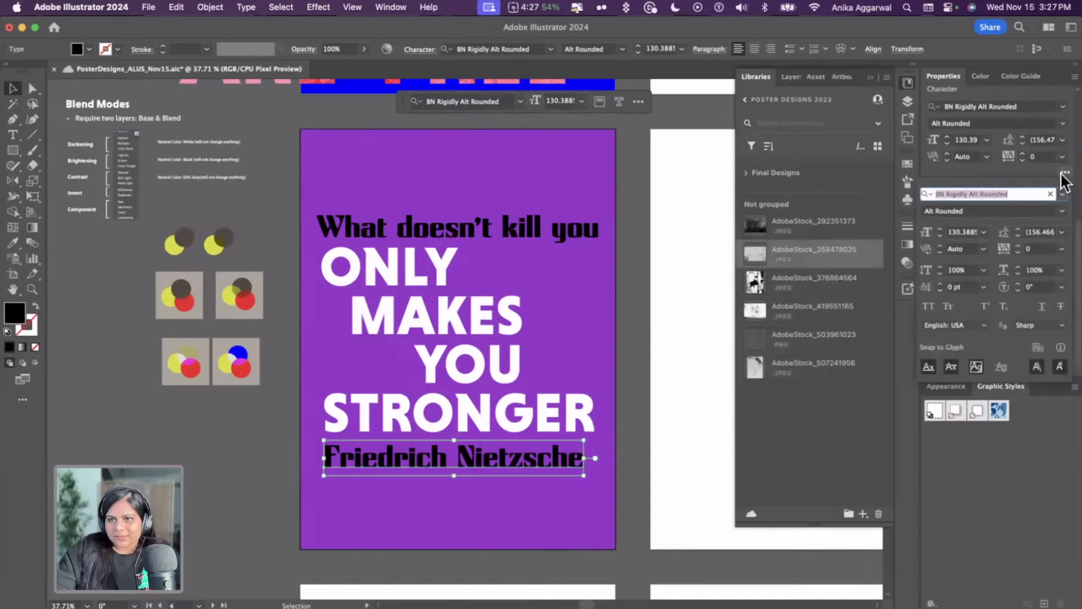
{"action": "left_click", "coordinate": [928, 306]}
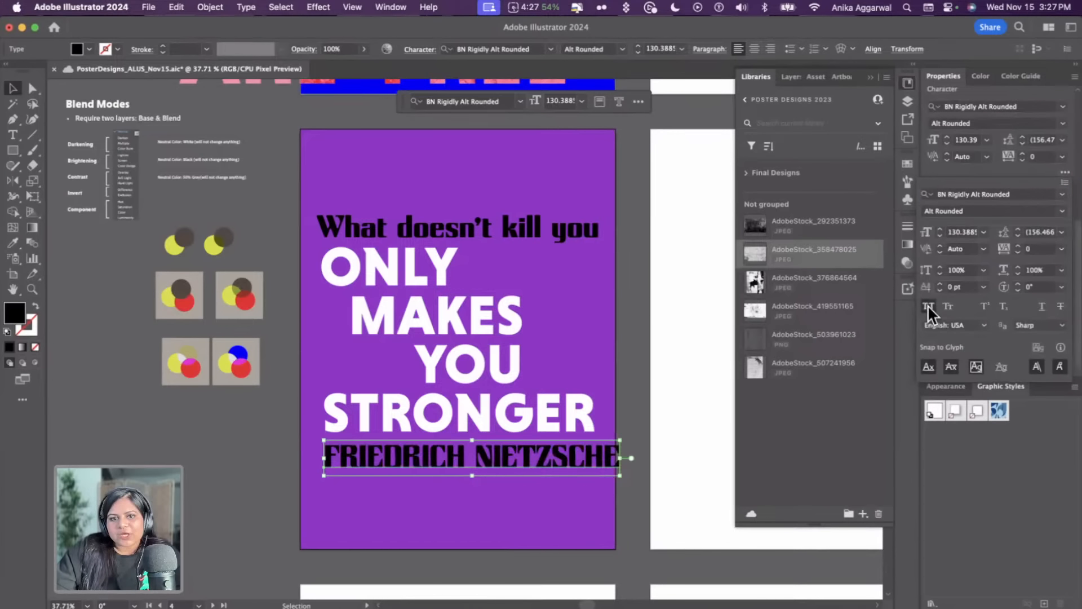
Set the What doesn't kill you line to All Caps and scale it down to about 95 pt
{"action": "left_click", "coordinate": [389, 225]}
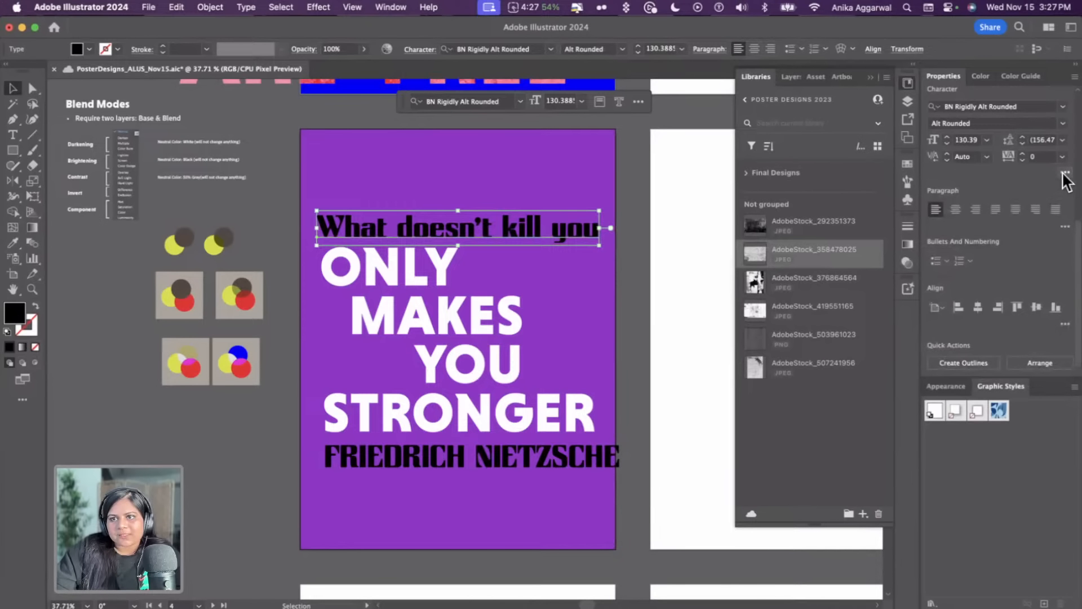
{"action": "left_click", "coordinate": [1064, 173]}
{"action": "left_click", "coordinate": [930, 306]}
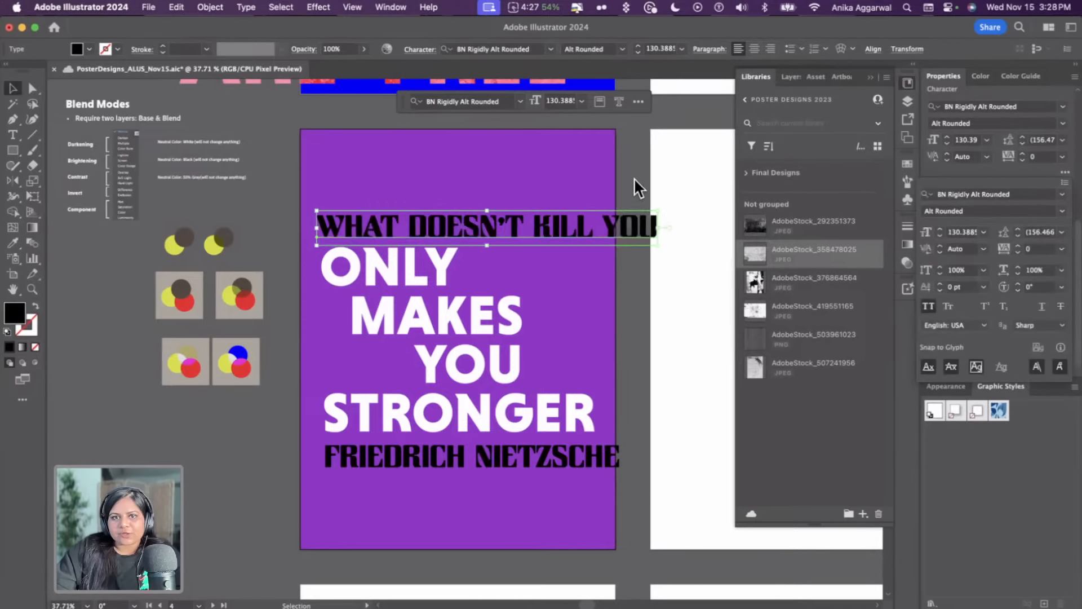
{"action": "left_click", "coordinate": [598, 459], "text": "shift"}
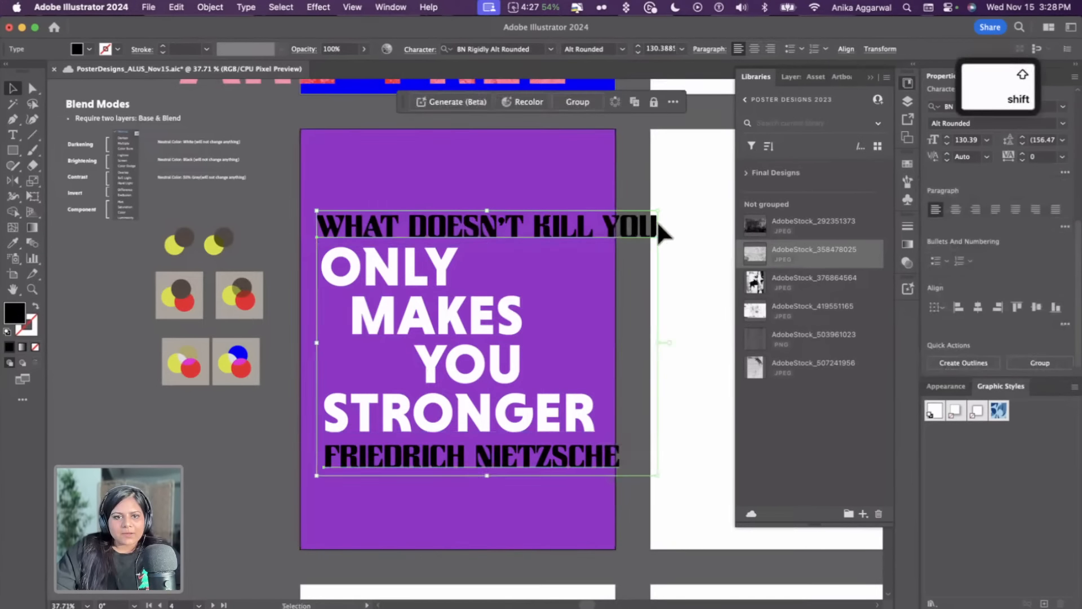
{"action": "left_click", "coordinate": [687, 209]}
{"action": "left_click", "coordinate": [653, 226]}
{"action": "left_click_drag", "start_coordinate": [659, 213], "coordinate": [623, 220]}
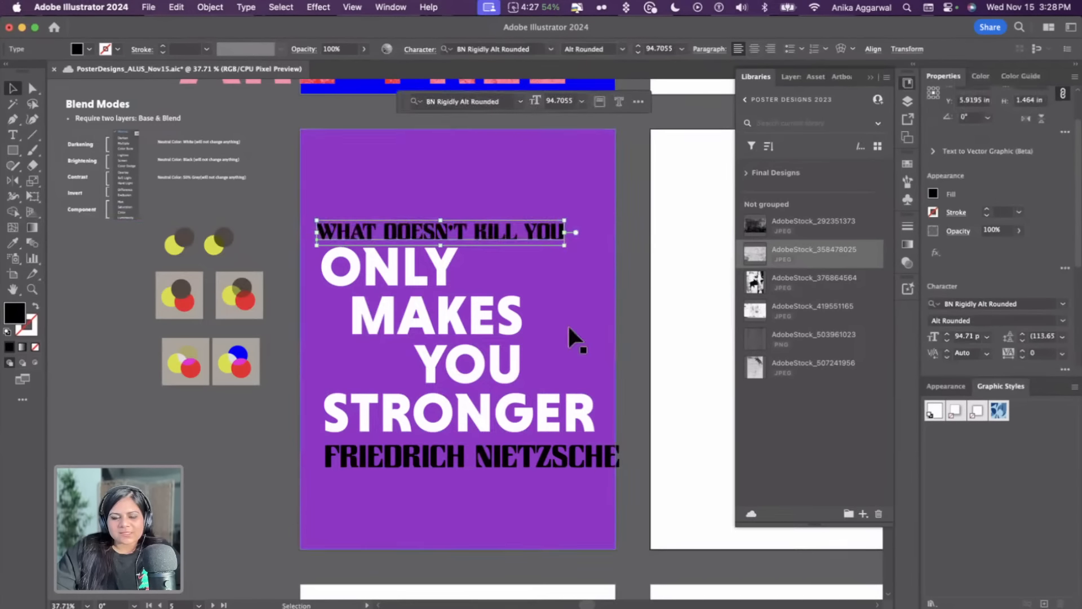
Apply the top line's type style to the Friedrich Nietzsche line with the Eyedropper
{"action": "left_click", "coordinate": [628, 355]}
{"action": "key", "text": "i"}
{"action": "left_click", "coordinate": [529, 233]}
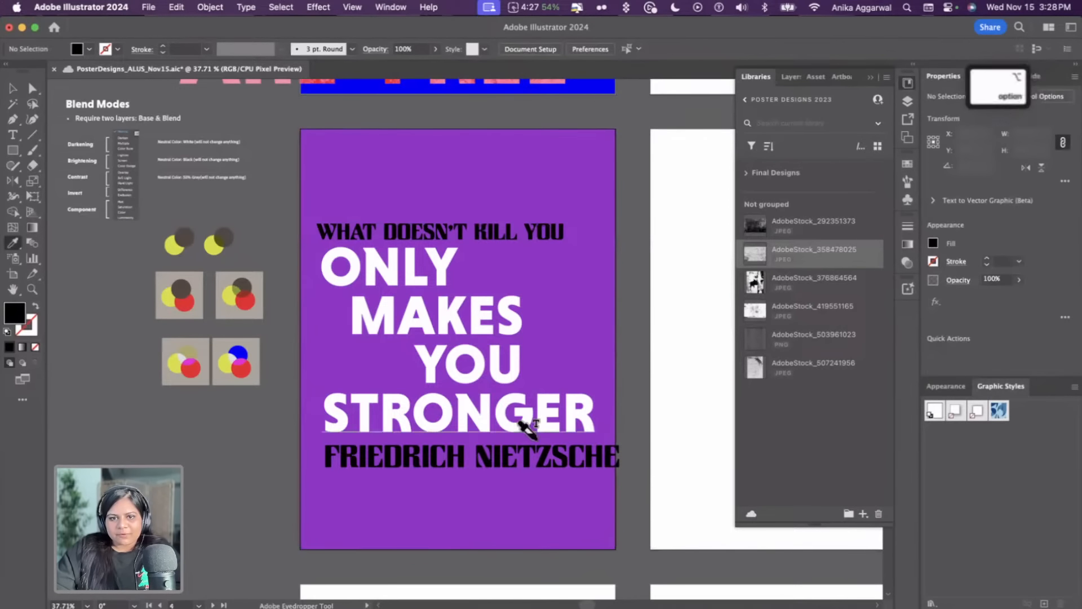
{"action": "left_click", "coordinate": [535, 453], "text": "alt"}
{"action": "key", "text": "v"}
Nudge the What doesn't kill you line up and align its left edge with the ONLY line
{"action": "left_click", "coordinate": [508, 231]}
{"action": "left_click_drag", "start_coordinate": [508, 231], "coordinate": [508, 225]}
{"action": "left_click", "coordinate": [341, 269], "text": "shift"}
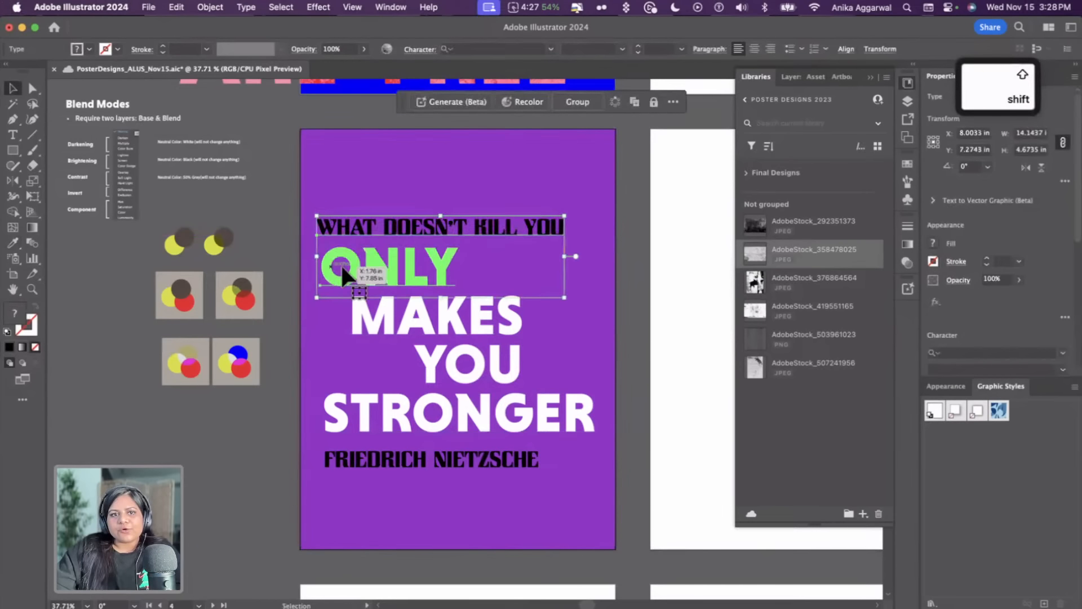
{"action": "scroll", "coordinate": [1016, 298], "scroll_direction": "down", "scroll_amount": 5}
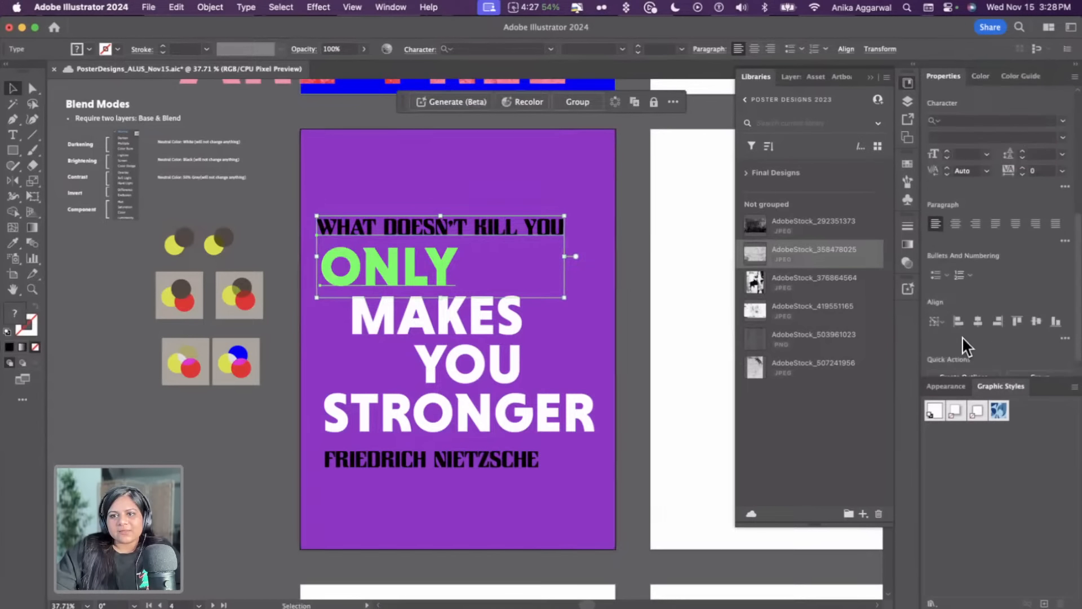
{"action": "left_click", "coordinate": [958, 322]}
{"action": "left_click", "coordinate": [704, 244]}
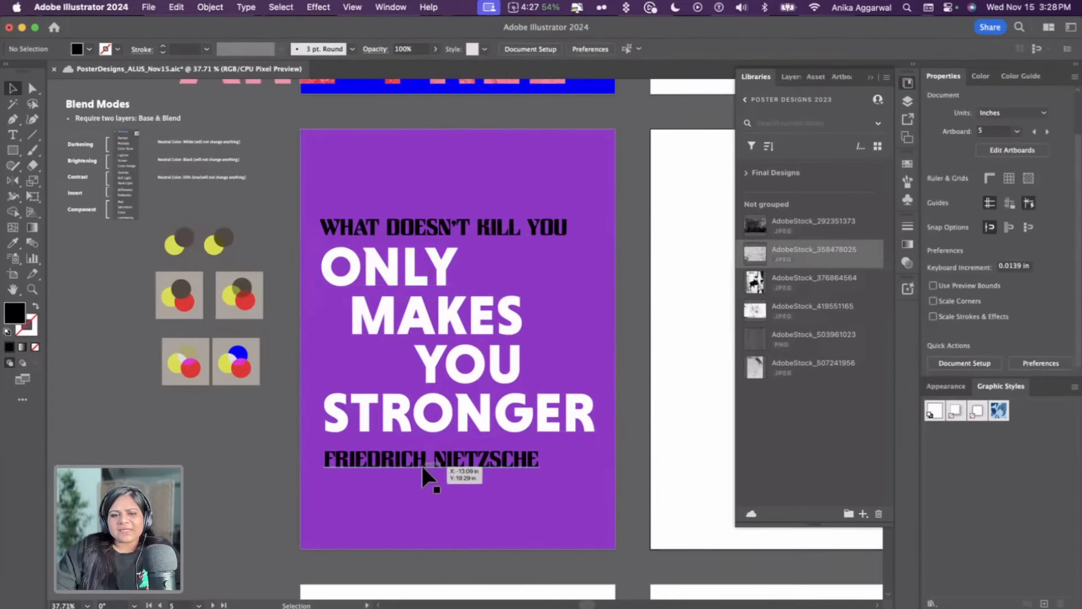
Right-align the Friedrich Nietzsche line with the STRONGER line and nudge it up slightly
{"action": "left_click", "coordinate": [422, 465]}
{"action": "left_click", "coordinate": [450, 419], "text": "shift"}
{"action": "scroll", "coordinate": [1021, 284], "scroll_direction": "down", "scroll_amount": 5}
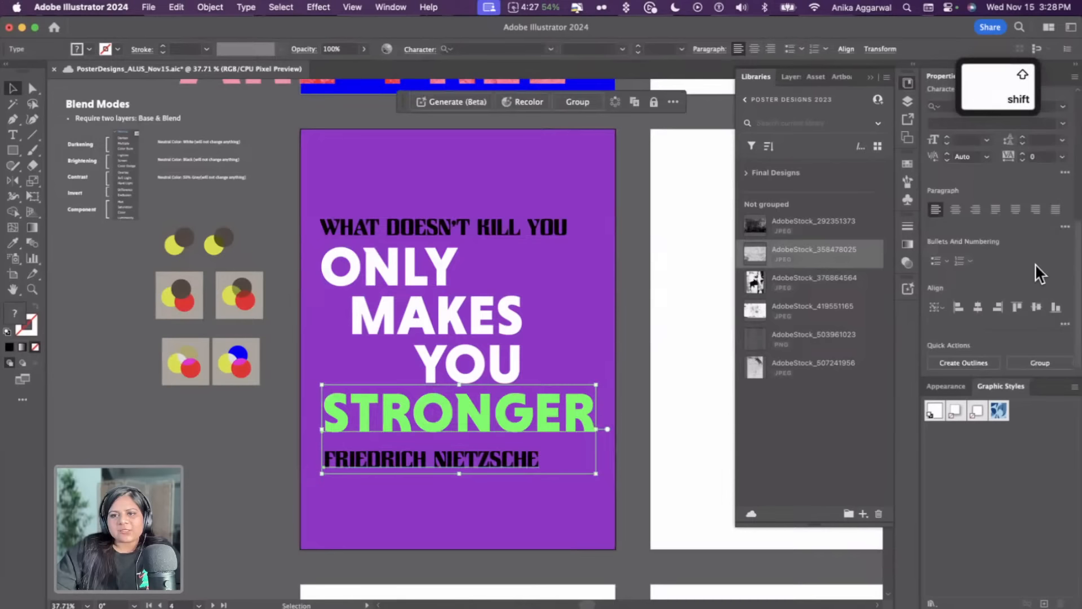
{"action": "left_click", "coordinate": [997, 307]}
{"action": "left_click", "coordinate": [634, 417]}
{"action": "left_click_drag", "start_coordinate": [557, 464], "coordinate": [559, 458]}
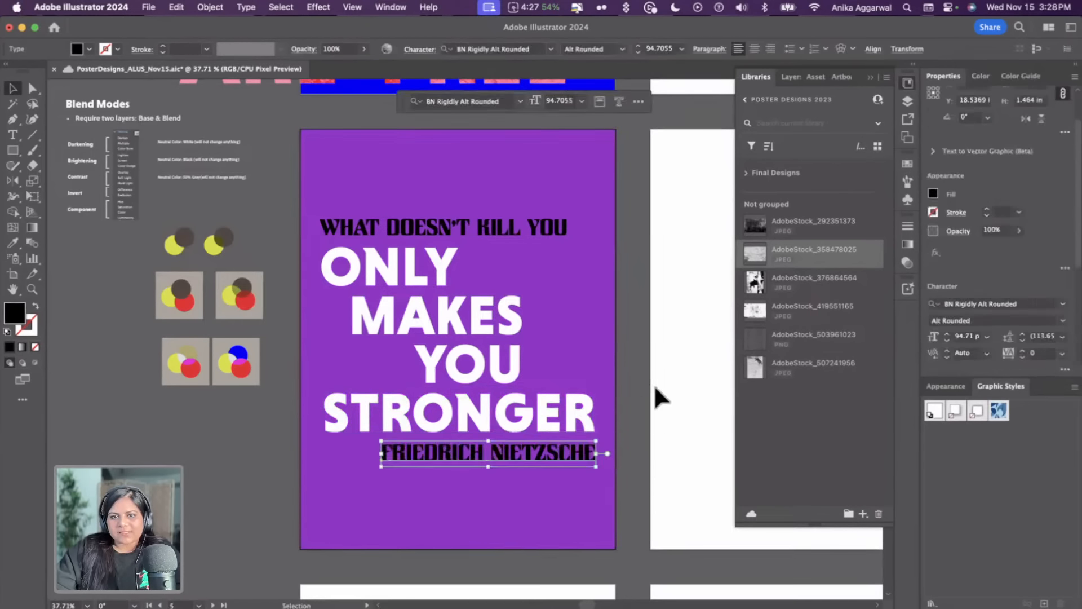
{"action": "left_click", "coordinate": [651, 398]}
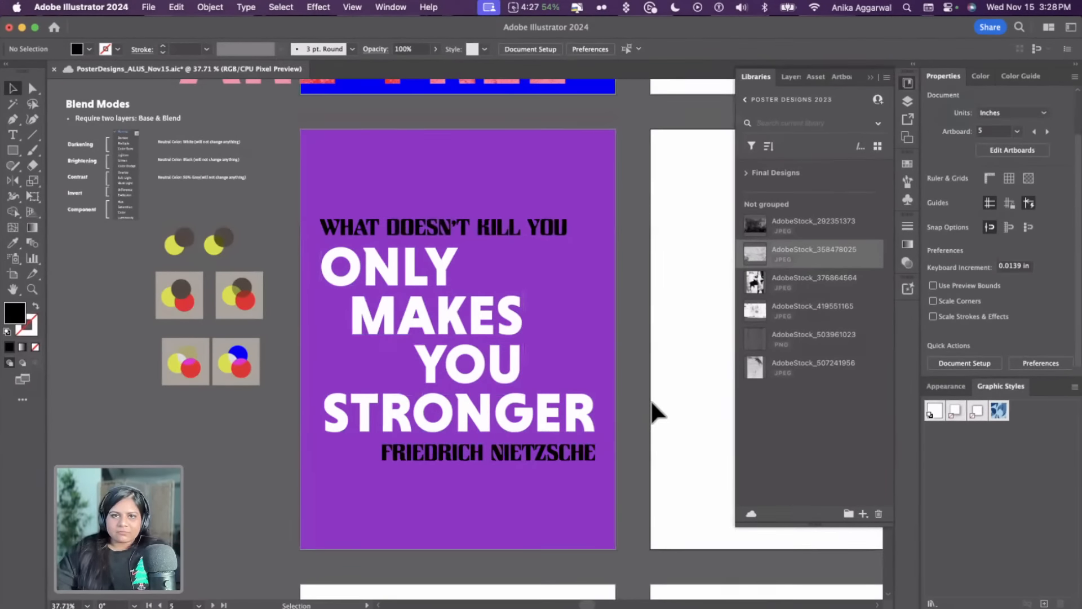
Move the Friedrich Nietzsche line a little closer beneath the STRONGER line
{"action": "left_click_drag", "start_coordinate": [526, 458], "coordinate": [530, 445]}
{"action": "left_click", "coordinate": [543, 416], "text": "shift"}
{"action": "scroll", "coordinate": [991, 268], "scroll_direction": "down", "scroll_amount": 3}
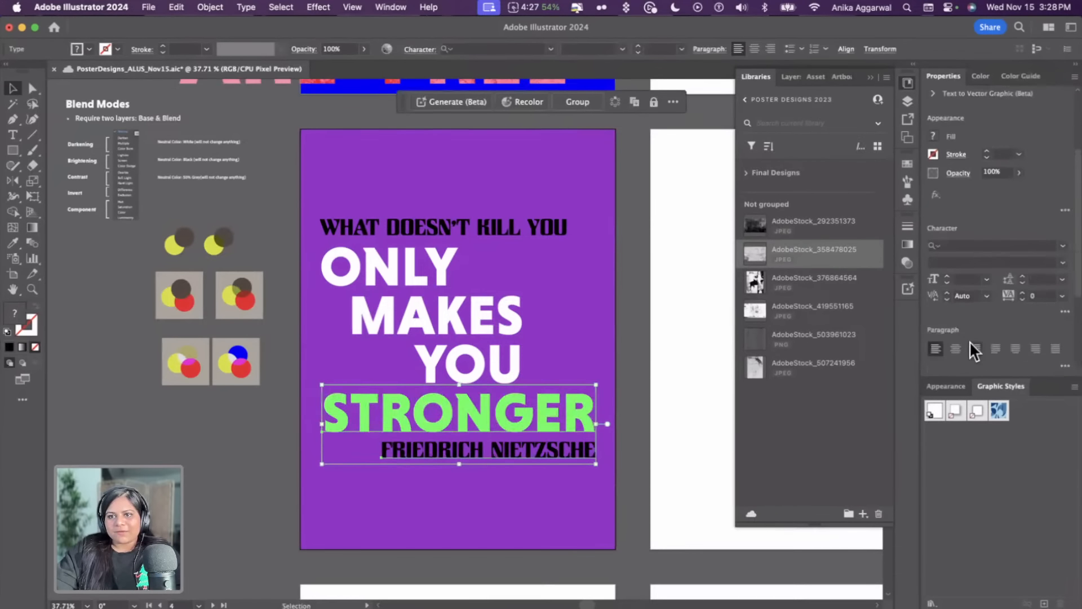
{"action": "scroll", "coordinate": [969, 340], "scroll_direction": "down", "scroll_amount": 4}
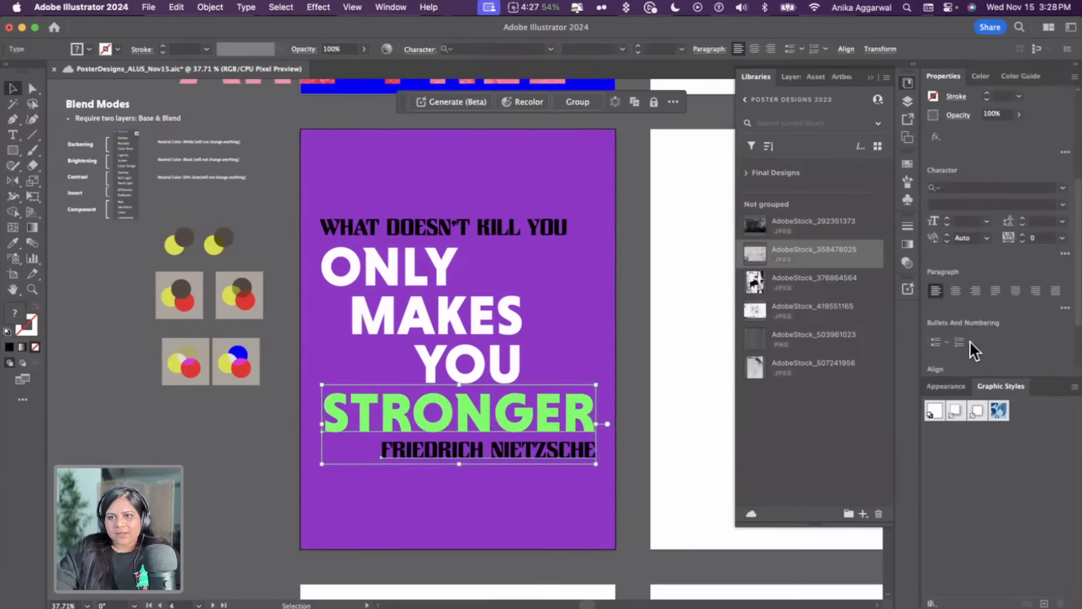
{"action": "left_click", "coordinate": [667, 306]}
{"action": "left_click", "coordinate": [361, 229]}
{"action": "left_click", "coordinate": [350, 265], "text": "shift"}
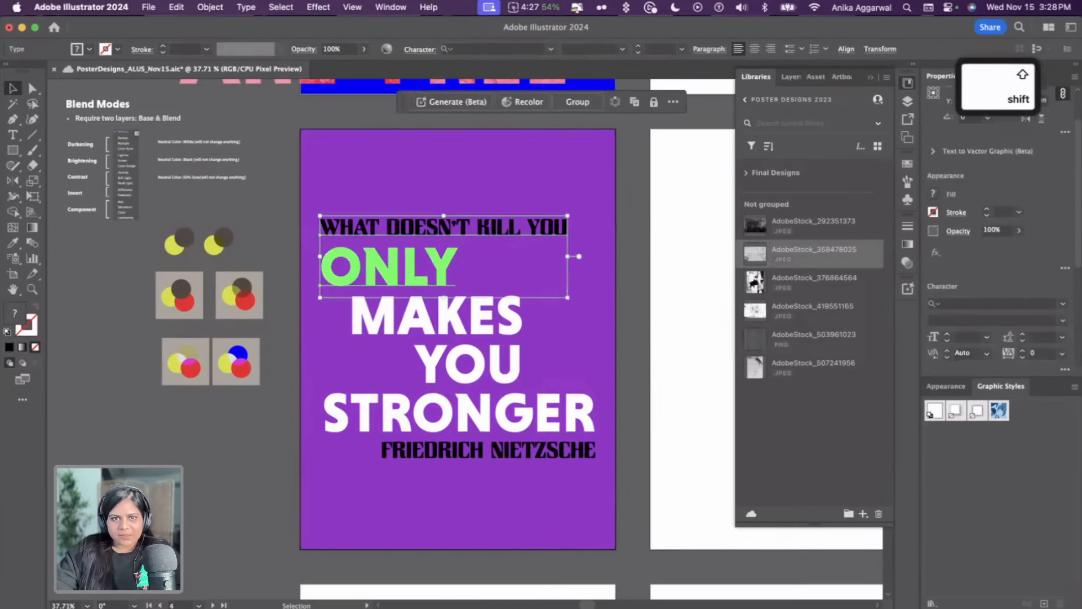
{"action": "scroll", "coordinate": [1015, 276], "scroll_direction": "down", "scroll_amount": 3}
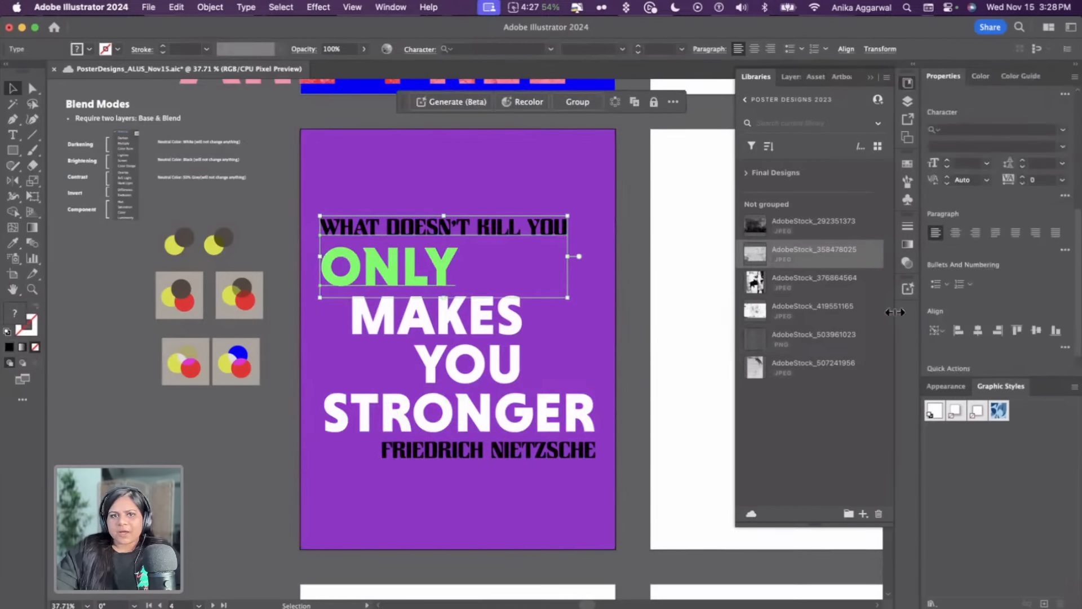
{"action": "left_click", "coordinate": [662, 251]}
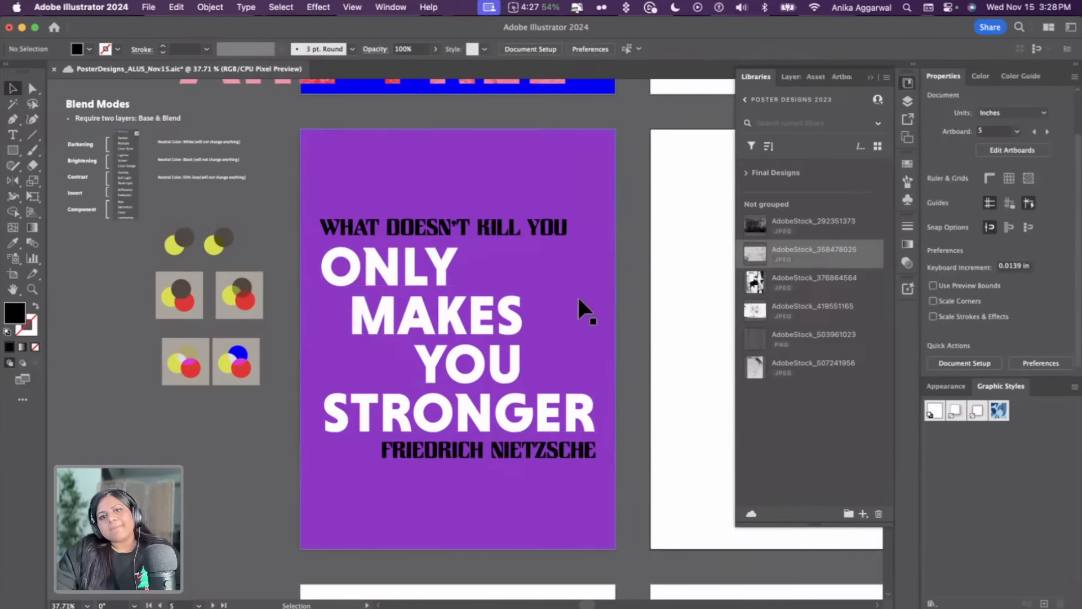
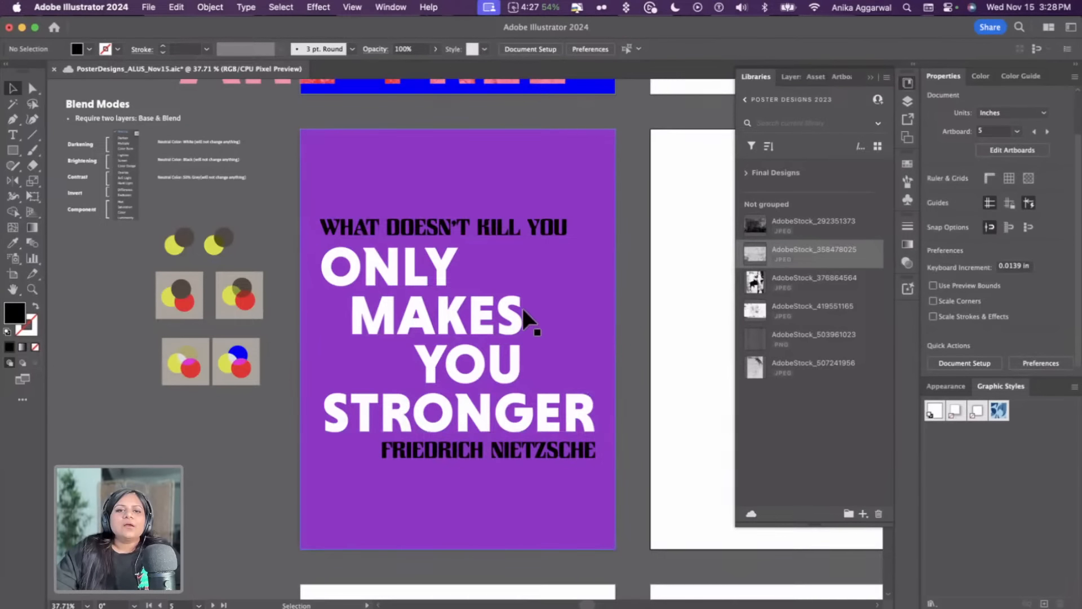
Duplicate the WHAT DOESN'T KILL YOU line and change the copy's text to 15
{"action": "left_click", "coordinate": [456, 227]}
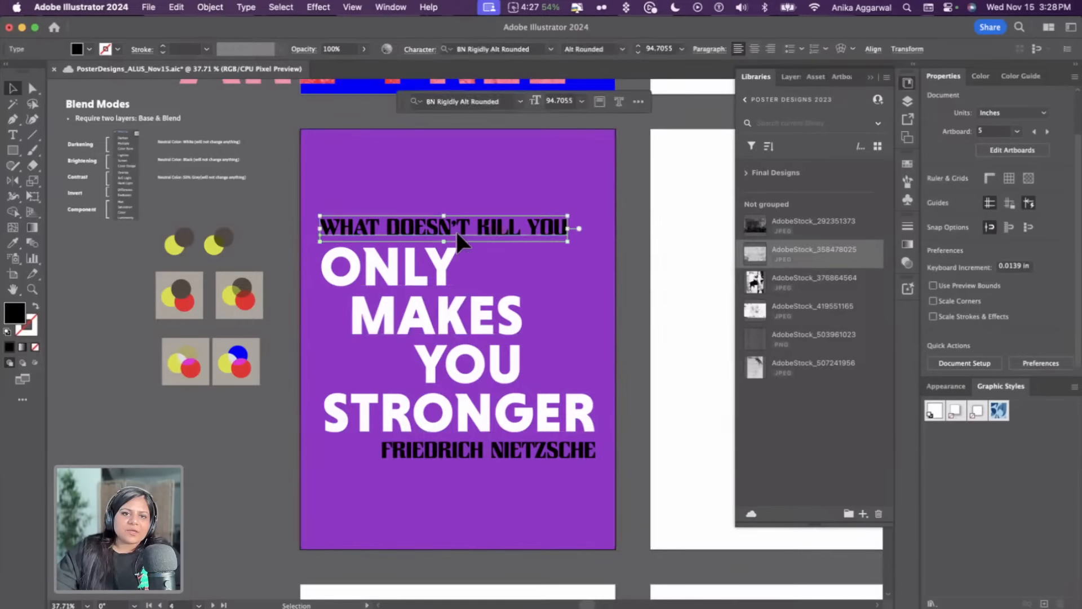
{"action": "left_click_drag", "start_coordinate": [455, 227], "coordinate": [334, 363]}
{"action": "triple_click", "coordinate": [333, 364]}
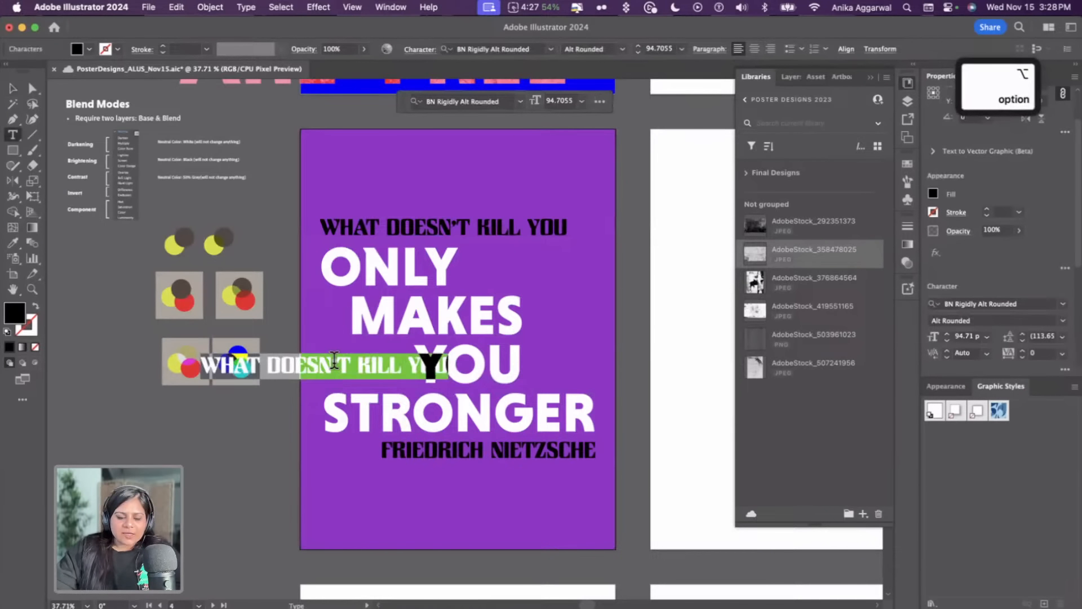
{"action": "type", "text": "15"}
{"action": "key", "text": "Escape"}
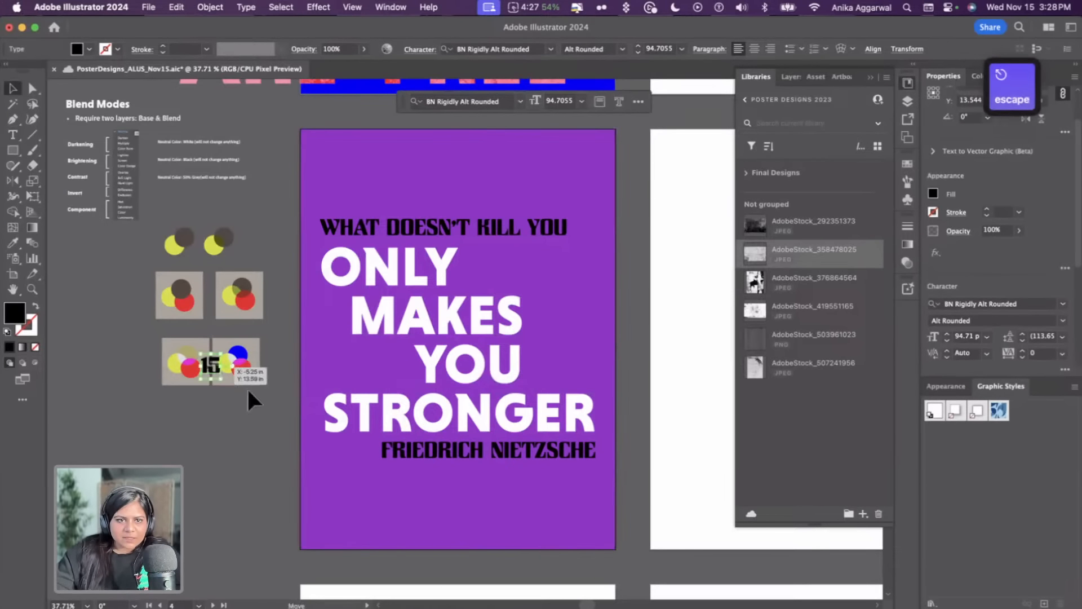
Place the 15 on the poster's left beside MAKES, duplicate it below and change the copy to NOV
{"action": "left_click_drag", "start_coordinate": [207, 367], "coordinate": [332, 355]}
{"action": "key", "text": "super+equal"}
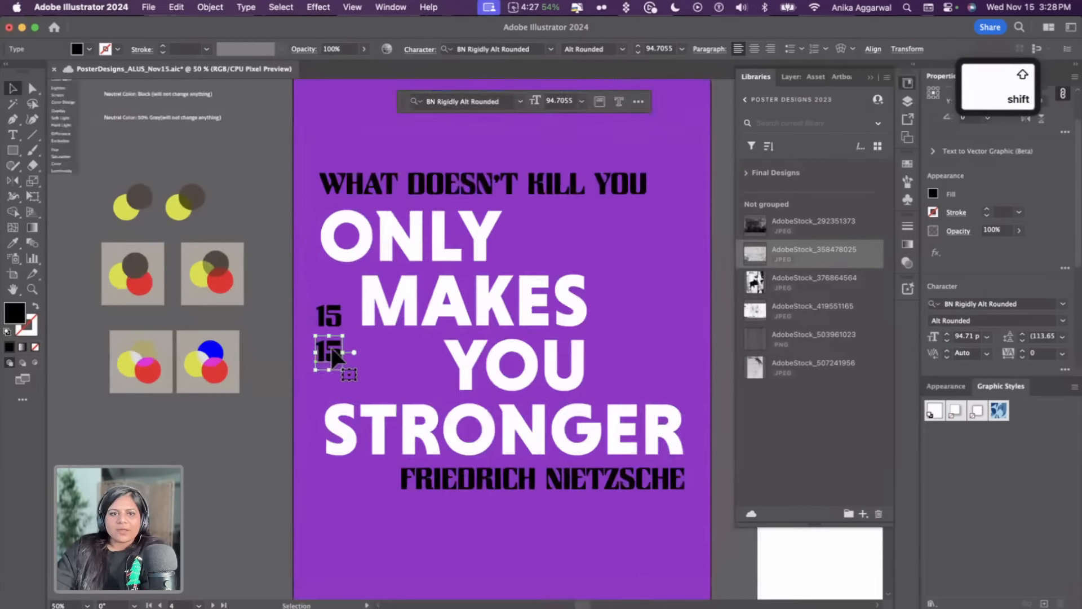
{"action": "key", "text": "t"}
{"action": "left_click", "coordinate": [331, 347]}
{"action": "key", "text": "super+a"}
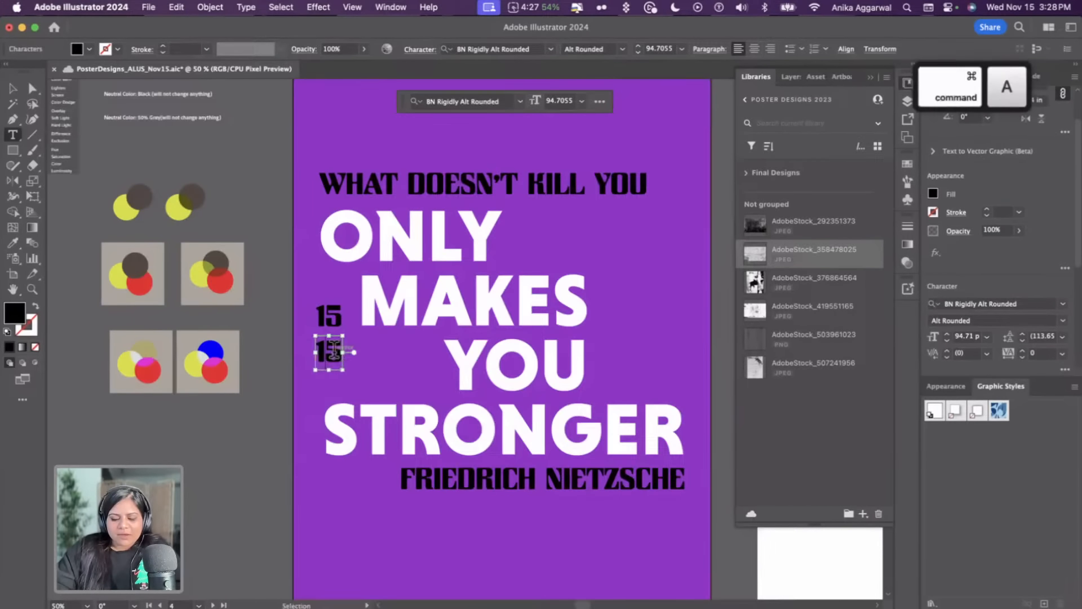
{"action": "type", "text": "NOV"}
{"action": "key", "text": "Escape"}
Duplicate the NOV text below itself and change the copy to 23
{"action": "left_click_drag", "start_coordinate": [343, 352], "coordinate": [360, 372]}
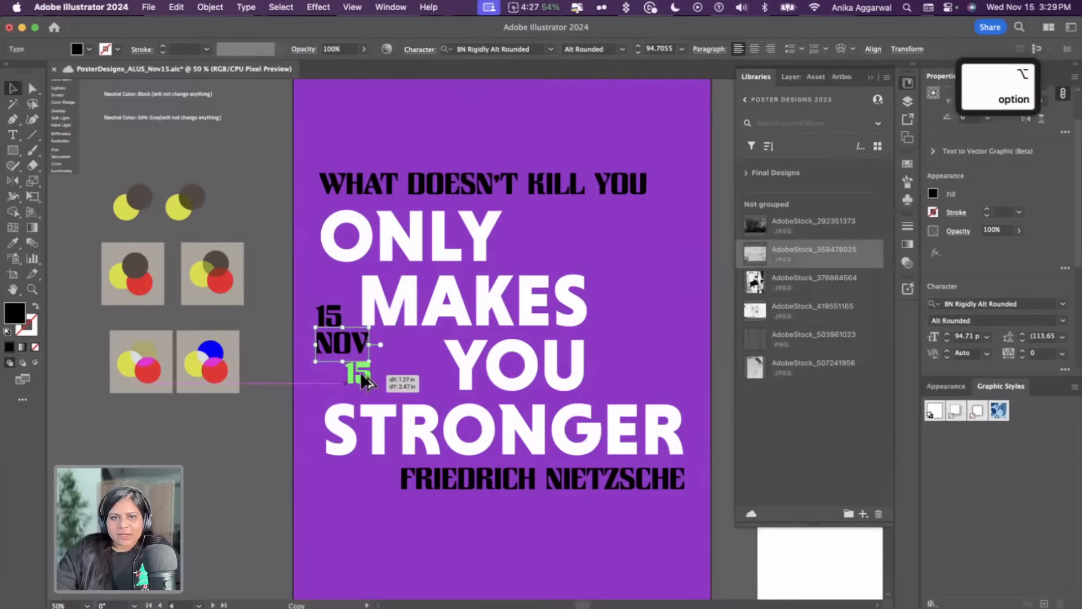
{"action": "double_click", "coordinate": [360, 372]}
{"action": "key", "text": "super+a"}
{"action": "type", "text": "23"}
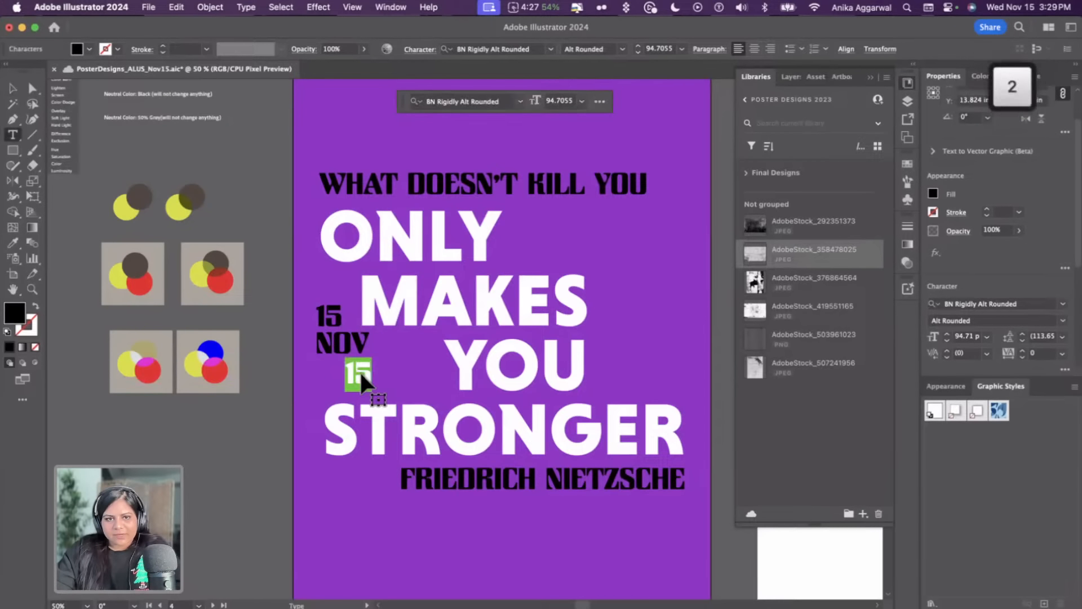
{"action": "key", "text": "Escape"}
Right-align the 23 line with the NOV line, using NOV as the key object
{"action": "left_click", "coordinate": [333, 319], "text": "shift"}
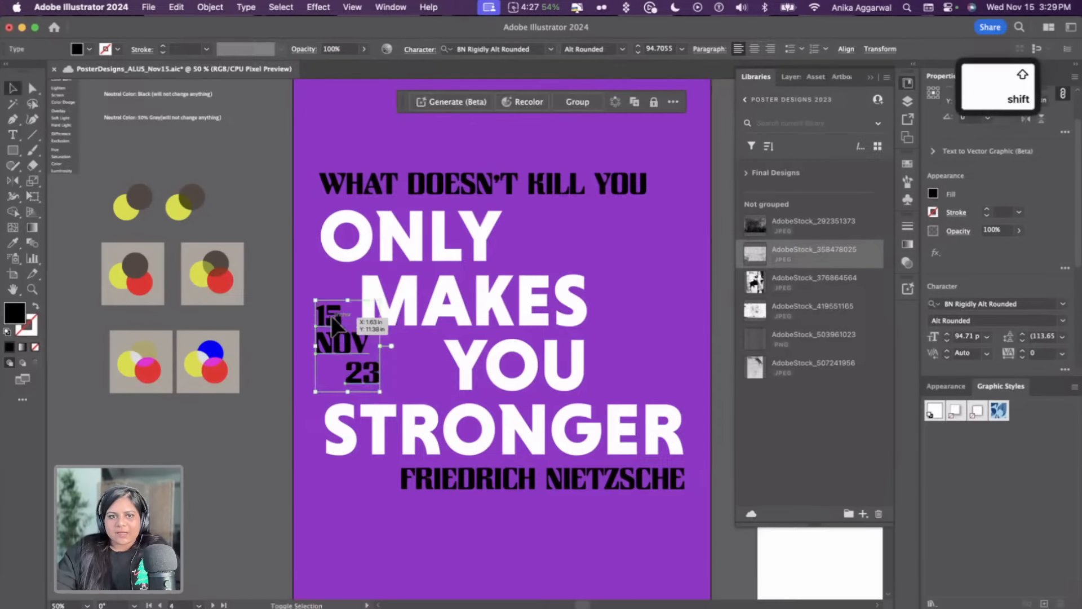
{"action": "left_click", "coordinate": [294, 363]}
{"action": "left_click", "coordinate": [357, 372]}
{"action": "left_click", "coordinate": [350, 345], "text": "shift"}
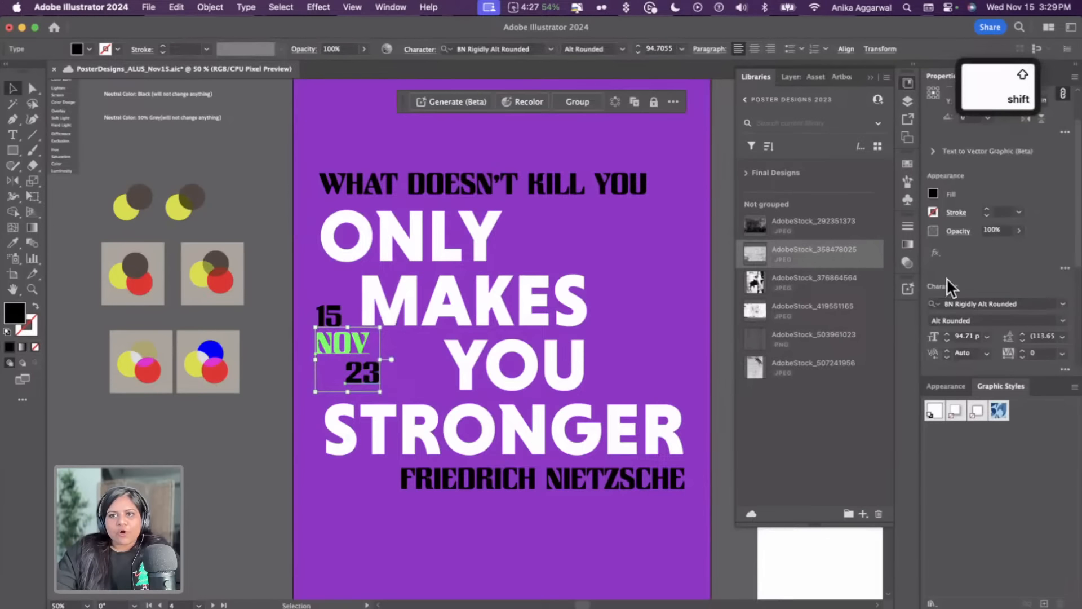
{"action": "scroll", "coordinate": [980, 262], "scroll_direction": "down", "scroll_amount": 5}
{"action": "scroll", "coordinate": [977, 353], "scroll_direction": "down", "scroll_amount": 2}
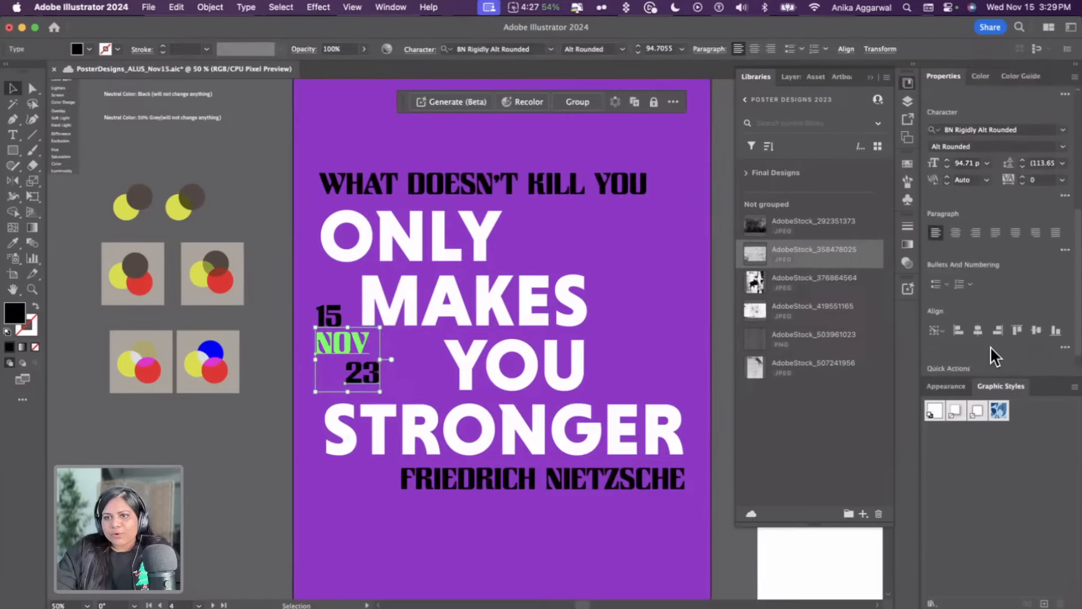
{"action": "left_click", "coordinate": [998, 330]}
{"action": "left_click", "coordinate": [313, 349]}
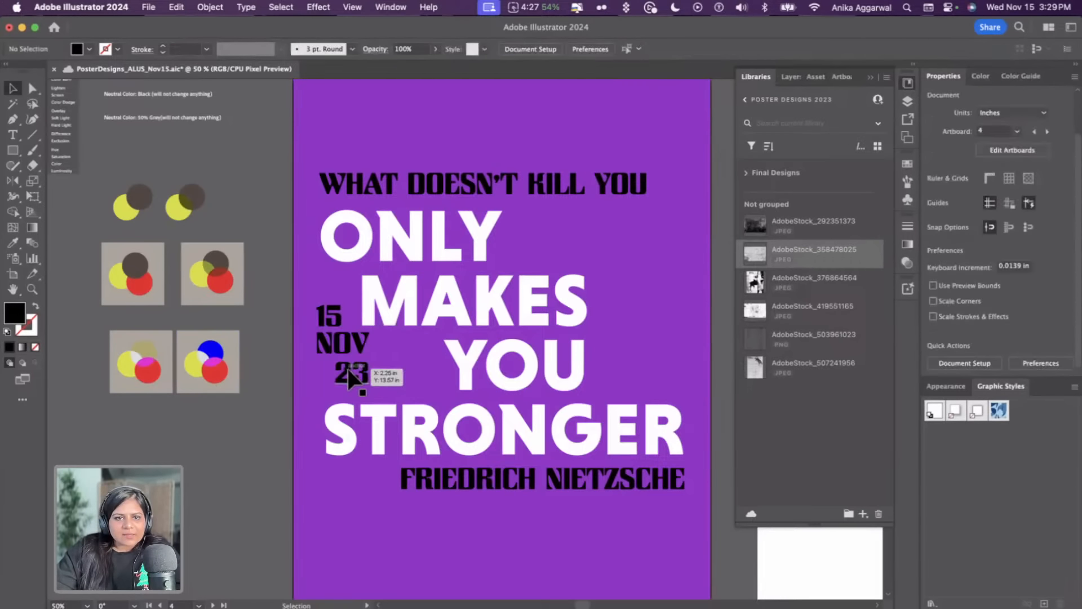
Nudge the NOV and 15 lines down to tighten the date stack
{"action": "left_click", "coordinate": [342, 344]}
{"action": "scroll", "coordinate": [343, 344], "scroll_direction": "up", "scroll_amount": 4}
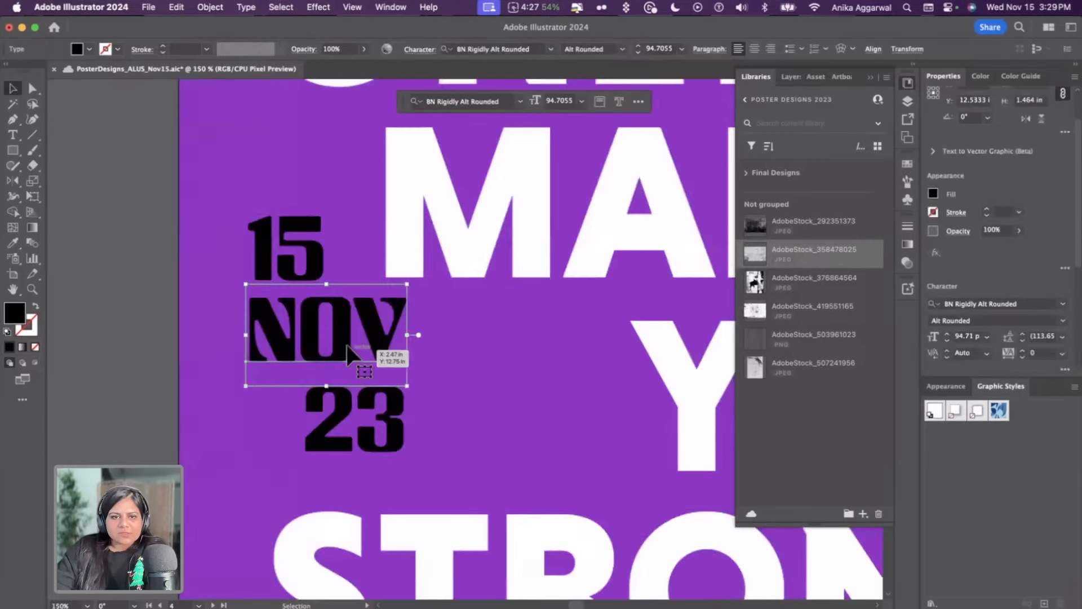
{"action": "left_click_drag", "start_coordinate": [357, 332], "coordinate": [358, 344]}
{"action": "left_click_drag", "start_coordinate": [286, 239], "coordinate": [286, 257]}
Try distributing the vertical spacing of the 15, NOV and 23 lines at several spacing values with 15 as key object
{"action": "left_click", "coordinate": [350, 411], "text": "shift"}
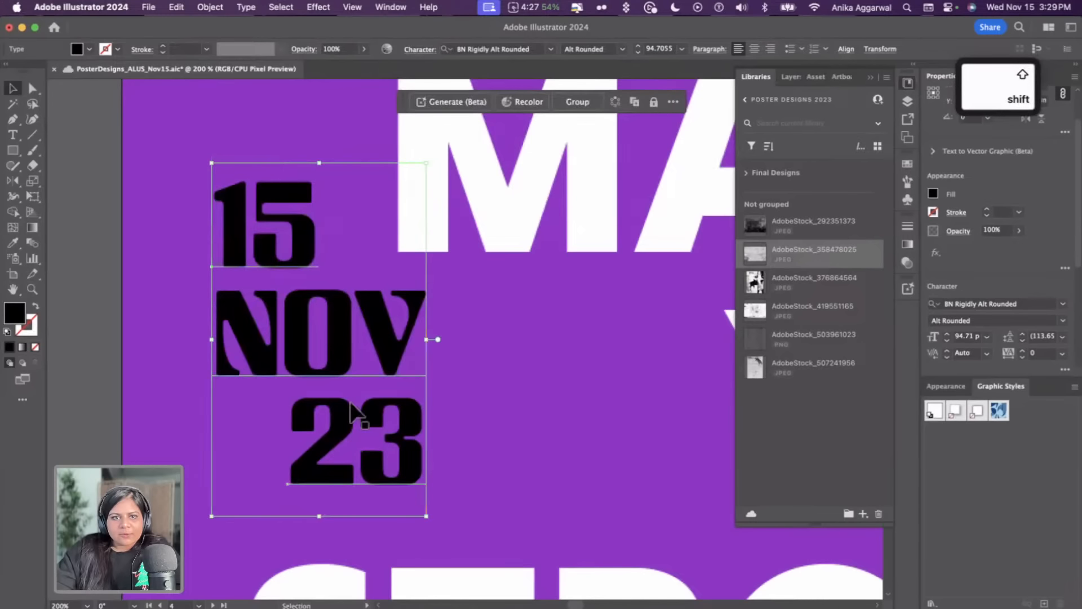
{"action": "left_click", "coordinate": [286, 248]}
{"action": "scroll", "coordinate": [1049, 299], "scroll_direction": "down", "scroll_amount": 5}
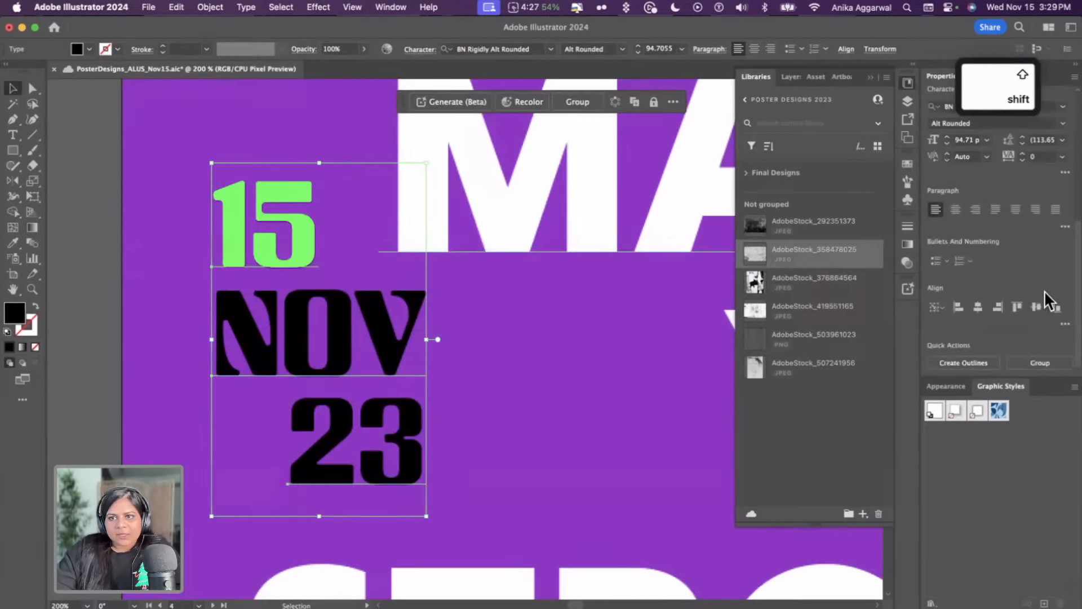
{"action": "left_click", "coordinate": [1065, 324]}
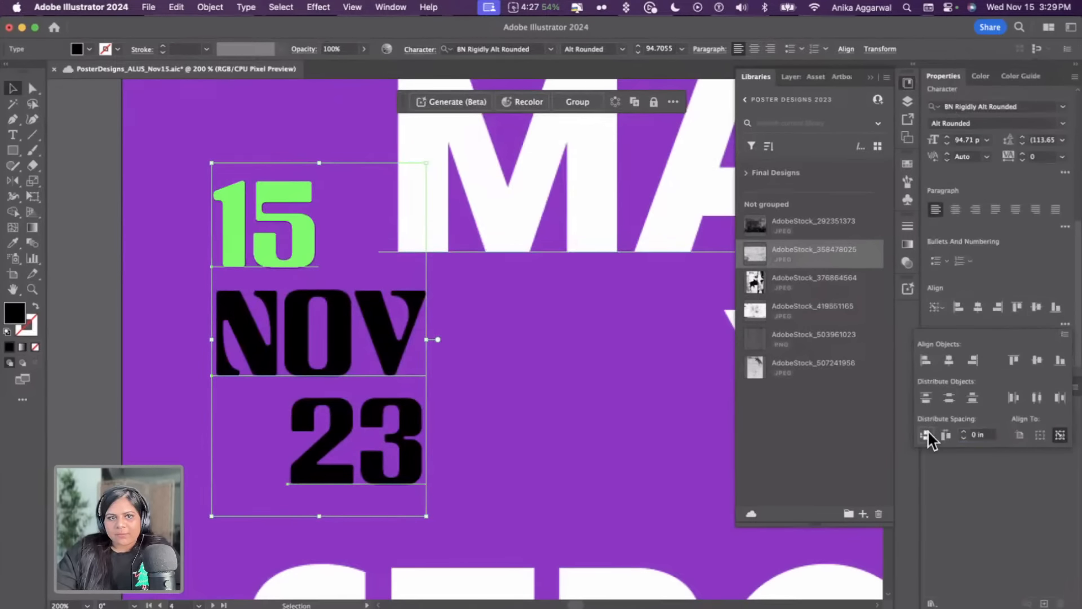
{"action": "left_click", "coordinate": [944, 433]}
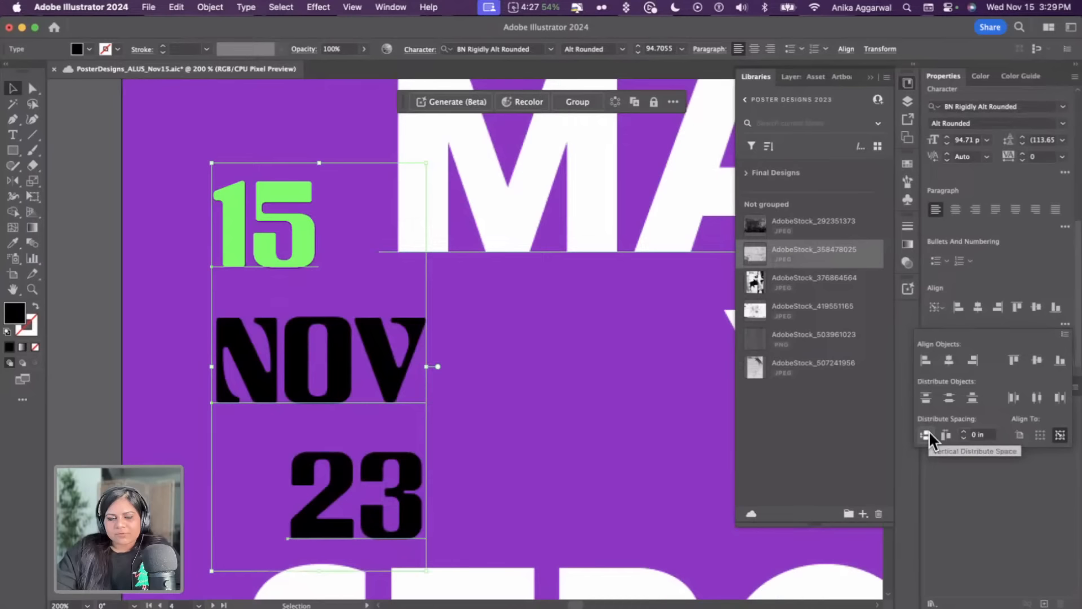
{"action": "left_click", "coordinate": [962, 437]}
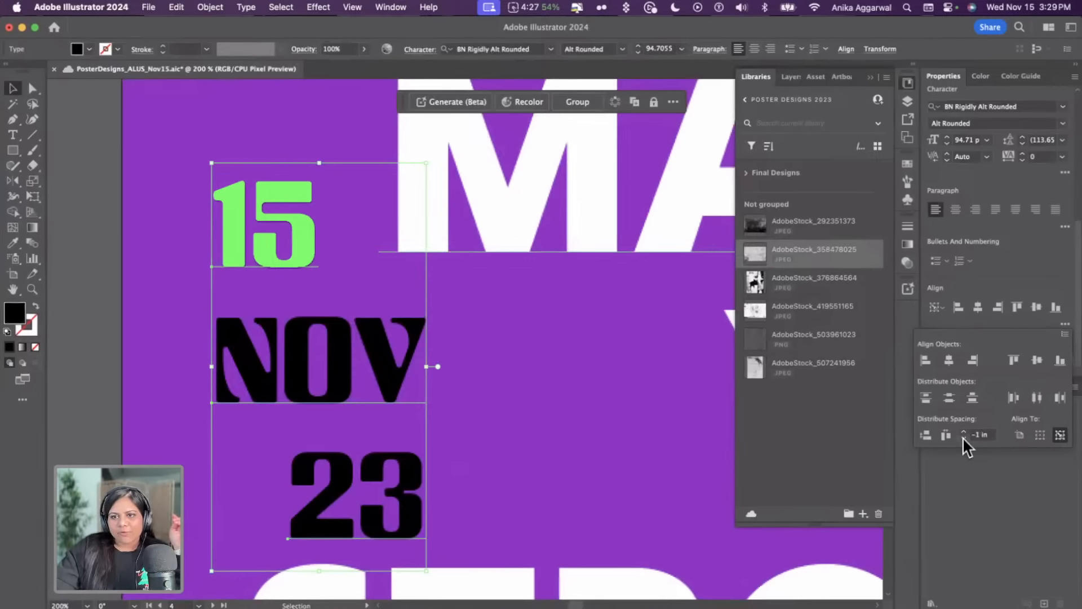
{"action": "left_click", "coordinate": [920, 433]}
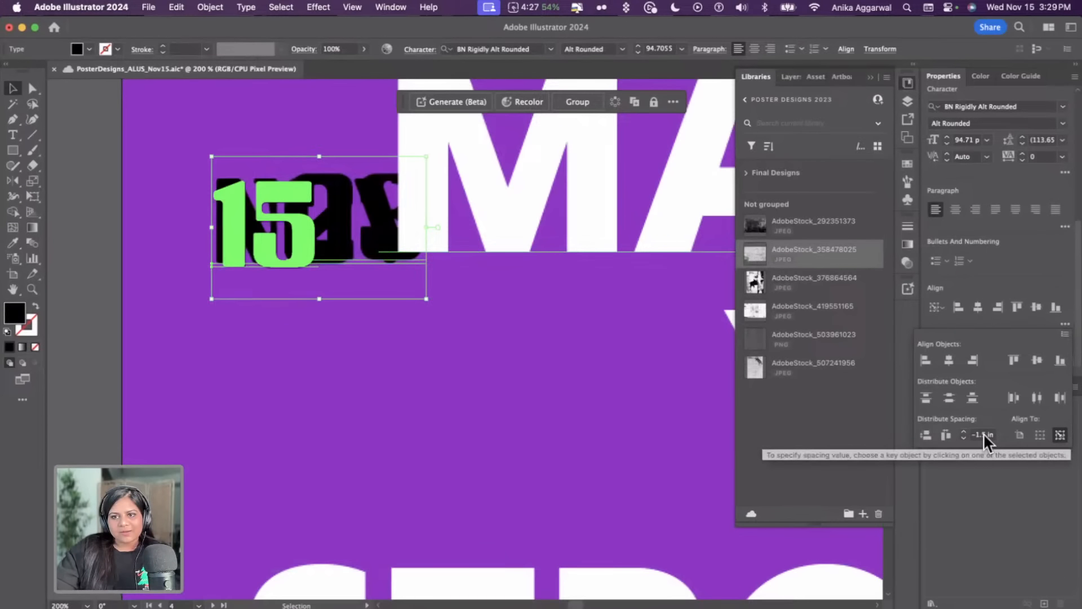
{"action": "left_click", "coordinate": [962, 431]}
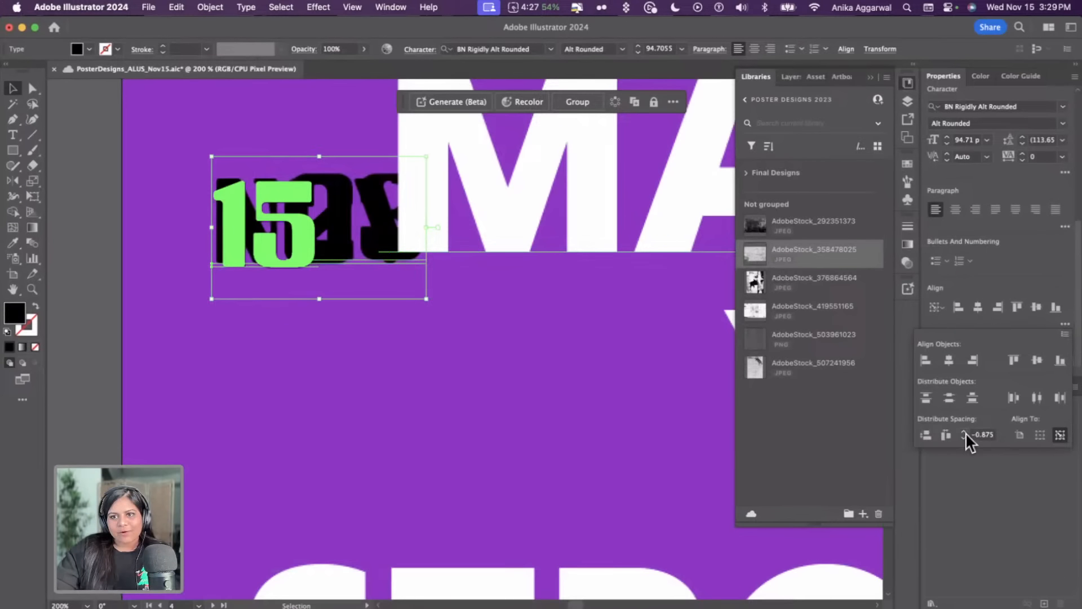
{"action": "left_click", "coordinate": [929, 435]}
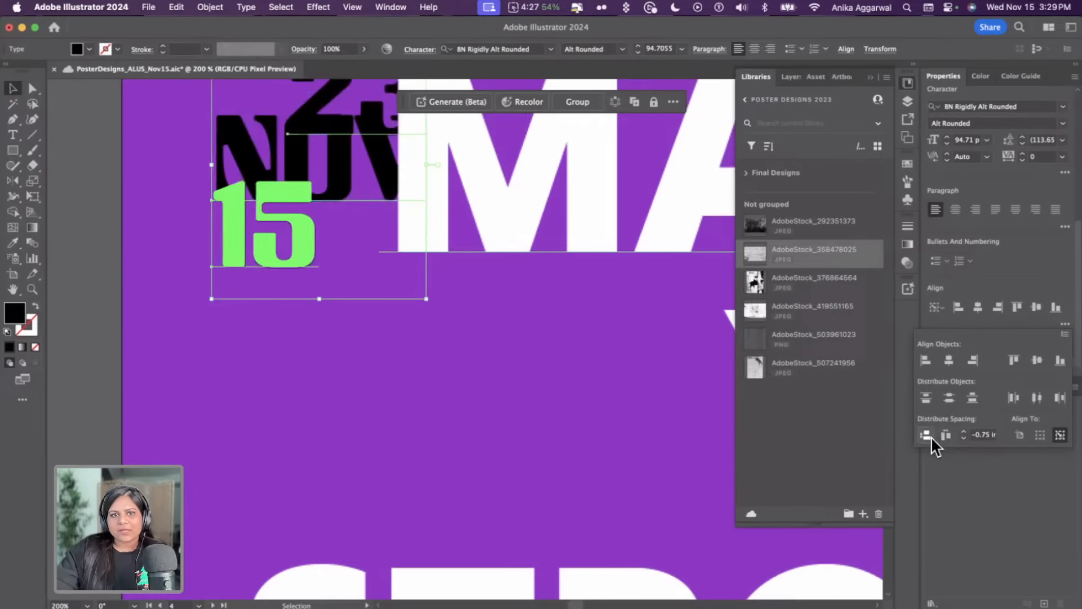
{"action": "key", "text": "super+z"}
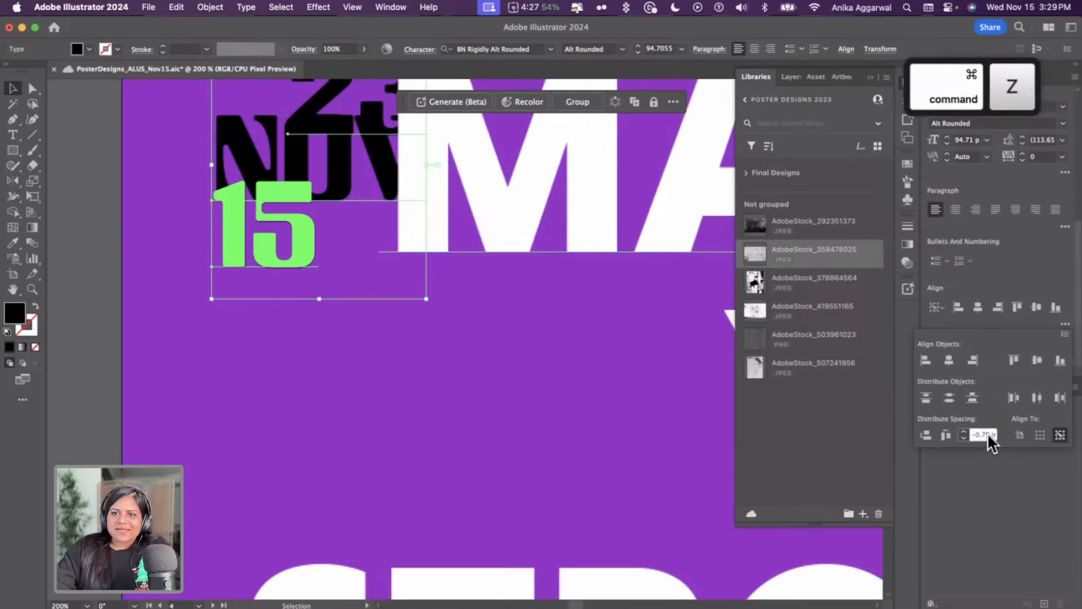
{"action": "key", "text": "BackSpace"}
{"action": "type", "text": "5"}
{"action": "key", "text": "Right"}
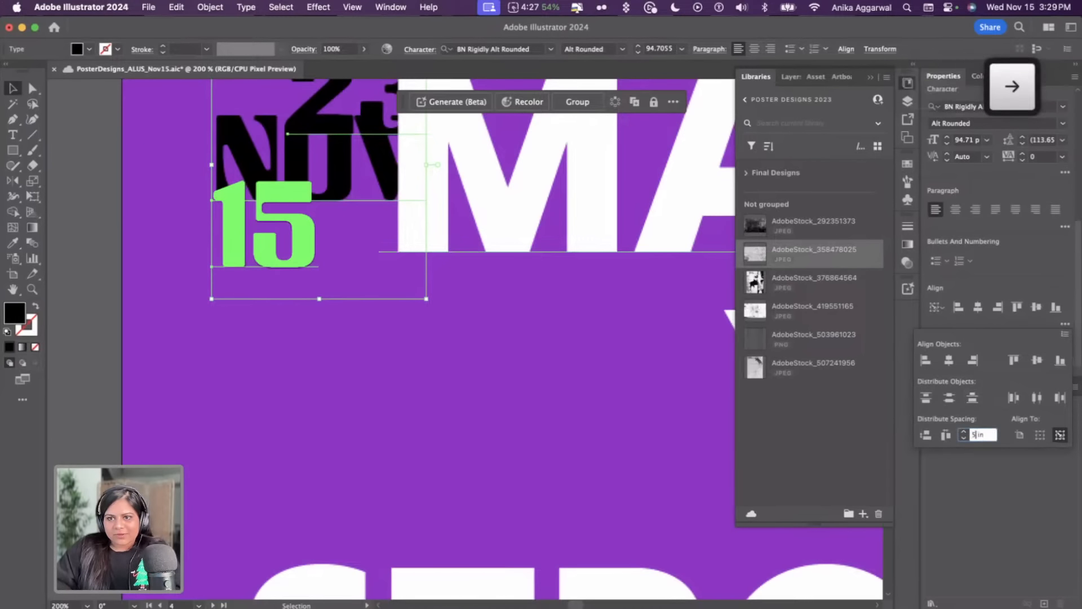
{"action": "key", "text": "Return"}
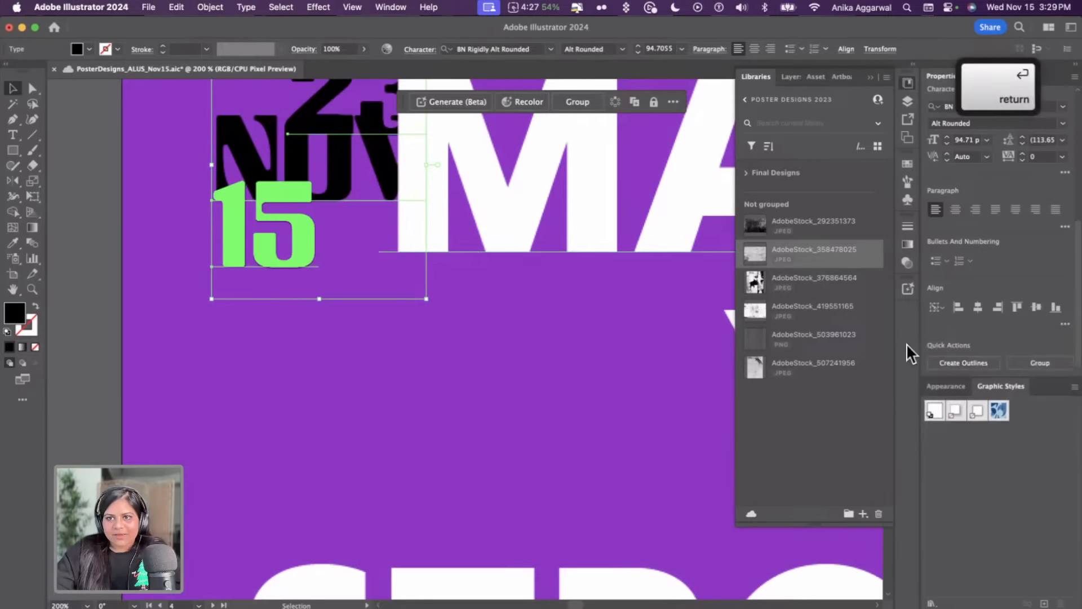
{"action": "left_click", "coordinate": [1065, 324]}
{"action": "left_click", "coordinate": [926, 435]}
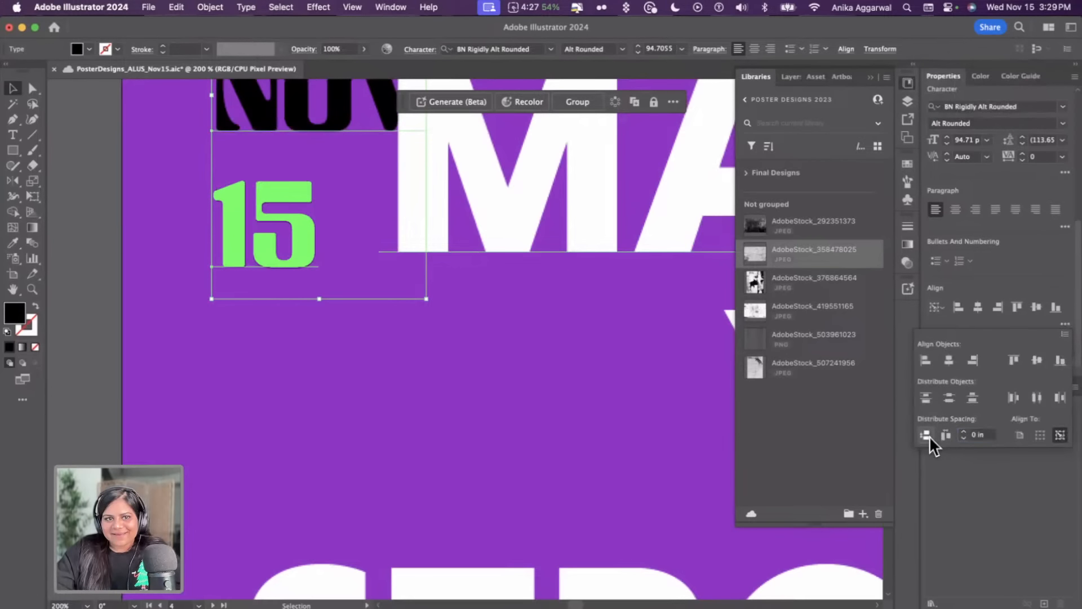
{"action": "left_click", "coordinate": [379, 358]}
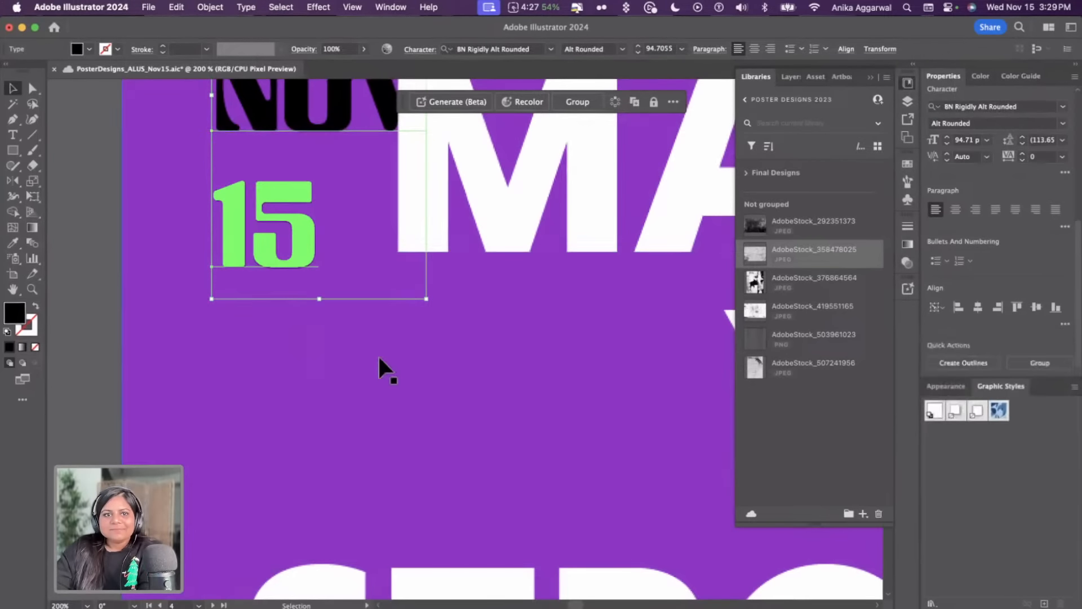
Undo the last two changes to the date lines
{"action": "key", "text": "super+alt+0"}
{"action": "left_click", "coordinate": [341, 374]}
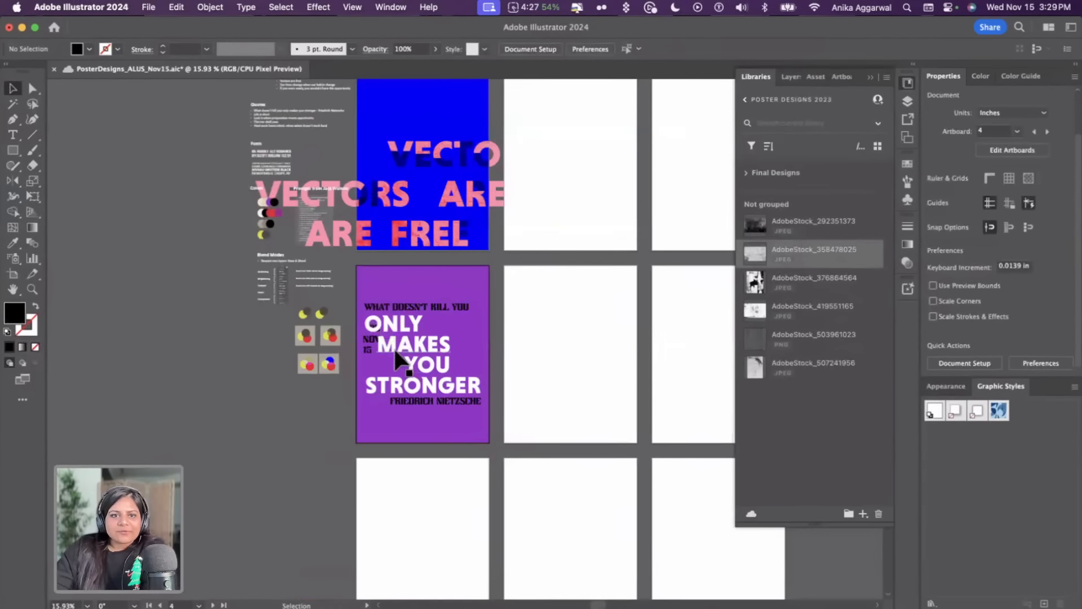
{"action": "key", "text": "super+0"}
{"action": "left_click", "coordinate": [358, 281]}
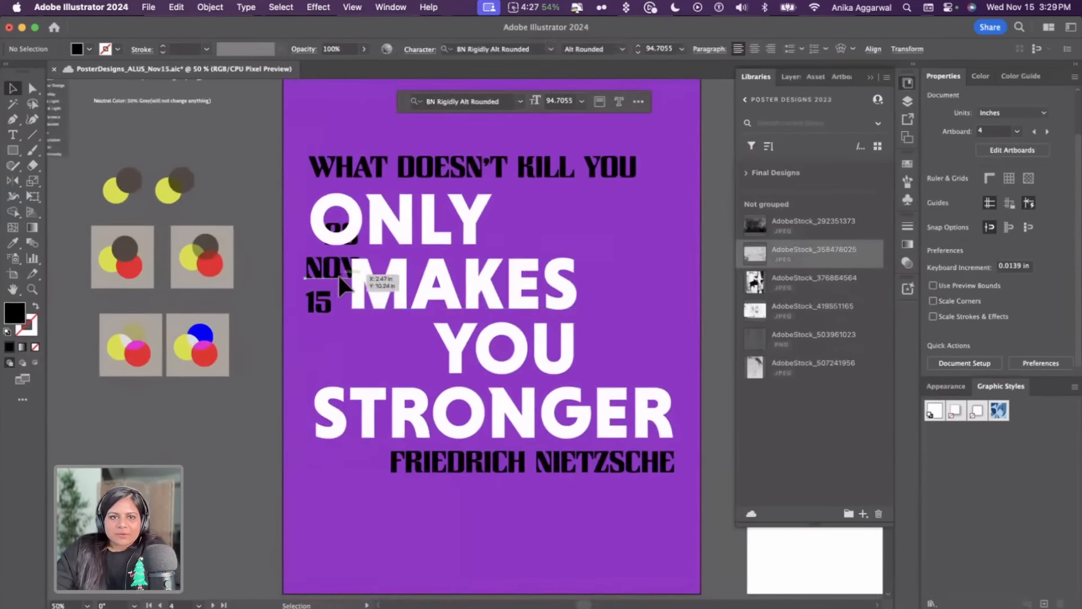
{"action": "key", "text": "super+z"}
{"action": "key", "text": "super+z"}
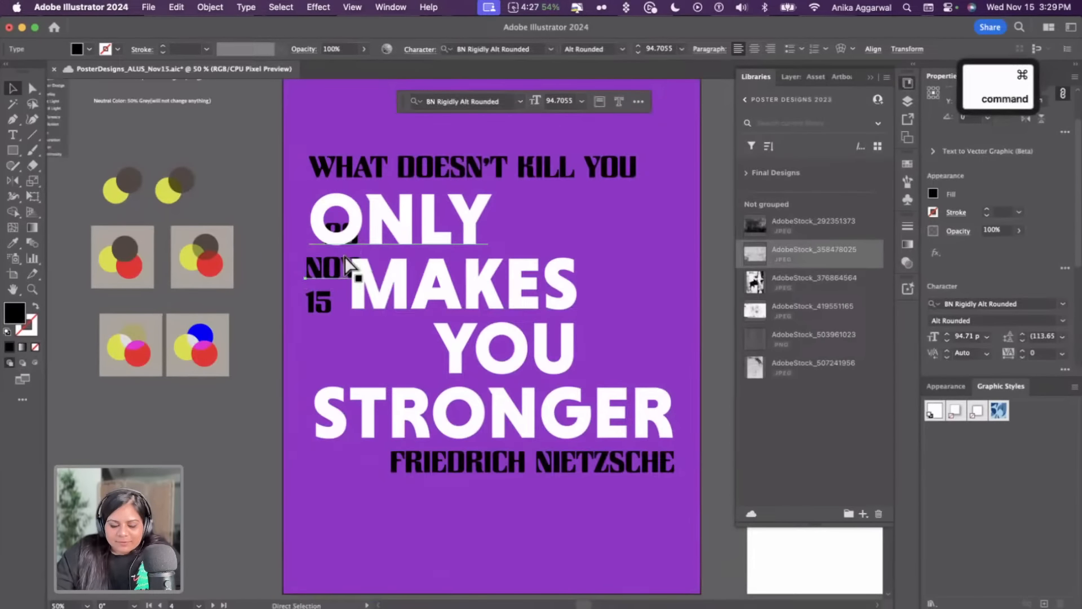
Restack the date as 15, NOV, 23 by moving NOV and 23 beneath the 15
{"action": "left_click", "coordinate": [281, 295]}
{"action": "left_click_drag", "start_coordinate": [326, 284], "coordinate": [327, 329]}
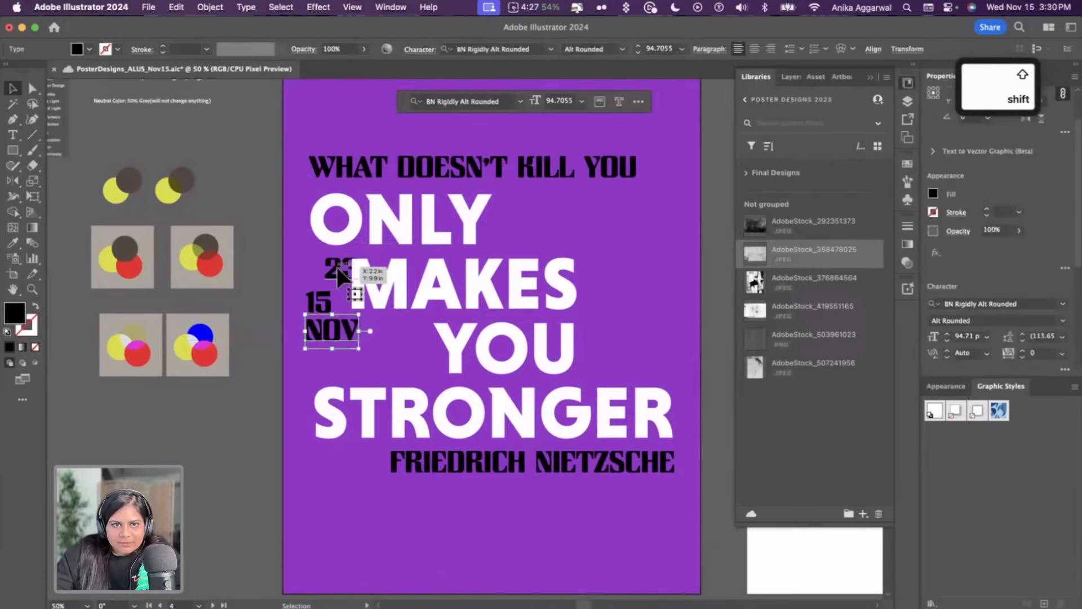
{"action": "left_click_drag", "start_coordinate": [334, 266], "coordinate": [349, 350]}
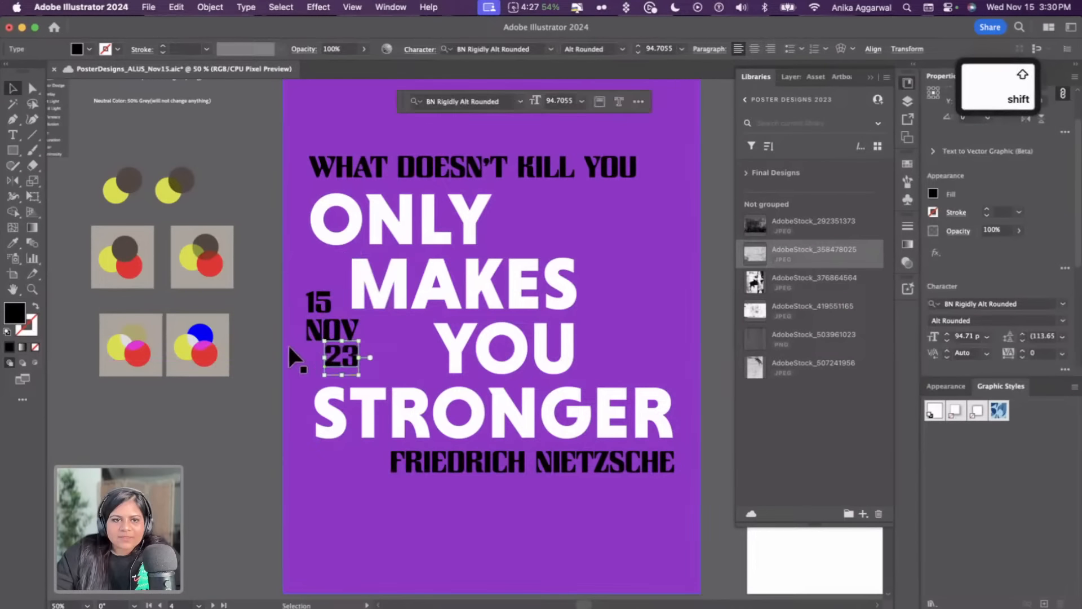
{"action": "left_click", "coordinate": [300, 381]}
Move the 15 NOV 23 date block to the poster's lower-left corner below the quote
{"action": "scroll", "coordinate": [320, 406], "scroll_direction": "up", "scroll_amount": 5}
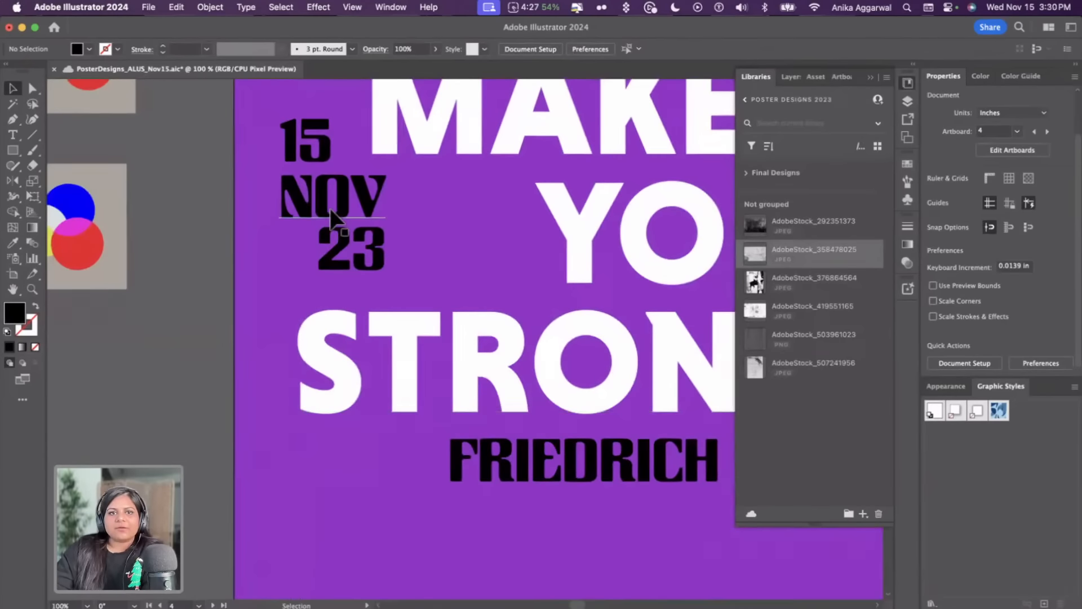
{"action": "scroll", "coordinate": [364, 281], "scroll_direction": "down", "scroll_amount": 5}
{"action": "scroll", "coordinate": [591, 201], "scroll_direction": "up", "scroll_amount": 2}
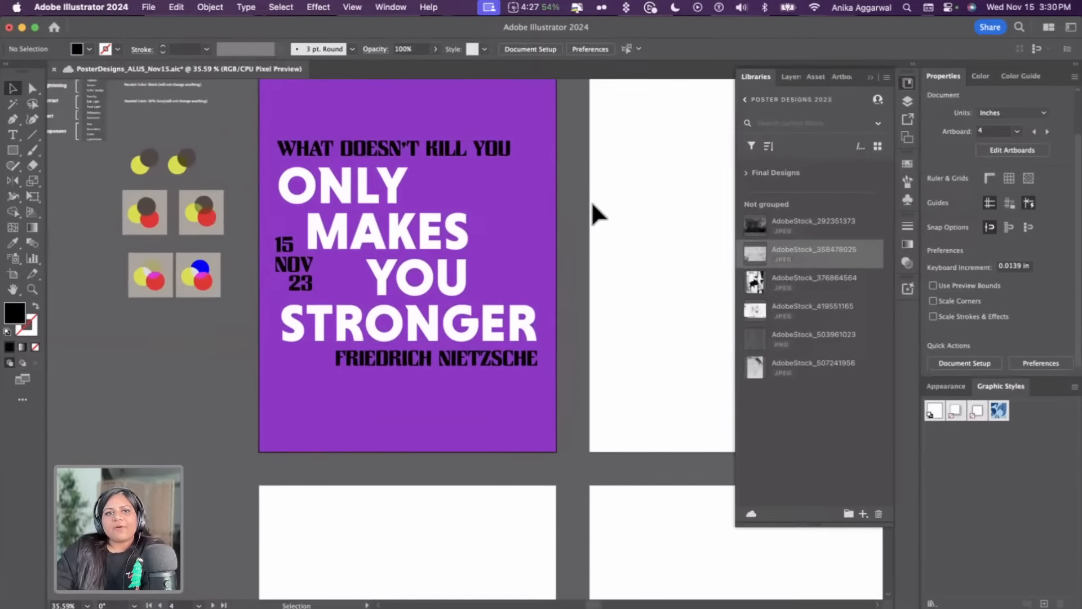
{"action": "left_click", "coordinate": [300, 249]}
{"action": "left_click", "coordinate": [298, 276], "text": "shift"}
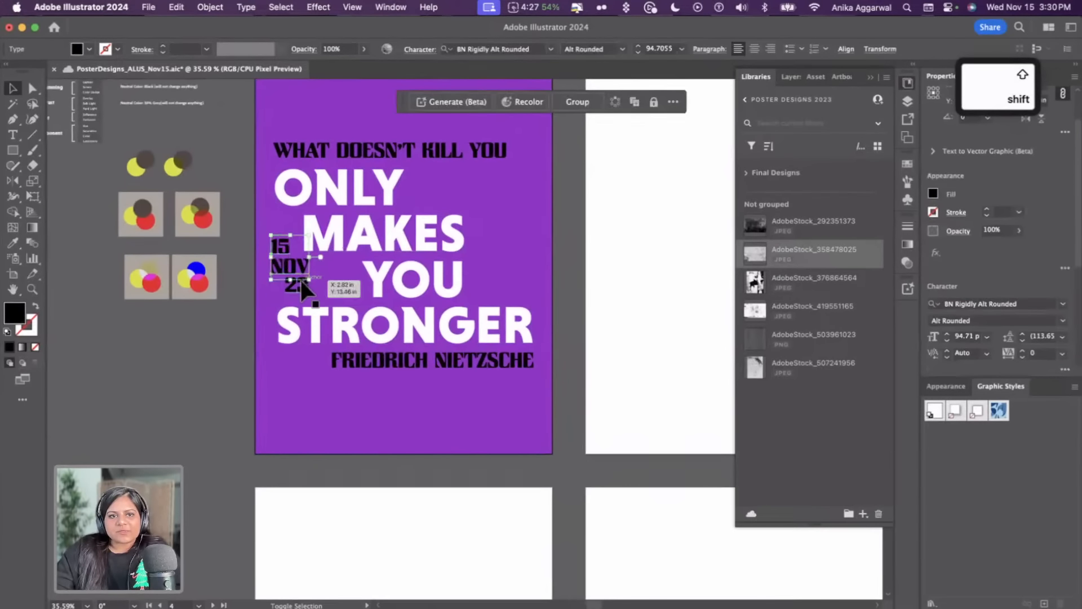
{"action": "left_click_drag", "start_coordinate": [296, 270], "coordinate": [307, 407]}
{"action": "left_click", "coordinate": [233, 378]}
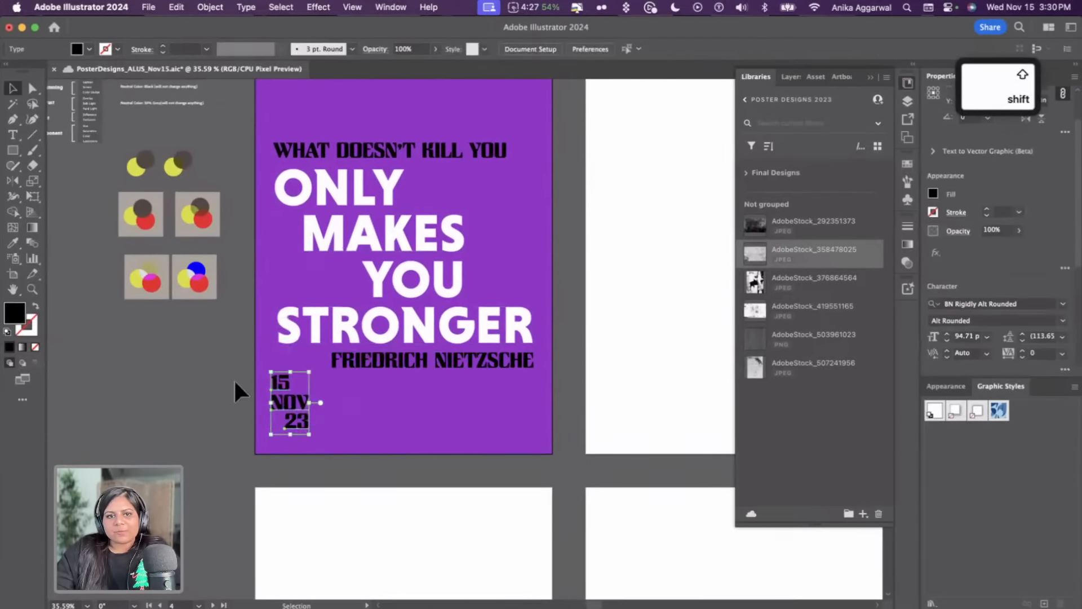
{"action": "scroll", "coordinate": [233, 377], "scroll_direction": "up", "scroll_amount": 2}
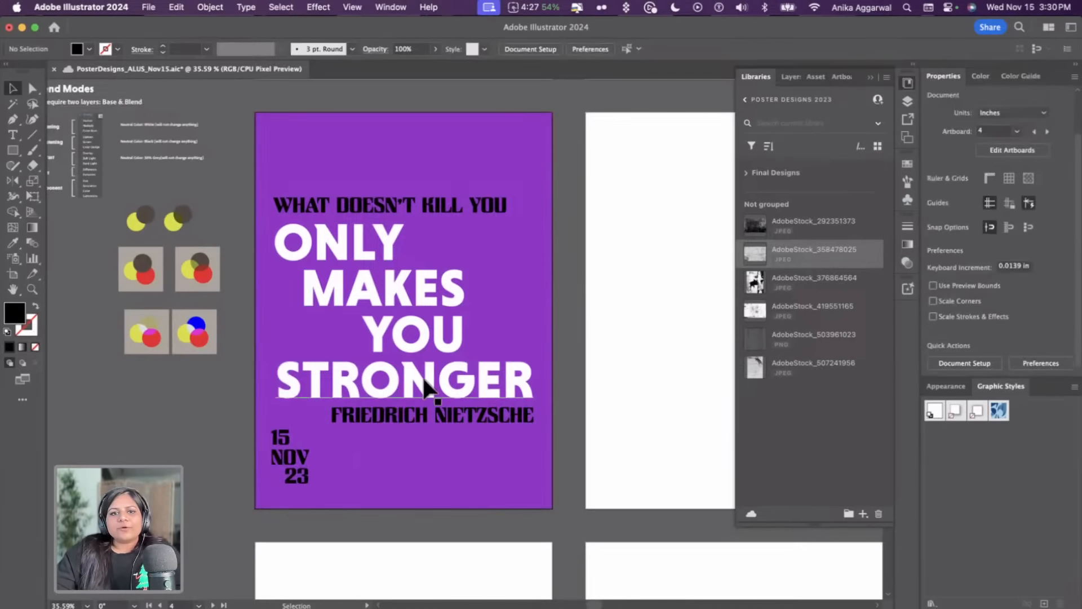
Draw a tall rounded-corner rectangle, a pill shape, to the right of MAKES YOU on the poster
{"action": "left_click", "coordinate": [291, 454]}
{"action": "left_click", "coordinate": [489, 266]}
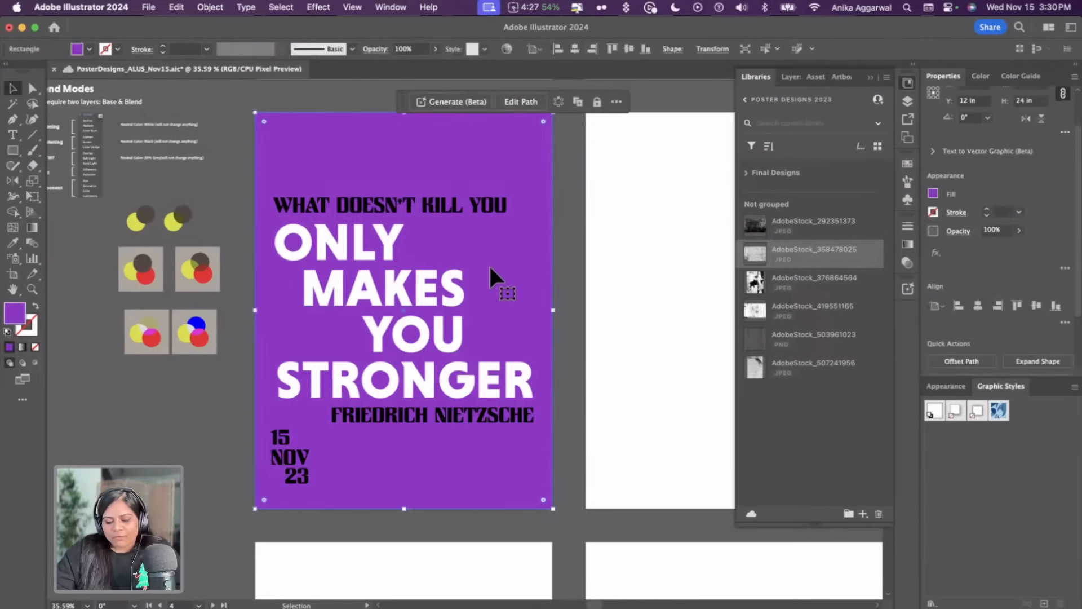
{"action": "key", "text": "m"}
{"action": "left_click_drag", "start_coordinate": [481, 247], "coordinate": [530, 342]}
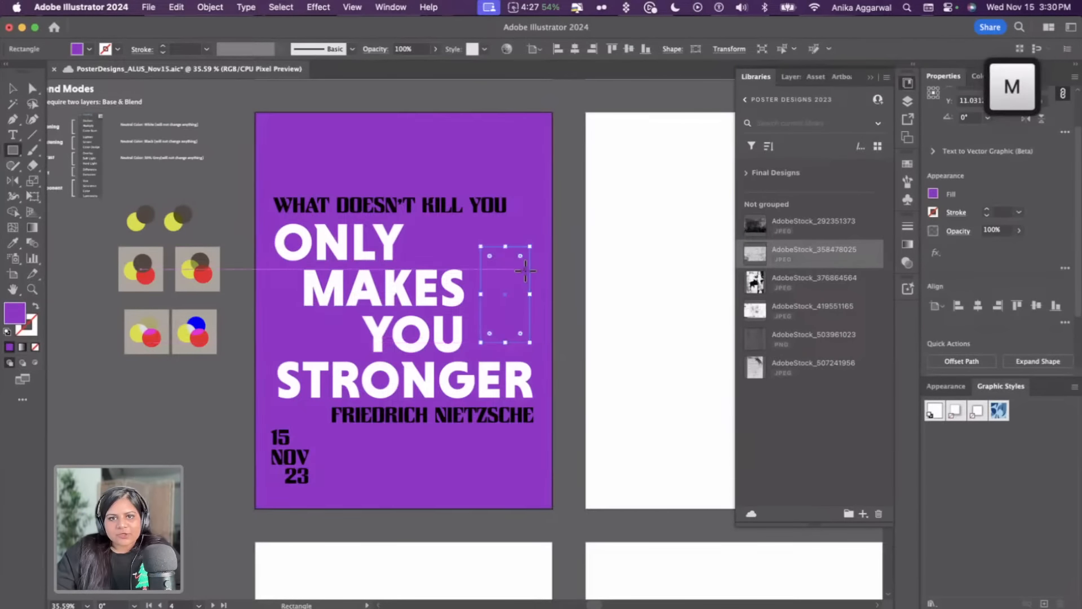
{"action": "left_click_drag", "start_coordinate": [519, 252], "coordinate": [507, 273]}
{"action": "key", "text": "v"}
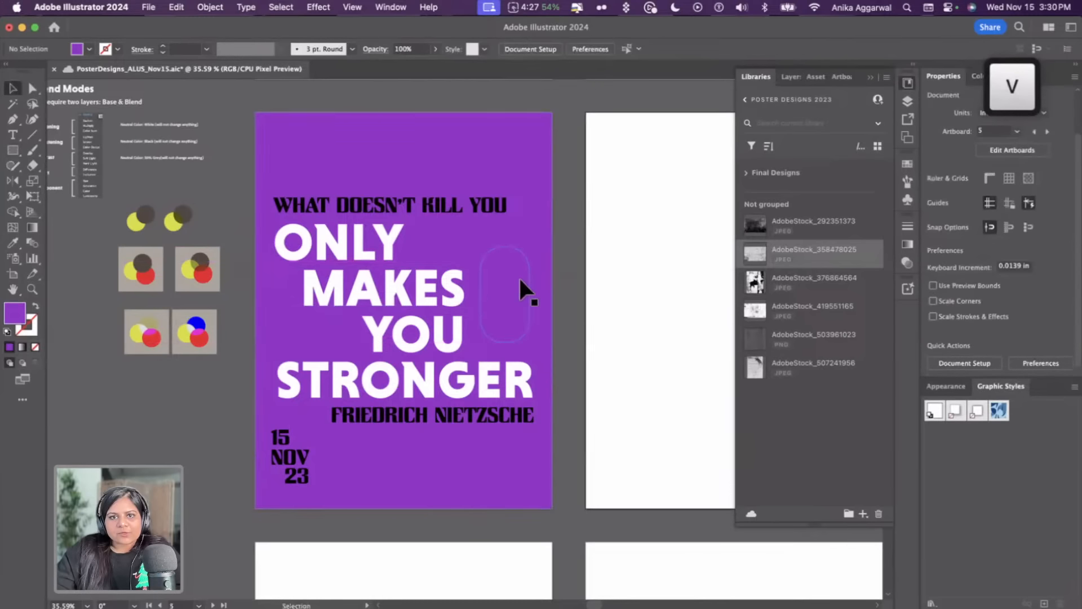
Fill the pill shape with the white sampled from the quote text using the Eyedropper
{"action": "key", "text": "i"}
{"action": "left_click", "coordinate": [493, 392]}
{"action": "key", "text": "v"}
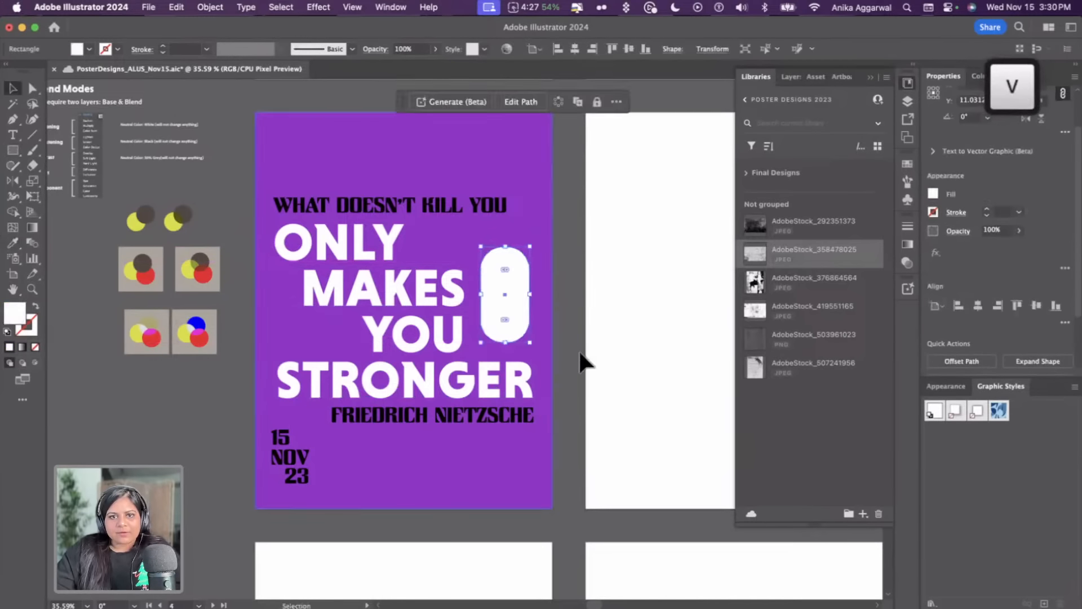
{"action": "left_click", "coordinate": [582, 364]}
{"action": "left_click", "coordinate": [592, 272]}
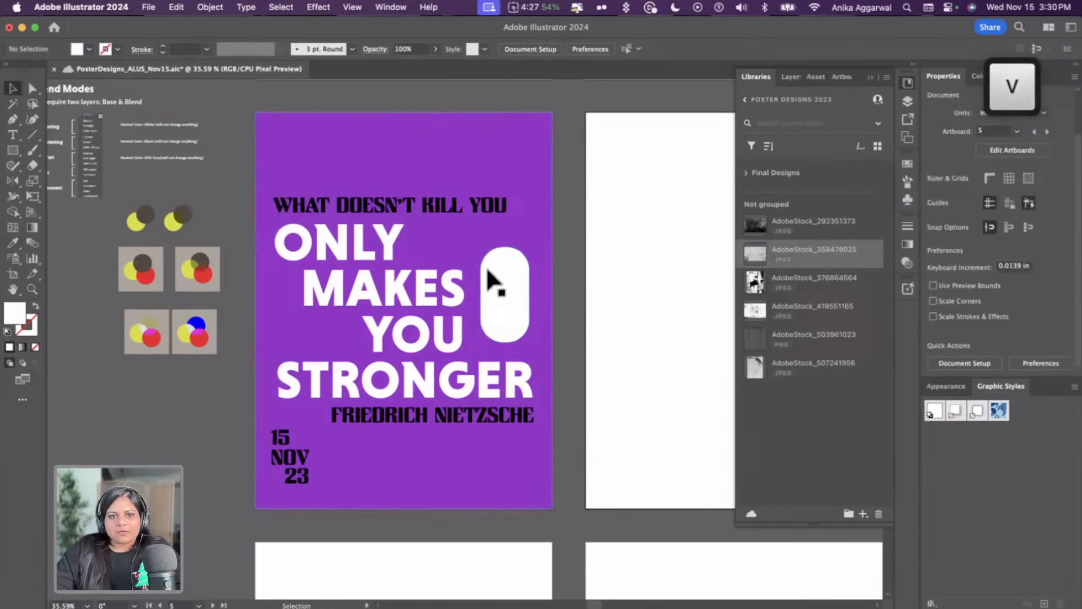
Nudge the 15 NOV 23 date block slightly within the lower-left corner
{"action": "left_click", "coordinate": [293, 472]}
{"action": "mouse_move", "coordinate": [294, 473]}
{"action": "left_mouse_down"}
{"action": "mouse_move", "coordinate": [301, 461]}
{"action": "mouse_move", "coordinate": [282, 468]}
{"action": "left_mouse_up"}
{"action": "left_click", "coordinate": [253, 465]}
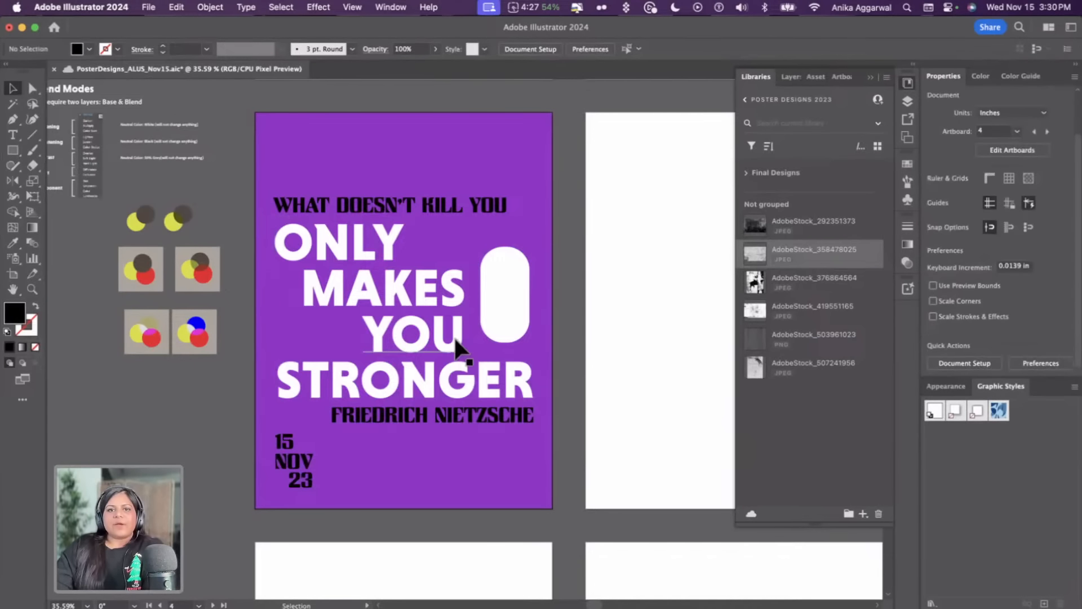
Duplicate the entire poster artwork onto the adjacent empty artboard
{"action": "scroll", "coordinate": [452, 315], "scroll_direction": "right", "scroll_amount": 3}
{"action": "scroll", "coordinate": [474, 106], "scroll_direction": "down", "scroll_amount": 1}
{"action": "scroll", "coordinate": [473, 105], "scroll_direction": "right", "scroll_amount": 3}
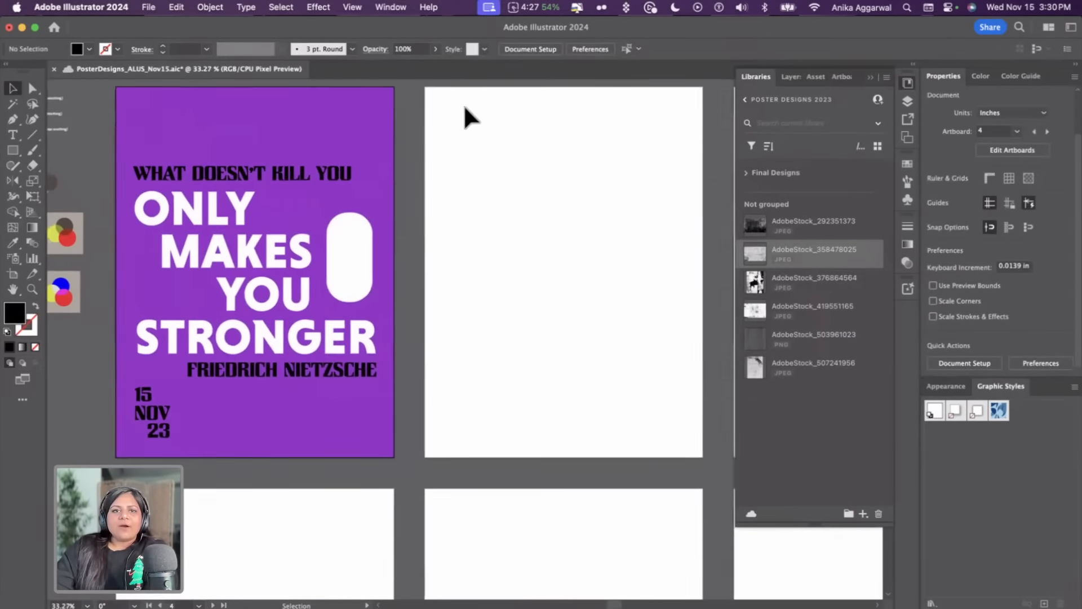
{"action": "key", "text": "super+a"}
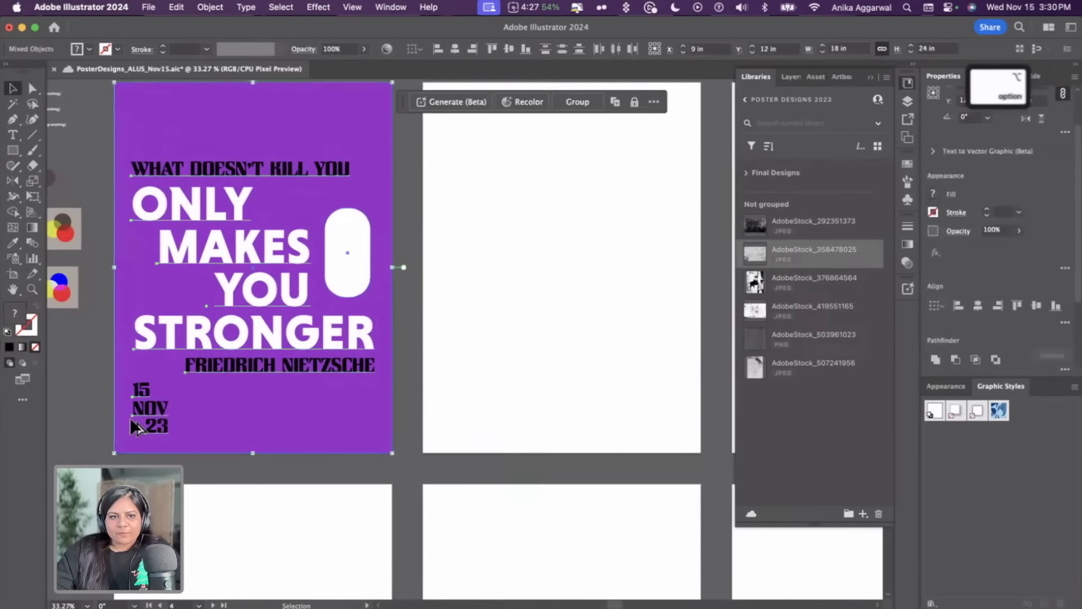
{"action": "left_click_drag", "start_coordinate": [130, 418], "coordinate": [446, 428]}
{"action": "scroll", "coordinate": [467, 366], "scroll_direction": "right", "scroll_amount": 5}
{"action": "scroll", "coordinate": [469, 337], "scroll_direction": "up", "scroll_amount": 2}
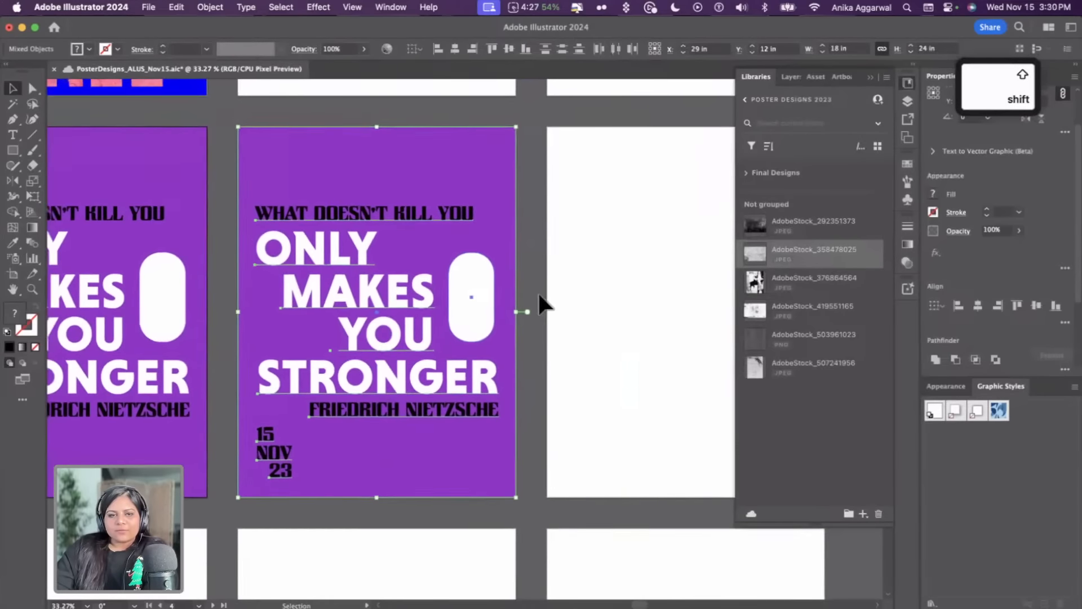
{"action": "left_click", "coordinate": [542, 295]}
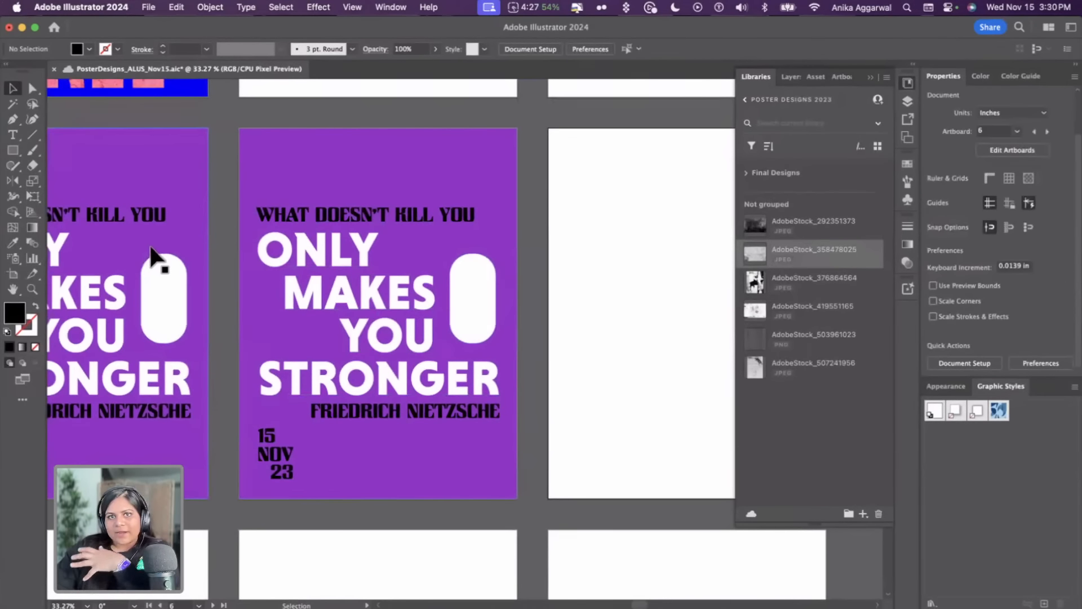
Select the pill shape on the copied poster and set the Text to Vector Graphic type to Scene
{"action": "scroll", "coordinate": [333, 212], "scroll_direction": "up", "scroll_amount": 3}
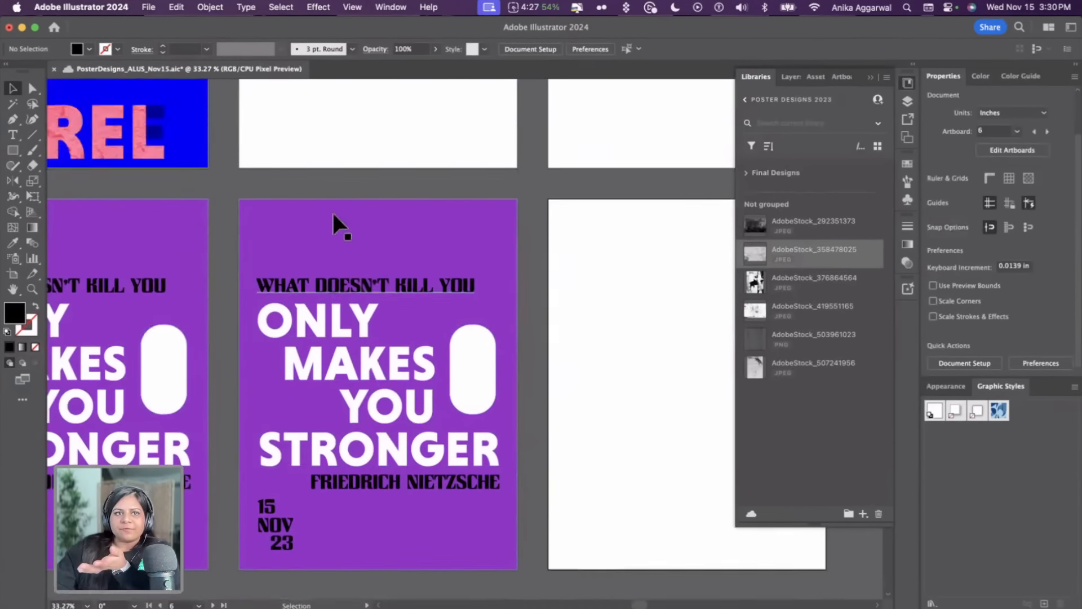
{"action": "scroll", "coordinate": [194, 214], "scroll_direction": "up", "scroll_amount": 2}
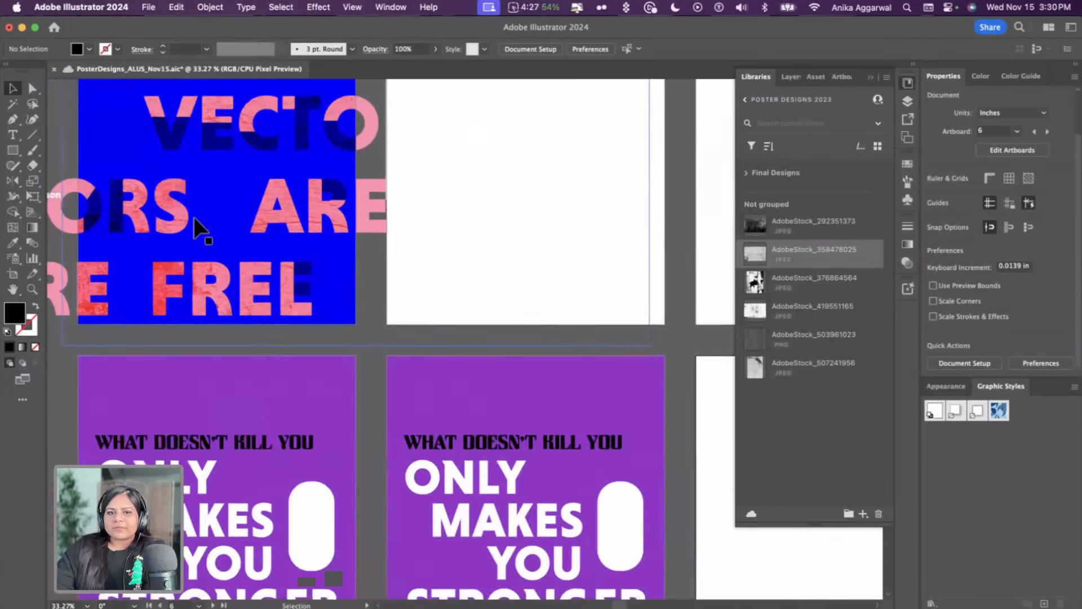
{"action": "scroll", "coordinate": [197, 231], "scroll_direction": "down", "scroll_amount": 4}
{"action": "scroll", "coordinate": [269, 350], "scroll_direction": "down", "scroll_amount": 2}
{"action": "scroll", "coordinate": [270, 349], "scroll_direction": "right", "scroll_amount": 2}
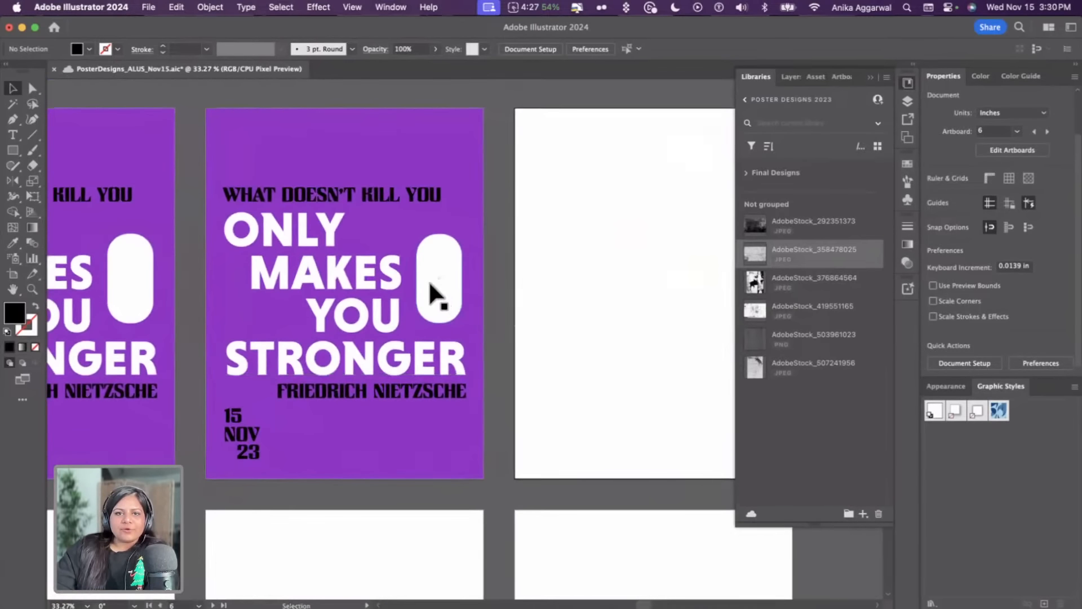
{"action": "left_click", "coordinate": [434, 282]}
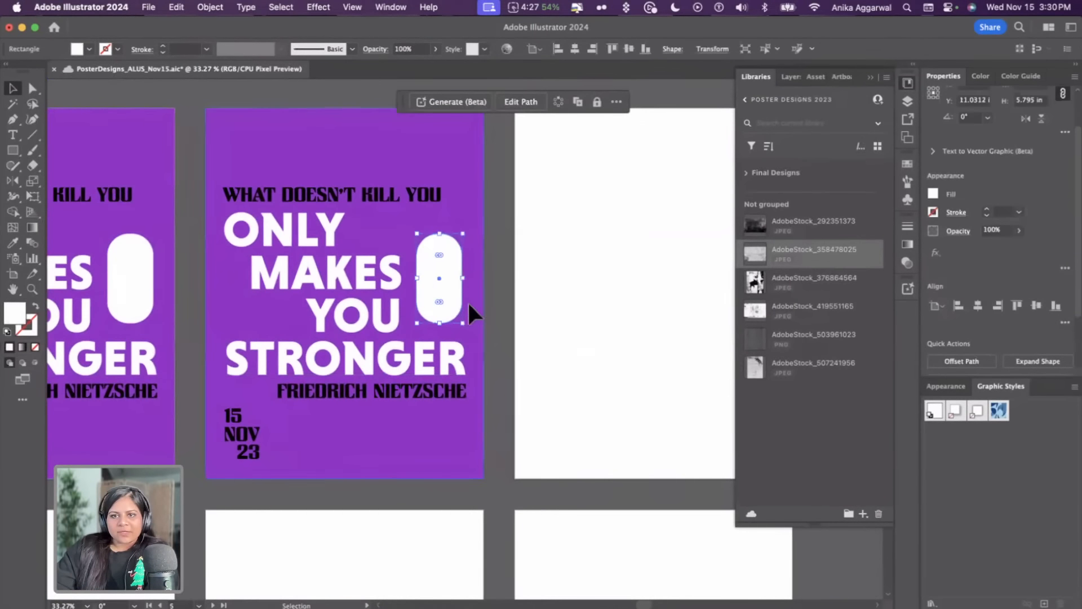
{"action": "left_click", "coordinate": [933, 151]}
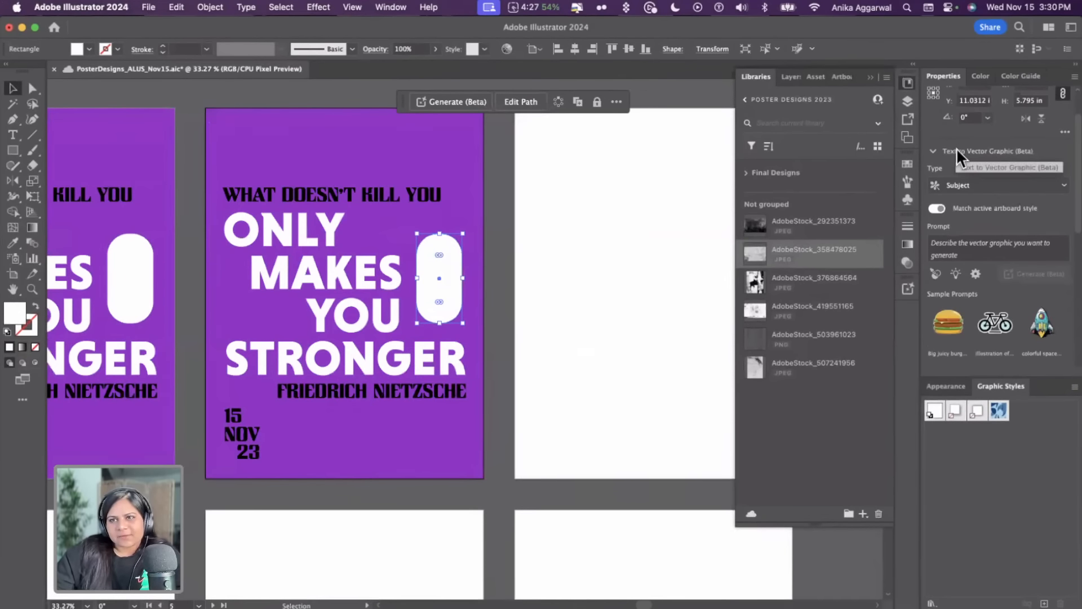
{"action": "left_click", "coordinate": [997, 181]}
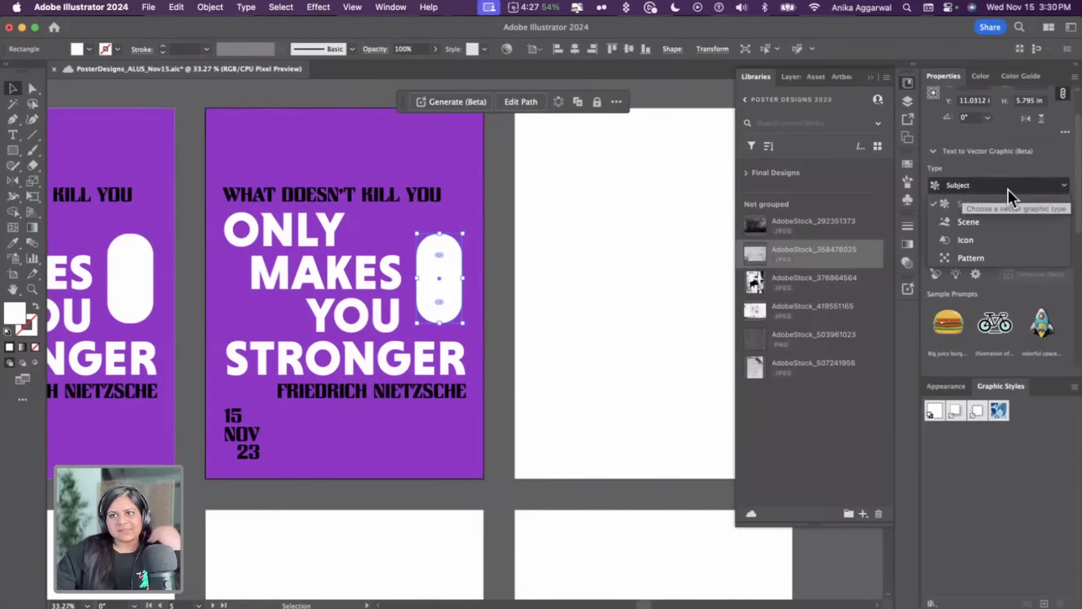
{"action": "left_click", "coordinate": [998, 223]}
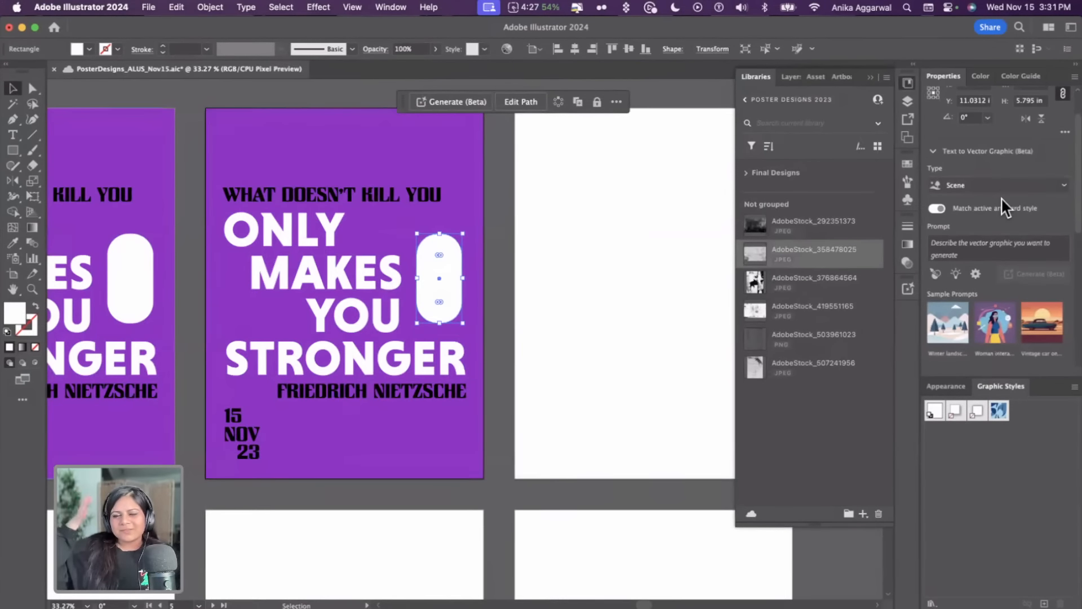
Generate a vector graphic in the pill with the prompt "black and white landscape with mountains and clouds"
{"action": "left_click", "coordinate": [1016, 242]}
{"action": "type", "text": "blac"}
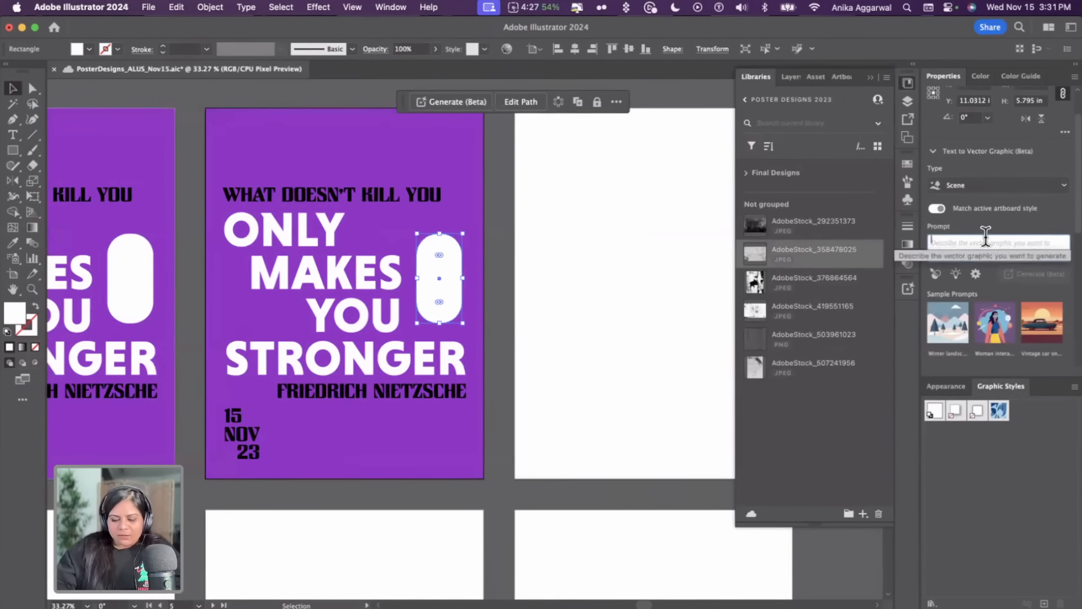
{"action": "type", "text": "k and white"}
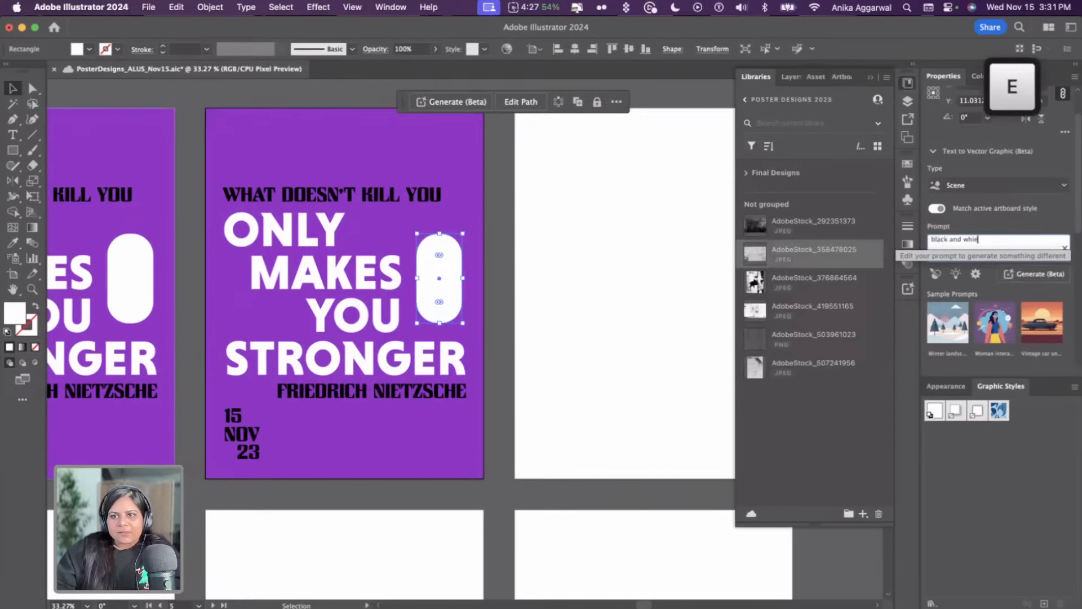
{"action": "type", "text": " landscae wit"}
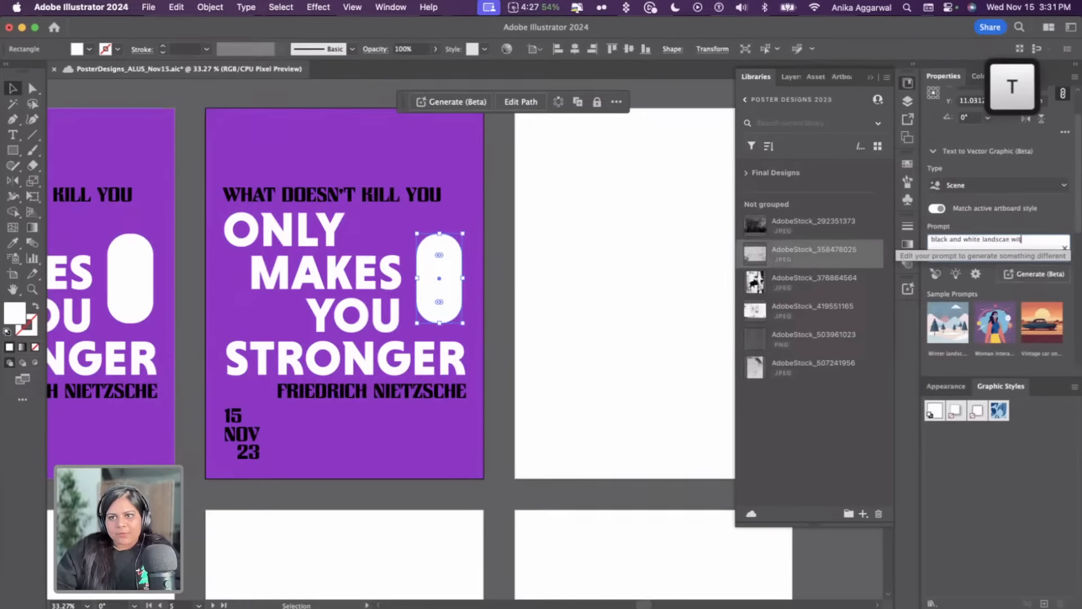
{"action": "key", "text": "BackSpace"}
{"action": "key", "text": "BackSpace"}
{"action": "key", "text": "BackSpace"}
{"action": "key", "text": "BackSpace"}
{"action": "key", "text": "BackSpace"}
{"action": "type", "text": "pe with mou"}
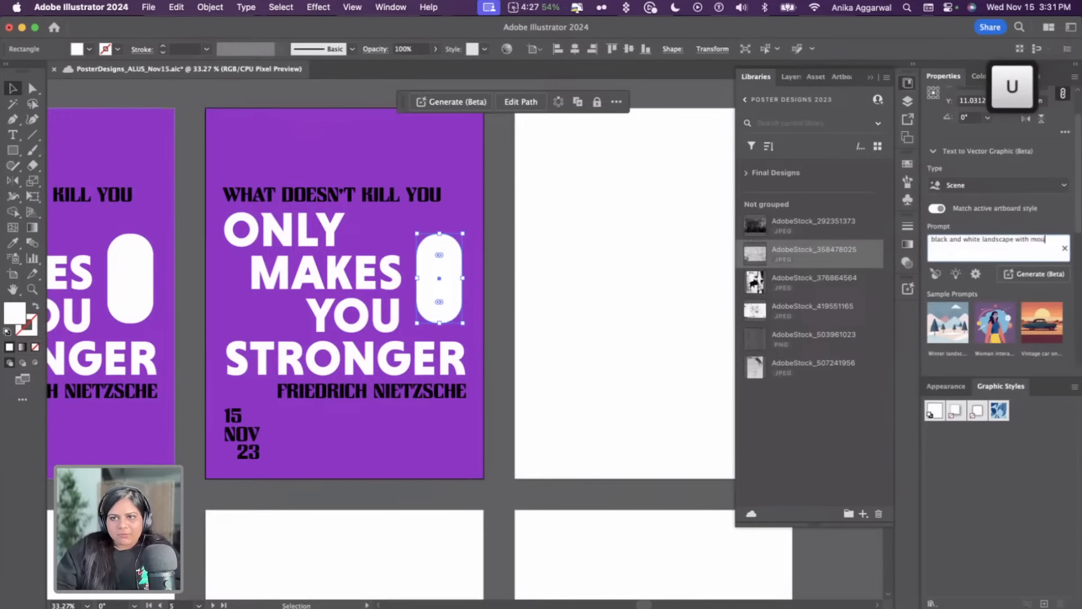
{"action": "type", "text": "ntains and clouds"}
{"action": "key", "text": "Return"}
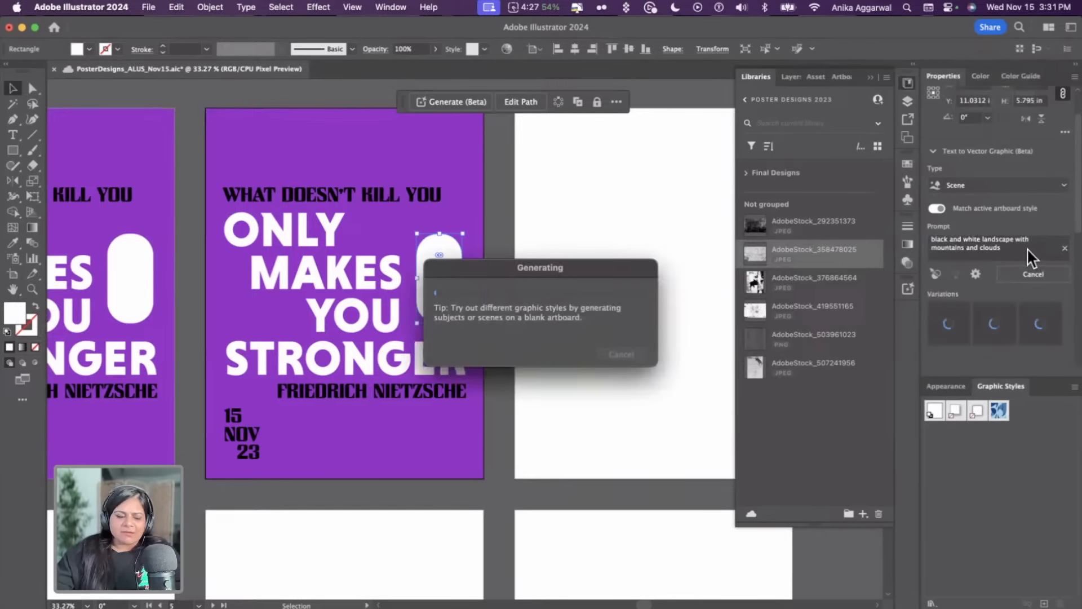
{"action": "left_click_drag", "start_coordinate": [486, 264], "coordinate": [537, 173]}
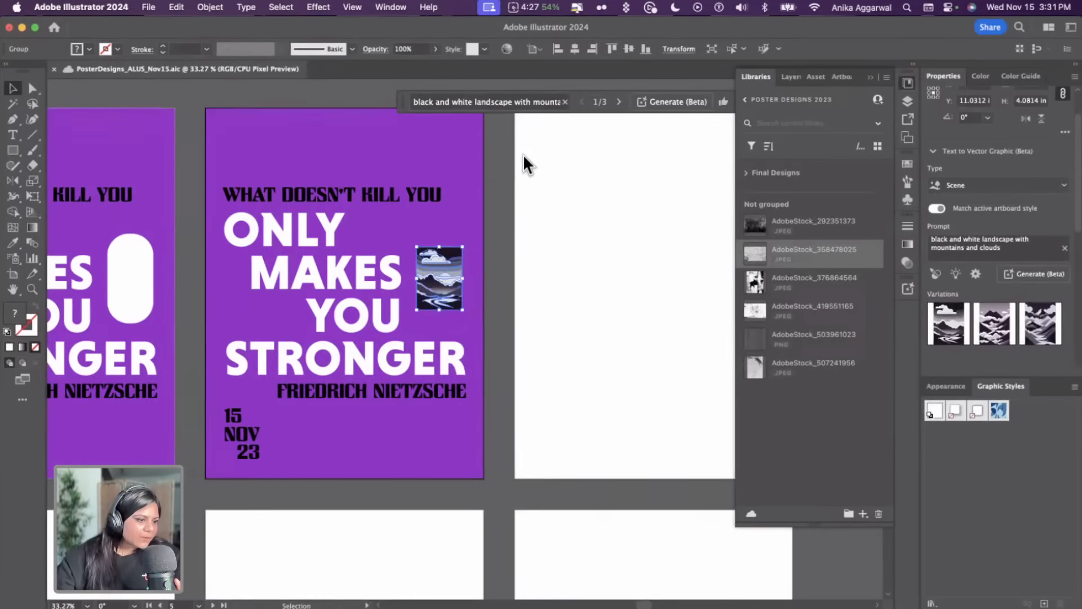
Replace the generated landscape with the second variation
{"action": "left_click", "coordinate": [489, 264]}
{"action": "left_click", "coordinate": [438, 292]}
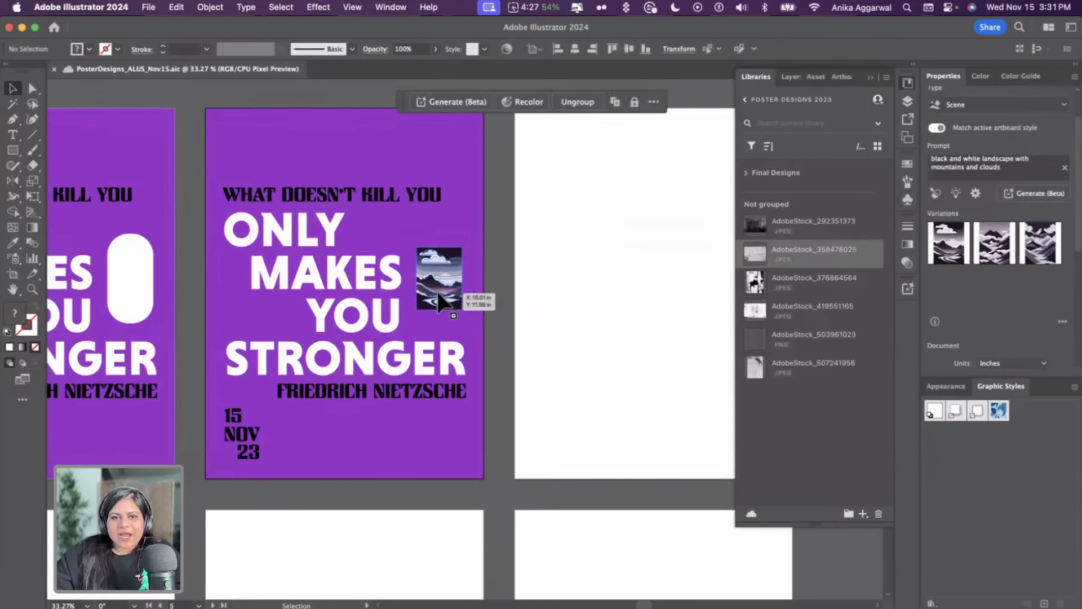
{"action": "key", "text": "super+1"}
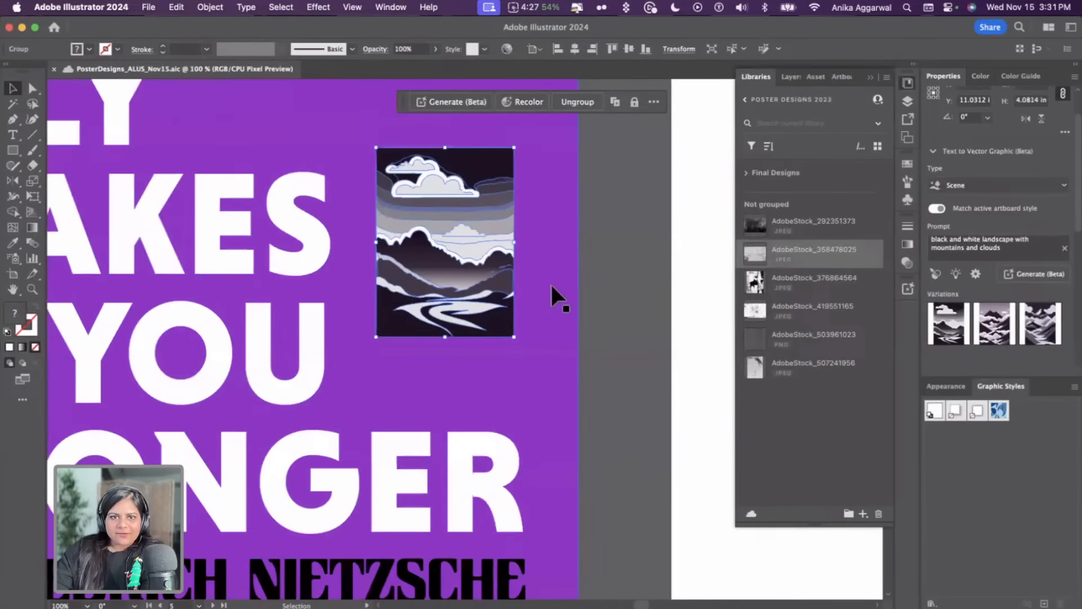
{"action": "left_click", "coordinate": [586, 275]}
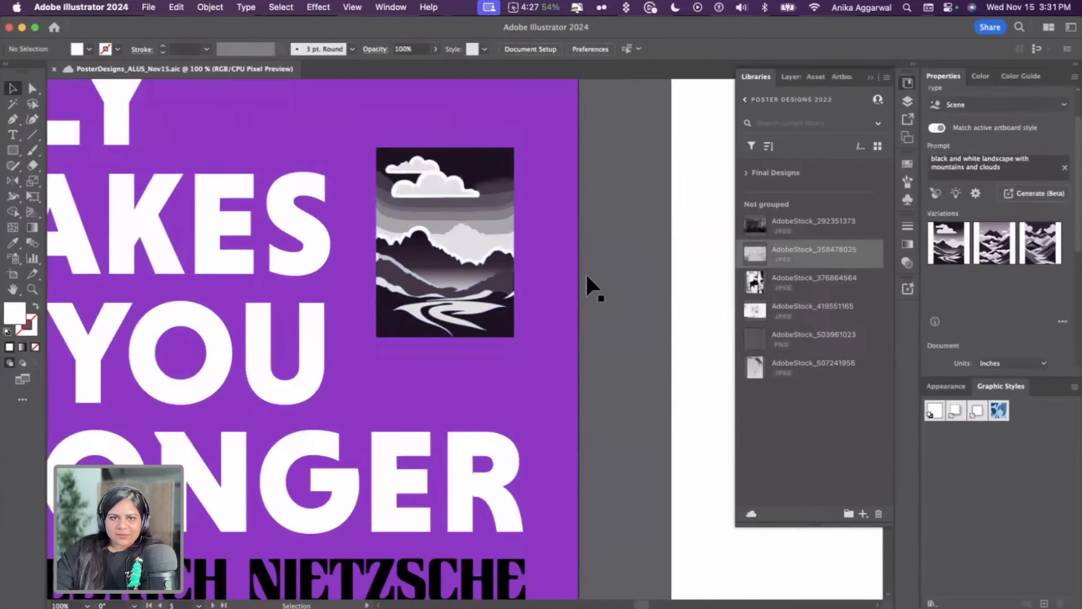
{"action": "left_click", "coordinate": [499, 285]}
{"action": "left_click", "coordinate": [985, 327]}
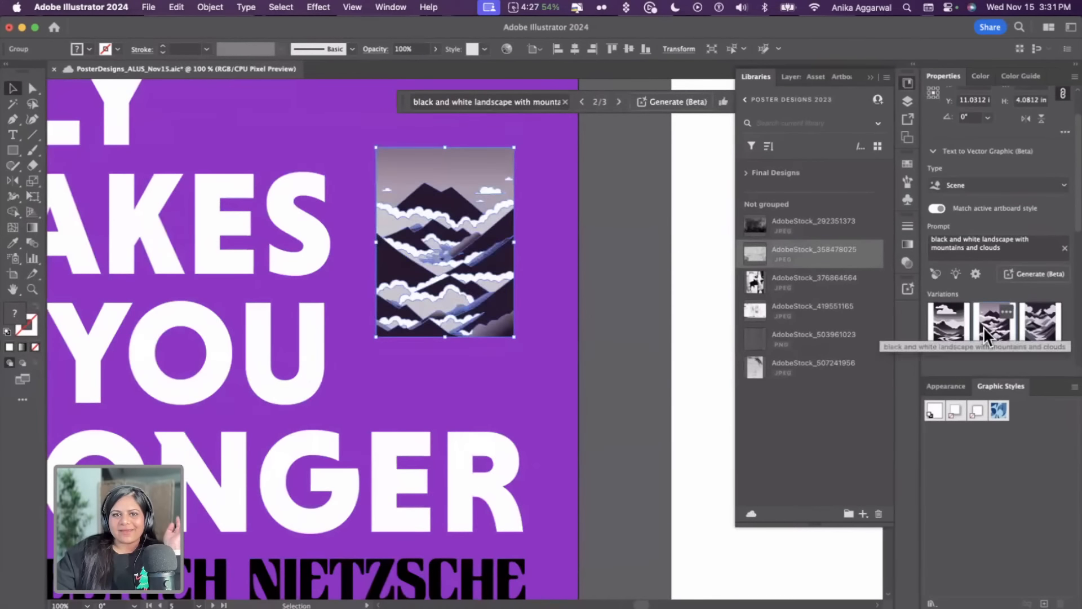
Replace the landscape graphic with the third generated variation
{"action": "left_click", "coordinate": [608, 280]}
{"action": "left_click", "coordinate": [503, 280]}
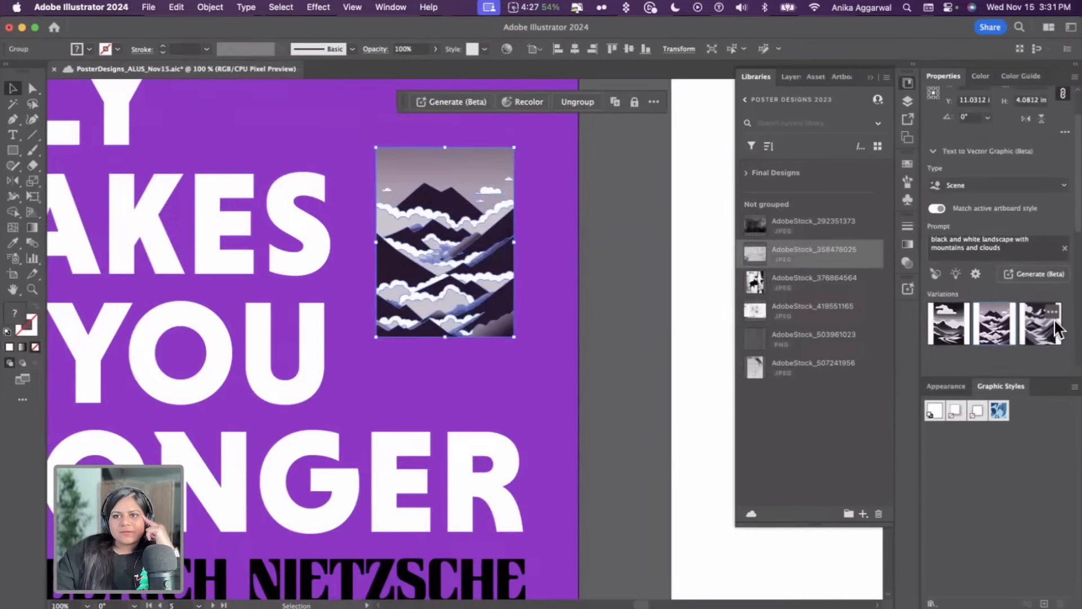
{"action": "left_click", "coordinate": [1050, 328]}
{"action": "left_click", "coordinate": [621, 300]}
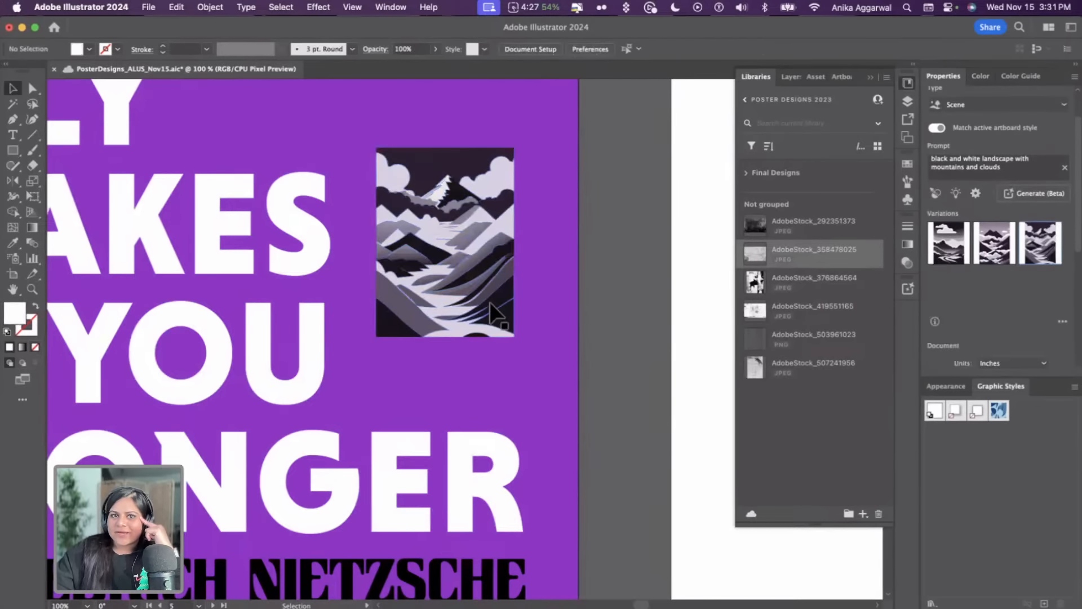
Open the generation detail settings and regenerate the landscape graphic to get new variations
{"action": "left_click", "coordinate": [496, 316]}
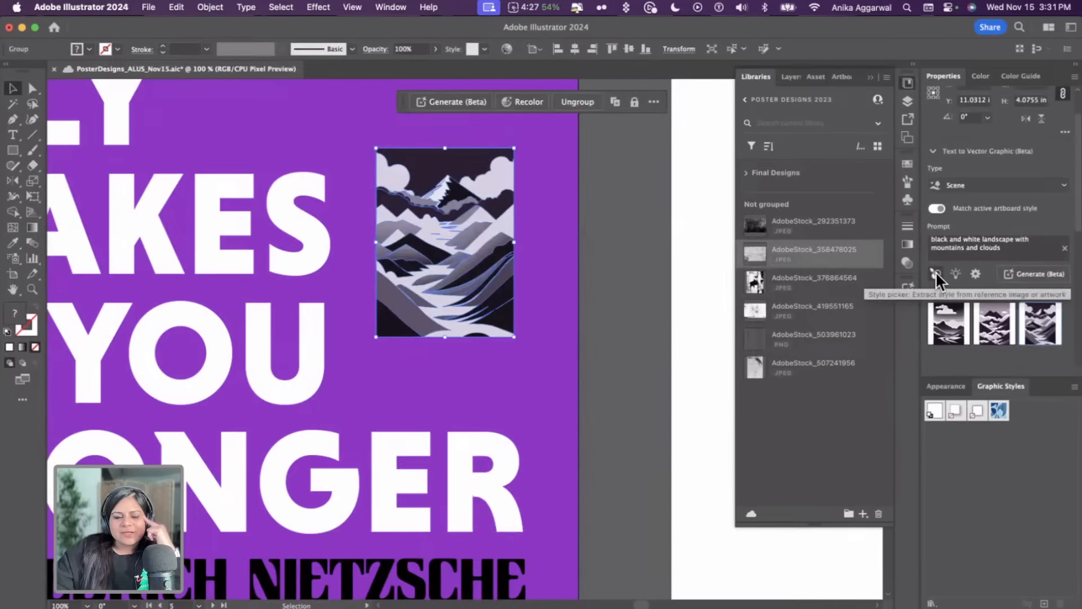
{"action": "left_click", "coordinate": [975, 274]}
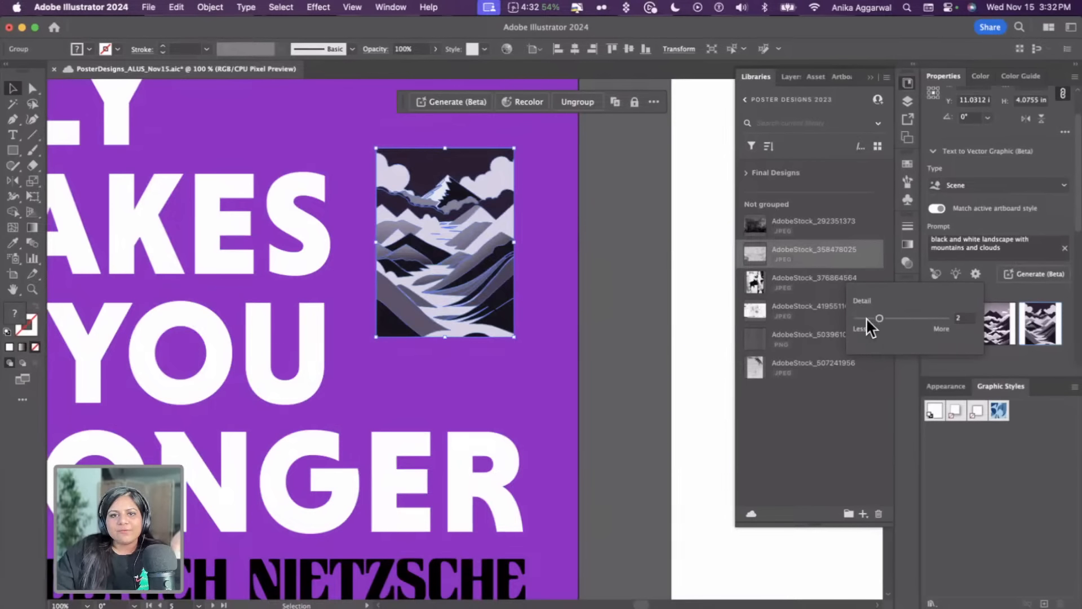
{"action": "left_click", "coordinate": [1020, 276]}
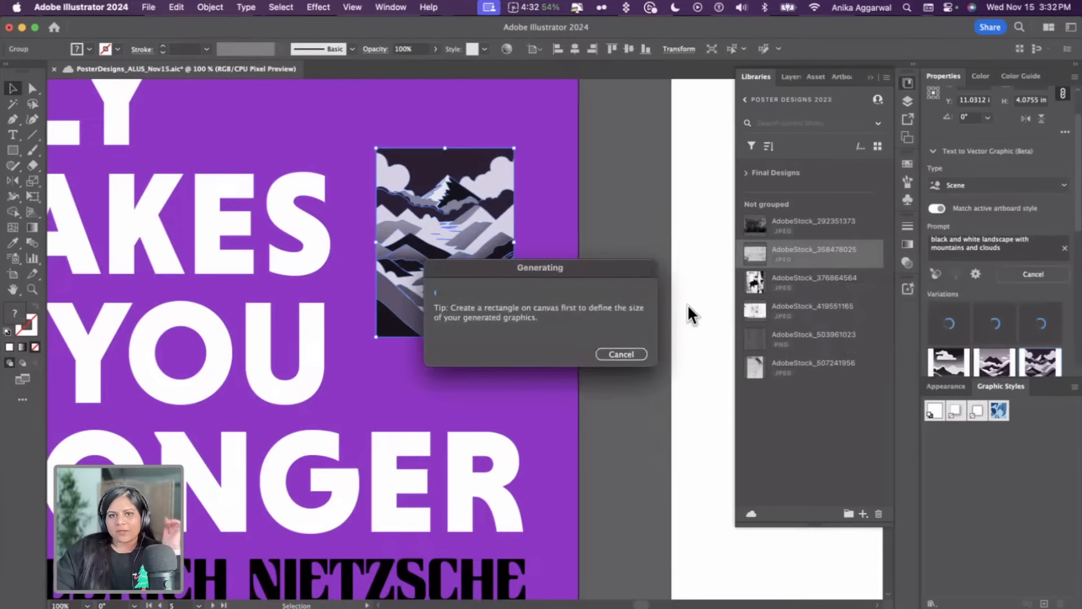
{"action": "left_click_drag", "start_coordinate": [603, 256], "coordinate": [676, 185]}
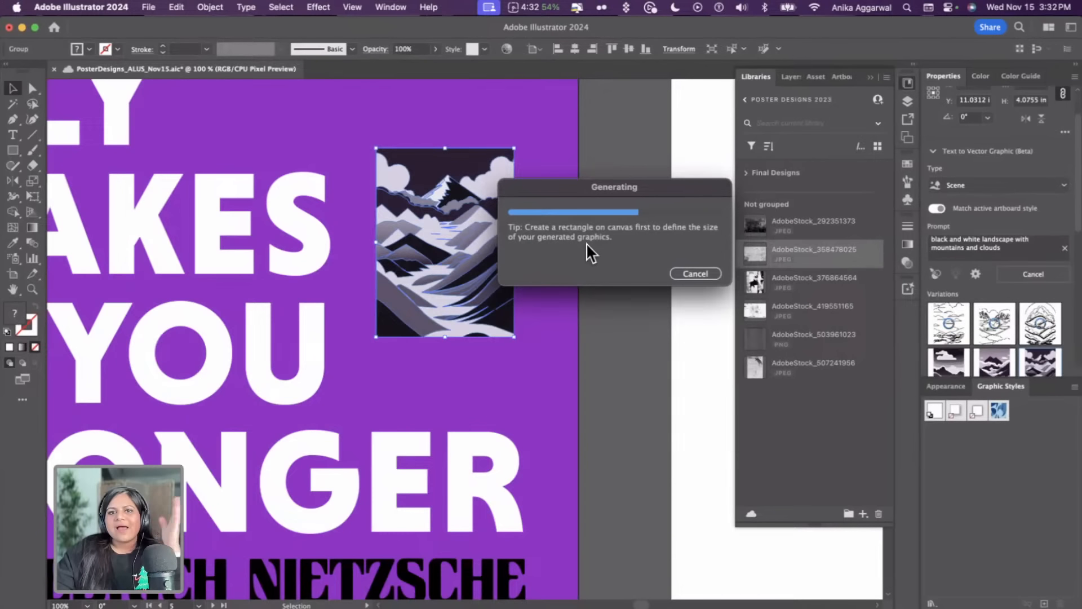
{"action": "left_click_drag", "start_coordinate": [562, 188], "coordinate": [599, 150]}
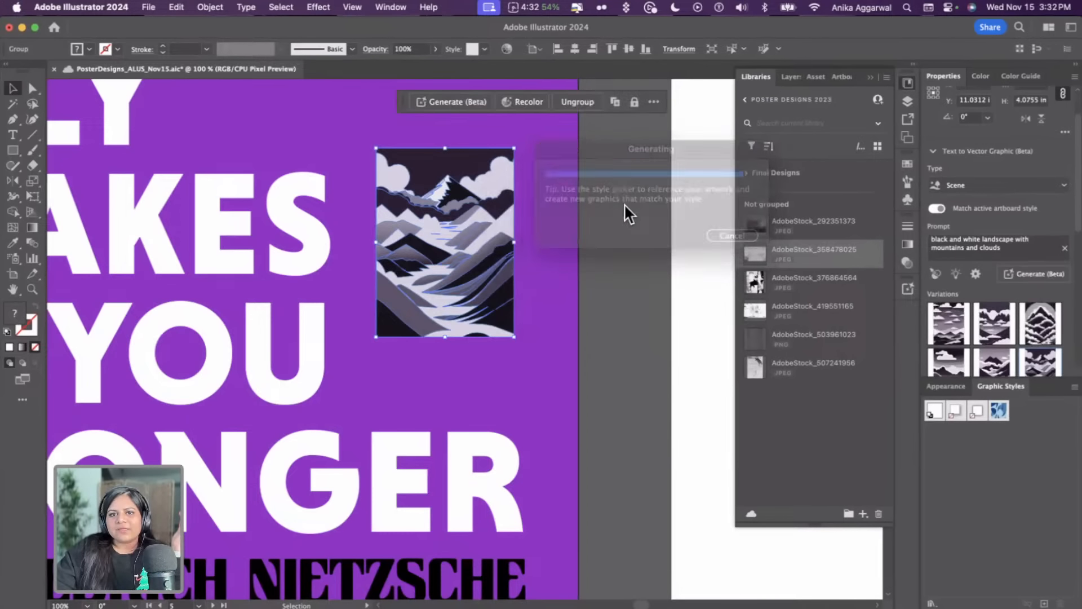
{"action": "left_click", "coordinate": [625, 248]}
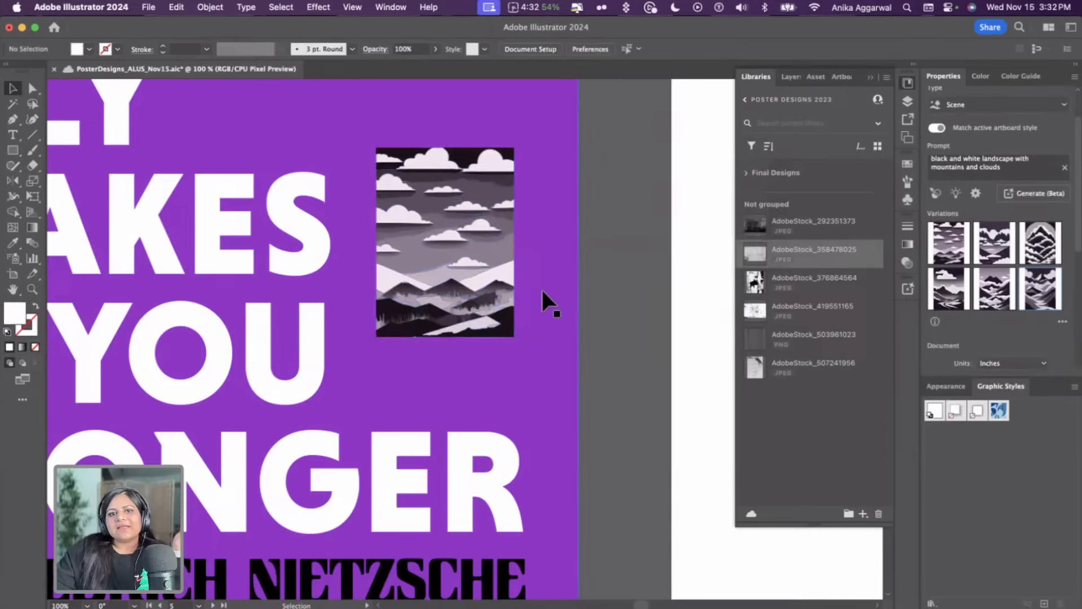
Cycle the selected landscape graphic through the second and third variations
{"action": "left_click", "coordinate": [518, 277]}
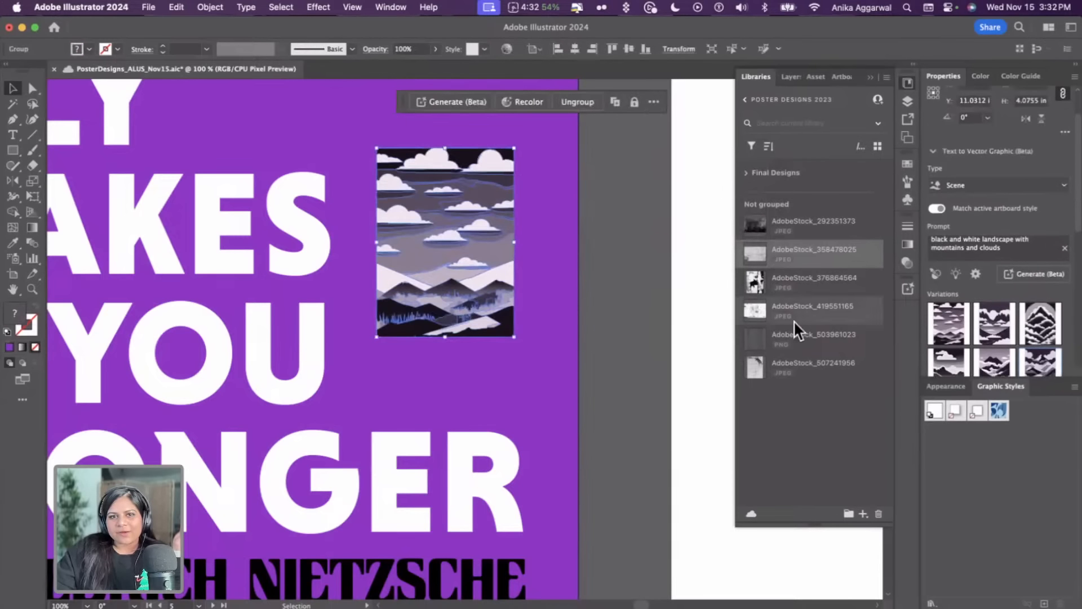
{"action": "left_click", "coordinate": [989, 324]}
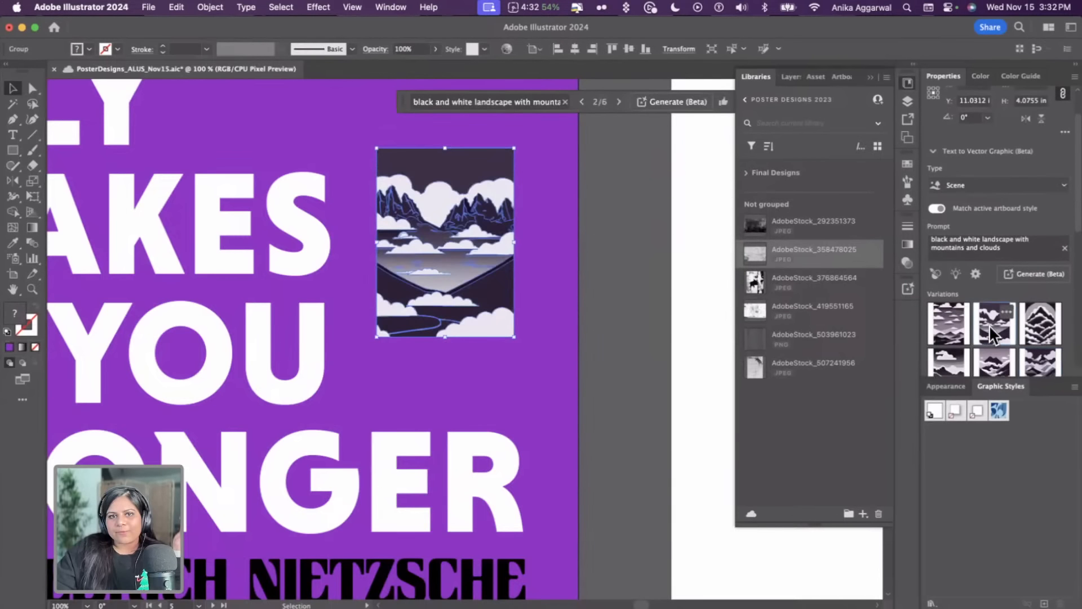
{"action": "left_click", "coordinate": [1033, 331]}
{"action": "left_click", "coordinate": [635, 211]}
{"action": "left_click", "coordinate": [510, 245]}
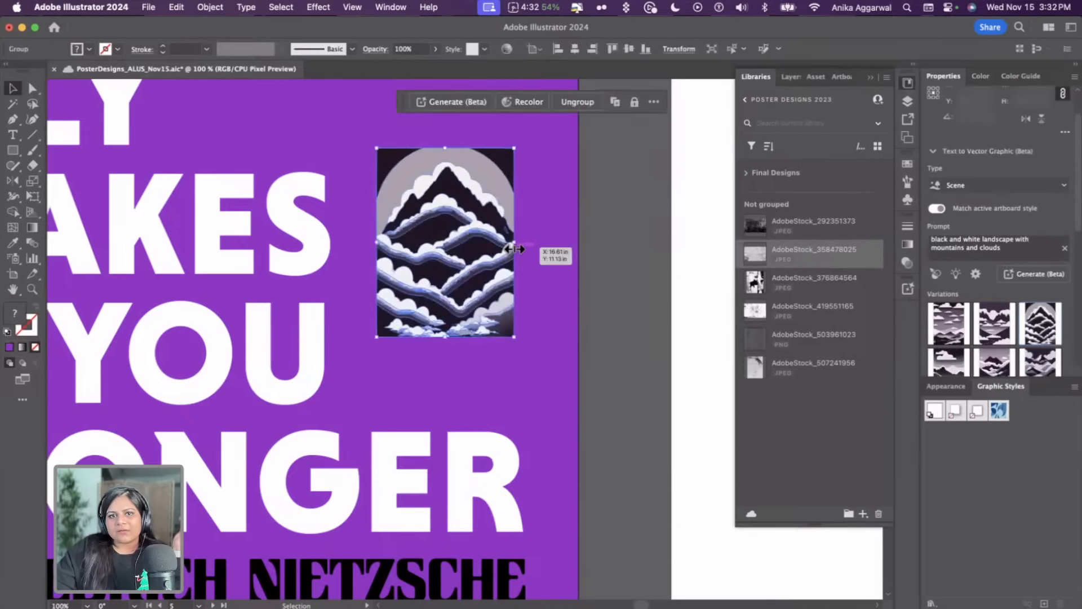
Extend the prompt with "and transparent background" and generate new landscape variations
{"action": "left_click", "coordinate": [956, 249]}
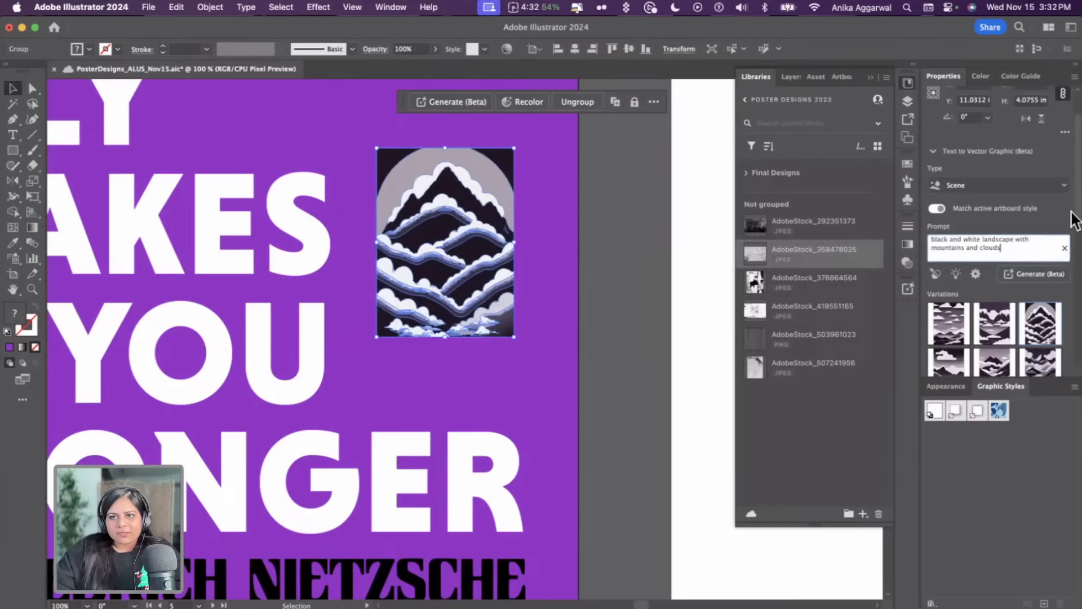
{"action": "type", "text": "and tran"}
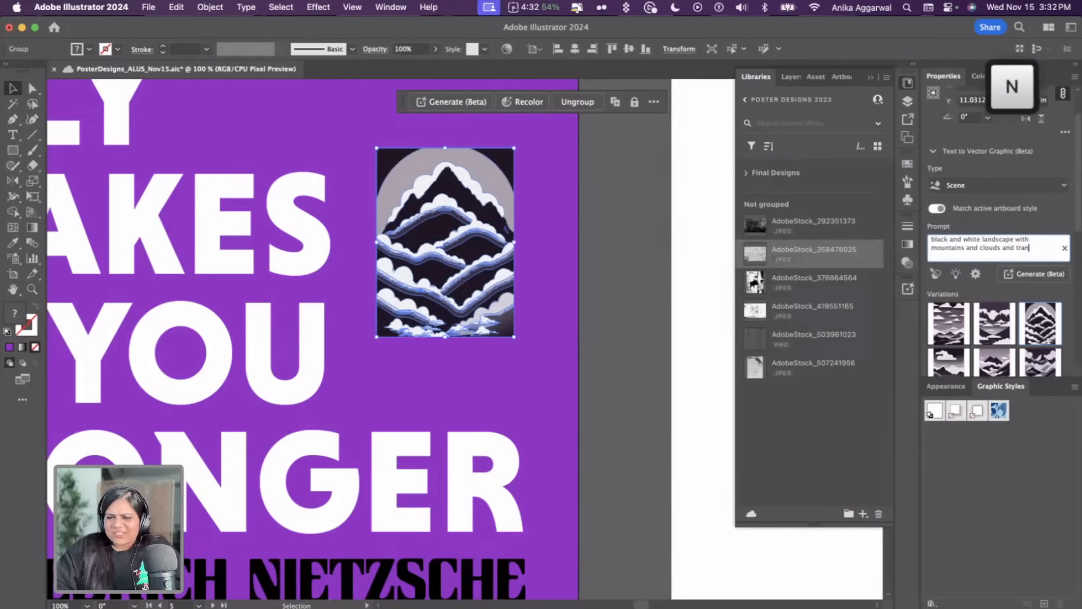
{"action": "type", "text": "sparent backg"}
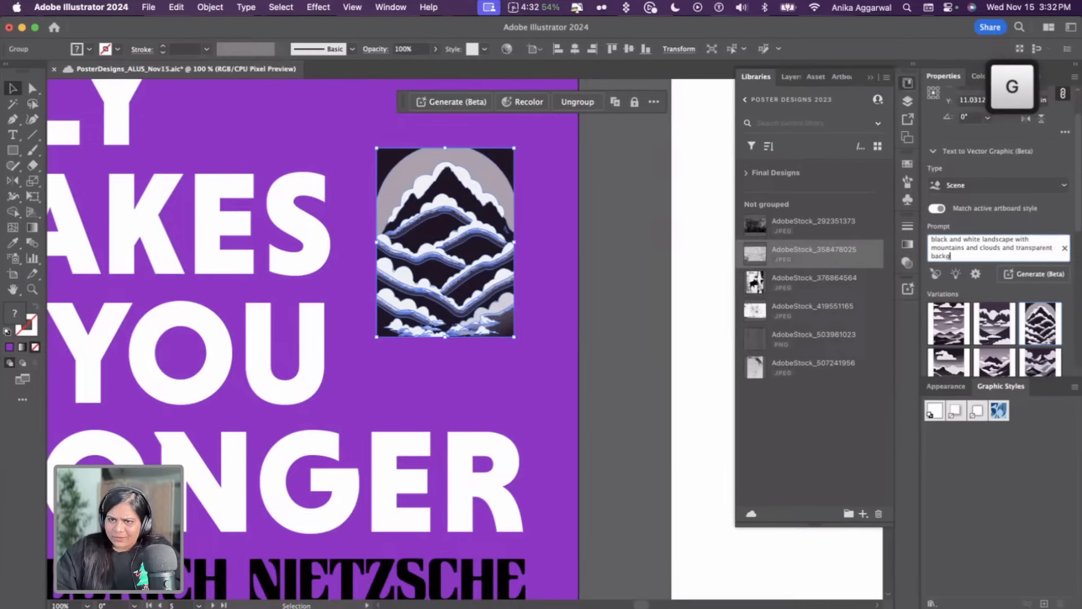
{"action": "type", "text": "round"}
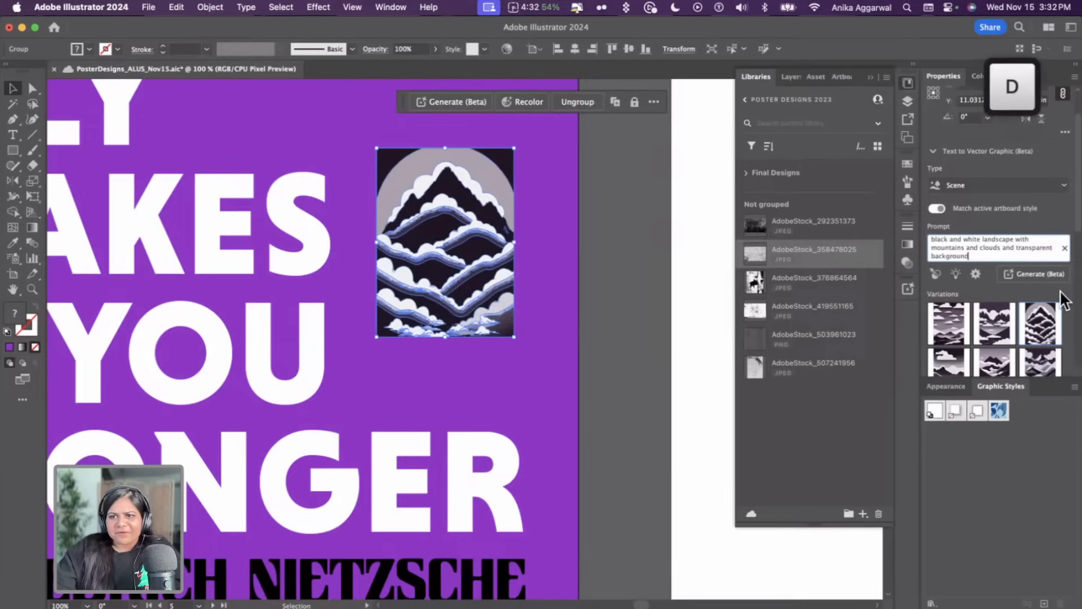
{"action": "left_click", "coordinate": [1045, 279]}
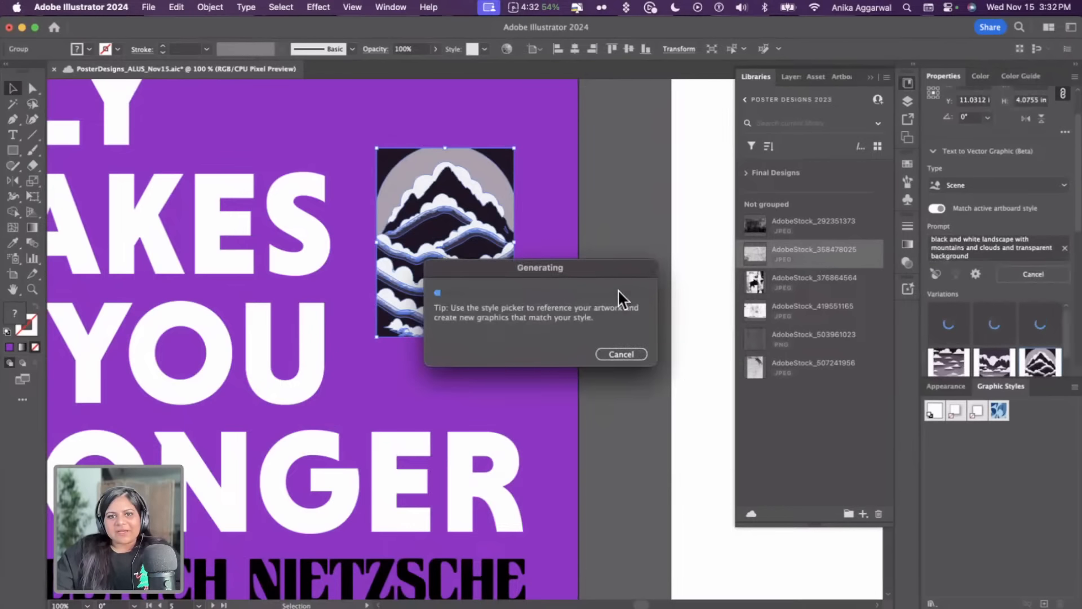
{"action": "left_click_drag", "start_coordinate": [569, 266], "coordinate": [665, 151]}
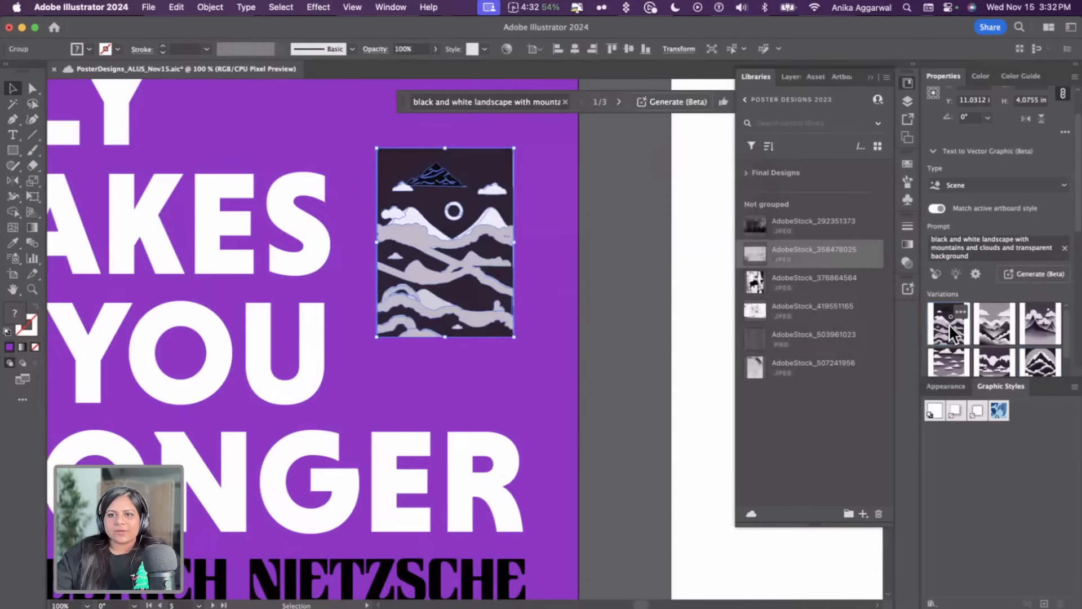
Preview the second and third new variations on the landscape graphic, then regenerate it for another set
{"action": "left_click", "coordinate": [1002, 330]}
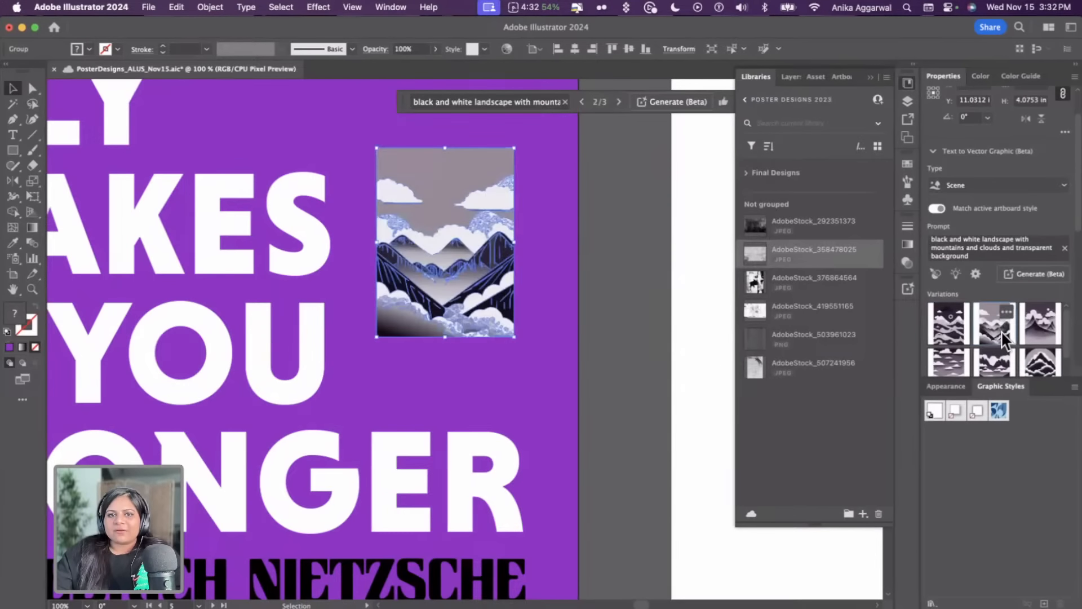
{"action": "left_click", "coordinate": [632, 295]}
{"action": "left_click", "coordinate": [467, 298]}
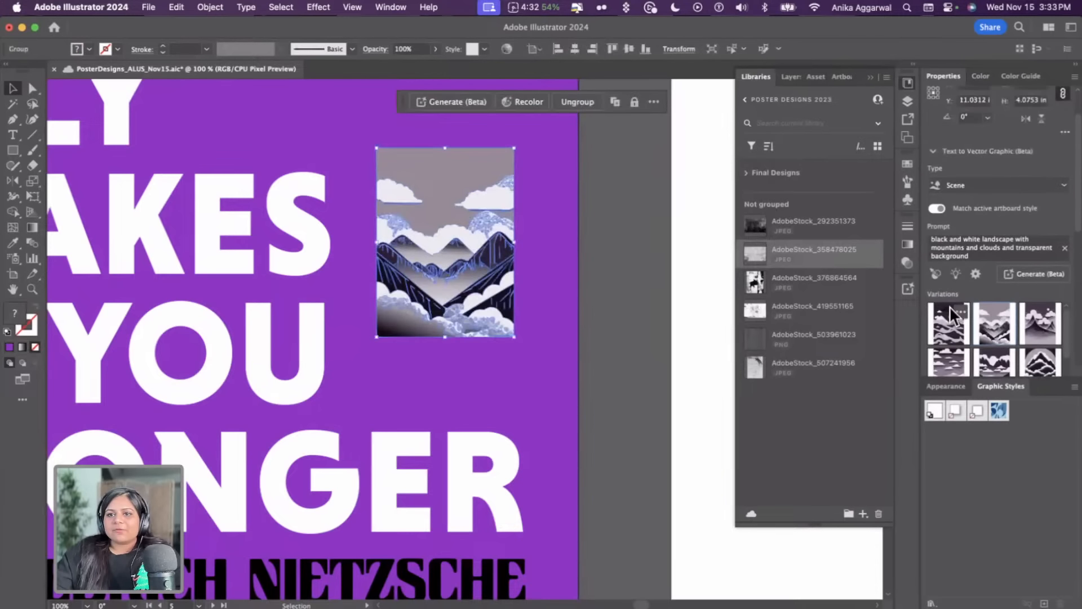
{"action": "left_click", "coordinate": [1040, 324]}
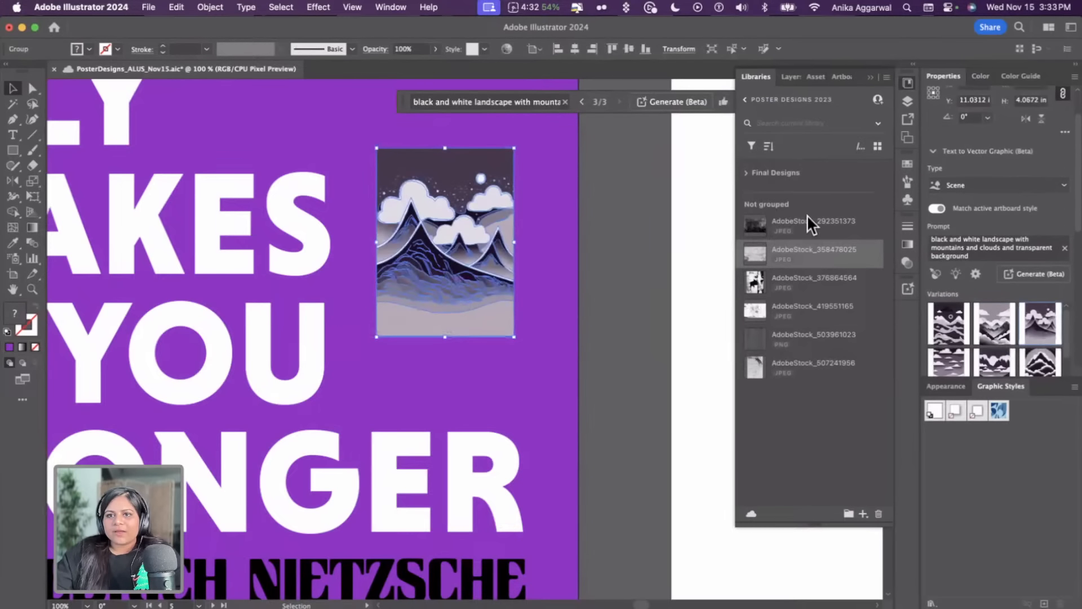
{"action": "left_click", "coordinate": [974, 273]}
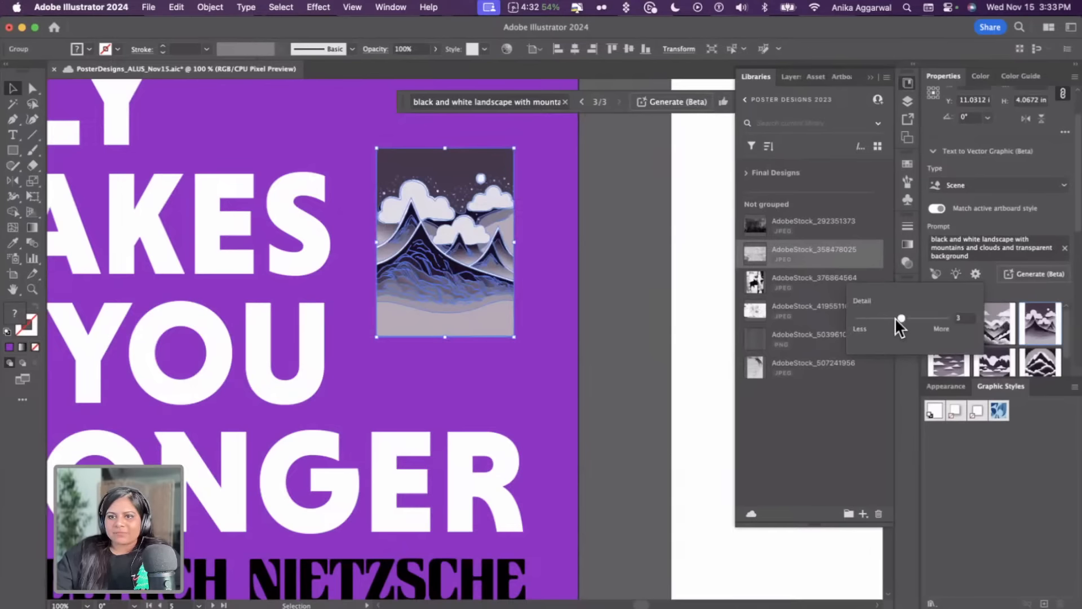
{"action": "left_click", "coordinate": [1037, 274]}
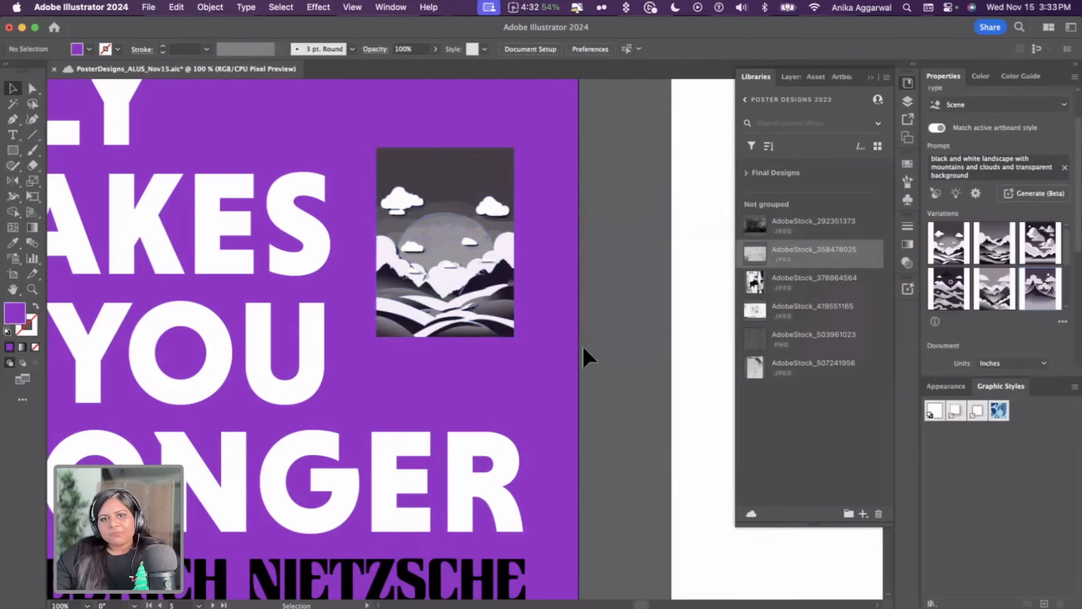
Swap the landscape graphic through several variations, settling on the sixth variation
{"action": "left_click", "coordinate": [993, 336]}
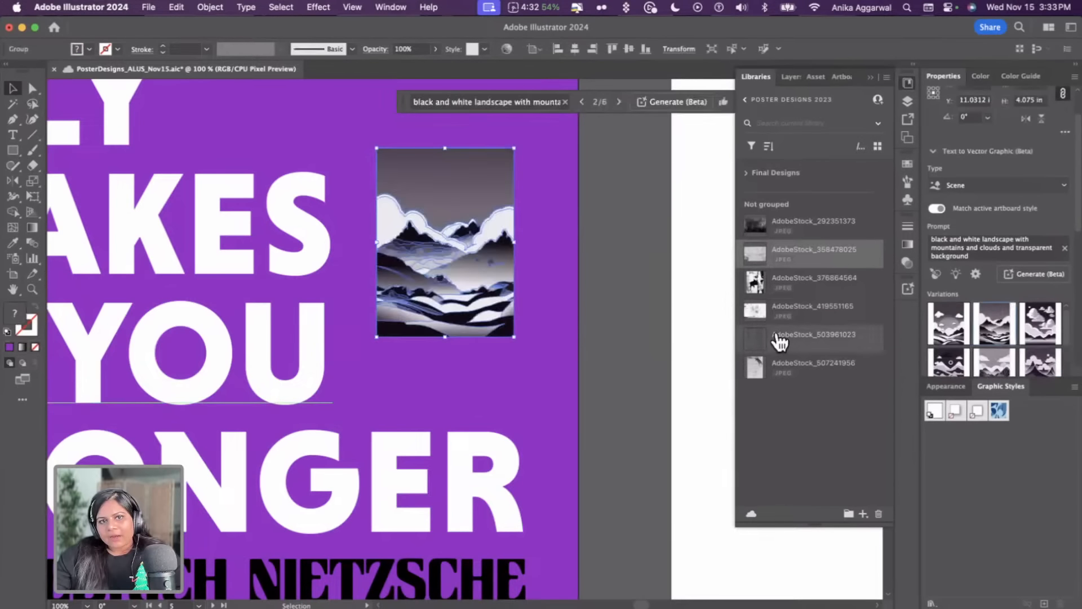
{"action": "left_click", "coordinate": [532, 278]}
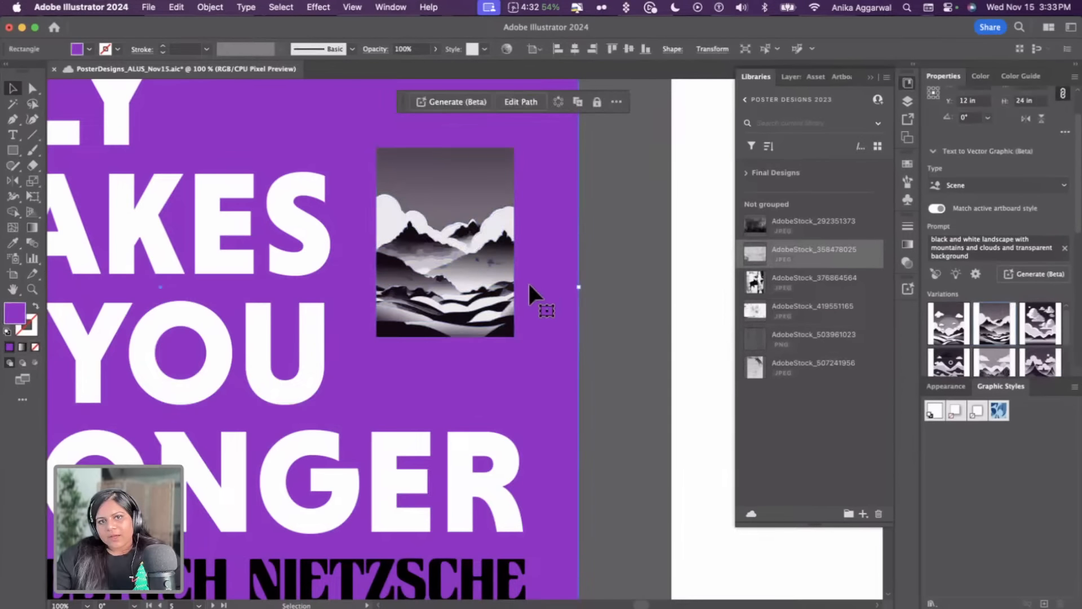
{"action": "left_click", "coordinate": [510, 282]}
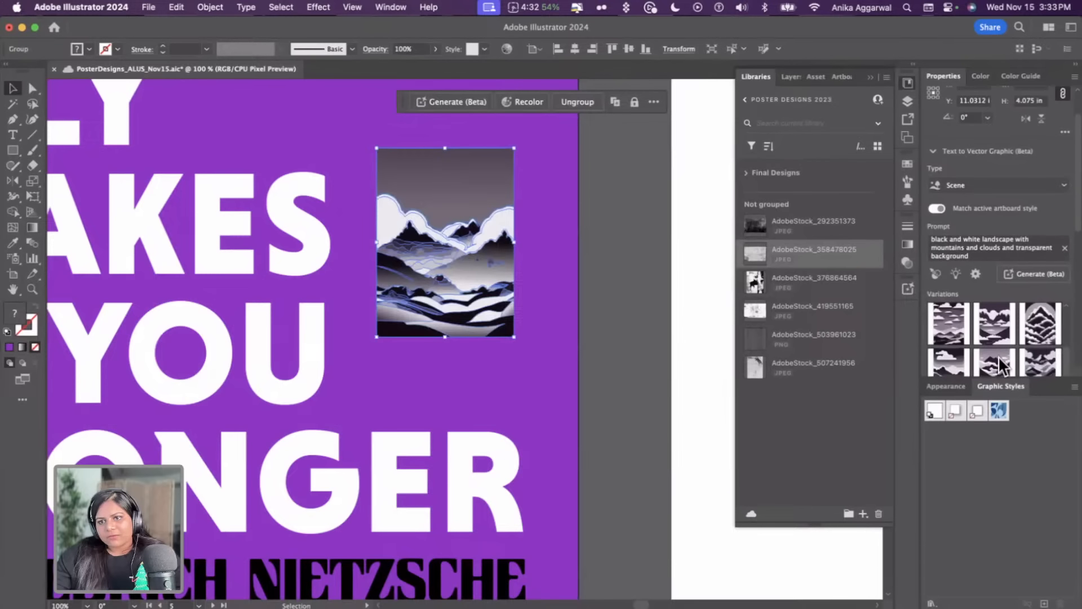
{"action": "left_click", "coordinate": [999, 357]}
{"action": "left_click", "coordinate": [950, 364]}
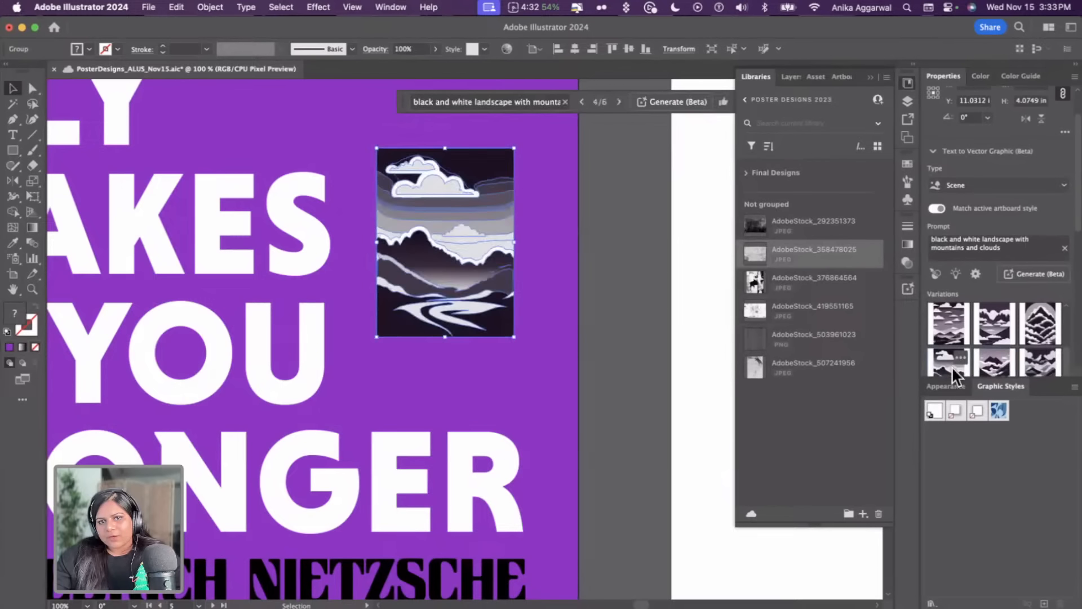
{"action": "left_click", "coordinate": [604, 297]}
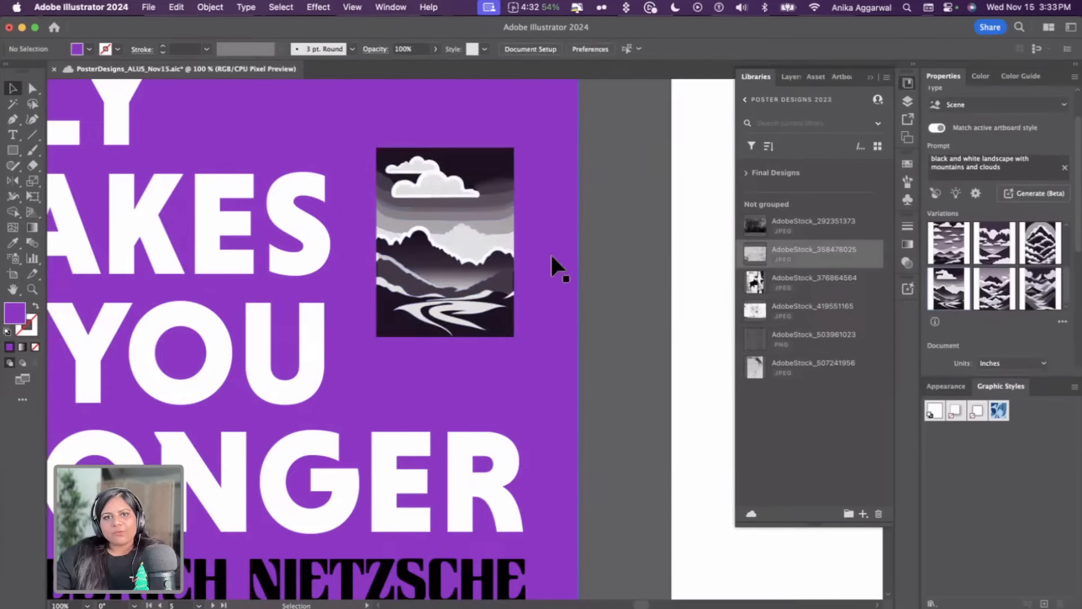
{"action": "left_click", "coordinate": [476, 250]}
{"action": "scroll", "coordinate": [476, 251], "scroll_direction": "left", "scroll_amount": 2}
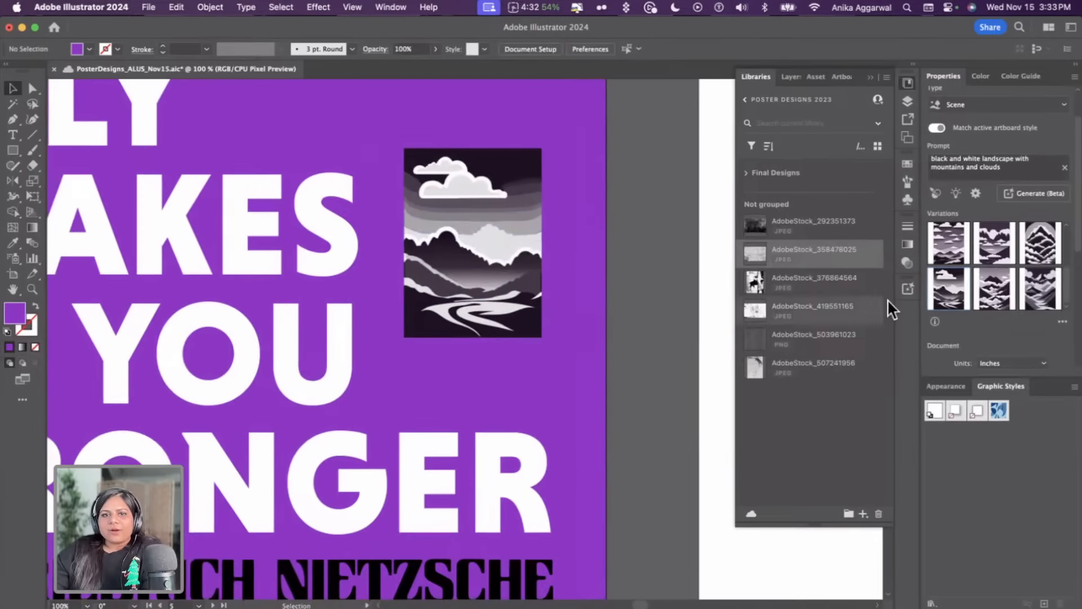
{"action": "left_click", "coordinate": [1041, 364]}
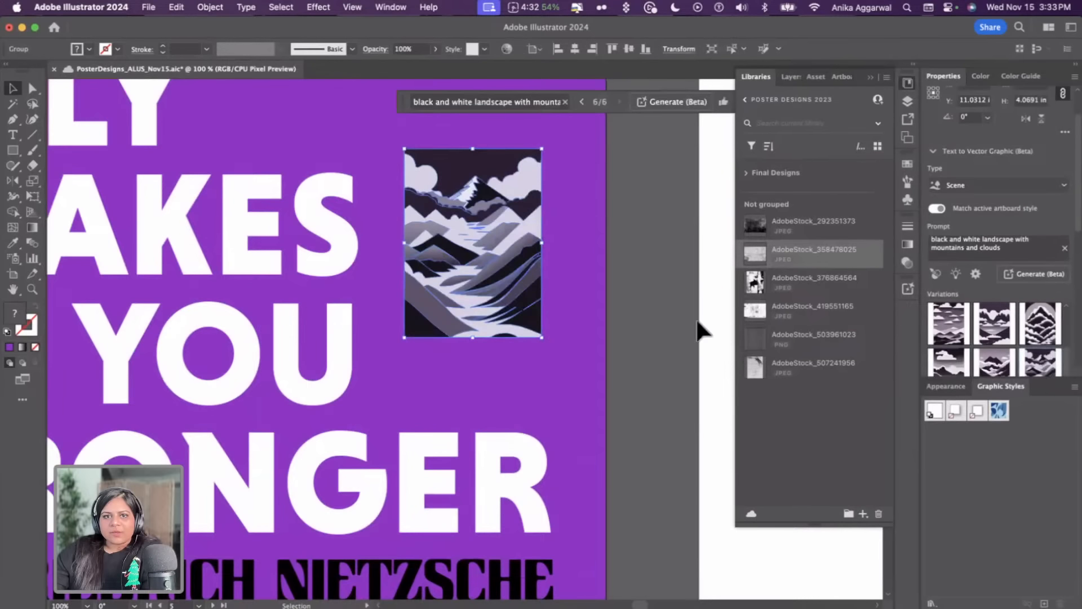
{"action": "left_click", "coordinate": [671, 313]}
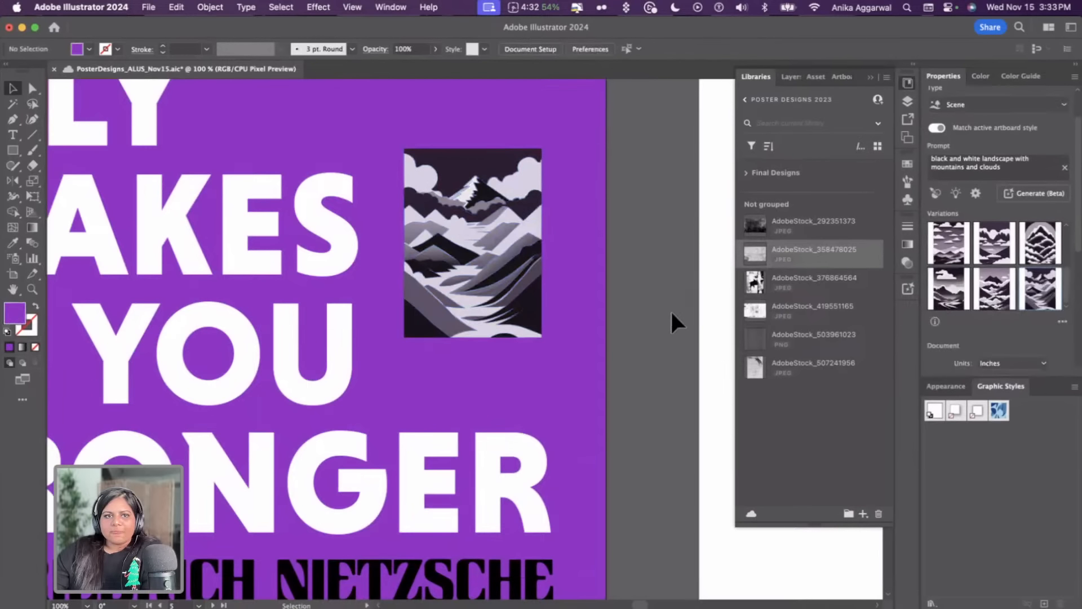
{"action": "scroll", "coordinate": [641, 317], "scroll_direction": "down", "scroll_amount": 6}
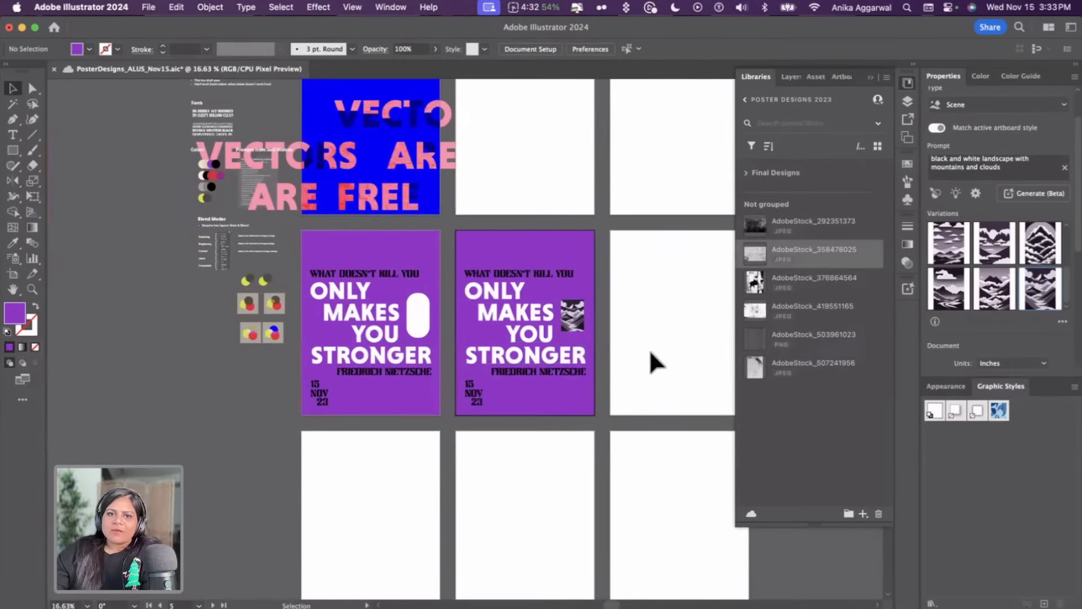
{"action": "scroll", "coordinate": [649, 350], "scroll_direction": "up", "scroll_amount": 2}
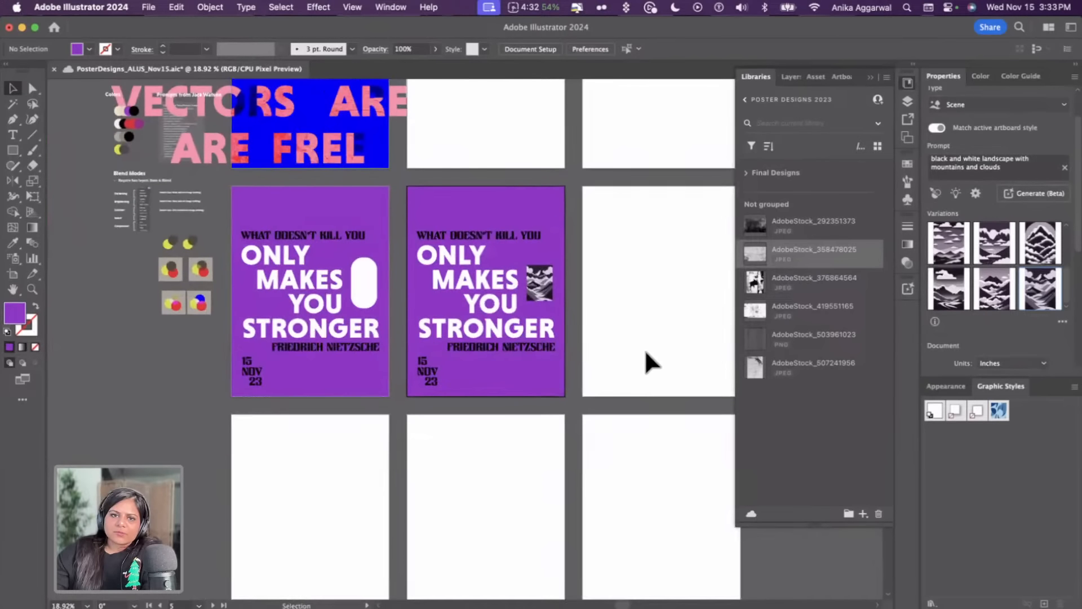
{"action": "scroll", "coordinate": [645, 352], "scroll_direction": "up", "scroll_amount": 3}
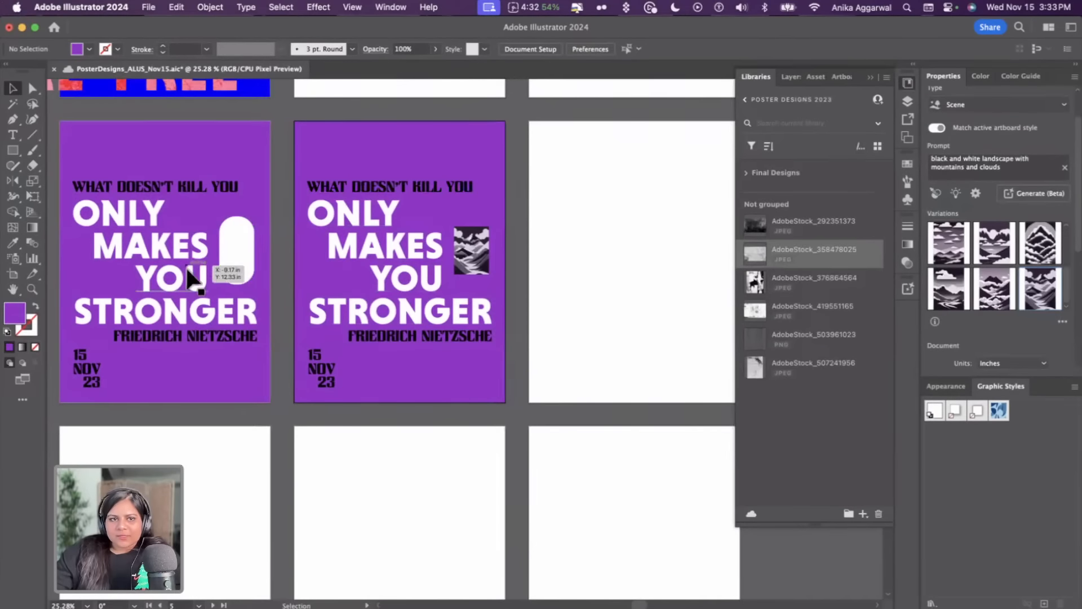
{"action": "left_click", "coordinate": [223, 259]}
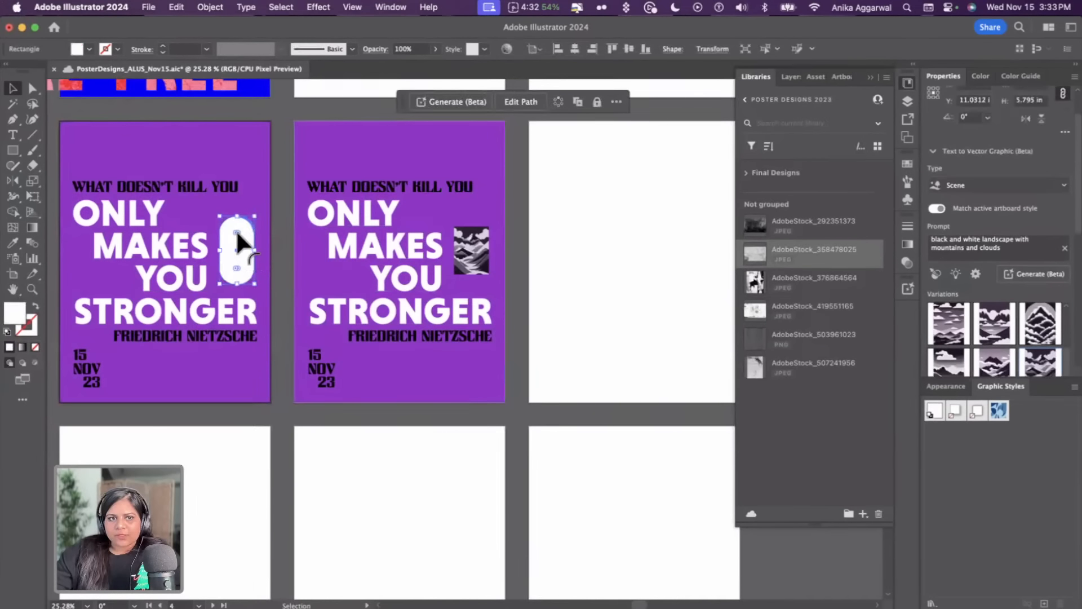
{"action": "left_click", "coordinate": [275, 219]}
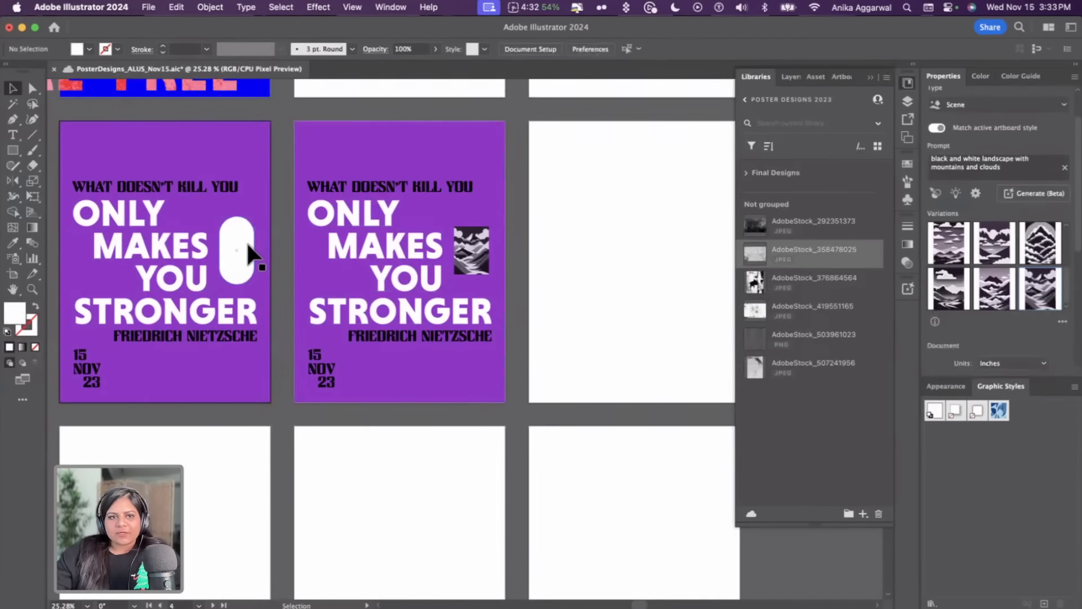
{"action": "left_click", "coordinate": [467, 265]}
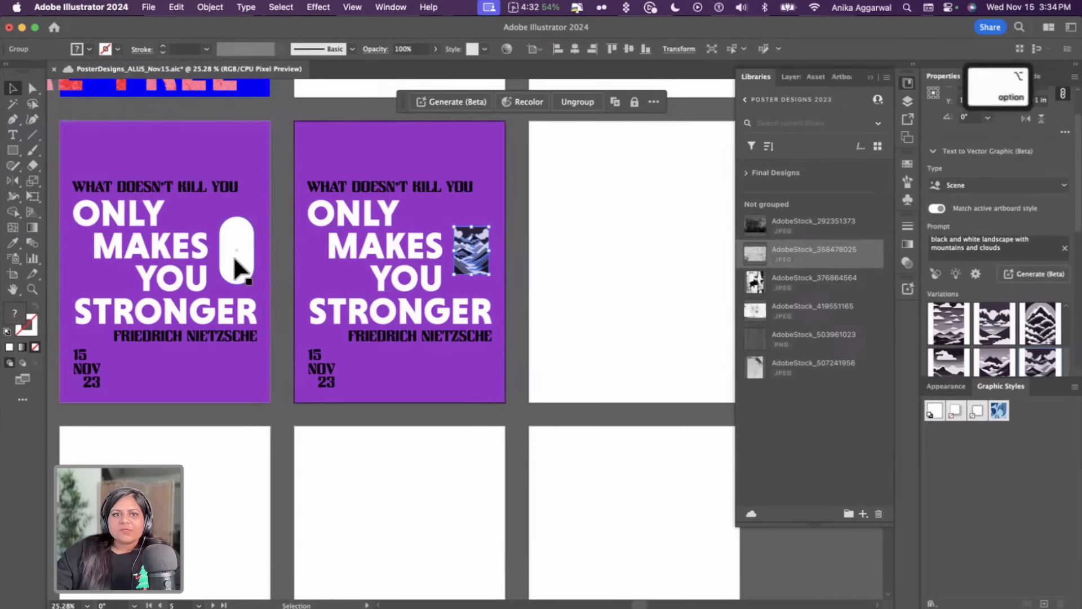
{"action": "left_click_drag", "start_coordinate": [235, 265], "coordinate": [470, 276]}
{"action": "key", "text": "BackSpace"}
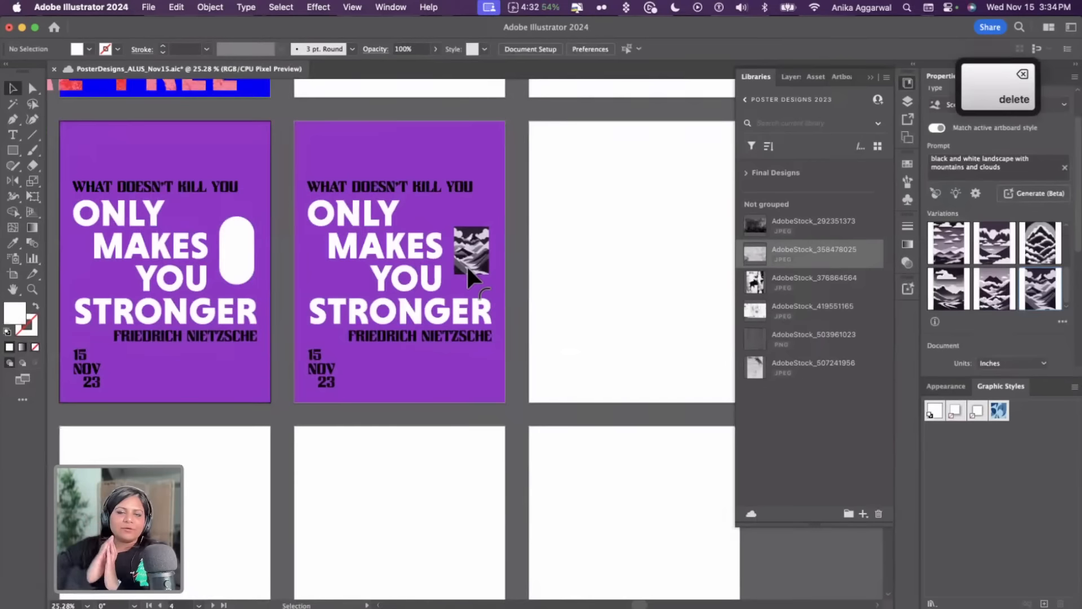
Zoom in to inspect the landscape graphic on the second poster
{"action": "scroll", "coordinate": [467, 265], "scroll_direction": "up", "scroll_amount": 5}
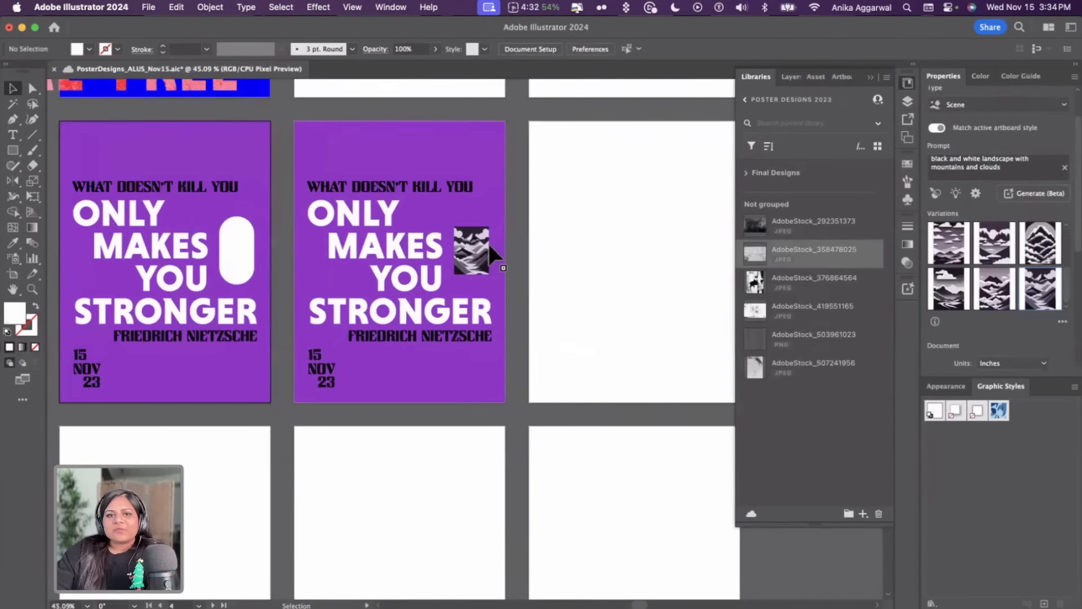
{"action": "left_click", "coordinate": [506, 238]}
{"action": "scroll", "coordinate": [507, 239], "scroll_direction": "right", "scroll_amount": 2}
{"action": "left_click", "coordinate": [507, 239]}
{"action": "key", "text": "super+equal"}
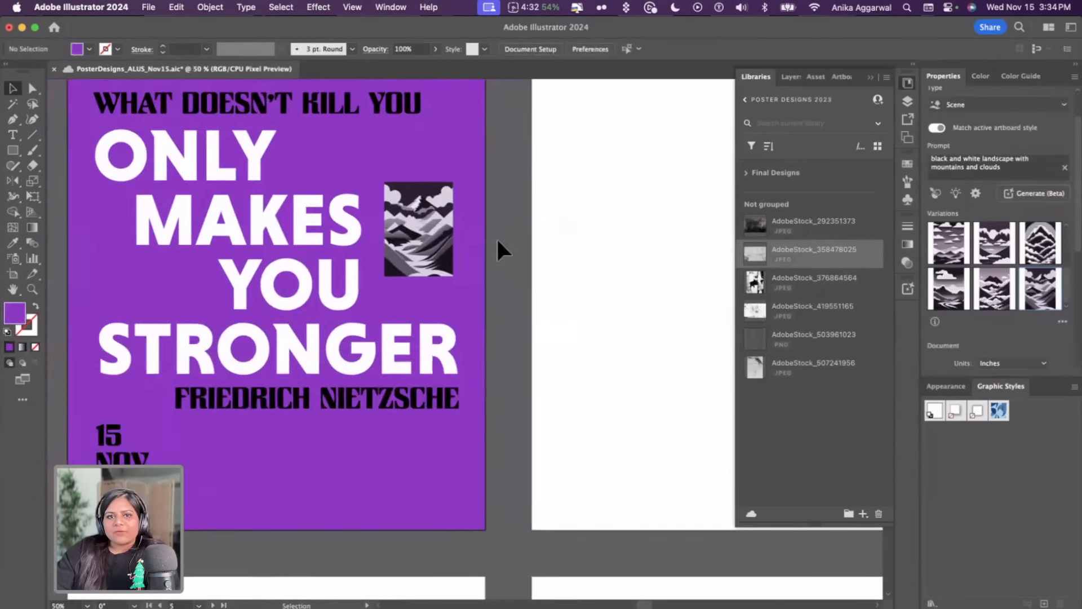
{"action": "left_click", "coordinate": [440, 220]}
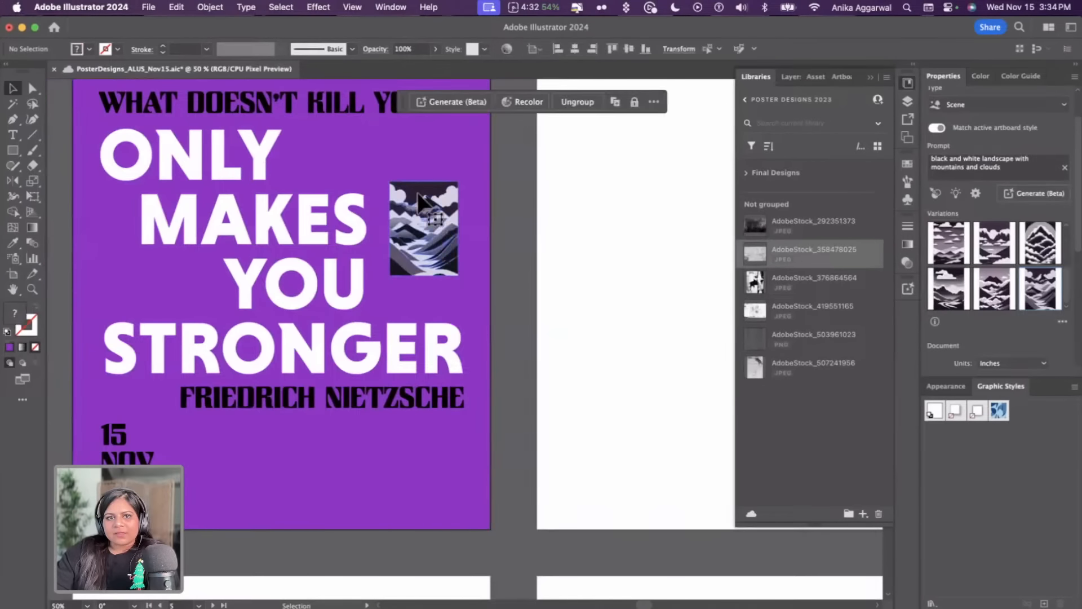
{"action": "scroll", "coordinate": [426, 232], "scroll_direction": "down", "scroll_amount": 6}
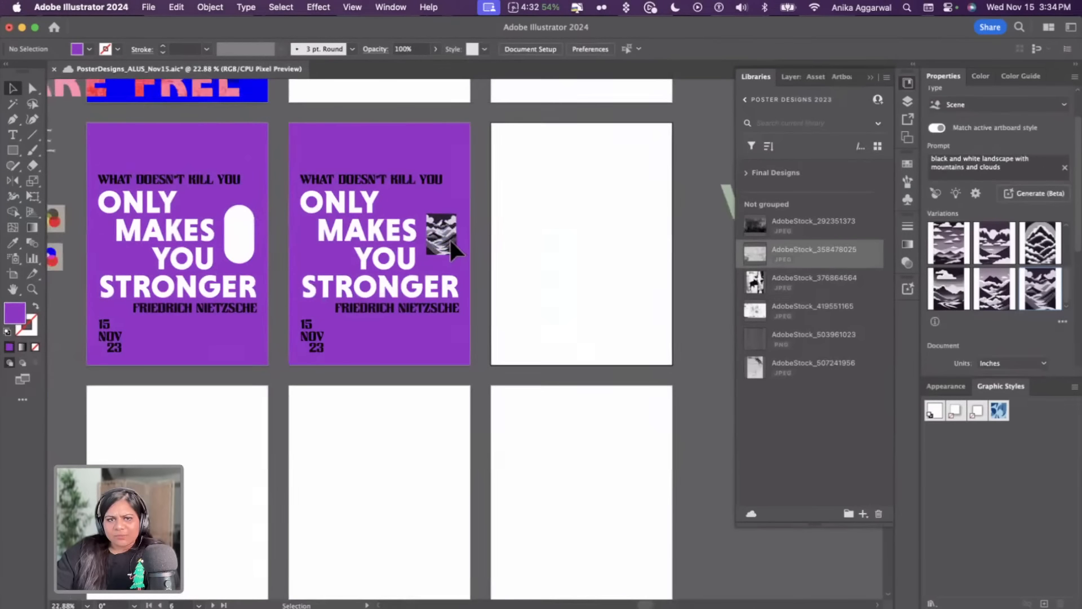
{"action": "scroll", "coordinate": [448, 238], "scroll_direction": "up", "scroll_amount": 4}
Copy the pill shape from the first poster and place the duplicate over the landscape graphic on the second poster
{"action": "left_click", "coordinate": [104, 231]}
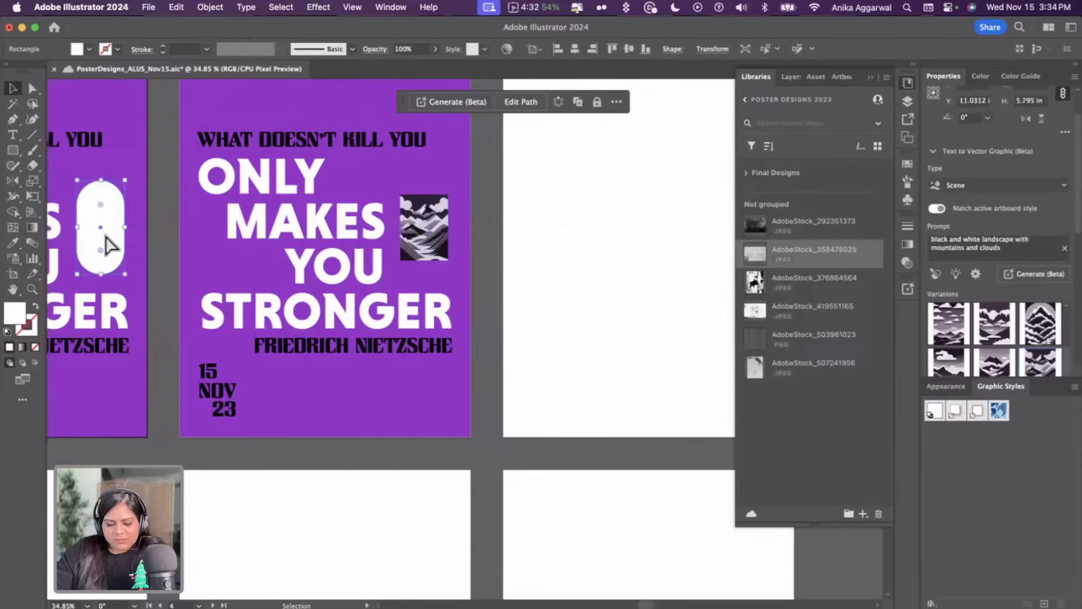
{"action": "key", "text": "super+c"}
{"action": "key", "text": "super+v"}
{"action": "left_click_drag", "start_coordinate": [472, 309], "coordinate": [432, 215]}
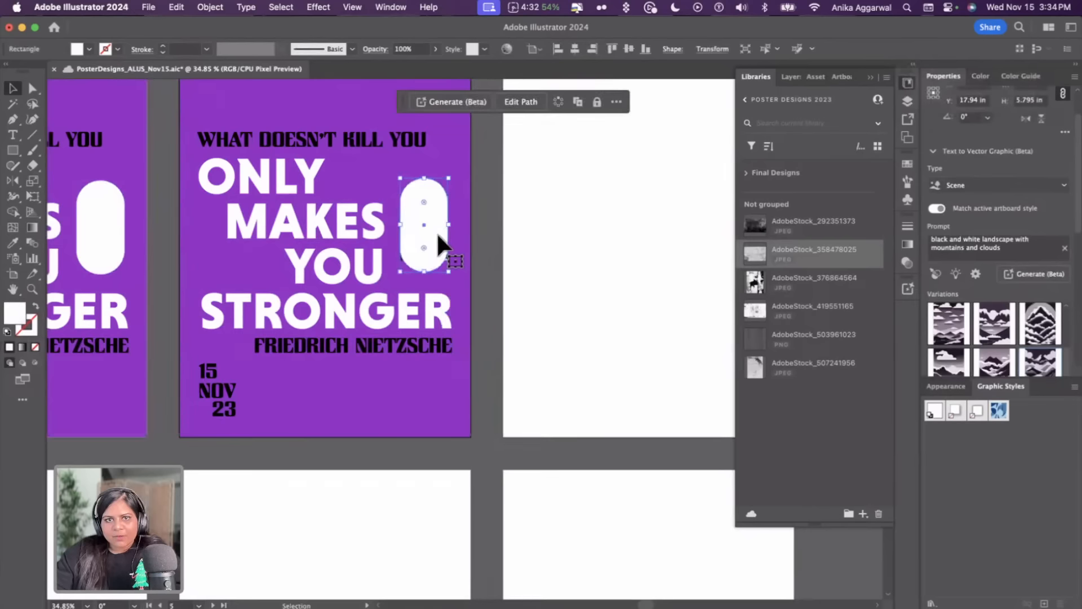
Move the pill off the landscape graphic and try stretching the graphic's top edge inside its group, undoing each attempt
{"action": "scroll", "coordinate": [434, 230], "scroll_direction": "up", "scroll_amount": 2}
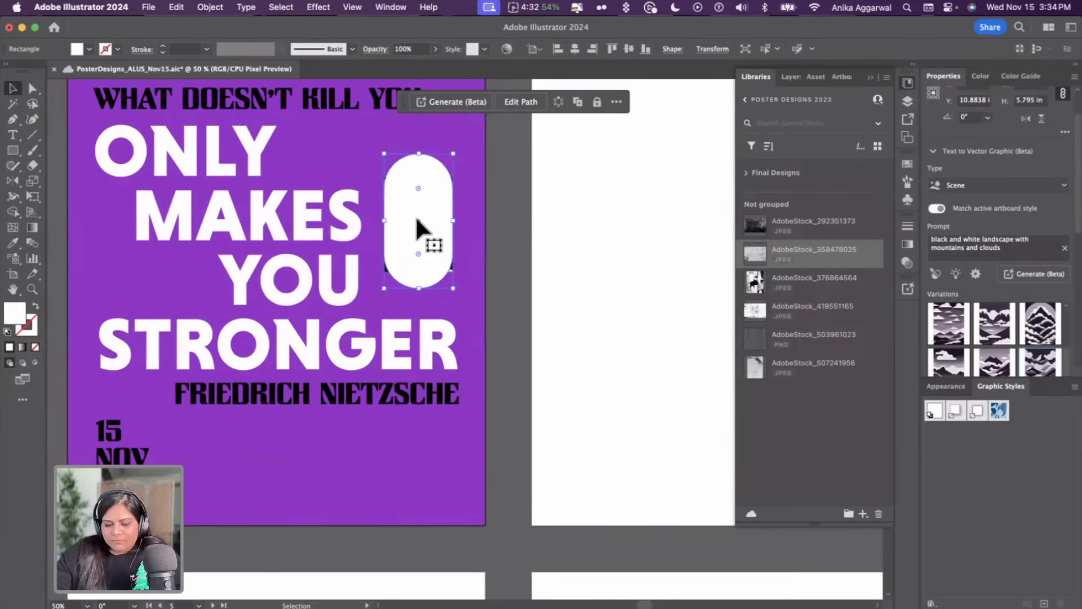
{"action": "left_click_drag", "start_coordinate": [414, 215], "coordinate": [510, 218]}
{"action": "left_click", "coordinate": [417, 231]}
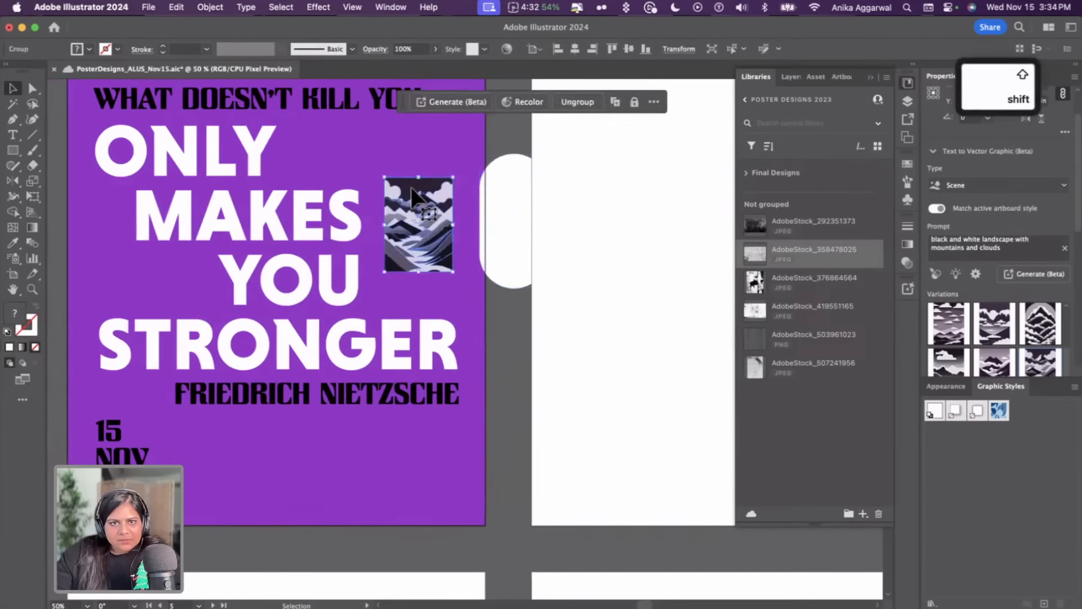
{"action": "double_click", "coordinate": [419, 186]}
{"action": "mouse_move", "coordinate": [419, 179]}
{"action": "left_mouse_down"}
{"action": "mouse_move", "coordinate": [420, 148]}
{"action": "mouse_move", "coordinate": [425, 159]}
{"action": "left_mouse_up"}
{"action": "key", "text": "super+z"}
{"action": "double_click", "coordinate": [415, 181]}
{"action": "left_click", "coordinate": [415, 182]}
{"action": "key", "text": "super+z"}
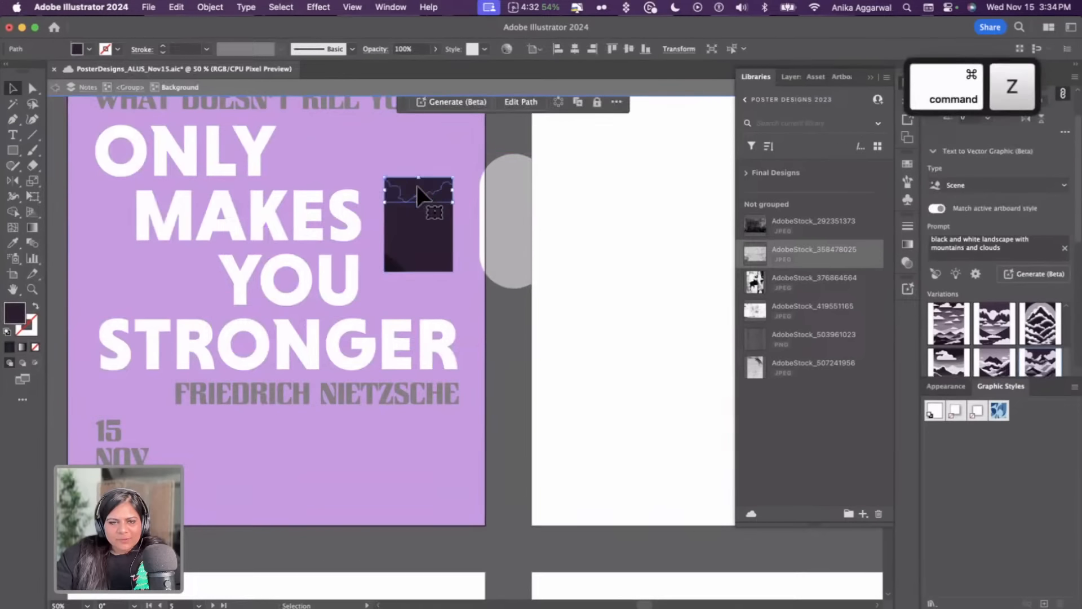
{"action": "key", "text": "Escape"}
{"action": "key", "text": "BackSpace"}
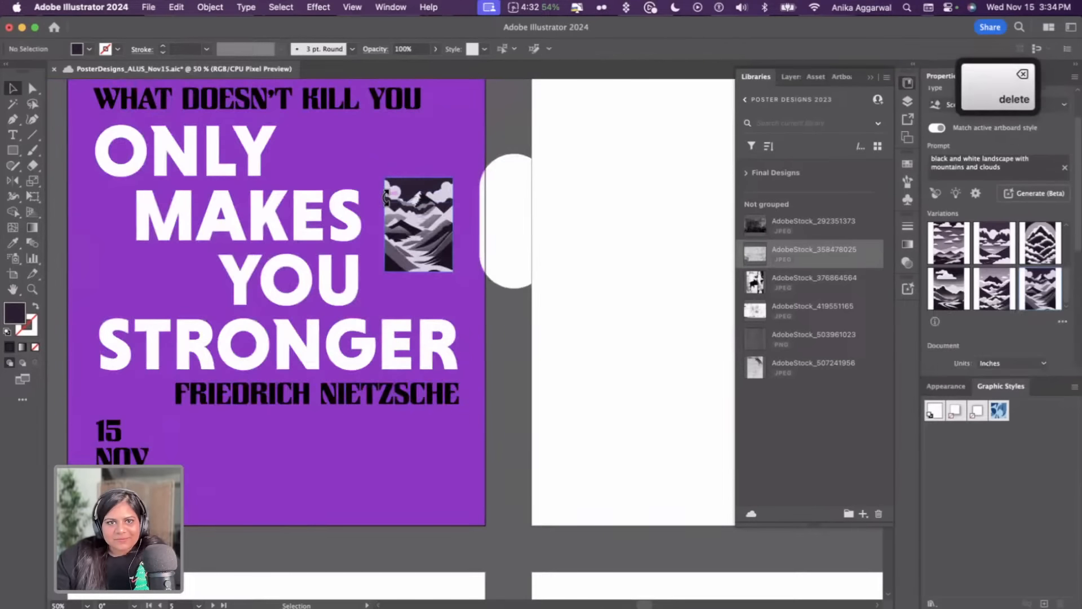
Extend the landscape graphic's top edge upward with the Direct Selection tool
{"action": "double_click", "coordinate": [416, 191]}
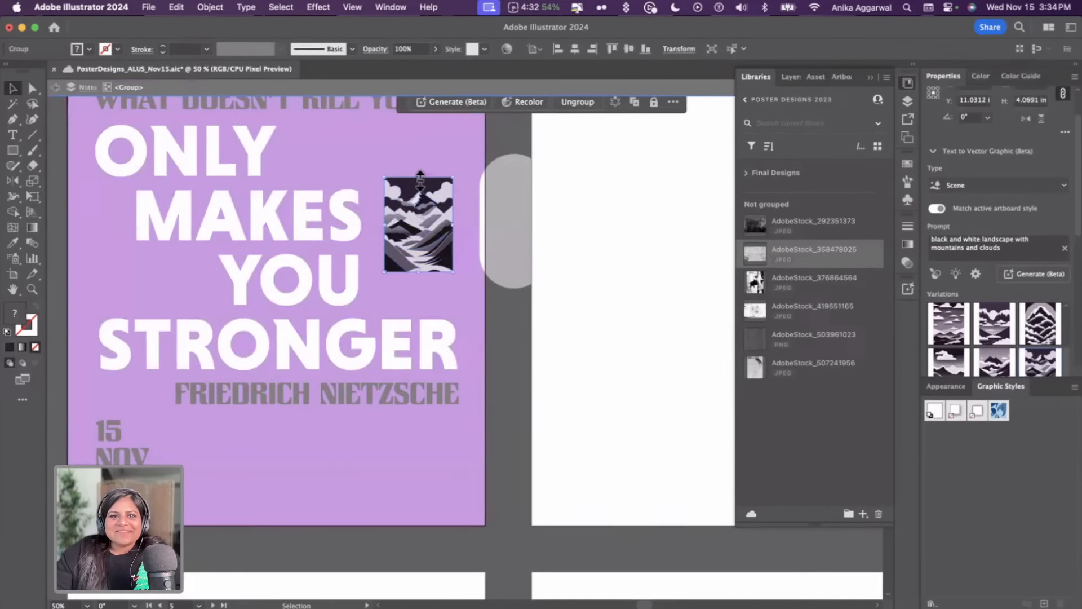
{"action": "left_click_drag", "start_coordinate": [419, 177], "coordinate": [421, 151]}
{"action": "key", "text": "super+z"}
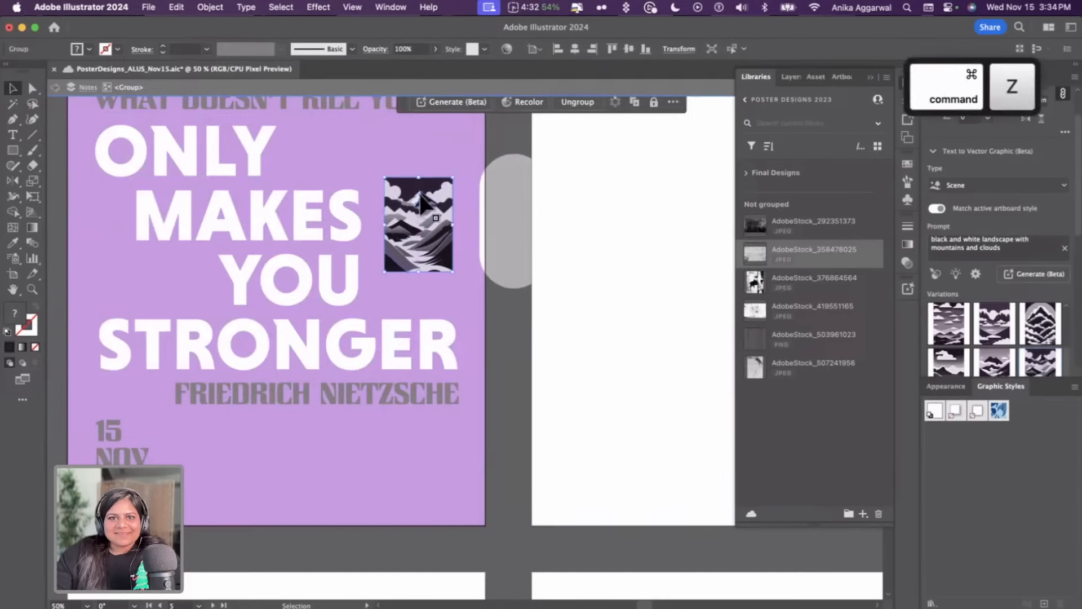
{"action": "key", "text": "a"}
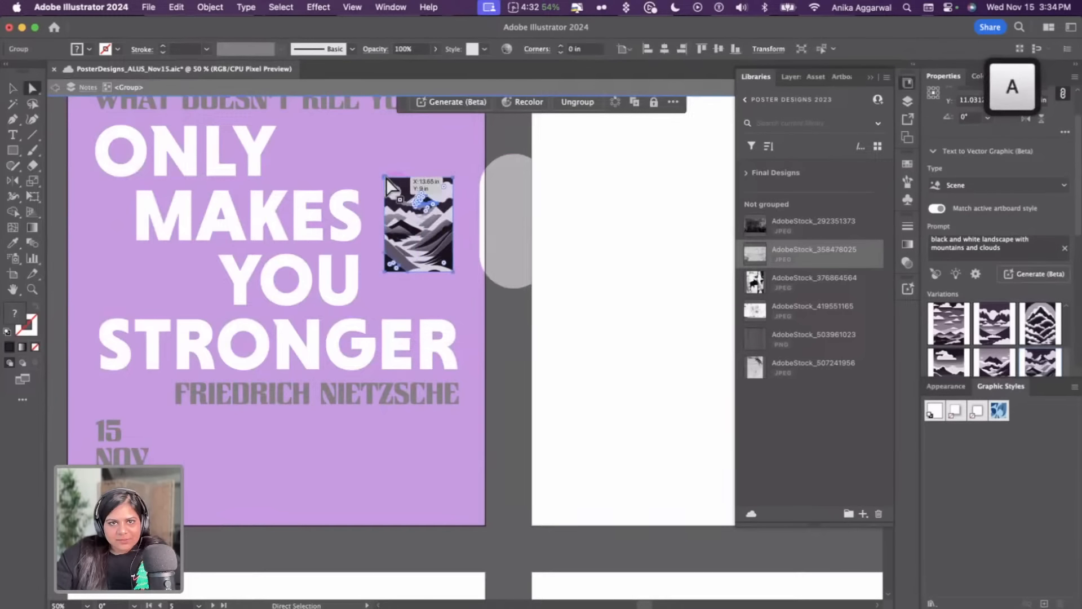
{"action": "left_click", "coordinate": [386, 178]}
{"action": "left_click_drag", "start_coordinate": [453, 178], "coordinate": [453, 149]}
{"action": "key", "text": "Escape"}
{"action": "key", "text": "v"}
Move the pill back over the landscape graphic and align it with the graphic's top edge
{"action": "left_click", "coordinate": [503, 227]}
{"action": "left_click_drag", "start_coordinate": [502, 227], "coordinate": [412, 216]}
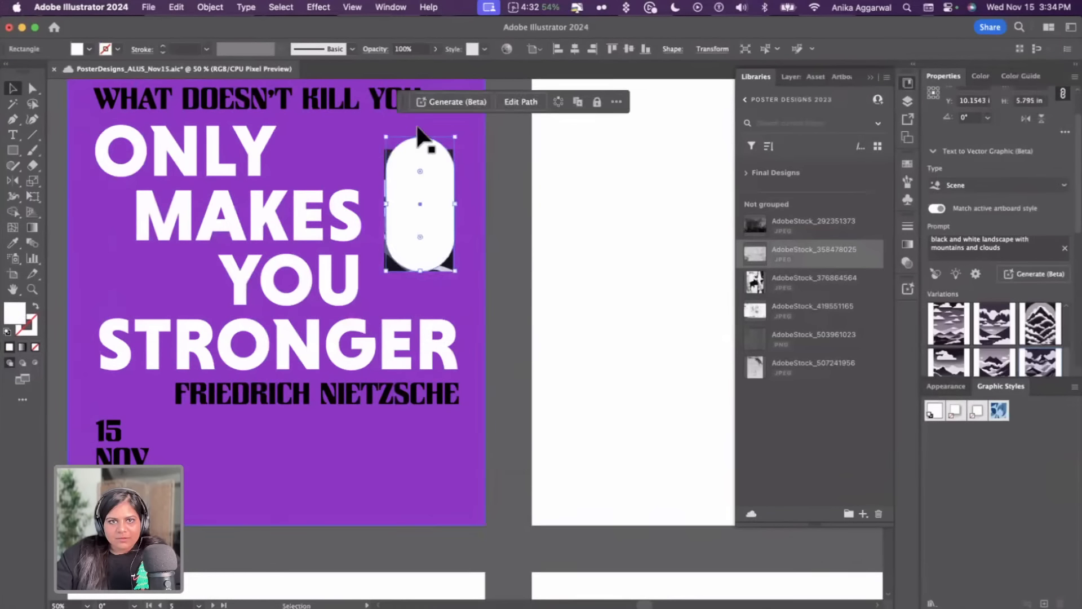
{"action": "left_click_drag", "start_coordinate": [423, 138], "coordinate": [425, 154]}
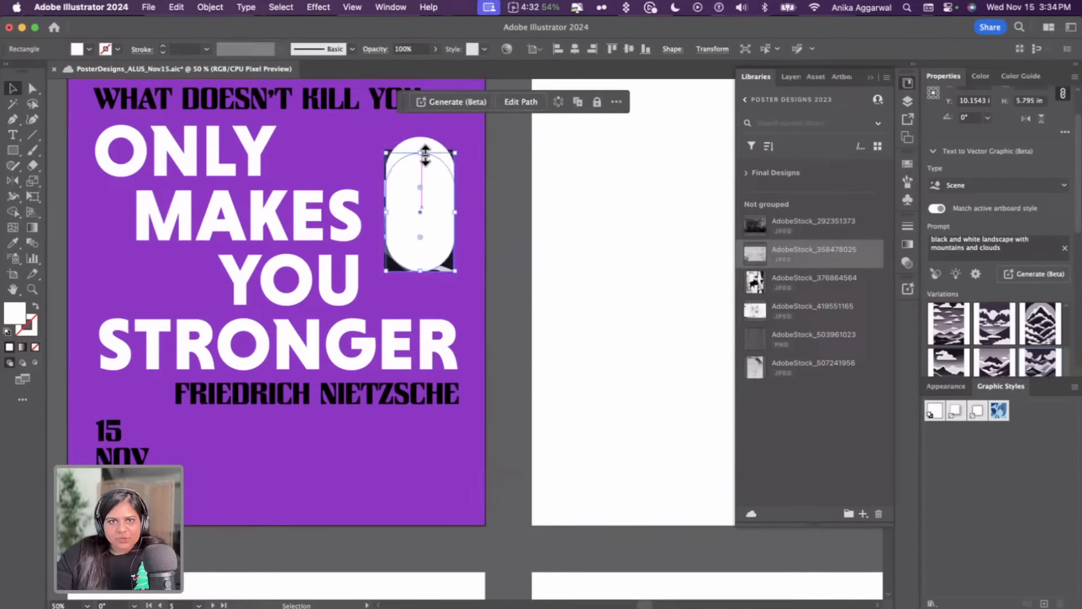
{"action": "left_click", "coordinate": [542, 180]}
{"action": "left_click_drag", "start_coordinate": [432, 211], "coordinate": [432, 206]}
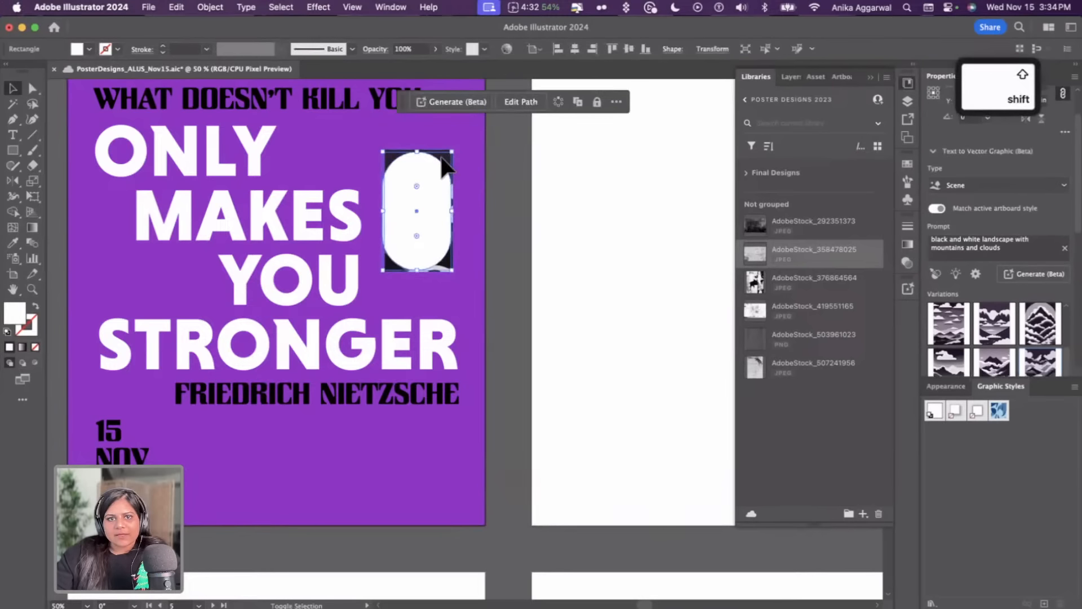
Select the pill together with the landscape graphic and make a clipping mask
{"action": "left_click", "coordinate": [444, 160], "text": "shift"}
{"action": "key", "text": "super+7"}
{"action": "left_click", "coordinate": [531, 221]}
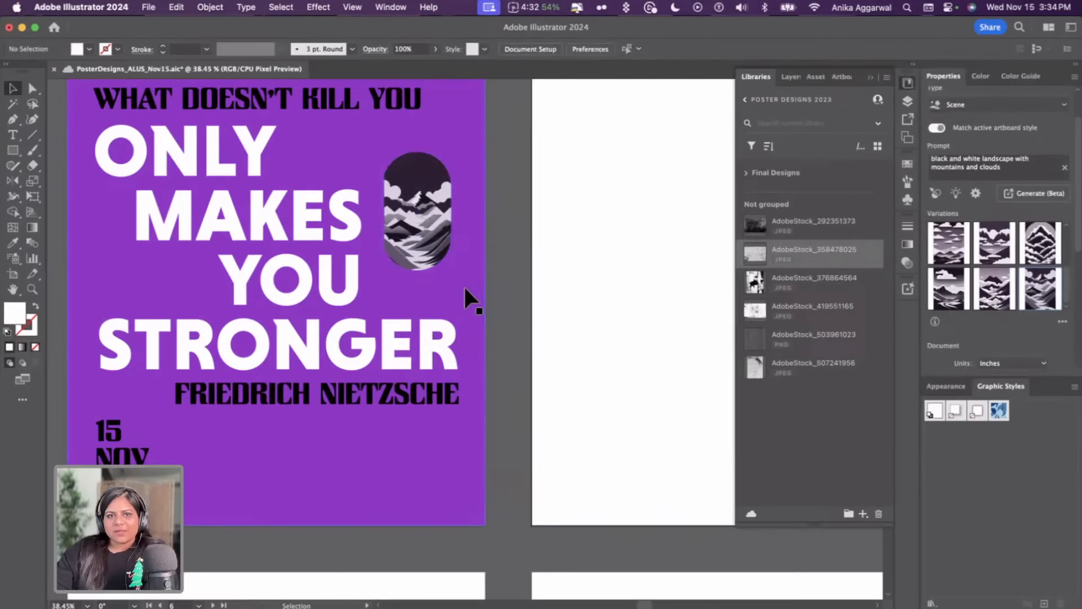
Set the clipped landscape graphic's blend mode to Multiply
{"action": "scroll", "coordinate": [465, 286], "scroll_direction": "down", "scroll_amount": 3}
{"action": "left_click", "coordinate": [467, 259]}
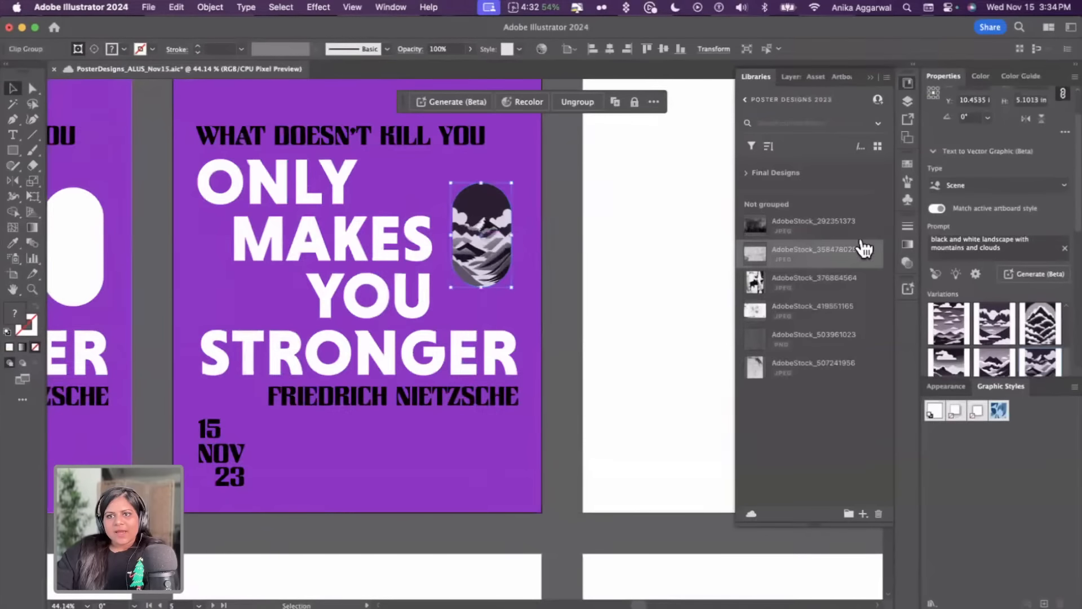
{"action": "left_click", "coordinate": [942, 154]}
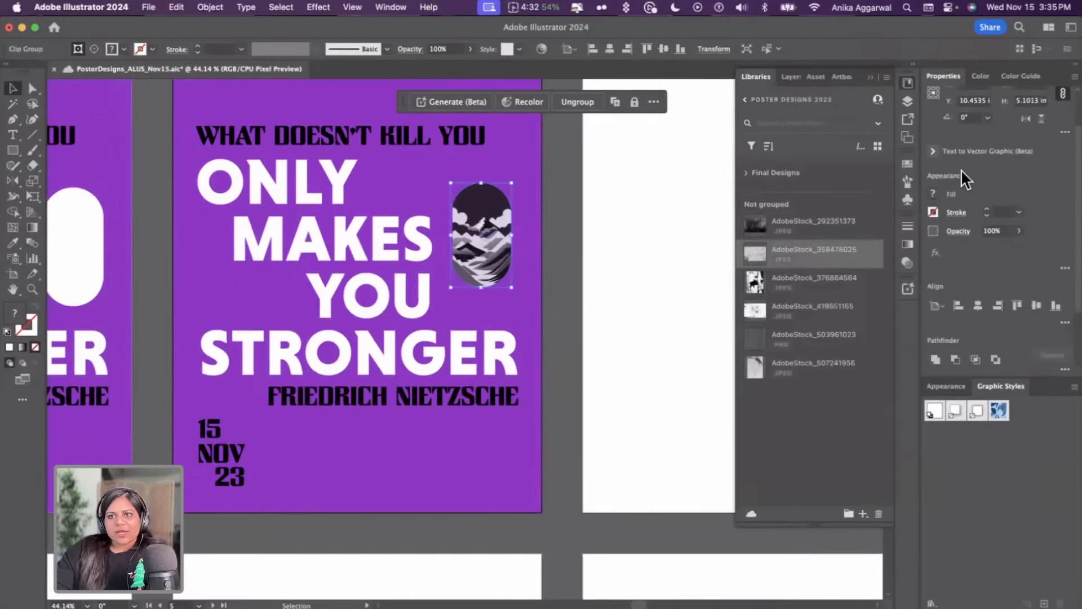
{"action": "left_click", "coordinate": [959, 233]}
{"action": "left_click", "coordinate": [875, 254]}
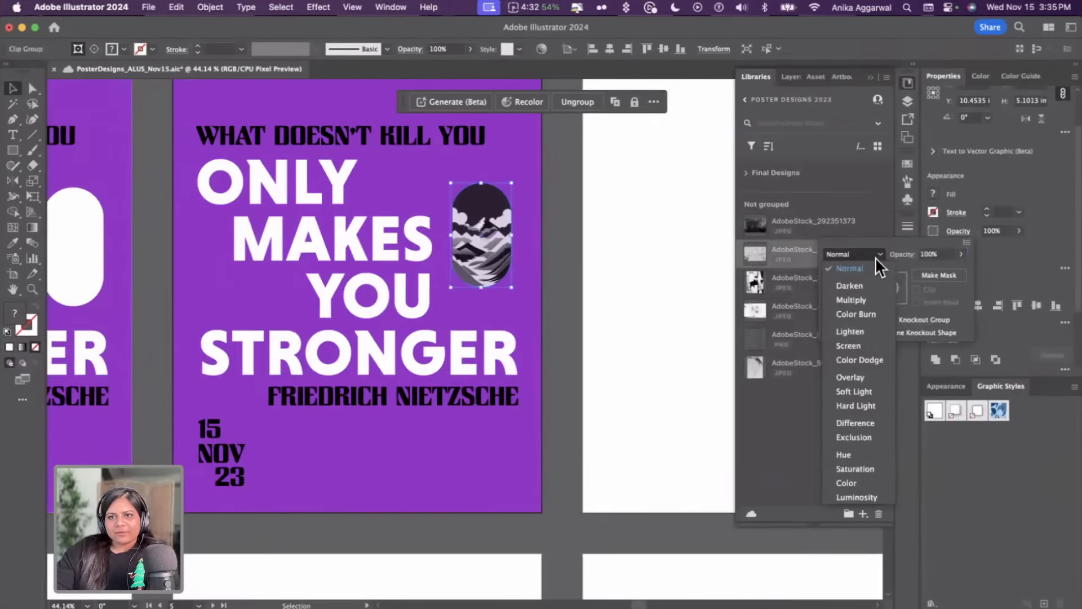
{"action": "left_click", "coordinate": [851, 309]}
{"action": "left_click", "coordinate": [556, 224]}
{"action": "left_click", "coordinate": [556, 224]}
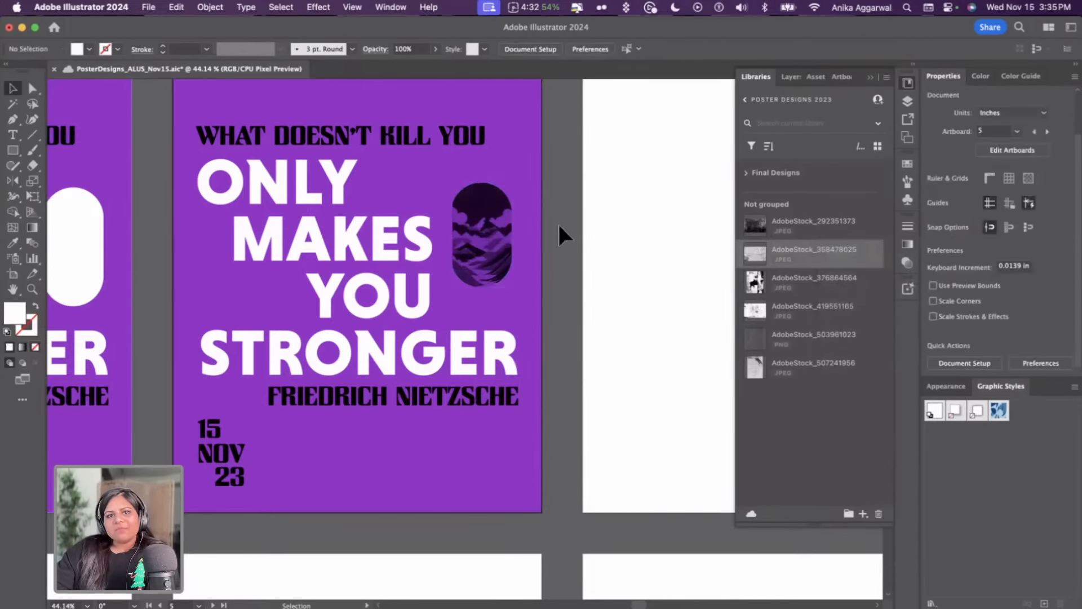
Try the Difference and then Exclusion blend modes on the clipped landscape graphic
{"action": "left_click", "coordinate": [481, 231]}
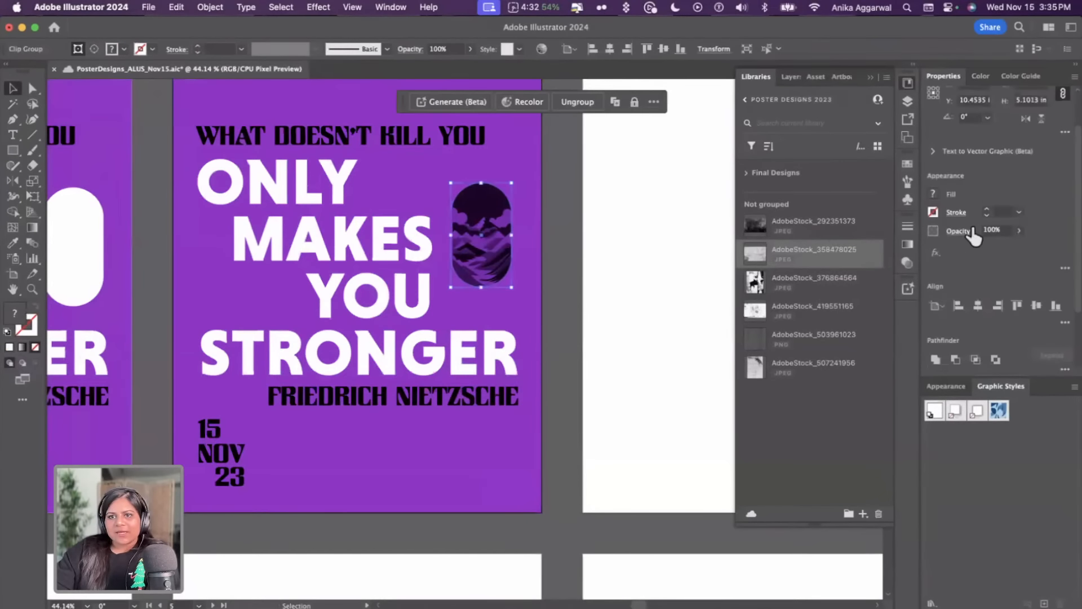
{"action": "left_click", "coordinate": [958, 230]}
{"action": "left_click", "coordinate": [861, 259]}
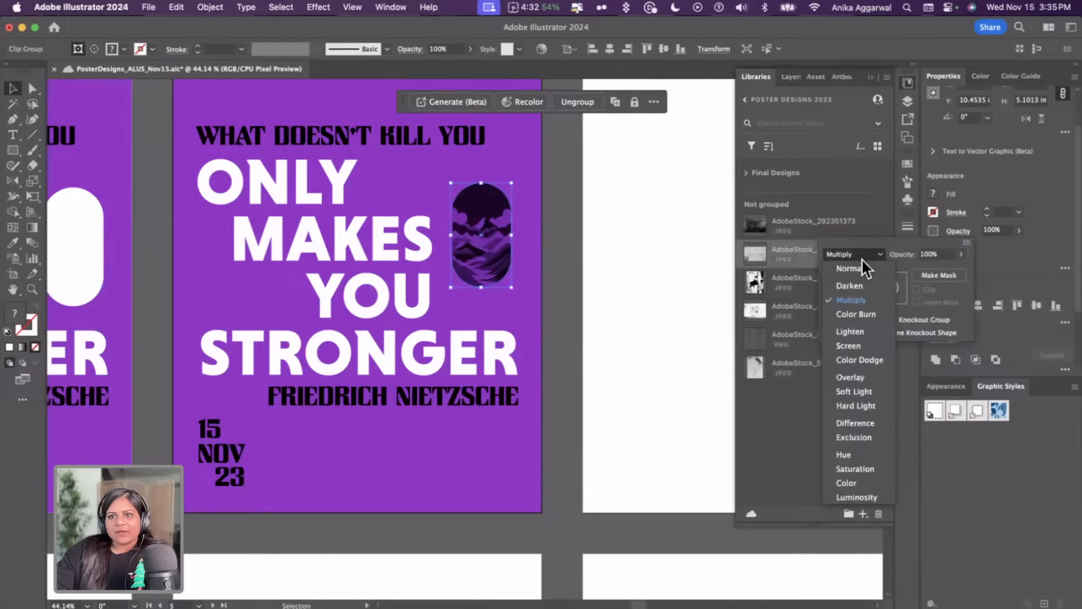
{"action": "left_click", "coordinate": [867, 426]}
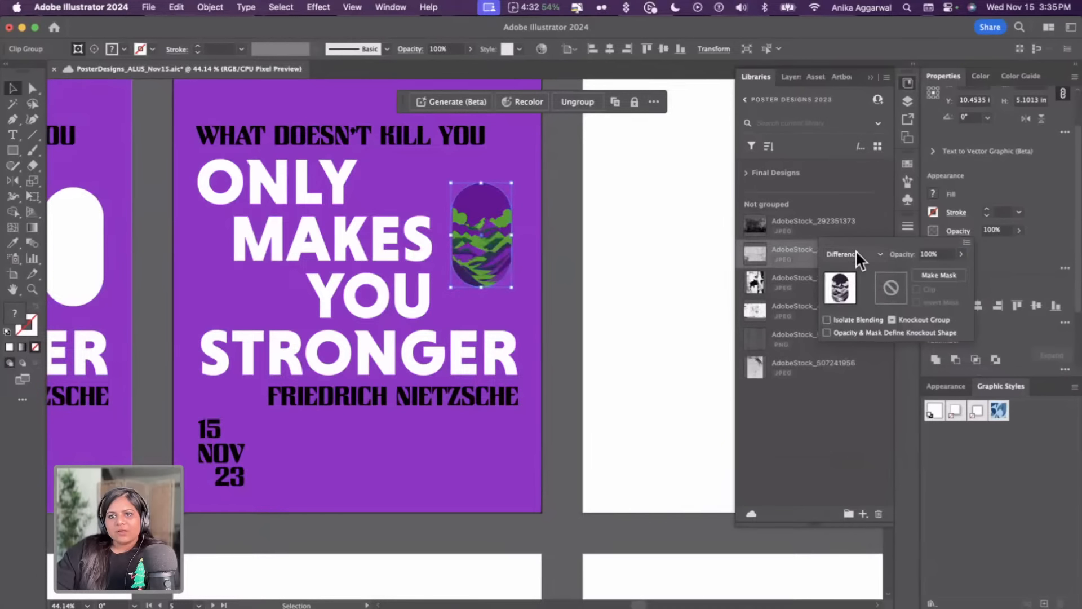
{"action": "left_click", "coordinate": [854, 253]}
{"action": "left_click", "coordinate": [854, 434]}
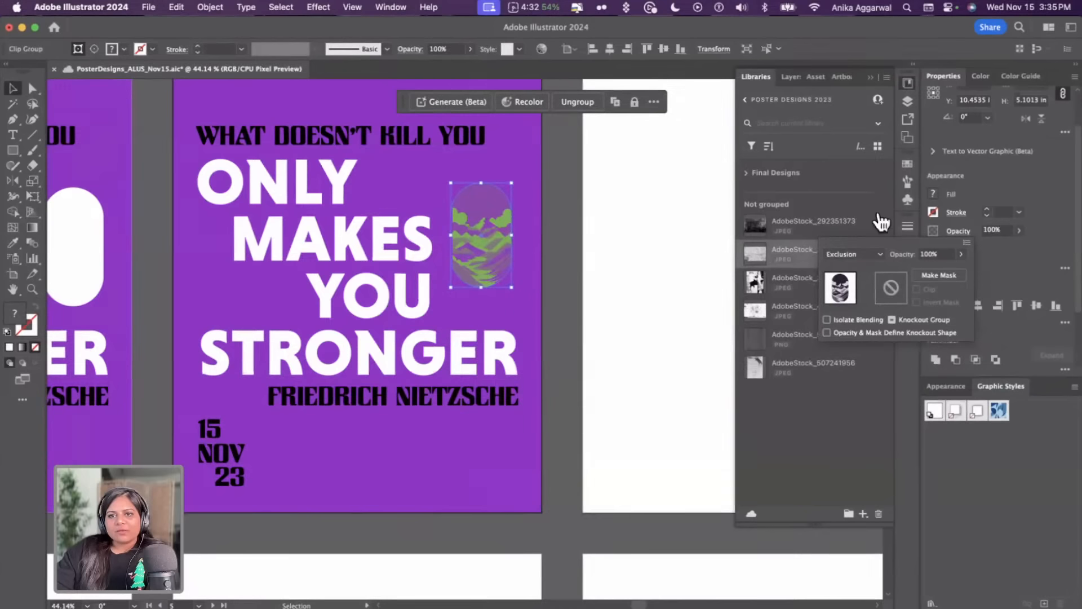
Set the clipped landscape graphic's blend mode to Overlay
{"action": "left_click", "coordinate": [877, 253]}
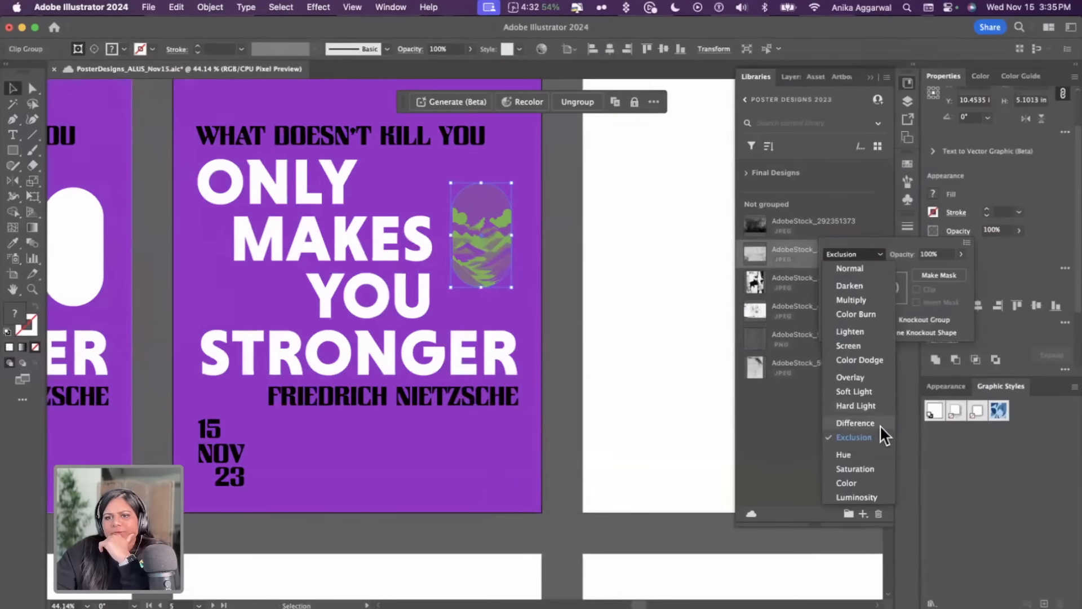
{"action": "left_click", "coordinate": [875, 378]}
{"action": "left_click", "coordinate": [544, 228]}
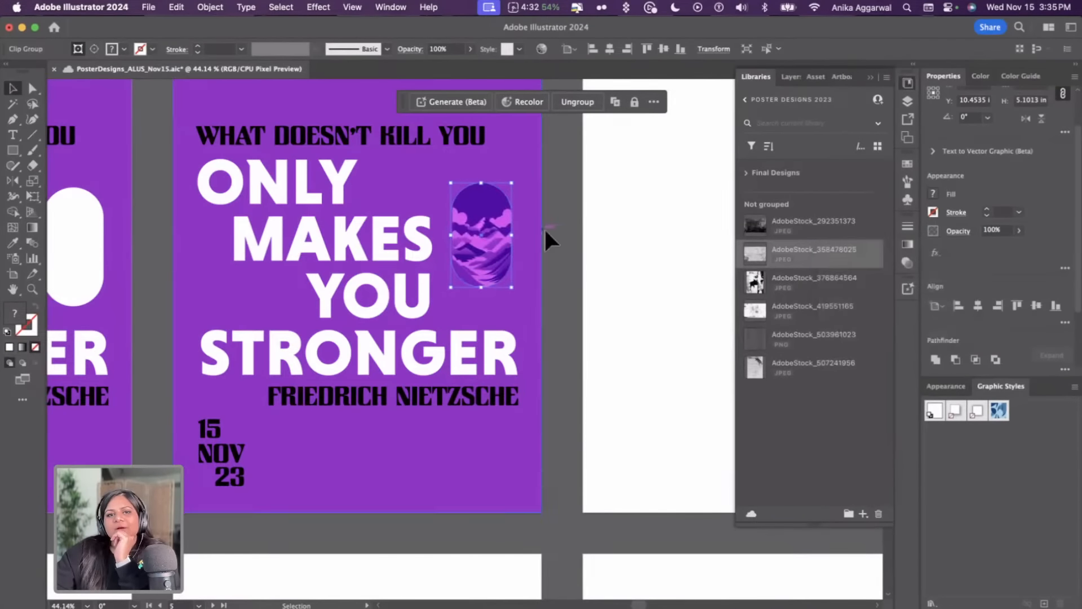
Duplicate the second poster's contents onto the empty third artboard beside it
{"action": "left_click", "coordinate": [548, 229]}
{"action": "left_click", "coordinate": [503, 248]}
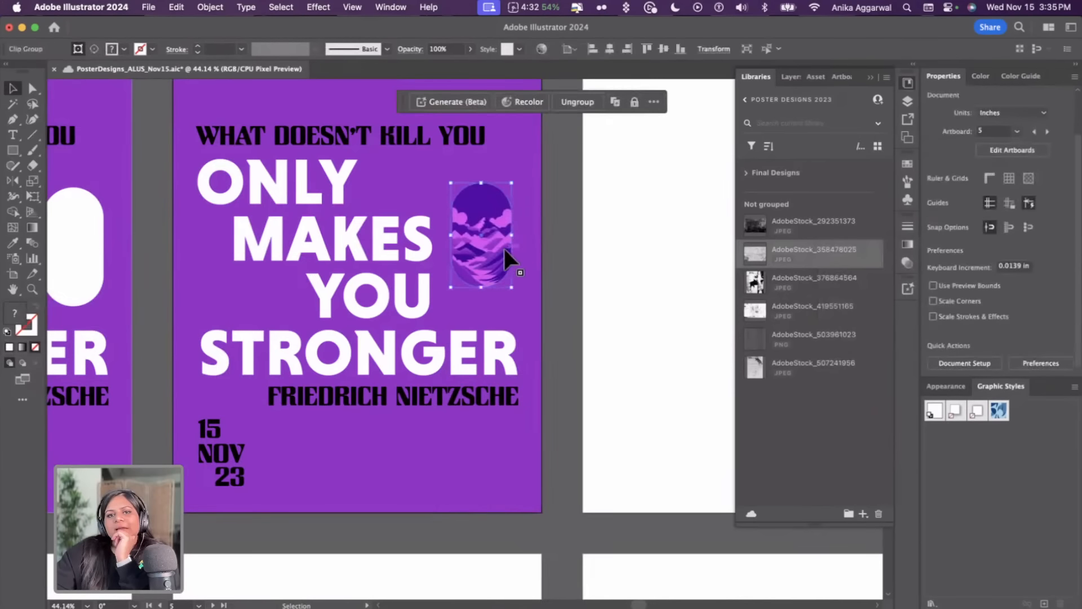
{"action": "left_click", "coordinate": [535, 250]}
{"action": "scroll", "coordinate": [543, 253], "scroll_direction": "down", "scroll_amount": 3}
{"action": "left_click", "coordinate": [560, 242]}
{"action": "scroll", "coordinate": [539, 218], "scroll_direction": "right", "scroll_amount": 2}
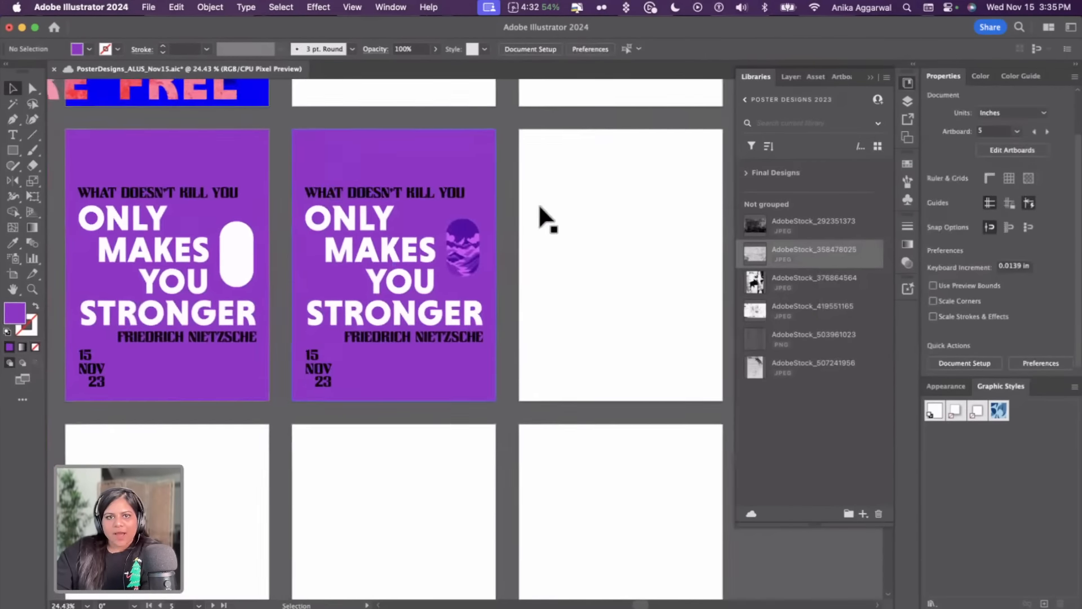
{"action": "left_click_drag", "start_coordinate": [462, 413], "coordinate": [315, 195]}
{"action": "left_click_drag", "start_coordinate": [362, 355], "coordinate": [592, 273]}
{"action": "left_click", "coordinate": [626, 440]}
Set the third poster's clipped landscape graphic blend mode to Multiply
{"action": "left_click", "coordinate": [674, 256]}
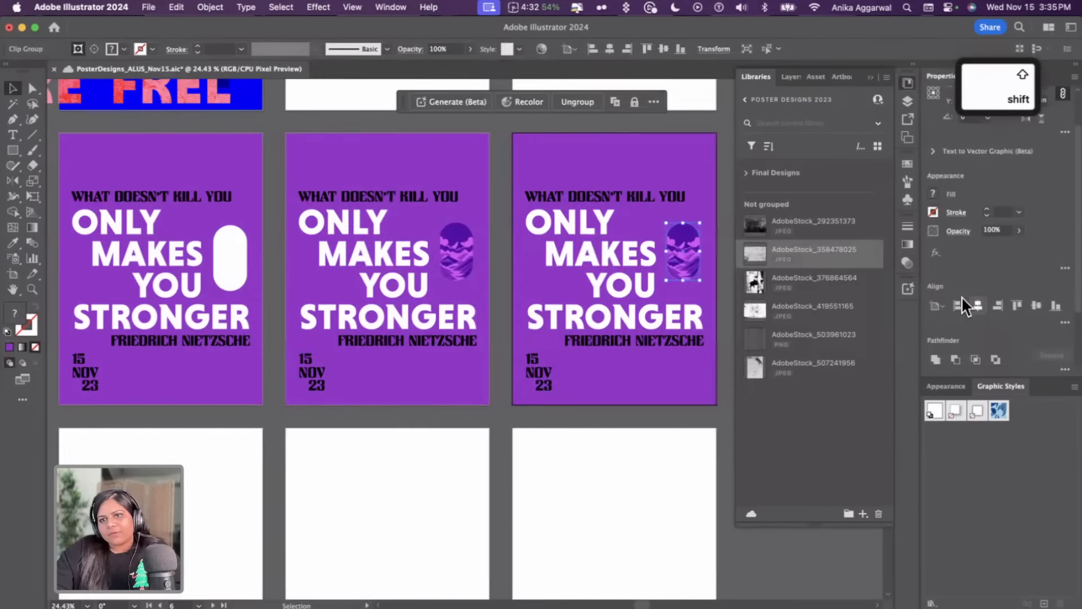
{"action": "left_click", "coordinate": [961, 228]}
{"action": "left_click", "coordinate": [853, 254]}
{"action": "left_click", "coordinate": [861, 298]}
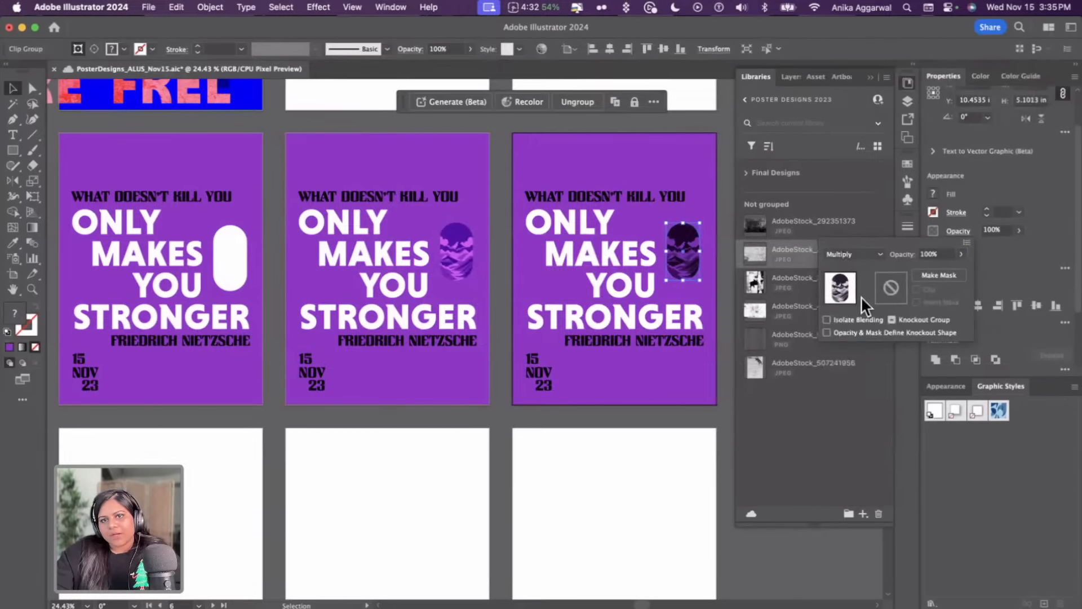
{"action": "left_click", "coordinate": [567, 473]}
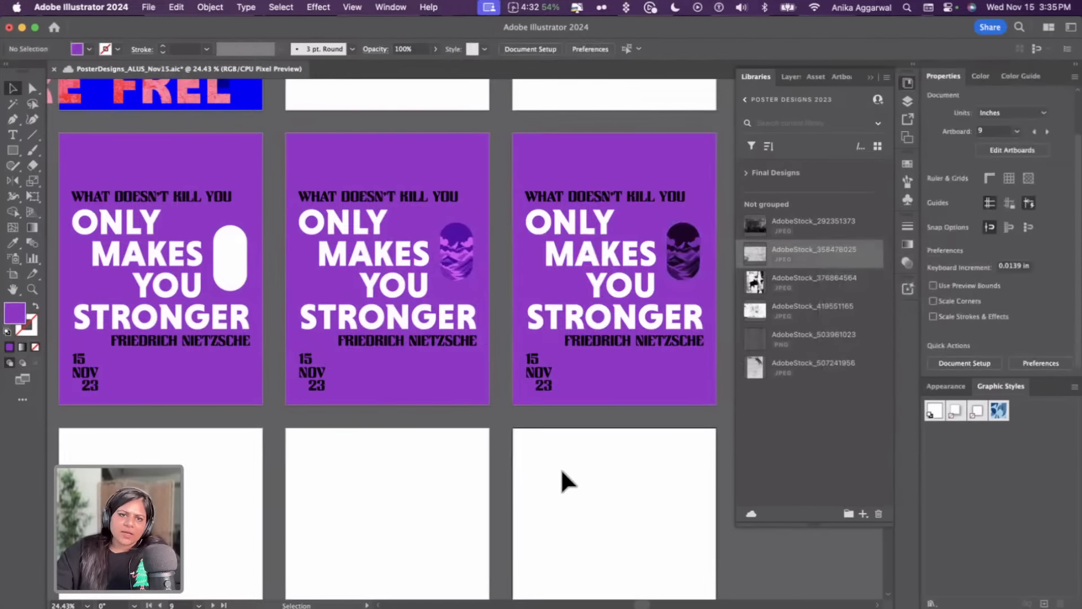
{"action": "left_click", "coordinate": [440, 263]}
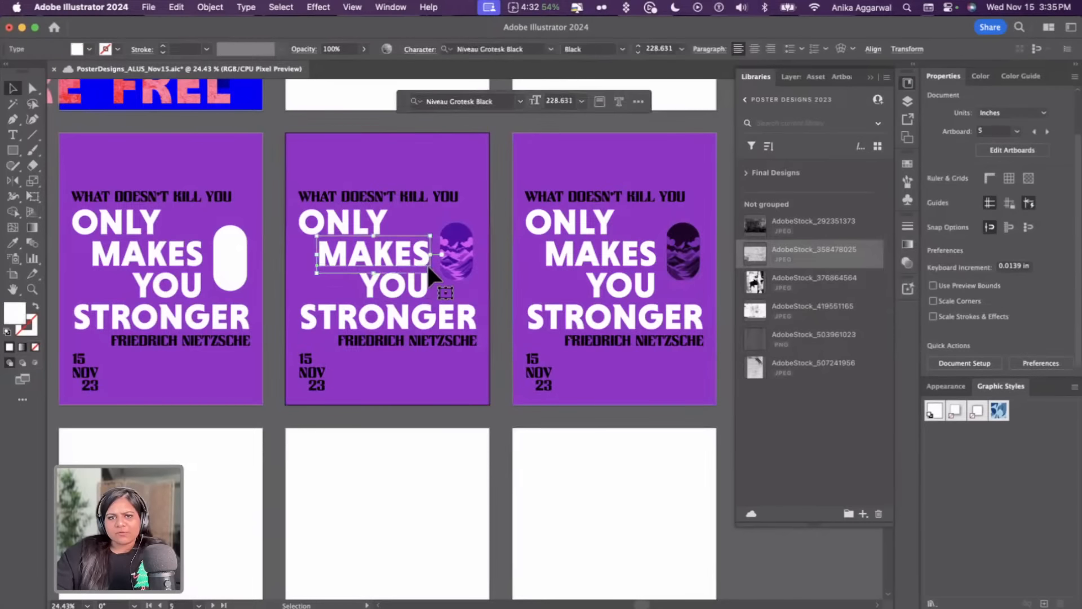
{"action": "left_click", "coordinate": [687, 248]}
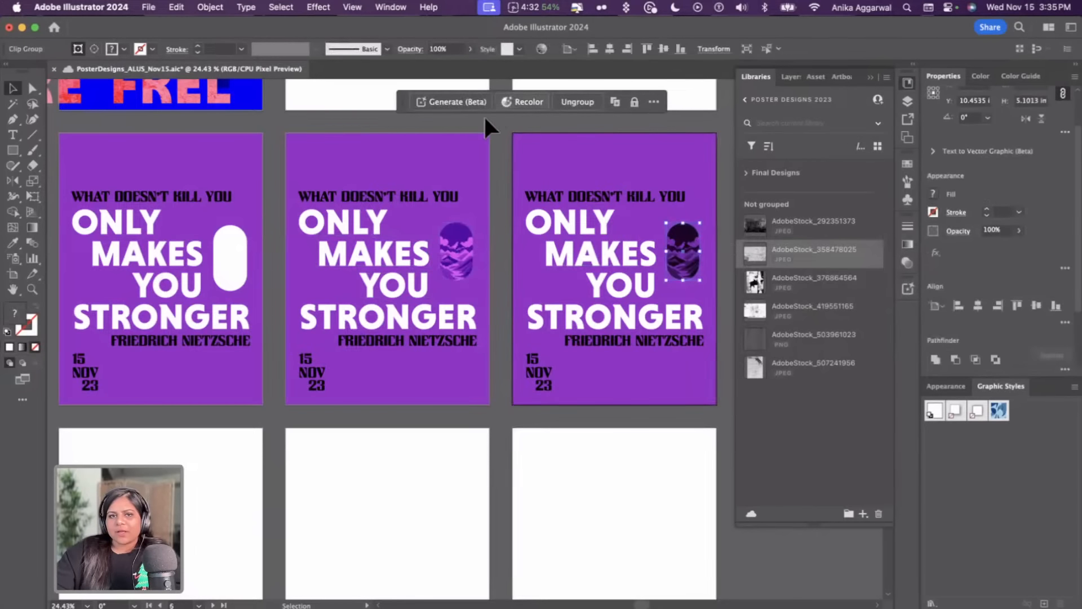
{"action": "left_click", "coordinate": [464, 145]}
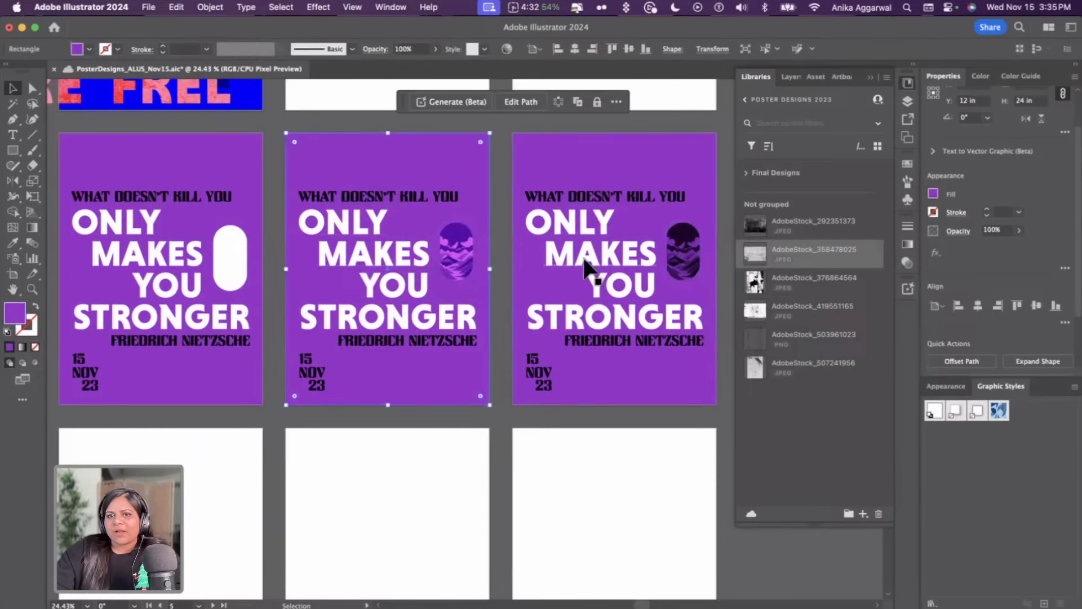
{"action": "left_click", "coordinate": [545, 124]}
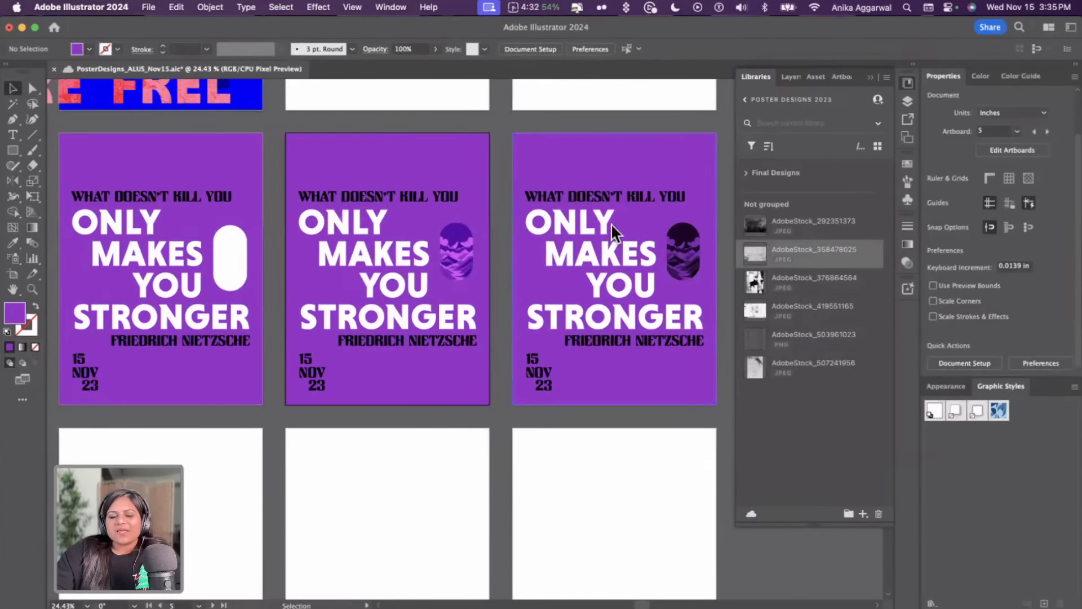
{"action": "left_click", "coordinate": [307, 371]}
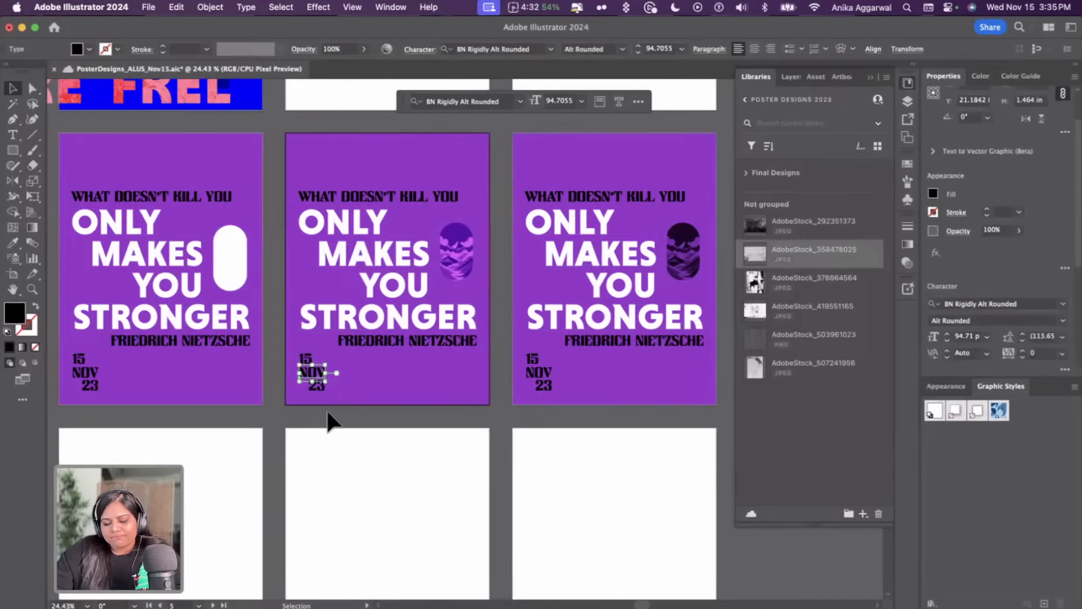
{"action": "left_click", "coordinate": [360, 488]}
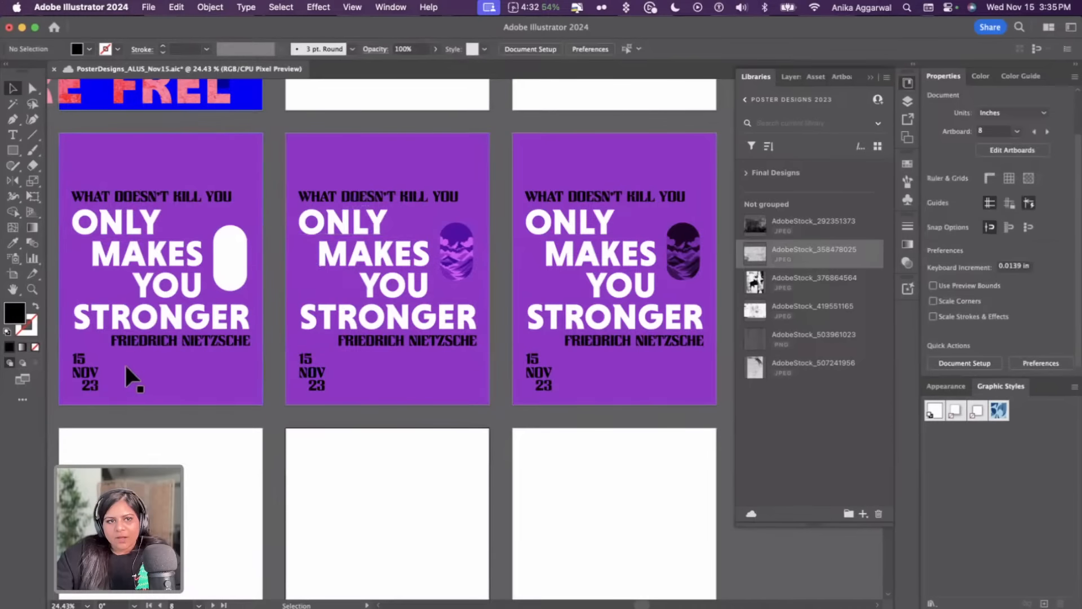
Copy the Adobe Clean Bold Condensed font sample text from the notes area
{"action": "scroll", "coordinate": [195, 364], "scroll_direction": "left", "scroll_amount": 10}
{"action": "scroll", "coordinate": [194, 364], "scroll_direction": "up", "scroll_amount": 5}
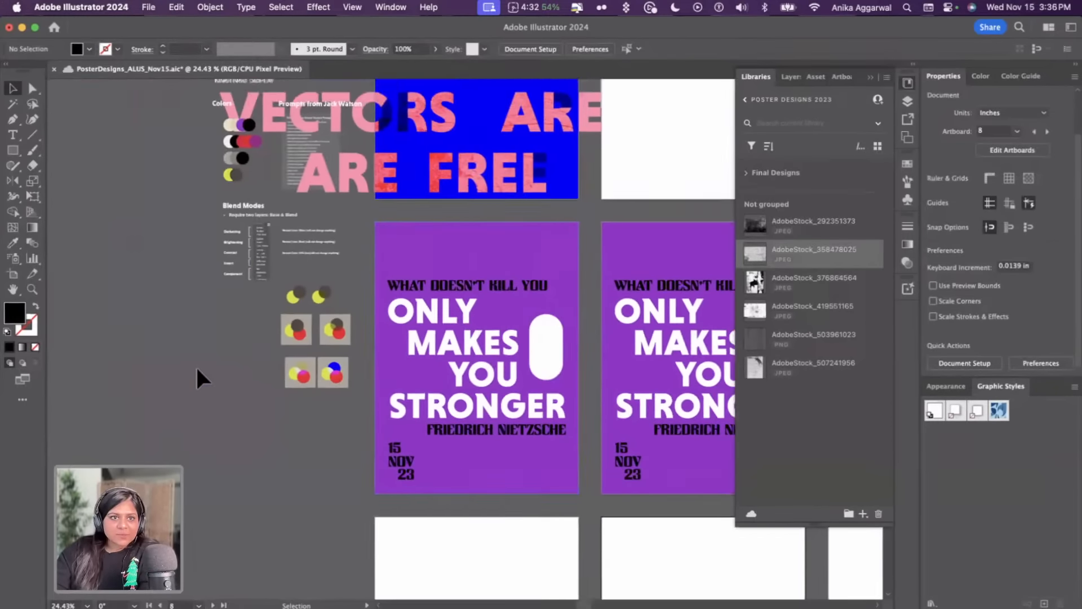
{"action": "scroll", "coordinate": [213, 193], "scroll_direction": "up", "scroll_amount": 10}
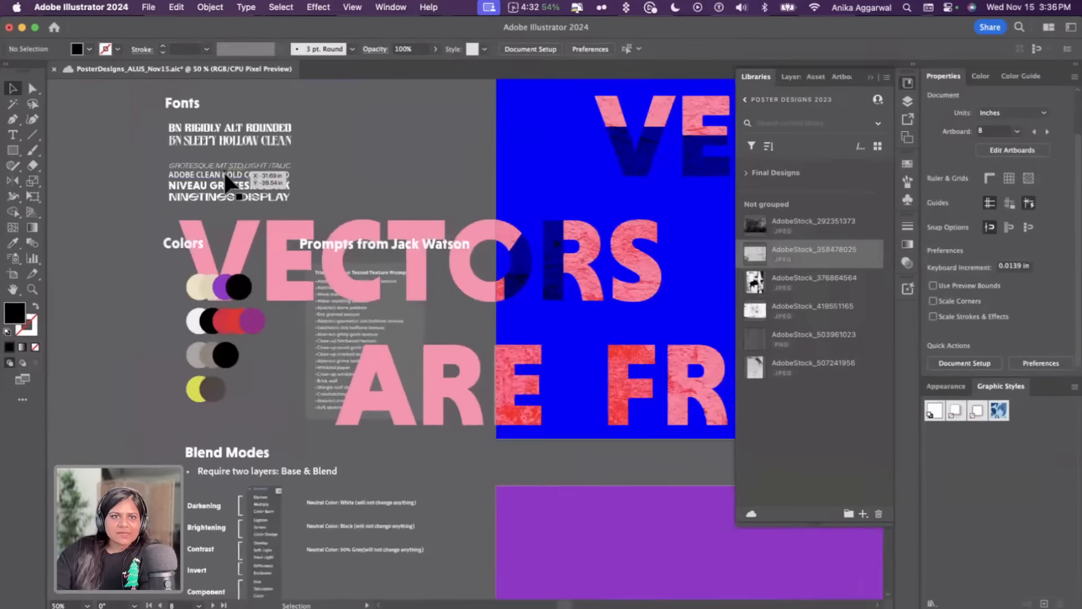
{"action": "left_click", "coordinate": [224, 186]}
{"action": "key", "text": "super+c"}
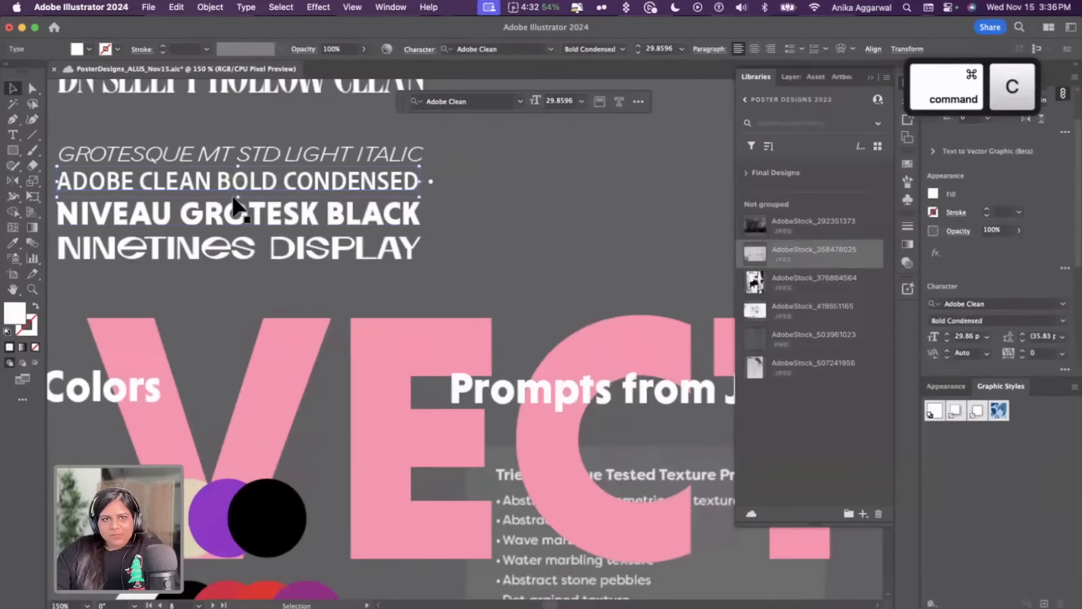
Paste the copied sample text and place it near the top of the second purple poster
{"action": "scroll", "coordinate": [277, 293], "scroll_direction": "down", "scroll_amount": 10}
{"action": "scroll", "coordinate": [278, 297], "scroll_direction": "down", "scroll_amount": 10}
{"action": "scroll", "coordinate": [278, 296], "scroll_direction": "right", "scroll_amount": 8}
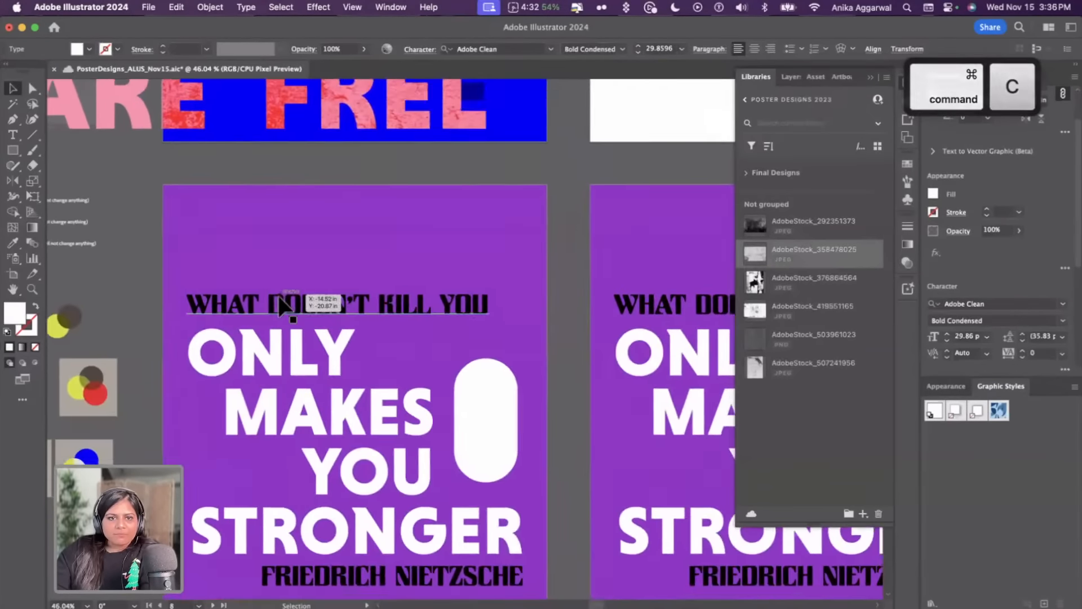
{"action": "scroll", "coordinate": [277, 304], "scroll_direction": "down", "scroll_amount": 2}
{"action": "scroll", "coordinate": [285, 304], "scroll_direction": "up", "scroll_amount": 3}
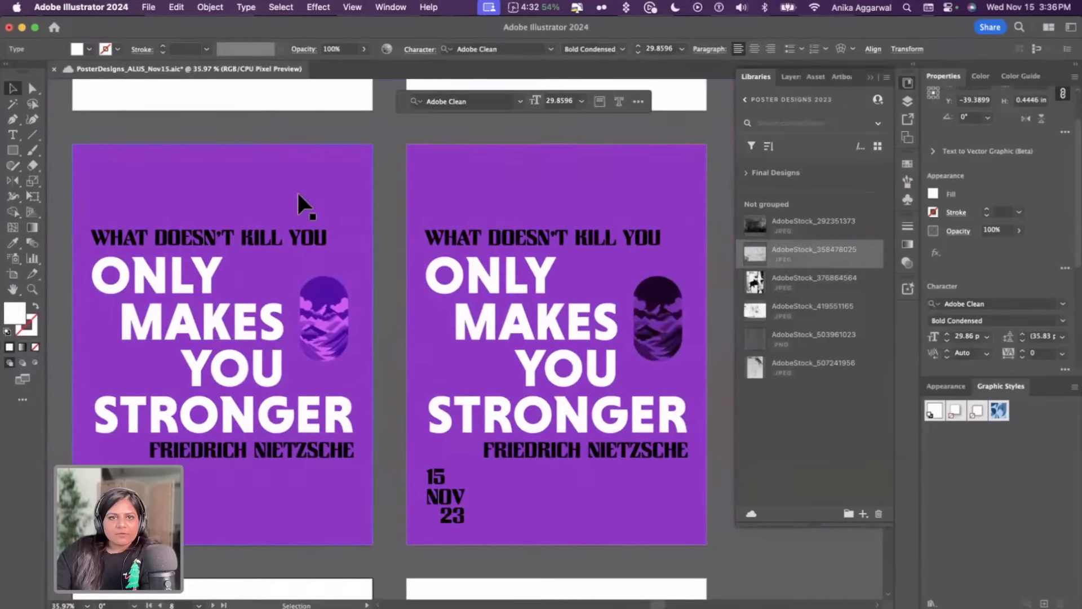
{"action": "key", "text": "super+v"}
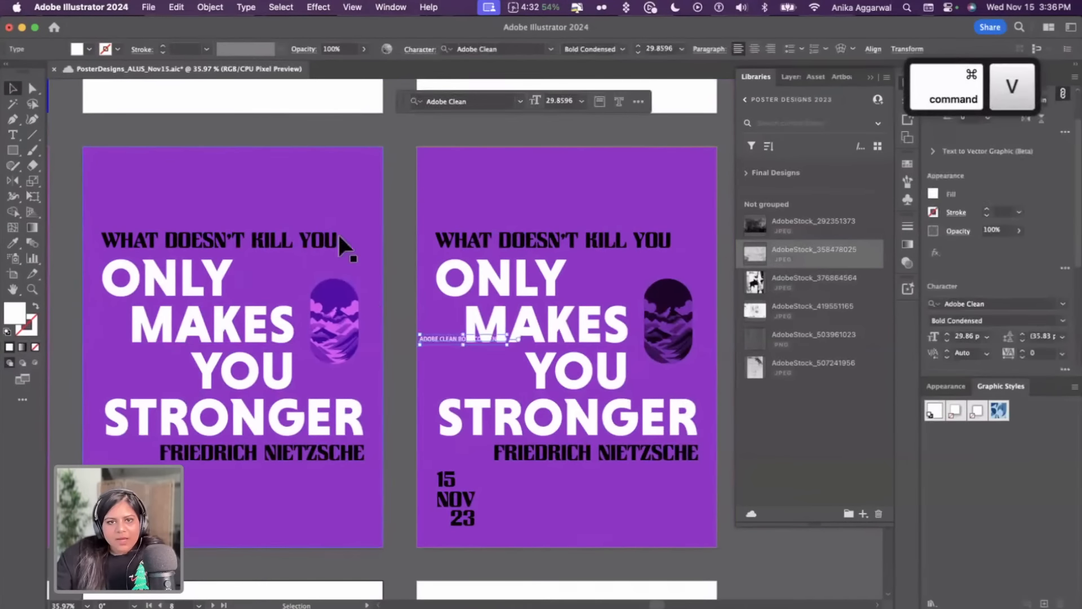
{"action": "left_click_drag", "start_coordinate": [434, 332], "coordinate": [265, 171]}
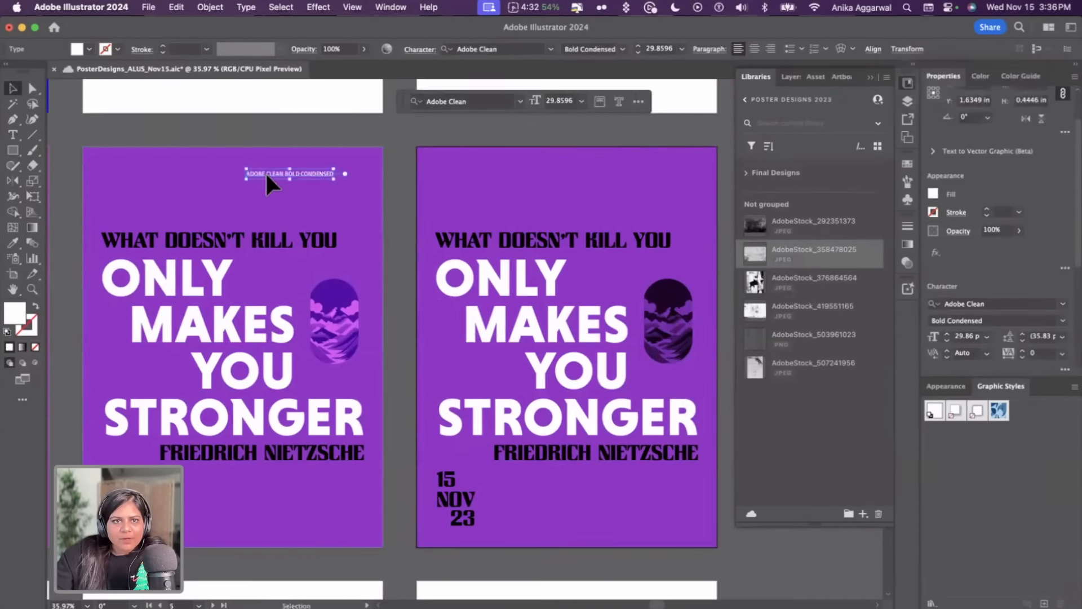
Replace the pasted text with "TYPOGRAPHIC POSTER" and nudge it into place at the poster's top
{"action": "double_click", "coordinate": [269, 173]}
{"action": "key", "text": "BackSpace"}
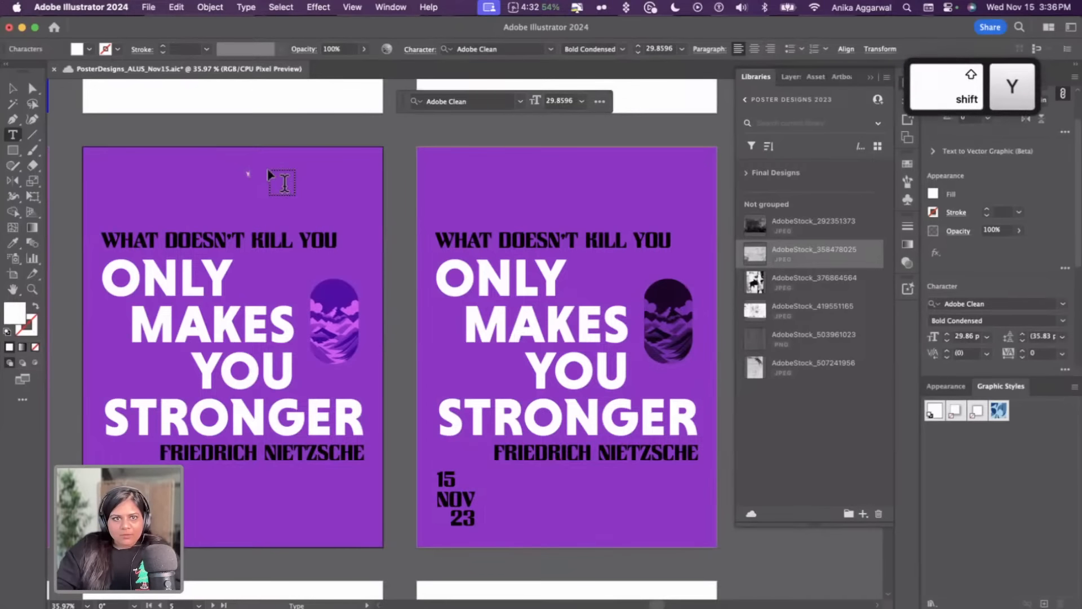
{"action": "type", "text": "TYPOGRAPHIC "}
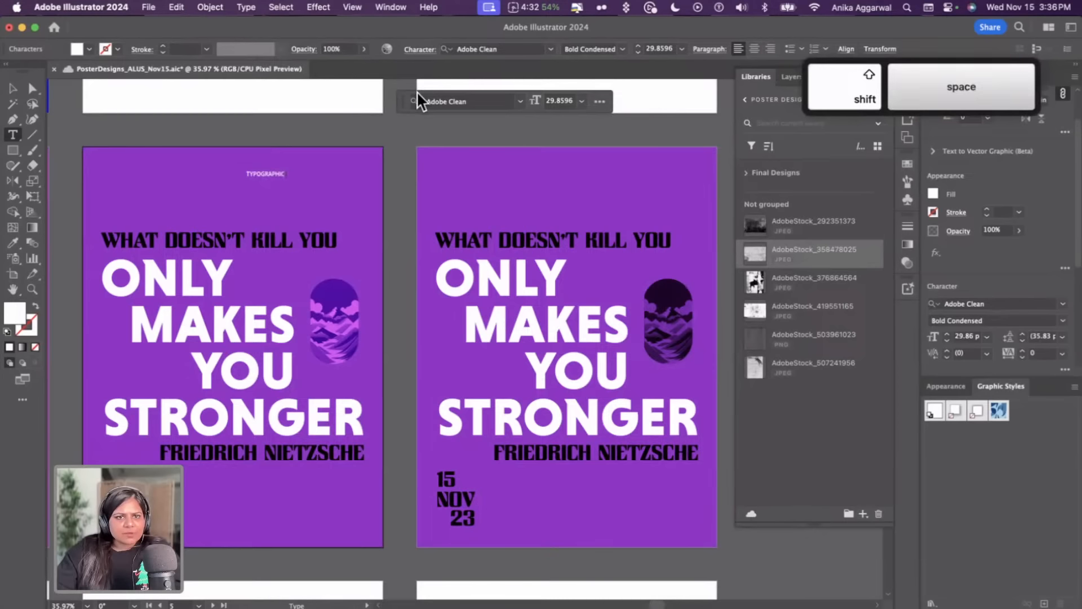
{"action": "type", "text": "POSTER"}
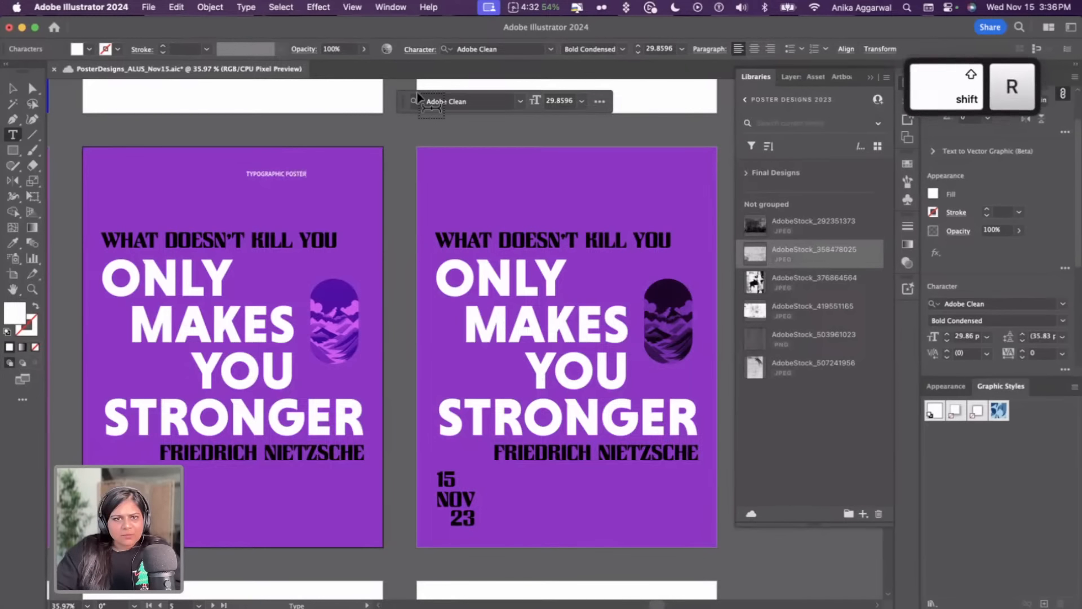
{"action": "key", "text": "Escape"}
{"action": "left_click_drag", "start_coordinate": [285, 169], "coordinate": [241, 165]}
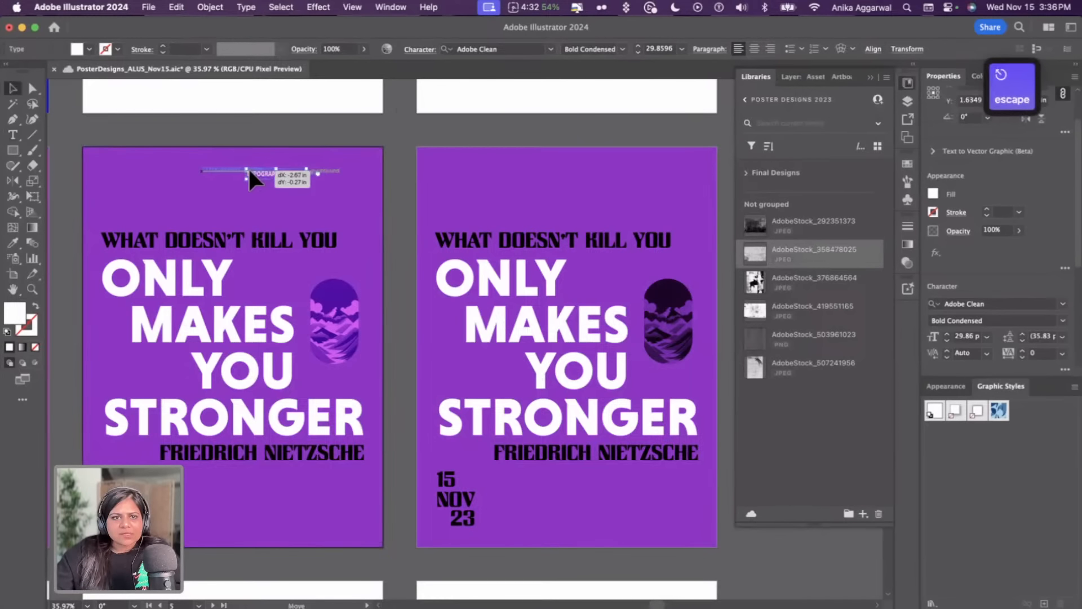
Center the TYPOGRAPHIC POSTER label on the second poster and duplicate it to the same spot on the third poster
{"action": "scroll", "coordinate": [977, 338], "scroll_direction": "down", "scroll_amount": 3}
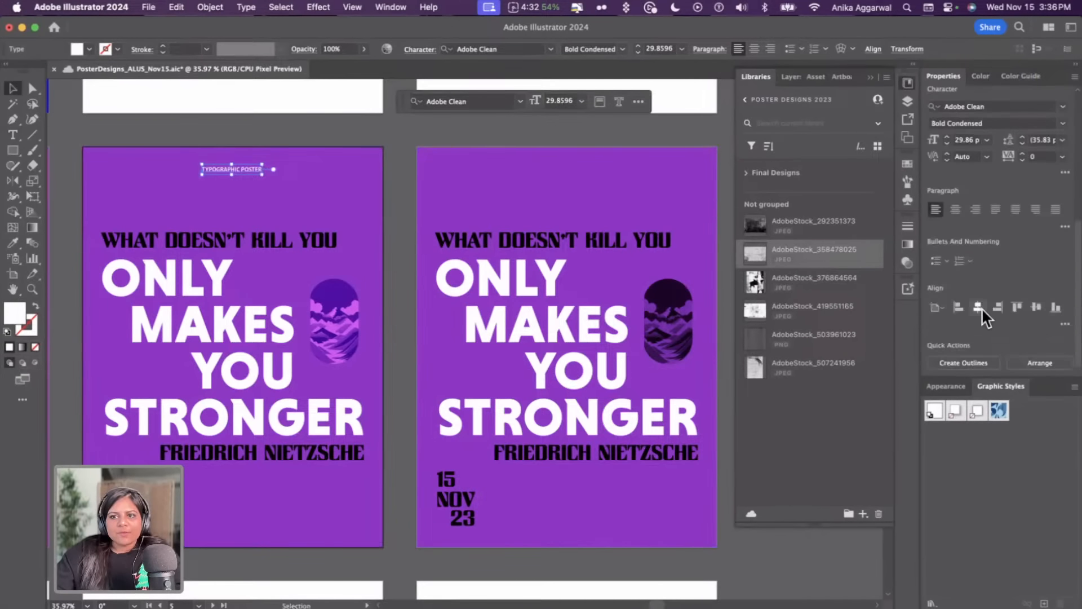
{"action": "left_click", "coordinate": [218, 123]}
{"action": "left_click_drag", "start_coordinate": [233, 171], "coordinate": [562, 165]}
{"action": "left_click", "coordinate": [606, 182]}
{"action": "left_click", "coordinate": [587, 168]}
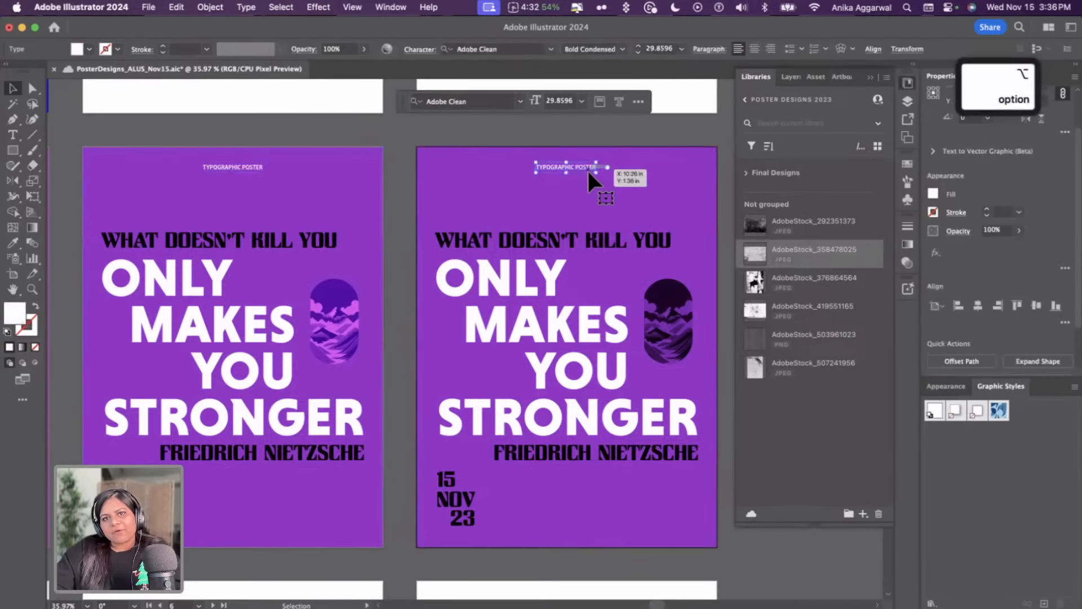
{"action": "scroll", "coordinate": [988, 265], "scroll_direction": "down", "scroll_amount": 3}
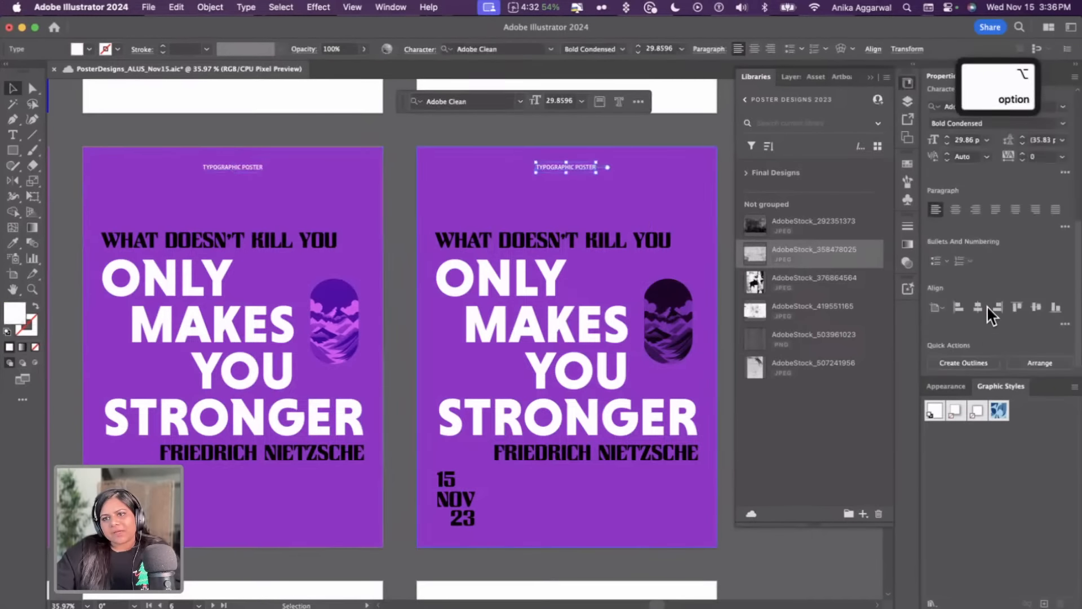
{"action": "left_click", "coordinate": [475, 133]}
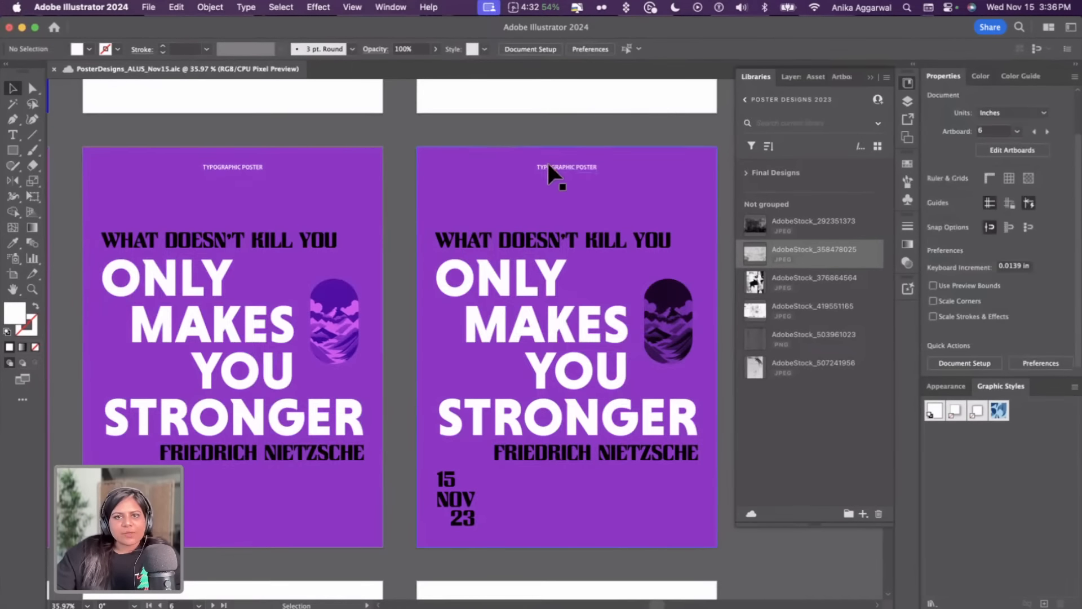
Duplicate the label on the third poster and change the copy's text to "01"
{"action": "left_click_drag", "start_coordinate": [554, 164], "coordinate": [636, 170]}
{"action": "double_click", "coordinate": [638, 165]}
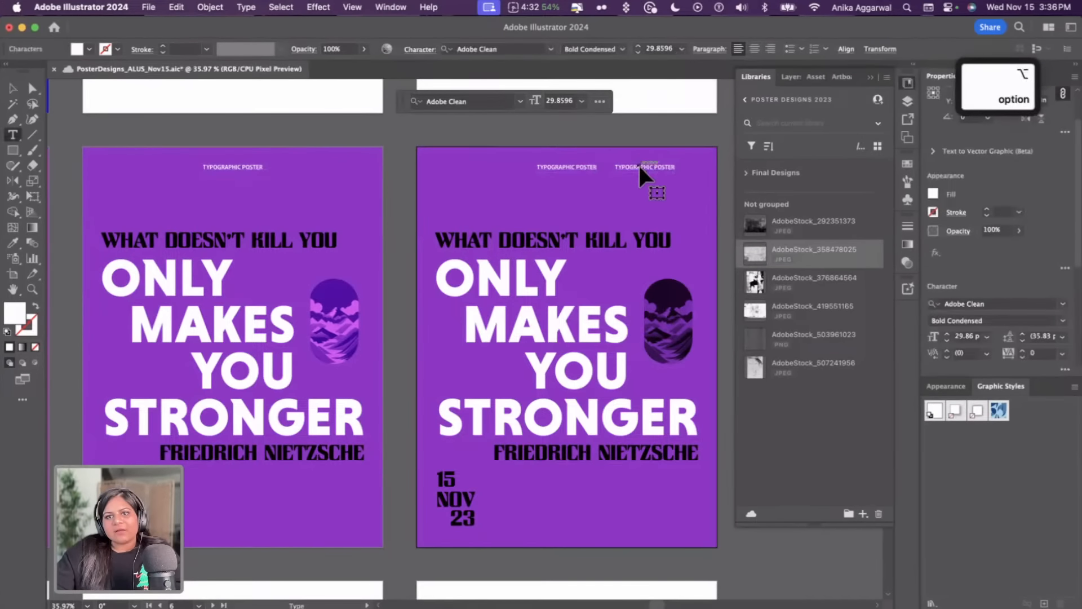
{"action": "key", "text": "super+a"}
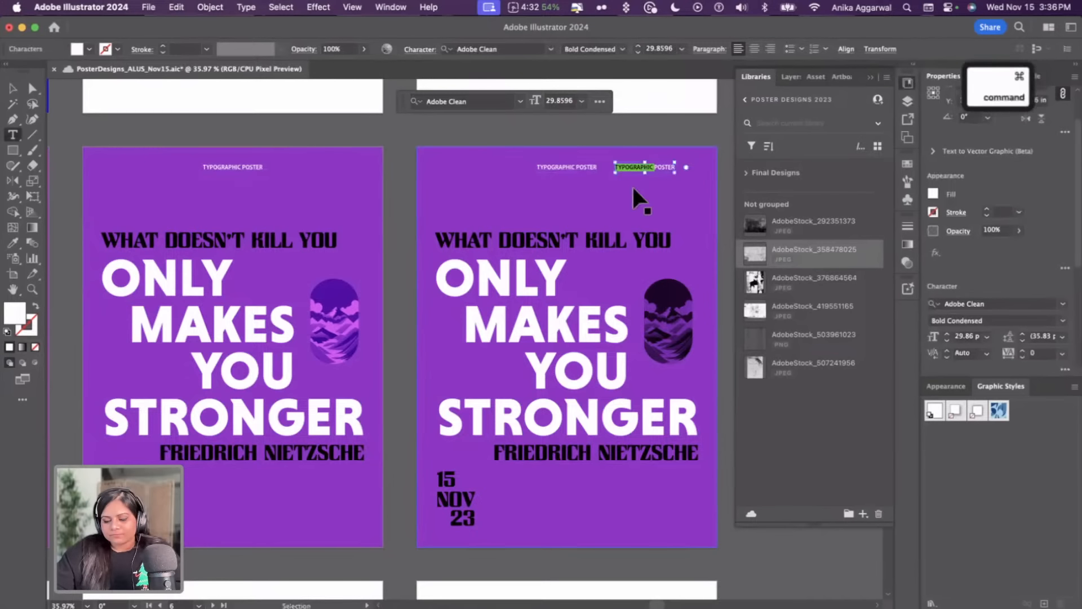
{"action": "type", "text": "01"}
{"action": "key", "text": "Escape"}
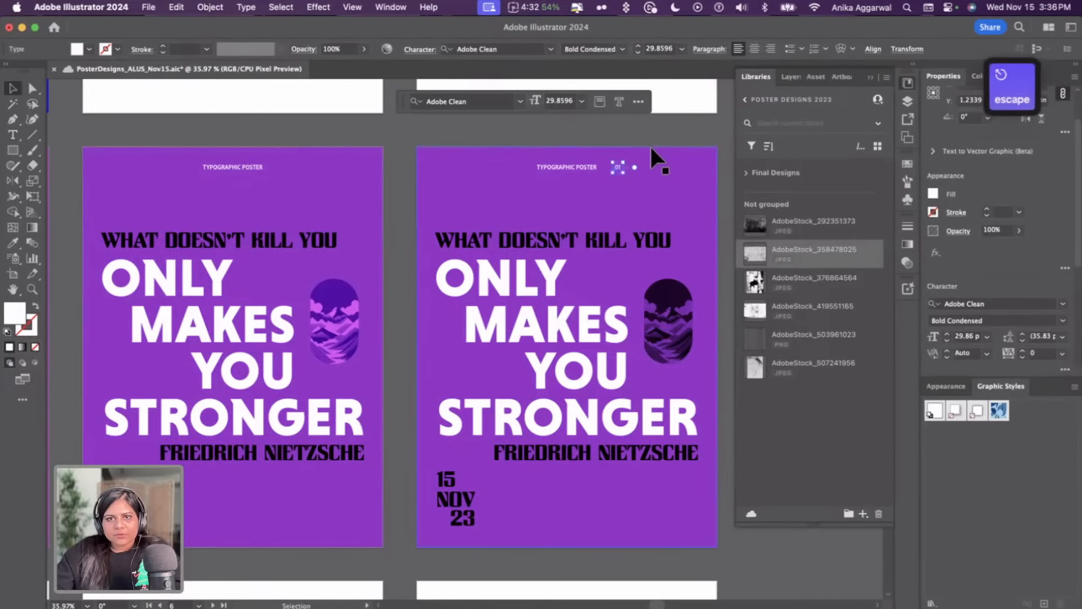
Move the "01" into the third poster's top-right corner and give it the date's type style with the Eyedropper
{"action": "left_click_drag", "start_coordinate": [621, 168], "coordinate": [687, 166]}
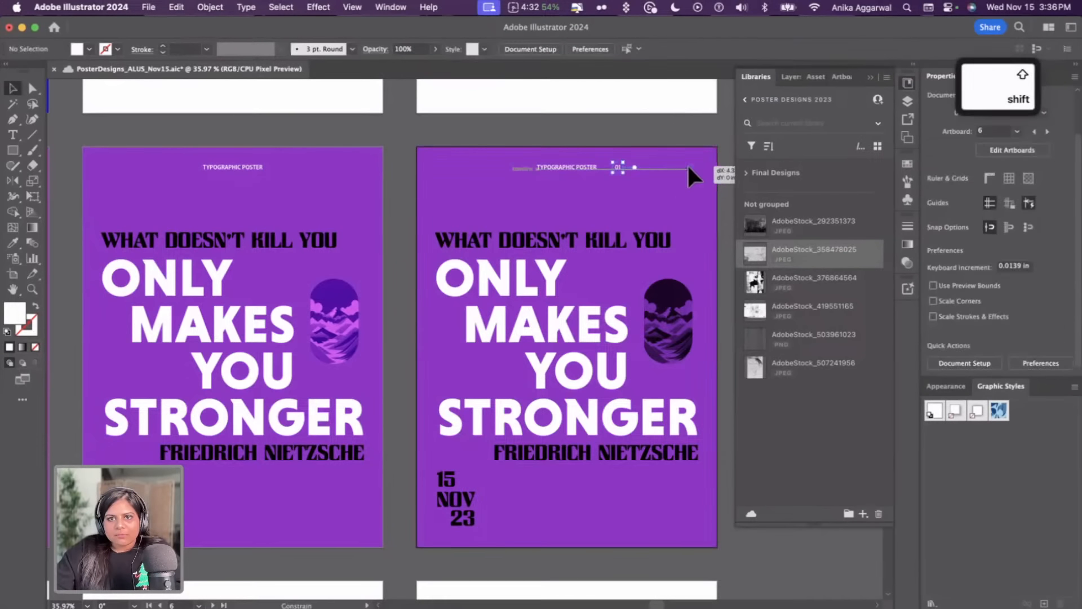
{"action": "key", "text": "i"}
{"action": "left_click", "coordinate": [445, 477]}
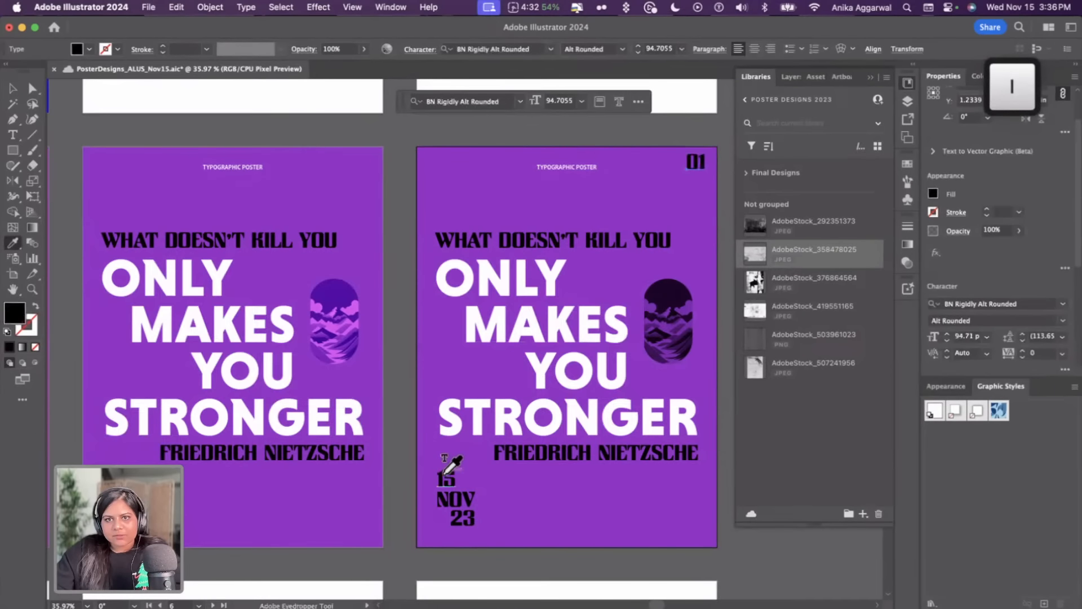
{"action": "key", "text": "v"}
{"action": "left_click_drag", "start_coordinate": [694, 168], "coordinate": [680, 185]}
Move the third poster's TYPOGRAPHIC POSTER label to the bottom-right and right-align it with the author name
{"action": "left_click_drag", "start_coordinate": [576, 168], "coordinate": [669, 526]}
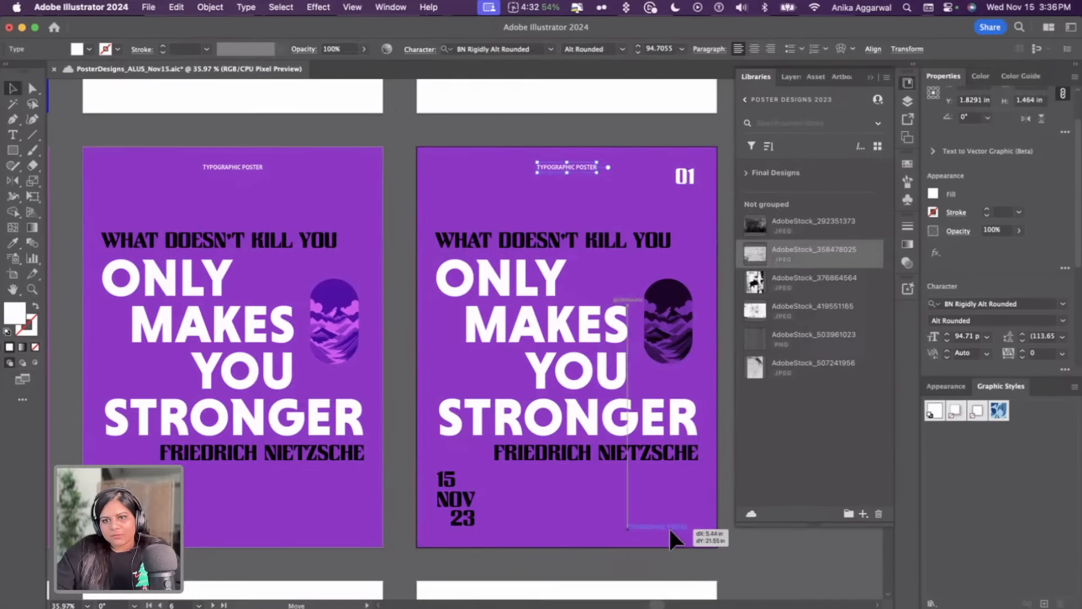
{"action": "left_click", "coordinate": [468, 519], "text": "shift"}
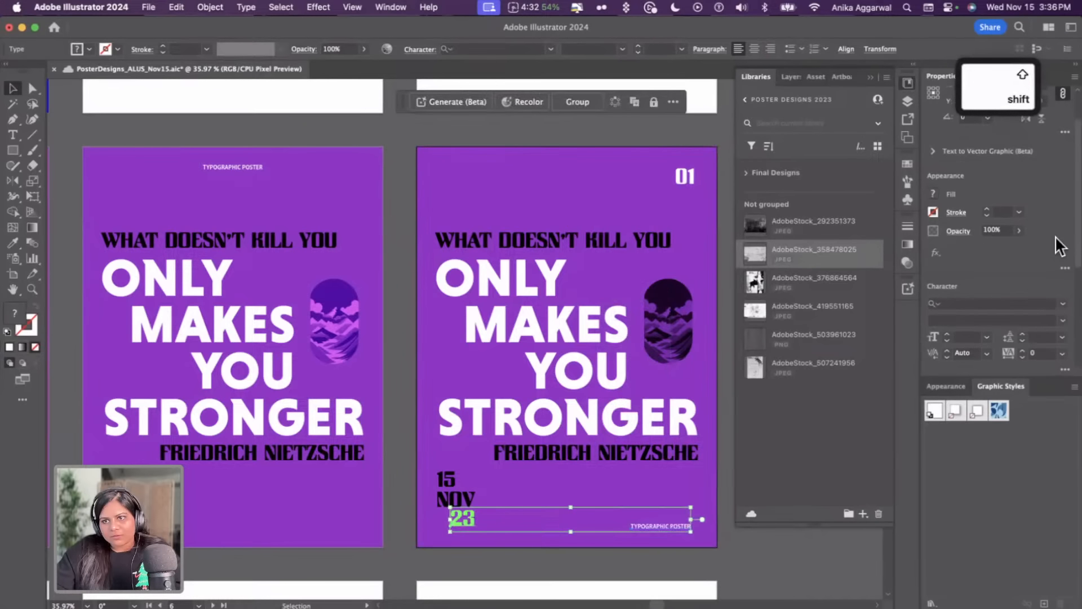
{"action": "scroll", "coordinate": [1056, 242], "scroll_direction": "down", "scroll_amount": 5}
{"action": "left_click", "coordinate": [684, 524]}
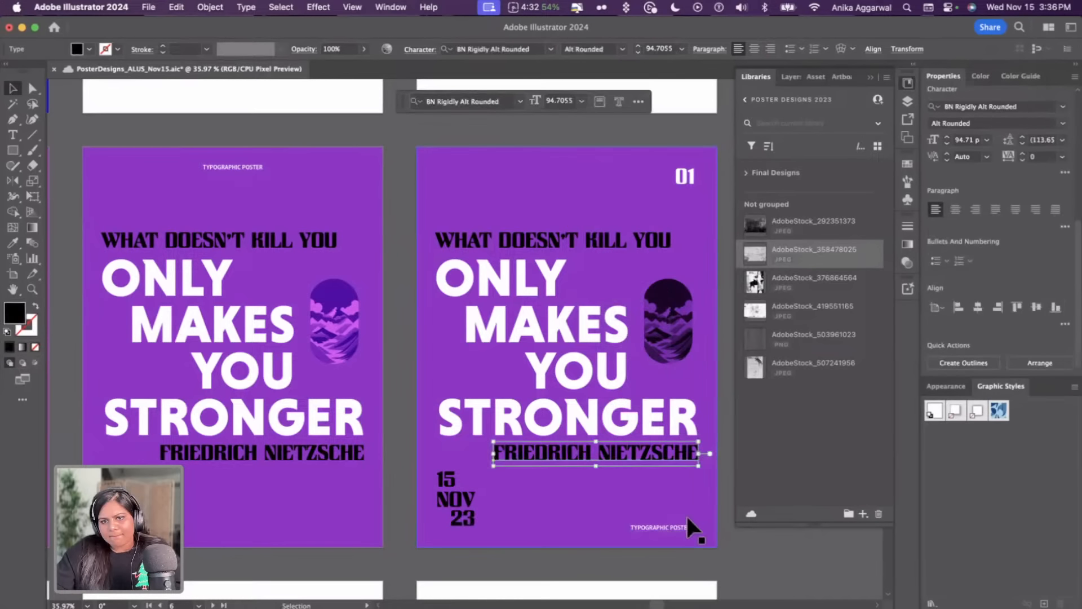
{"action": "left_click", "coordinate": [681, 452], "text": "shift"}
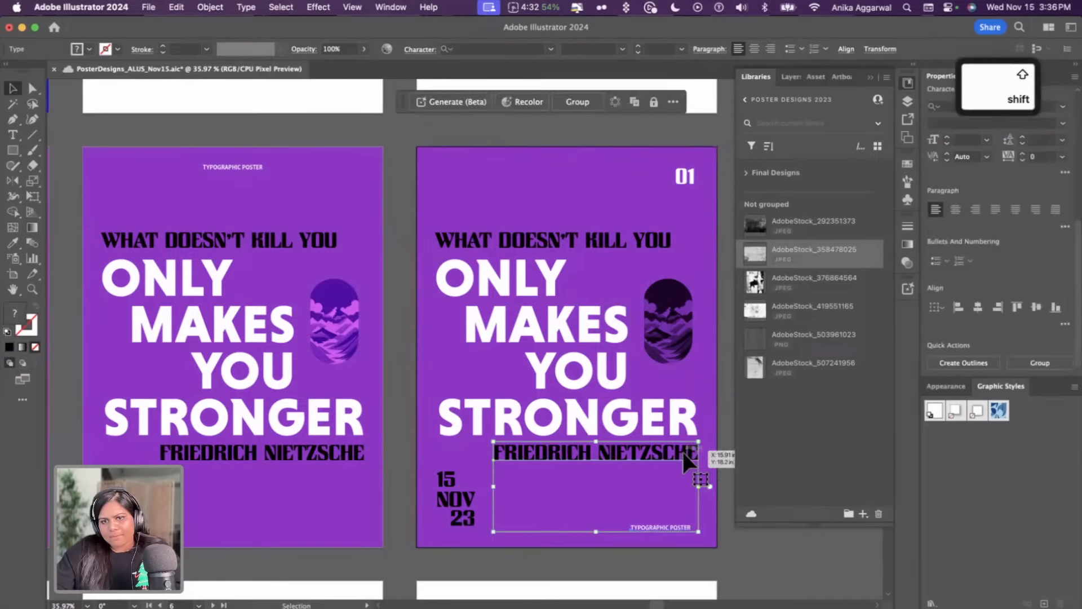
{"action": "left_click", "coordinate": [1004, 308]}
Right-align the "01" with the STRONGER headline on the third poster
{"action": "left_click", "coordinate": [684, 179]}
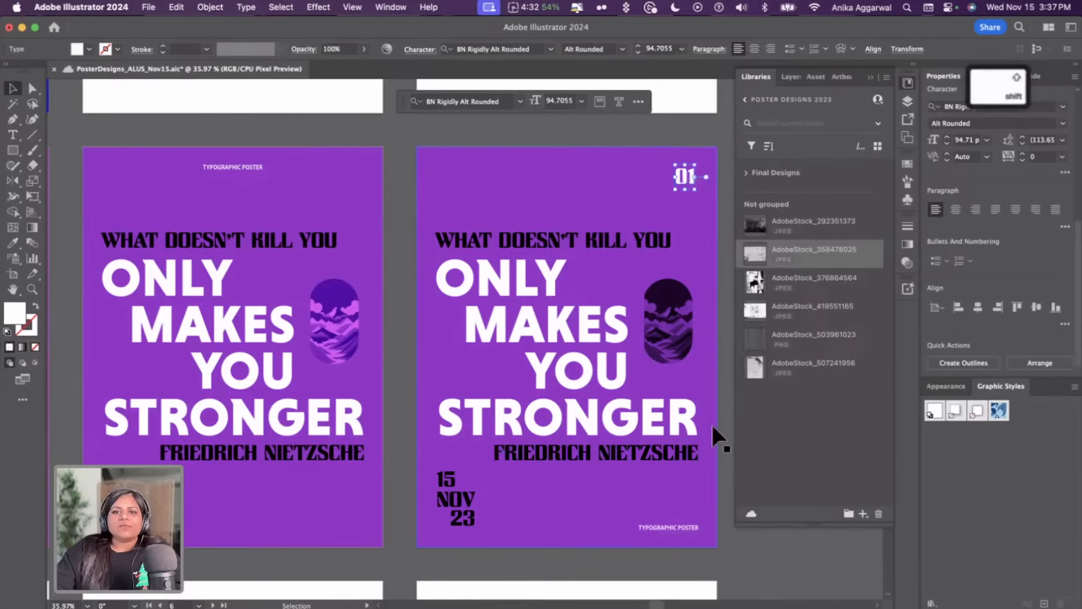
{"action": "left_click", "coordinate": [685, 441], "text": "shift"}
{"action": "left_click", "coordinate": [681, 432]}
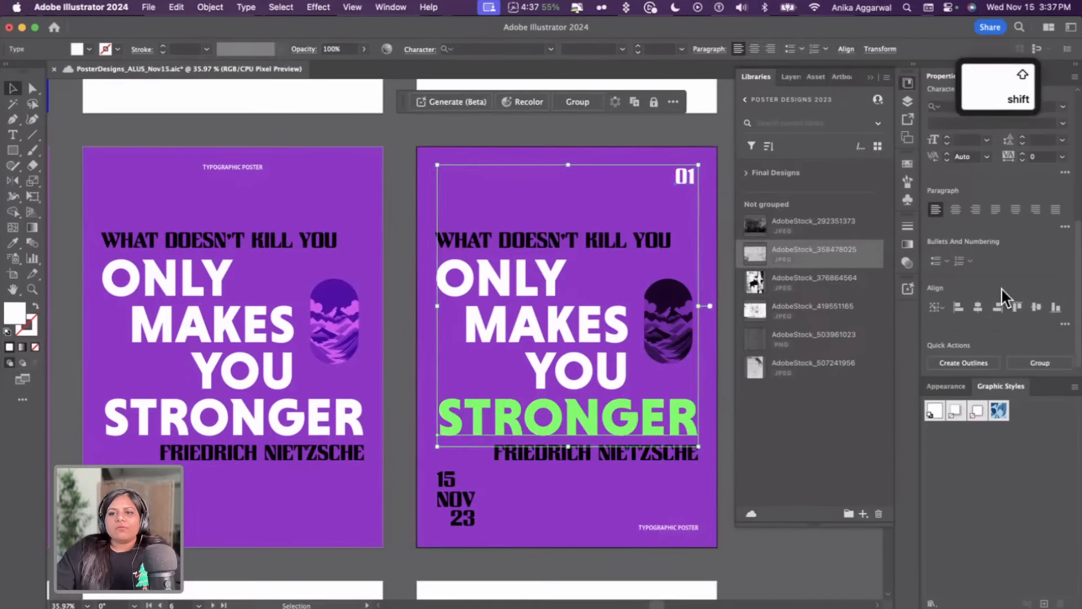
{"action": "left_click", "coordinate": [998, 308]}
{"action": "left_click", "coordinate": [659, 139]}
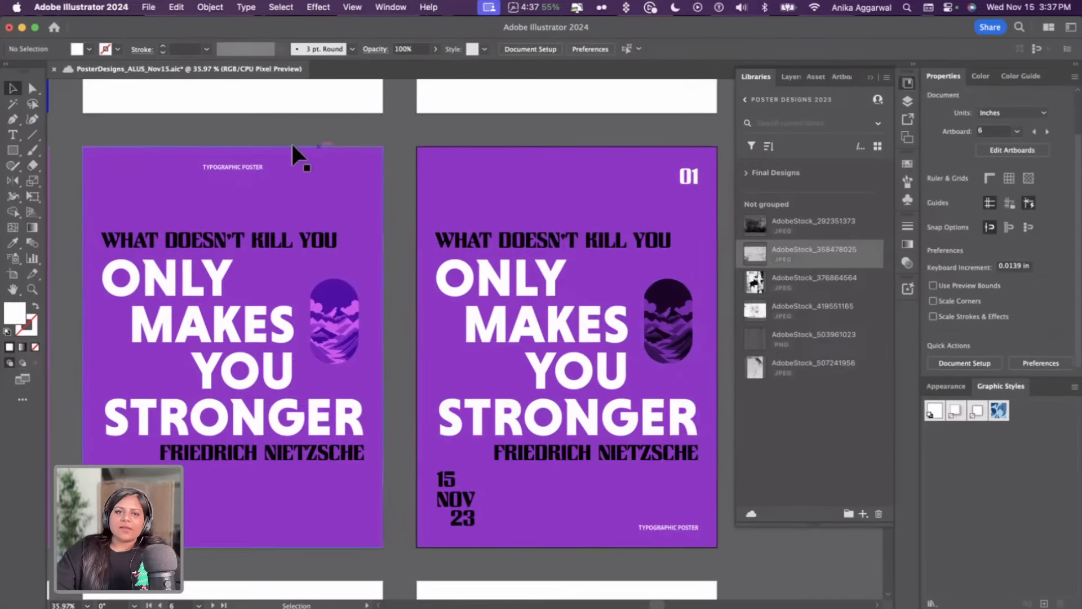
Delete the TYPOGRAPHIC POSTER label from the second poster
{"action": "left_click", "coordinate": [257, 168]}
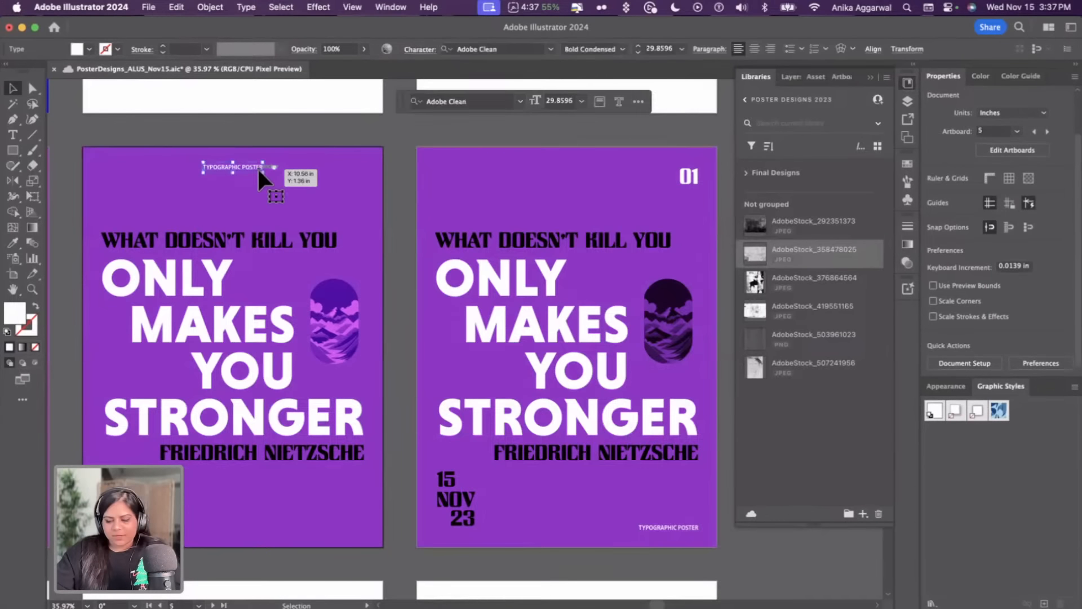
{"action": "key", "text": "BackSpace"}
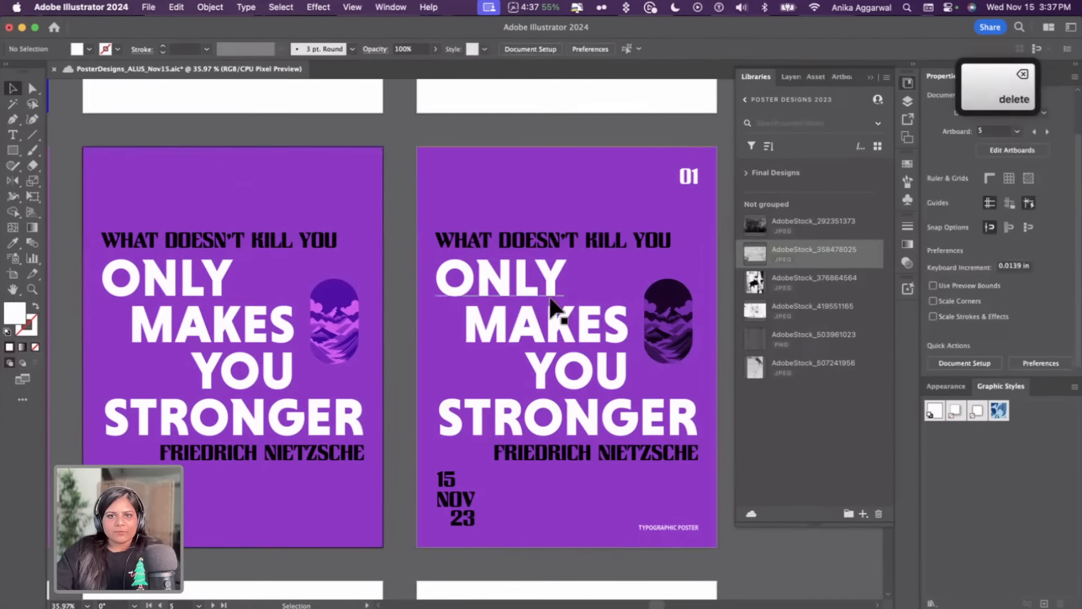
Set the third poster's clipped landscape graphic blend mode to Overlay
{"action": "left_click", "coordinate": [658, 312]}
{"action": "left_click", "coordinate": [958, 231]}
{"action": "left_click", "coordinate": [861, 253]}
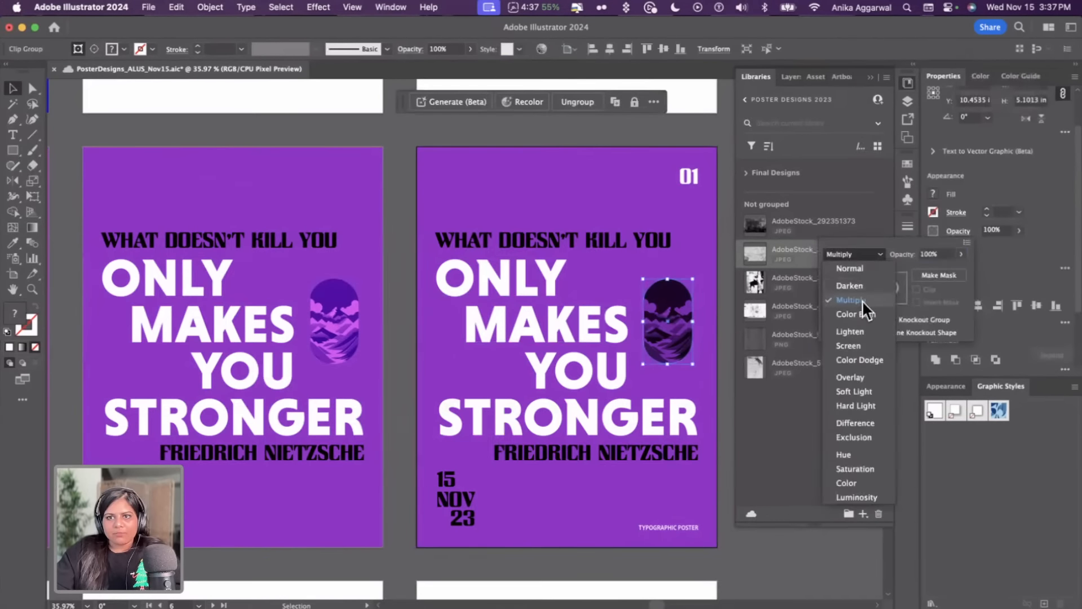
{"action": "left_click", "coordinate": [864, 381]}
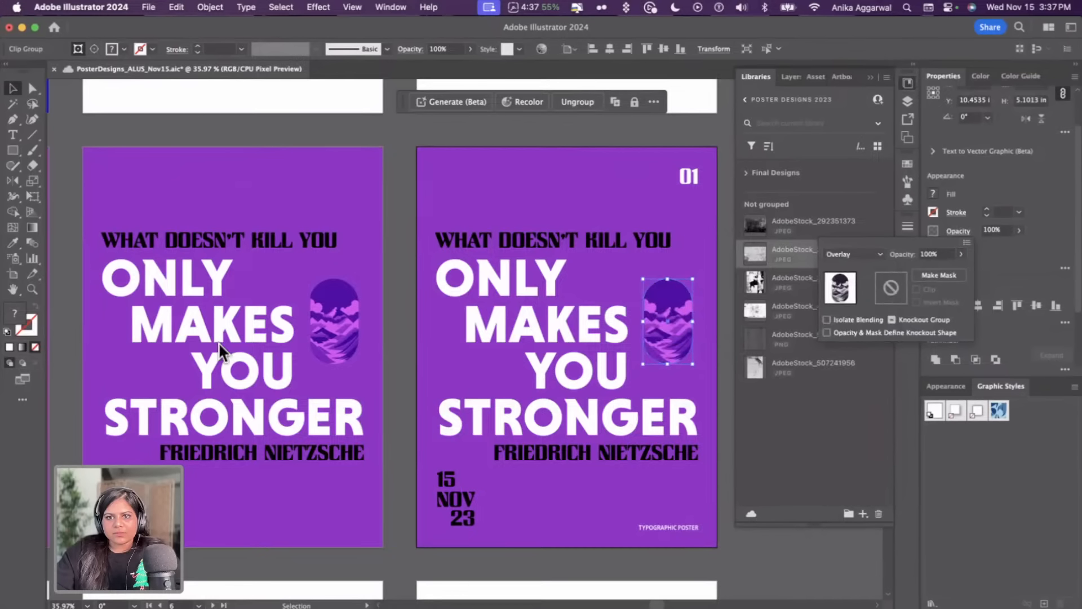
Set the second poster's clipped landscape graphic blend mode to Multiply
{"action": "left_click", "coordinate": [343, 301]}
{"action": "left_click", "coordinate": [958, 230]}
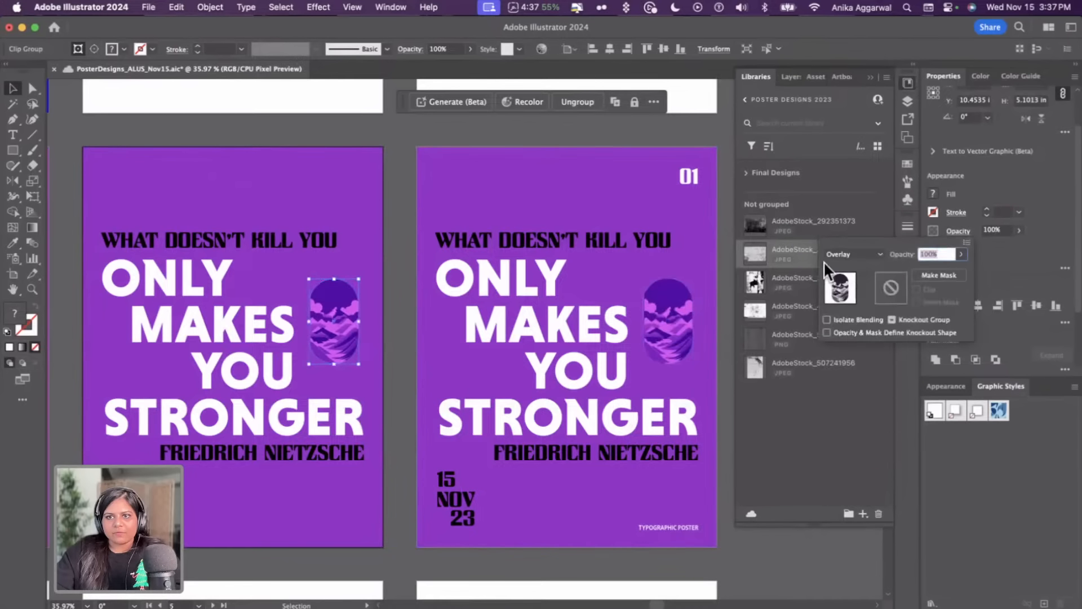
{"action": "left_click", "coordinate": [833, 254]}
{"action": "left_click", "coordinate": [870, 302]}
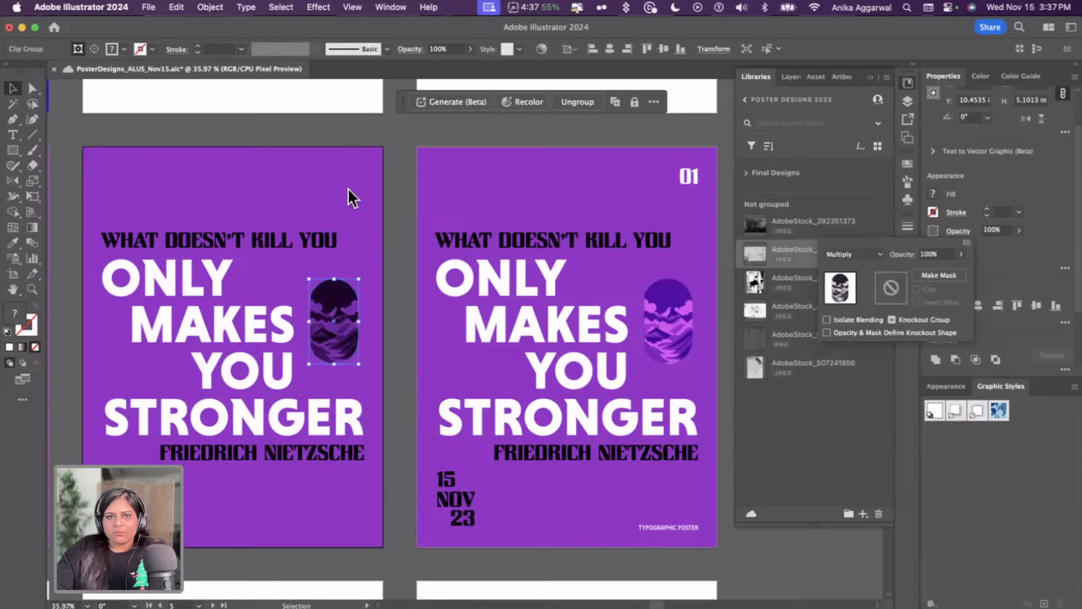
{"action": "left_click", "coordinate": [360, 130]}
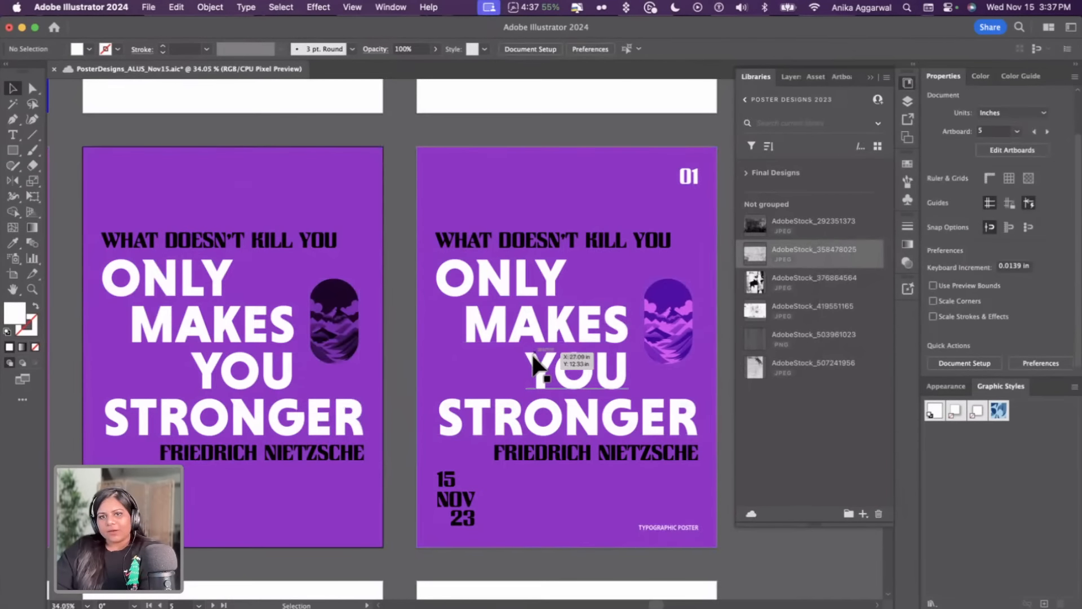
Select and delete the stray "VECTORS ARE FREE" text objects lying on the canvas beside the posters
{"action": "scroll", "coordinate": [531, 355], "scroll_direction": "down", "scroll_amount": 4}
{"action": "scroll", "coordinate": [530, 358], "scroll_direction": "right", "scroll_amount": 3}
{"action": "scroll", "coordinate": [531, 359], "scroll_direction": "down", "scroll_amount": 1}
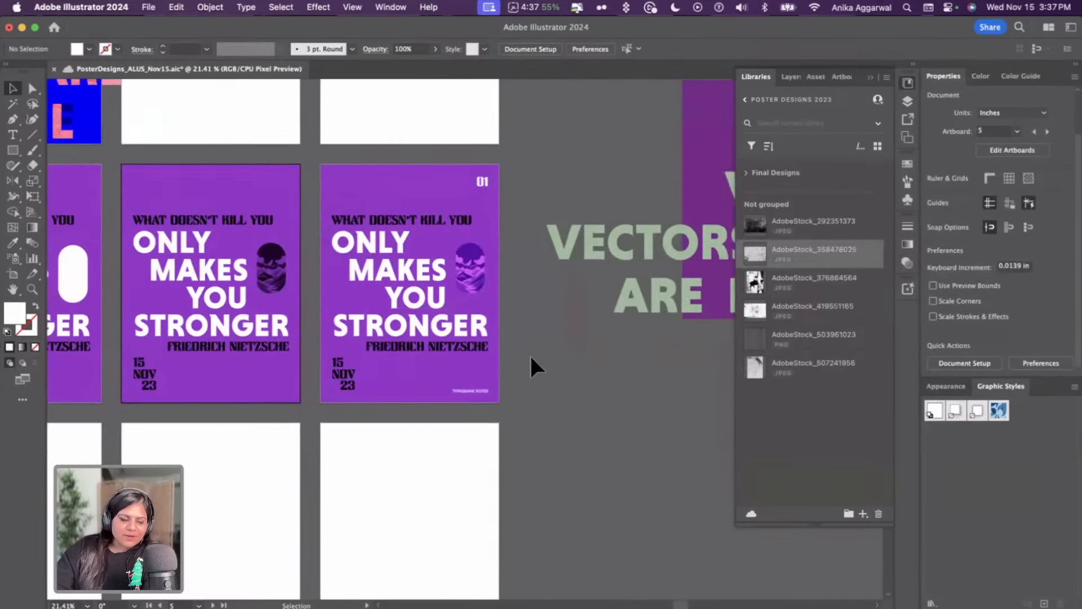
{"action": "scroll", "coordinate": [531, 355], "scroll_direction": "down", "scroll_amount": 1}
{"action": "scroll", "coordinate": [522, 334], "scroll_direction": "right", "scroll_amount": 2}
{"action": "left_click_drag", "start_coordinate": [579, 176], "coordinate": [734, 358]}
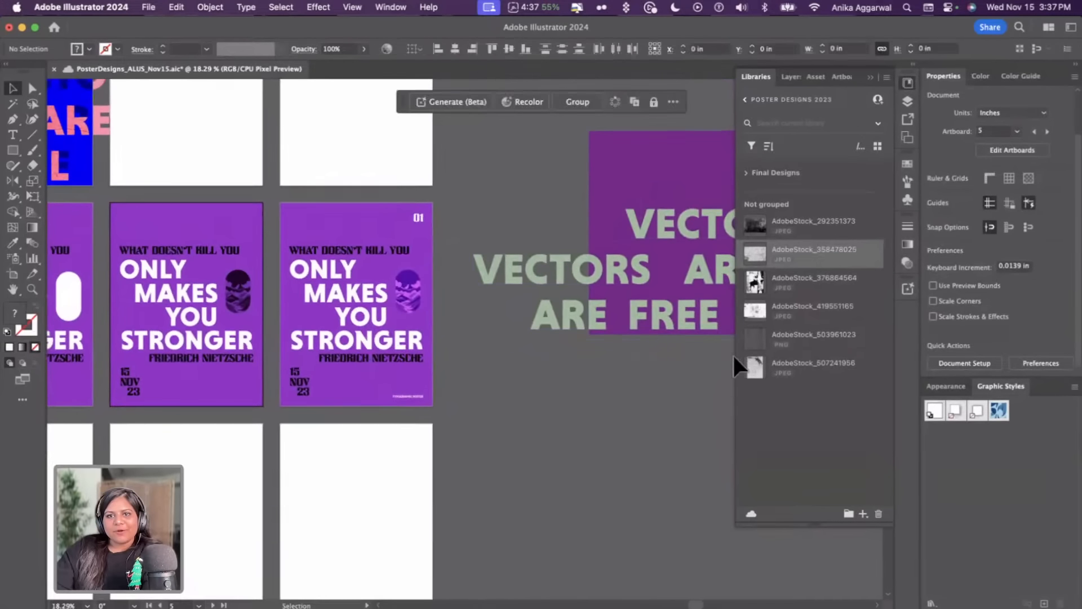
{"action": "key", "text": "BackSpace"}
{"action": "scroll", "coordinate": [684, 331], "scroll_direction": "down", "scroll_amount": 3}
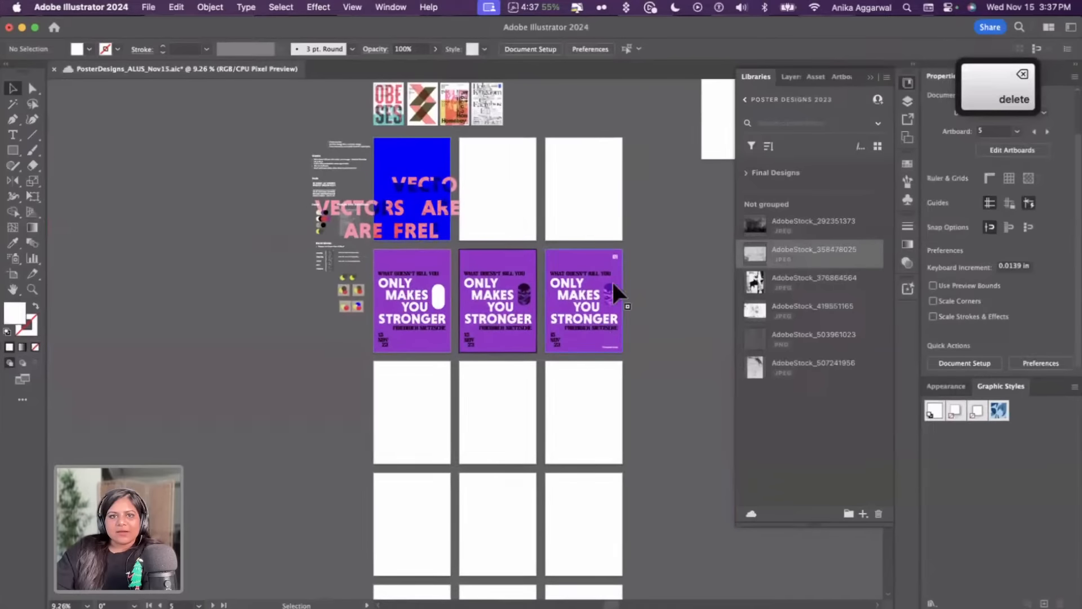
{"action": "scroll", "coordinate": [600, 320], "scroll_direction": "up", "scroll_amount": 4}
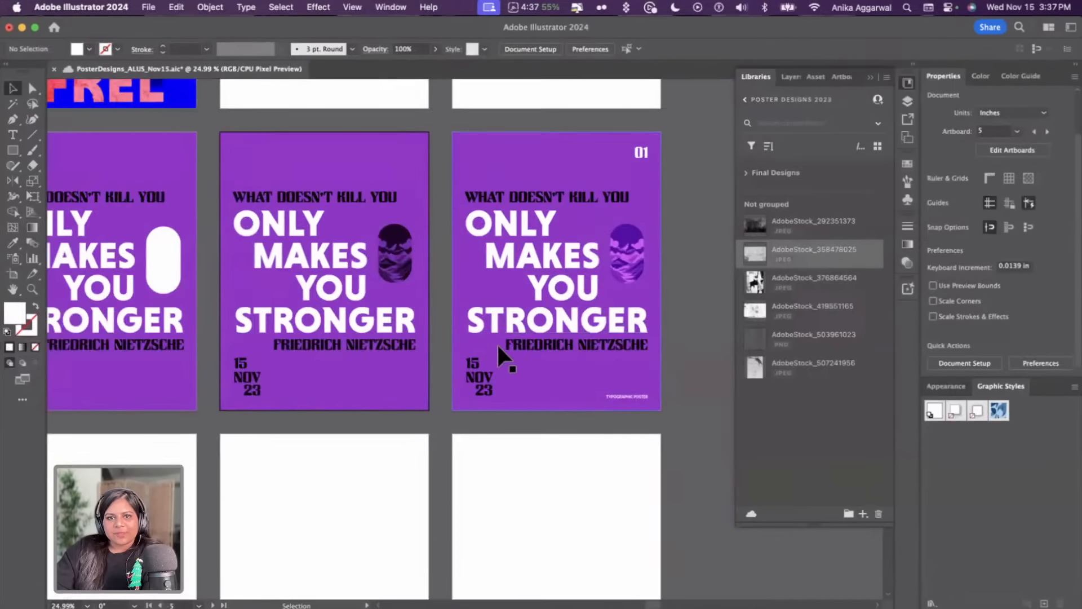
{"action": "scroll", "coordinate": [476, 384], "scroll_direction": "up", "scroll_amount": 1}
{"action": "scroll", "coordinate": [476, 384], "scroll_direction": "right", "scroll_amount": 1}
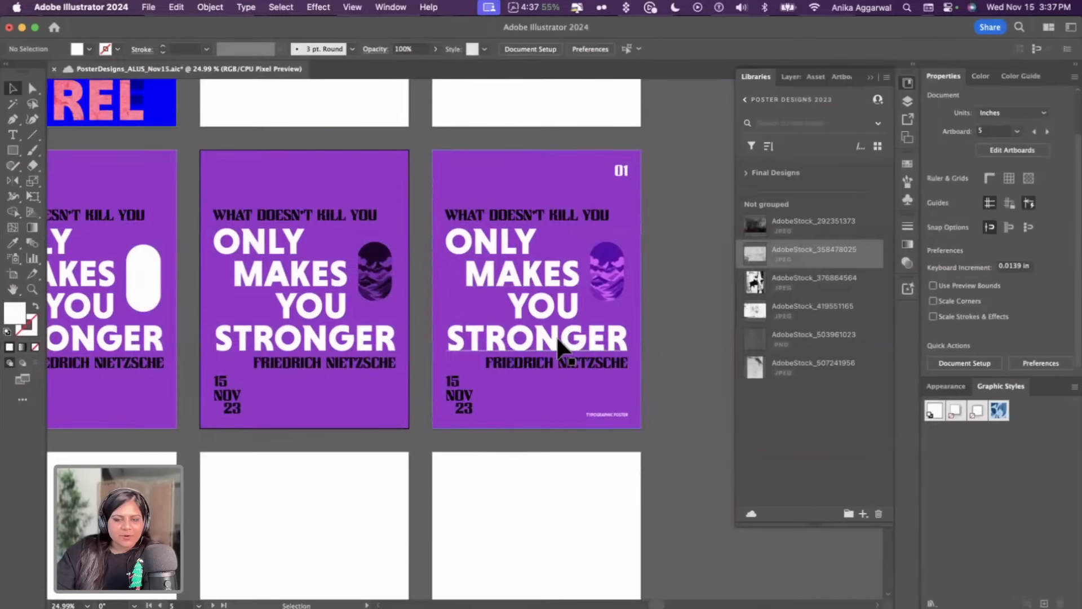
{"action": "scroll", "coordinate": [655, 337], "scroll_direction": "up", "scroll_amount": 1}
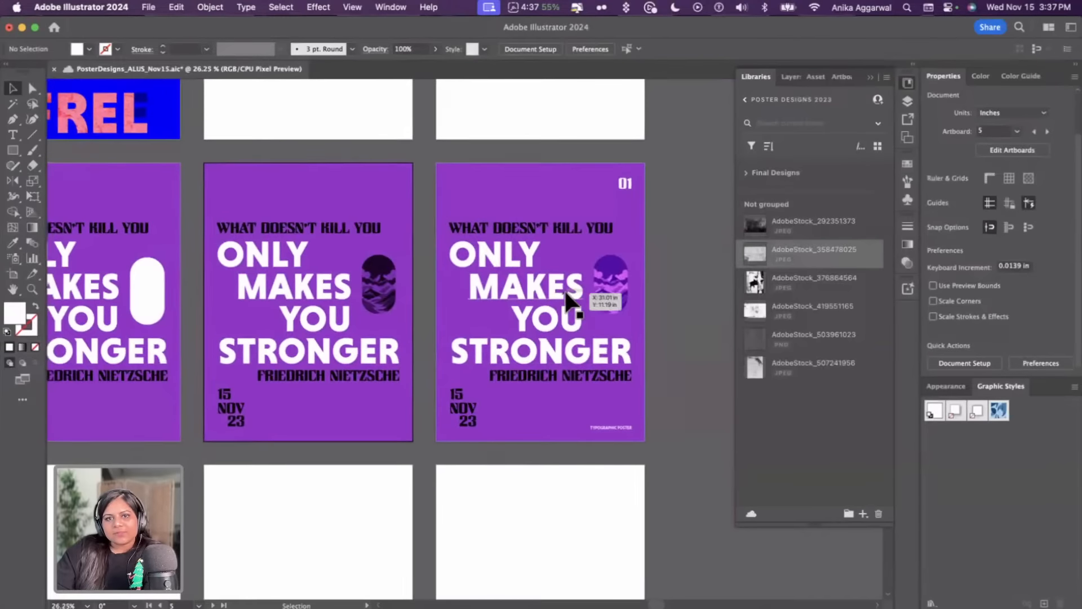
{"action": "scroll", "coordinate": [566, 298], "scroll_direction": "up", "scroll_amount": 2}
{"action": "scroll", "coordinate": [580, 285], "scroll_direction": "down", "scroll_amount": 2}
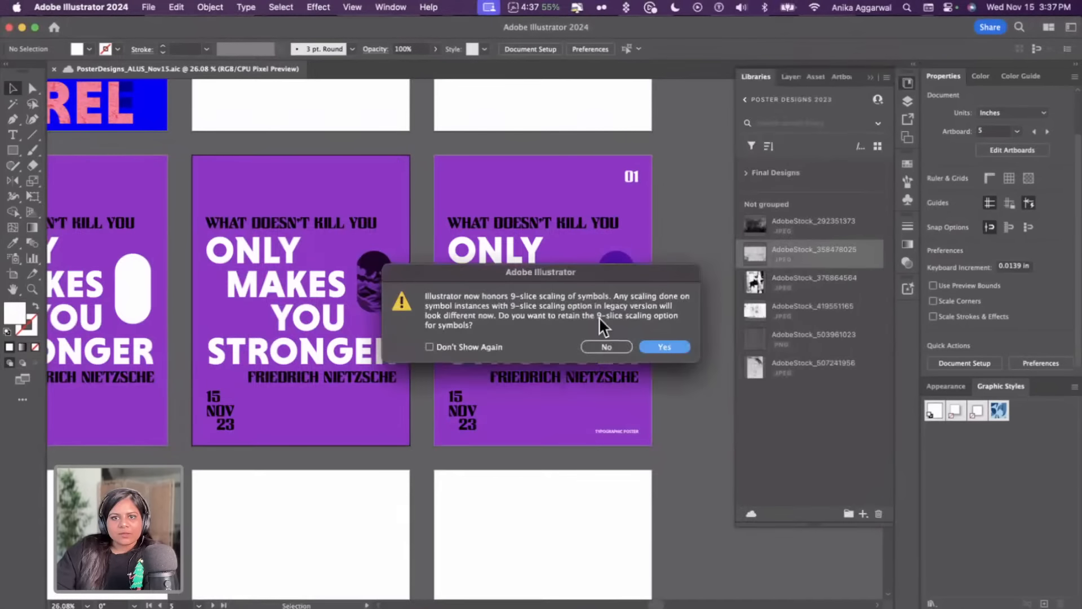
{"action": "left_click", "coordinate": [665, 347]}
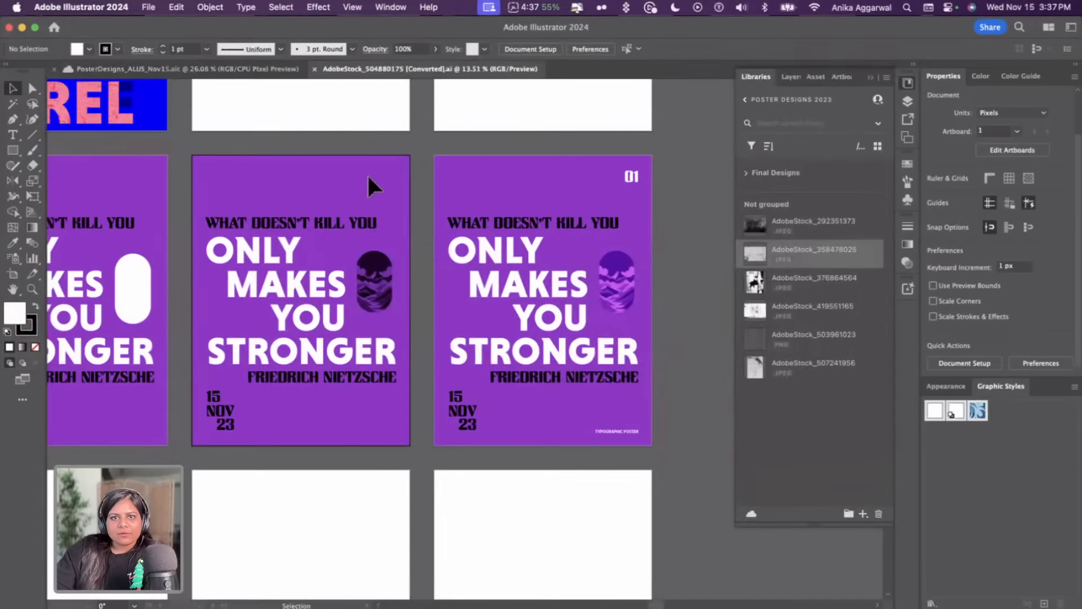
{"action": "left_click", "coordinate": [238, 69]}
{"action": "left_click", "coordinate": [363, 67]}
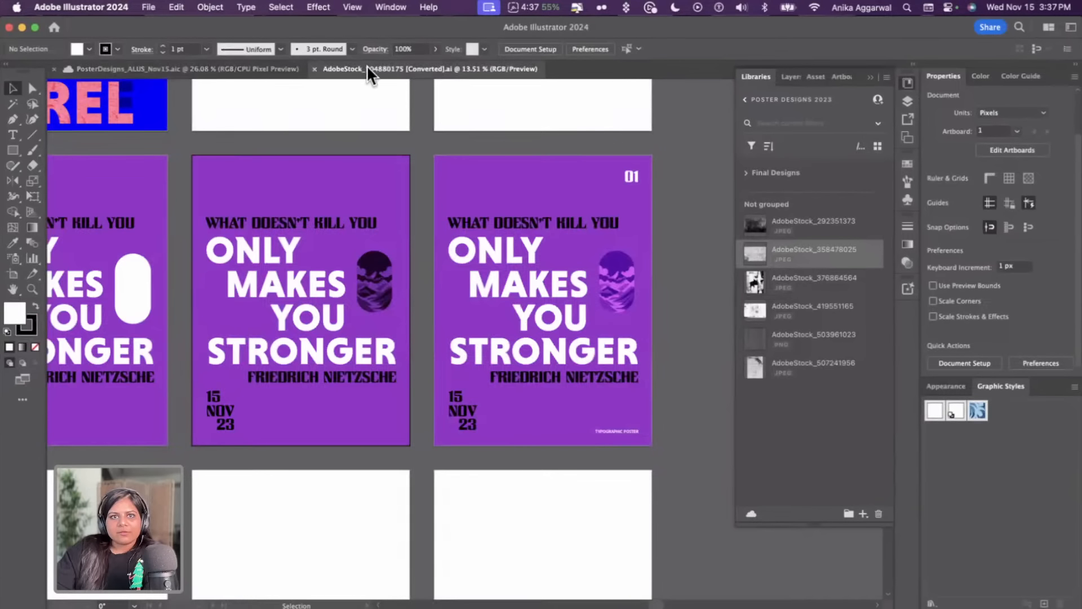
{"action": "left_click", "coordinate": [314, 68]}
{"action": "key", "text": "super+Tab"}
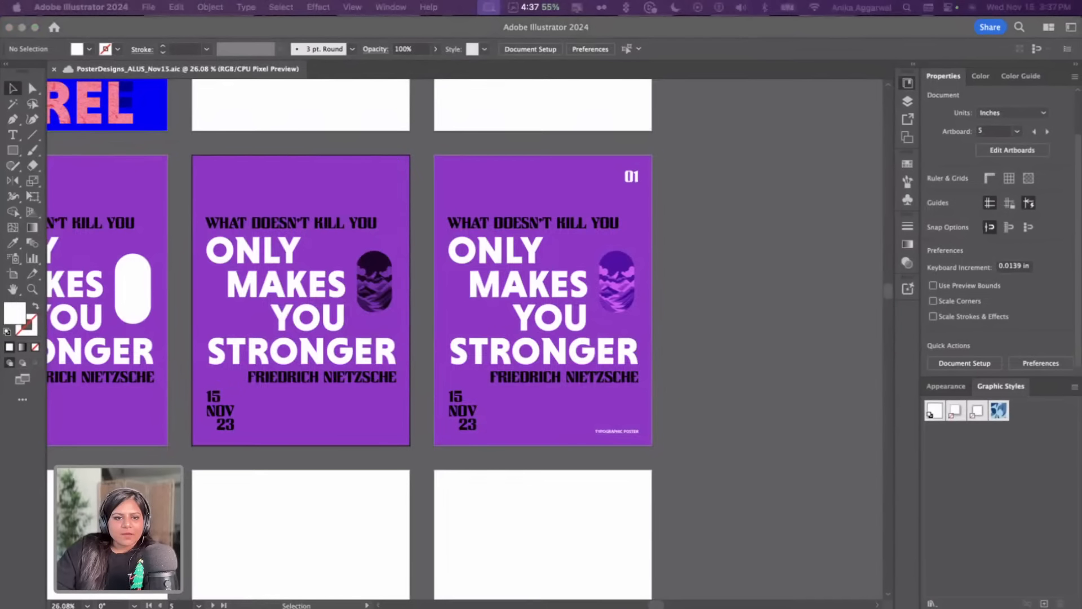
{"action": "left_click", "coordinate": [260, 606]}
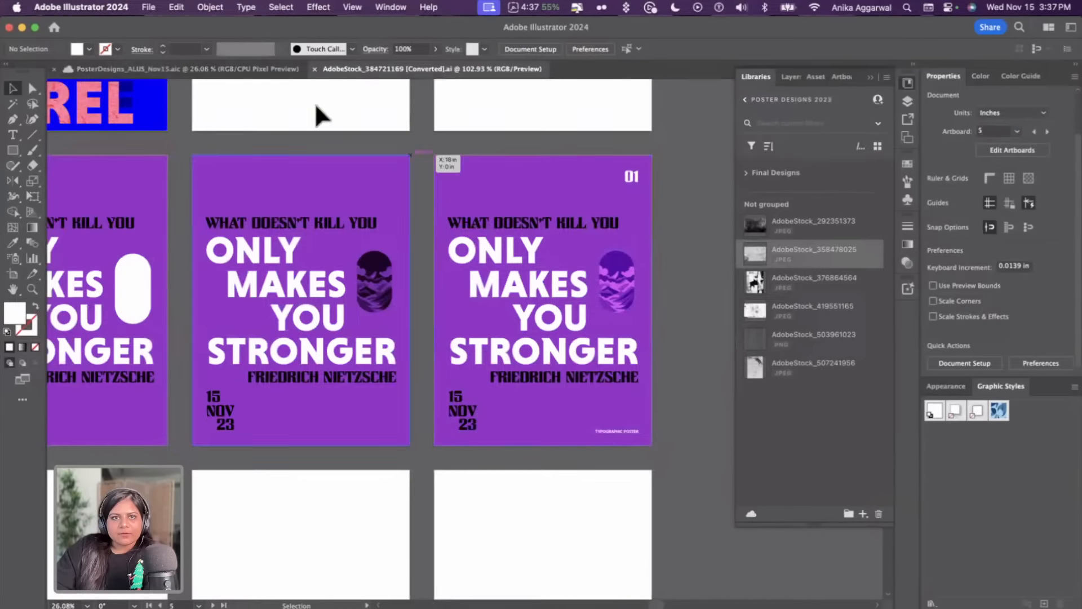
{"action": "left_click", "coordinate": [370, 92]}
{"action": "scroll", "coordinate": [369, 92], "scroll_direction": "down", "scroll_amount": 5}
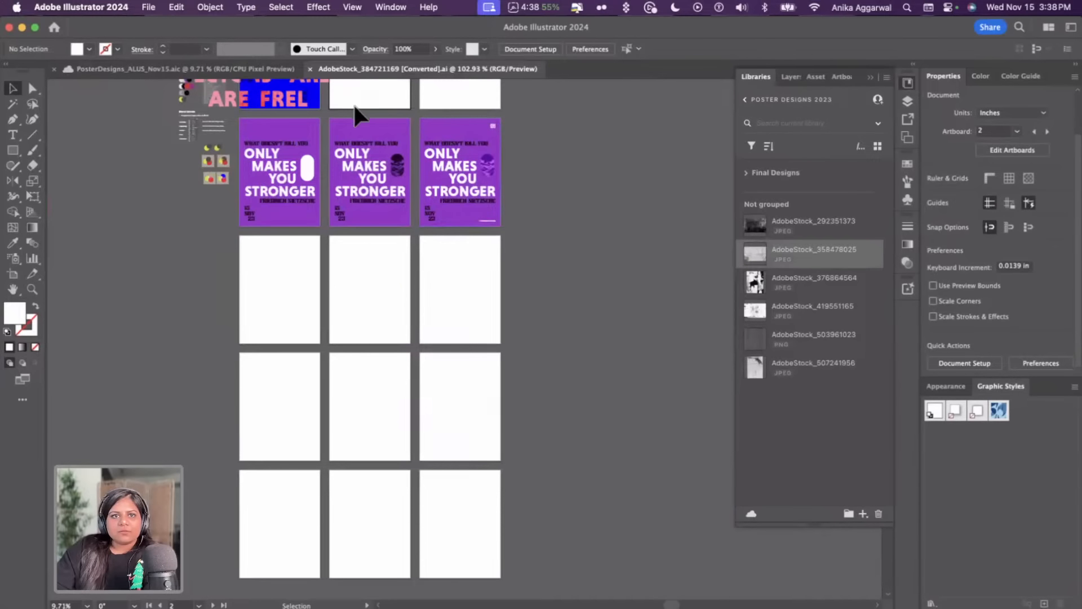
{"action": "scroll", "coordinate": [355, 116], "scroll_direction": "down", "scroll_amount": 5}
{"action": "scroll", "coordinate": [394, 203], "scroll_direction": "up", "scroll_amount": 2}
{"action": "scroll", "coordinate": [429, 264], "scroll_direction": "up", "scroll_amount": 5}
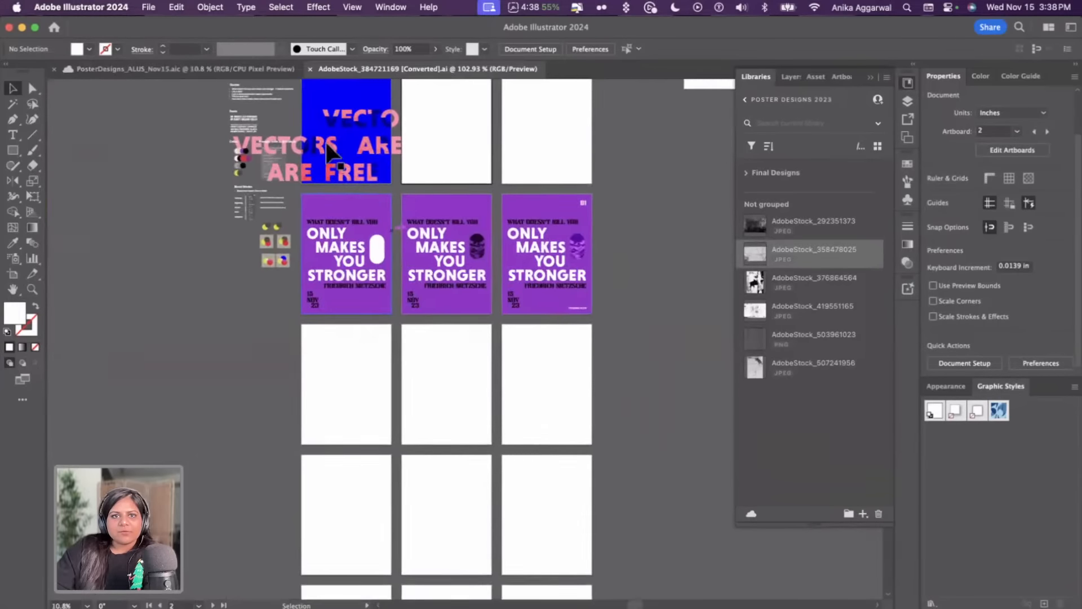
{"action": "scroll", "coordinate": [327, 143], "scroll_direction": "right", "scroll_amount": 1}
{"action": "left_click", "coordinate": [250, 71]}
{"action": "left_click", "coordinate": [342, 69]}
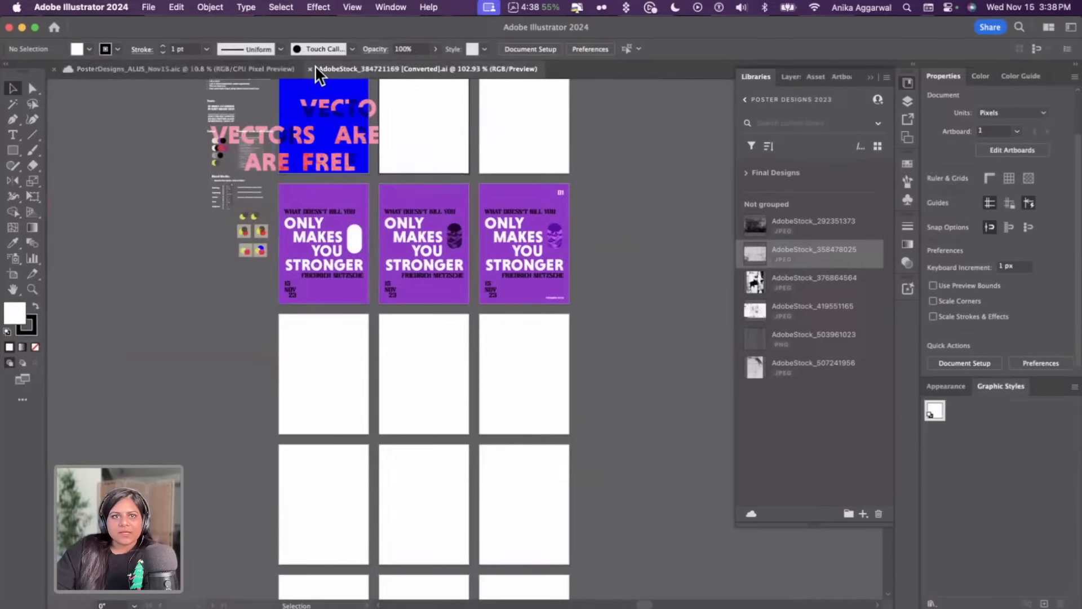
{"action": "left_click", "coordinate": [311, 69]}
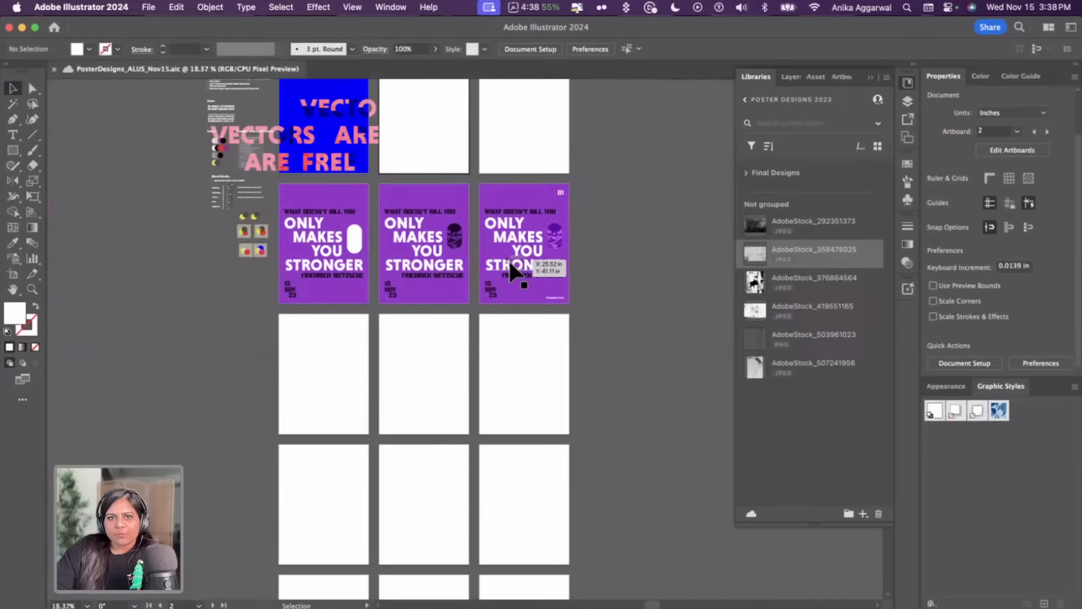
Duplicate the third poster's artboard with its artwork to make a fourth poster to its right
{"action": "scroll", "coordinate": [511, 272], "scroll_direction": "up", "scroll_amount": 3}
{"action": "scroll", "coordinate": [695, 291], "scroll_direction": "up", "scroll_amount": 3}
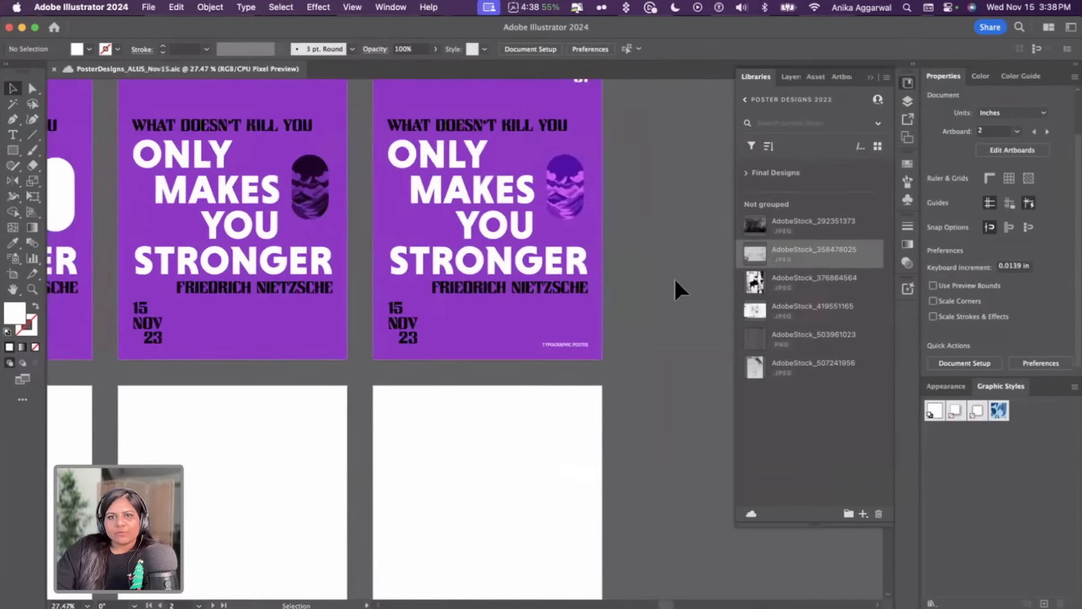
{"action": "scroll", "coordinate": [661, 270], "scroll_direction": "down", "scroll_amount": 3}
{"action": "scroll", "coordinate": [645, 268], "scroll_direction": "right", "scroll_amount": 2}
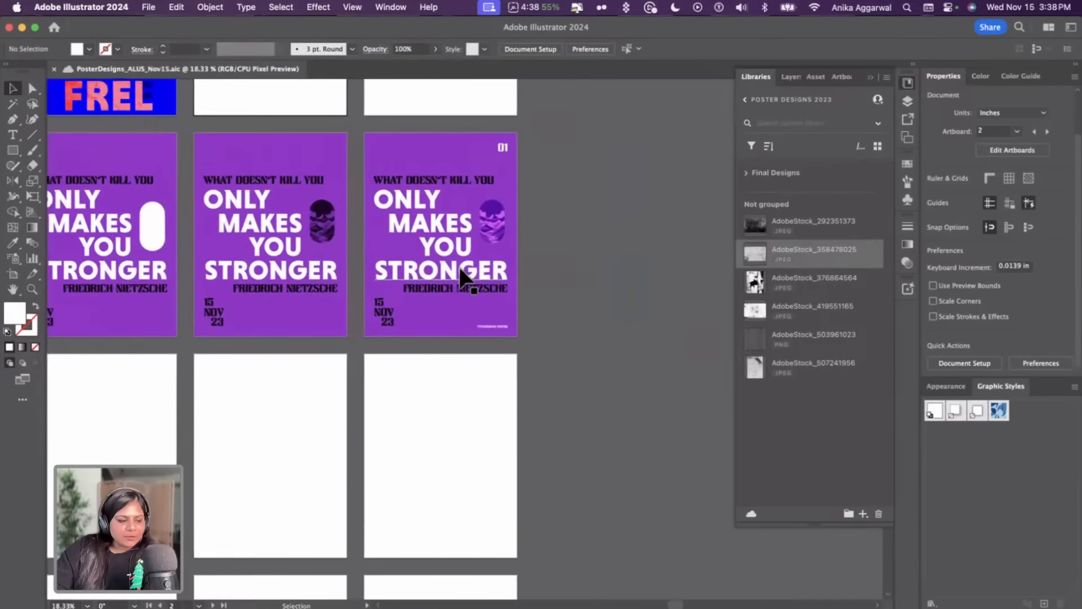
{"action": "left_click", "coordinate": [14, 275]}
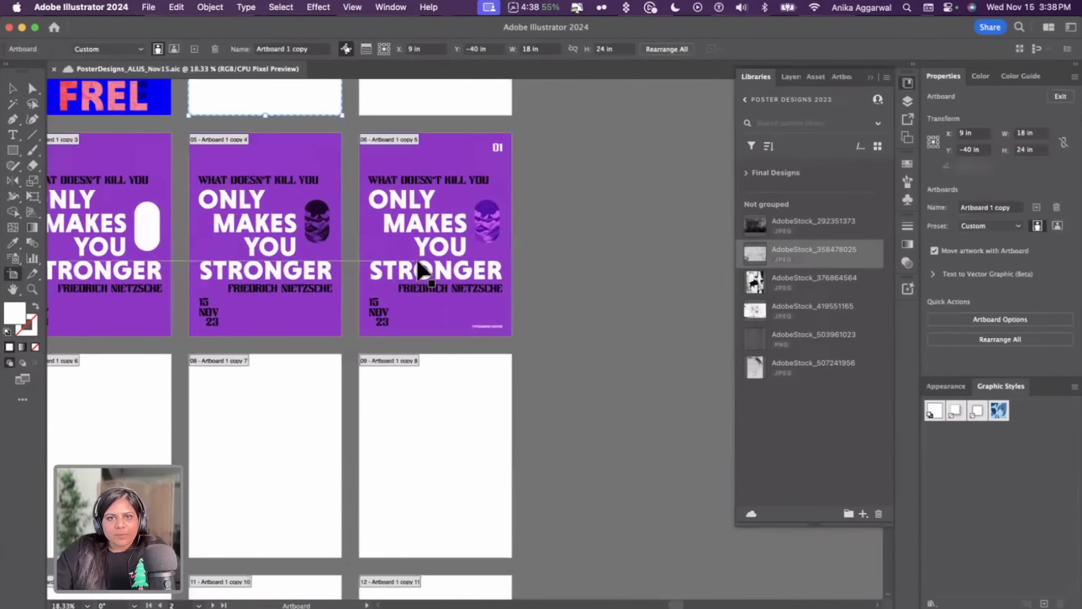
{"action": "left_click_drag", "start_coordinate": [395, 236], "coordinate": [566, 234]}
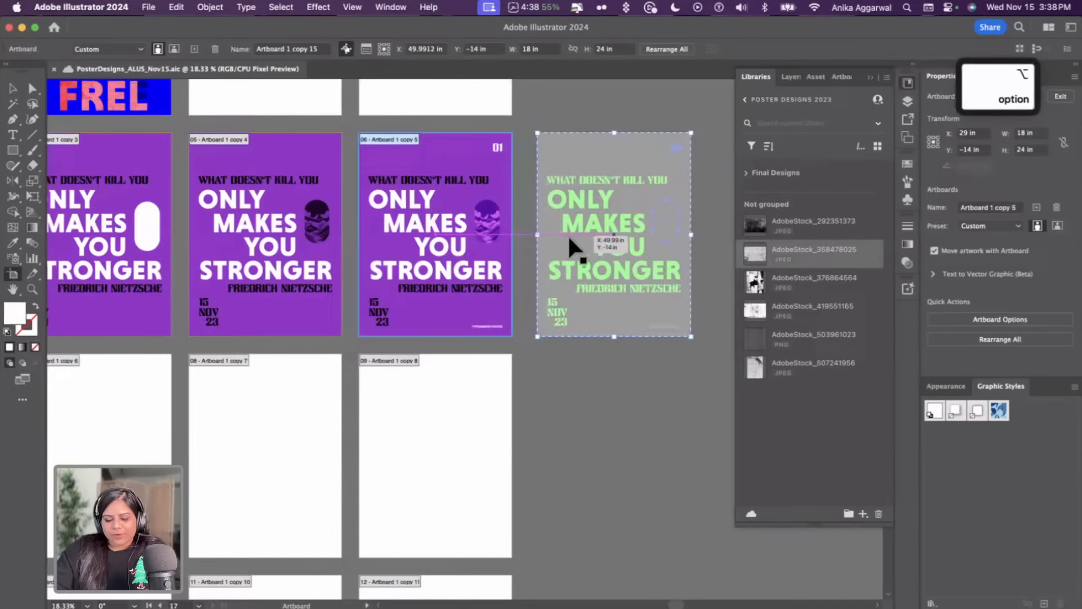
{"action": "key", "text": "v"}
Review the plan and moodboard notes beside the poster artboards
{"action": "scroll", "coordinate": [536, 96], "scroll_direction": "down", "scroll_amount": 5}
{"action": "scroll", "coordinate": [524, 110], "scroll_direction": "left", "scroll_amount": 5}
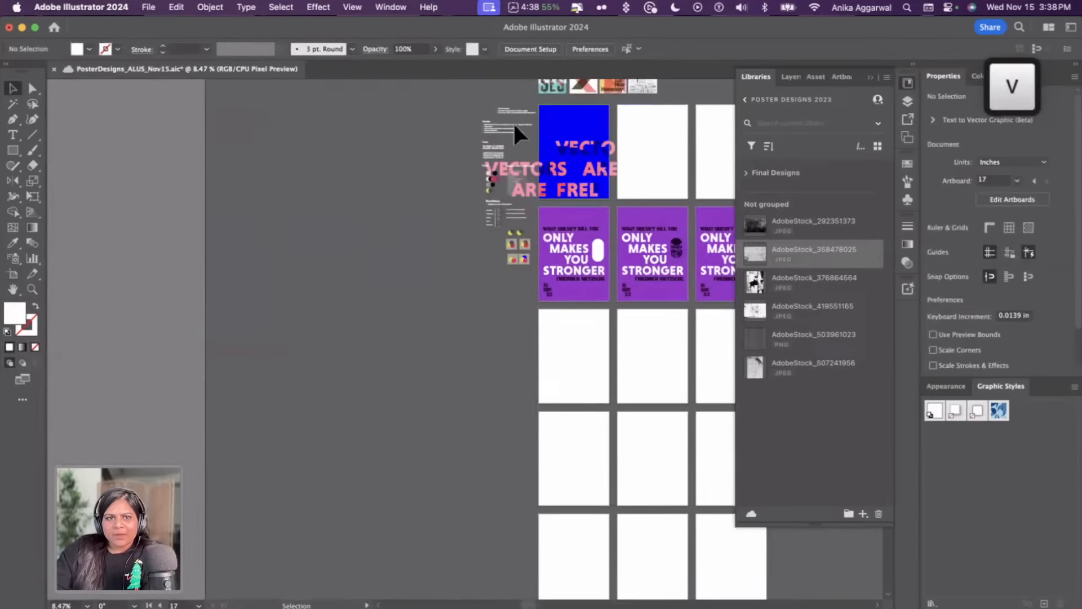
{"action": "scroll", "coordinate": [513, 165], "scroll_direction": "up", "scroll_amount": 5}
{"action": "scroll", "coordinate": [406, 149], "scroll_direction": "right", "scroll_amount": 4}
{"action": "scroll", "coordinate": [372, 149], "scroll_direction": "up", "scroll_amount": 8}
{"action": "scroll", "coordinate": [372, 149], "scroll_direction": "left", "scroll_amount": 4}
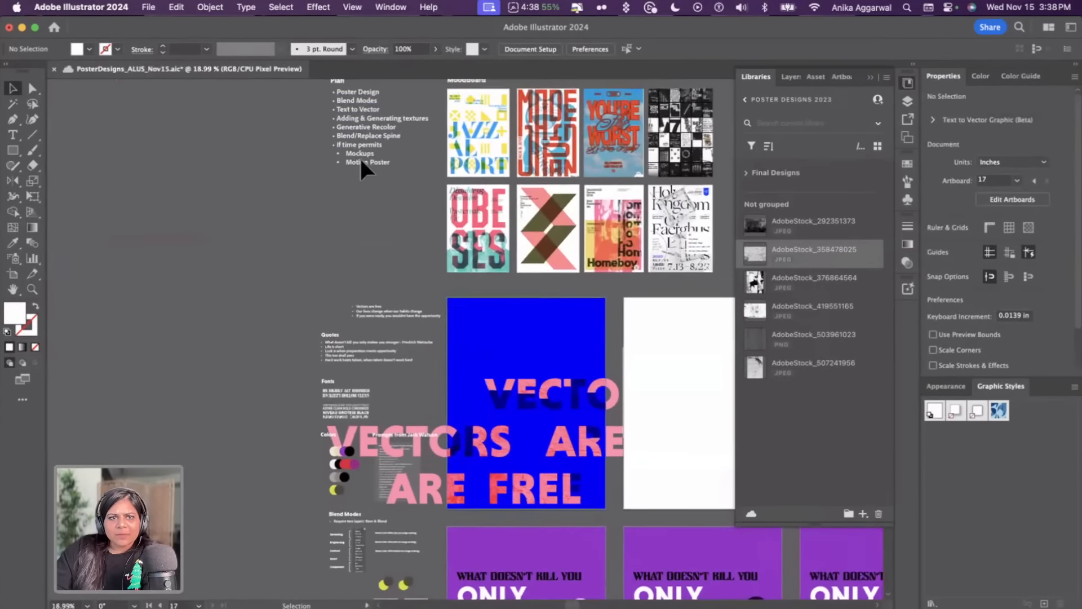
{"action": "scroll", "coordinate": [360, 152], "scroll_direction": "up", "scroll_amount": 3}
{"action": "scroll", "coordinate": [492, 167], "scroll_direction": "up", "scroll_amount": 2}
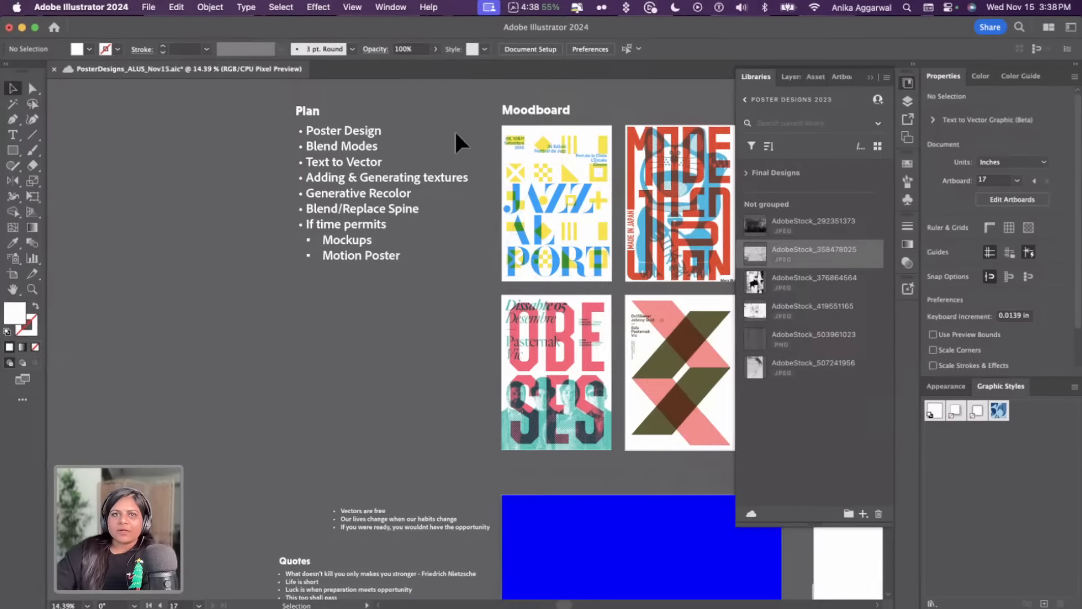
{"action": "scroll", "coordinate": [454, 130], "scroll_direction": "down", "scroll_amount": 5}
{"action": "scroll", "coordinate": [479, 253], "scroll_direction": "right", "scroll_amount": 4}
{"action": "scroll", "coordinate": [492, 262], "scroll_direction": "right", "scroll_amount": 4}
{"action": "scroll", "coordinate": [492, 261], "scroll_direction": "down", "scroll_amount": 2}
{"action": "scroll", "coordinate": [492, 262], "scroll_direction": "up", "scroll_amount": 3}
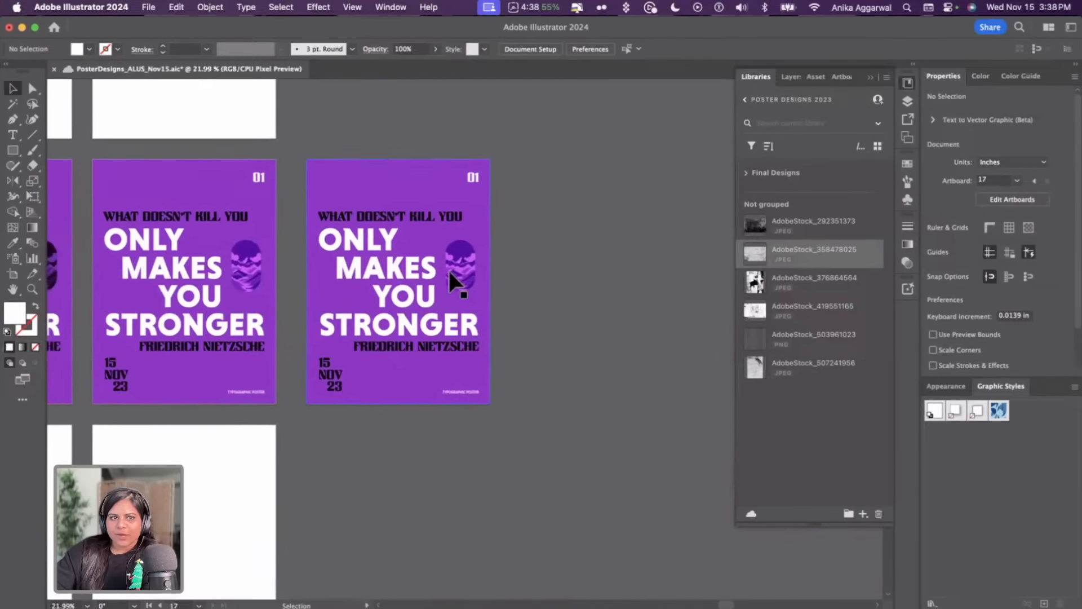
Duplicate the fourth poster artboard to the right, then cover the fourth poster with an 18 × 24 in white rectangle
{"action": "left_click", "coordinate": [12, 274]}
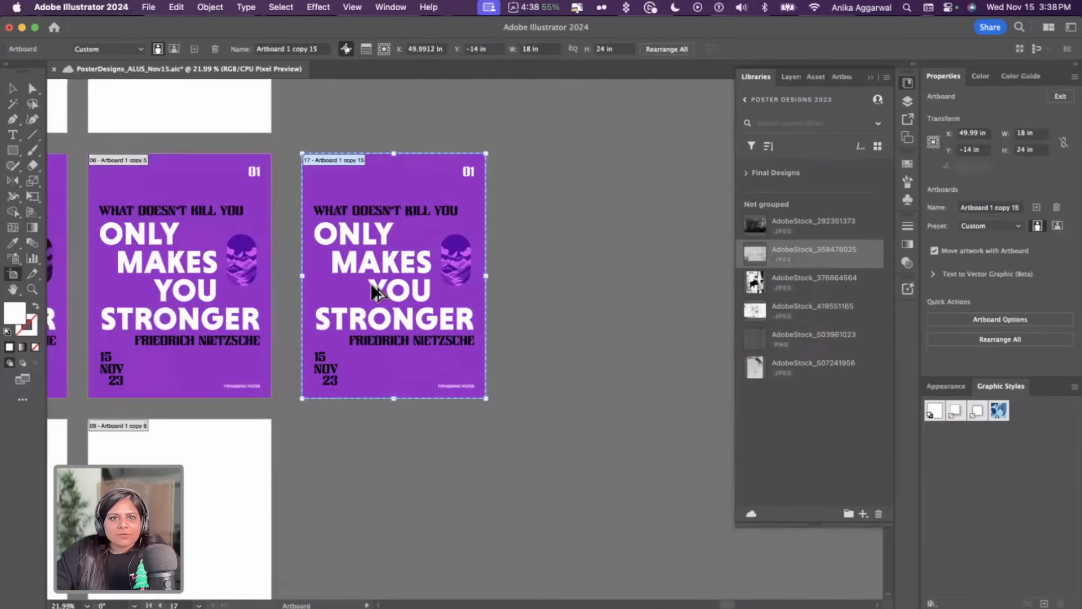
{"action": "left_click_drag", "start_coordinate": [372, 299], "coordinate": [589, 300]}
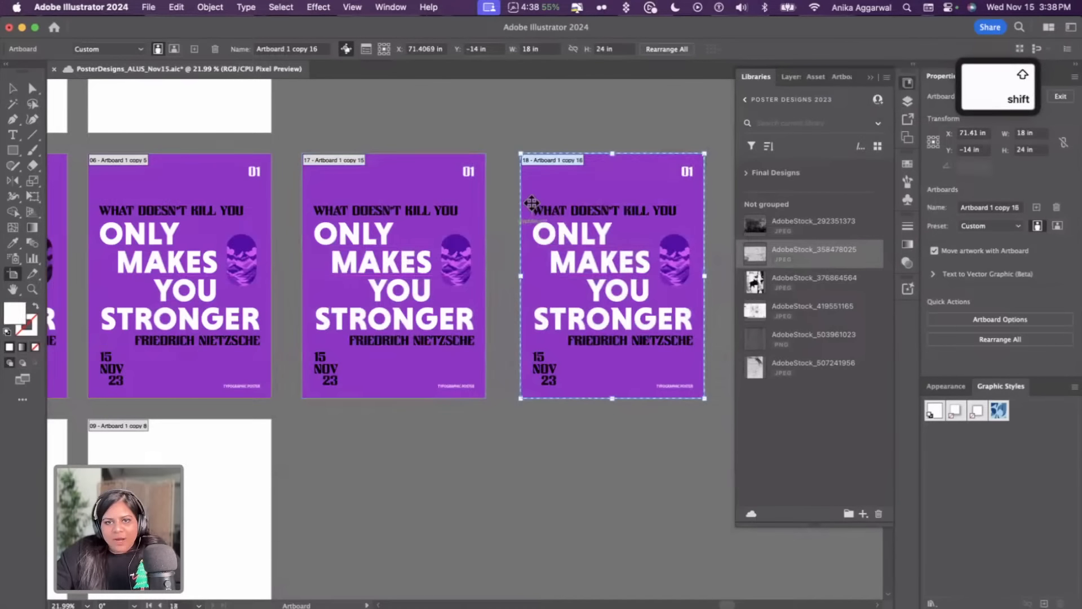
{"action": "key", "text": "m"}
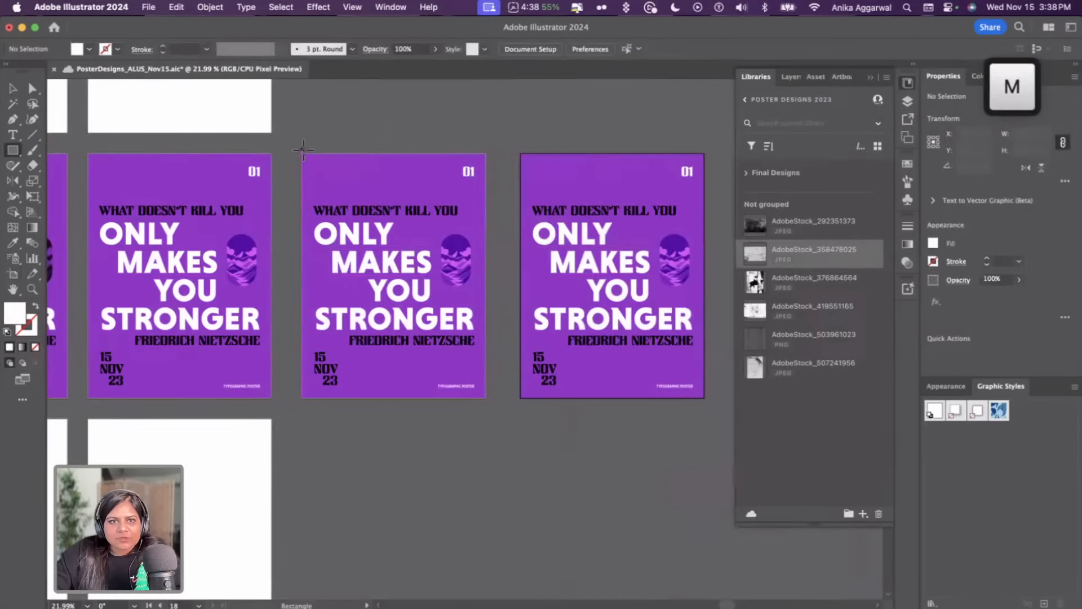
{"action": "left_click_drag", "start_coordinate": [303, 153], "coordinate": [487, 398]}
{"action": "key", "text": "v"}
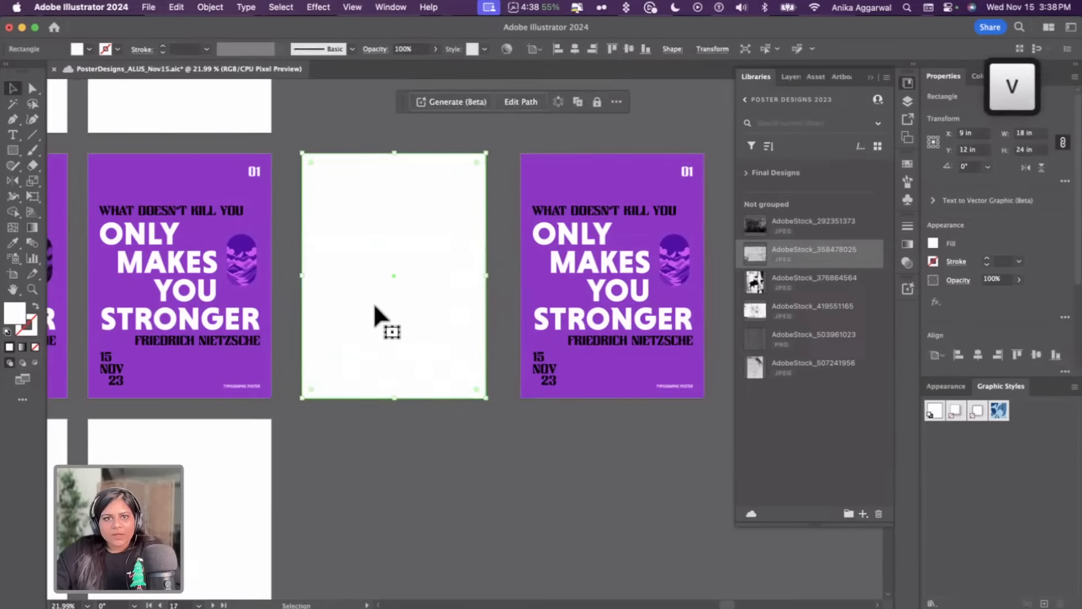
Copy the texture prompts list image from the notes and paste it just below the white-covered poster artboard
{"action": "scroll", "coordinate": [372, 308], "scroll_direction": "left", "scroll_amount": 15}
{"action": "scroll", "coordinate": [372, 307], "scroll_direction": "up", "scroll_amount": 6}
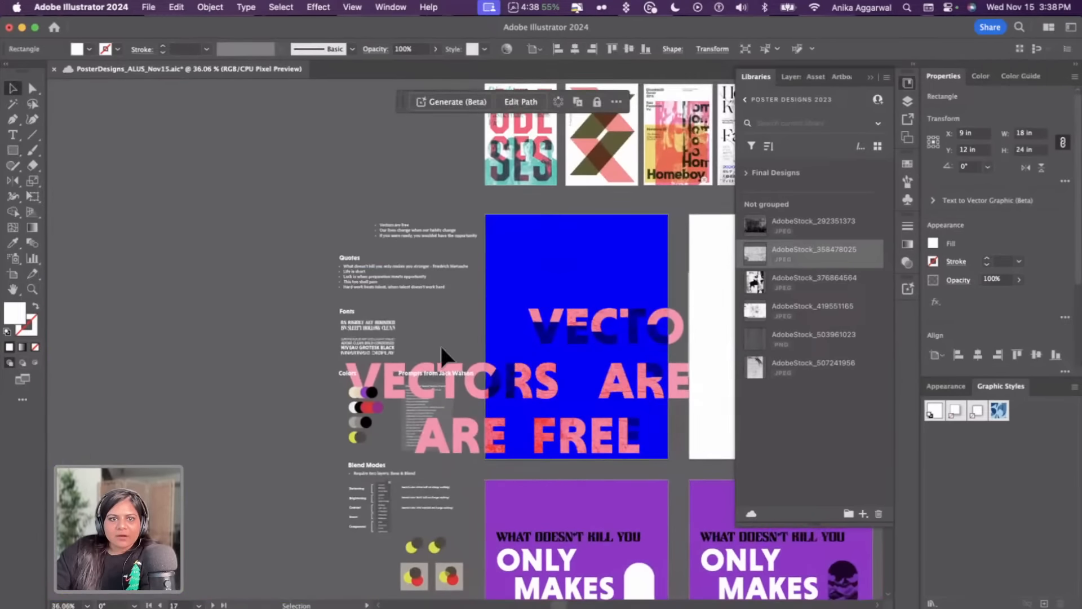
{"action": "scroll", "coordinate": [441, 348], "scroll_direction": "up", "scroll_amount": 10}
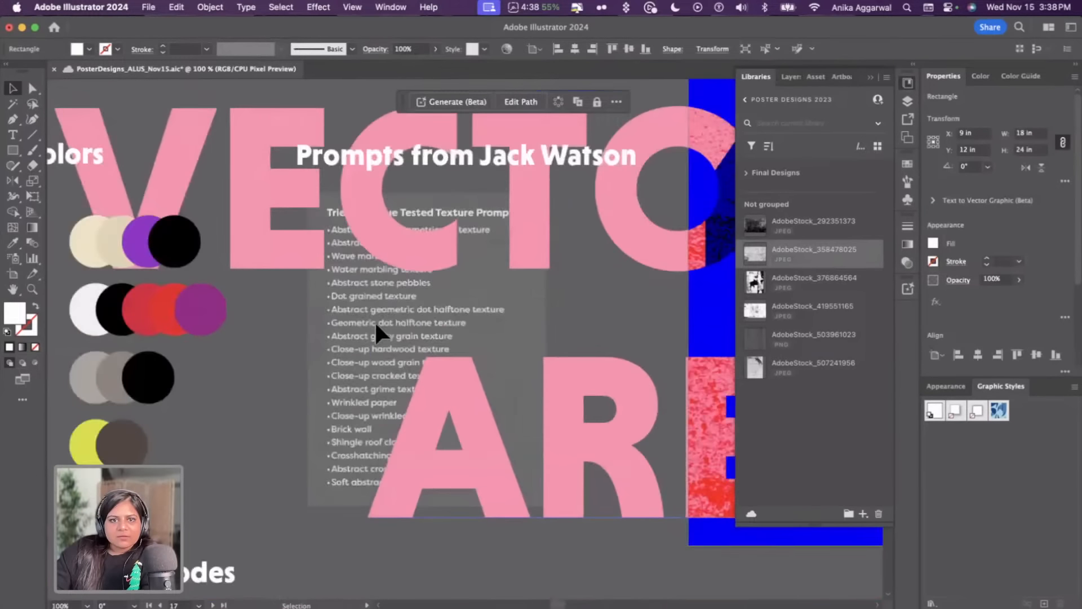
{"action": "left_click", "coordinate": [376, 322]}
{"action": "left_click", "coordinate": [322, 317]}
{"action": "left_click", "coordinate": [330, 360]}
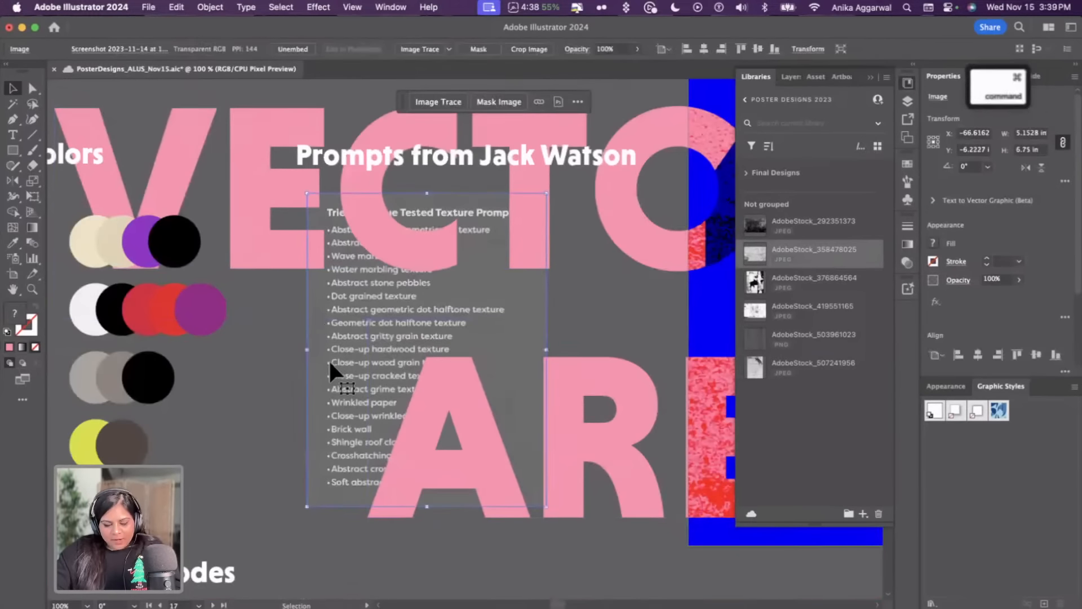
{"action": "key", "text": "super+c"}
{"action": "scroll", "coordinate": [455, 398], "scroll_direction": "down", "scroll_amount": 8}
{"action": "scroll", "coordinate": [455, 398], "scroll_direction": "down", "scroll_amount": 5}
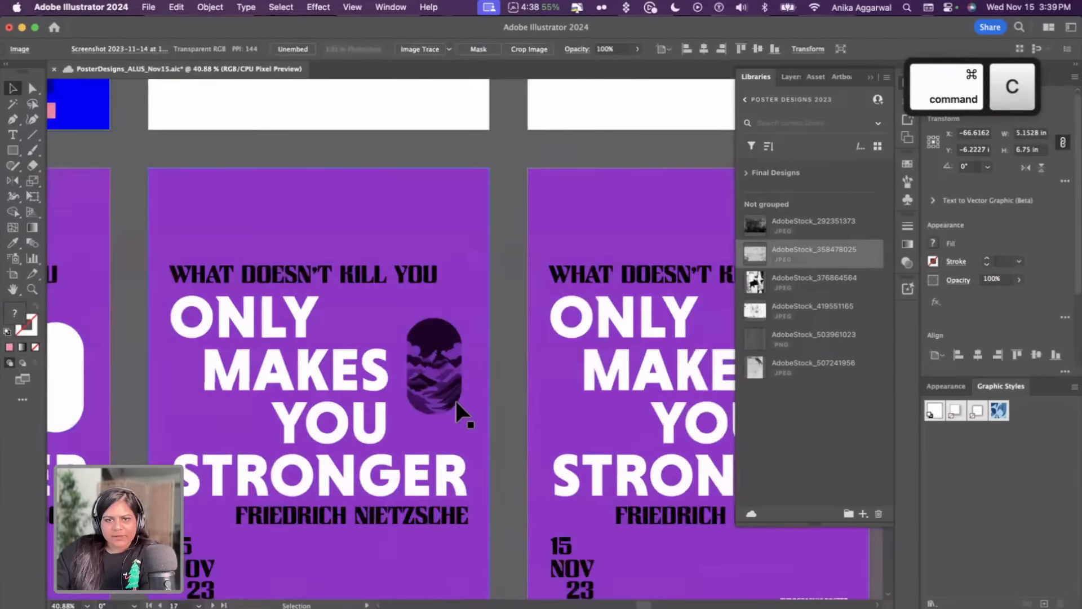
{"action": "scroll", "coordinate": [455, 401], "scroll_direction": "down", "scroll_amount": 6}
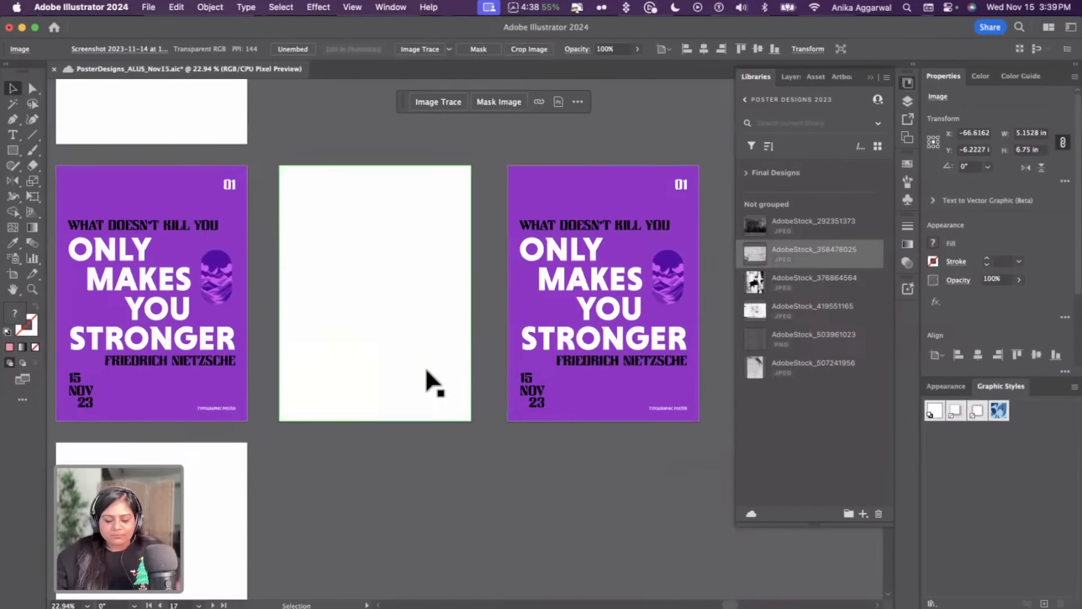
{"action": "key", "text": "cmd+v"}
{"action": "left_click_drag", "start_coordinate": [478, 349], "coordinate": [435, 476]}
{"action": "left_click_drag", "start_coordinate": [394, 358], "coordinate": [491, 333]}
{"action": "key", "text": "super+z"}
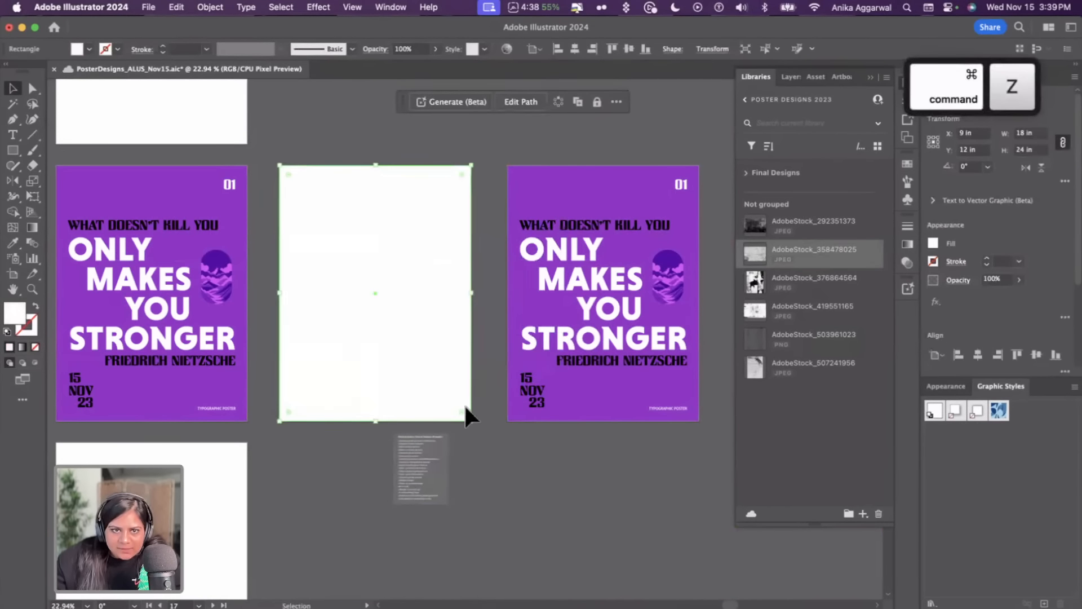
{"action": "scroll", "coordinate": [423, 457], "scroll_direction": "up", "scroll_amount": 5}
{"action": "left_click_drag", "start_coordinate": [423, 470], "coordinate": [355, 461]}
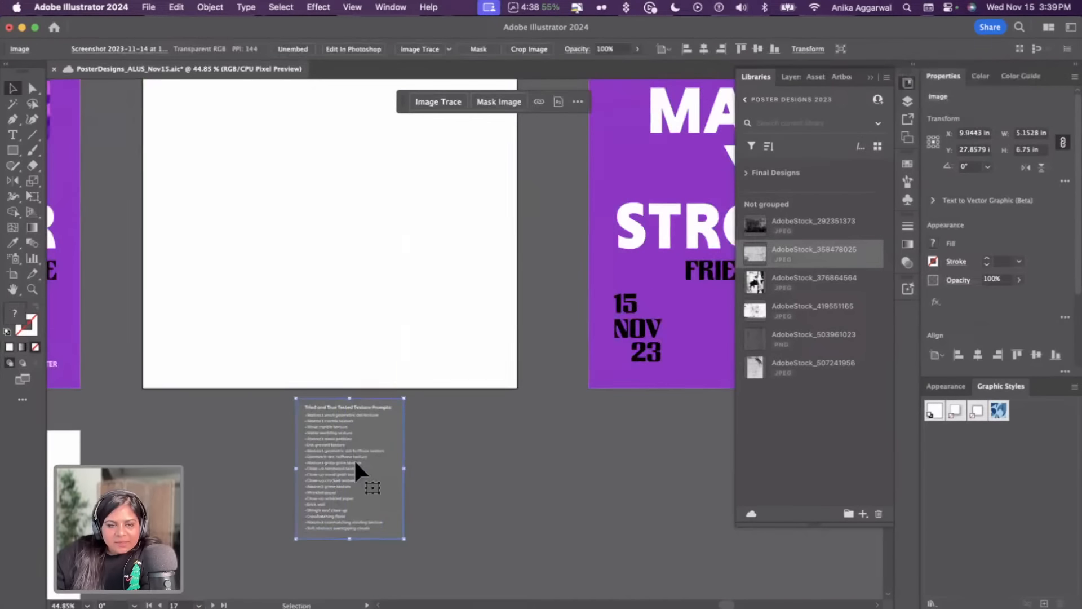
Zoom in to read the texture prompts list pasted below the white poster
{"action": "scroll", "coordinate": [358, 447], "scroll_direction": "up", "scroll_amount": 5}
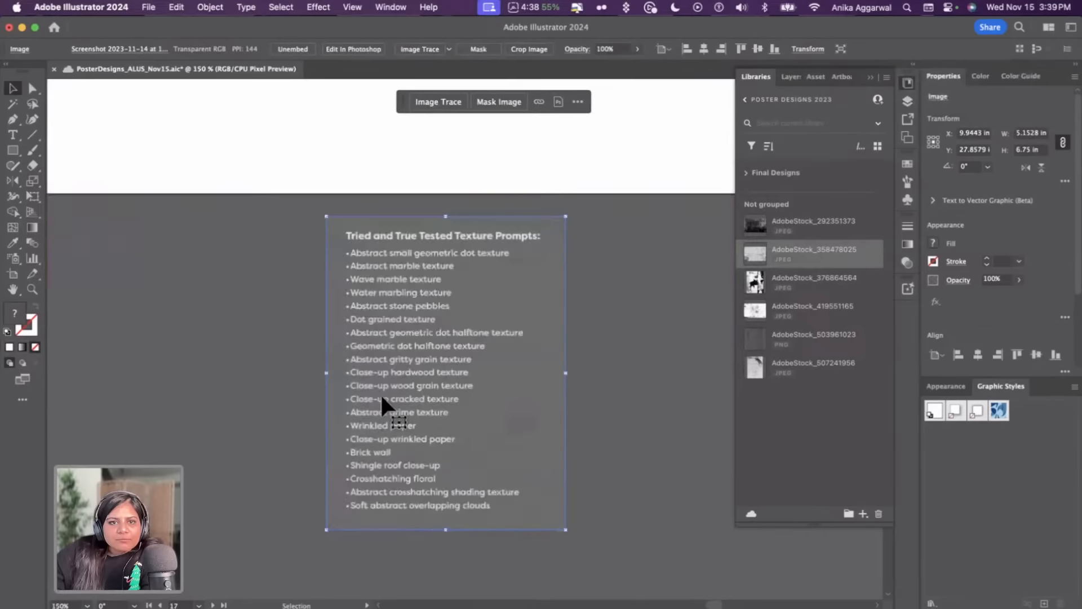
{"action": "scroll", "coordinate": [380, 392], "scroll_direction": "up", "scroll_amount": 5}
{"action": "scroll", "coordinate": [380, 392], "scroll_direction": "down", "scroll_amount": 2}
{"action": "left_click", "coordinate": [273, 353]}
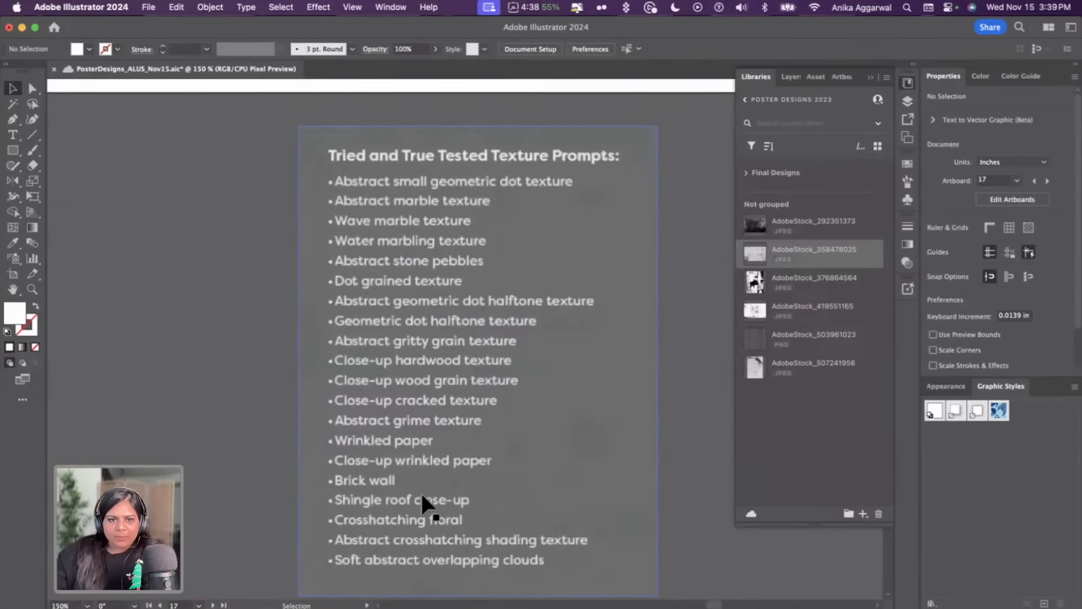
{"action": "scroll", "coordinate": [418, 489], "scroll_direction": "down", "scroll_amount": 5}
Select the white rectangle and open Text to Vector Graphic, trying the type options and keeping Scene
{"action": "left_click", "coordinate": [363, 316]}
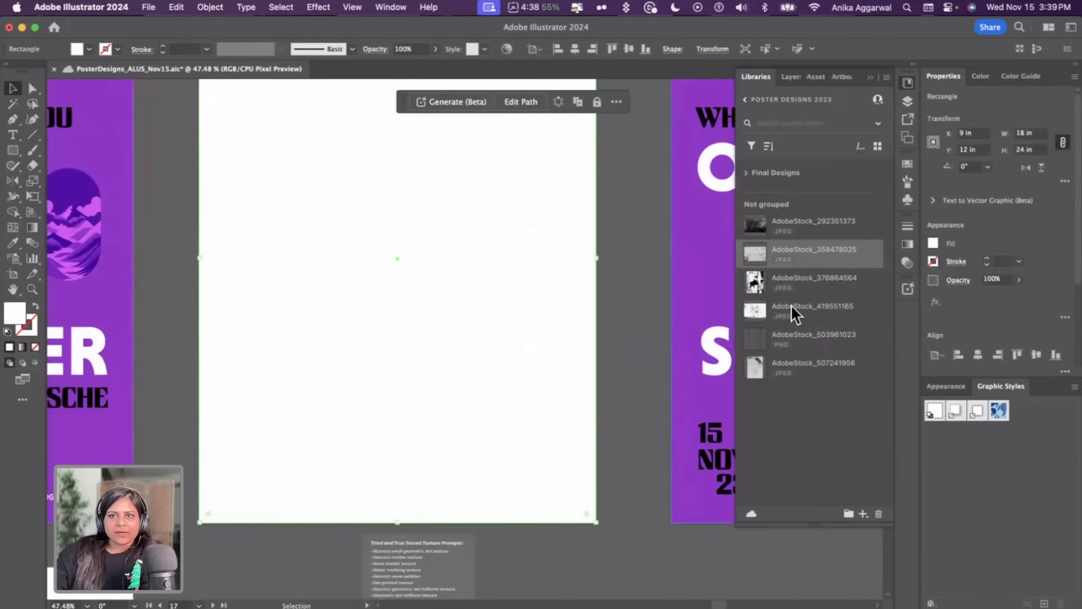
{"action": "left_click", "coordinate": [933, 202]}
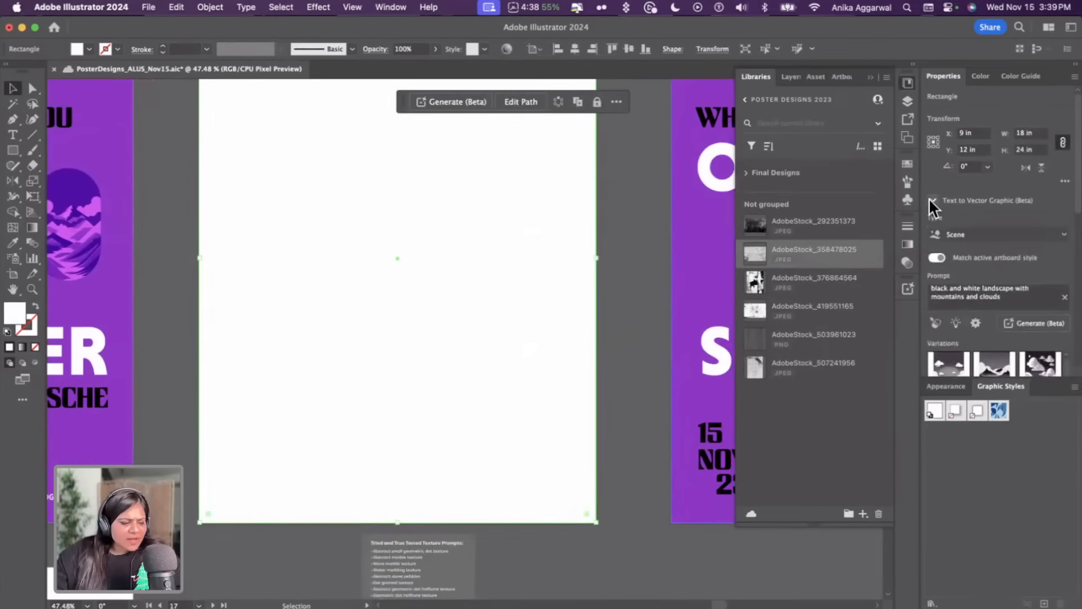
{"action": "left_click", "coordinate": [1005, 232]}
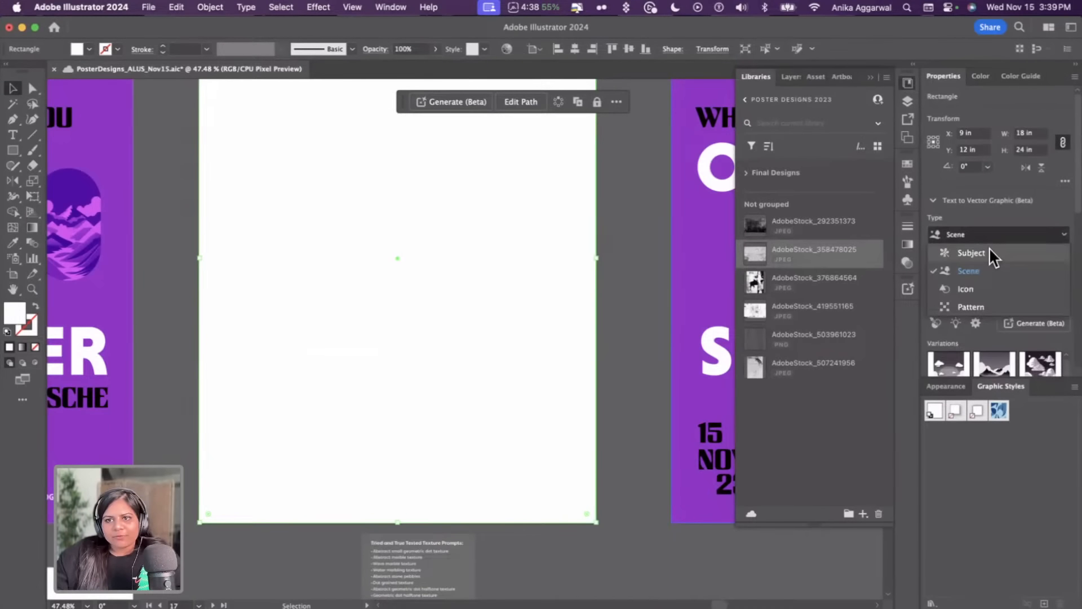
{"action": "left_click", "coordinate": [990, 249]}
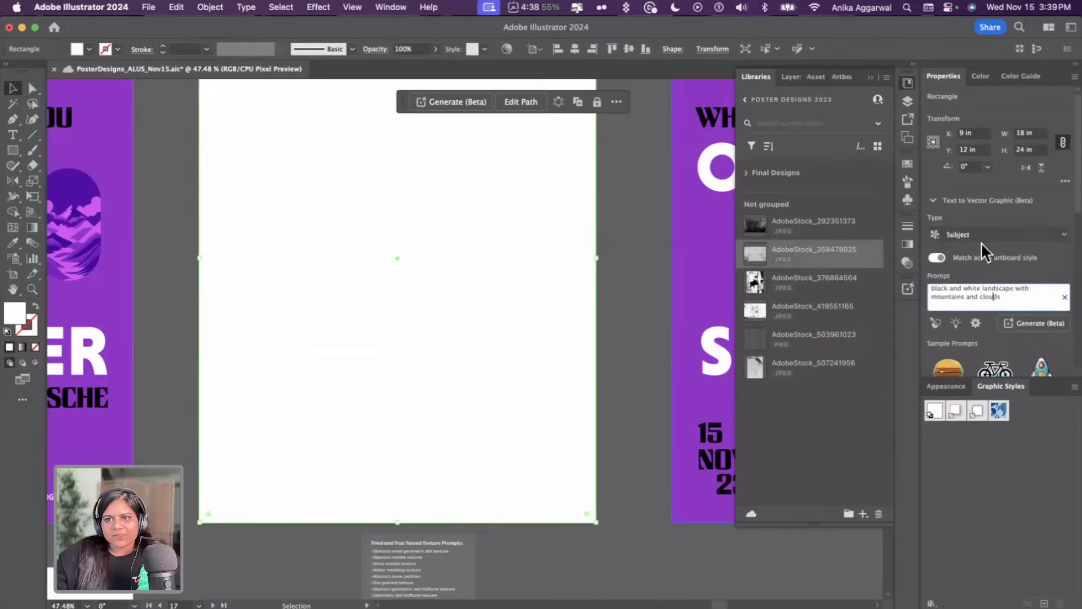
{"action": "left_click", "coordinate": [982, 238]}
{"action": "left_click", "coordinate": [983, 288]}
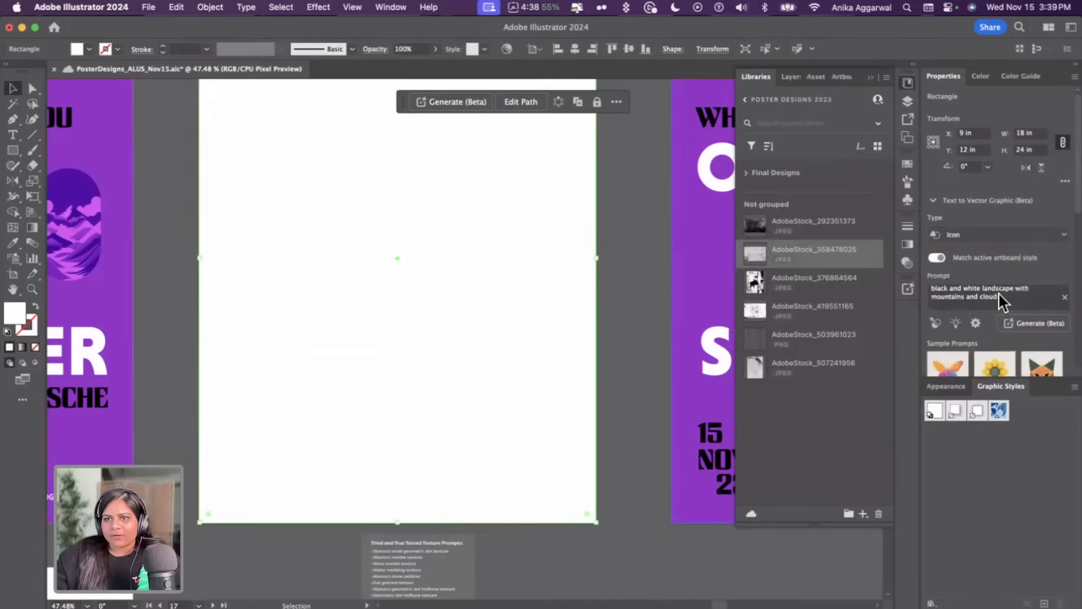
{"action": "left_click_drag", "start_coordinate": [999, 292], "coordinate": [922, 283]}
{"action": "left_click", "coordinate": [974, 238]}
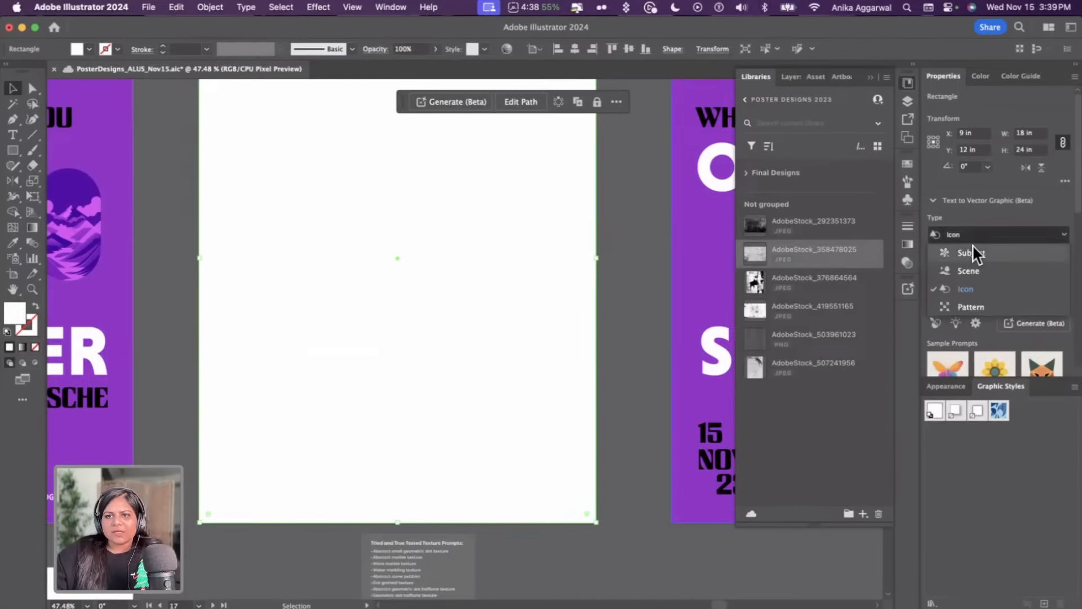
{"action": "left_click", "coordinate": [976, 270]}
Generate a Scene vector graphic on the white rectangle from the prompt 'wrinkled paper'
{"action": "left_click_drag", "start_coordinate": [1001, 297], "coordinate": [934, 243]}
{"action": "type", "text": "wrinkled paper"}
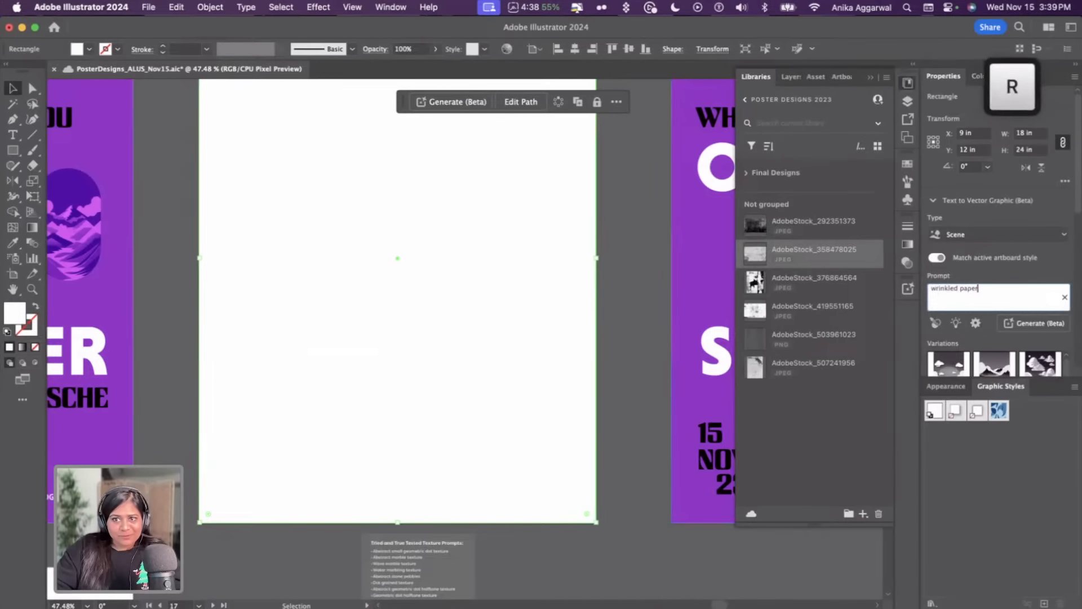
{"action": "key", "text": "Return"}
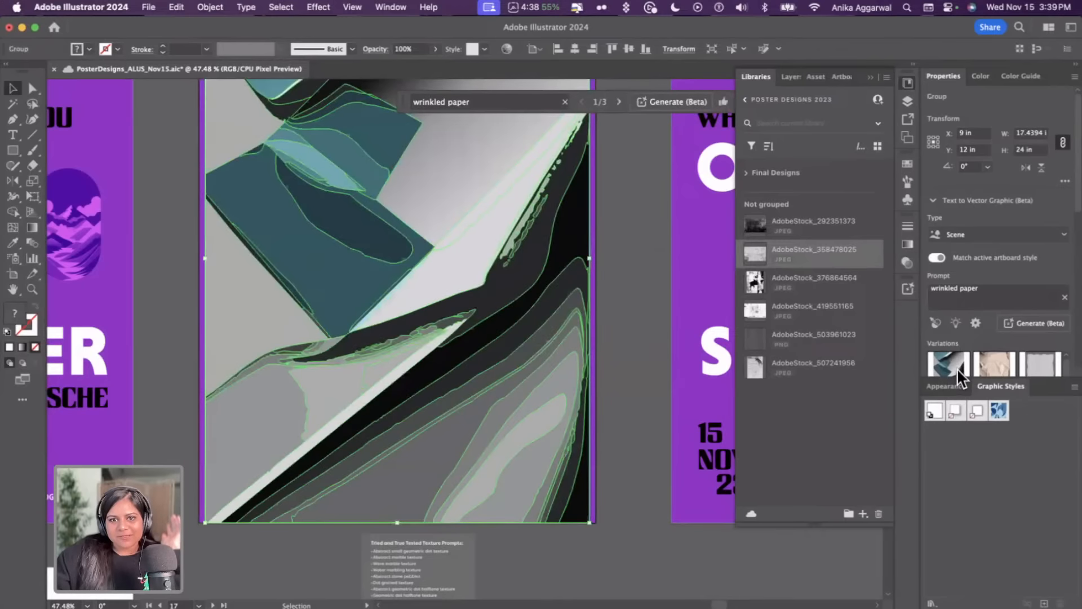
Zoom out and preview each of the three generated wrinkled paper variations on the poster
{"action": "left_click", "coordinate": [623, 335]}
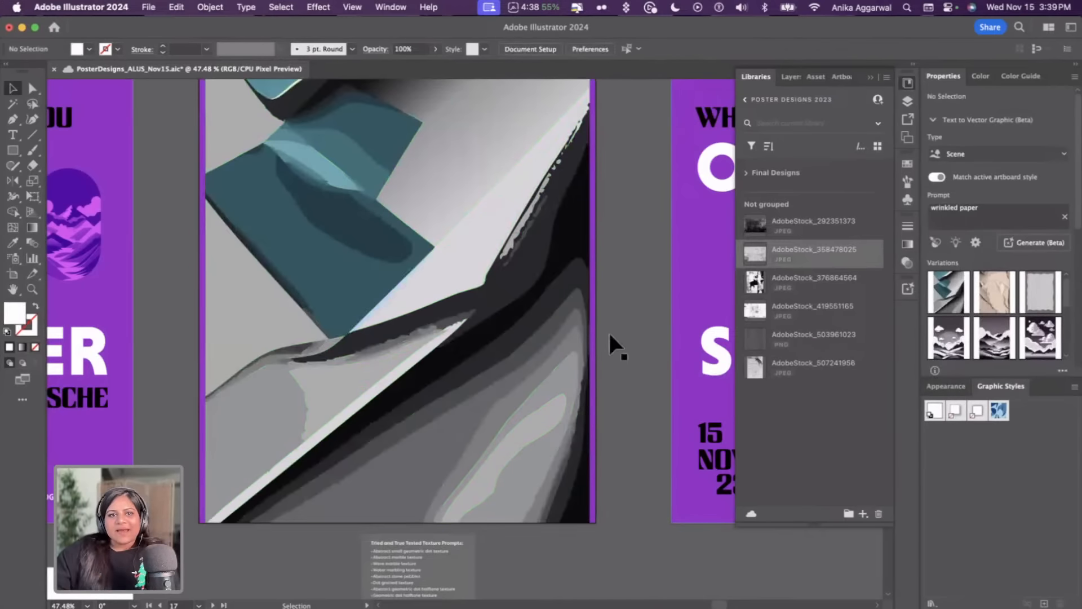
{"action": "scroll", "coordinate": [535, 322], "scroll_direction": "down", "scroll_amount": 3}
{"action": "left_click", "coordinate": [529, 317]}
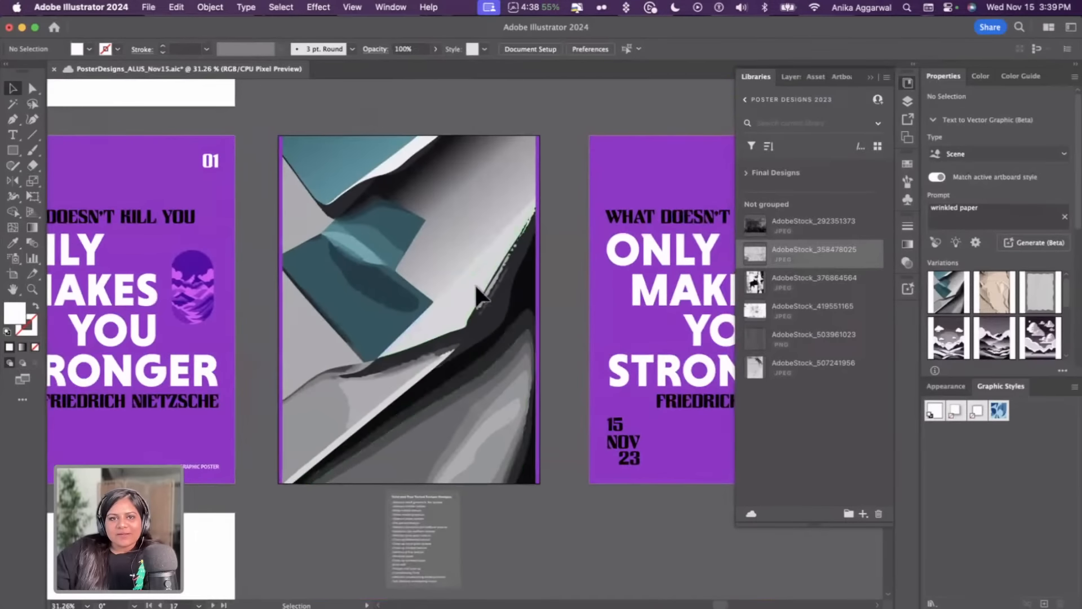
{"action": "left_click", "coordinate": [979, 362]}
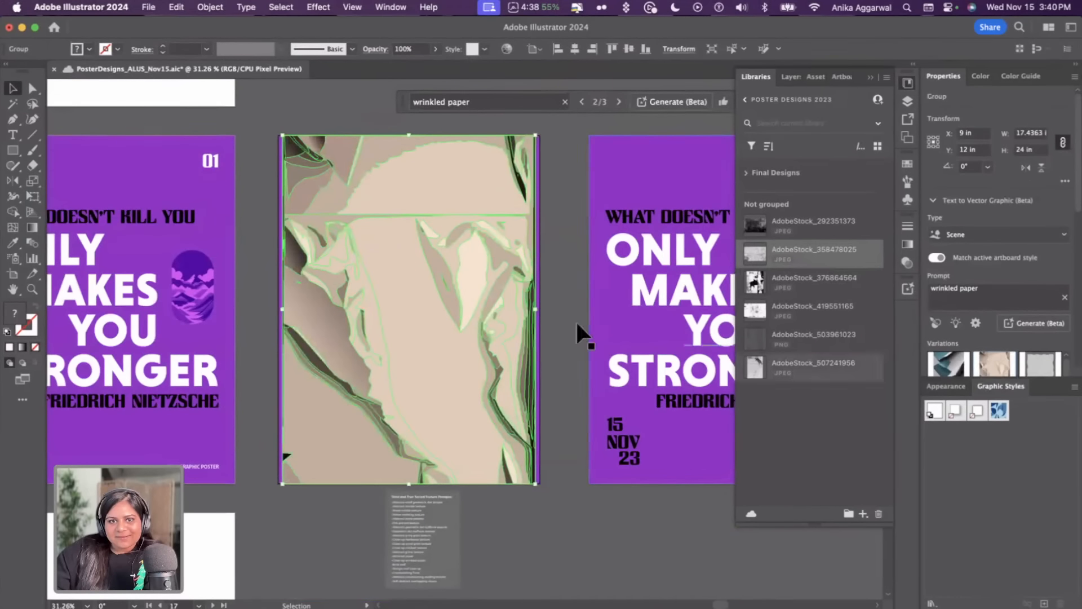
{"action": "left_click", "coordinate": [547, 309]}
{"action": "left_click", "coordinate": [508, 322]}
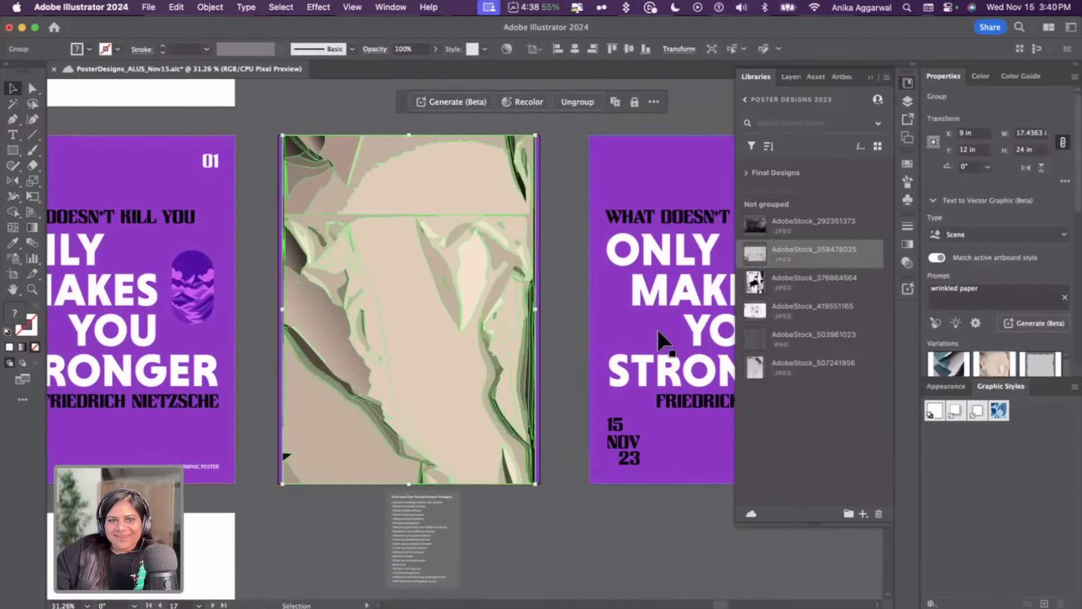
{"action": "left_click", "coordinate": [1040, 364]}
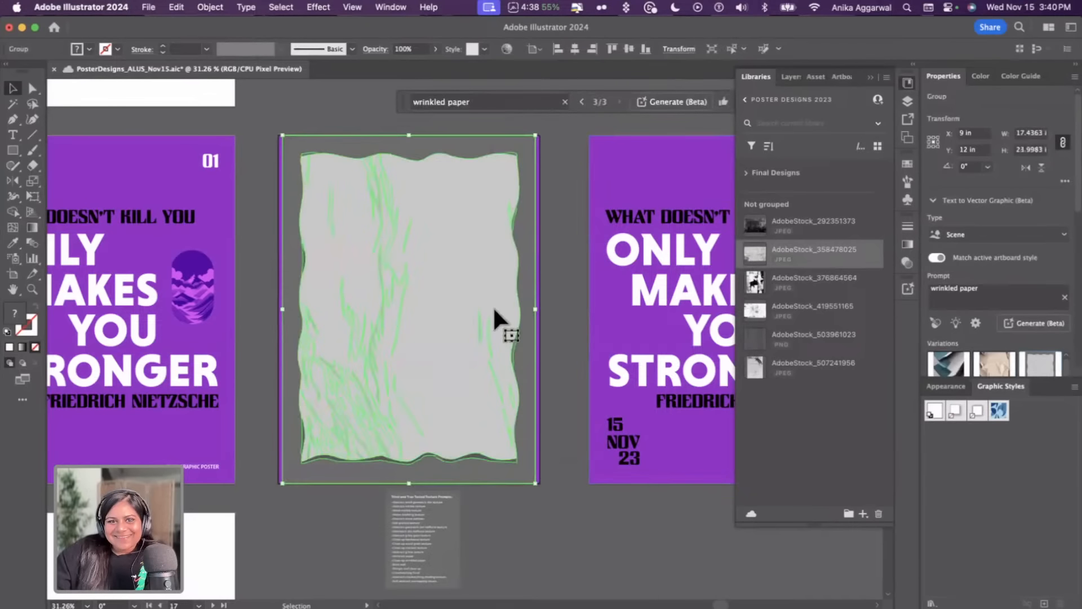
{"action": "left_click", "coordinate": [556, 274]}
{"action": "left_click", "coordinate": [443, 330]}
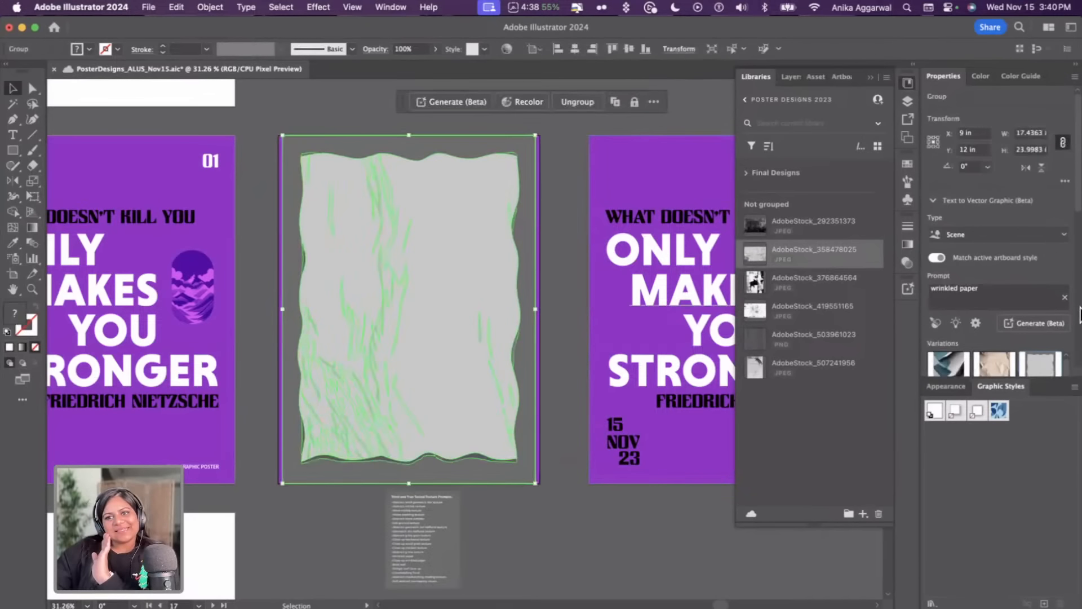
Generate a new set of wrinkled paper variations and apply the second one to the poster
{"action": "left_click", "coordinate": [1054, 323]}
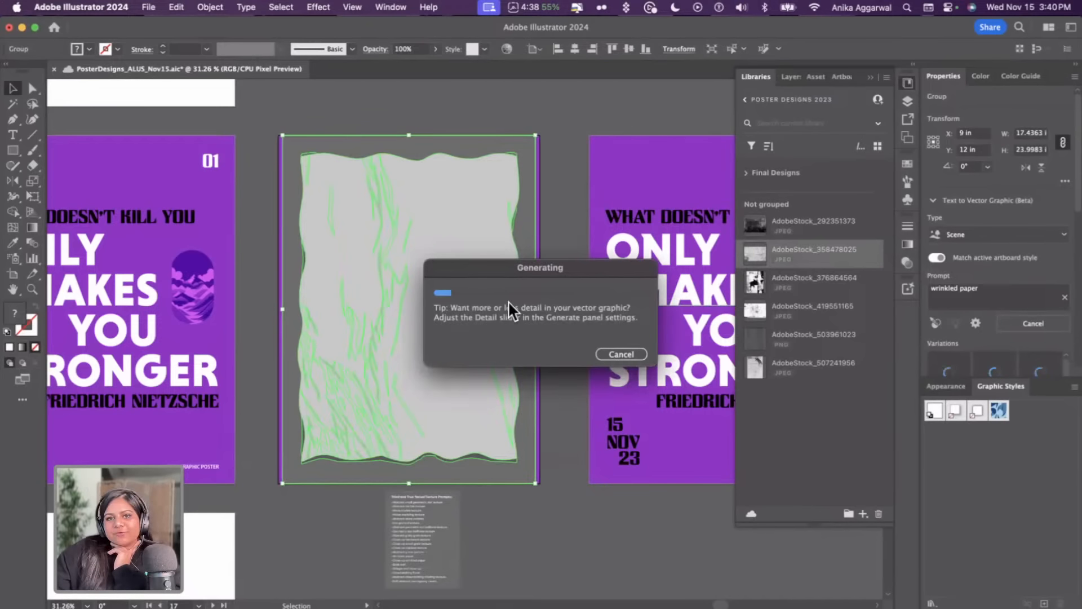
{"action": "left_click_drag", "start_coordinate": [507, 270], "coordinate": [623, 110]}
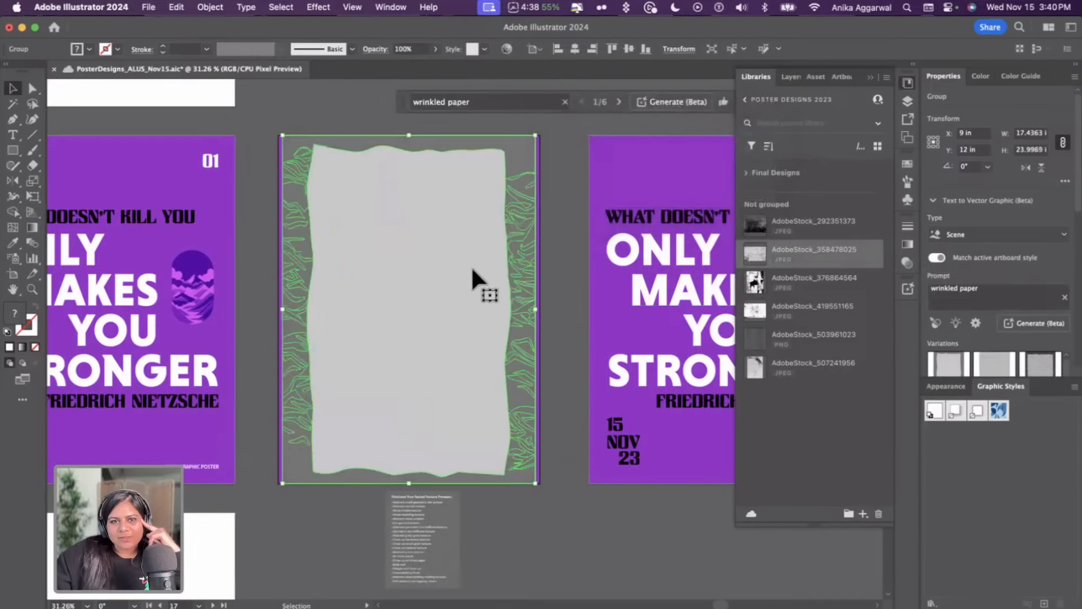
{"action": "left_click", "coordinate": [553, 320]}
{"action": "left_click", "coordinate": [510, 319]}
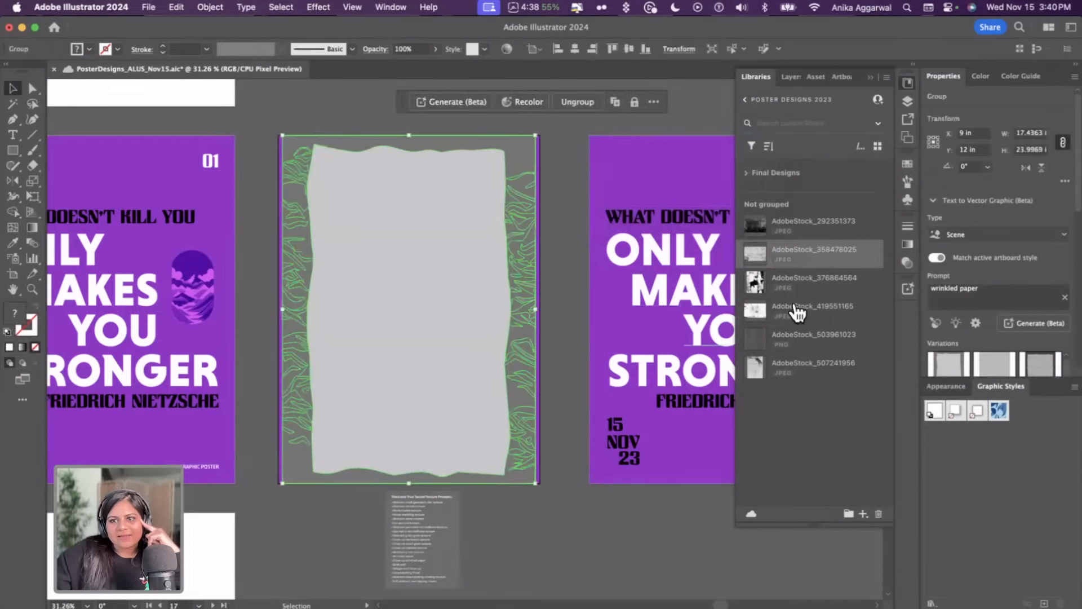
{"action": "left_click", "coordinate": [992, 365]}
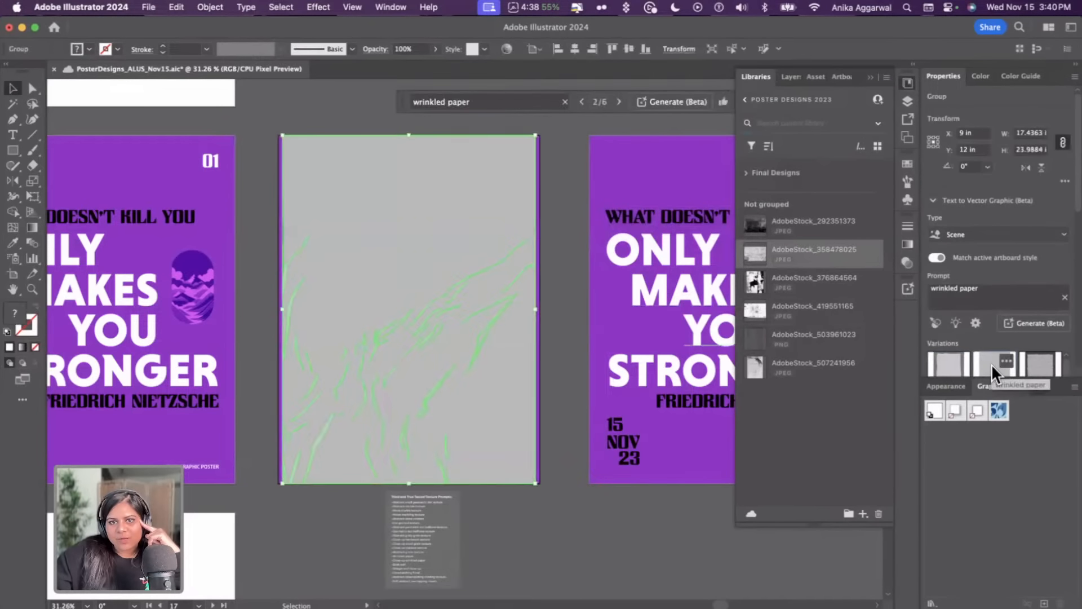
{"action": "left_click", "coordinate": [564, 280]}
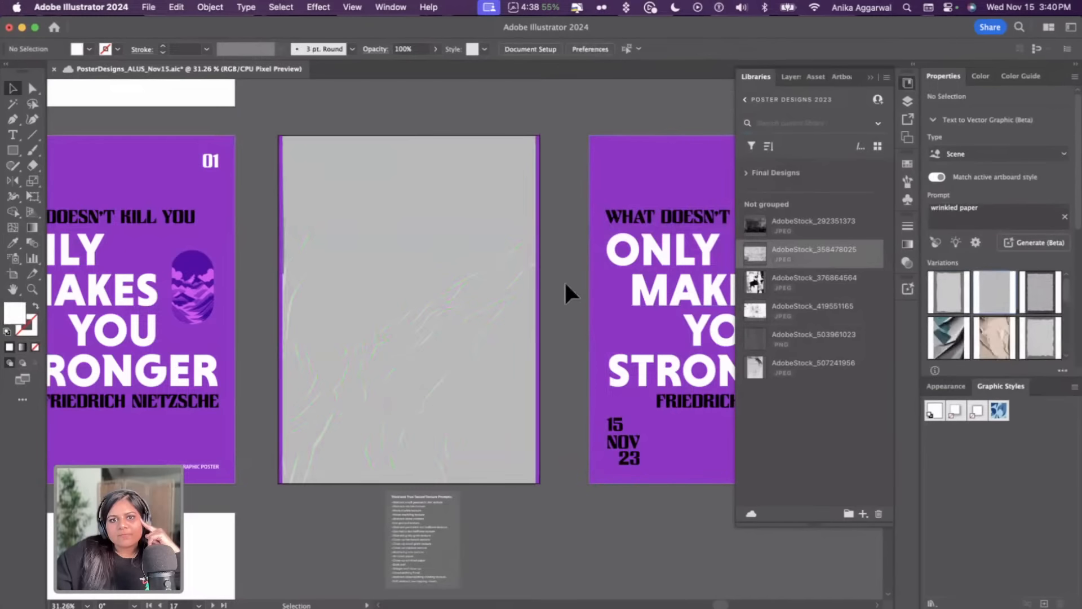
{"action": "left_click", "coordinate": [508, 353]}
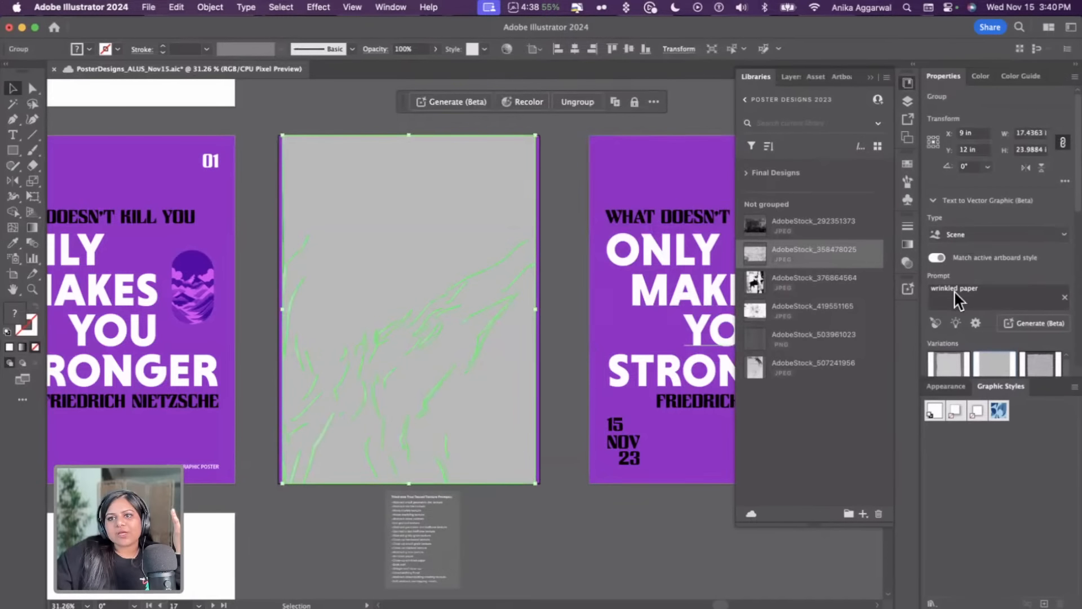
Change the texture graphic's blend mode so the poster artwork shows through it
{"action": "scroll", "coordinate": [957, 225], "scroll_direction": "down", "scroll_amount": 5}
{"action": "left_click", "coordinate": [958, 243]}
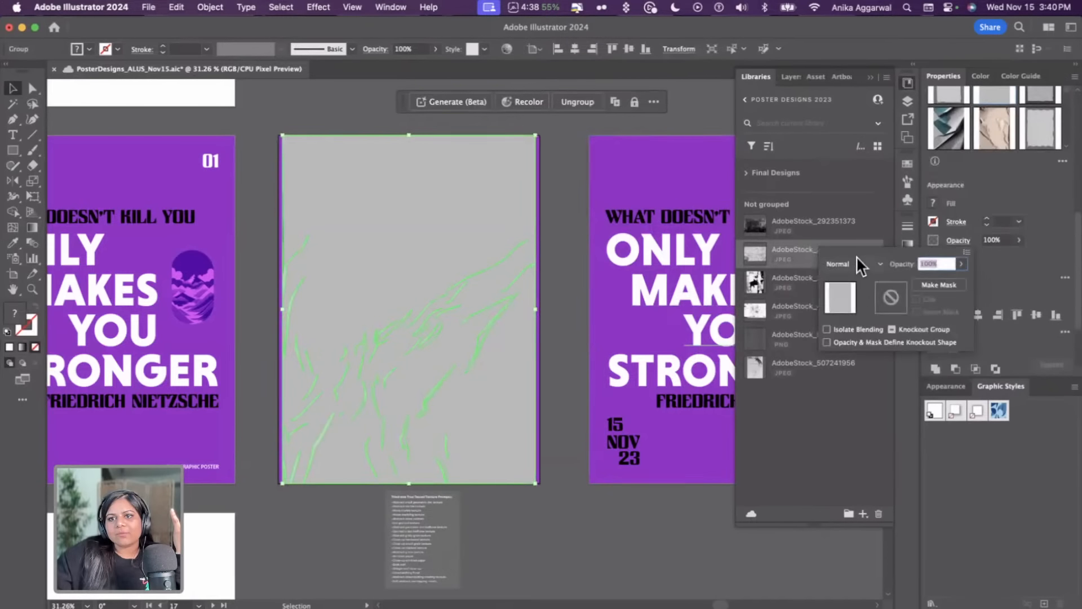
{"action": "left_click", "coordinate": [853, 263]}
{"action": "left_click", "coordinate": [849, 309]}
{"action": "left_click", "coordinate": [560, 188]}
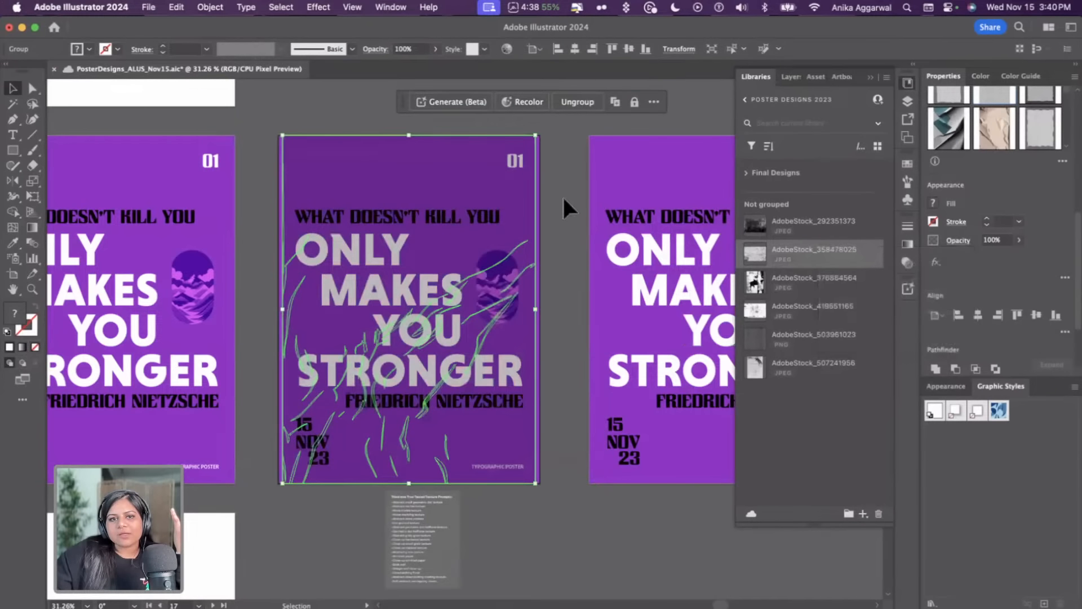
{"action": "left_click", "coordinate": [563, 195]}
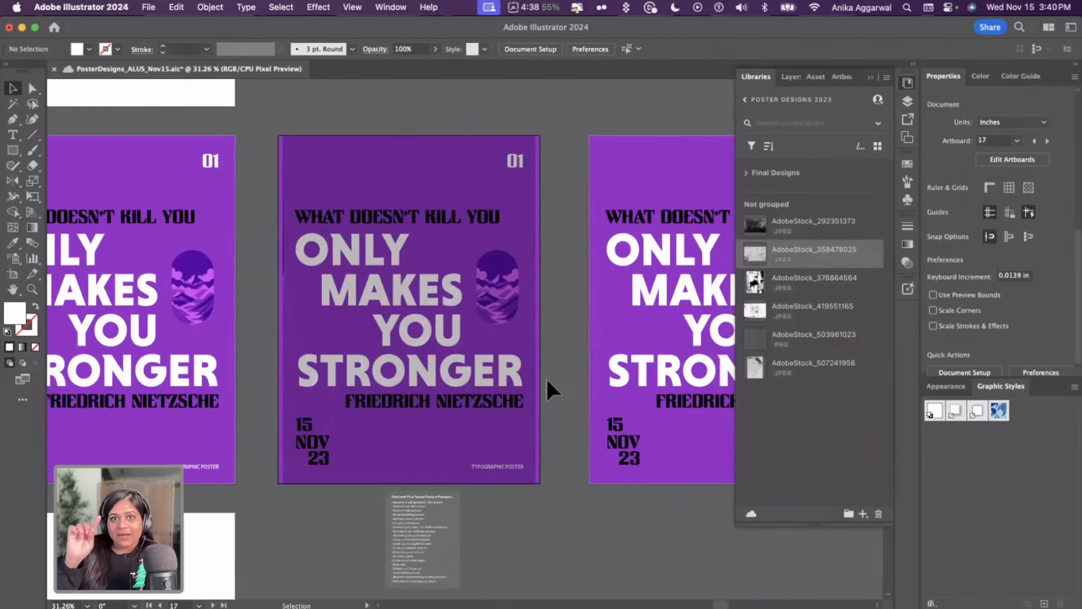
Inspect the blended texture up close, then swap it for the third variation with crumpled edges
{"action": "scroll", "coordinate": [545, 376], "scroll_direction": "up", "scroll_amount": 3}
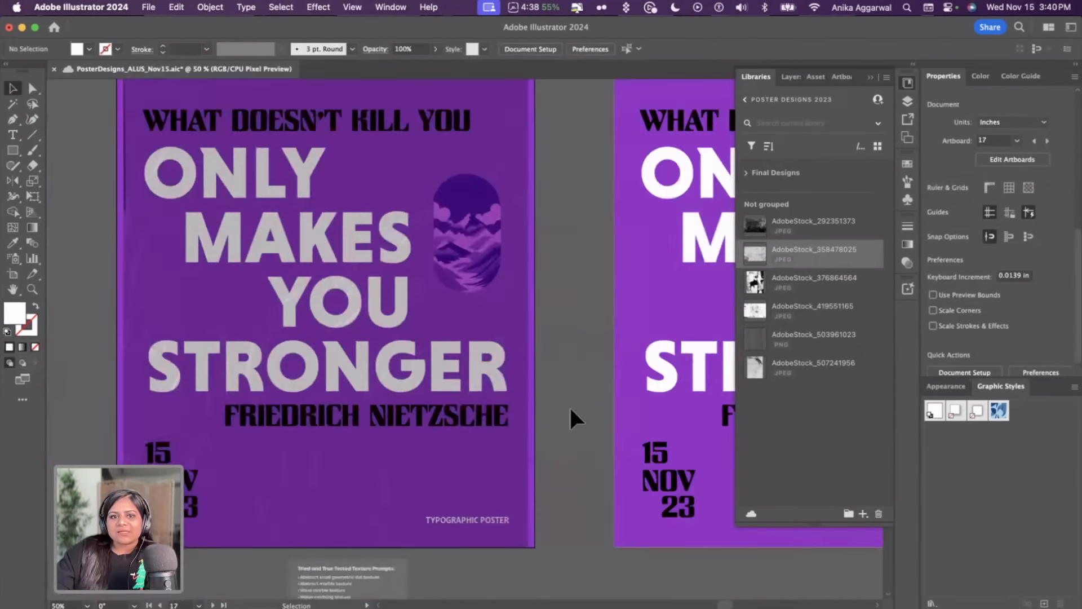
{"action": "scroll", "coordinate": [300, 499], "scroll_direction": "up", "scroll_amount": 3}
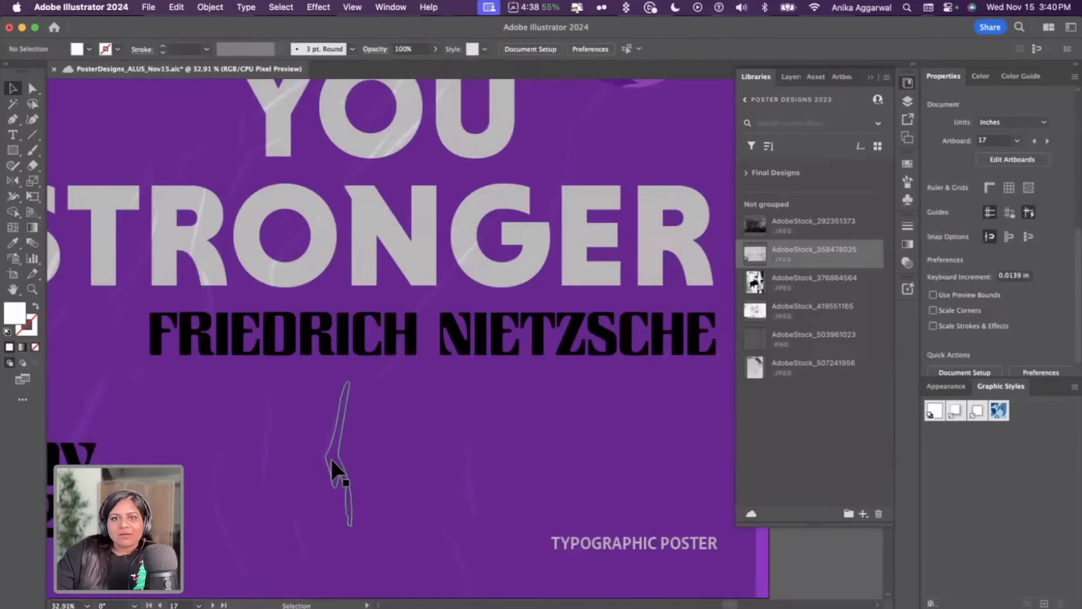
{"action": "scroll", "coordinate": [332, 461], "scroll_direction": "down", "scroll_amount": 3}
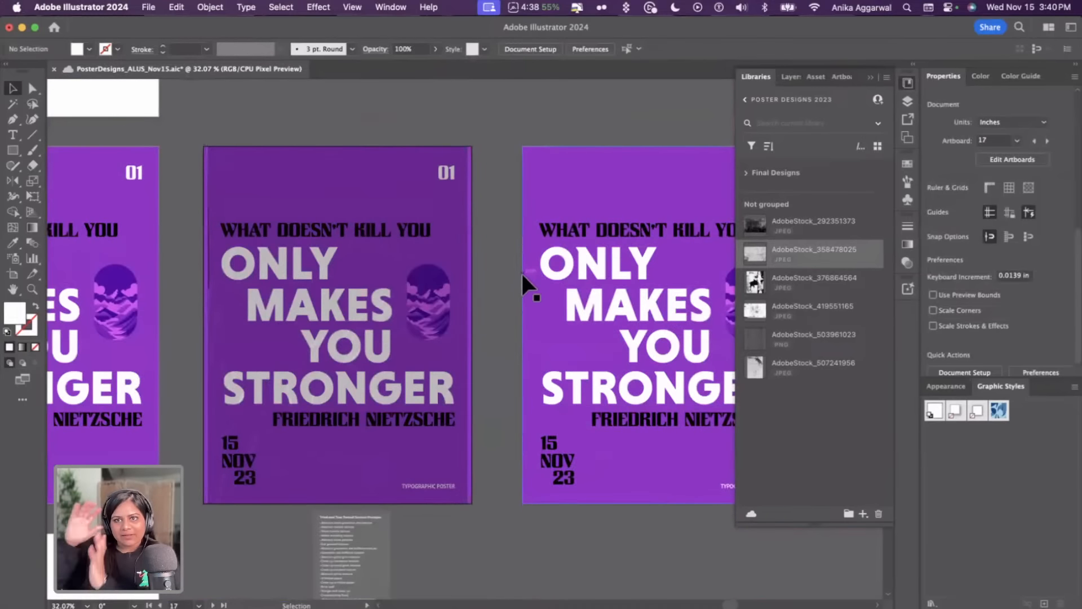
{"action": "left_click", "coordinate": [379, 200]}
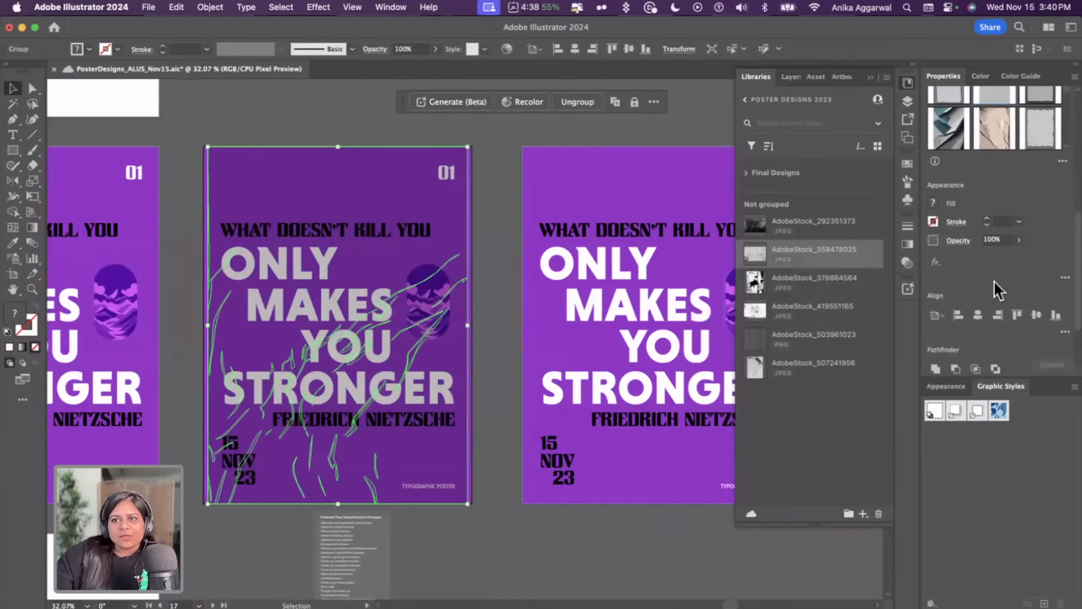
{"action": "scroll", "coordinate": [1029, 356], "scroll_direction": "down", "scroll_amount": 2}
{"action": "scroll", "coordinate": [1011, 248], "scroll_direction": "up", "scroll_amount": 6}
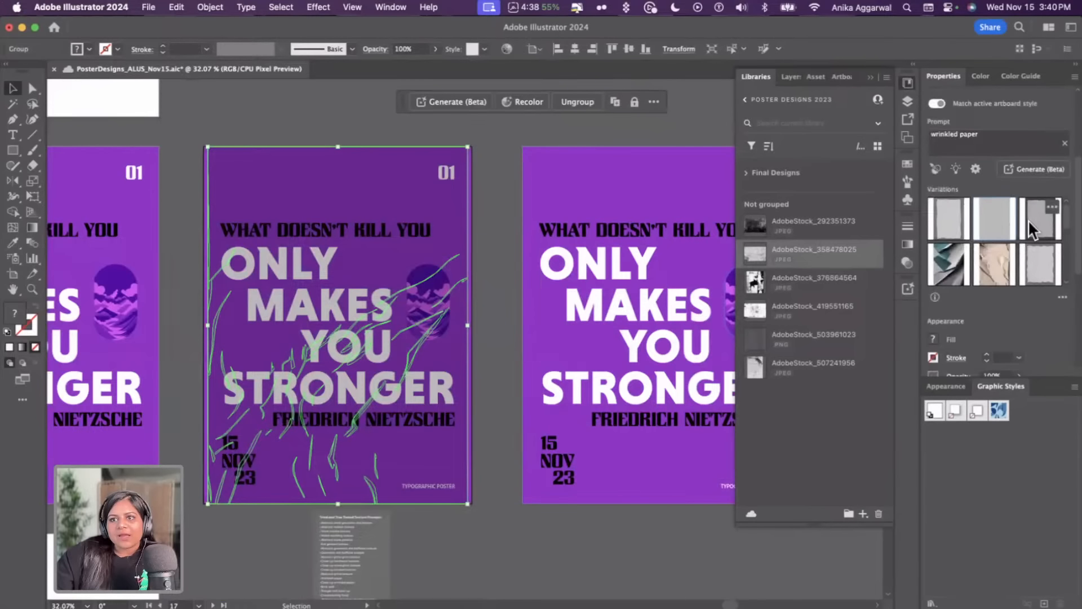
{"action": "left_click", "coordinate": [1030, 221]}
{"action": "left_click", "coordinate": [482, 298]}
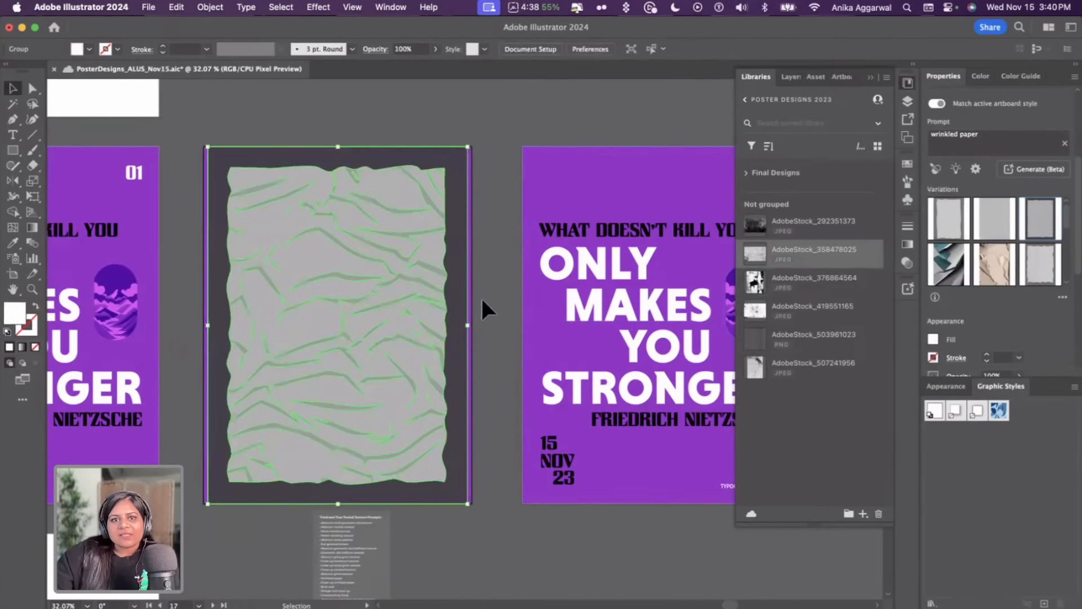
Enlarge the wrinkled paper graphic past the artboard edges and set its blend mode to Multiply
{"action": "left_click", "coordinate": [407, 305]}
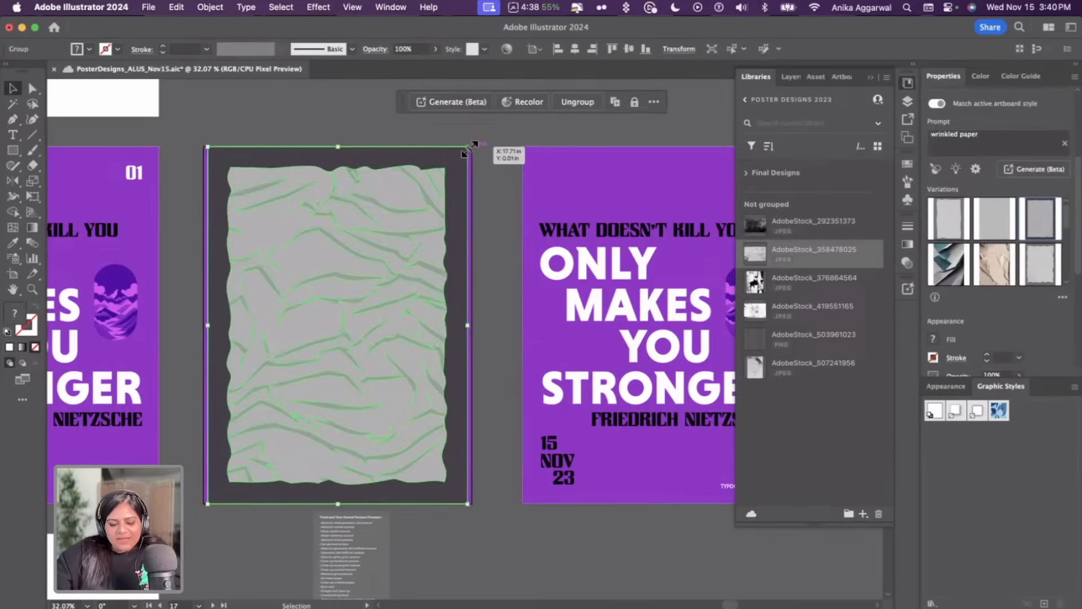
{"action": "left_click_drag", "start_coordinate": [468, 149], "coordinate": [505, 98]}
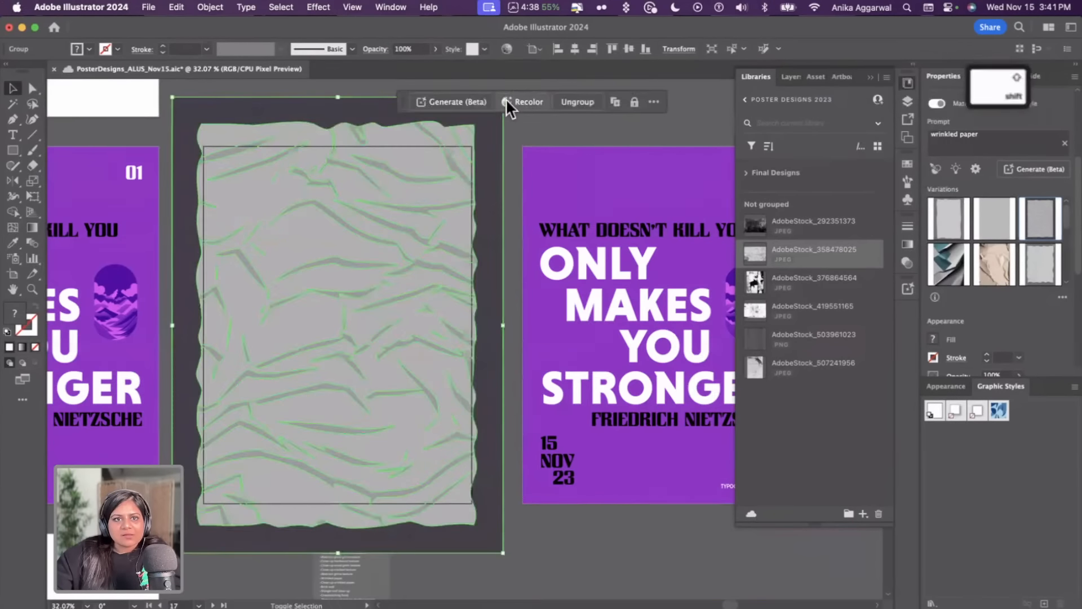
{"action": "scroll", "coordinate": [980, 322], "scroll_direction": "down", "scroll_amount": 2}
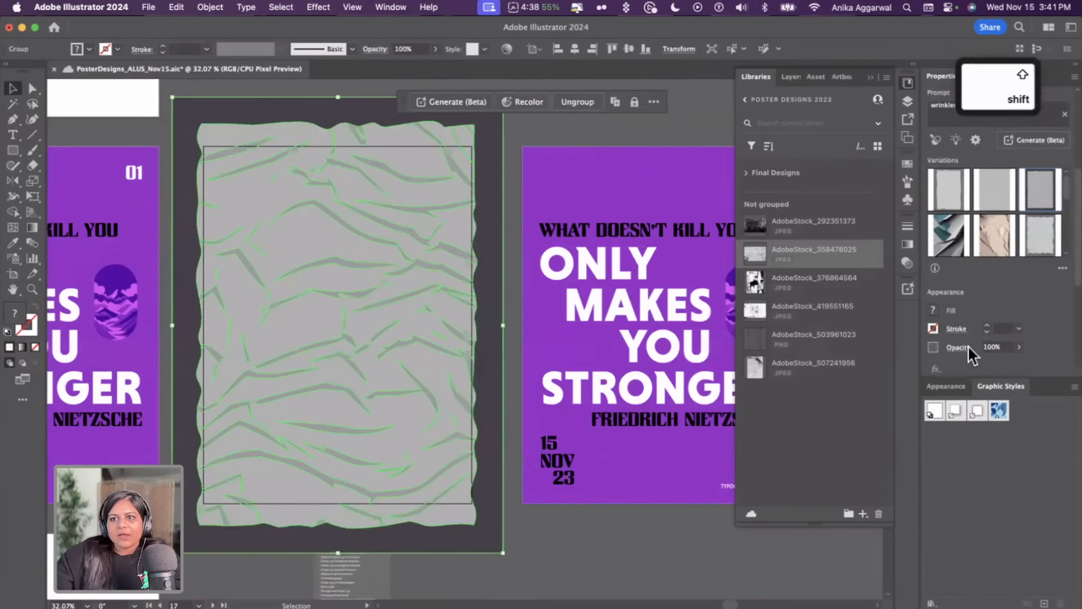
{"action": "left_click", "coordinate": [966, 345]}
{"action": "left_click", "coordinate": [855, 370]}
{"action": "left_click", "coordinate": [858, 401]}
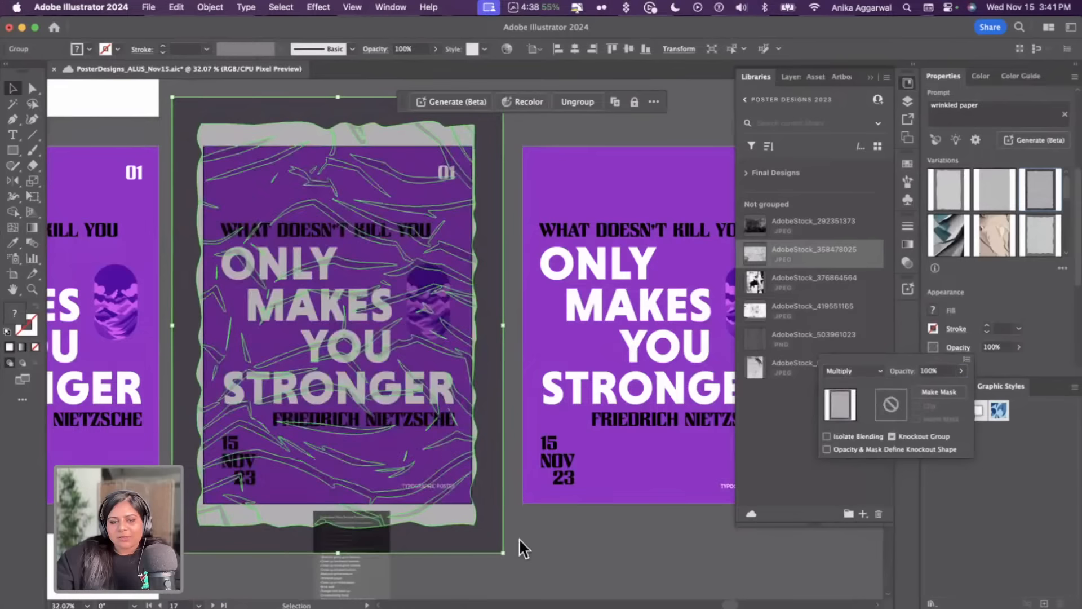
{"action": "left_click", "coordinate": [532, 565]}
{"action": "left_click", "coordinate": [532, 563]}
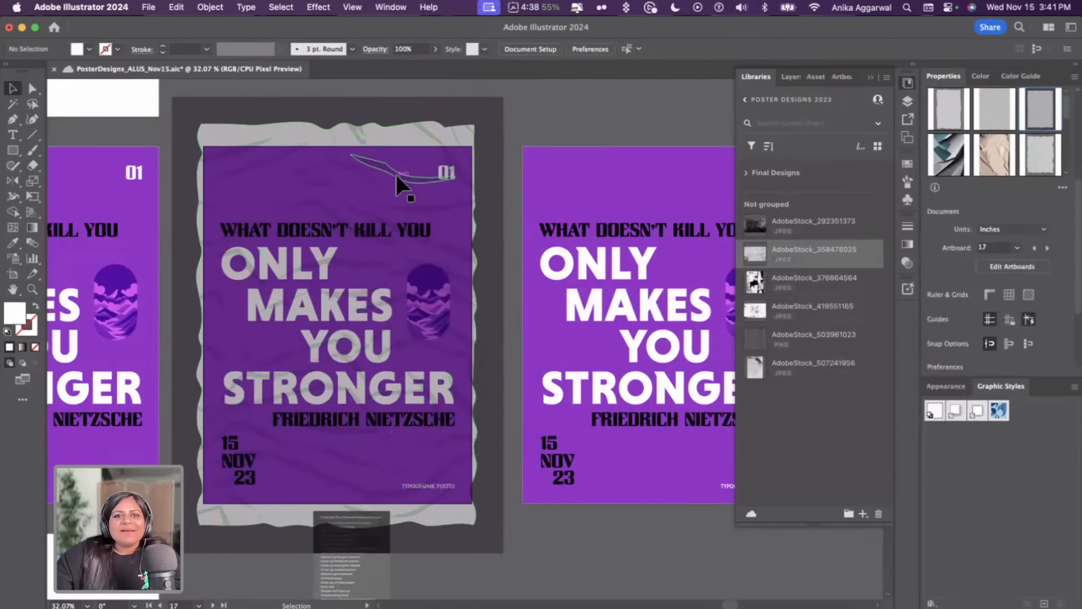
Change the document view mode to preview the textured poster
{"action": "left_click", "coordinate": [352, 8]}
{"action": "left_click", "coordinate": [394, 85]}
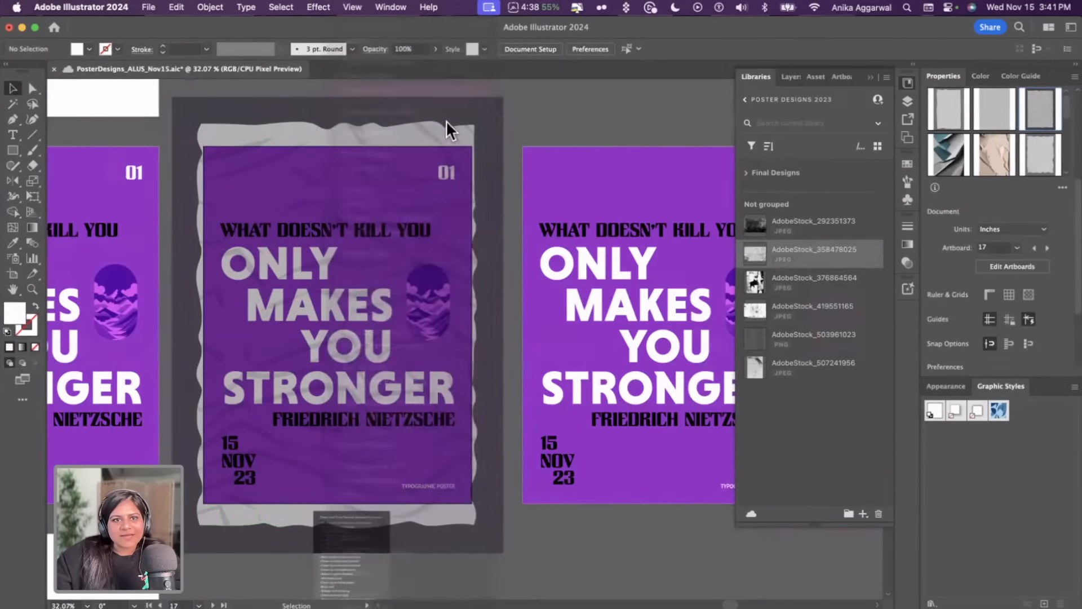
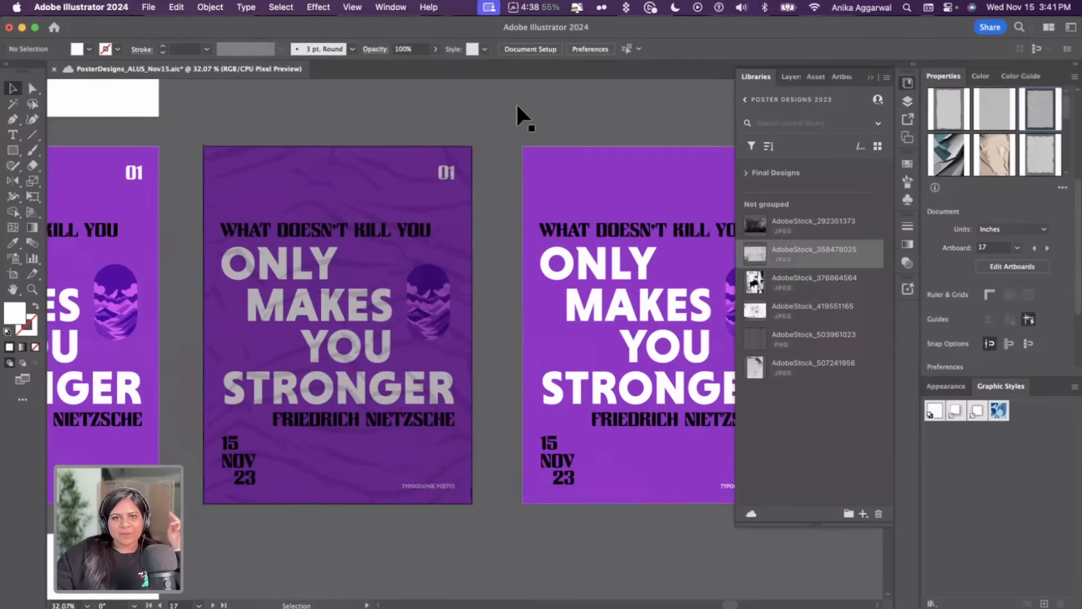
Swap the wrinkled paper texture on the poster for the second generated variation
{"action": "left_click", "coordinate": [450, 216]}
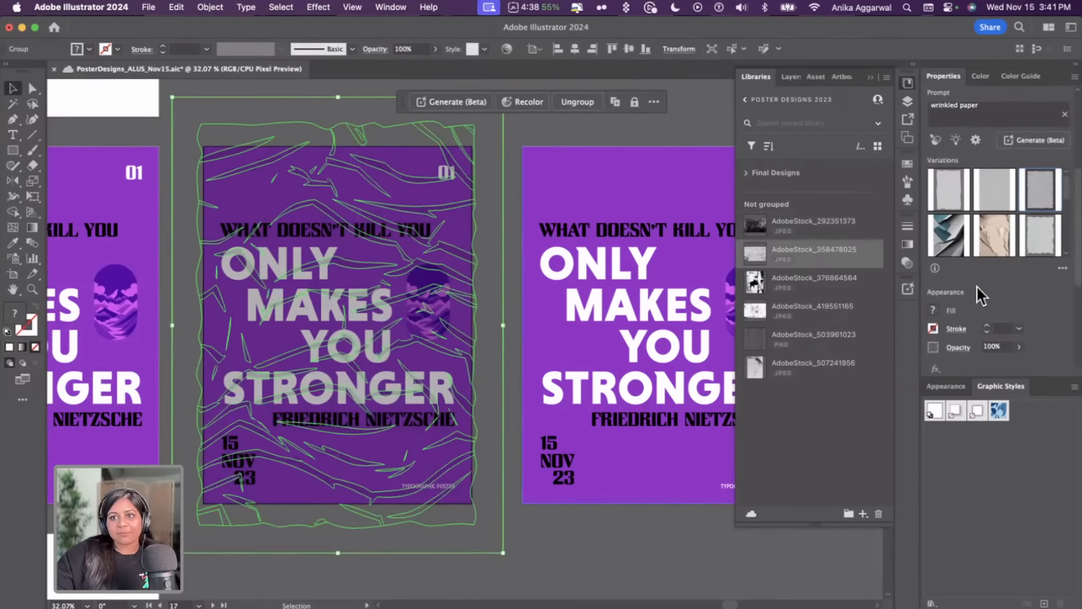
{"action": "scroll", "coordinate": [976, 286], "scroll_direction": "up", "scroll_amount": 1}
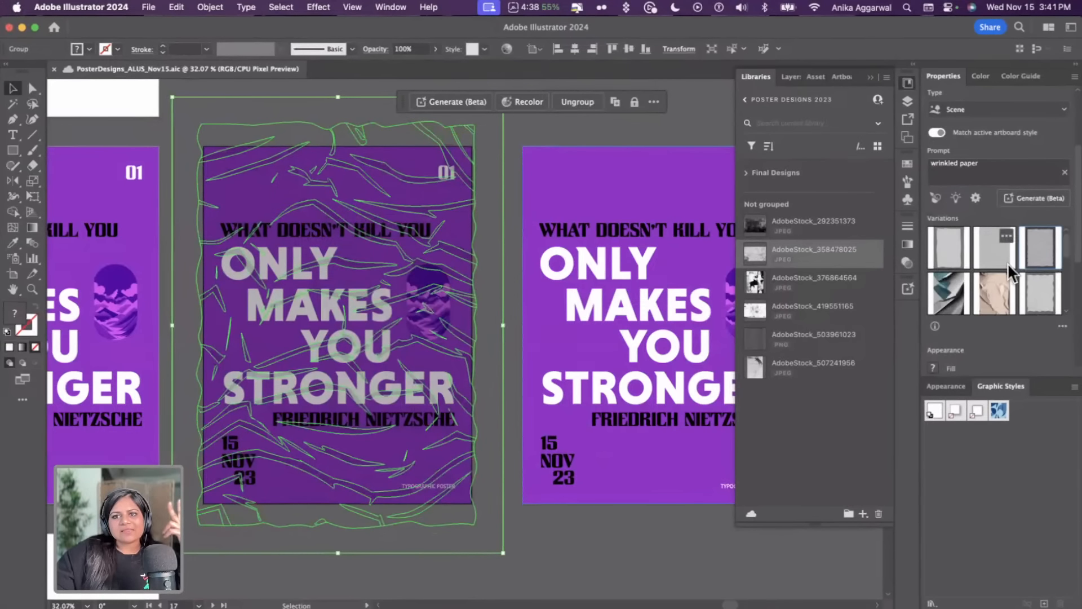
{"action": "left_click", "coordinate": [517, 151]}
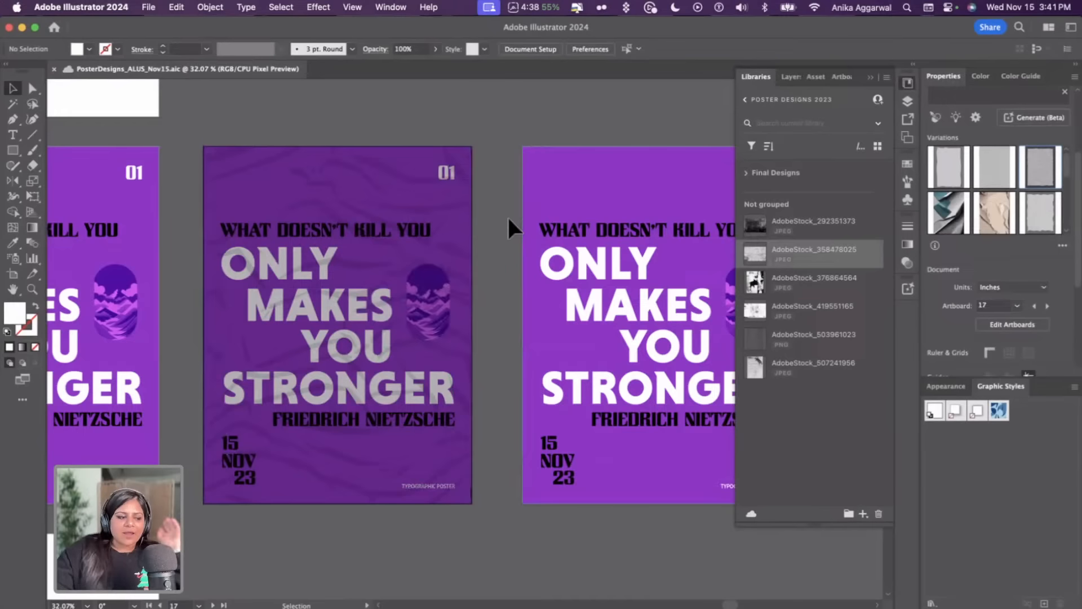
{"action": "left_click", "coordinate": [381, 199]}
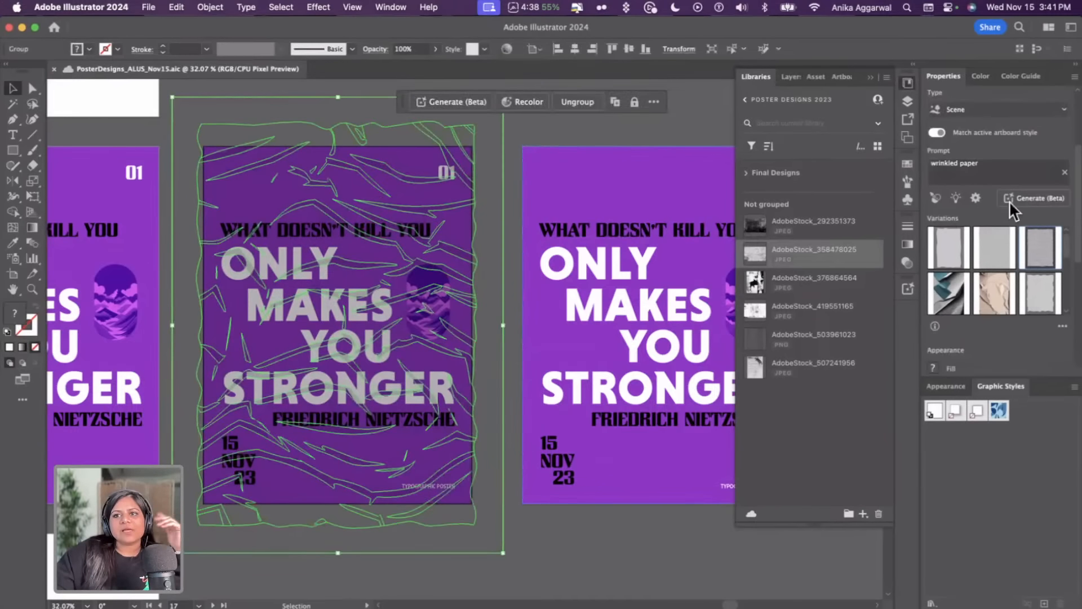
{"action": "left_click", "coordinate": [988, 251]}
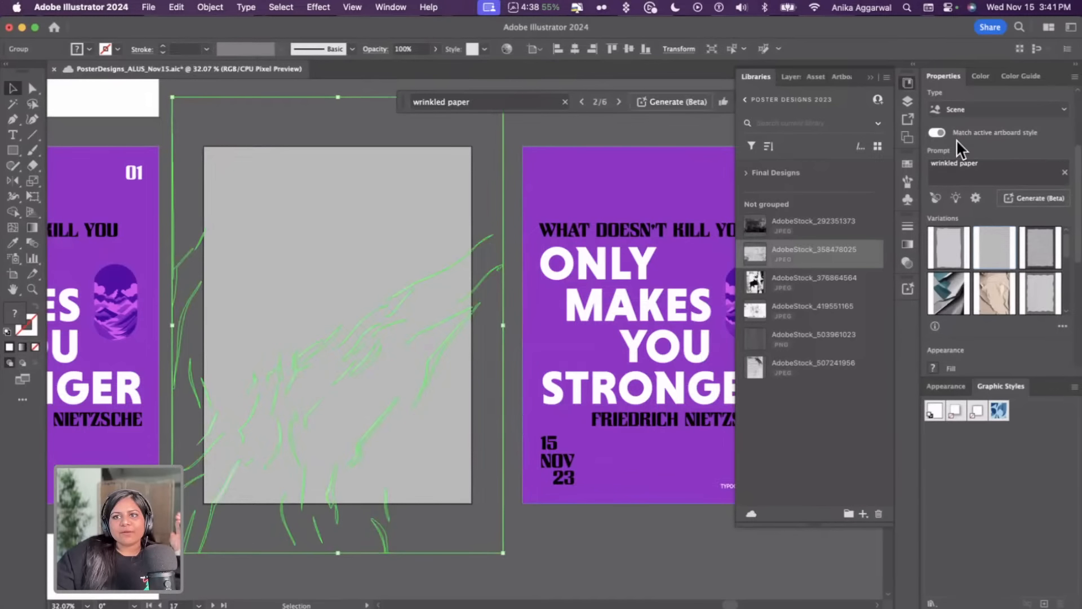
Set the new wrinkled texture's blend mode to Multiply
{"action": "scroll", "coordinate": [957, 148], "scroll_direction": "up", "scroll_amount": 3}
{"action": "scroll", "coordinate": [959, 255], "scroll_direction": "down", "scroll_amount": 5}
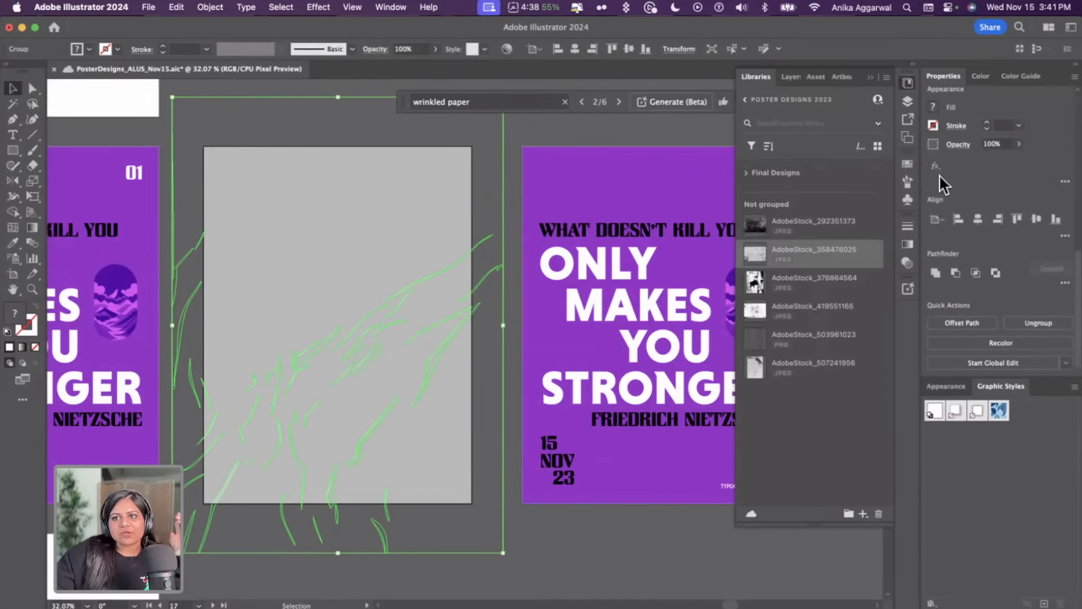
{"action": "left_click", "coordinate": [956, 145]}
{"action": "left_click", "coordinate": [874, 167]}
{"action": "left_click", "coordinate": [871, 210]}
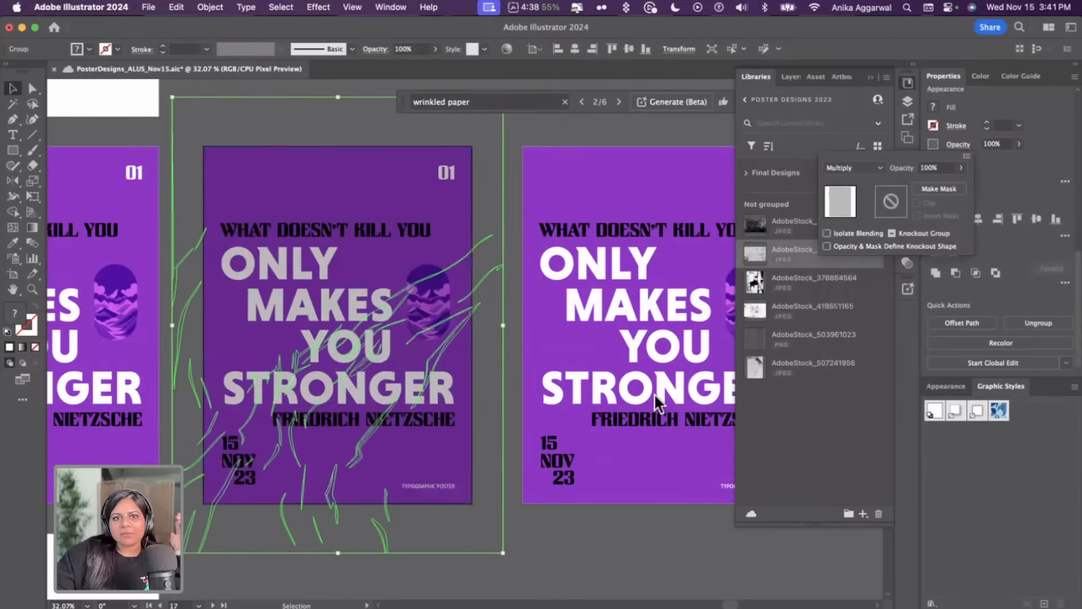
{"action": "left_click", "coordinate": [677, 510]}
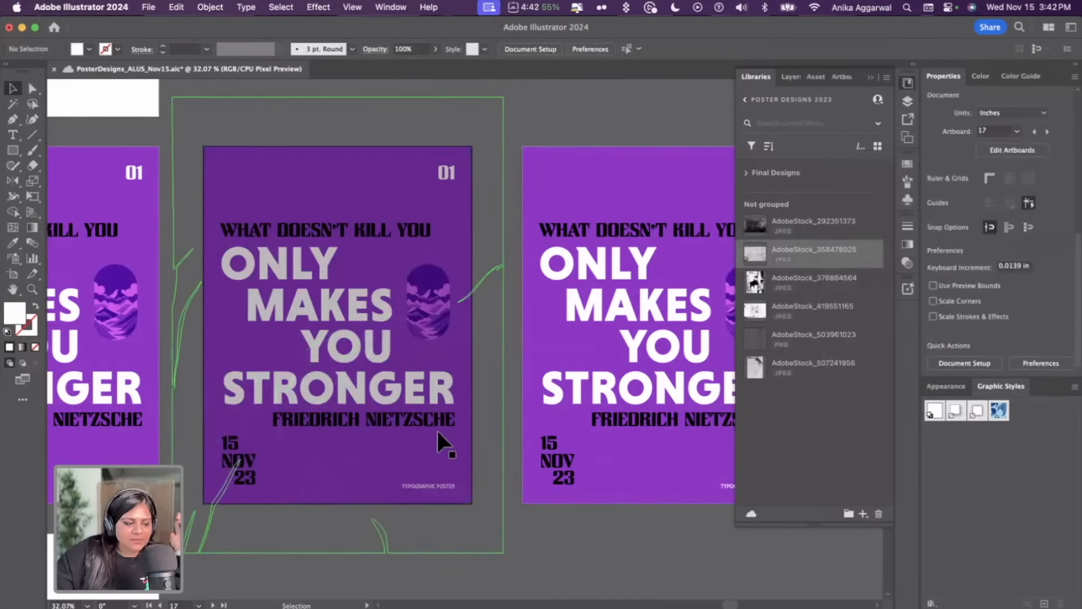
Scale the wrinkled texture down proportionally to fit the poster artboard
{"action": "left_click", "coordinate": [402, 475]}
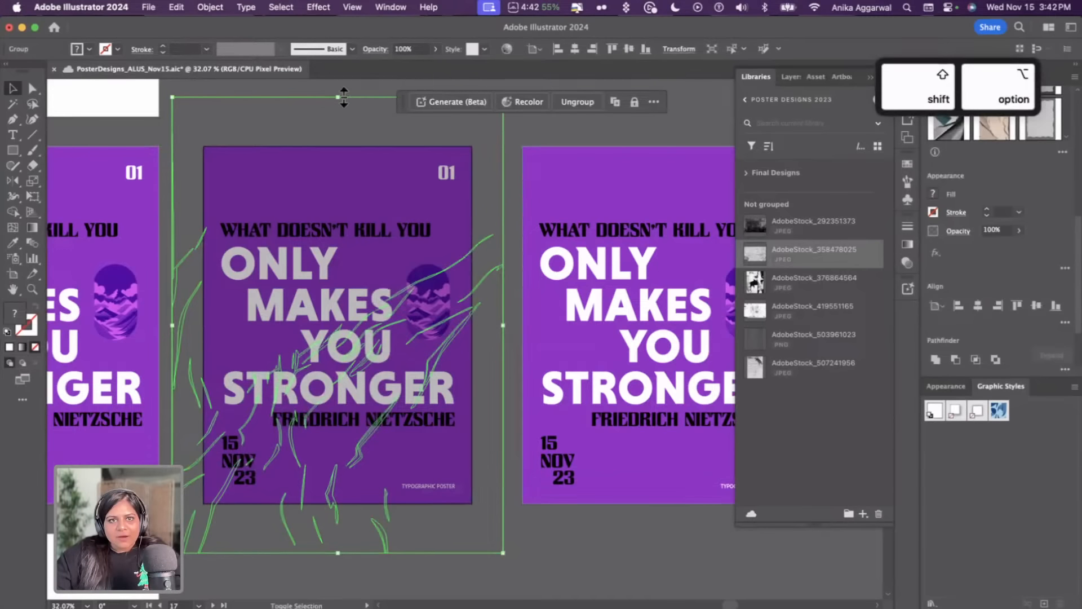
{"action": "left_click_drag", "start_coordinate": [338, 97], "coordinate": [343, 129]}
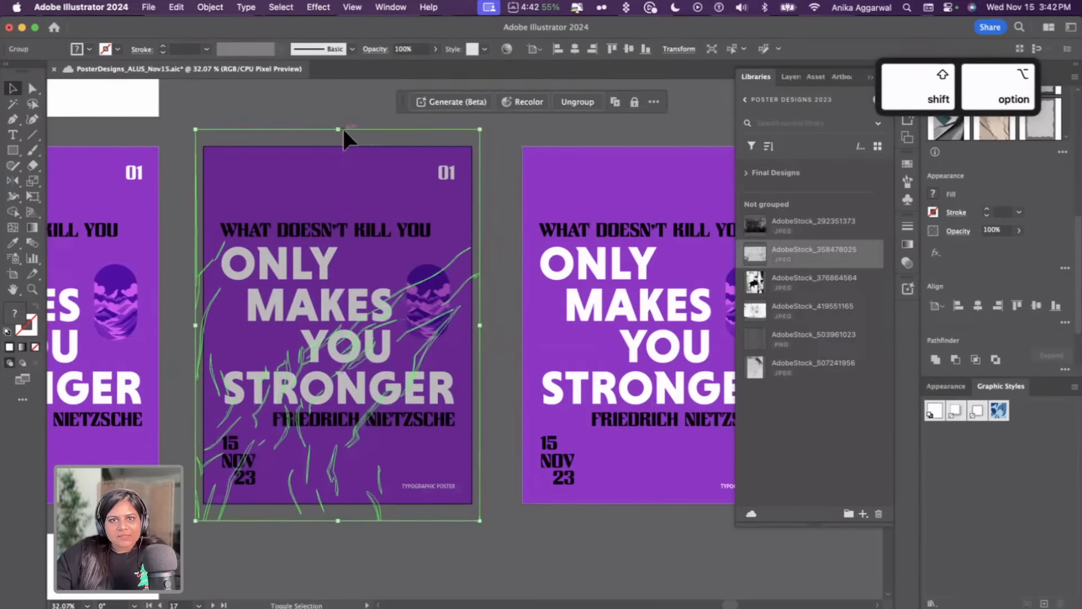
{"action": "left_click", "coordinate": [515, 136]}
Place the torn-paper stock image AdobeStock_376864564 from the library onto the next poster artboard
{"action": "left_click_drag", "start_coordinate": [802, 291], "coordinate": [797, 536]}
{"action": "scroll", "coordinate": [654, 435], "scroll_direction": "right", "scroll_amount": 5}
{"action": "scroll", "coordinate": [630, 433], "scroll_direction": "right", "scroll_amount": 1}
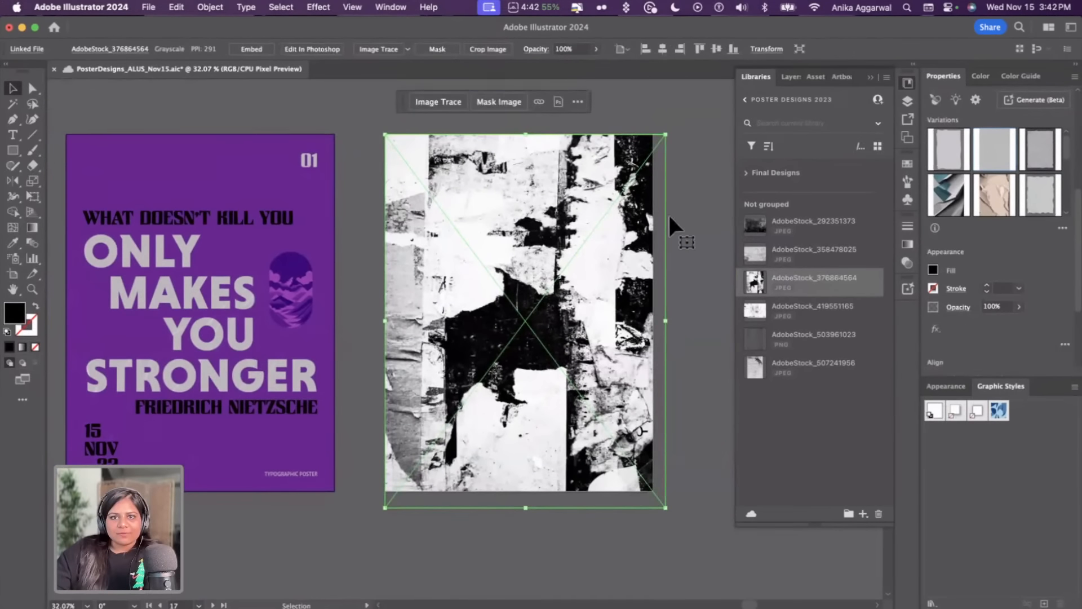
{"action": "left_click", "coordinate": [670, 214]}
{"action": "left_click", "coordinate": [524, 255]}
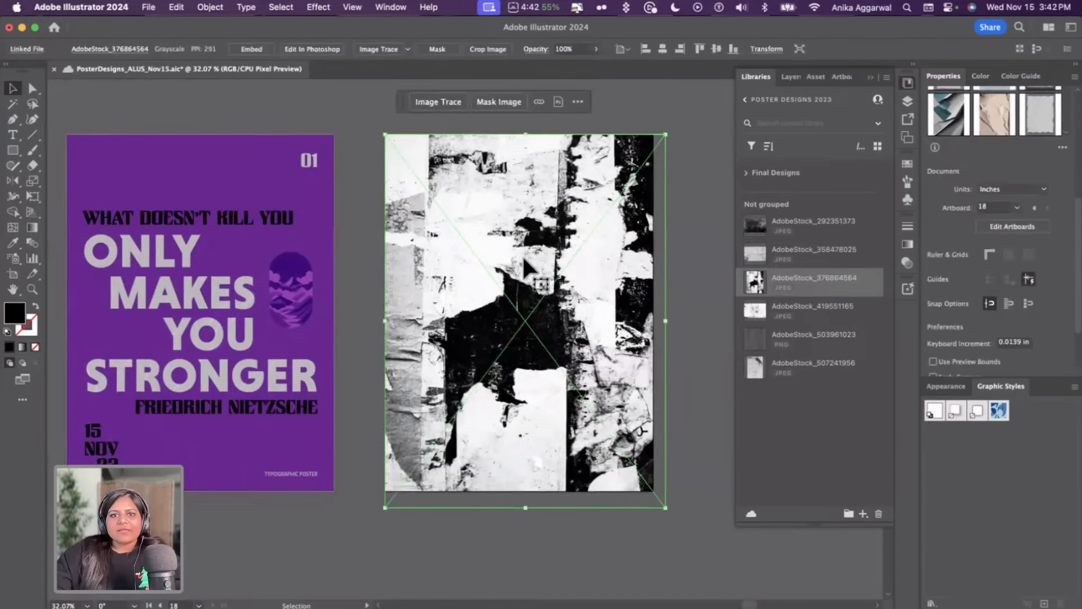
Embed the placed torn-paper image and nudge it into position over the artboard
{"action": "left_click", "coordinate": [261, 49]}
{"action": "left_click", "coordinate": [658, 110]}
{"action": "mouse_move", "coordinate": [428, 270]}
{"action": "left_mouse_down"}
{"action": "mouse_move", "coordinate": [589, 277]}
{"action": "mouse_move", "coordinate": [437, 270]}
{"action": "left_mouse_up"}
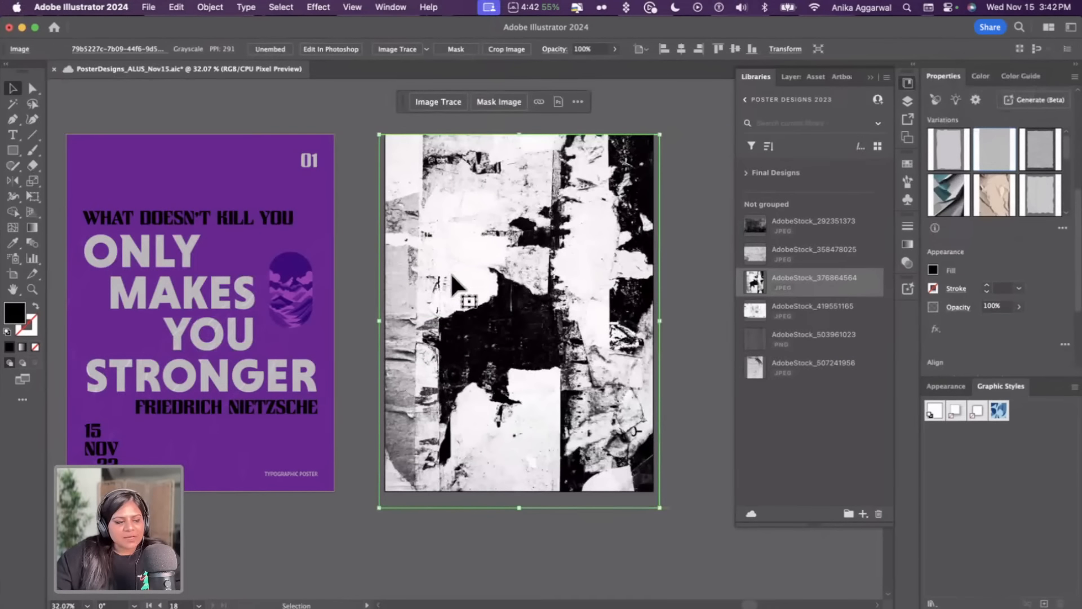
{"action": "left_click_drag", "start_coordinate": [515, 439], "coordinate": [514, 436]}
Lower the wrinkled texture's opacity to 65%
{"action": "left_click", "coordinate": [242, 208]}
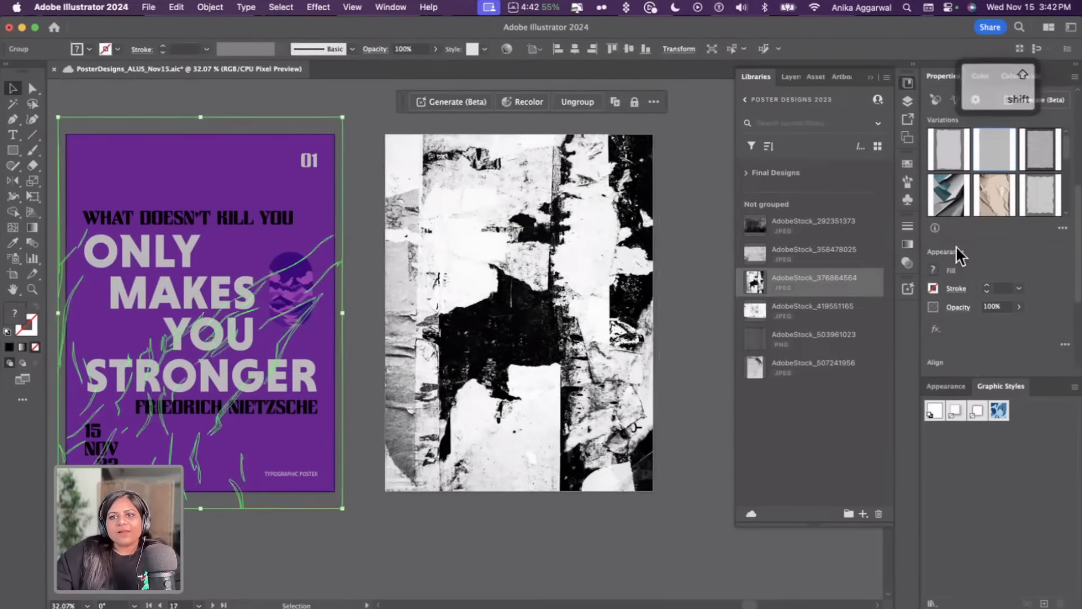
{"action": "left_click", "coordinate": [1019, 307]}
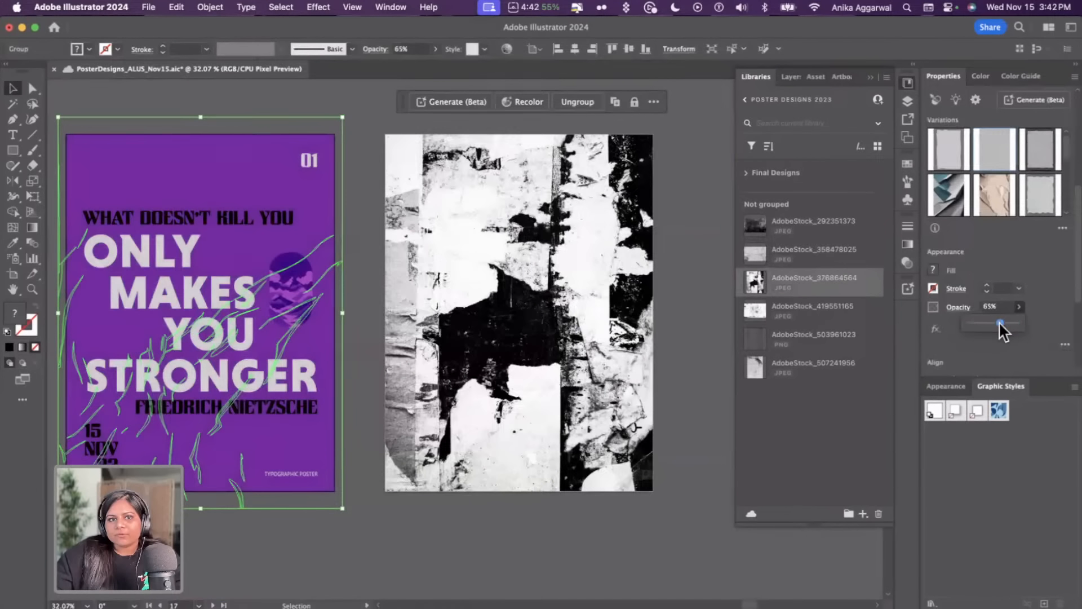
{"action": "left_click", "coordinate": [389, 561]}
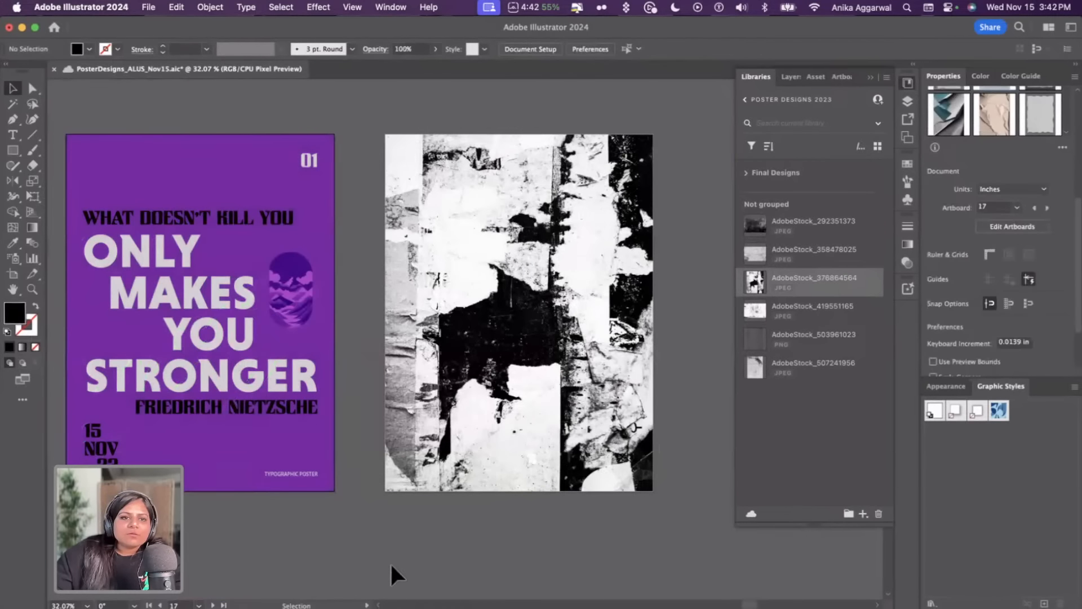
Change the wrinkled texture's blend mode to Overlay
{"action": "left_click", "coordinate": [222, 466]}
{"action": "left_click", "coordinate": [958, 307]}
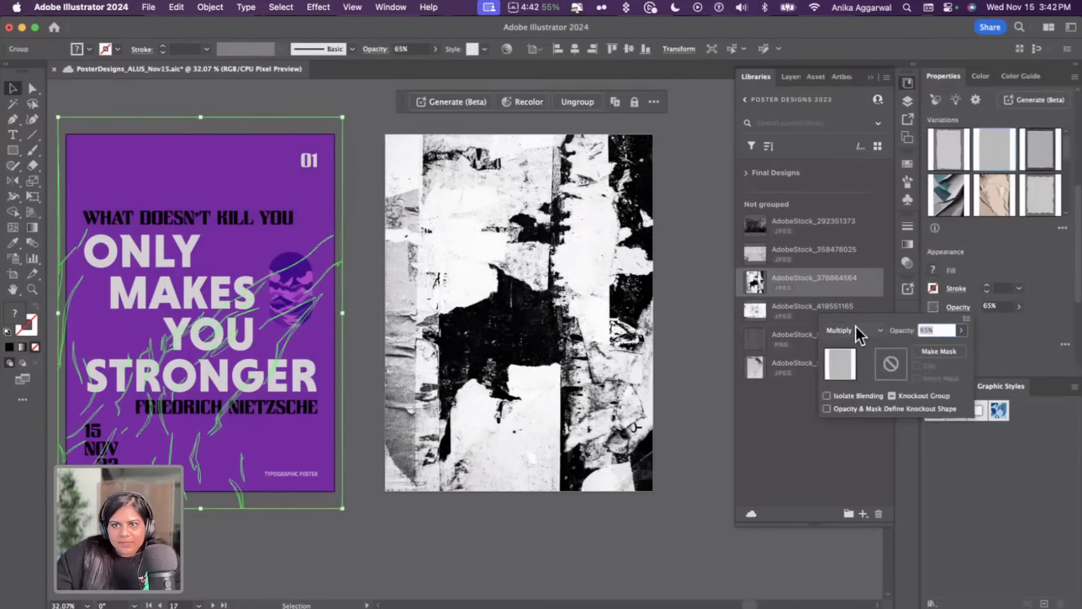
{"action": "left_click", "coordinate": [858, 332]}
{"action": "left_click", "coordinate": [855, 454]}
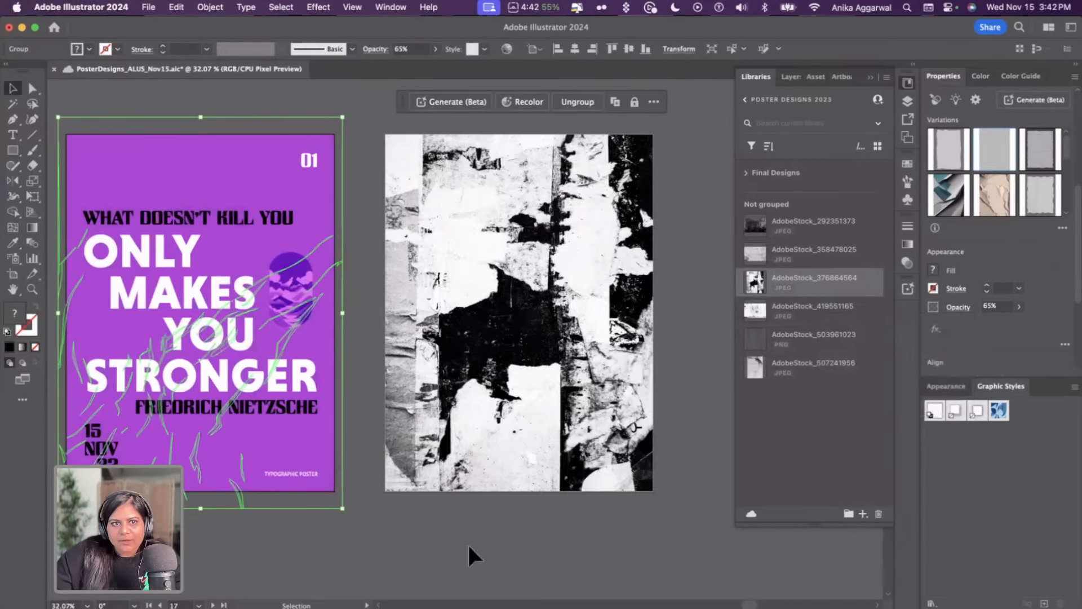
{"action": "left_click", "coordinate": [465, 542]}
Raise the wrinkled texture's opacity back to 100%
{"action": "left_click", "coordinate": [268, 482]}
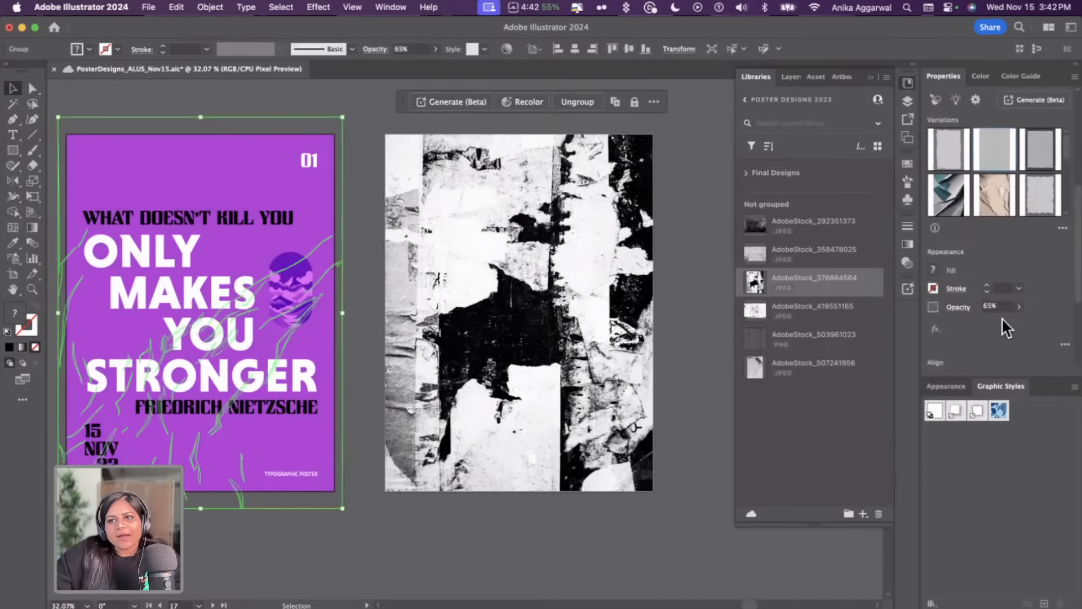
{"action": "left_click", "coordinate": [1019, 307]}
{"action": "left_click_drag", "start_coordinate": [1001, 323], "coordinate": [1025, 325]}
{"action": "left_click", "coordinate": [344, 540]}
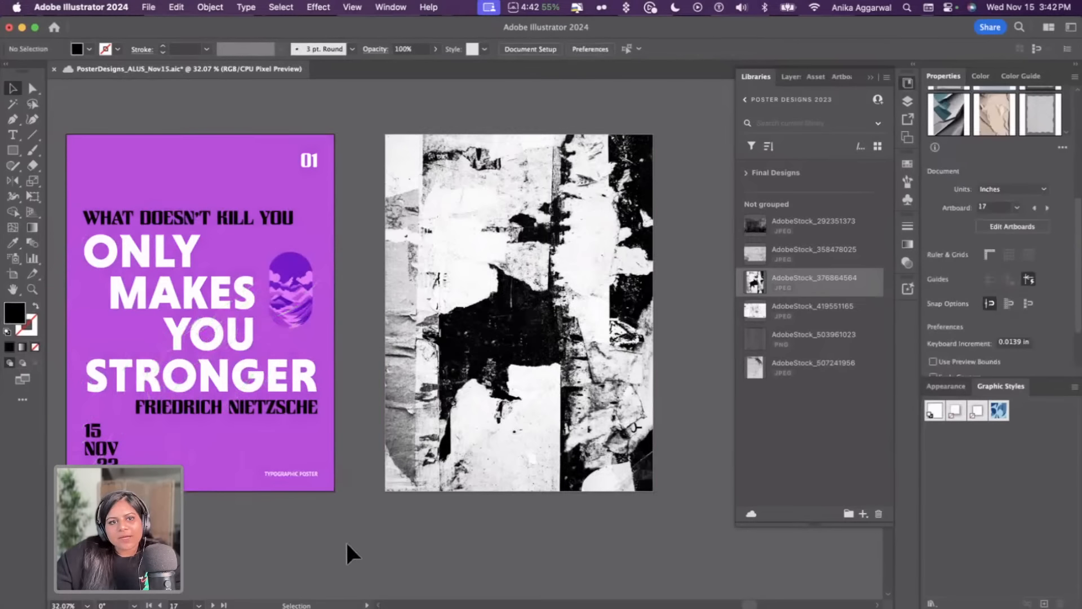
Set the wrinkled texture's blend mode to Multiply with 80% opacity
{"action": "left_click", "coordinate": [228, 478]}
{"action": "left_click", "coordinate": [930, 308]}
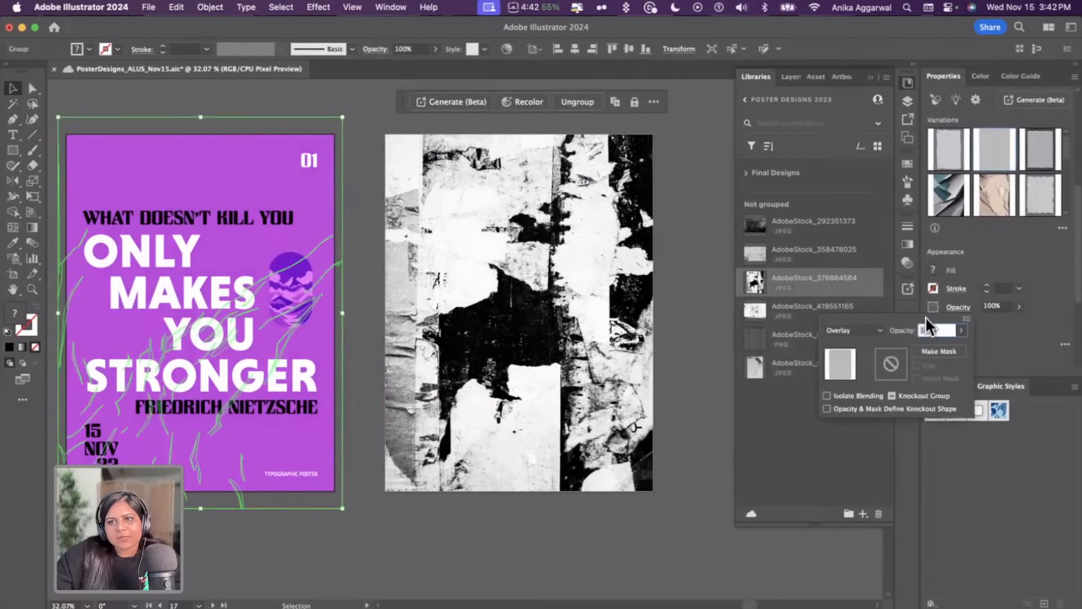
{"action": "left_click", "coordinate": [880, 330]}
{"action": "left_click", "coordinate": [870, 371]}
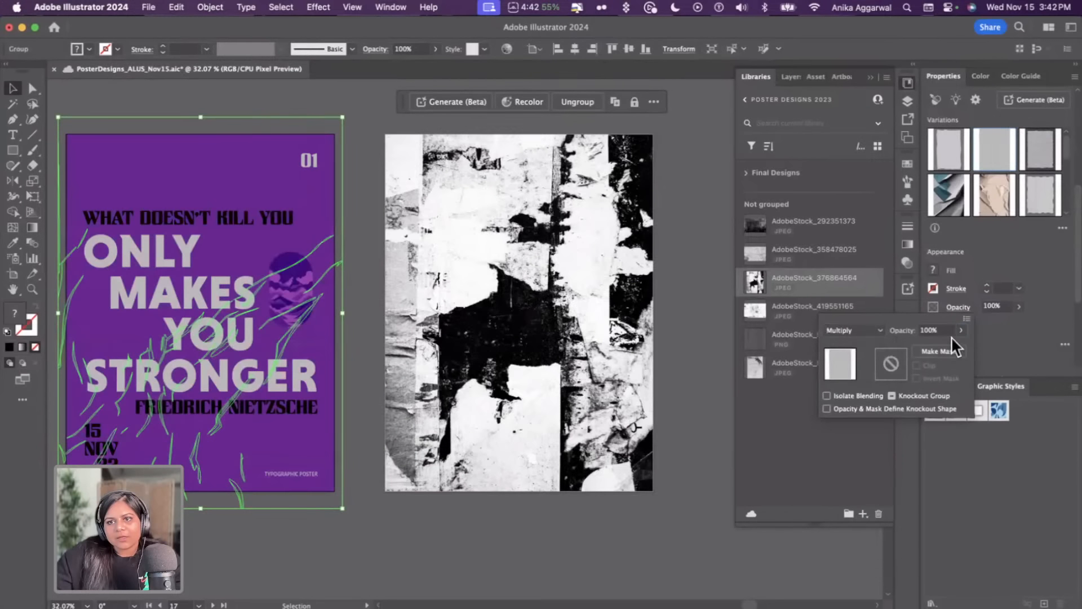
{"action": "left_click", "coordinate": [960, 331]}
{"action": "left_click_drag", "start_coordinate": [955, 338], "coordinate": [948, 343]}
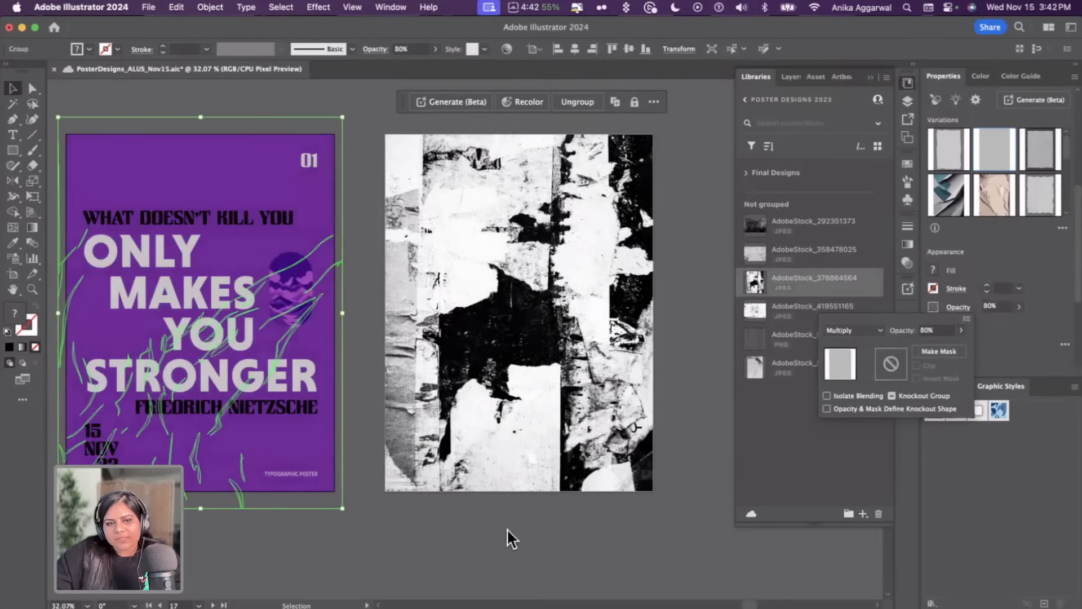
{"action": "left_click", "coordinate": [522, 545]}
Set the torn-paper image's blend mode to Multiply so the poster shows through
{"action": "left_click", "coordinate": [525, 383]}
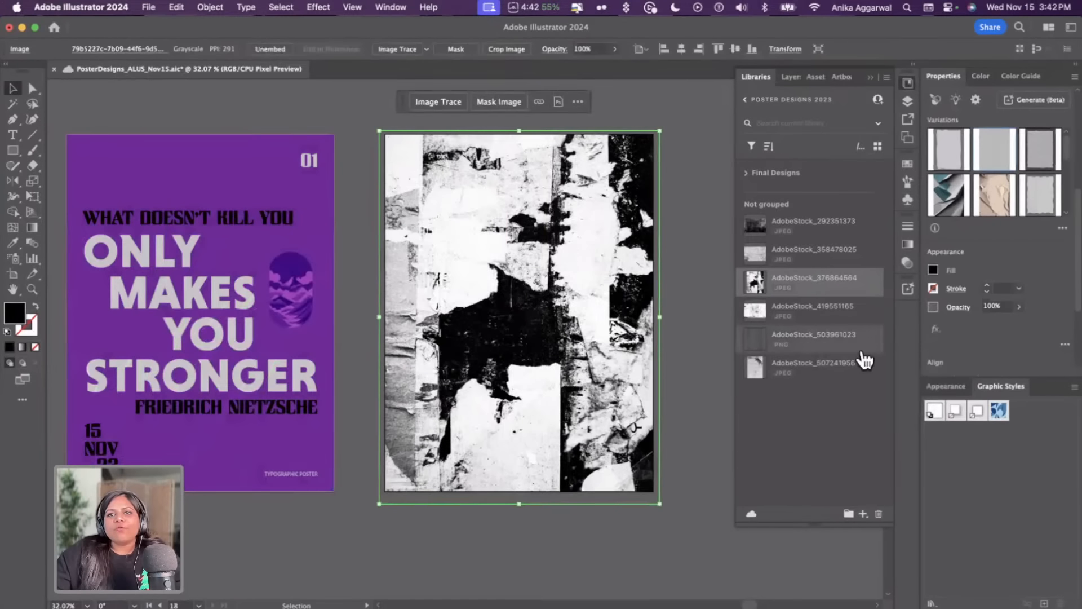
{"action": "left_click", "coordinate": [958, 308]}
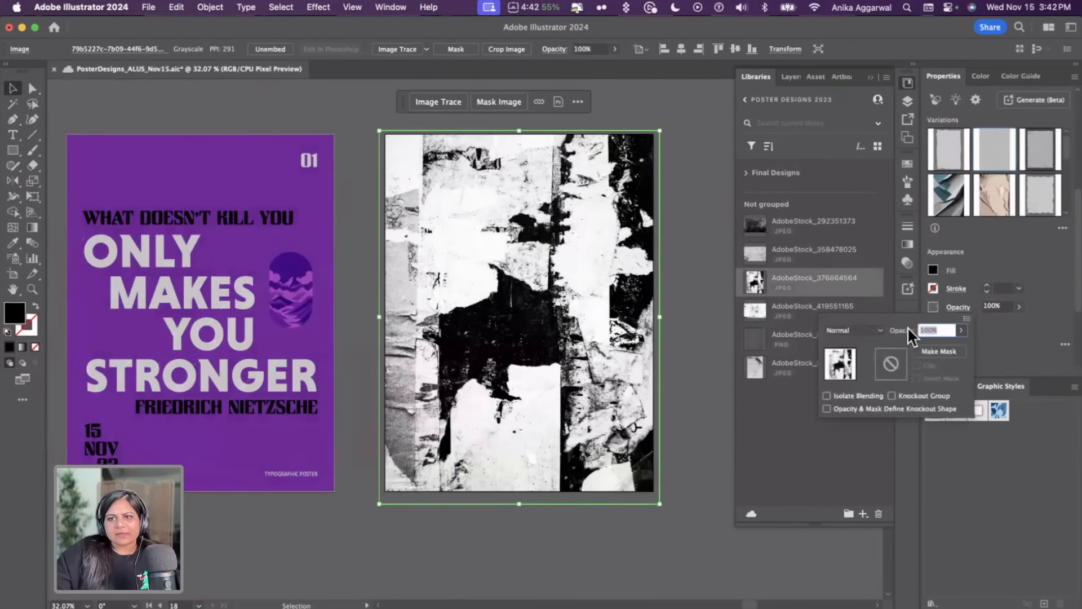
{"action": "left_click", "coordinate": [850, 331]}
{"action": "left_click", "coordinate": [867, 374]}
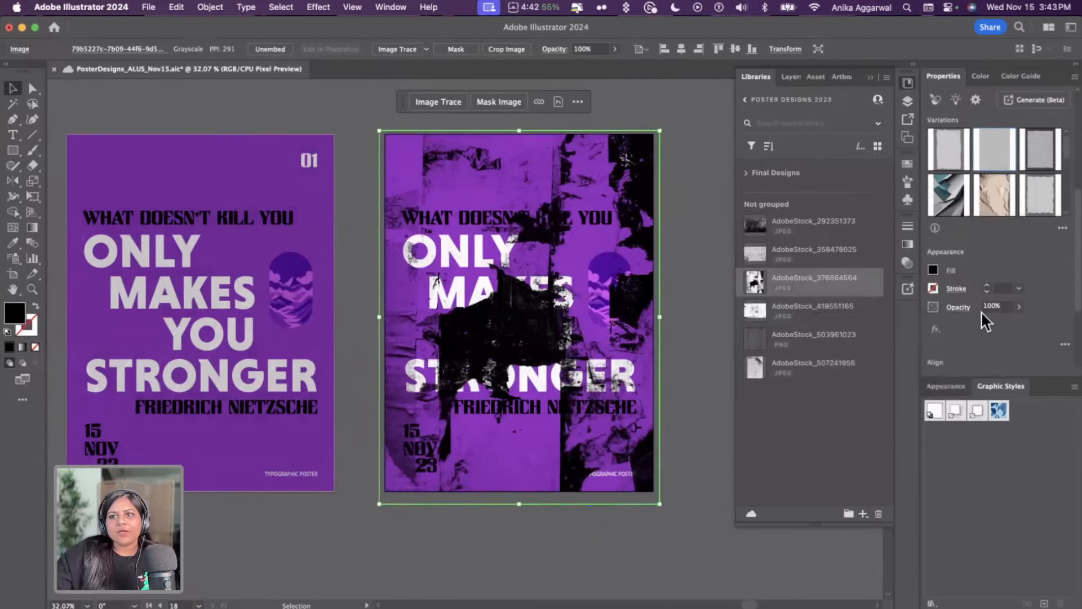
Flip the torn-paper image vertically to change where the torn areas fall
{"action": "scroll", "coordinate": [980, 322], "scroll_direction": "down", "scroll_amount": 5}
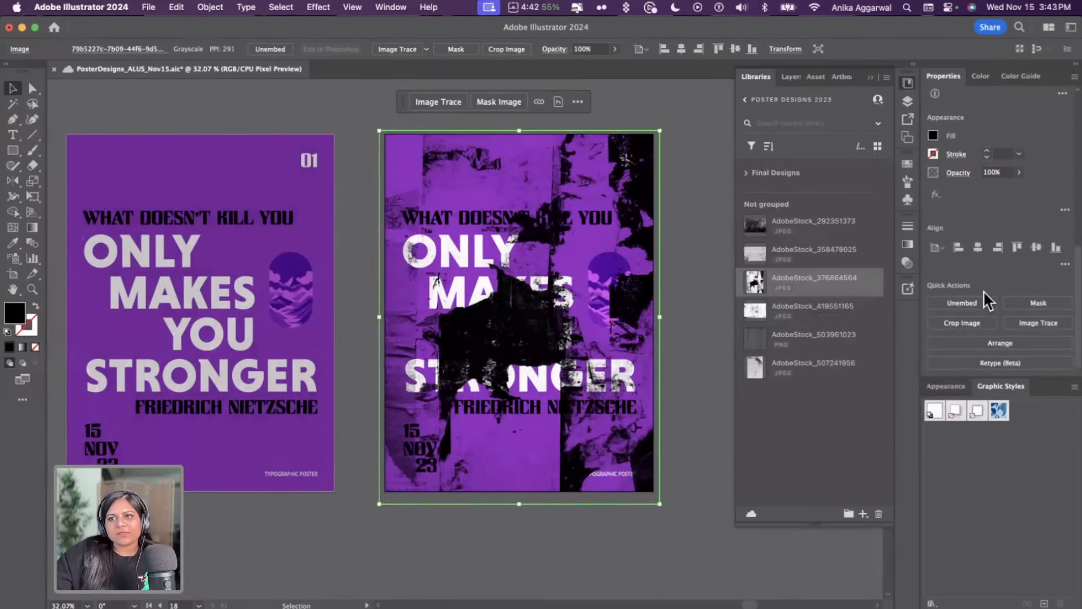
{"action": "scroll", "coordinate": [983, 237], "scroll_direction": "up", "scroll_amount": 10}
{"action": "left_click", "coordinate": [1040, 158]}
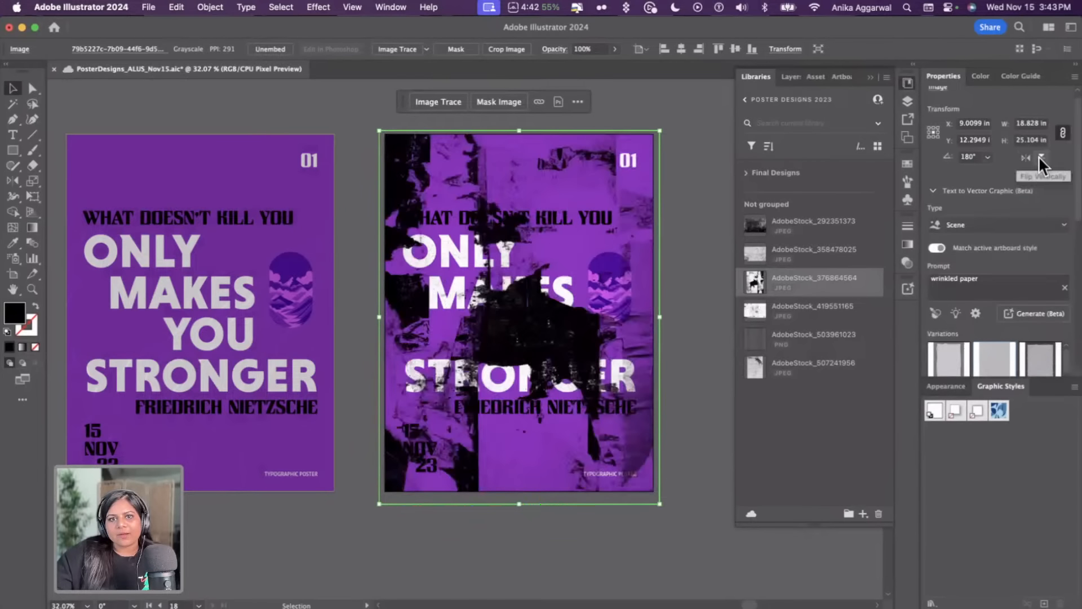
{"action": "left_click", "coordinate": [1039, 157]}
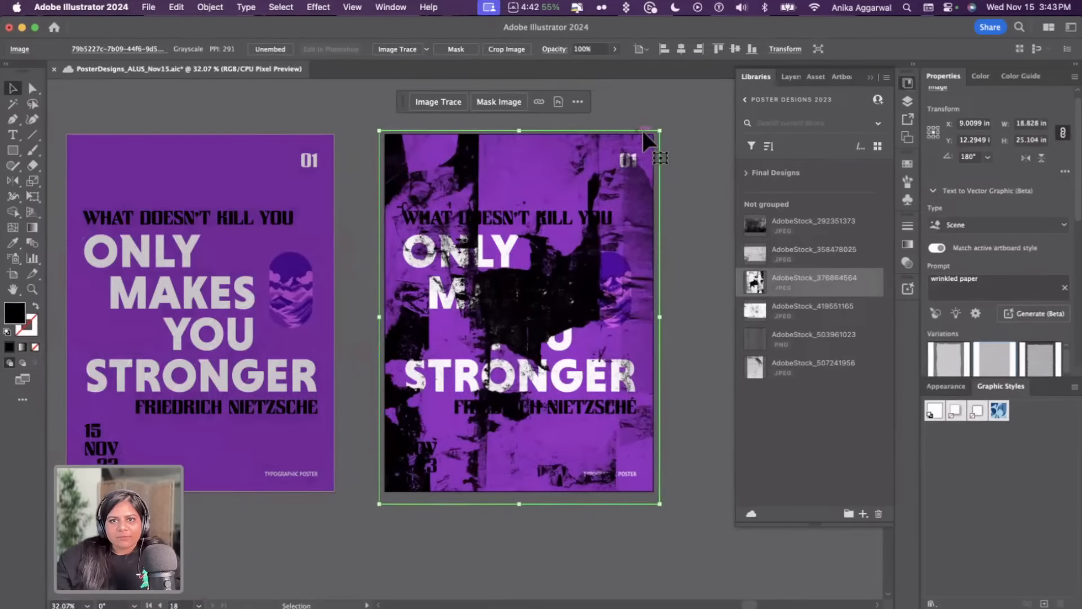
Enlarge the torn-paper image past the artboard edges and reposition it over the poster
{"action": "left_click_drag", "start_coordinate": [659, 130], "coordinate": [708, 76]}
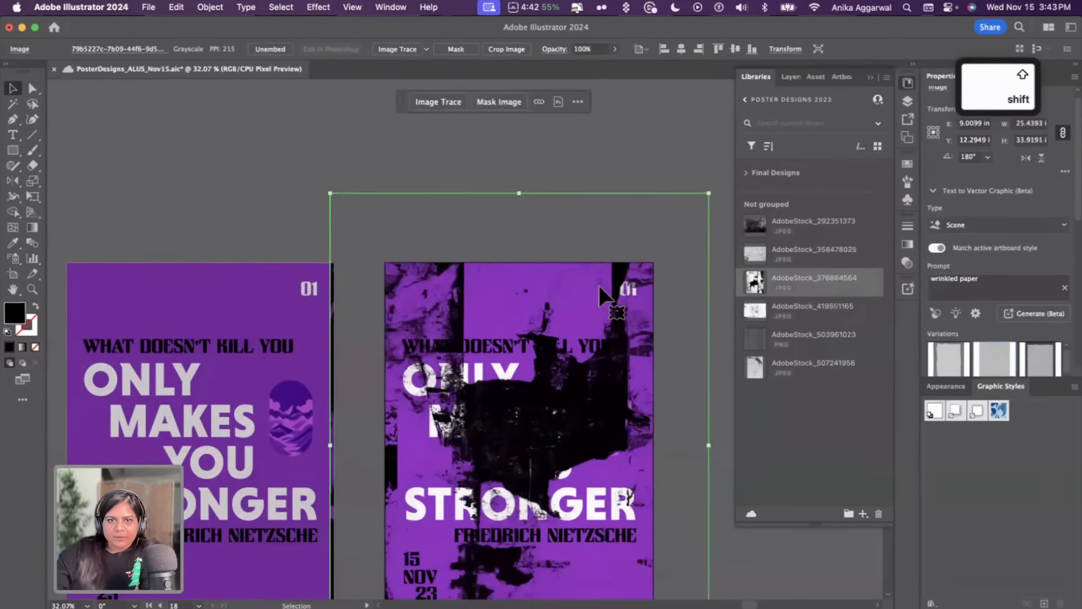
{"action": "scroll", "coordinate": [598, 285], "scroll_direction": "down", "scroll_amount": 8}
{"action": "left_click_drag", "start_coordinate": [560, 199], "coordinate": [535, 273]}
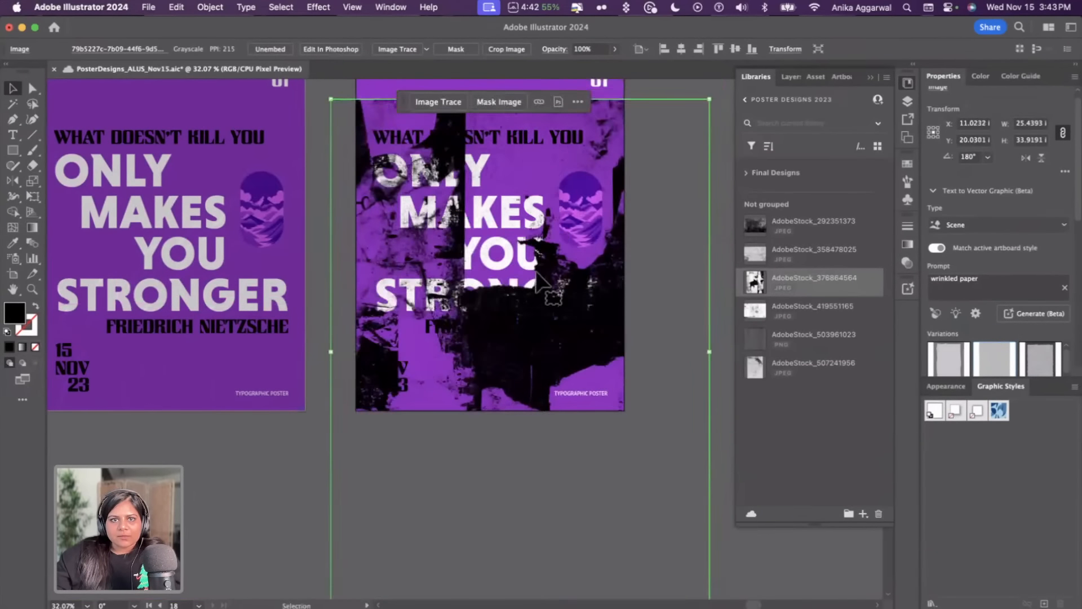
{"action": "scroll", "coordinate": [535, 273], "scroll_direction": "up", "scroll_amount": 3}
{"action": "scroll", "coordinate": [536, 273], "scroll_direction": "down", "scroll_amount": 3}
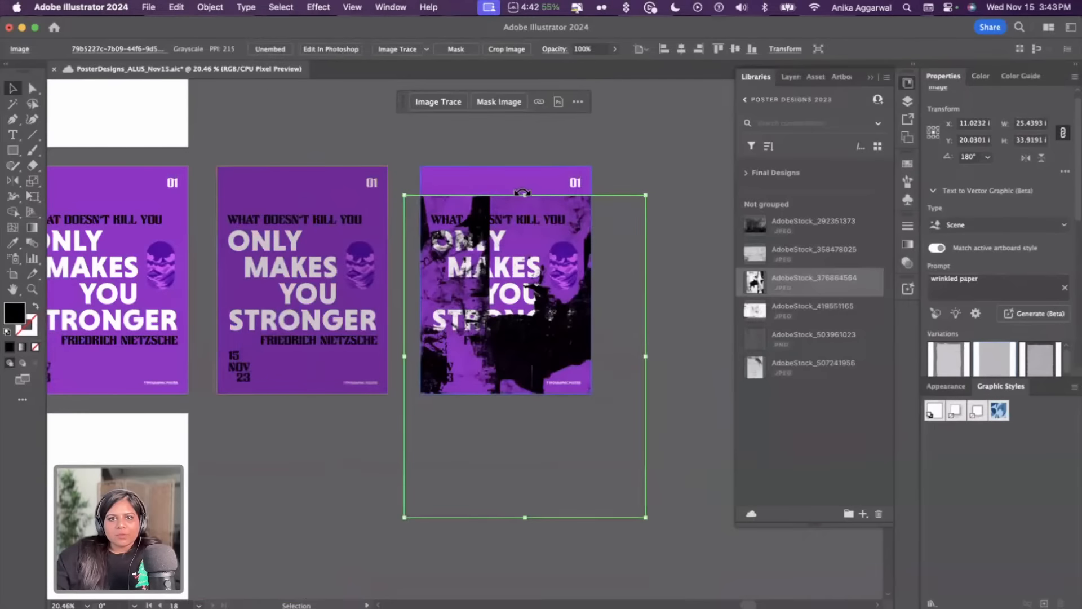
{"action": "left_click_drag", "start_coordinate": [522, 193], "coordinate": [524, 147]}
{"action": "left_click_drag", "start_coordinate": [532, 354], "coordinate": [554, 317]}
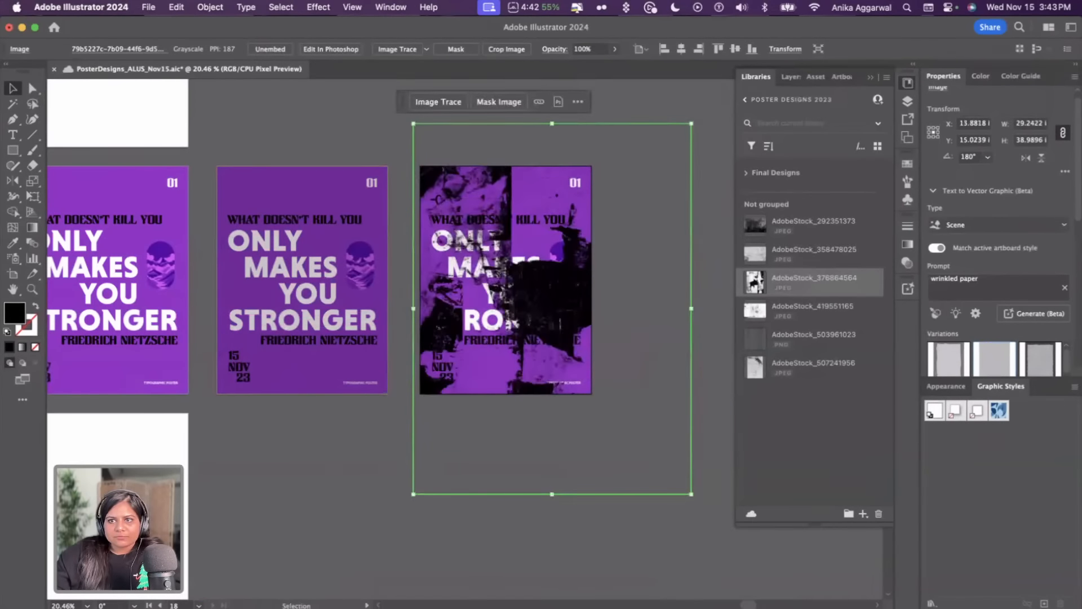
Flip the torn-paper image horizontally and vertically
{"action": "left_click", "coordinate": [1027, 158]}
{"action": "left_click", "coordinate": [1041, 158]}
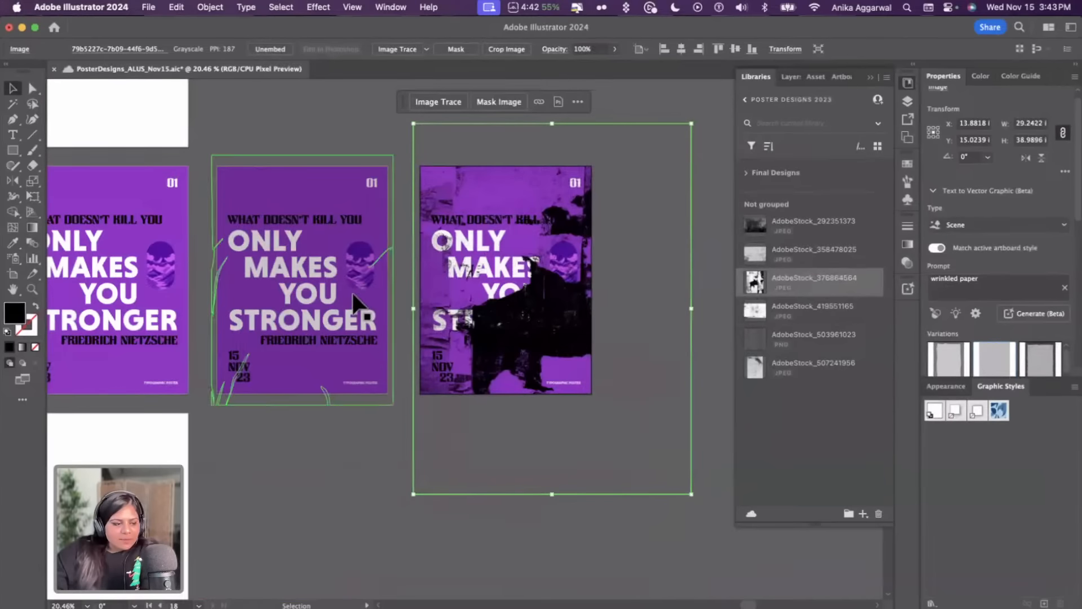
{"action": "scroll", "coordinate": [350, 298], "scroll_direction": "down", "scroll_amount": 4}
{"action": "left_click", "coordinate": [365, 153]}
{"action": "scroll", "coordinate": [366, 155], "scroll_direction": "left", "scroll_amount": 8}
{"action": "scroll", "coordinate": [366, 158], "scroll_direction": "up", "scroll_amount": 2}
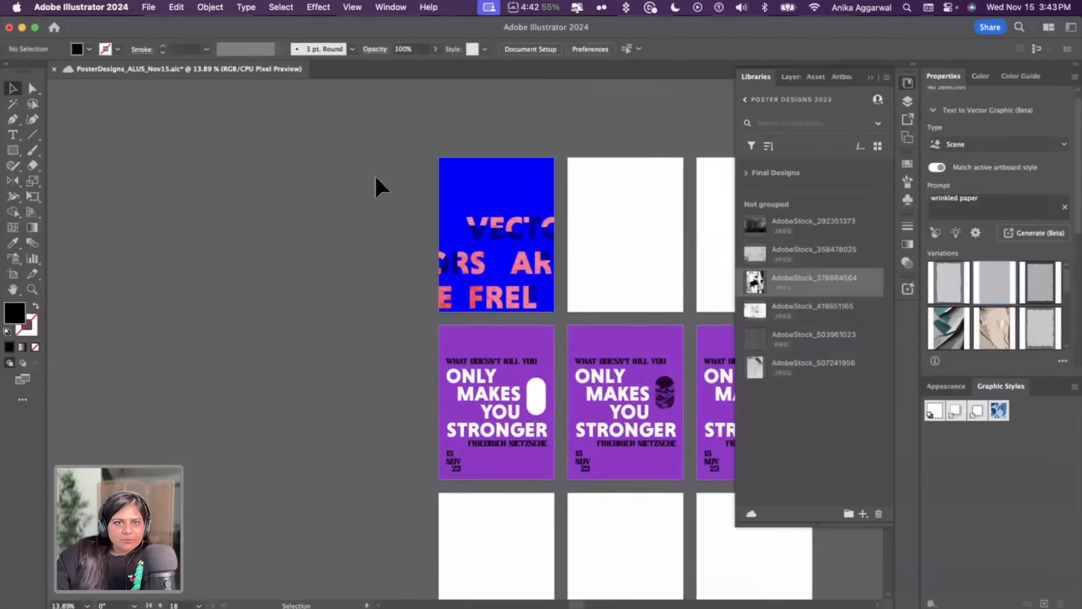
Turn off Trim View so content outside the artboards is shown
{"action": "scroll", "coordinate": [374, 173], "scroll_direction": "up", "scroll_amount": 4}
{"action": "scroll", "coordinate": [374, 173], "scroll_direction": "left", "scroll_amount": 2}
{"action": "left_click", "coordinate": [352, 7]}
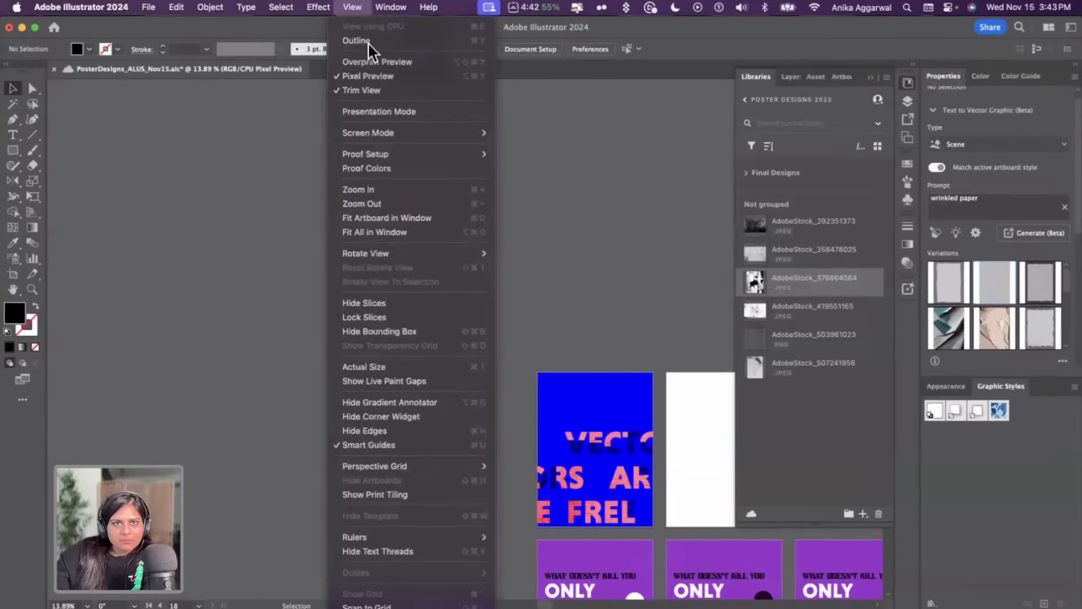
{"action": "left_click", "coordinate": [372, 87]}
Zoom and pan across the canvas to examine the blend modes reference chart next to the posters
{"action": "scroll", "coordinate": [468, 343], "scroll_direction": "up", "scroll_amount": 3}
{"action": "scroll", "coordinate": [476, 428], "scroll_direction": "down", "scroll_amount": 2}
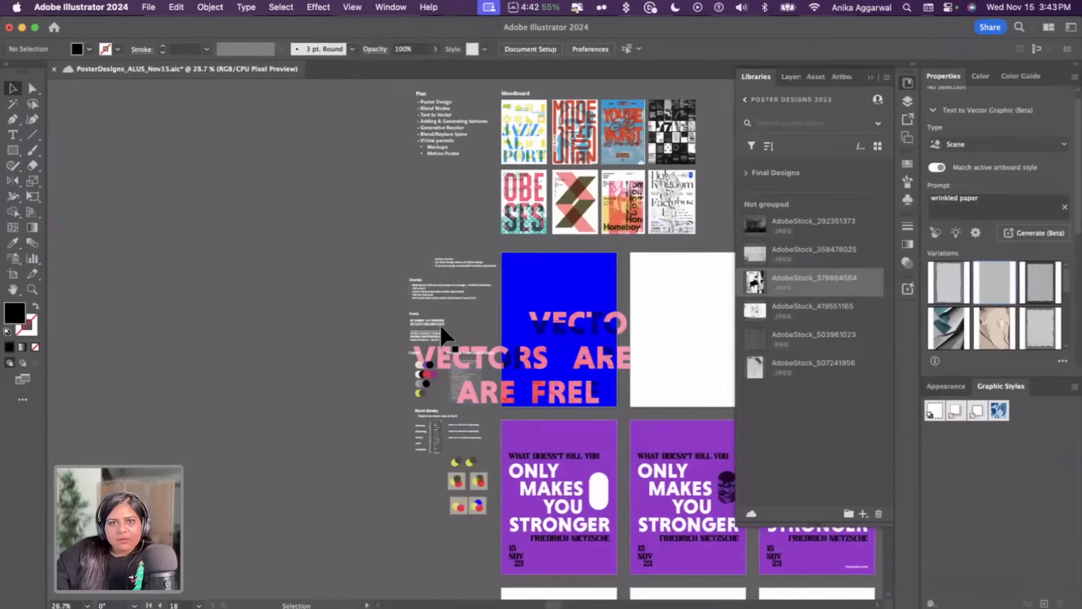
{"action": "scroll", "coordinate": [438, 324], "scroll_direction": "up", "scroll_amount": 3}
{"action": "scroll", "coordinate": [438, 326], "scroll_direction": "down", "scroll_amount": 4}
{"action": "scroll", "coordinate": [381, 296], "scroll_direction": "up", "scroll_amount": 2}
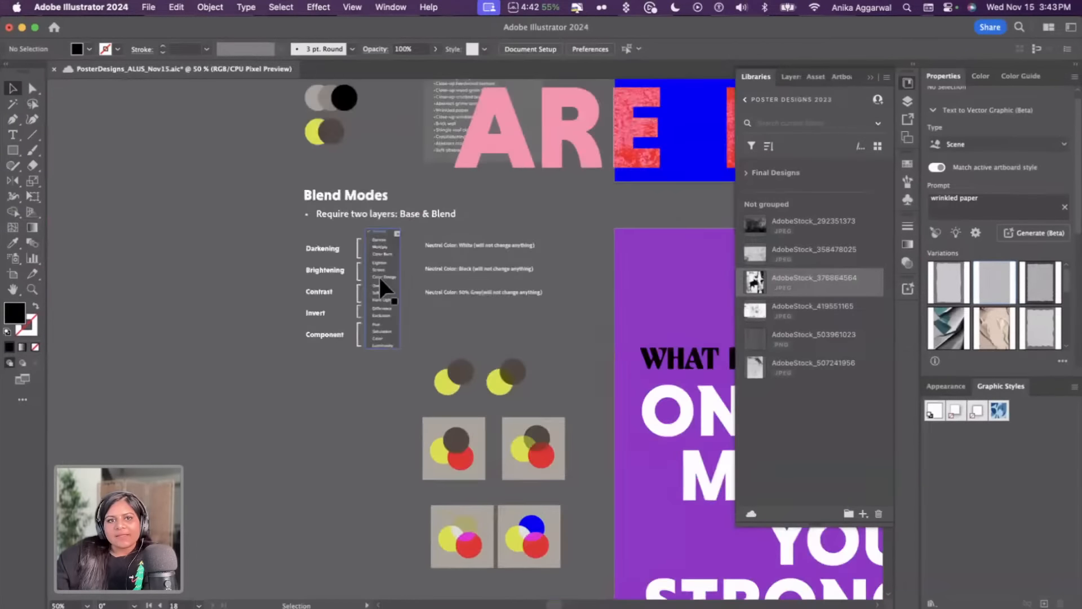
{"action": "scroll", "coordinate": [301, 288], "scroll_direction": "up", "scroll_amount": 3}
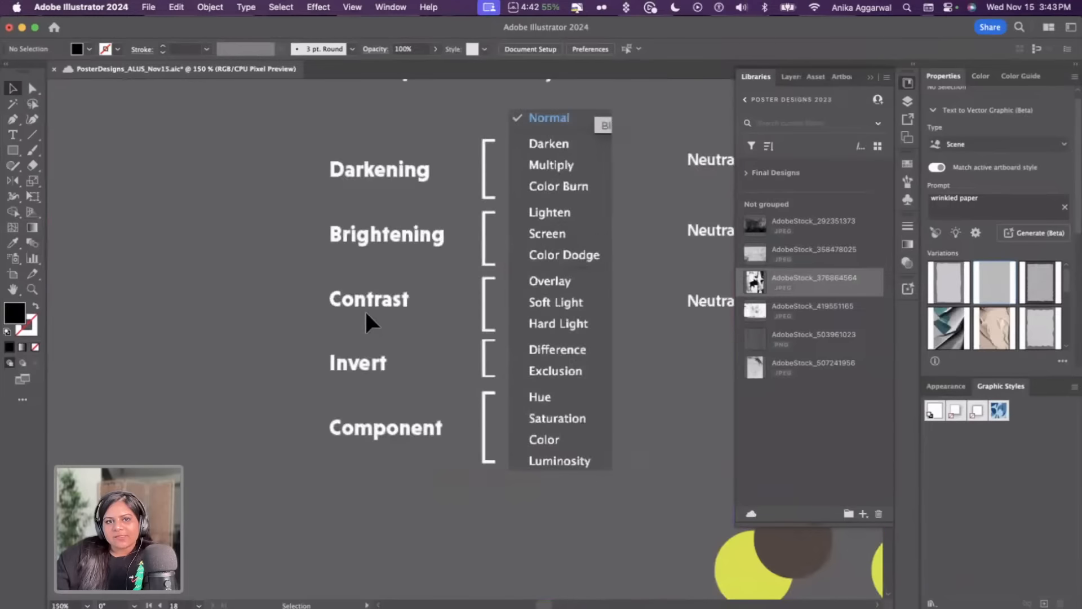
{"action": "scroll", "coordinate": [366, 313], "scroll_direction": "right", "scroll_amount": 3}
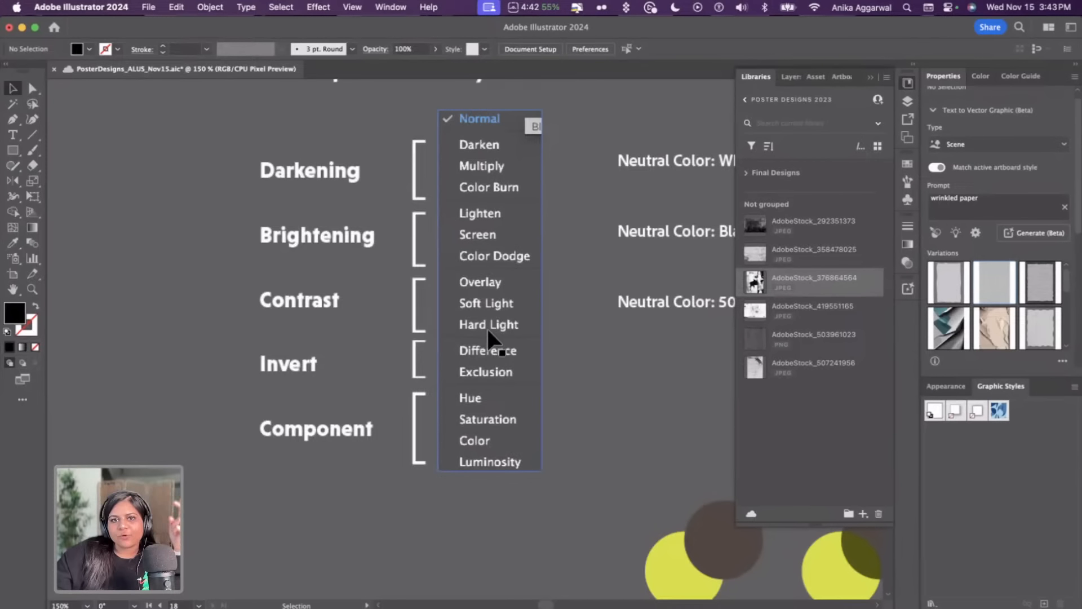
{"action": "scroll", "coordinate": [488, 326], "scroll_direction": "down", "scroll_amount": 3}
{"action": "scroll", "coordinate": [488, 327], "scroll_direction": "right", "scroll_amount": 15}
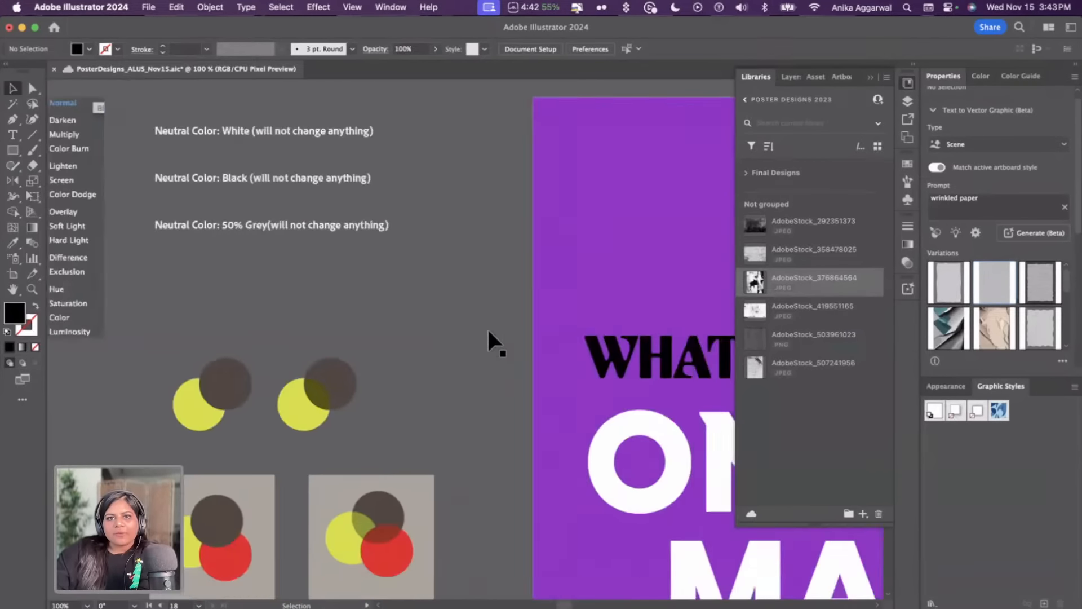
{"action": "scroll", "coordinate": [488, 332], "scroll_direction": "down", "scroll_amount": 6}
{"action": "scroll", "coordinate": [488, 332], "scroll_direction": "down", "scroll_amount": 6}
{"action": "scroll", "coordinate": [489, 332], "scroll_direction": "right", "scroll_amount": 12}
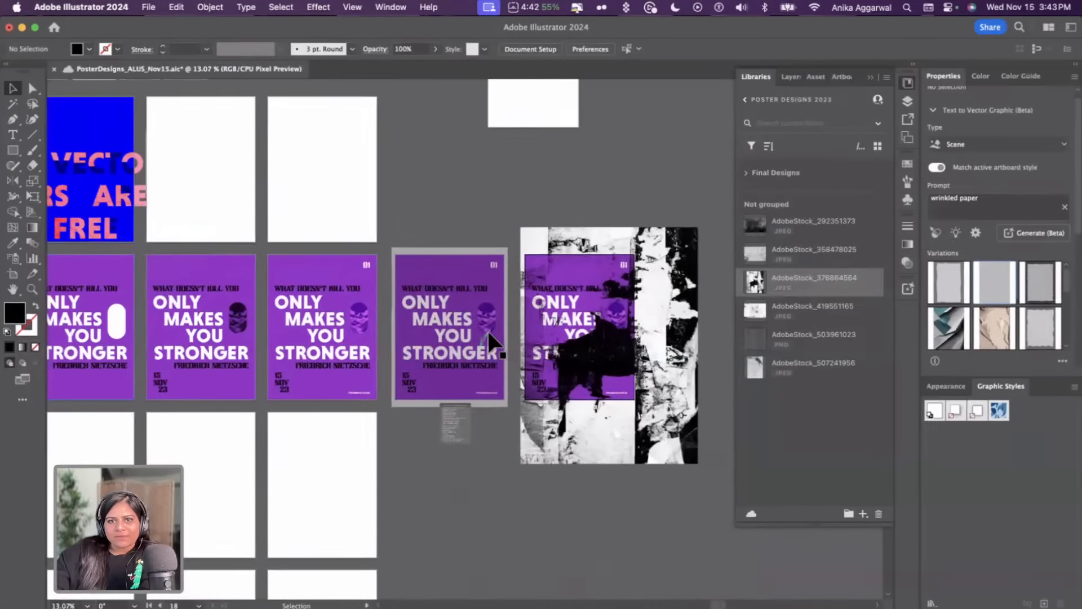
Select the torn-paper image over the purple poster and set its blend mode to Soft Light
{"action": "left_click", "coordinate": [623, 264]}
{"action": "scroll", "coordinate": [624, 265], "scroll_direction": "up", "scroll_amount": 3}
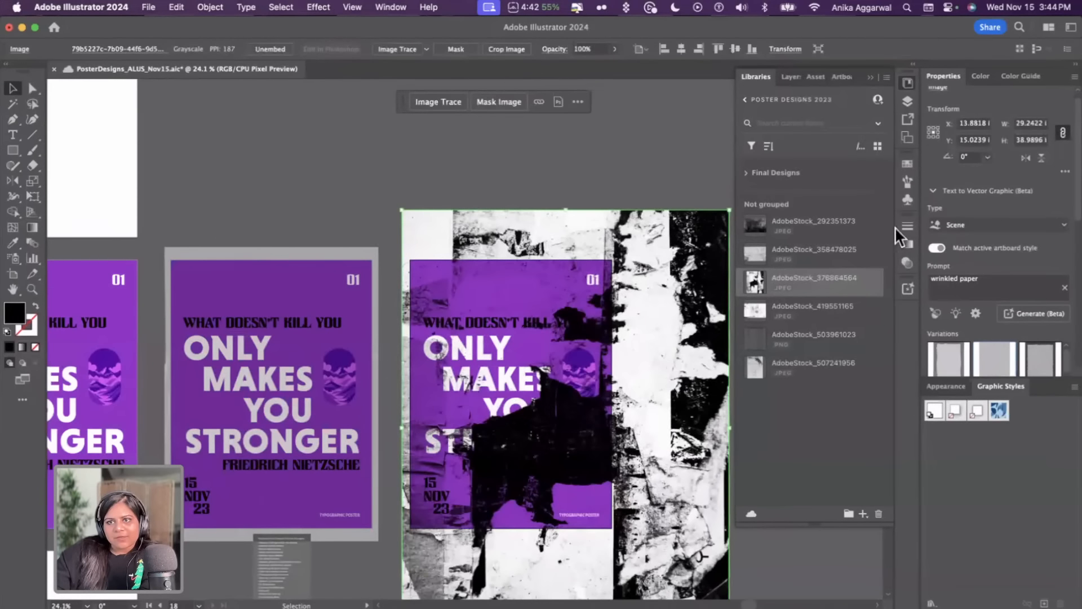
{"action": "left_click", "coordinate": [932, 190]}
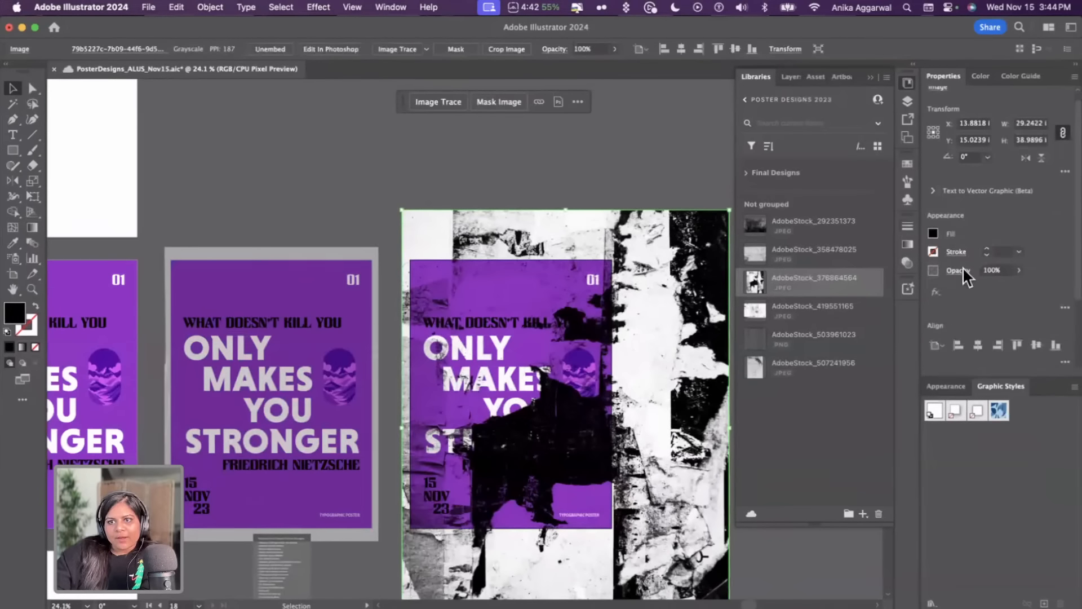
{"action": "left_click", "coordinate": [960, 269]}
{"action": "left_click", "coordinate": [853, 294]}
{"action": "left_click", "coordinate": [864, 430]}
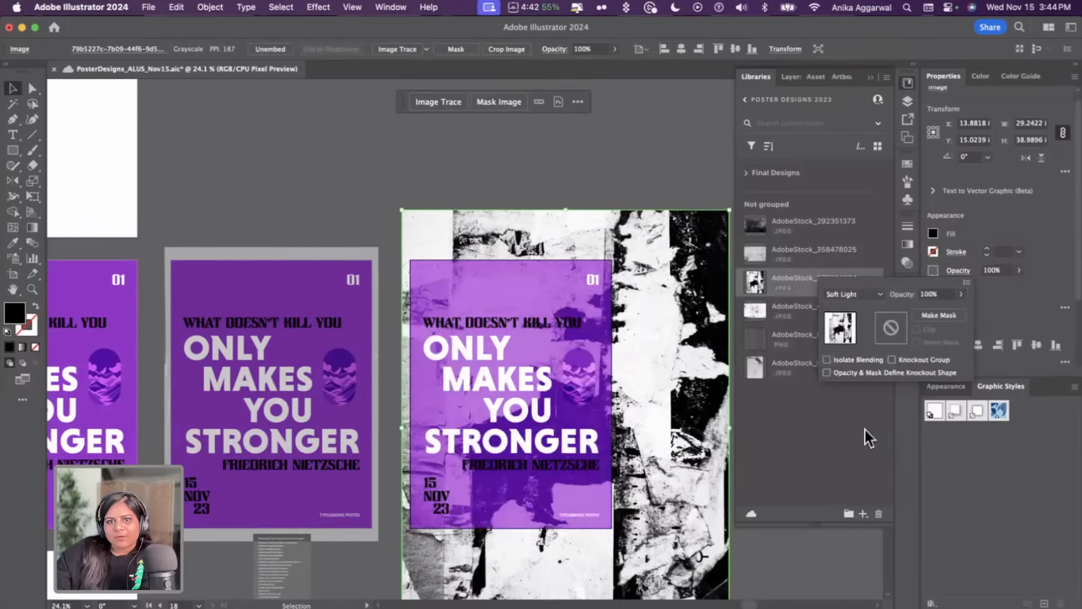
{"action": "left_click", "coordinate": [665, 191]}
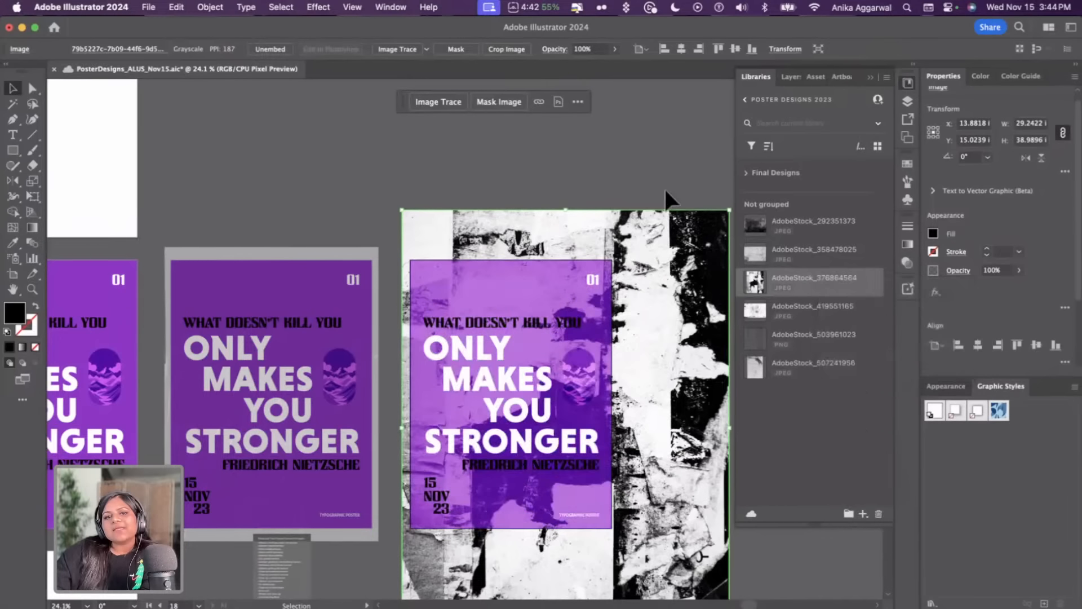
Move the torn-paper image around over the purple poster to try different texture placements
{"action": "left_click_drag", "start_coordinate": [661, 184], "coordinate": [646, 141]}
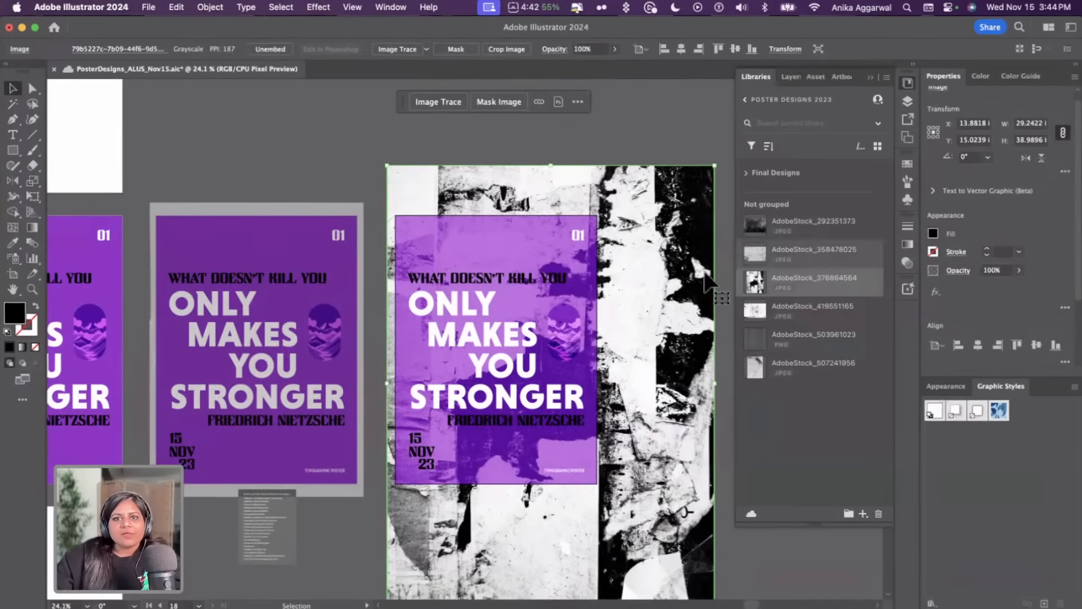
{"action": "left_click", "coordinate": [677, 158]}
{"action": "left_click", "coordinate": [694, 276]}
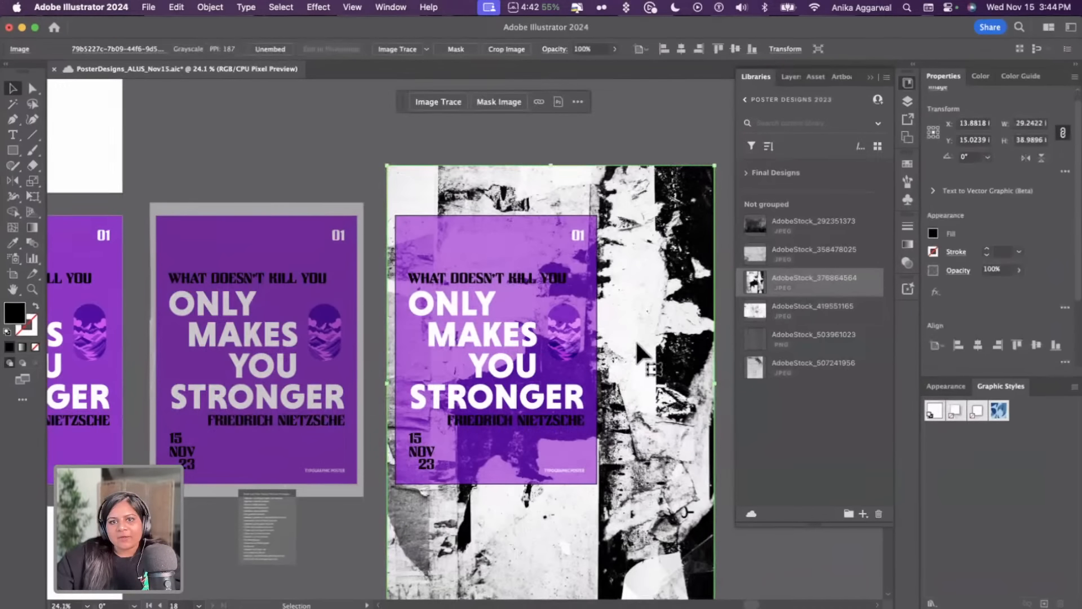
{"action": "mouse_move", "coordinate": [637, 344]}
{"action": "left_mouse_down"}
{"action": "mouse_move", "coordinate": [607, 341]}
{"action": "mouse_move", "coordinate": [614, 311]}
{"action": "mouse_move", "coordinate": [600, 372]}
{"action": "mouse_move", "coordinate": [618, 395]}
{"action": "left_mouse_up"}
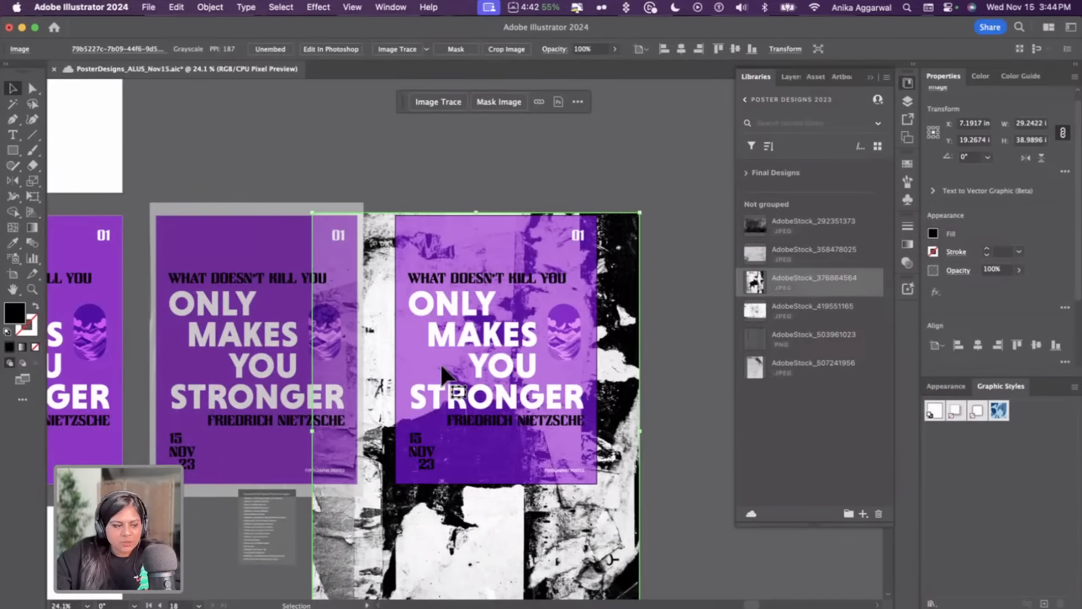
{"action": "left_click_drag", "start_coordinate": [520, 552], "coordinate": [543, 434]}
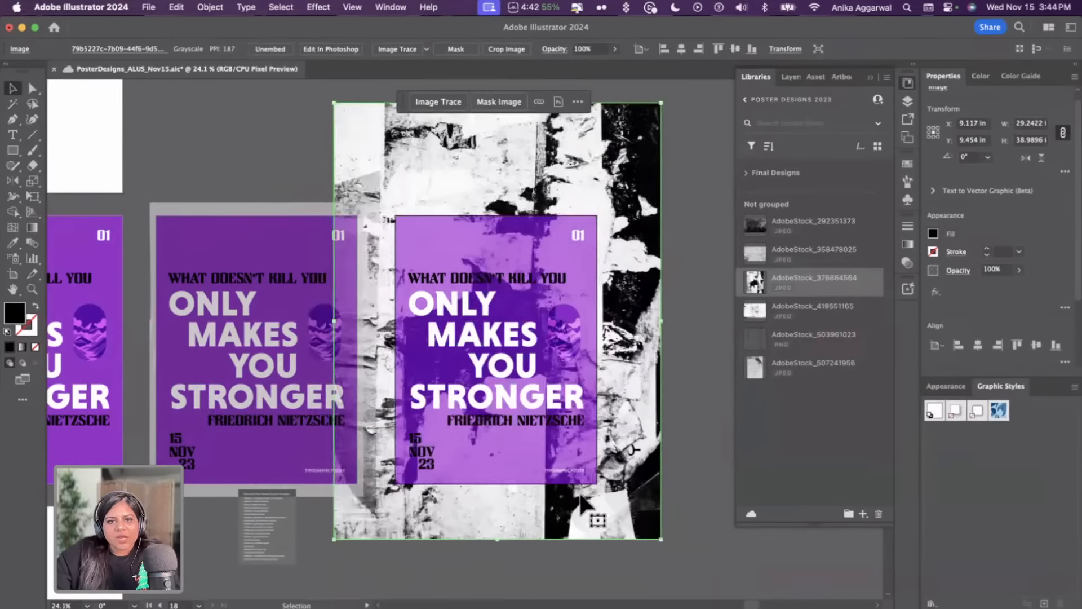
{"action": "left_click_drag", "start_coordinate": [601, 514], "coordinate": [580, 506]}
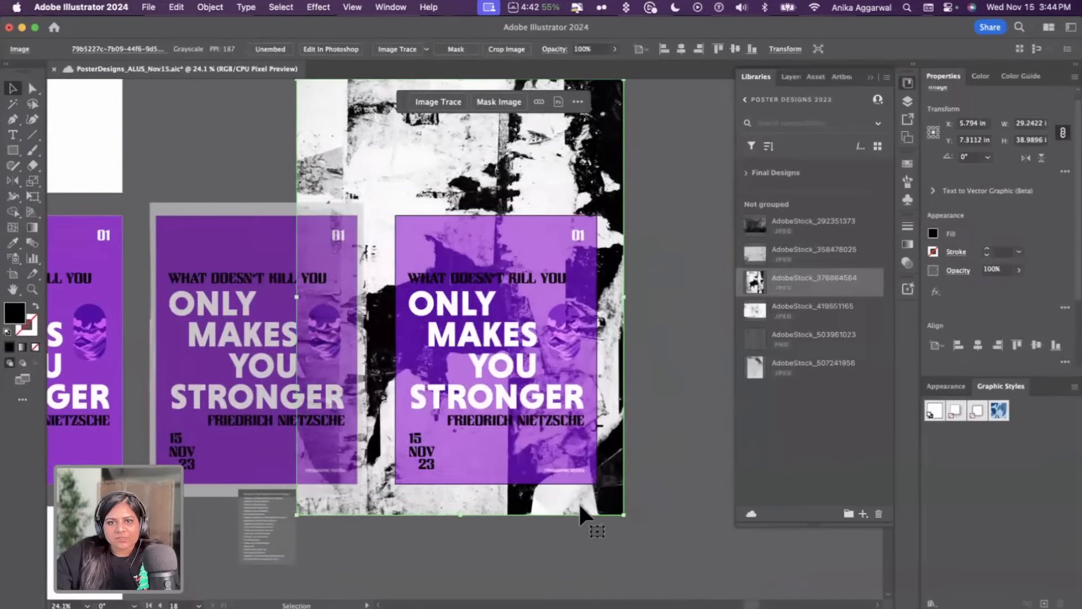
Flip the torn-paper image horizontally and reposition it over the poster
{"action": "left_click", "coordinate": [1026, 158]}
{"action": "mouse_move", "coordinate": [506, 510]}
{"action": "left_mouse_down"}
{"action": "mouse_move", "coordinate": [548, 495]}
{"action": "mouse_move", "coordinate": [517, 504]}
{"action": "left_mouse_up"}
{"action": "left_click_drag", "start_coordinate": [633, 439], "coordinate": [658, 516]}
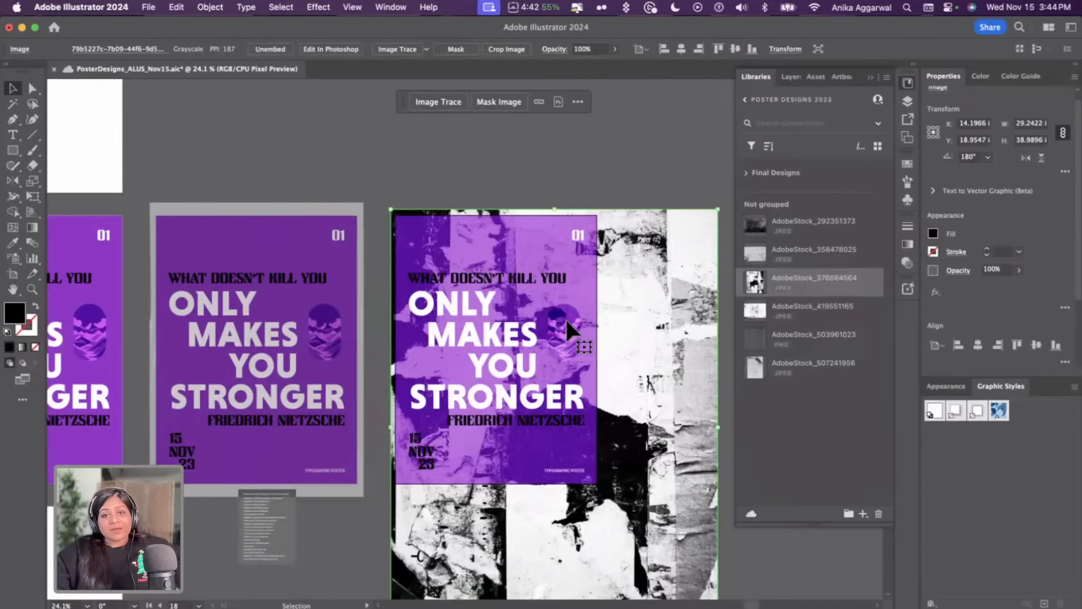
{"action": "left_click_drag", "start_coordinate": [633, 311], "coordinate": [614, 297]}
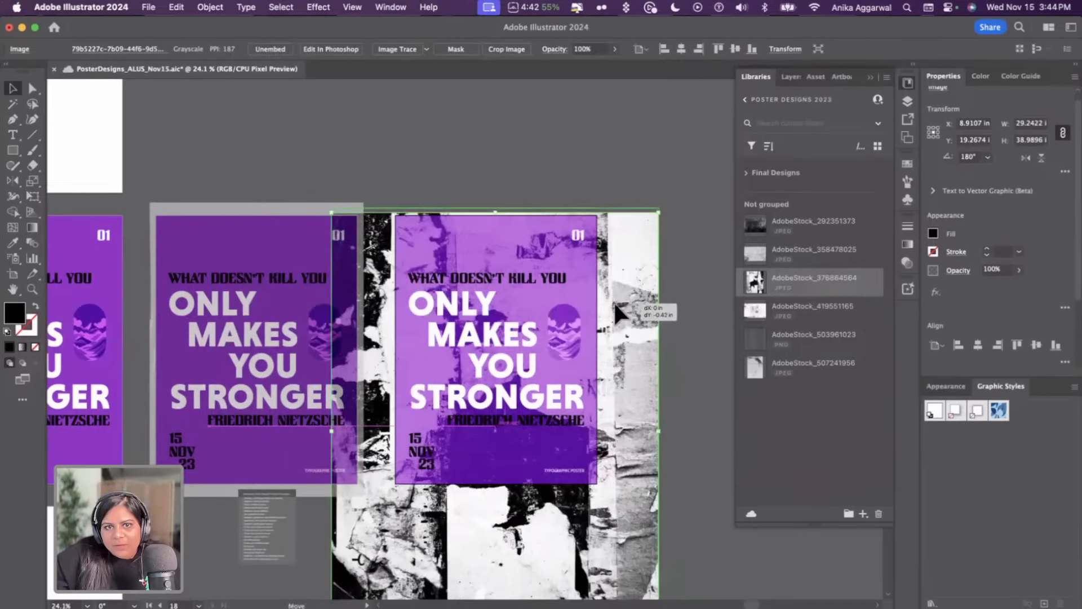
{"action": "left_click", "coordinate": [1024, 159]}
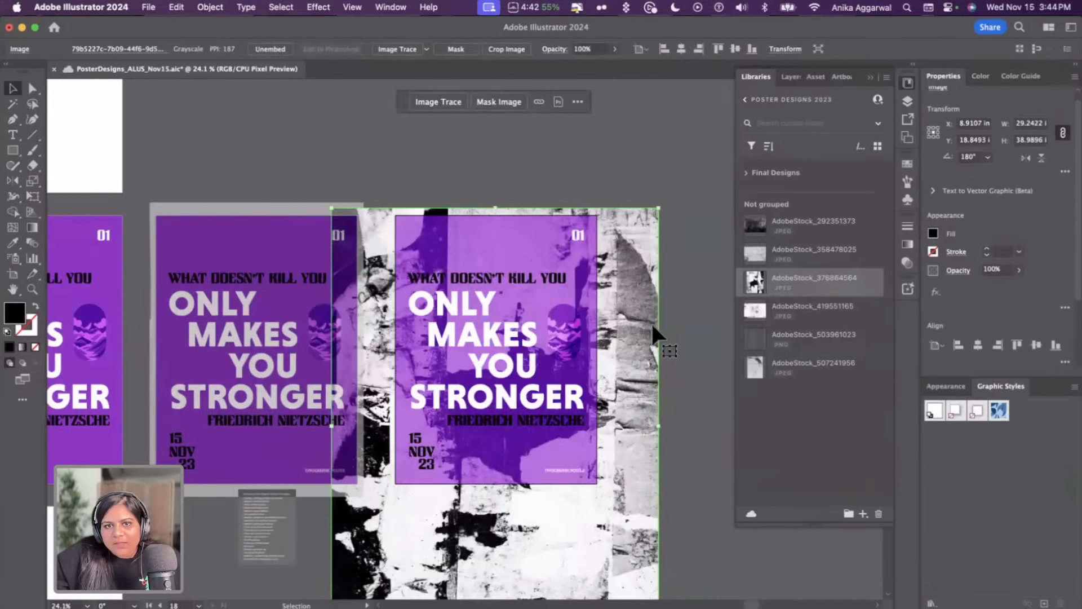
{"action": "left_click_drag", "start_coordinate": [632, 333], "coordinate": [621, 356]}
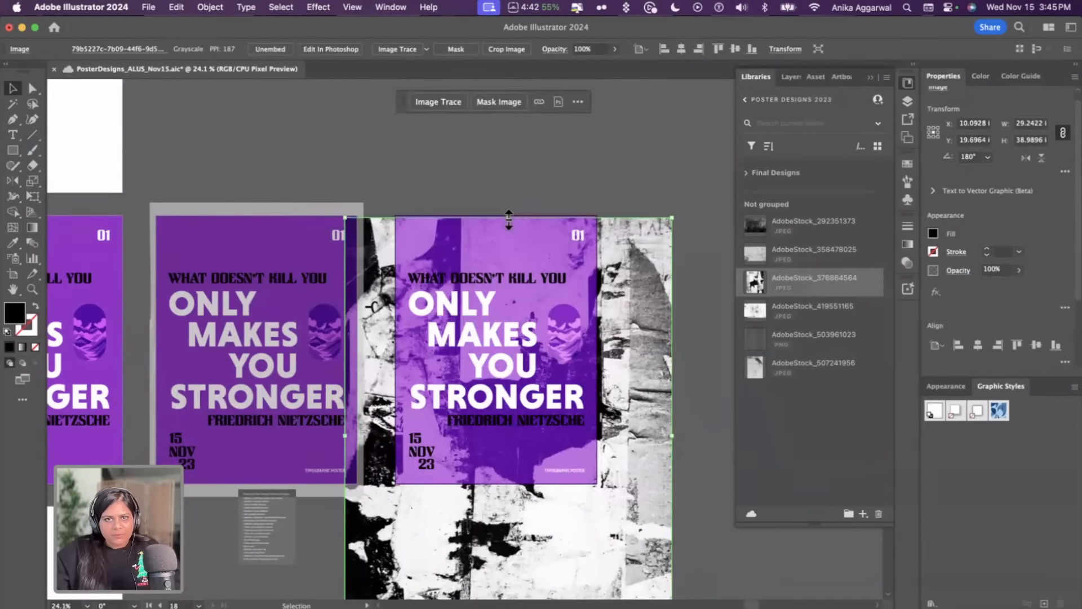
Enlarge the torn-paper image to about 31.5 by 42 in and flip it horizontally again
{"action": "left_click_drag", "start_coordinate": [509, 220], "coordinate": [517, 185]}
{"action": "left_click_drag", "start_coordinate": [635, 313], "coordinate": [635, 342]}
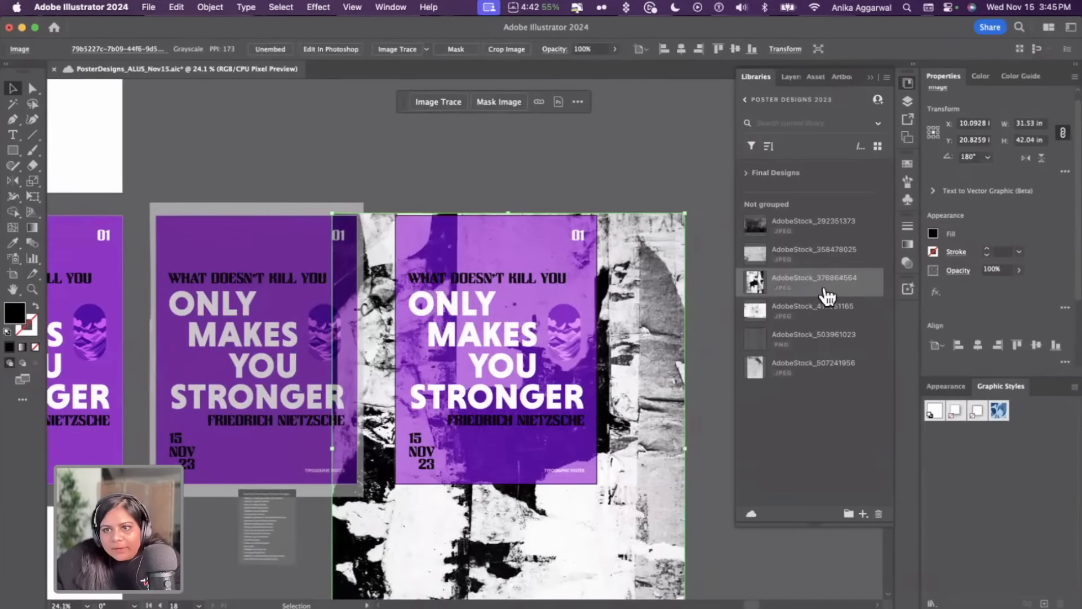
{"action": "left_click", "coordinate": [1027, 157]}
{"action": "left_click_drag", "start_coordinate": [643, 367], "coordinate": [641, 365]}
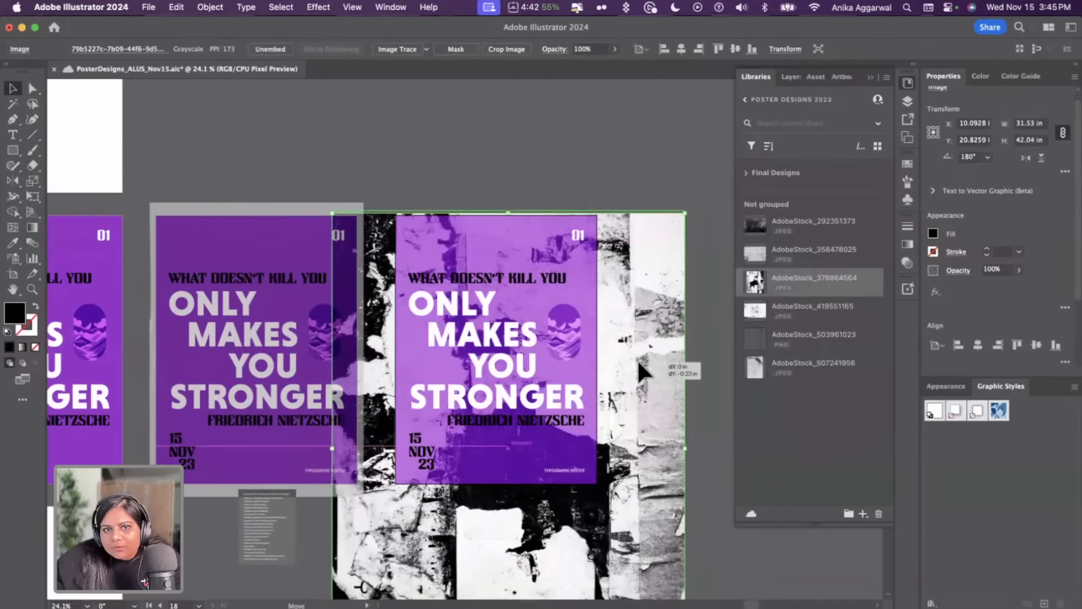
{"action": "left_click", "coordinate": [618, 166]}
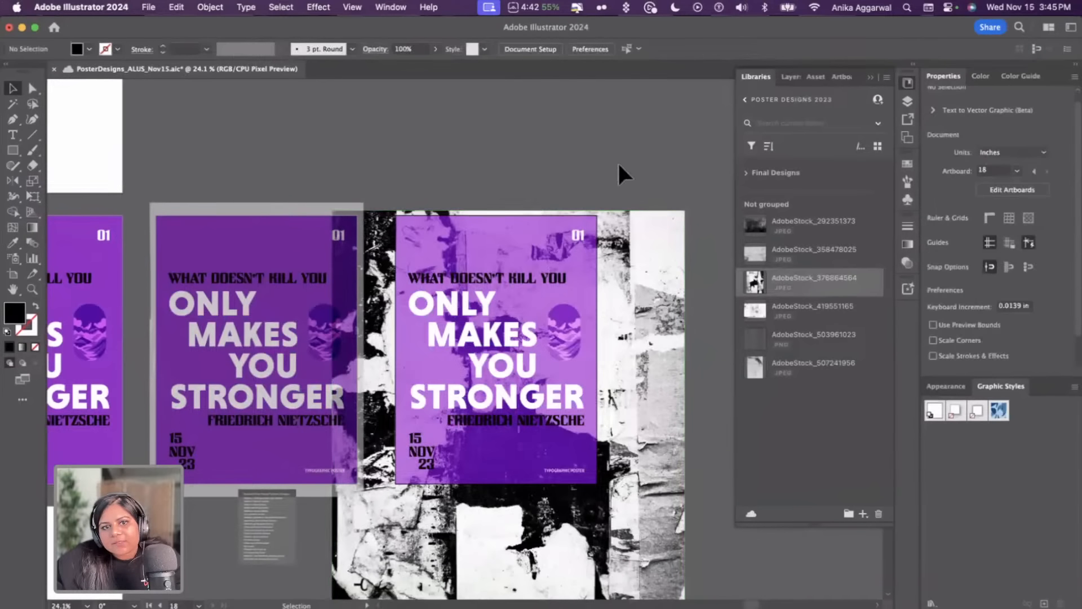
Draw a rectangle matching the poster artboard and make a clipping mask with the torn-paper image
{"action": "left_click_drag", "start_coordinate": [635, 289], "coordinate": [537, 281]}
{"action": "key", "text": "super+z"}
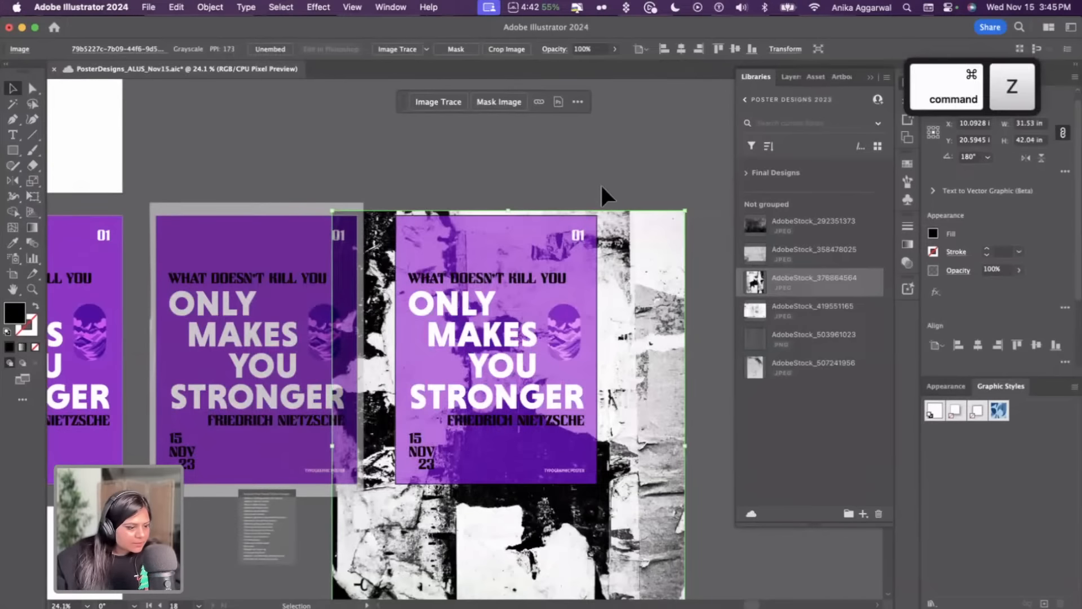
{"action": "left_click", "coordinate": [601, 185]}
{"action": "key", "text": "m"}
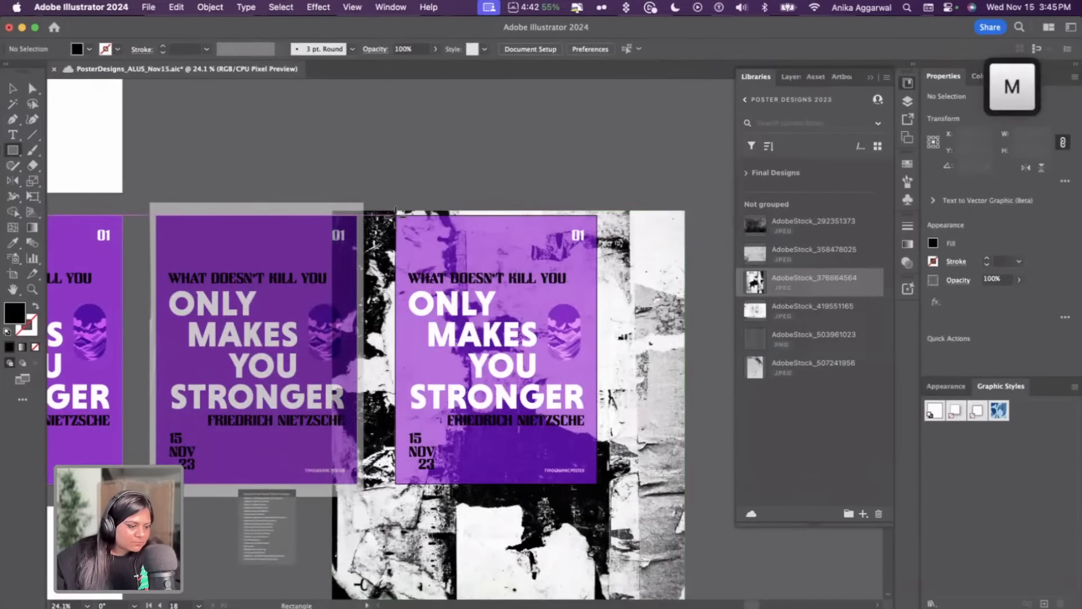
{"action": "left_click_drag", "start_coordinate": [396, 213], "coordinate": [598, 483]}
{"action": "key", "text": "v"}
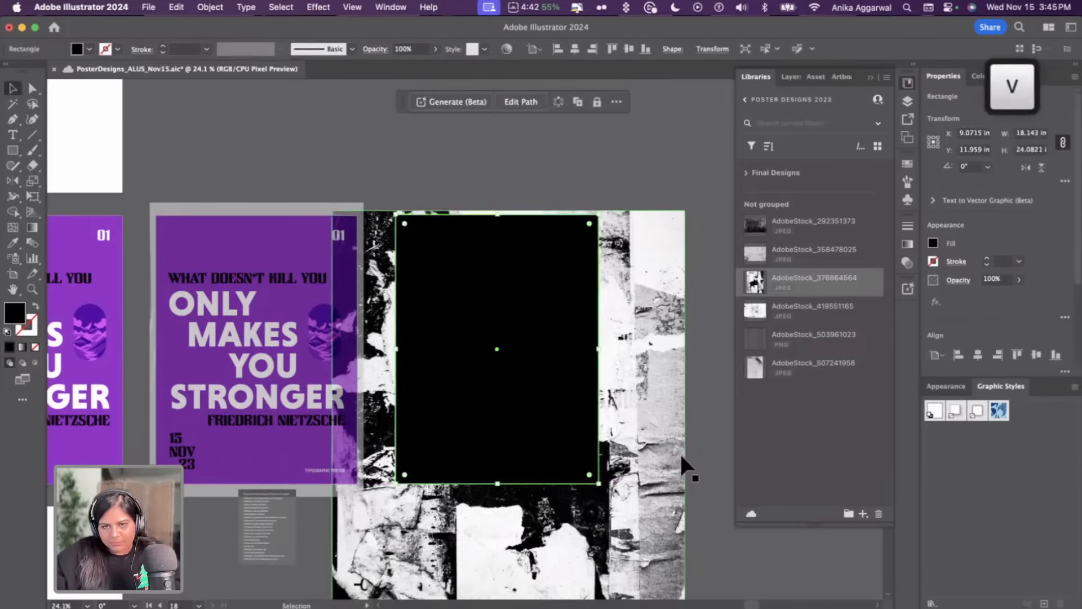
{"action": "left_click", "coordinate": [677, 414], "text": "shift"}
{"action": "key", "text": "super+7"}
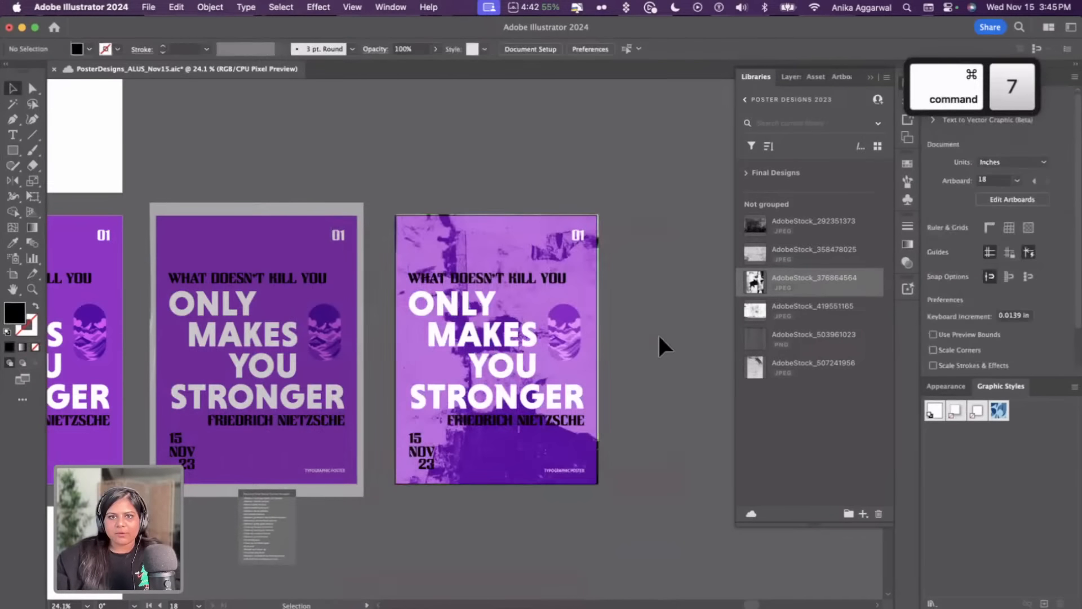
Select the pill-shaped graphic on the poster and set its blend mode to Multiply
{"action": "left_click", "coordinate": [609, 312]}
{"action": "scroll", "coordinate": [577, 336], "scroll_direction": "up", "scroll_amount": 5}
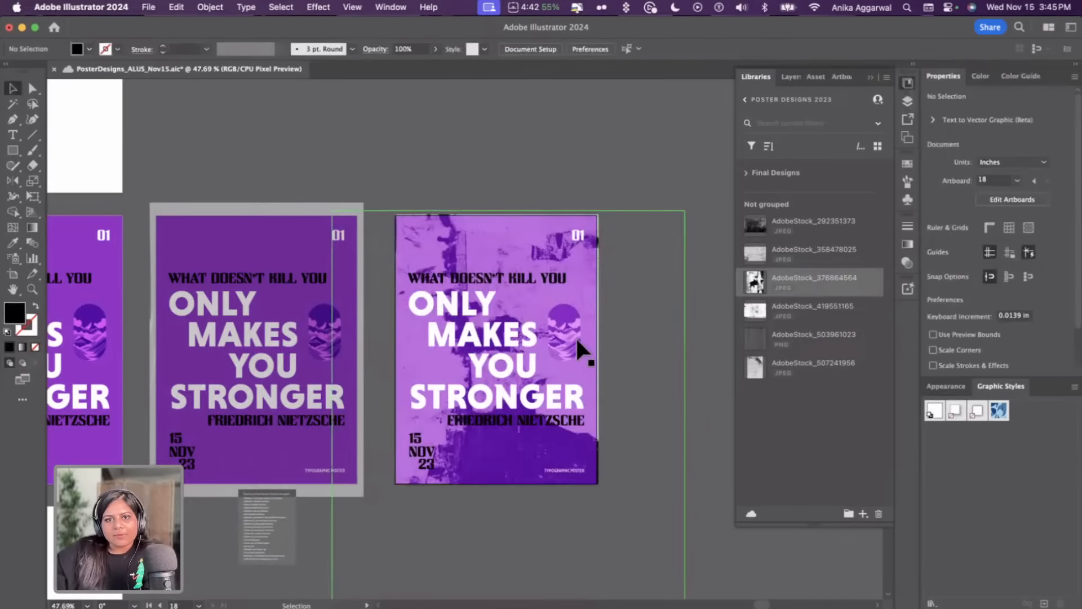
{"action": "left_click_drag", "start_coordinate": [600, 374], "coordinate": [545, 374]}
{"action": "left_click", "coordinate": [574, 333]}
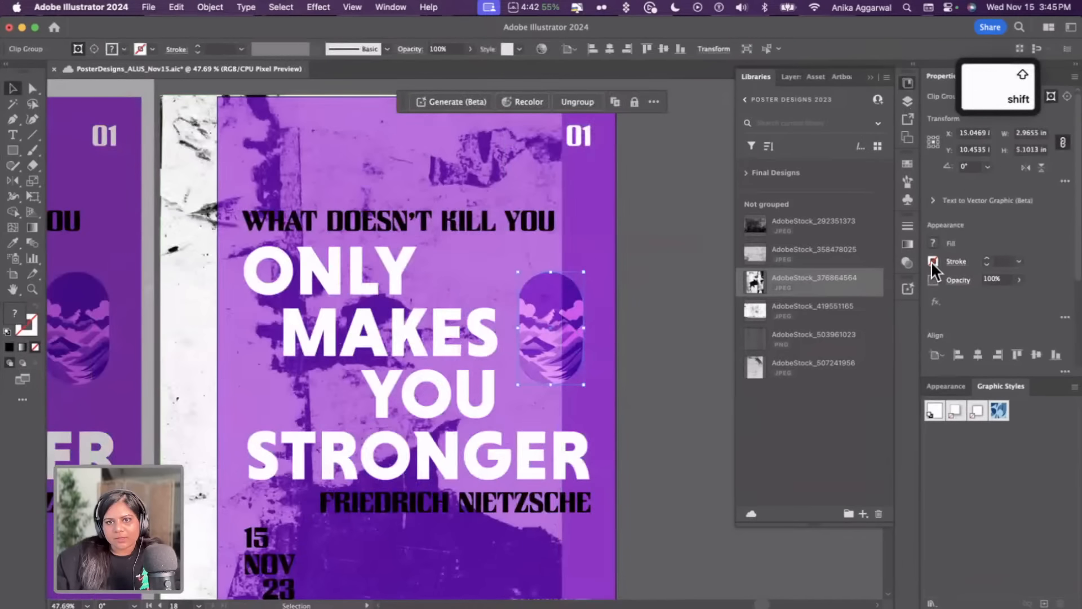
{"action": "left_click", "coordinate": [956, 280]}
{"action": "left_click", "coordinate": [866, 304]}
{"action": "left_click", "coordinate": [867, 347]}
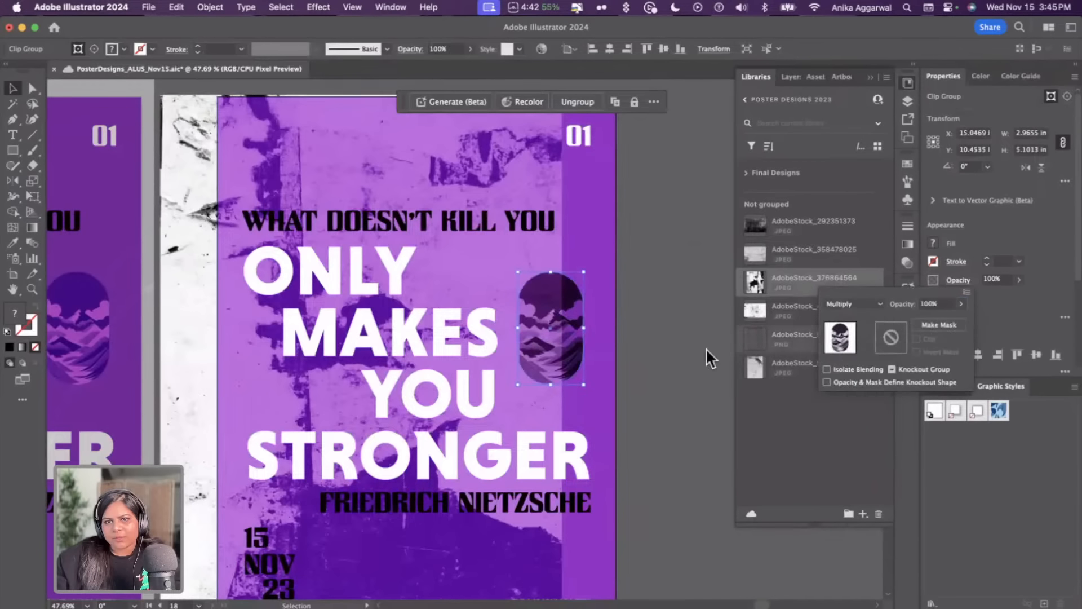
{"action": "left_click", "coordinate": [628, 388]}
{"action": "left_click_drag", "start_coordinate": [530, 398], "coordinate": [583, 397]}
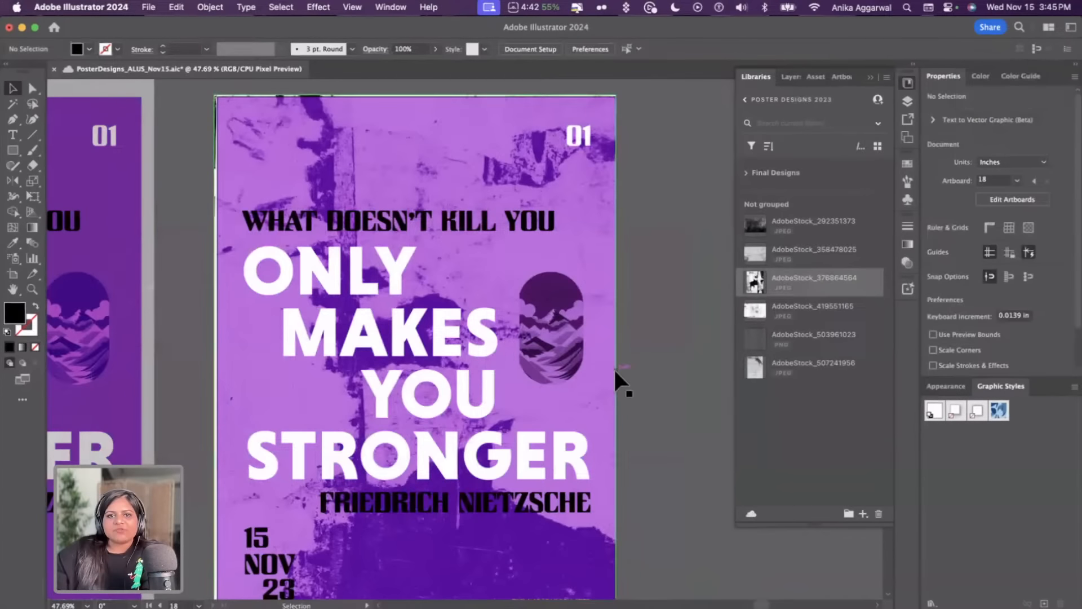
{"action": "scroll", "coordinate": [609, 363], "scroll_direction": "down", "scroll_amount": 3}
{"action": "scroll", "coordinate": [607, 361], "scroll_direction": "down", "scroll_amount": 2}
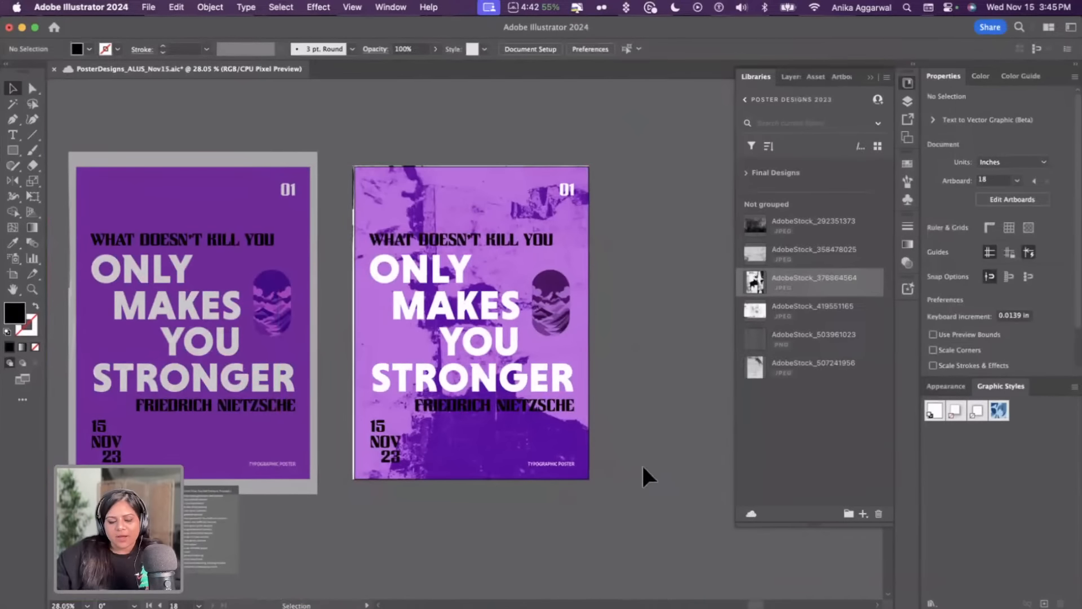
{"action": "key", "text": "super+z"}
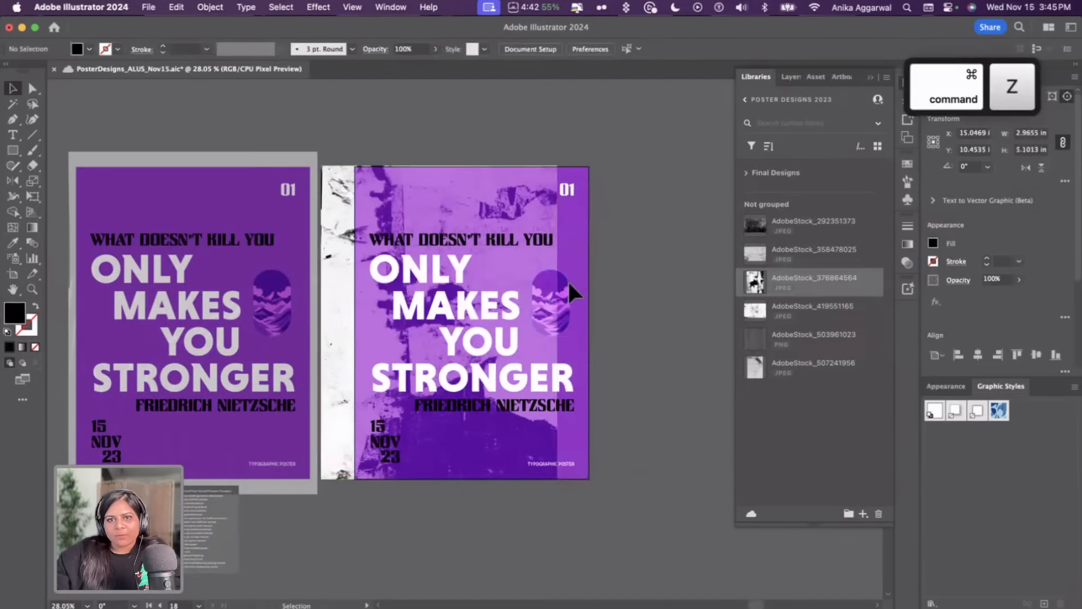
Paste a copy of the pill-shaped graphic in front on the textured poster and check its transparency blend settings
{"action": "left_click", "coordinate": [565, 286]}
{"action": "key", "text": "super+c"}
{"action": "key", "text": "super+f"}
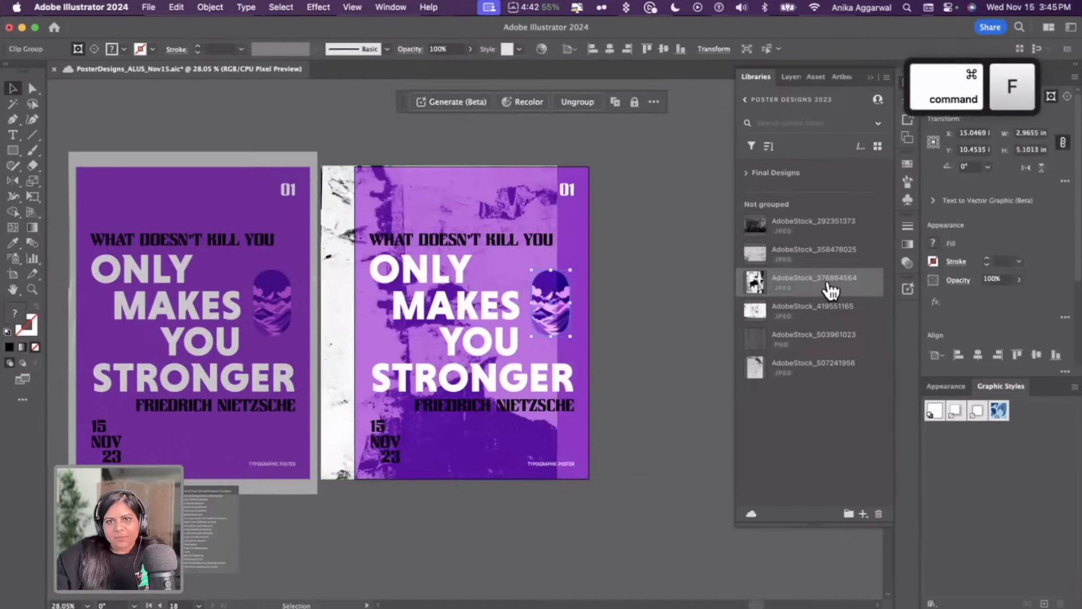
{"action": "left_click", "coordinate": [957, 280]}
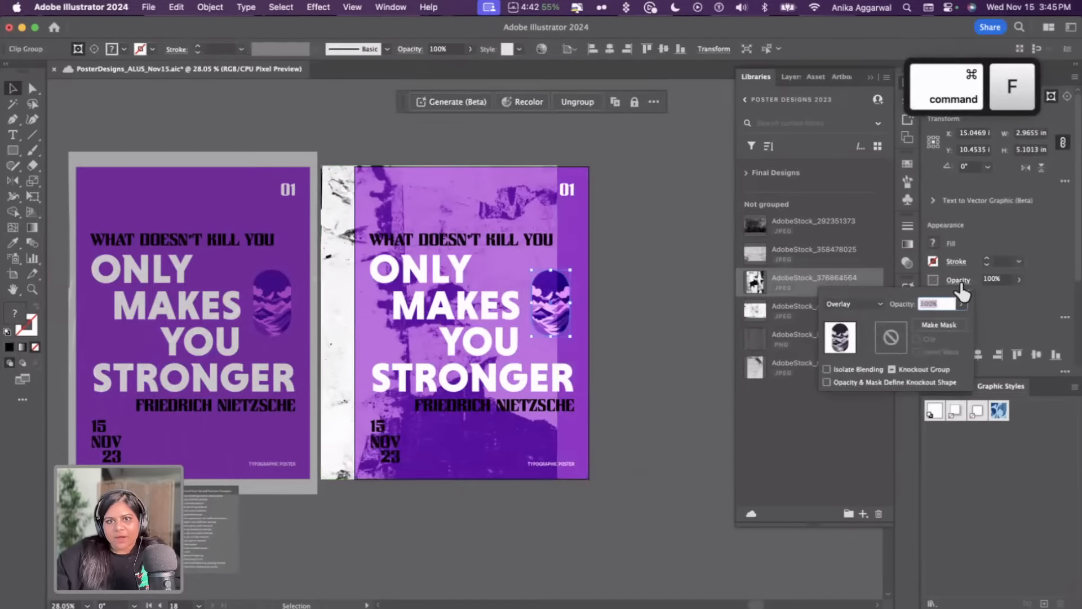
{"action": "left_click", "coordinate": [679, 245]}
{"action": "left_click_drag", "start_coordinate": [525, 259], "coordinate": [559, 256]}
{"action": "left_click", "coordinate": [656, 270]}
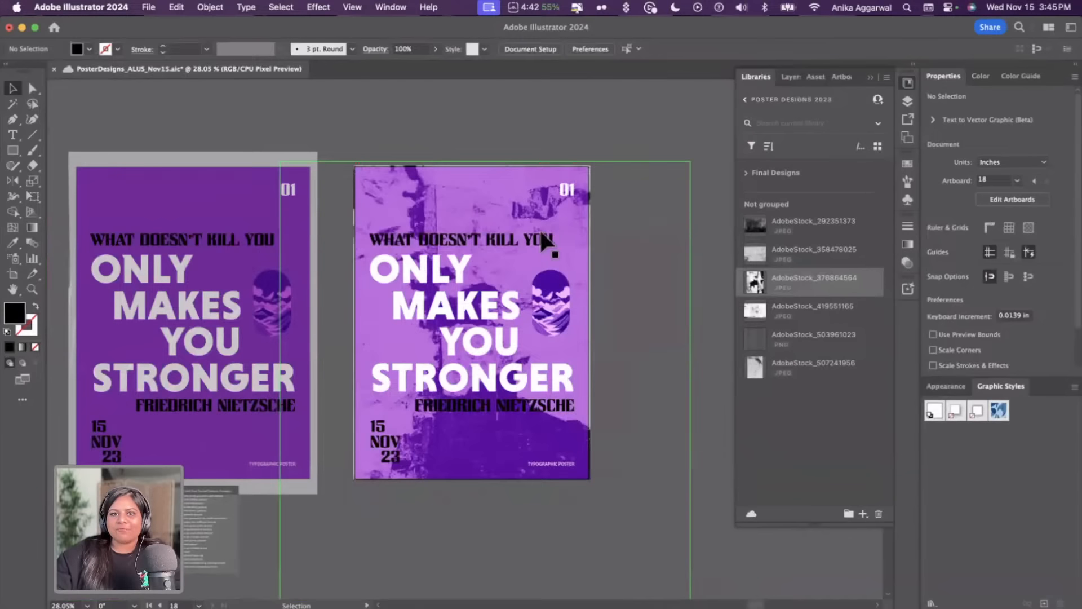
Select the scratch-line texture group on the middle poster and set its opacity to 100%
{"action": "scroll", "coordinate": [623, 257], "scroll_direction": "left", "scroll_amount": 3}
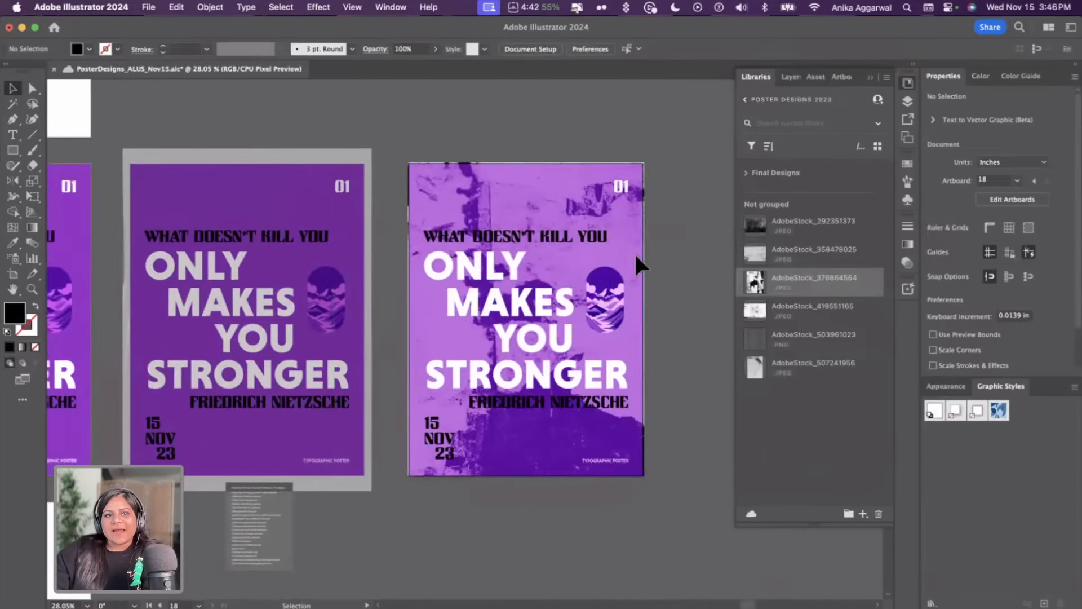
{"action": "scroll", "coordinate": [636, 257], "scroll_direction": "left", "scroll_amount": 5}
{"action": "left_click", "coordinate": [353, 271]}
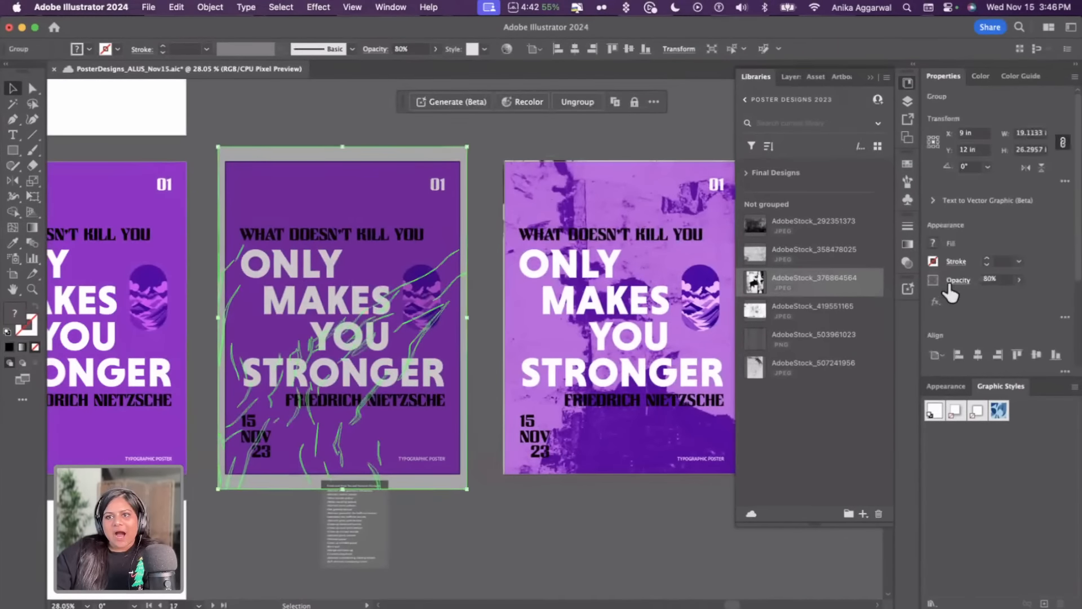
{"action": "left_click", "coordinate": [953, 280]}
{"action": "left_click", "coordinate": [960, 304]}
{"action": "left_click_drag", "start_coordinate": [945, 316], "coordinate": [967, 315]}
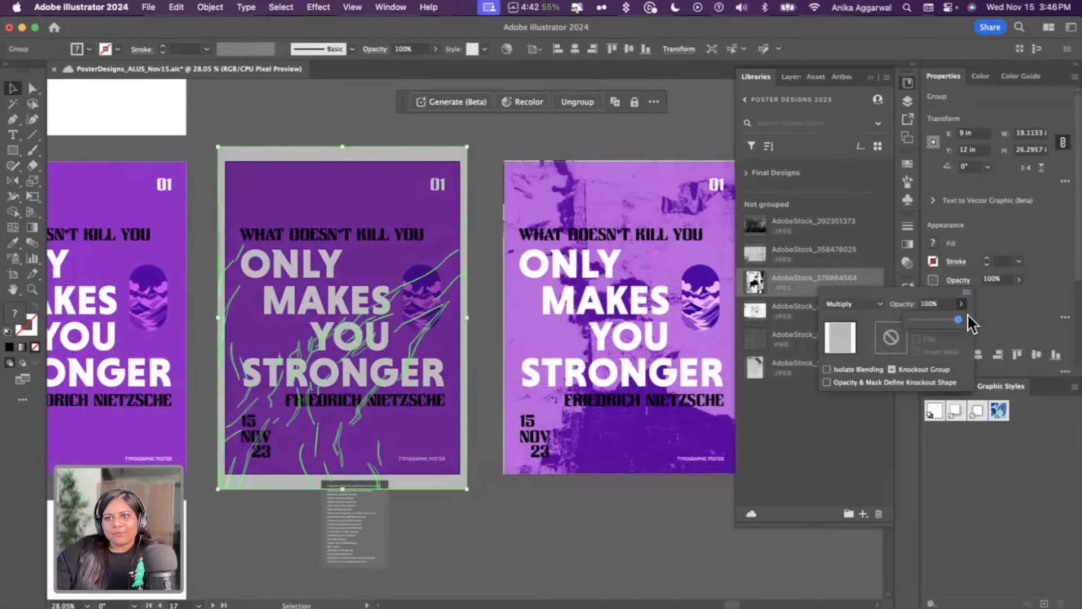
{"action": "left_click", "coordinate": [394, 124]}
{"action": "left_click", "coordinate": [365, 130]}
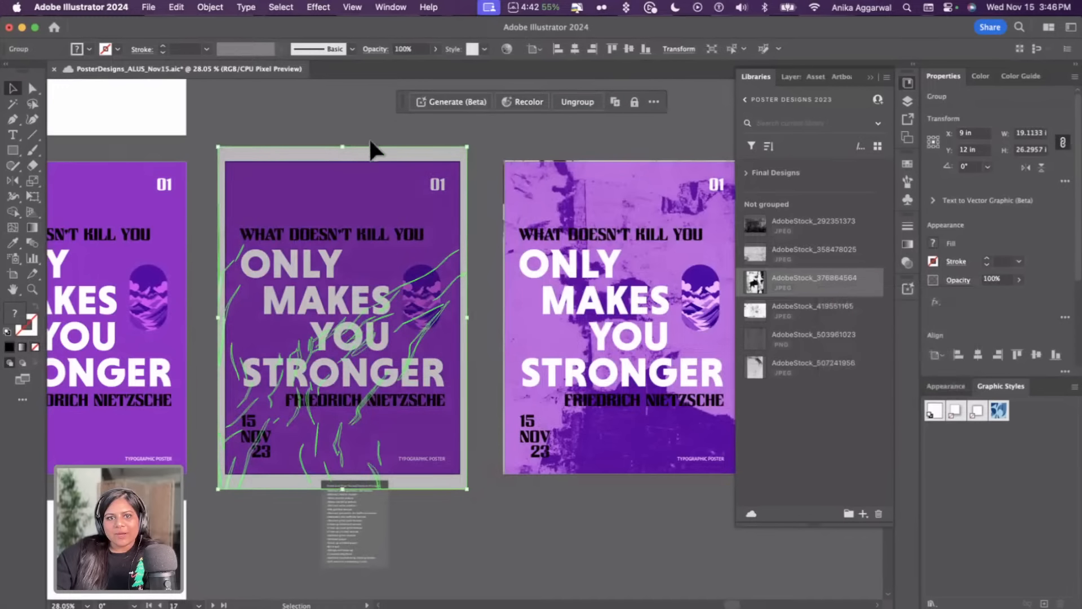
{"action": "left_click", "coordinate": [403, 518]}
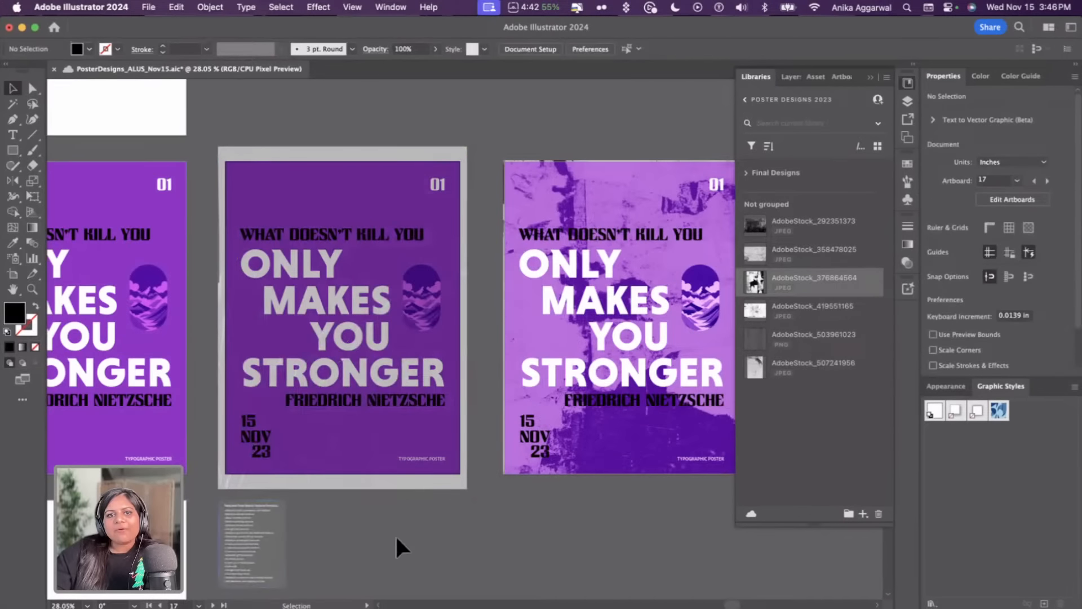
Save the poster document
{"action": "scroll", "coordinate": [397, 533], "scroll_direction": "right", "scroll_amount": 3}
{"action": "scroll", "coordinate": [397, 533], "scroll_direction": "down", "scroll_amount": 1}
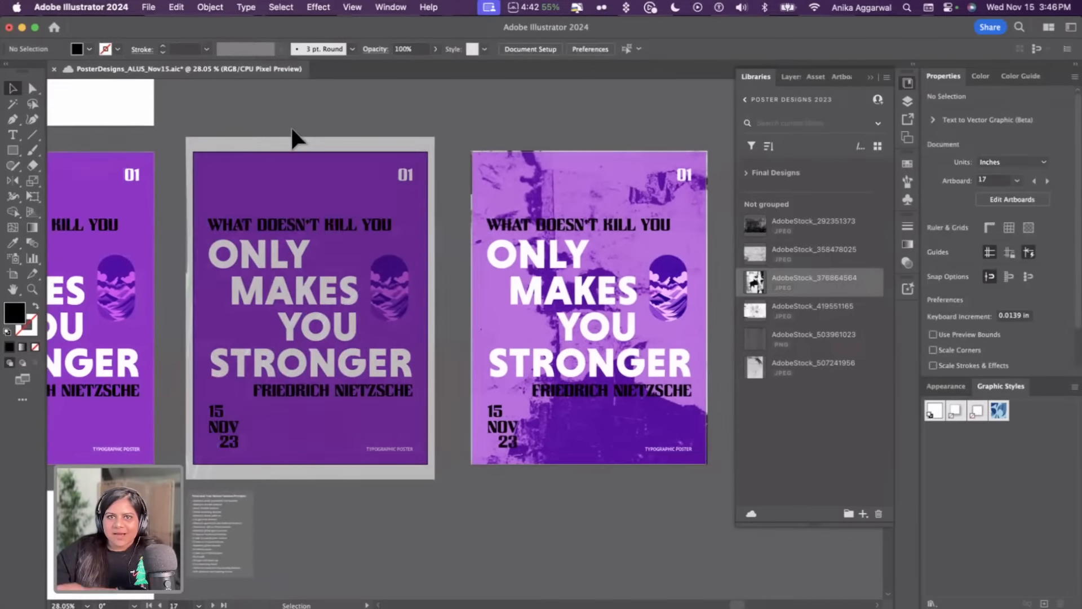
{"action": "key", "text": "super+s"}
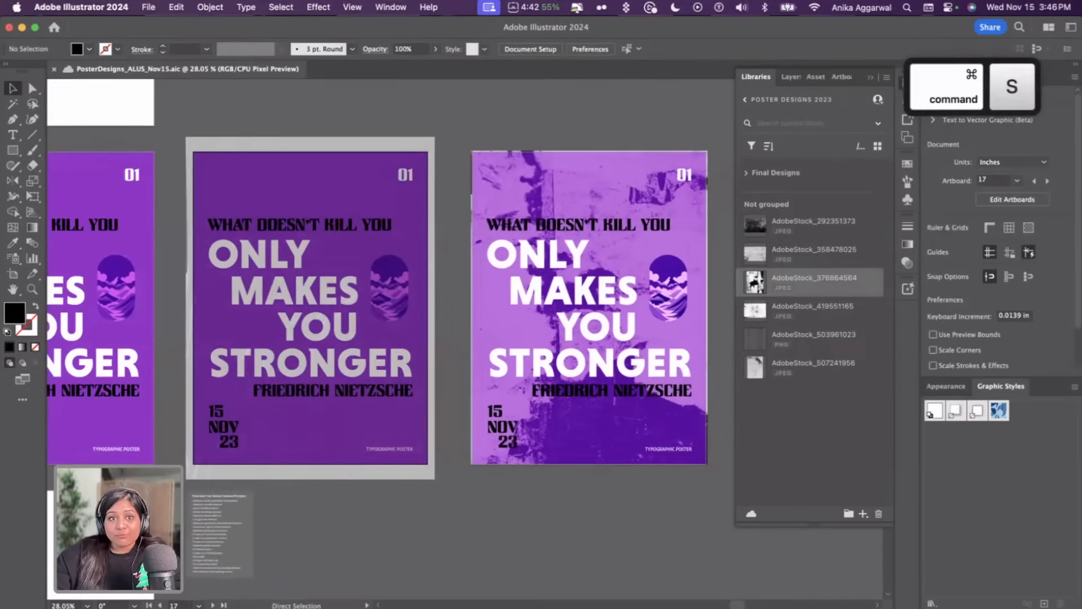
Switch to Adobe Express in the browser and start a new Flyer design
{"action": "left_click", "coordinate": [95, 608]}
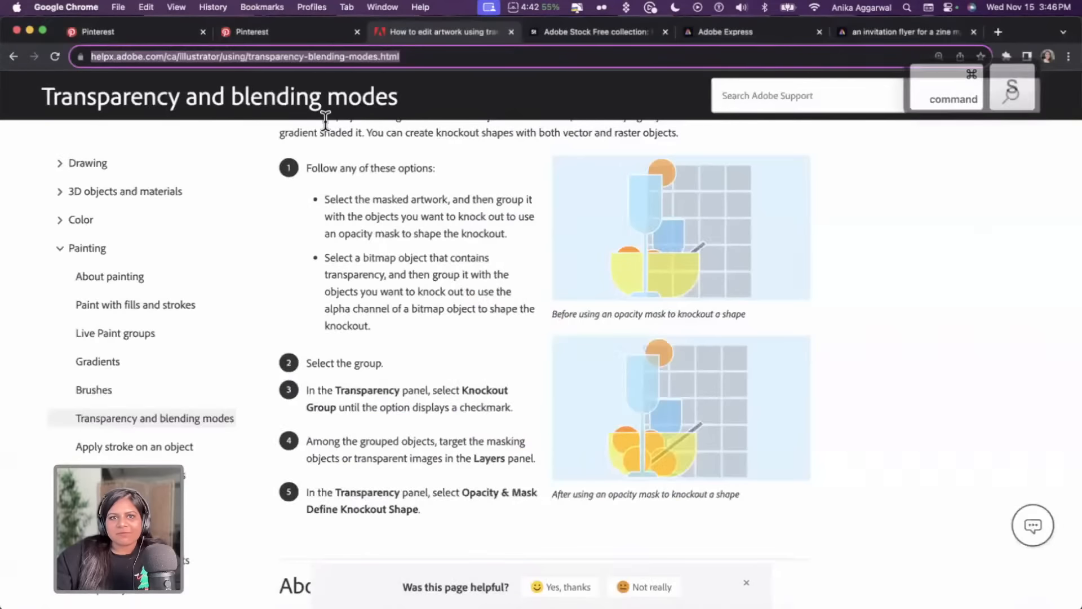
{"action": "left_click", "coordinate": [717, 33]}
{"action": "left_click", "coordinate": [24, 143]}
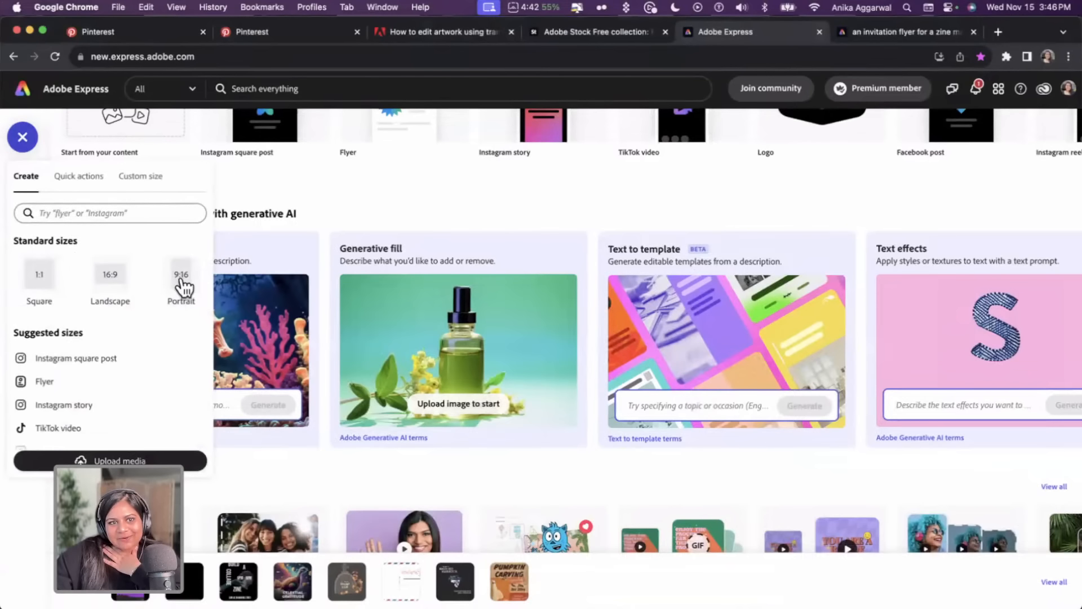
{"action": "left_click", "coordinate": [71, 385]}
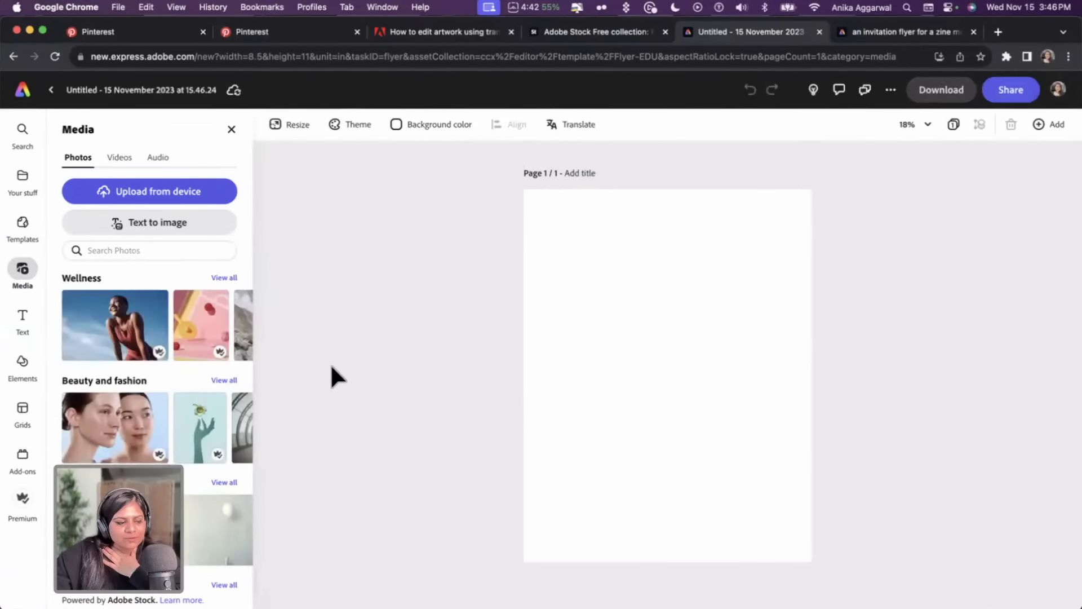
Try to resize the flyer to a custom 18 by 24 in, then close the resize options
{"action": "left_click", "coordinate": [294, 139]}
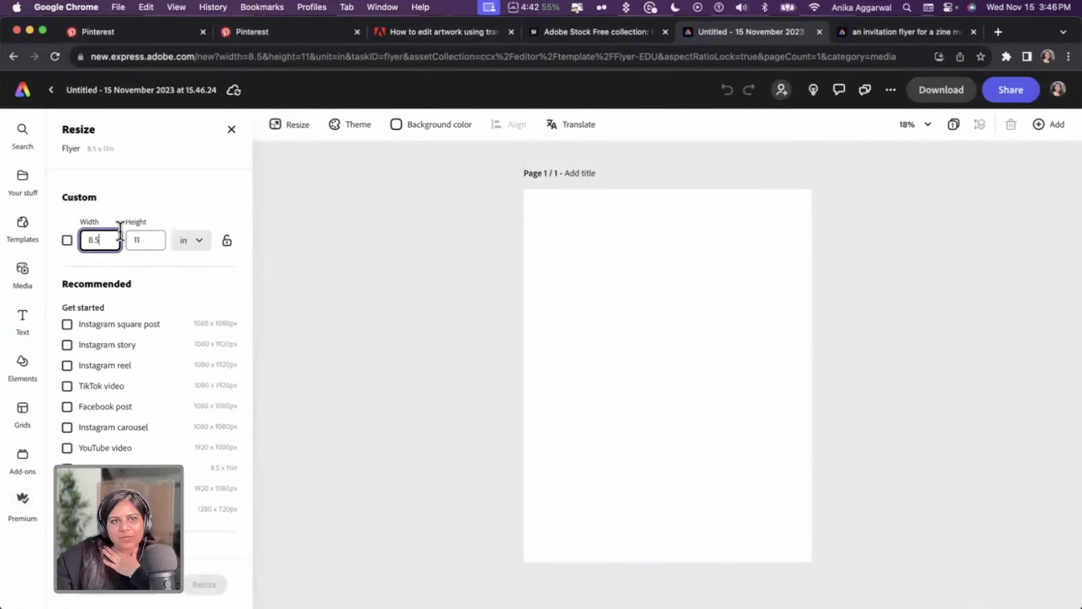
{"action": "left_click_drag", "start_coordinate": [107, 240], "coordinate": [79, 247]}
{"action": "type", "text": "18"}
{"action": "key", "text": "Tab"}
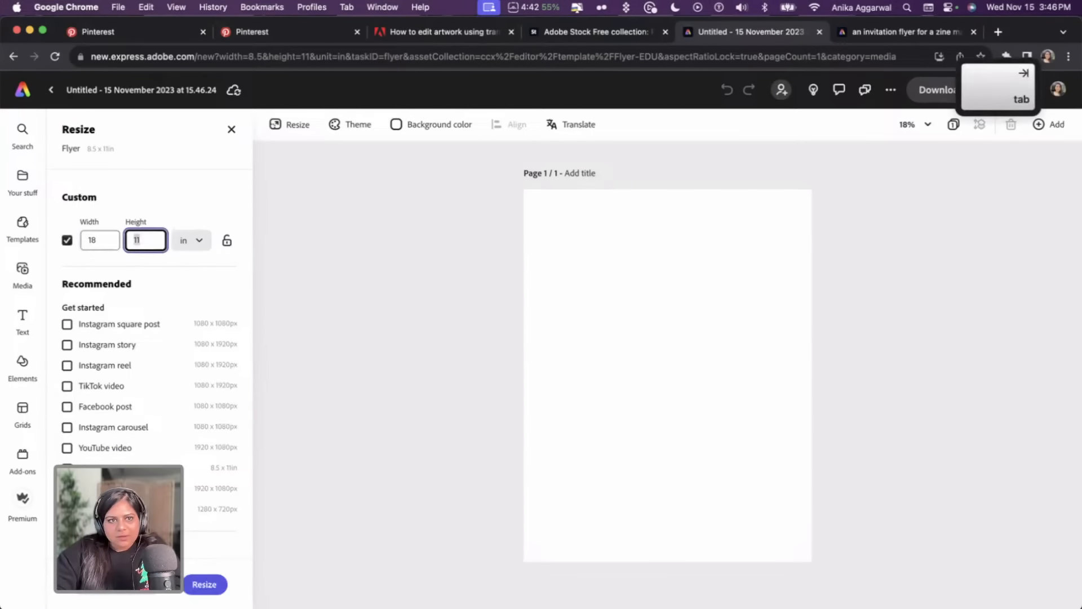
{"action": "type", "text": "24"}
{"action": "left_click", "coordinate": [205, 585]}
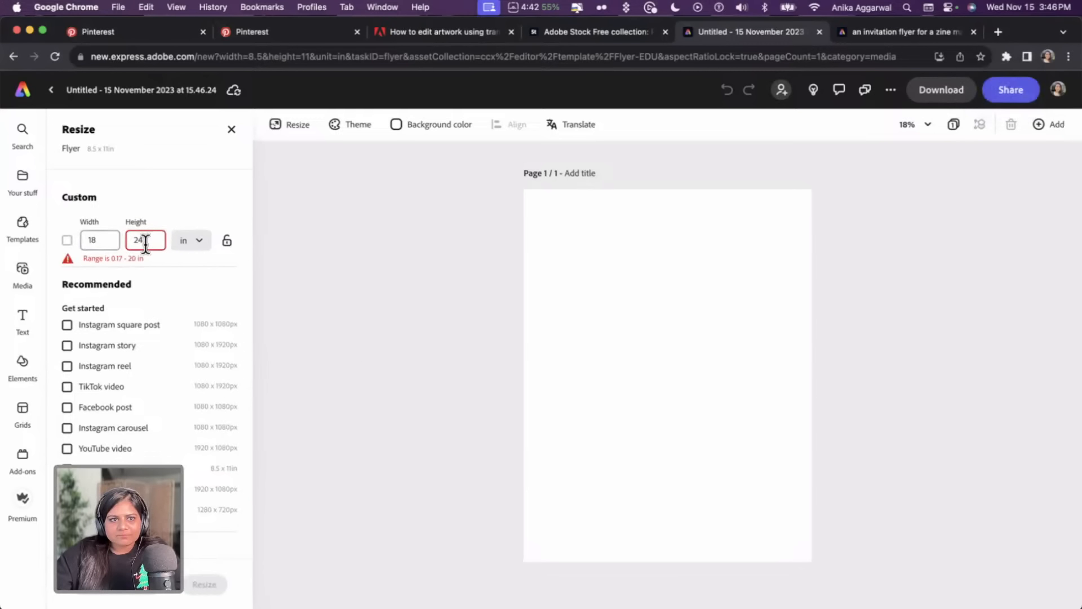
{"action": "key", "text": "super+z"}
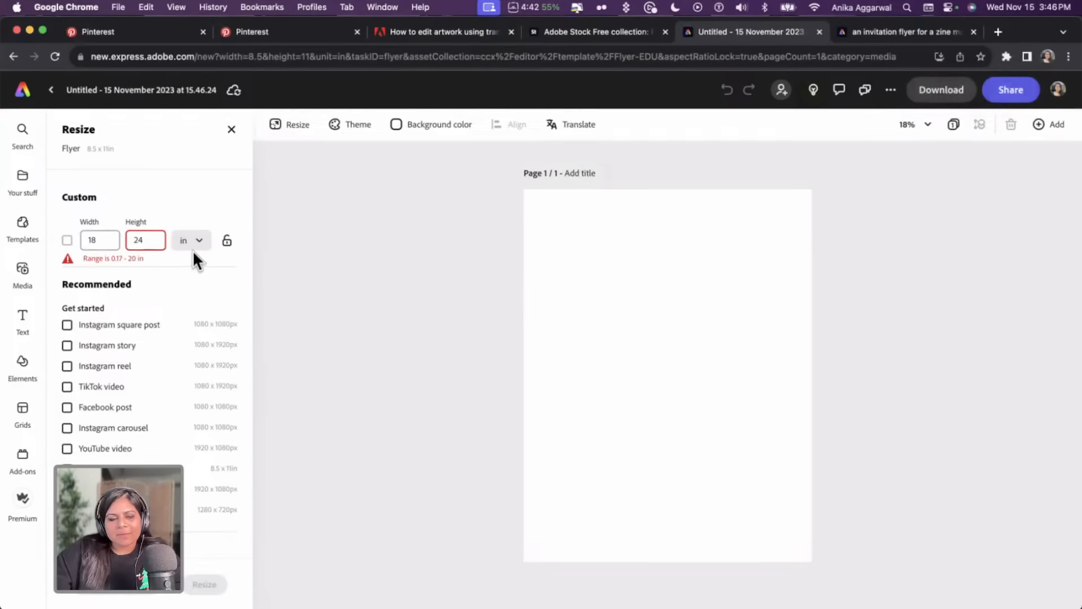
{"action": "left_click", "coordinate": [108, 239]}
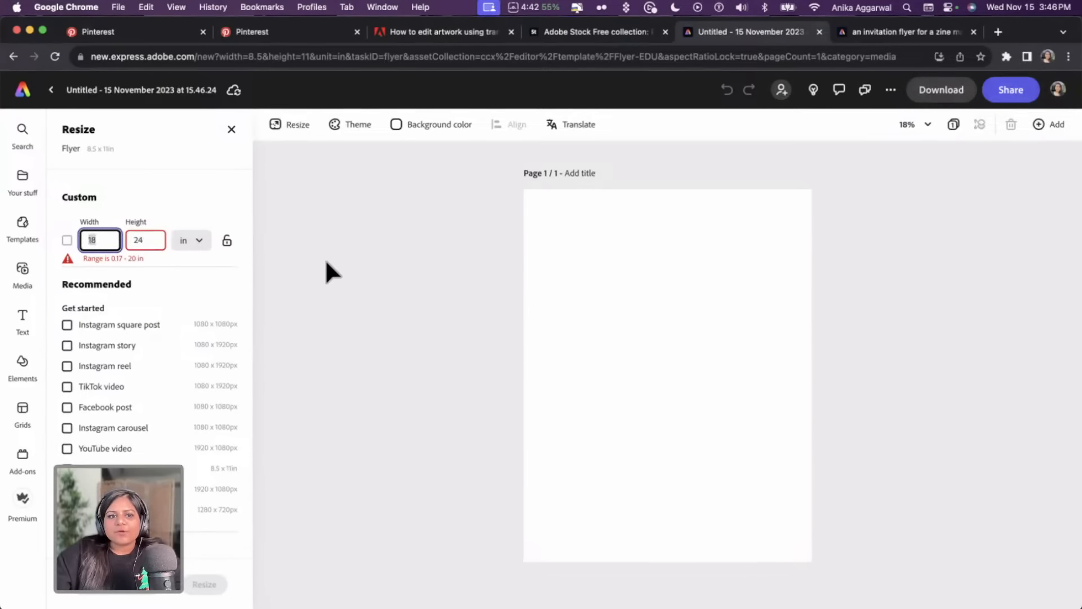
{"action": "left_click", "coordinate": [231, 130]}
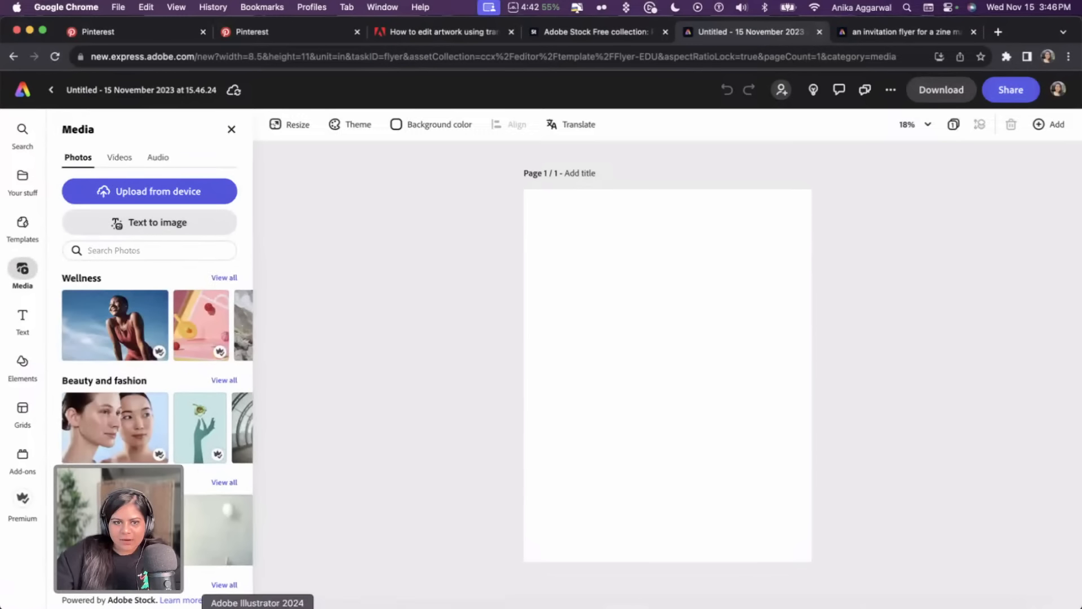
Return to Illustrator and move the torn-paper texture off the third poster to its right
{"action": "left_click", "coordinate": [257, 607]}
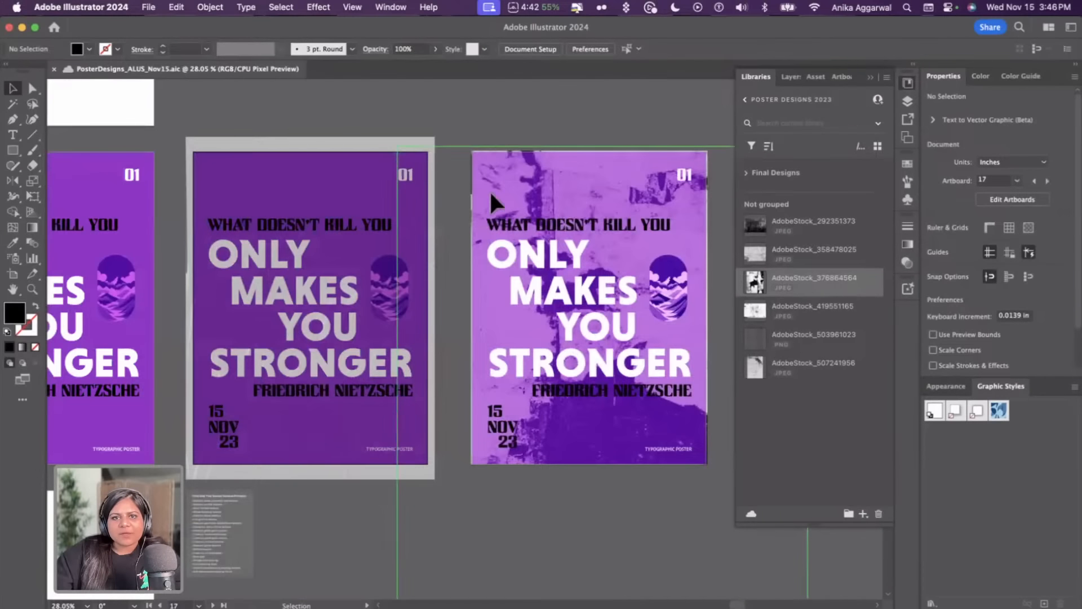
{"action": "left_click_drag", "start_coordinate": [489, 191], "coordinate": [678, 195]}
{"action": "scroll", "coordinate": [505, 197], "scroll_direction": "right", "scroll_amount": 5}
{"action": "left_click", "coordinate": [318, 121]}
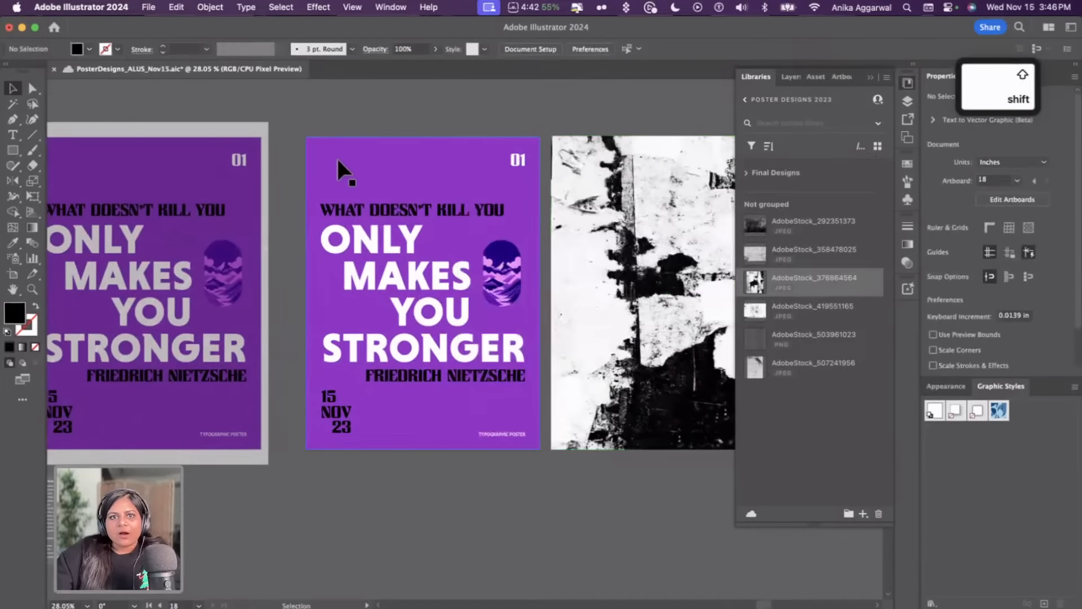
{"action": "left_click", "coordinate": [347, 211]}
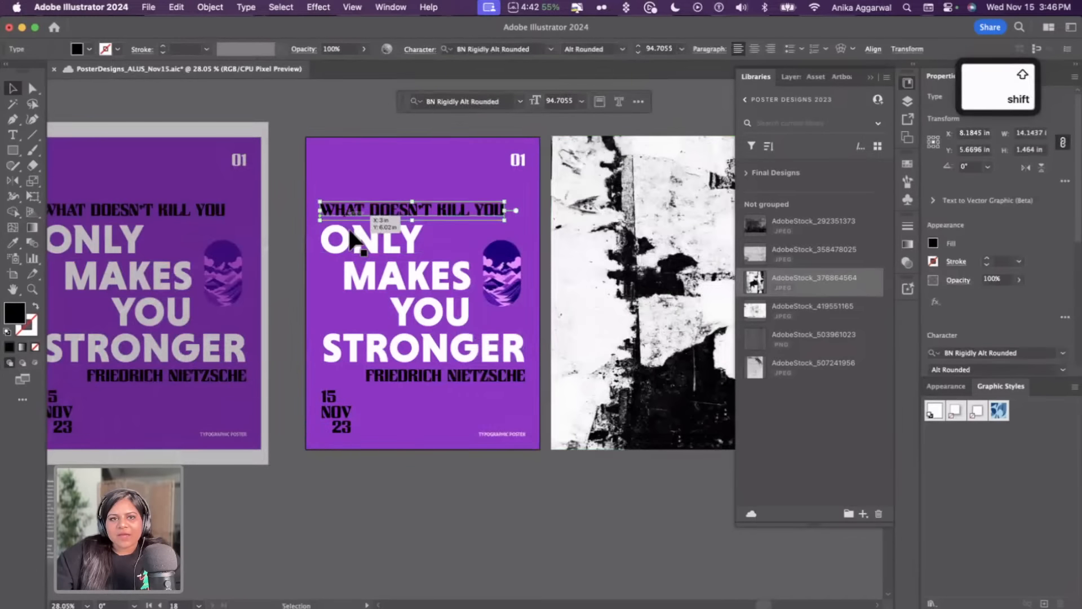
{"action": "left_click", "coordinate": [325, 120]}
{"action": "key", "text": "super+z"}
{"action": "key", "text": "super+z"}
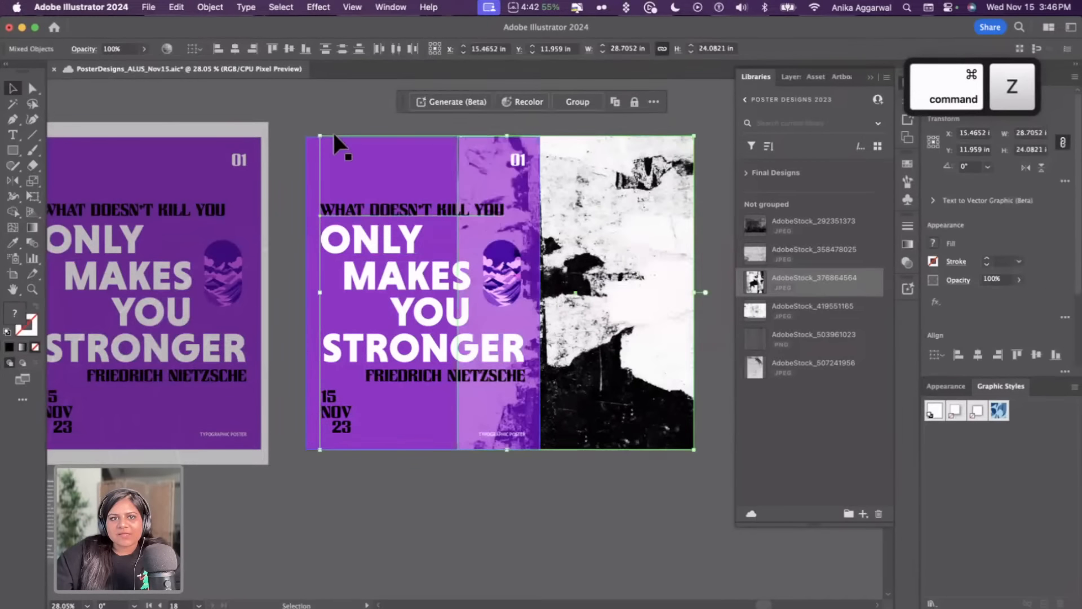
{"action": "key", "text": "shift+super+z"}
{"action": "key", "text": "shift+super+z"}
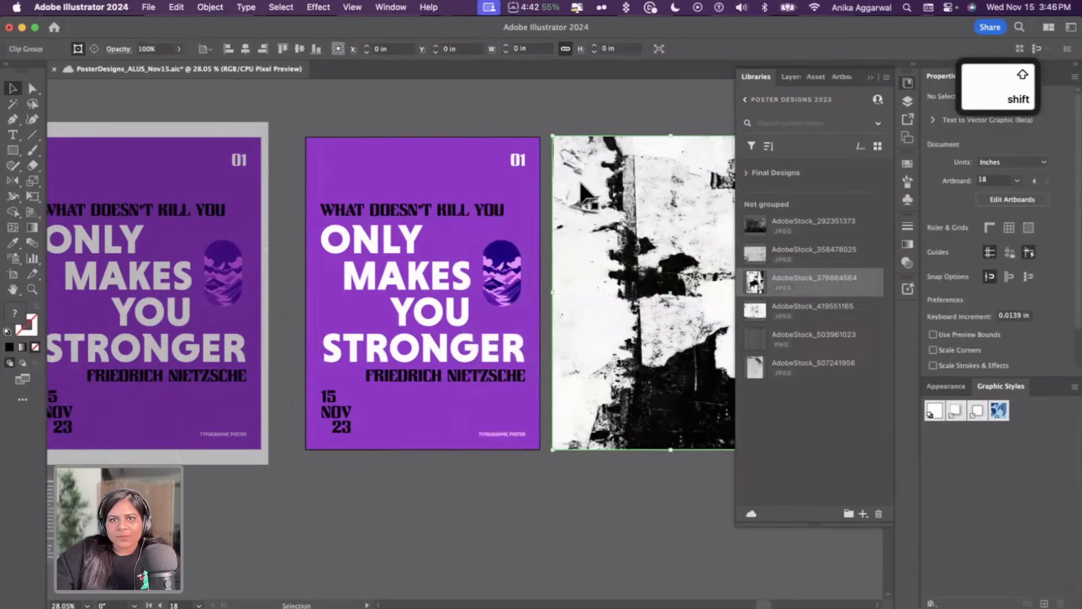
Select the heading text and the pill-shaped graphic on the poster and group them
{"action": "left_click", "coordinate": [409, 120]}
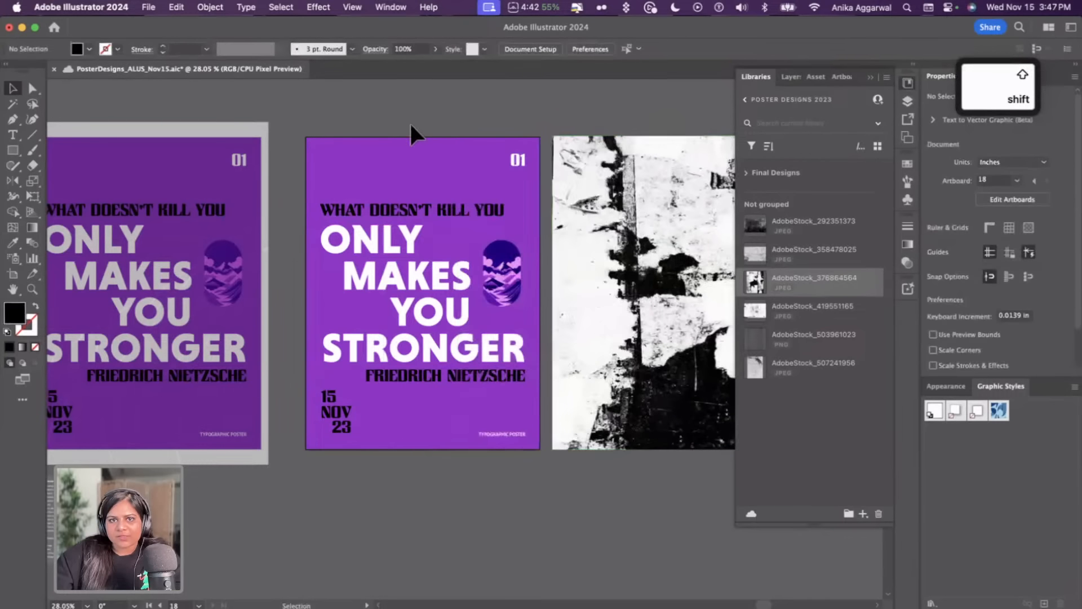
{"action": "left_click", "coordinate": [389, 217]}
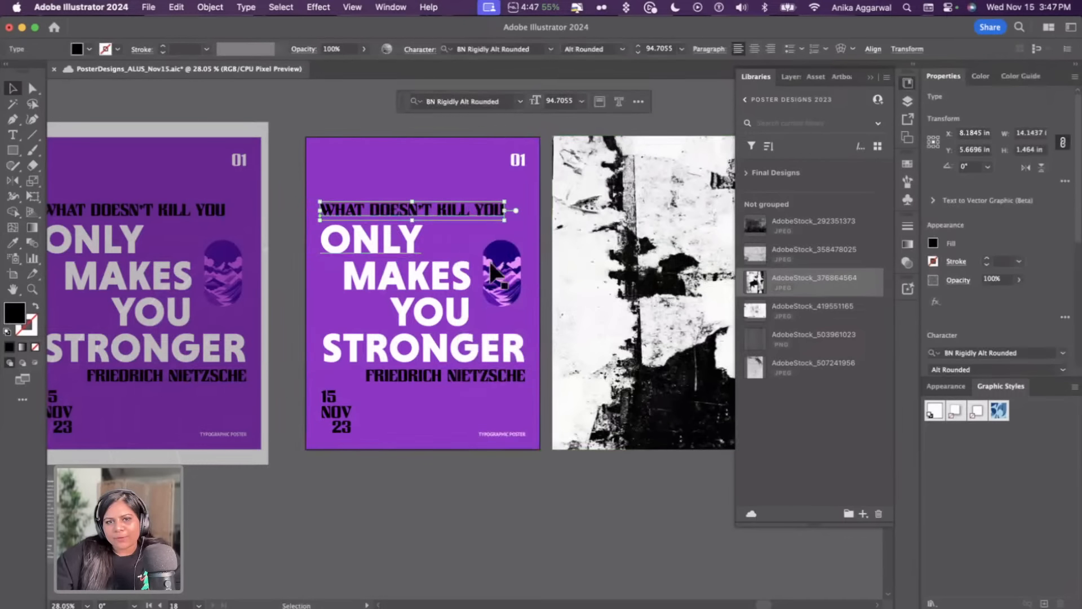
{"action": "left_click", "coordinate": [521, 242], "text": "shift"}
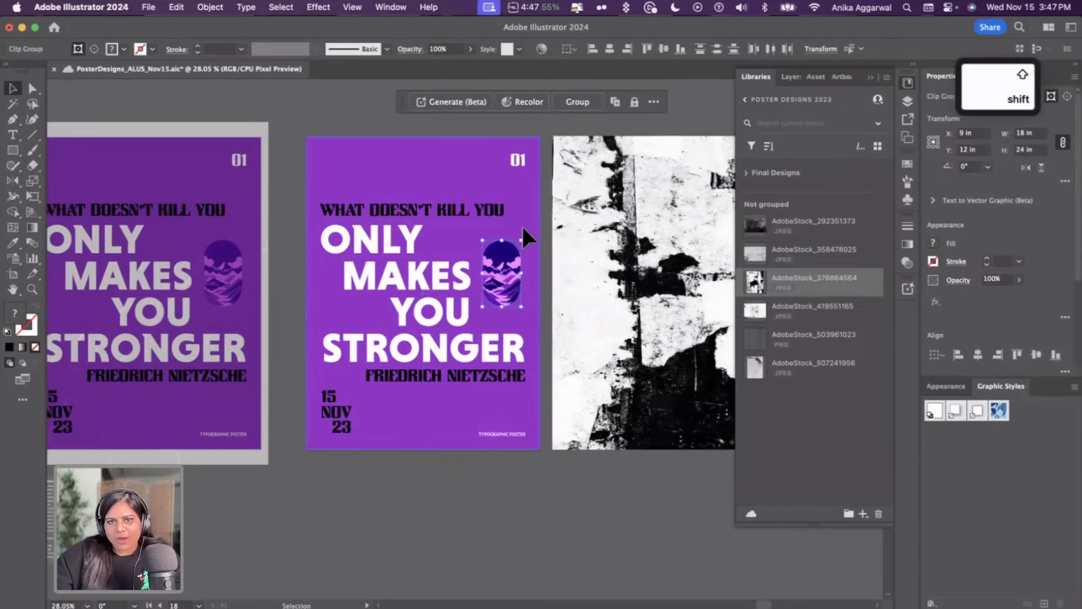
{"action": "key", "text": "cmd+g"}
{"action": "left_click", "coordinate": [394, 112]}
{"action": "left_click", "coordinate": [394, 228]}
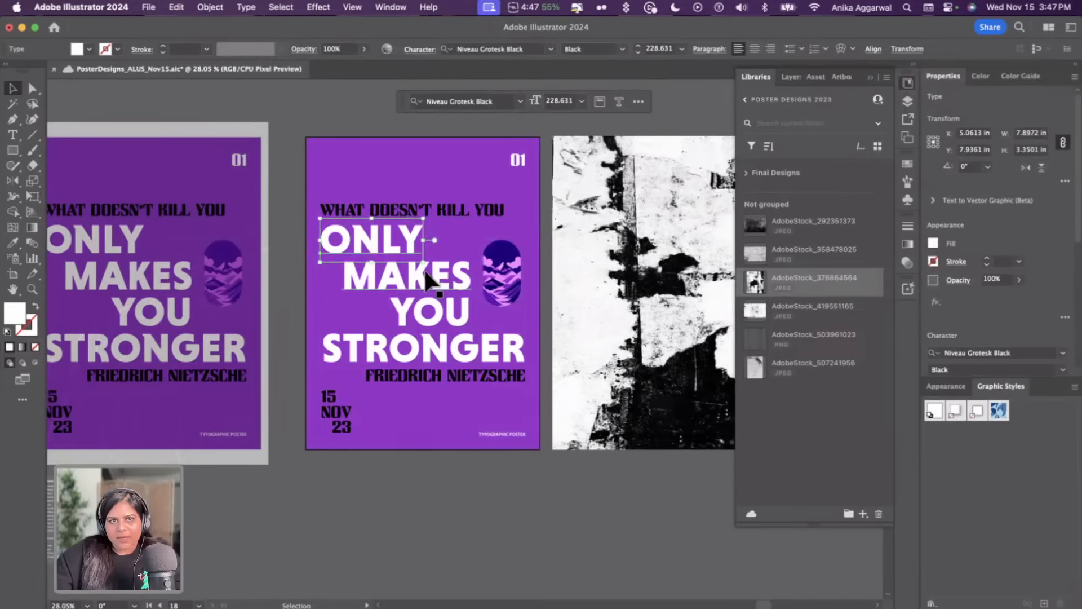
{"action": "left_click", "coordinate": [327, 121]}
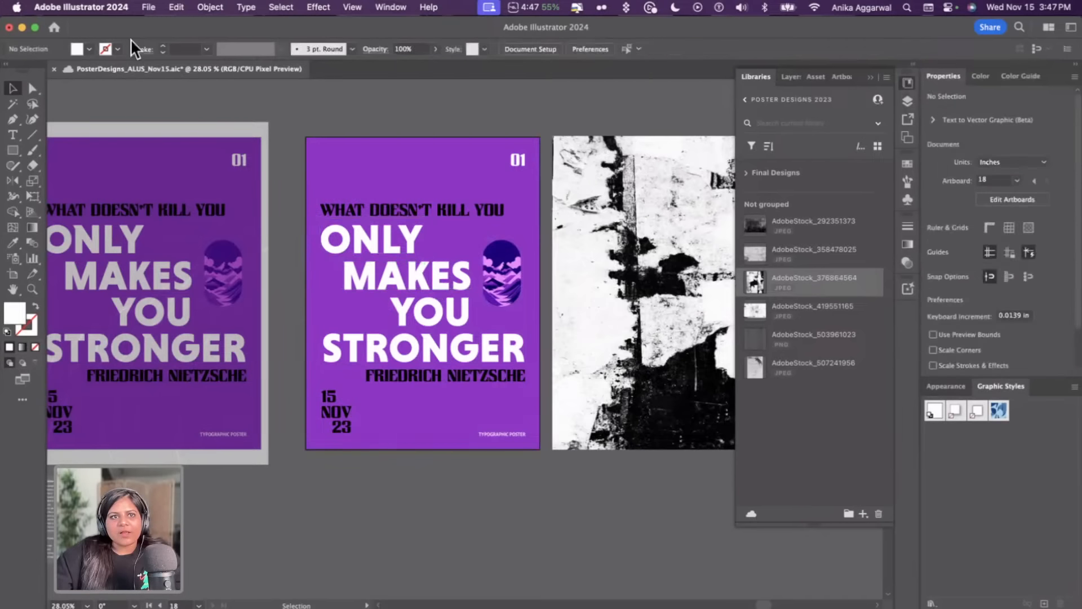
Create a new document 8.5 in wide by 11 in high
{"action": "left_click", "coordinate": [48, 32]}
{"action": "left_click", "coordinate": [39, 114]}
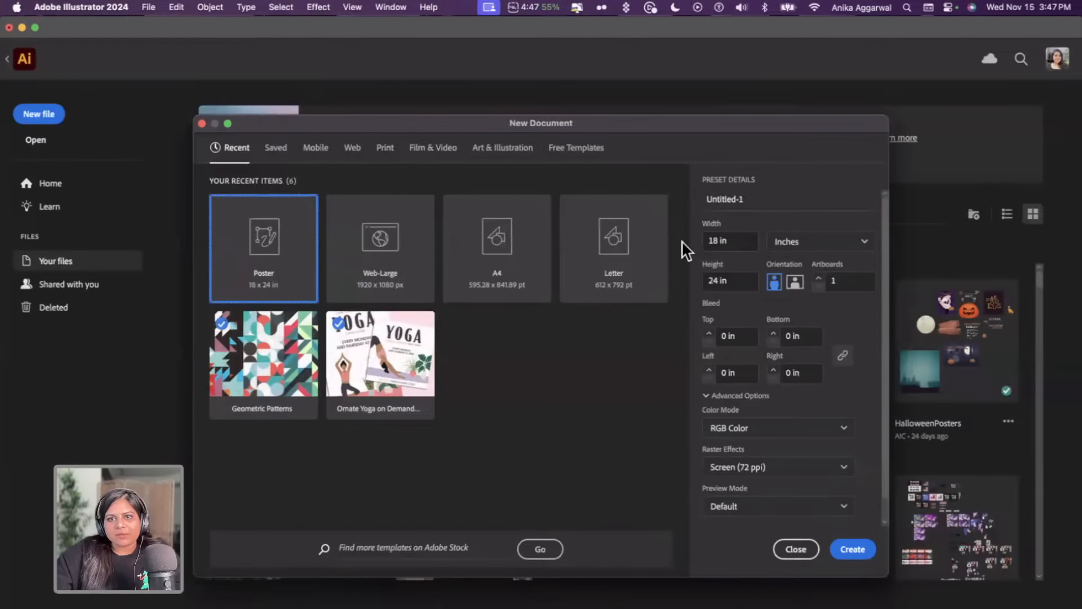
{"action": "left_click", "coordinate": [716, 240]}
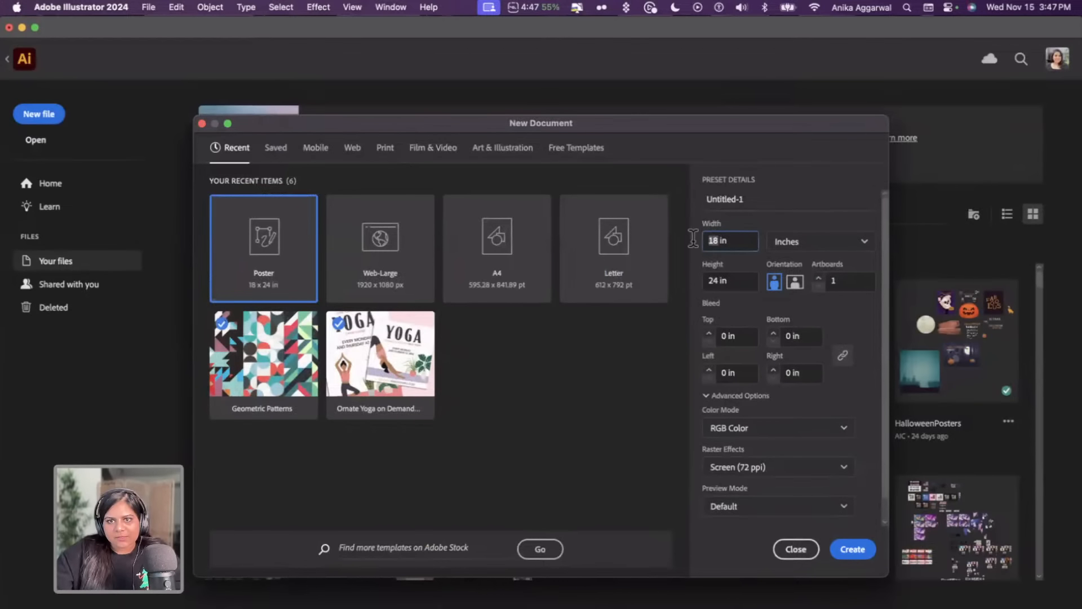
{"action": "type", "text": "8.5"}
{"action": "key", "text": "Tab"}
{"action": "key", "text": "Tab"}
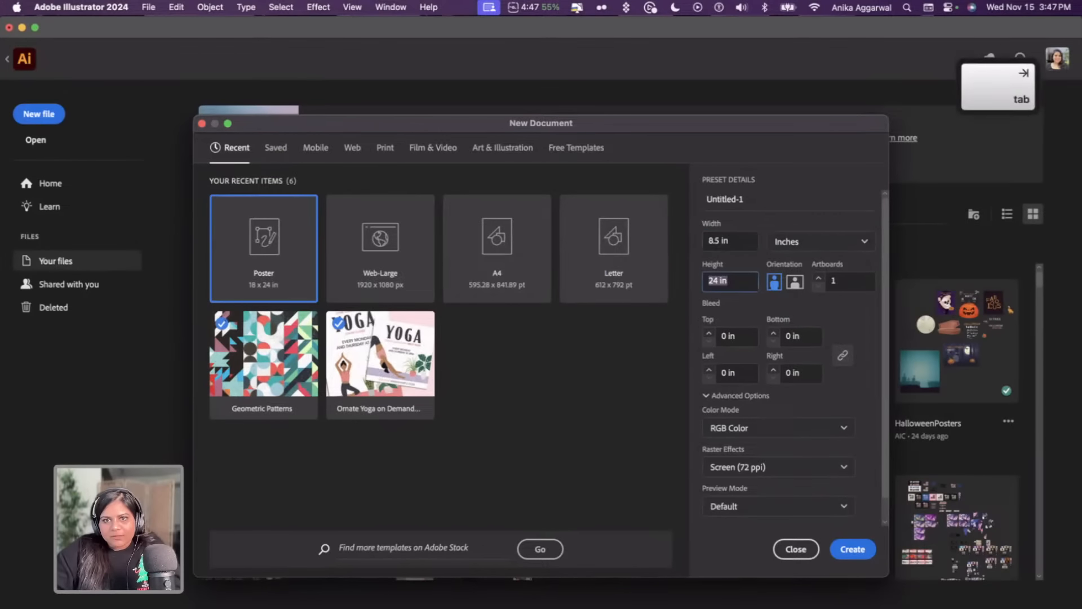
{"action": "type", "text": "11"}
{"action": "key", "text": "Return"}
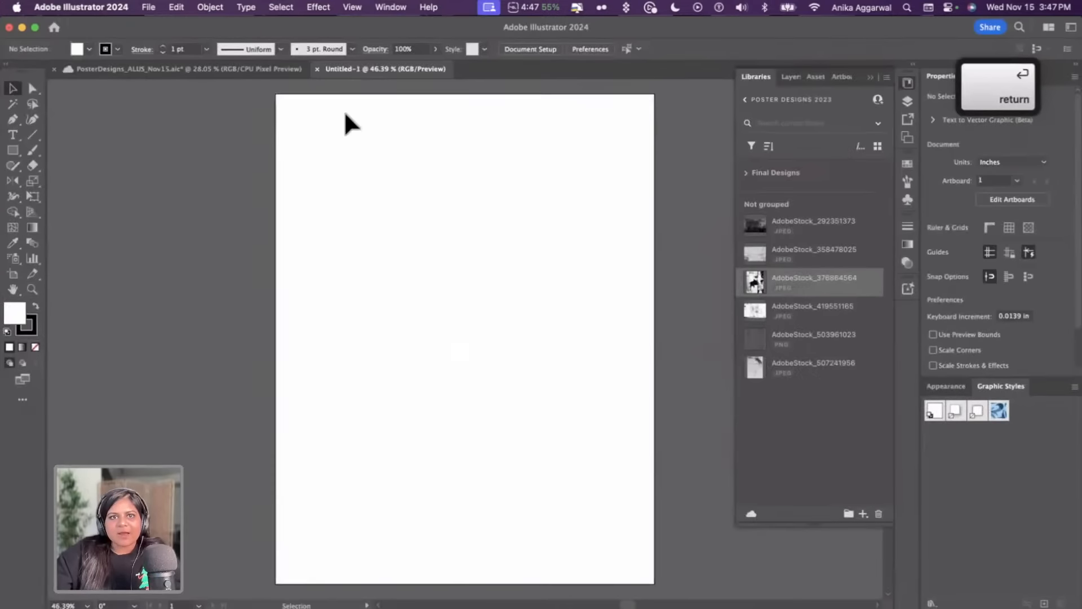
Copy the purple poster's artwork from the posters file and paste it in place into the new flyer document
{"action": "left_click", "coordinate": [231, 69]}
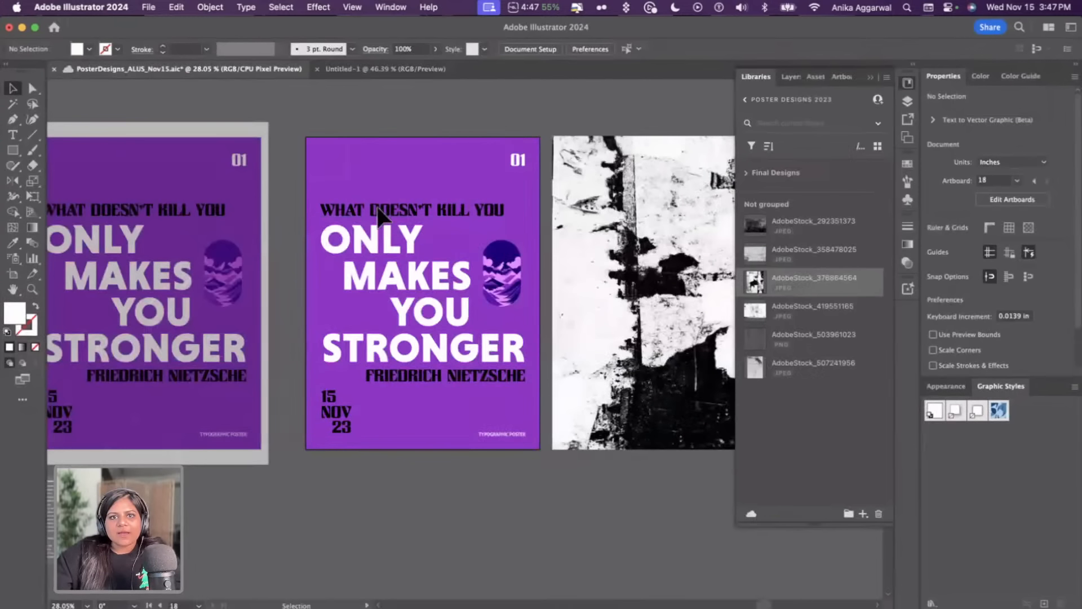
{"action": "left_click", "coordinate": [463, 395]}
{"action": "key", "text": "super+c"}
{"action": "left_click", "coordinate": [360, 68]}
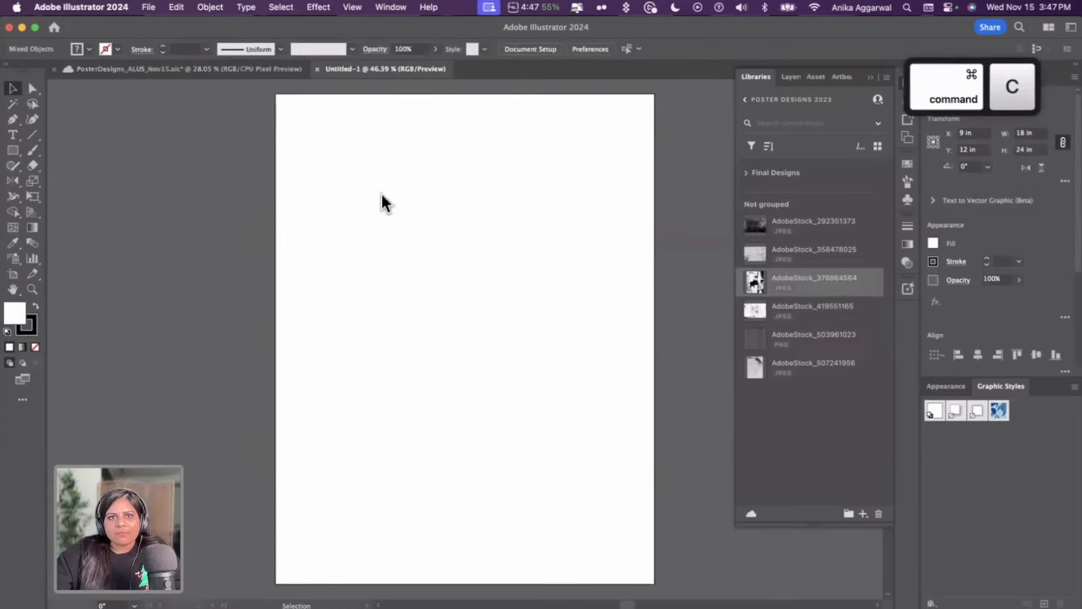
{"action": "key", "text": "super+f"}
Scale the pasted poster artwork down to fit the 8.5 by 11 in artboard
{"action": "scroll", "coordinate": [304, 222], "scroll_direction": "down", "scroll_amount": 3}
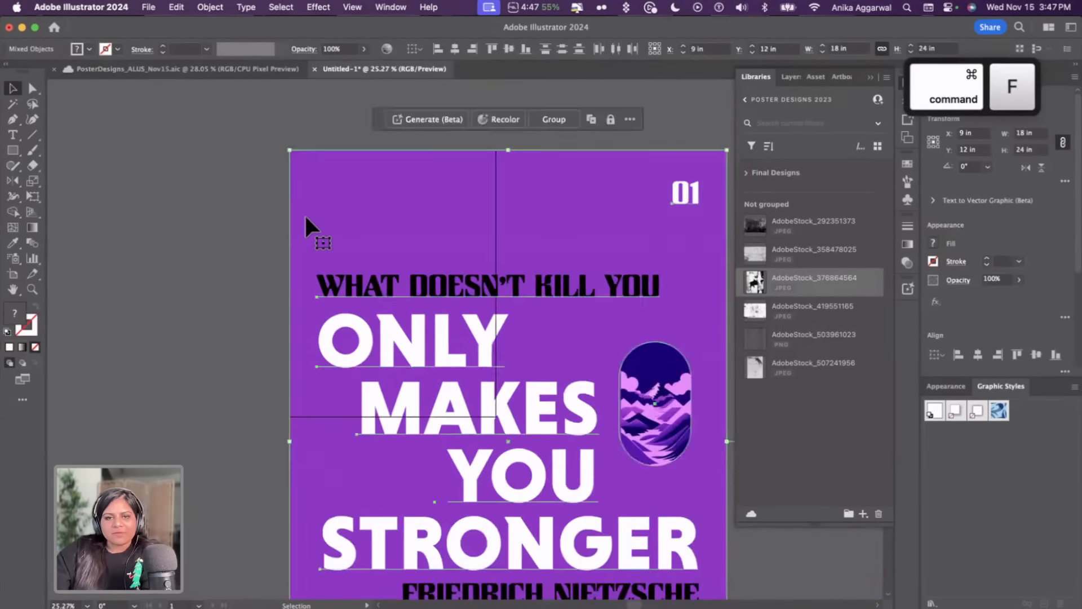
{"action": "scroll", "coordinate": [467, 463], "scroll_direction": "down", "scroll_amount": 2}
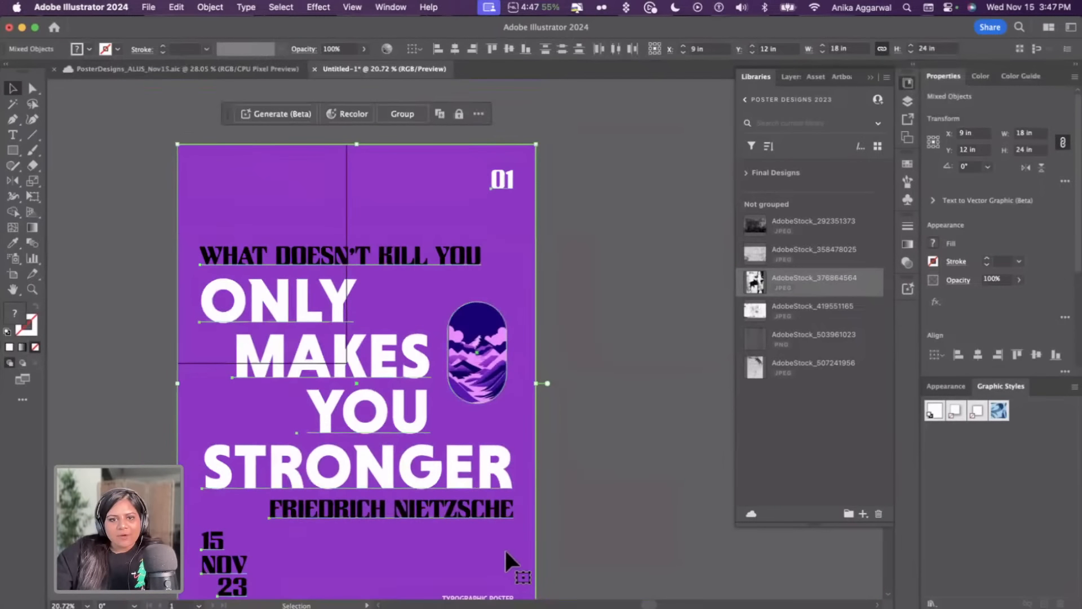
{"action": "scroll", "coordinate": [505, 555], "scroll_direction": "down", "scroll_amount": 2}
{"action": "left_click_drag", "start_coordinate": [572, 535], "coordinate": [379, 337]}
{"action": "left_click", "coordinate": [404, 295]}
{"action": "scroll", "coordinate": [407, 292], "scroll_direction": "up", "scroll_amount": 2}
{"action": "scroll", "coordinate": [407, 292], "scroll_direction": "left", "scroll_amount": 1}
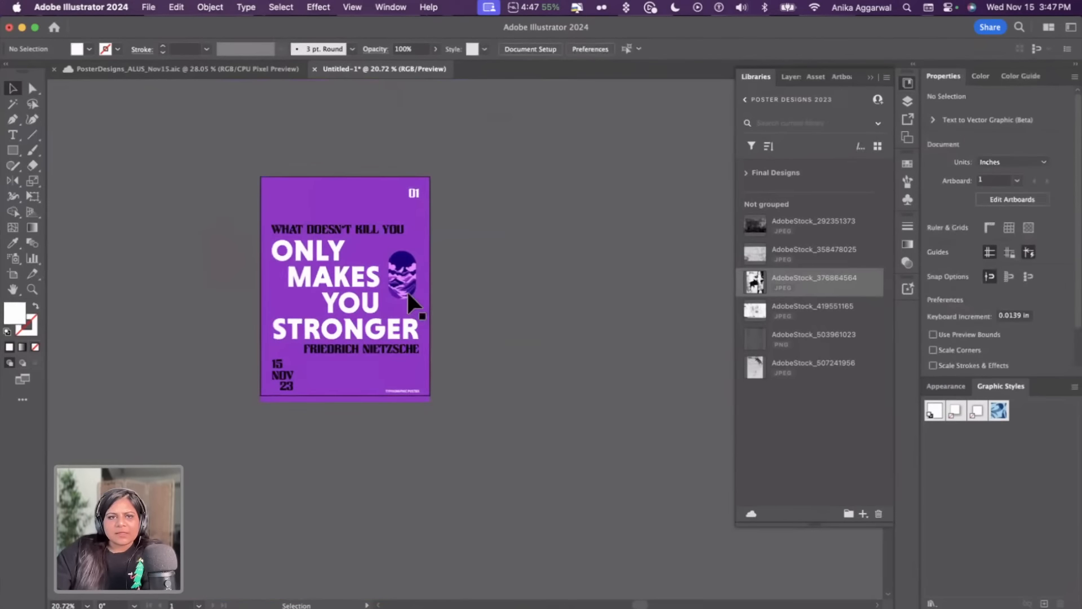
{"action": "scroll", "coordinate": [407, 292], "scroll_direction": "up", "scroll_amount": 3}
{"action": "scroll", "coordinate": [383, 366], "scroll_direction": "up", "scroll_amount": 2}
{"action": "scroll", "coordinate": [384, 367], "scroll_direction": "left", "scroll_amount": 2}
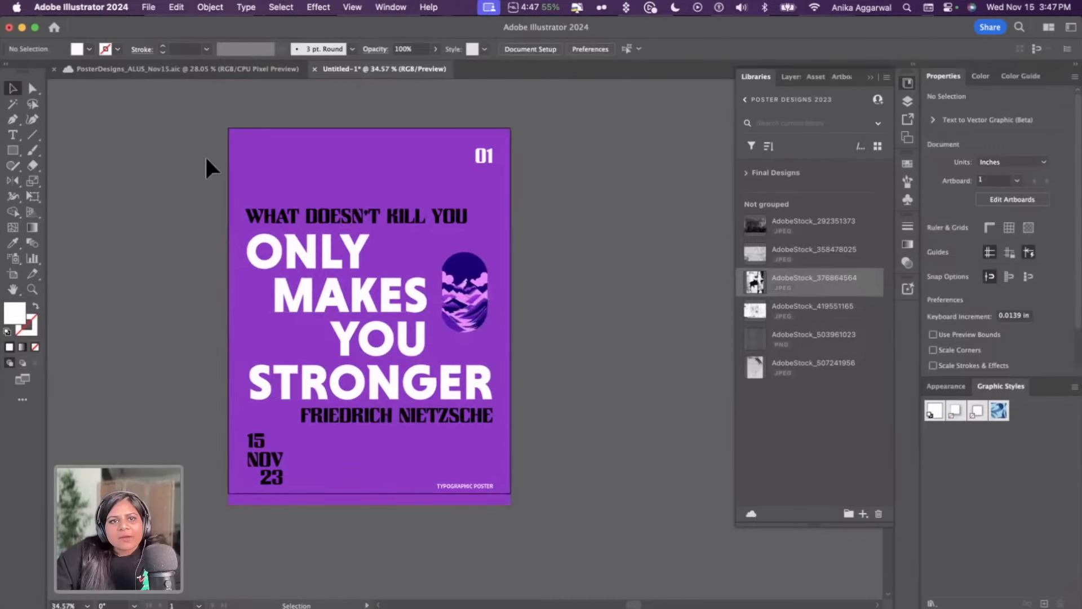
Select all the flyer artwork and nudge it into position on the artboard
{"action": "key", "text": "super+a"}
{"action": "left_click", "coordinate": [368, 226], "text": "shift"}
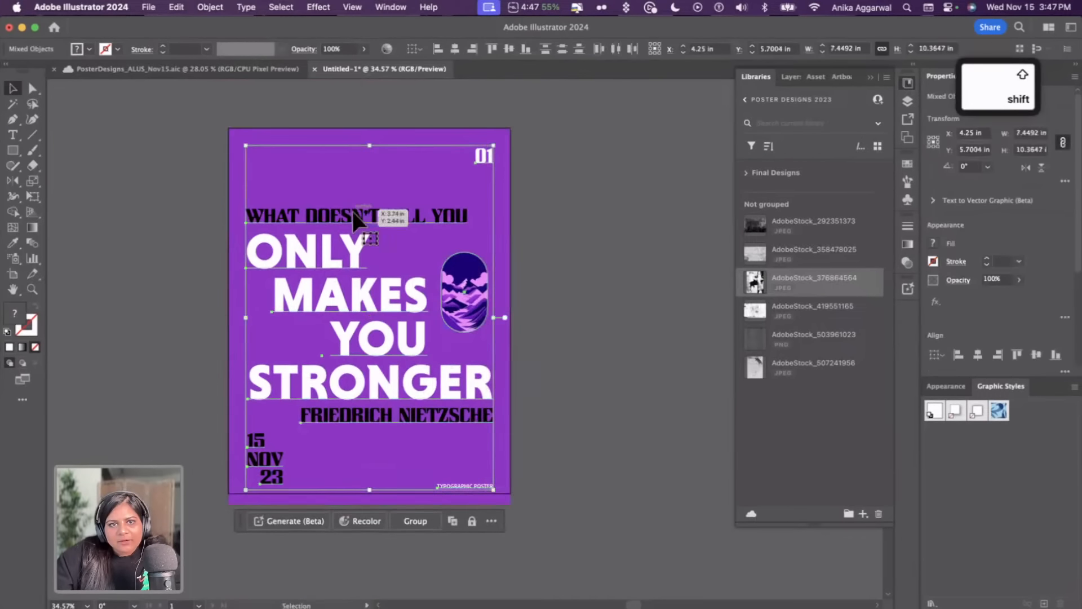
{"action": "left_click_drag", "start_coordinate": [337, 288], "coordinate": [338, 282]}
{"action": "left_click", "coordinate": [544, 246]}
{"action": "left_click_drag", "start_coordinate": [482, 150], "coordinate": [481, 164]}
Copy the torn-paper texture clip group from the posters file and paste it into the flyer
{"action": "left_click", "coordinate": [276, 67]}
{"action": "left_click", "coordinate": [575, 164]}
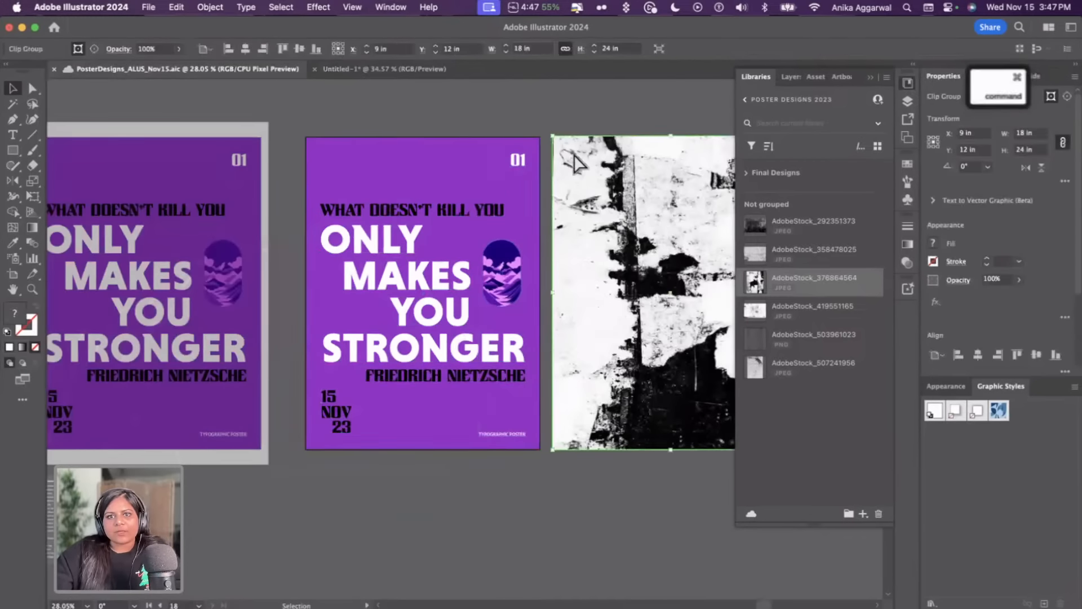
{"action": "key", "text": "super+c"}
{"action": "left_click", "coordinate": [350, 69]}
{"action": "key", "text": "super+v"}
Move and scale the torn-paper texture so it covers the flyer artwork
{"action": "left_click_drag", "start_coordinate": [588, 241], "coordinate": [609, 351]}
{"action": "left_click_drag", "start_coordinate": [587, 239], "coordinate": [597, 311]}
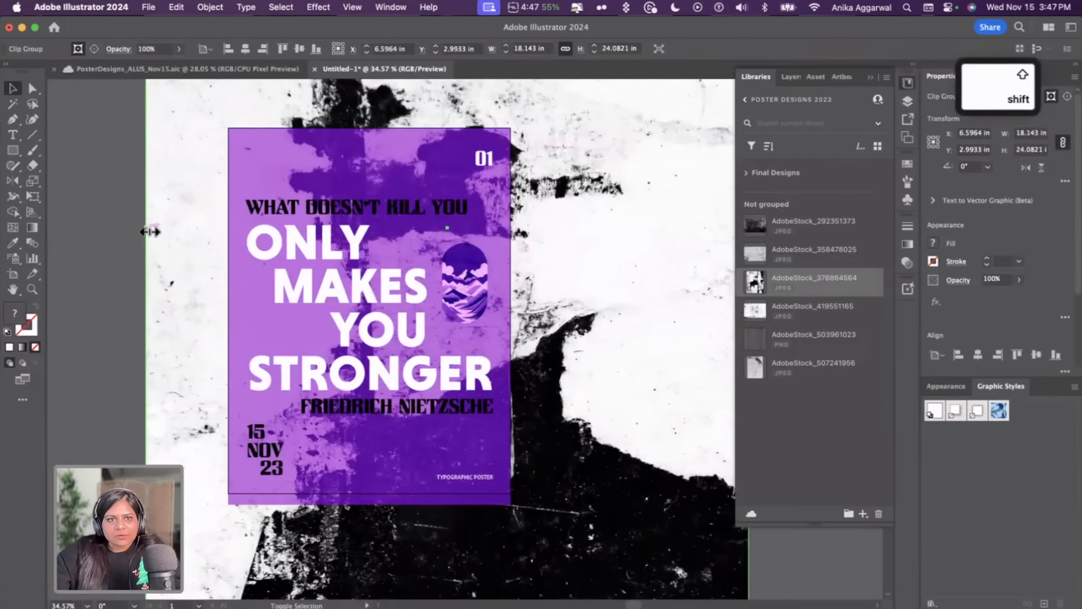
{"action": "left_click_drag", "start_coordinate": [150, 232], "coordinate": [218, 231]}
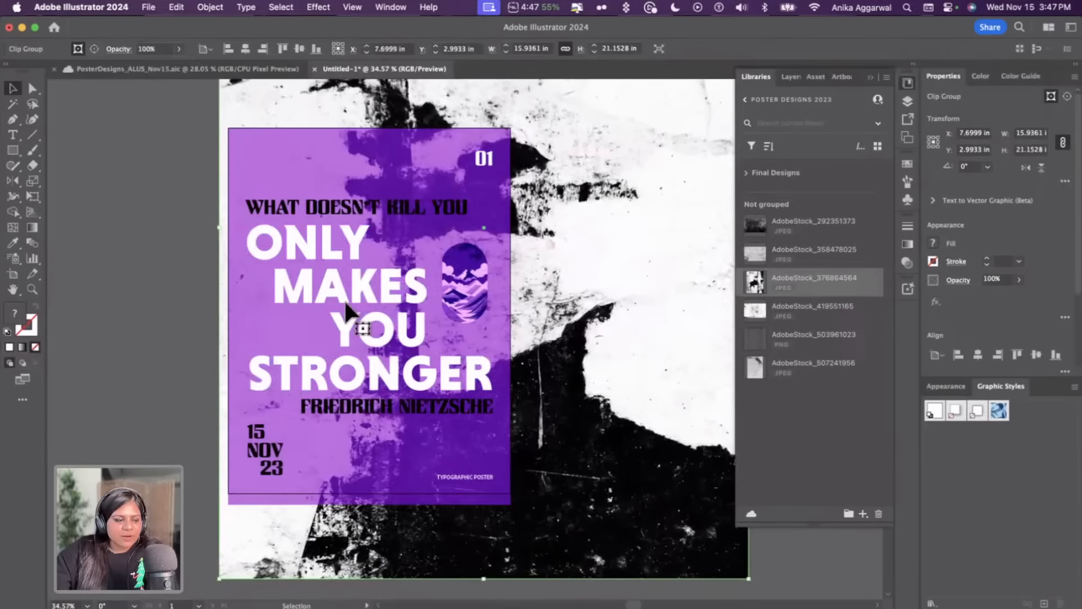
{"action": "scroll", "coordinate": [378, 317], "scroll_direction": "down", "scroll_amount": 3}
{"action": "scroll", "coordinate": [473, 303], "scroll_direction": "right", "scroll_amount": 2}
{"action": "left_click_drag", "start_coordinate": [610, 250], "coordinate": [478, 347]}
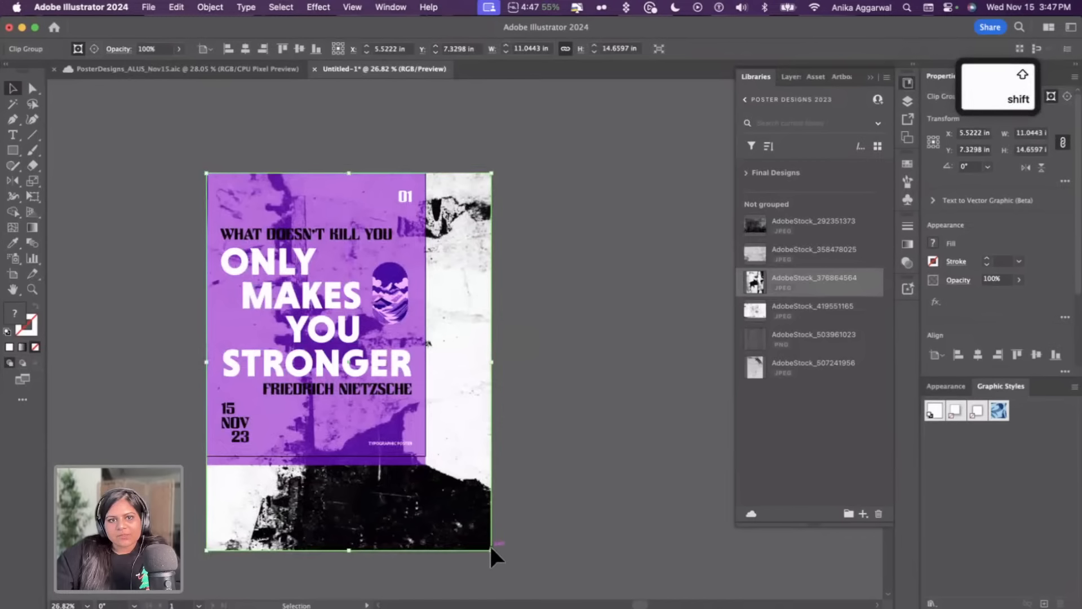
{"action": "mouse_move", "coordinate": [490, 549]}
{"action": "left_mouse_down"}
{"action": "mouse_move", "coordinate": [430, 500]}
{"action": "mouse_move", "coordinate": [484, 540]}
{"action": "left_mouse_up"}
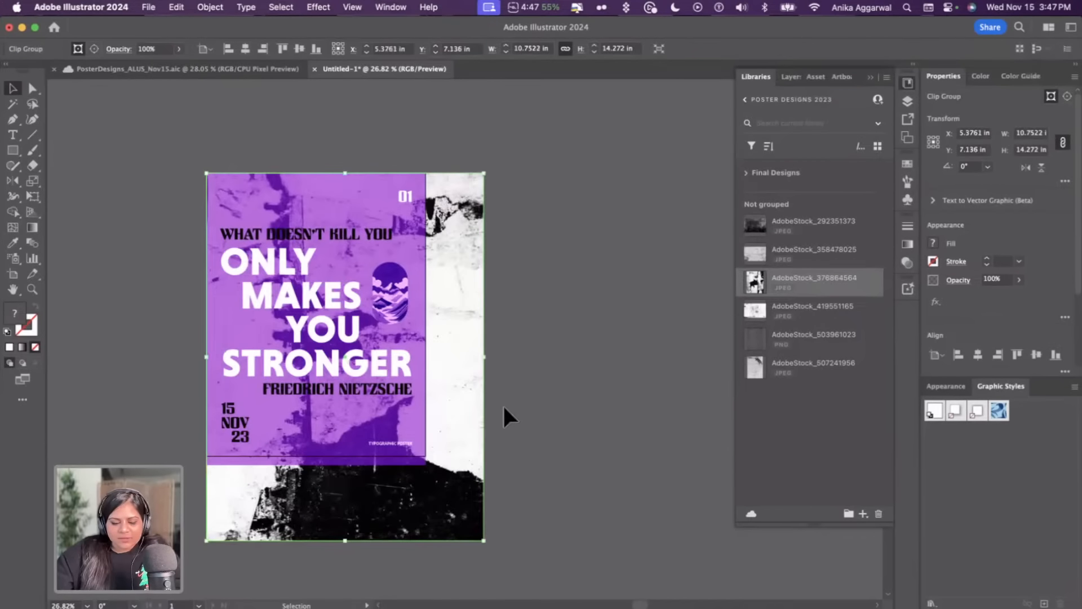
Move the texture mask's two bottom anchor points up to the artboard's bottom edge
{"action": "key", "text": "a"}
{"action": "left_click", "coordinate": [484, 540]}
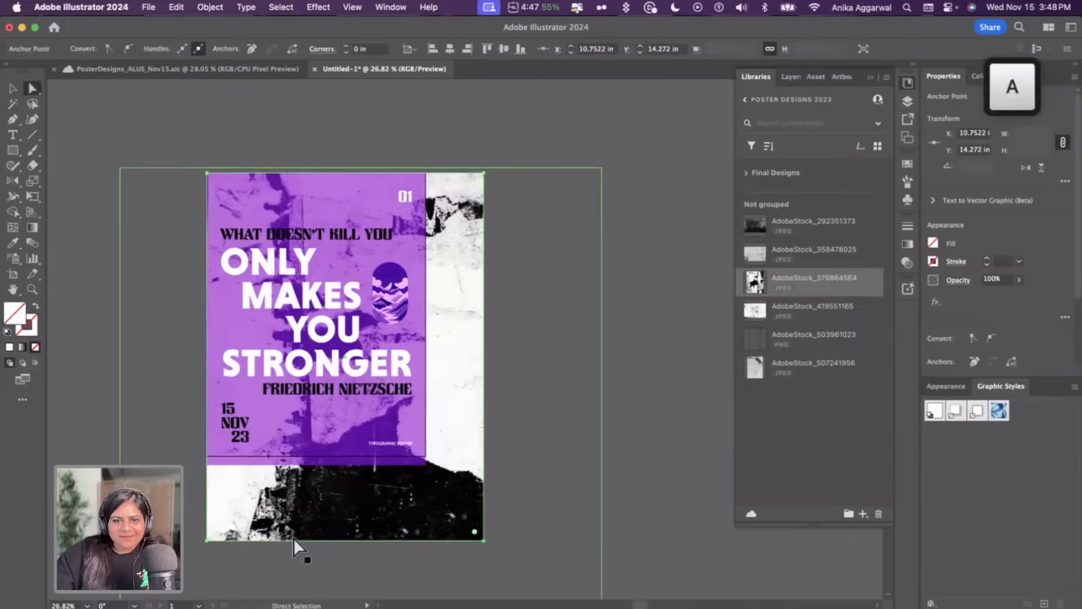
{"action": "left_click", "coordinate": [207, 540], "text": "shift"}
{"action": "left_click_drag", "start_coordinate": [207, 540], "coordinate": [208, 456]}
{"action": "left_click", "coordinate": [497, 192]}
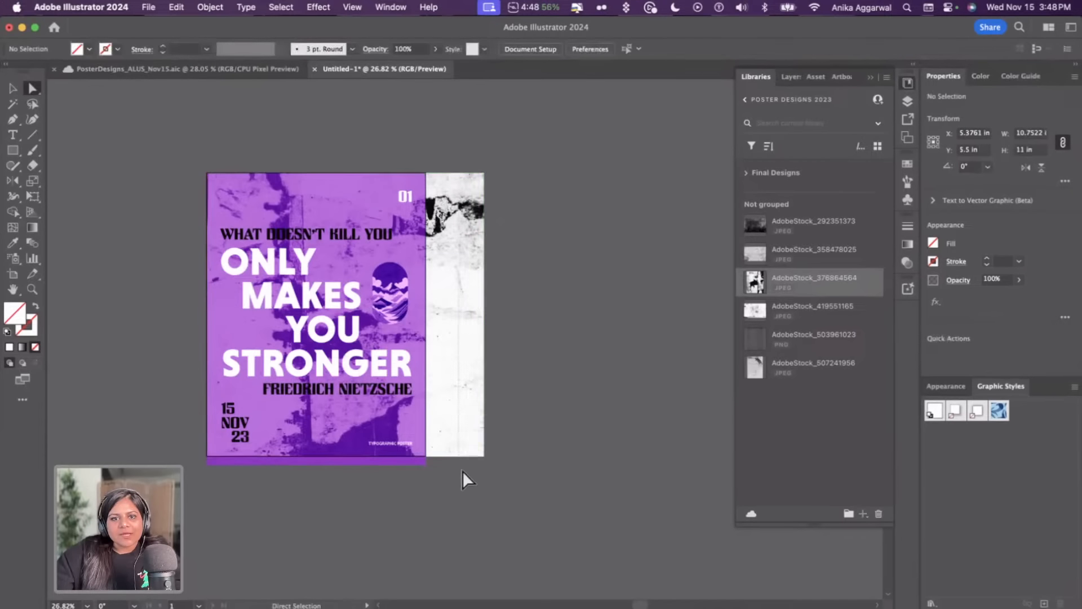
Move the texture mask's right-side anchor points in to the artboard's right edge
{"action": "left_click", "coordinate": [484, 457]}
{"action": "mouse_move", "coordinate": [484, 458]}
{"action": "left_mouse_down"}
{"action": "mouse_move", "coordinate": [440, 453]}
{"action": "mouse_move", "coordinate": [437, 463]}
{"action": "mouse_move", "coordinate": [474, 449]}
{"action": "mouse_move", "coordinate": [489, 461]}
{"action": "left_mouse_up"}
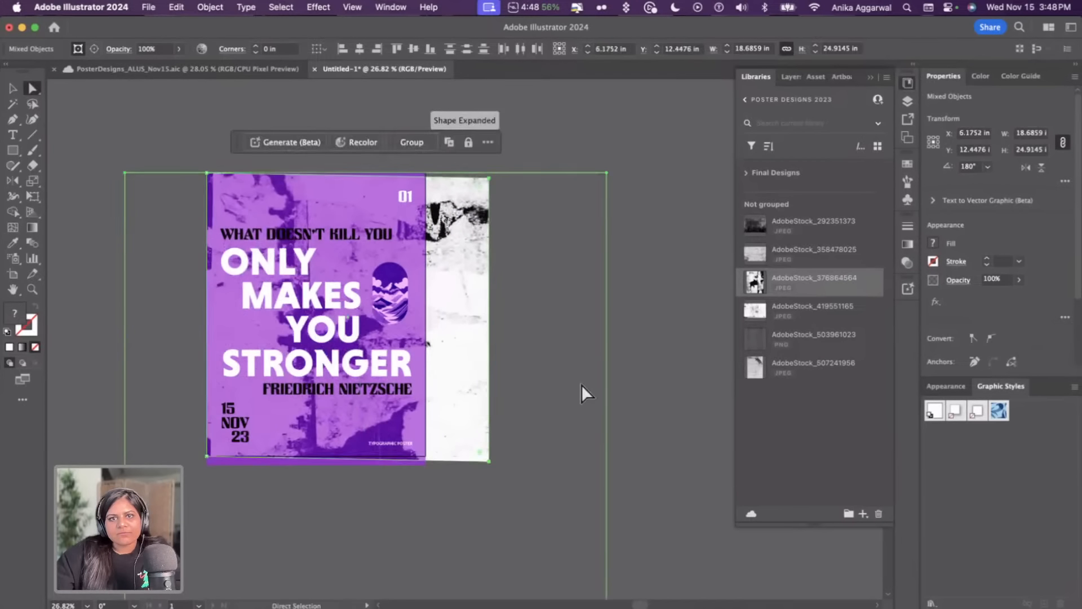
{"action": "left_click", "coordinate": [506, 147]}
{"action": "left_click_drag", "start_coordinate": [489, 179], "coordinate": [428, 181]}
{"action": "left_click_drag", "start_coordinate": [489, 461], "coordinate": [429, 458]}
{"action": "key", "text": "v"}
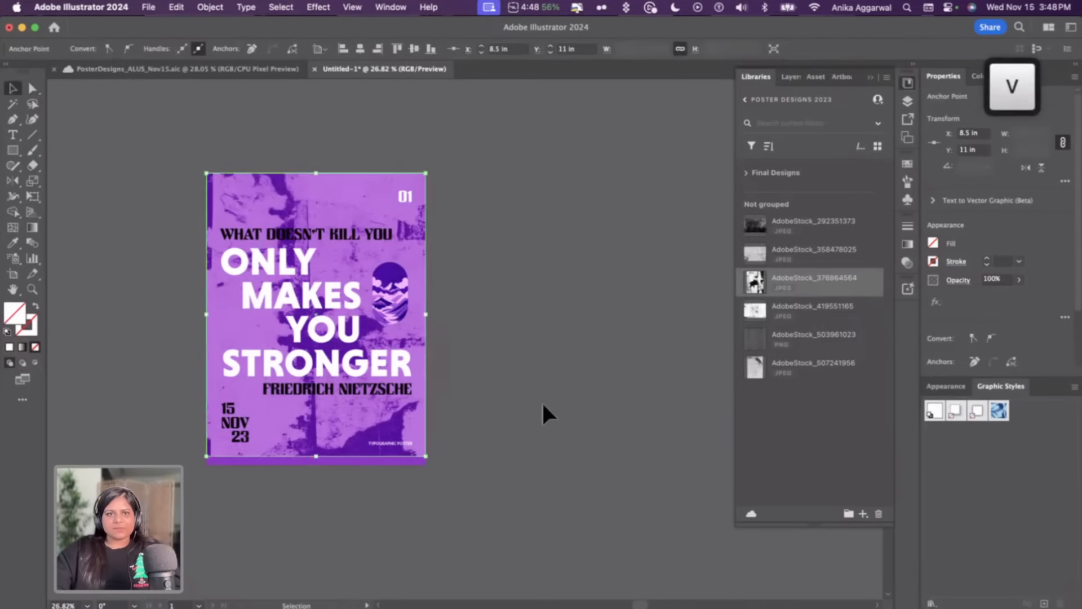
Save the flyer as Test with the default Illustrator options
{"action": "left_click", "coordinate": [542, 401]}
{"action": "key", "text": "super+s"}
{"action": "left_click", "coordinate": [617, 476]}
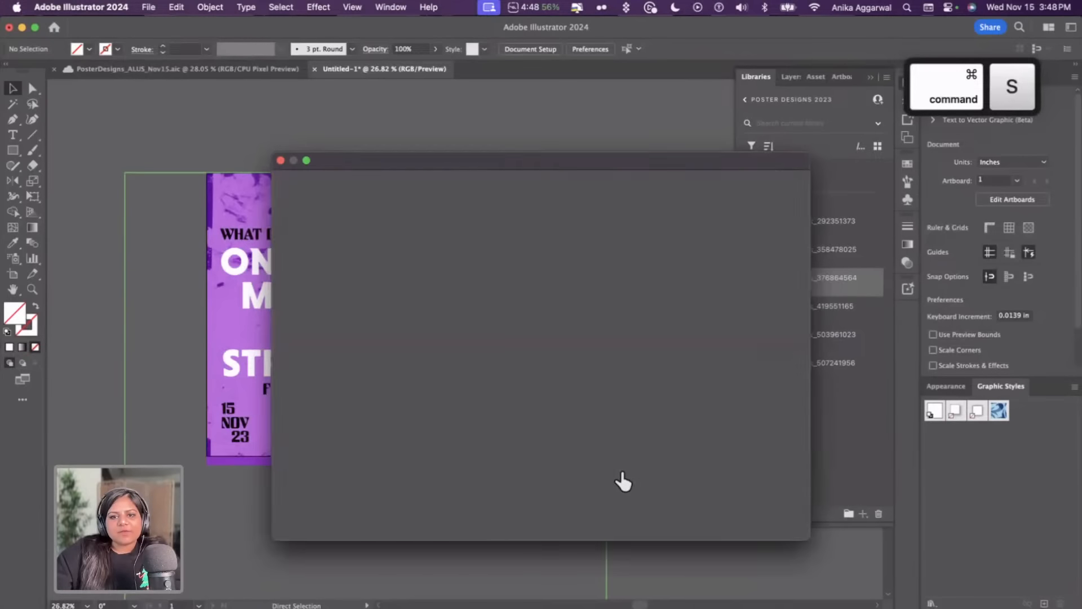
{"action": "key", "text": "Escape"}
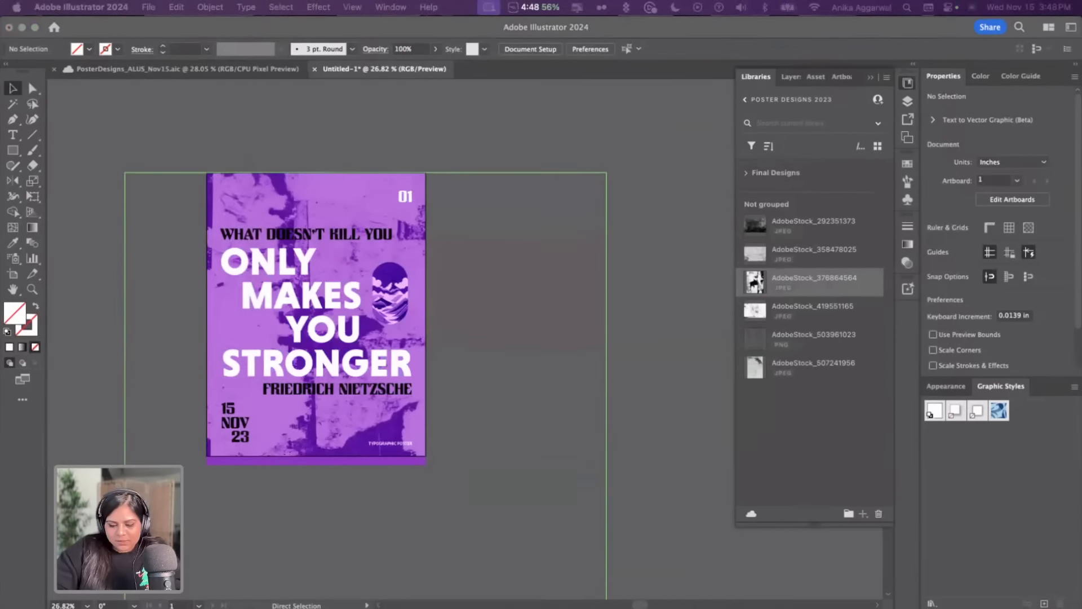
{"action": "type", "text": "Test"}
{"action": "key", "text": "Return"}
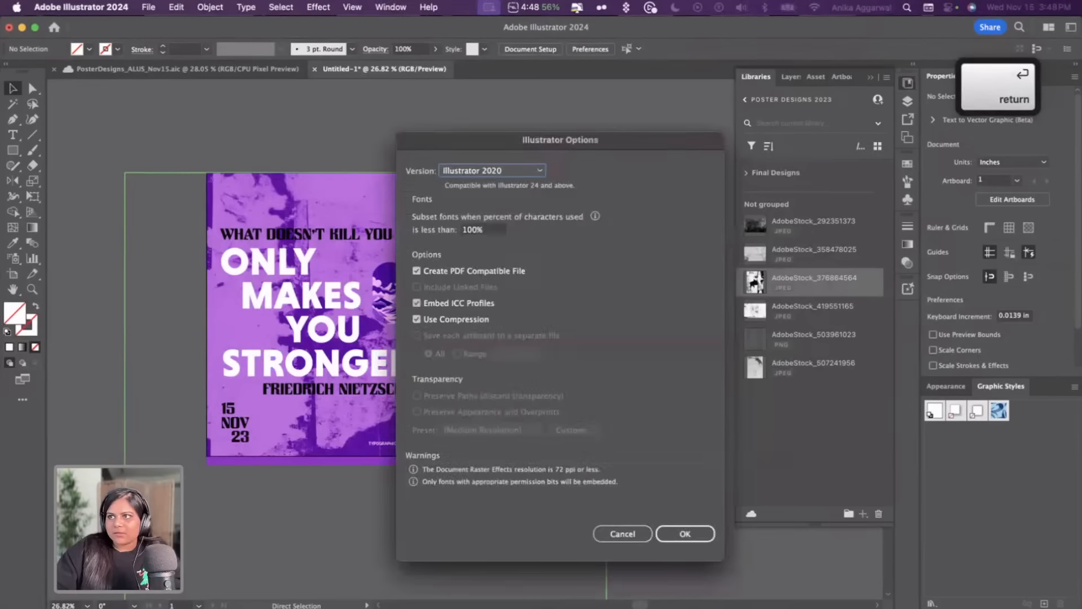
{"action": "key", "text": "Return"}
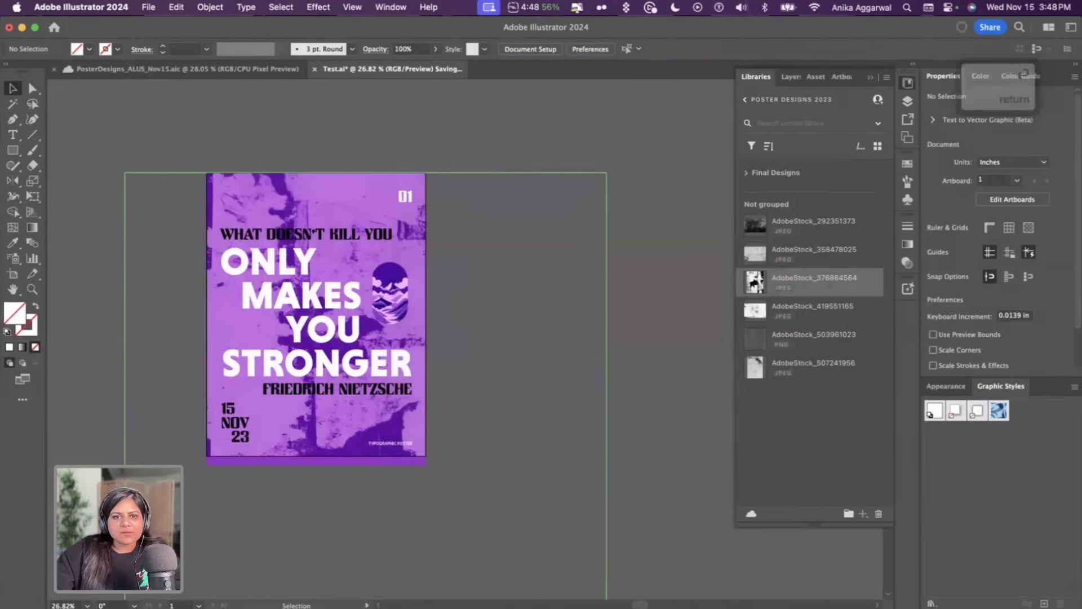
Switch to Adobe Express in Chrome and upload Test.ai by dropping the file onto the home page
{"action": "left_click", "coordinate": [96, 606]}
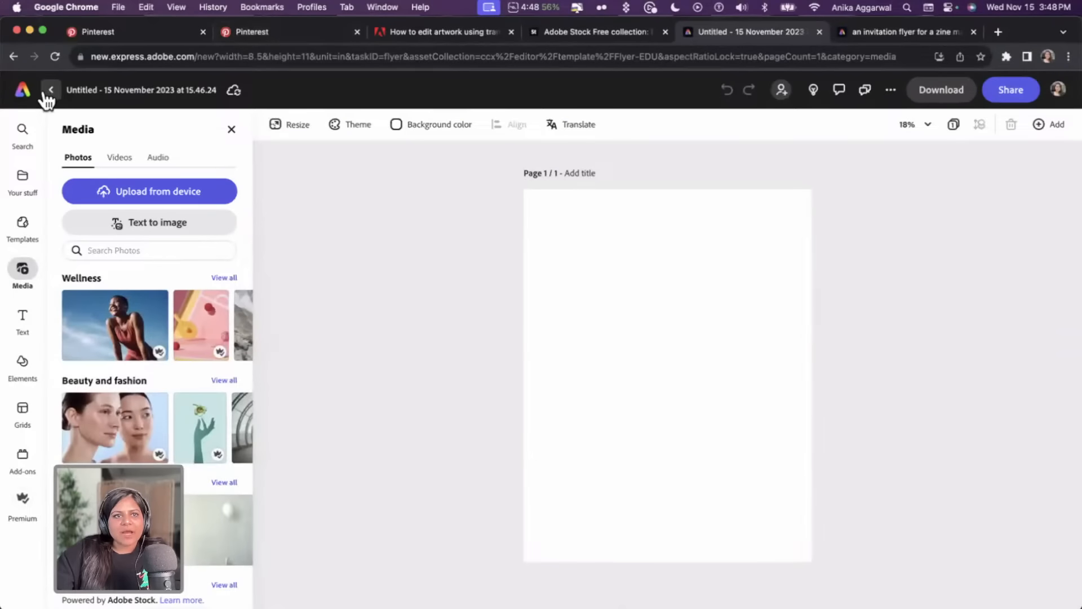
{"action": "left_click", "coordinate": [23, 90]}
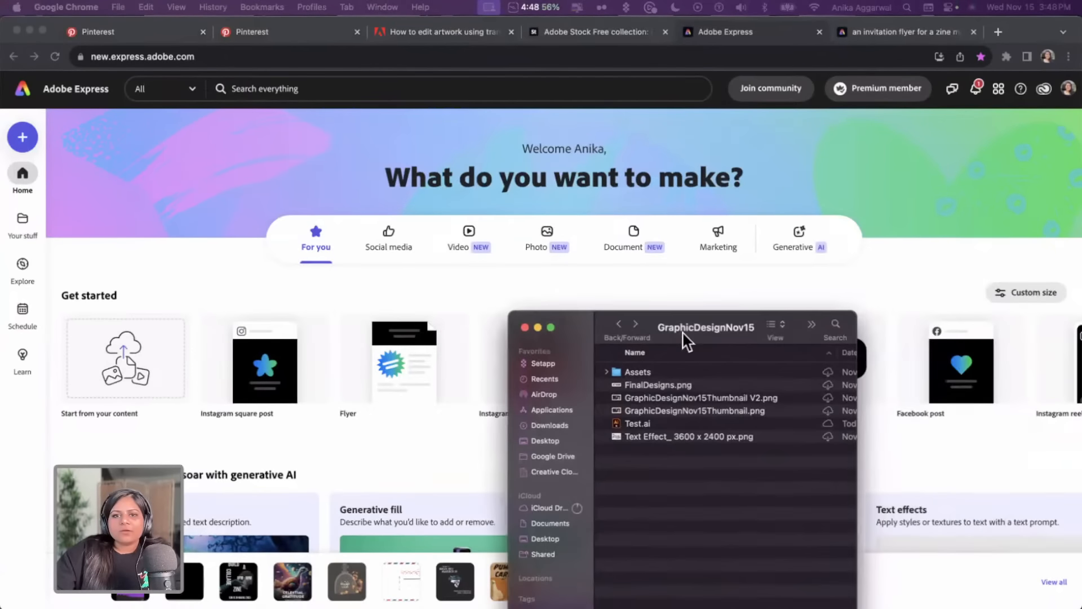
{"action": "left_click_drag", "start_coordinate": [635, 420], "coordinate": [563, 355]}
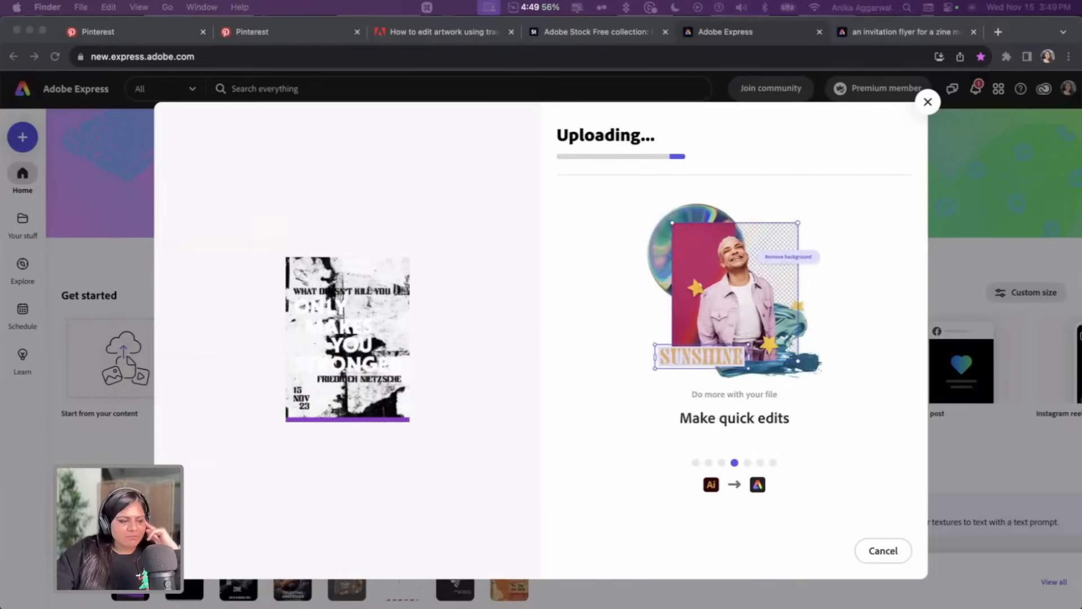
Return to Illustrator and look through the artboards of the posters file
{"action": "left_click", "coordinate": [238, 589]}
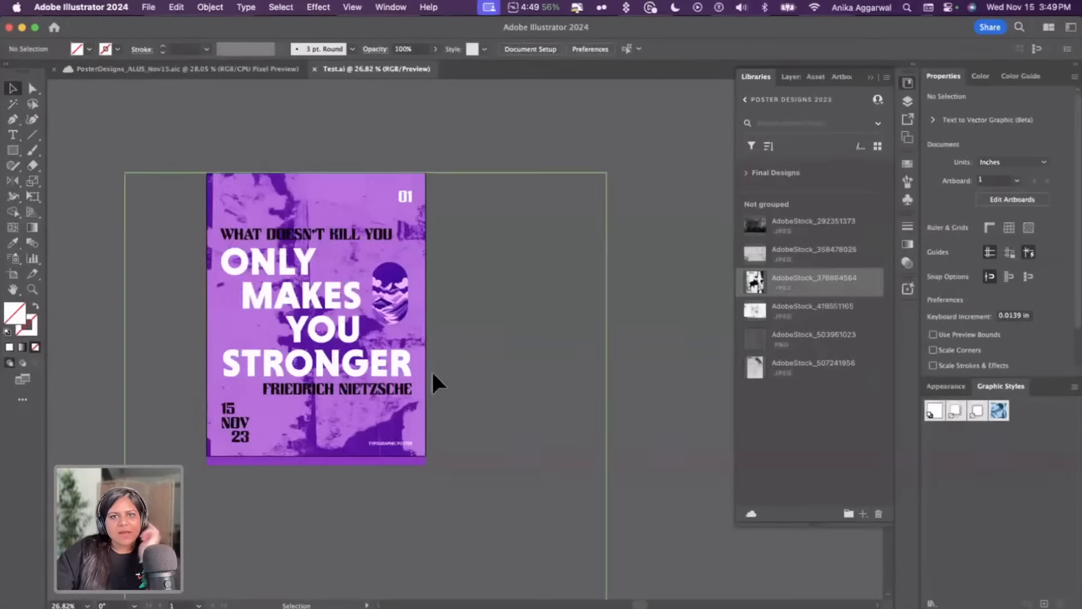
{"action": "scroll", "coordinate": [469, 326], "scroll_direction": "down", "scroll_amount": 1}
{"action": "left_click", "coordinate": [203, 69]}
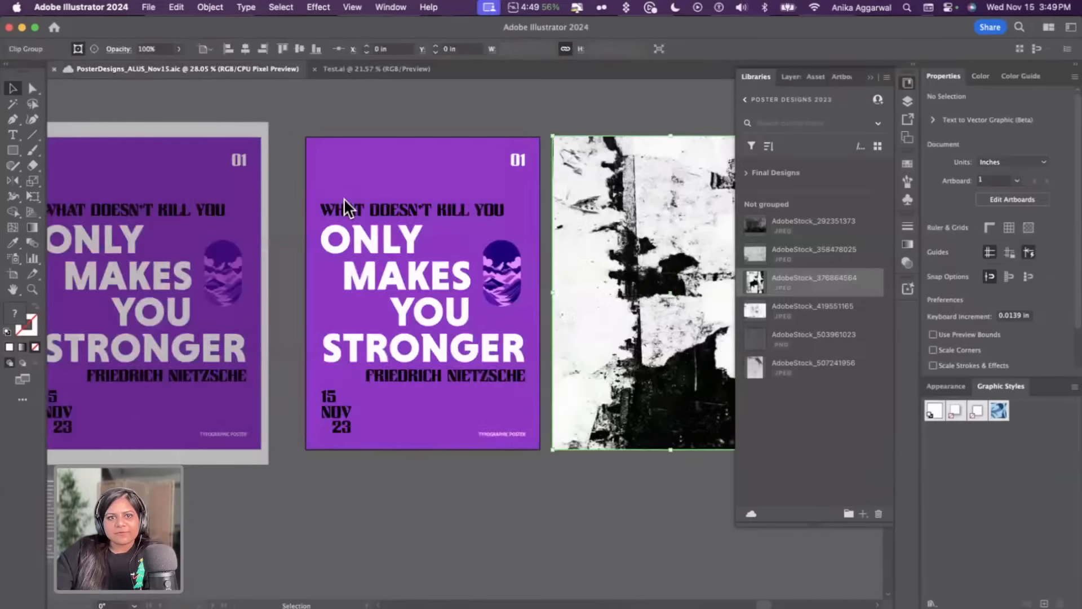
{"action": "scroll", "coordinate": [442, 332], "scroll_direction": "down", "scroll_amount": 5}
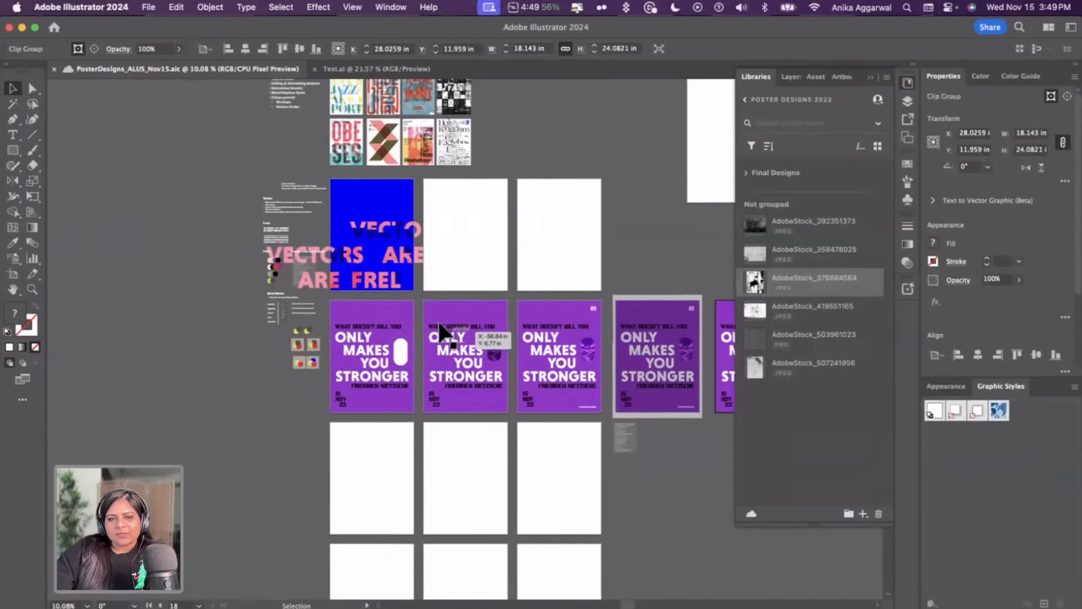
{"action": "scroll", "coordinate": [362, 193], "scroll_direction": "up", "scroll_amount": 2}
{"action": "scroll", "coordinate": [361, 186], "scroll_direction": "up", "scroll_amount": 4}
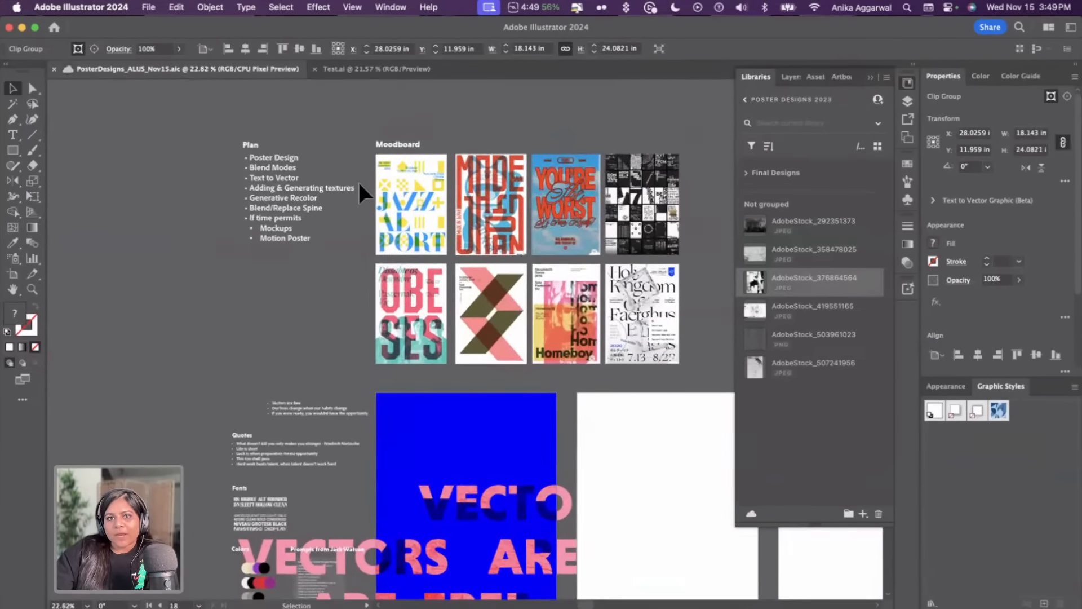
{"action": "scroll", "coordinate": [359, 182], "scroll_direction": "up", "scroll_amount": 2}
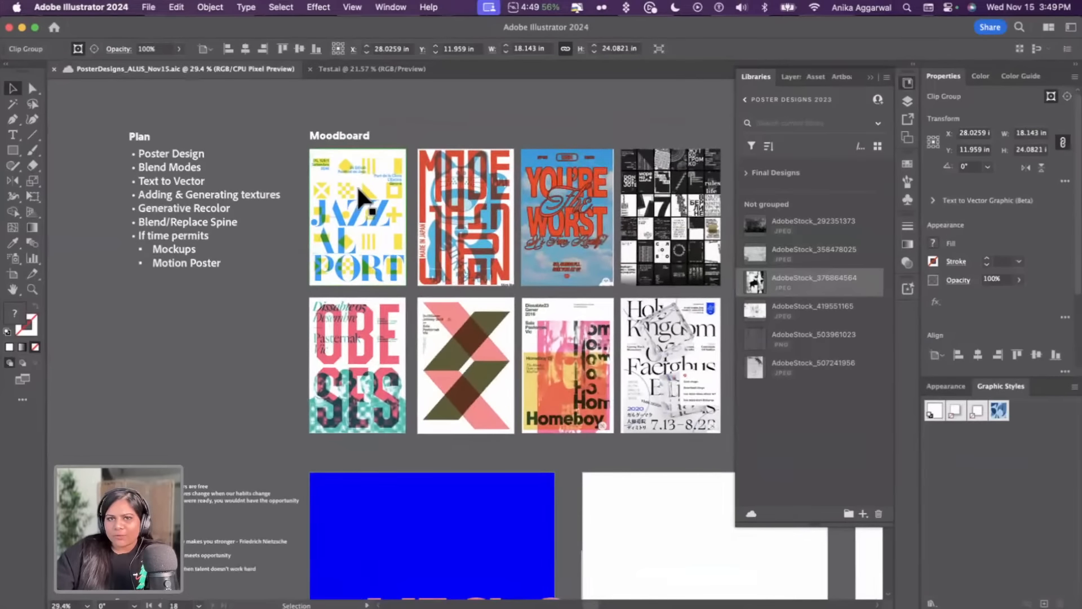
{"action": "scroll", "coordinate": [259, 384], "scroll_direction": "down", "scroll_amount": 5}
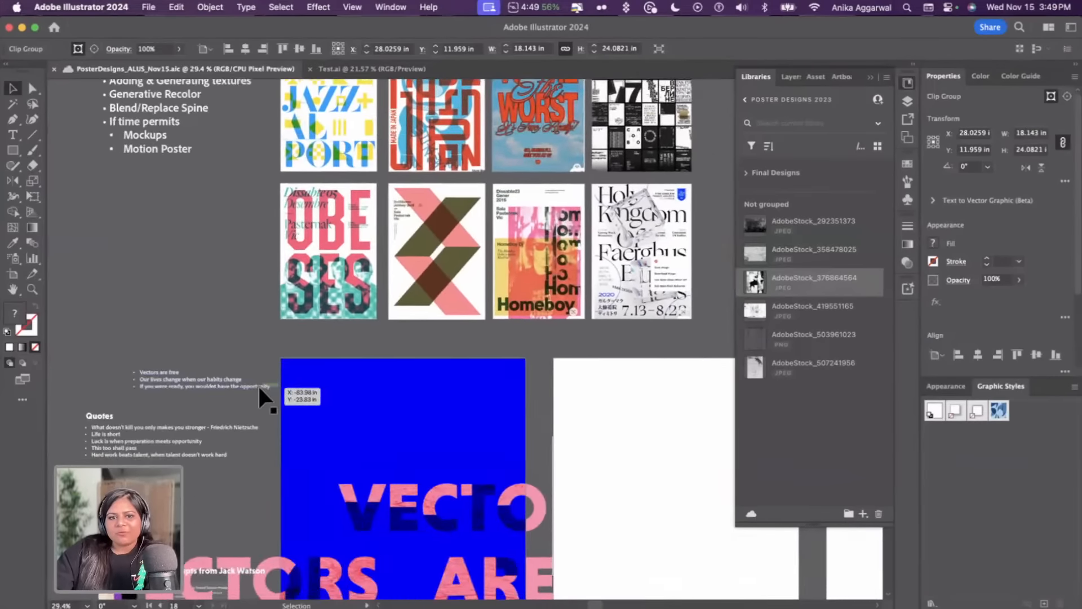
{"action": "scroll", "coordinate": [258, 384], "scroll_direction": "down", "scroll_amount": 10}
{"action": "scroll", "coordinate": [258, 384], "scroll_direction": "right", "scroll_amount": 3}
{"action": "left_click", "coordinate": [327, 202]}
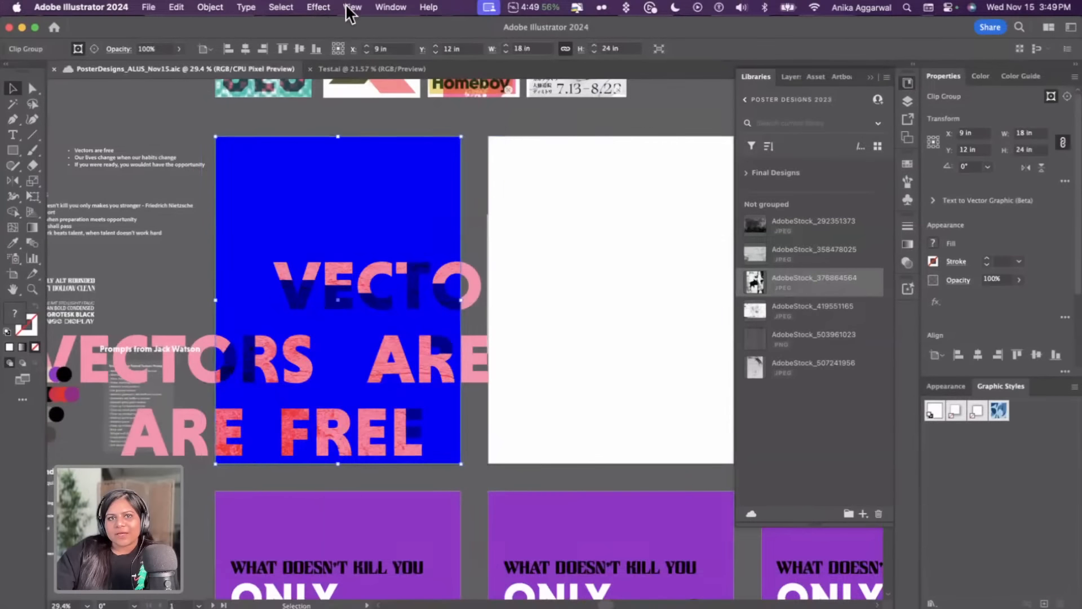
Switch the posters file to a view that hides artwork beyond the artboards and return to the Adobe Express upload
{"action": "left_click", "coordinate": [346, 4]}
{"action": "left_click", "coordinate": [404, 86]}
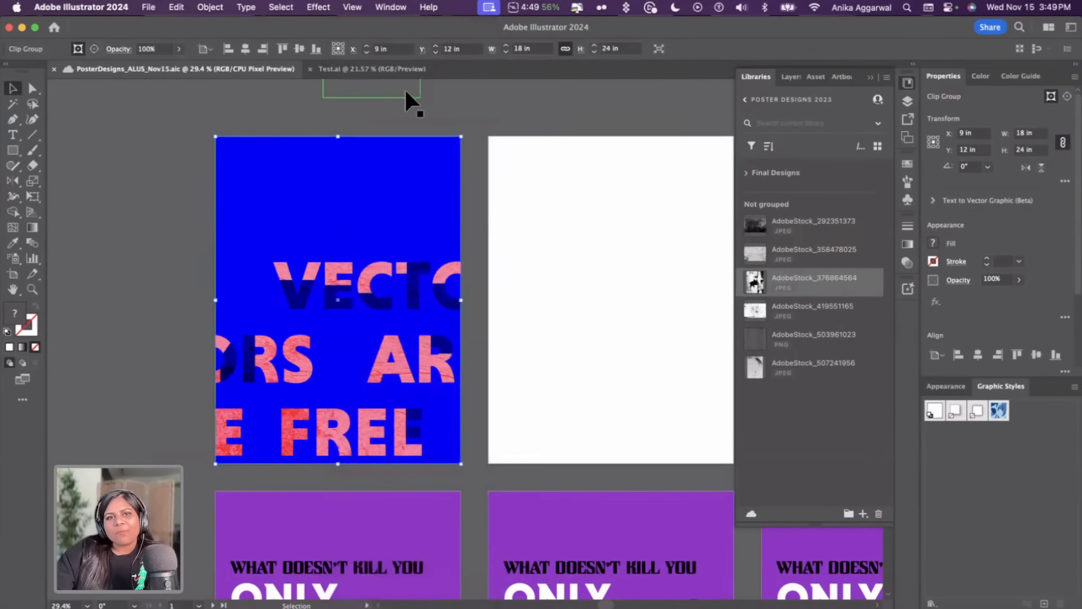
{"action": "scroll", "coordinate": [386, 362], "scroll_direction": "down", "scroll_amount": 10}
{"action": "scroll", "coordinate": [386, 362], "scroll_direction": "right", "scroll_amount": 4}
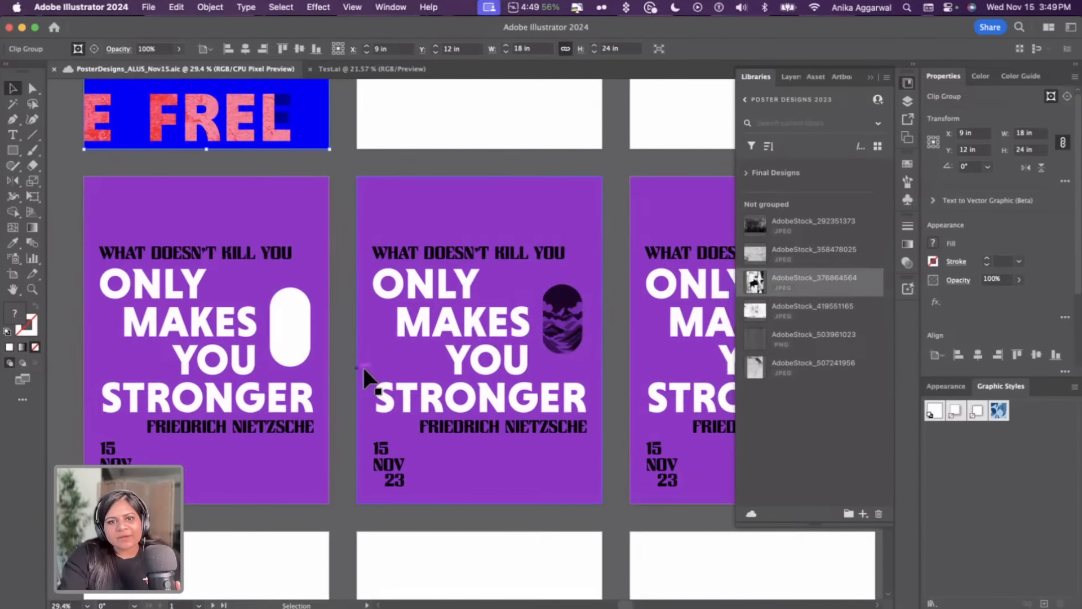
{"action": "scroll", "coordinate": [363, 367], "scroll_direction": "right", "scroll_amount": 4}
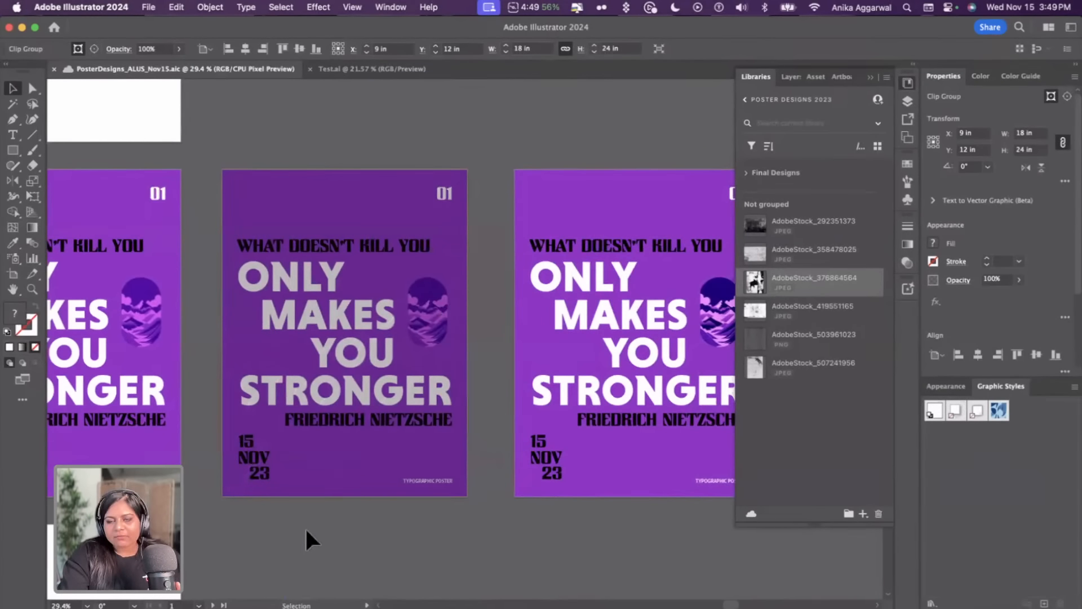
{"action": "scroll", "coordinate": [305, 527], "scroll_direction": "right", "scroll_amount": 5}
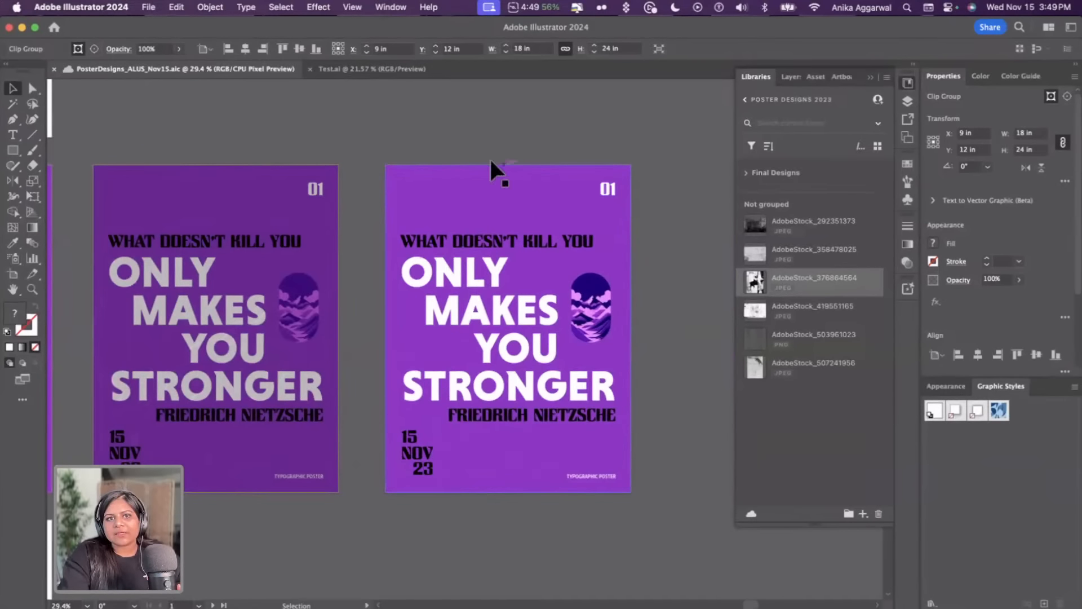
{"action": "left_click", "coordinate": [380, 72]}
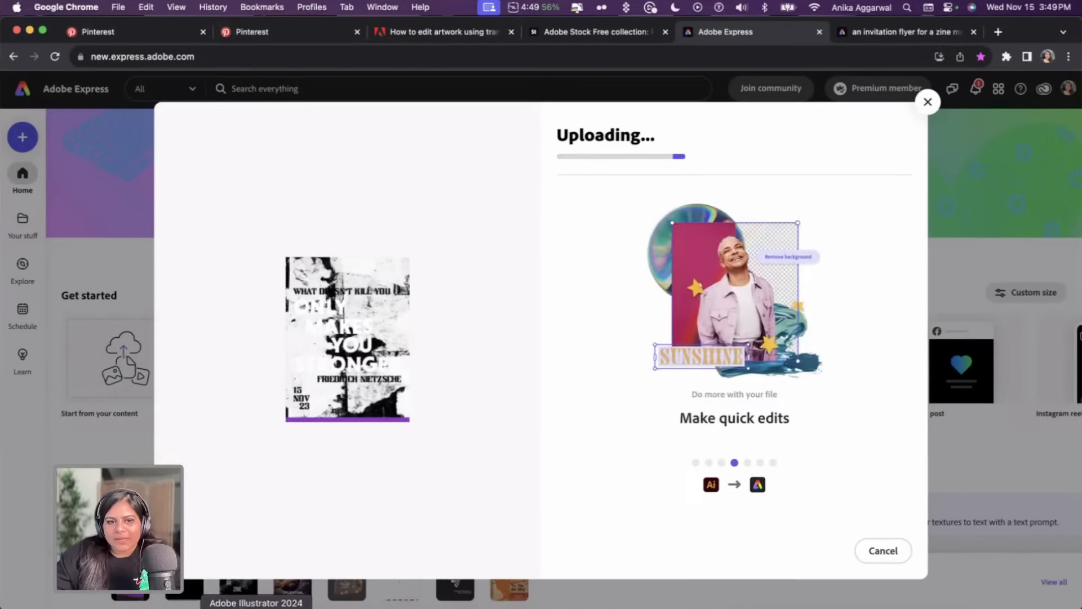
Return to Illustrator and browse the artboards of the posters file
{"action": "left_click", "coordinate": [242, 589]}
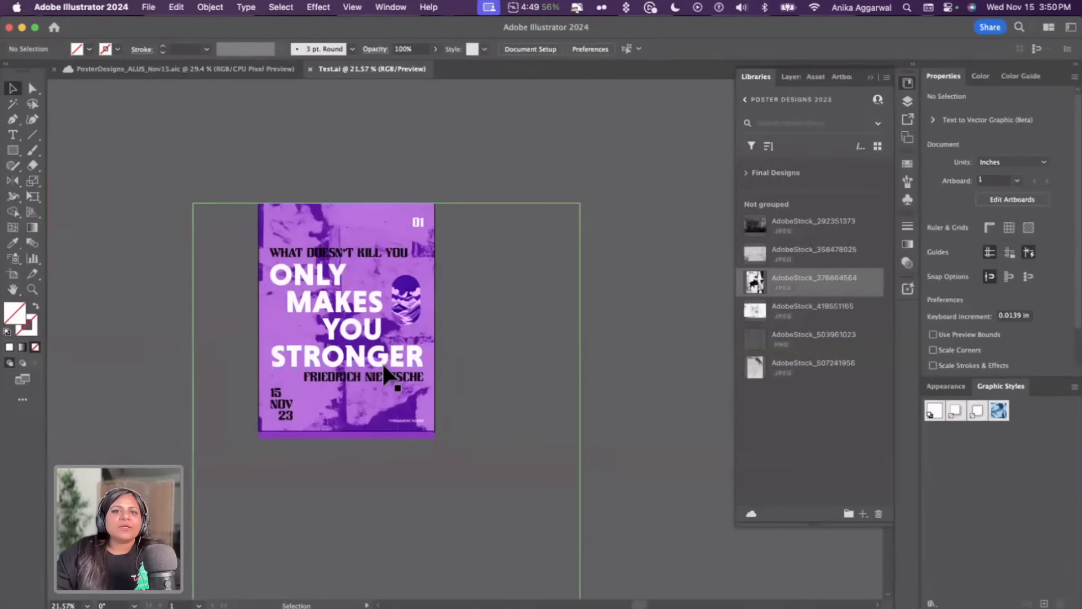
{"action": "left_click", "coordinate": [254, 77]}
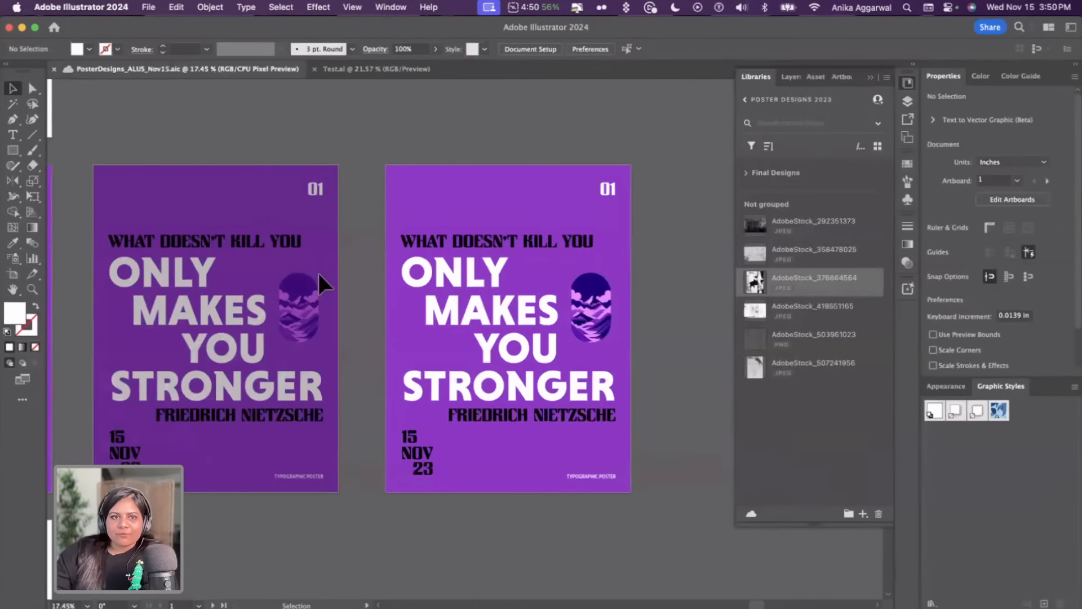
{"action": "scroll", "coordinate": [317, 273], "scroll_direction": "down", "scroll_amount": 5}
{"action": "scroll", "coordinate": [315, 287], "scroll_direction": "left", "scroll_amount": 3}
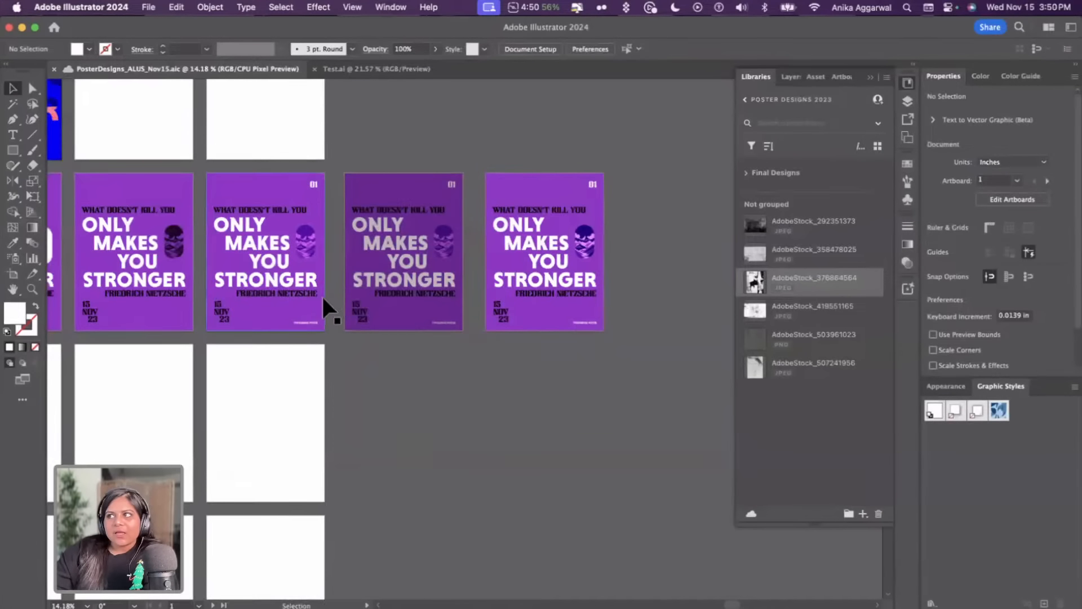
{"action": "left_click", "coordinate": [273, 423]}
{"action": "scroll", "coordinate": [273, 422], "scroll_direction": "left", "scroll_amount": 5}
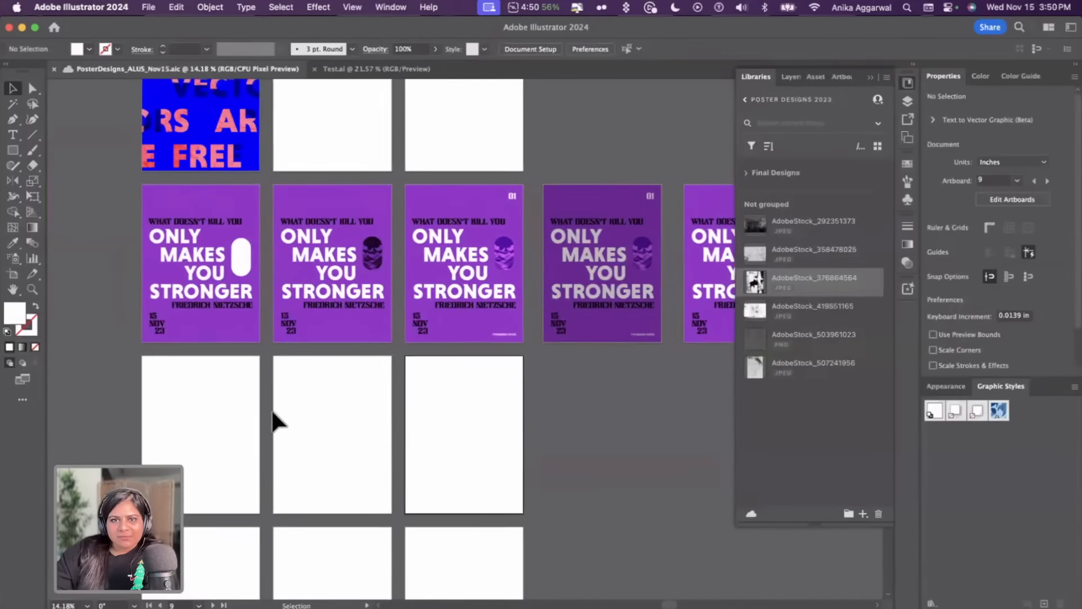
{"action": "scroll", "coordinate": [271, 423], "scroll_direction": "right", "scroll_amount": 5}
{"action": "scroll", "coordinate": [272, 423], "scroll_direction": "down", "scroll_amount": 2}
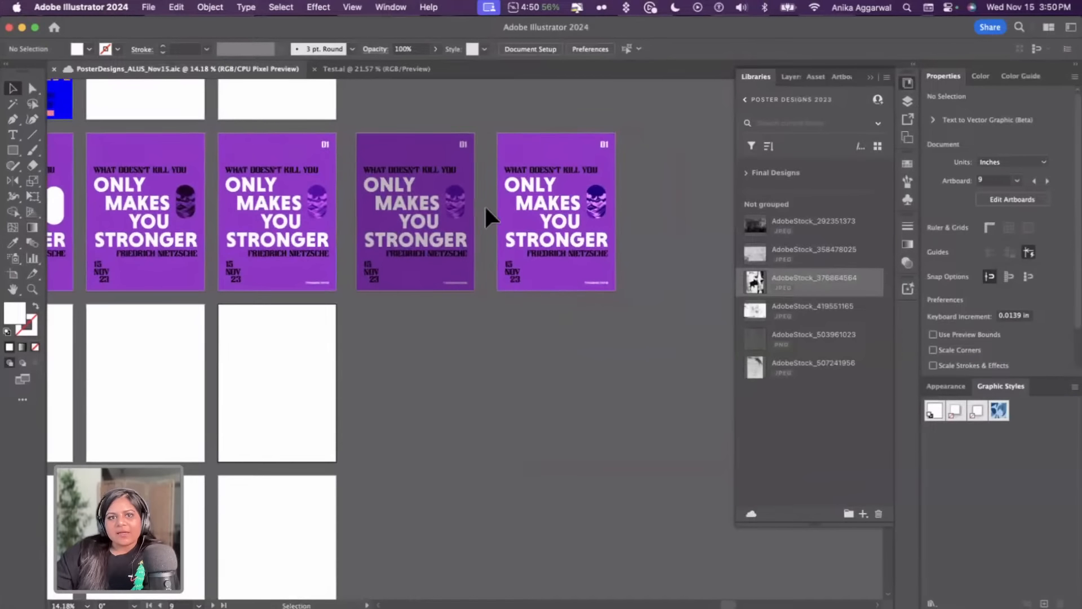
{"action": "scroll", "coordinate": [498, 208], "scroll_direction": "up", "scroll_amount": 3}
Compare the darker poster with and without its texture by undoing and redoing the last change
{"action": "left_click_drag", "start_coordinate": [412, 245], "coordinate": [445, 310]}
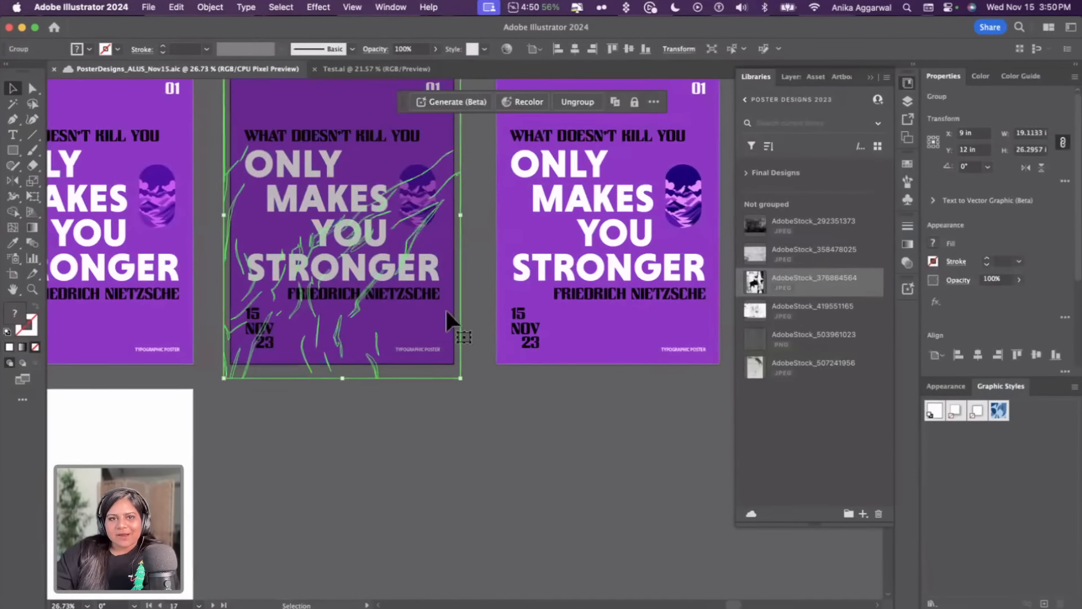
{"action": "key", "text": "super+z"}
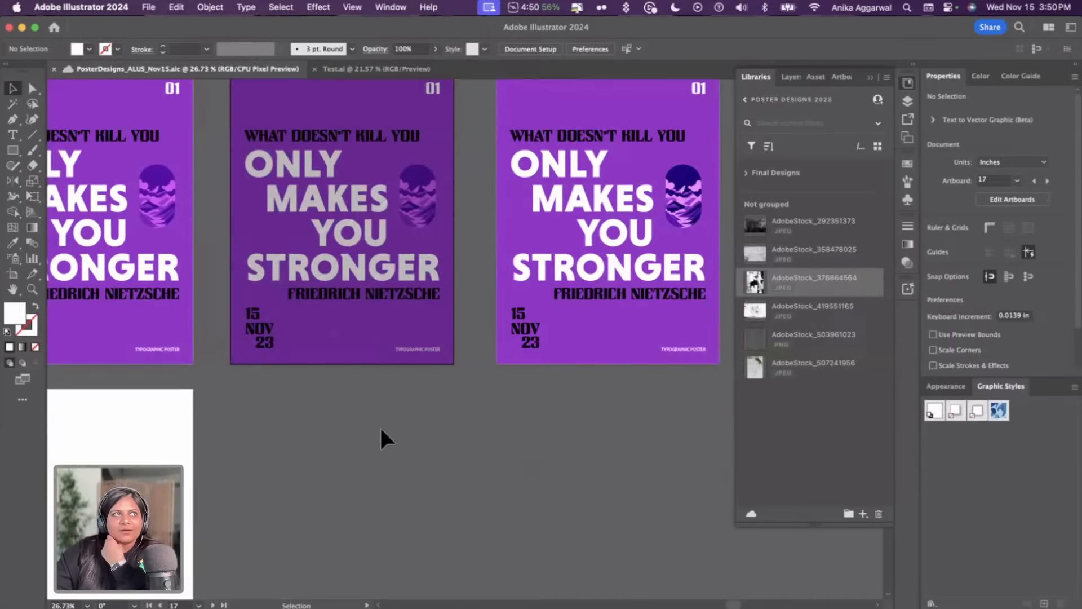
{"action": "key", "text": "super+shift+z"}
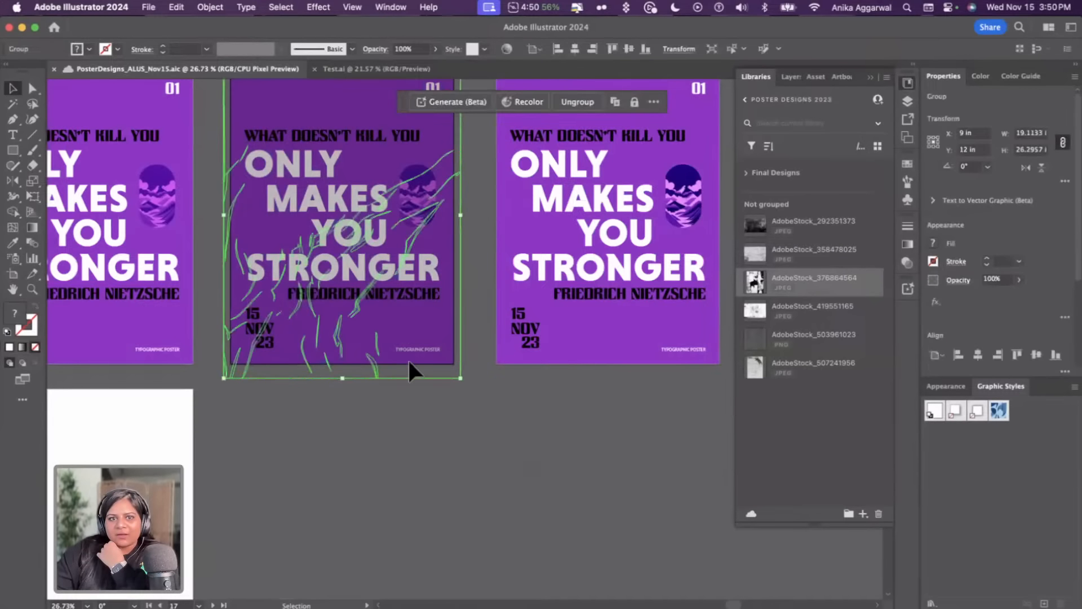
{"action": "key", "text": "super+z"}
{"action": "key", "text": "super+shift+z"}
{"action": "key", "text": "super+z"}
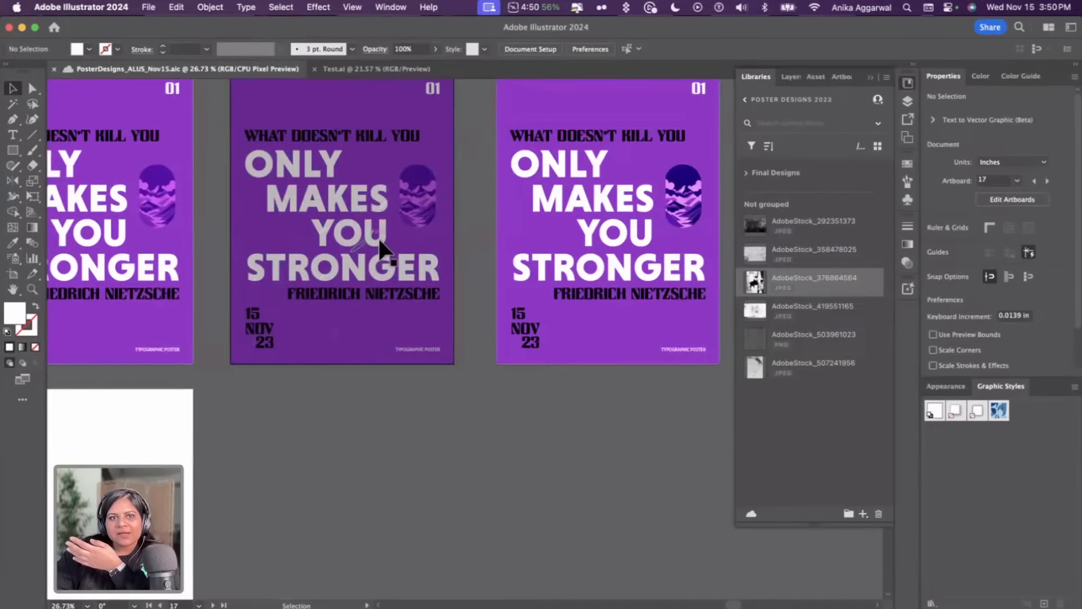
{"action": "key", "text": "super+shift+z"}
{"action": "key", "text": "super+z"}
Draw a roughly 12 in square below the posters and generate a Text to Vector scene with the prompt "wrinkled paper effect"
{"action": "key", "text": "m"}
{"action": "mouse_move", "coordinate": [215, 398]}
{"action": "left_mouse_down"}
{"action": "mouse_move", "coordinate": [338, 550]}
{"action": "mouse_move", "coordinate": [364, 550]}
{"action": "left_mouse_up"}
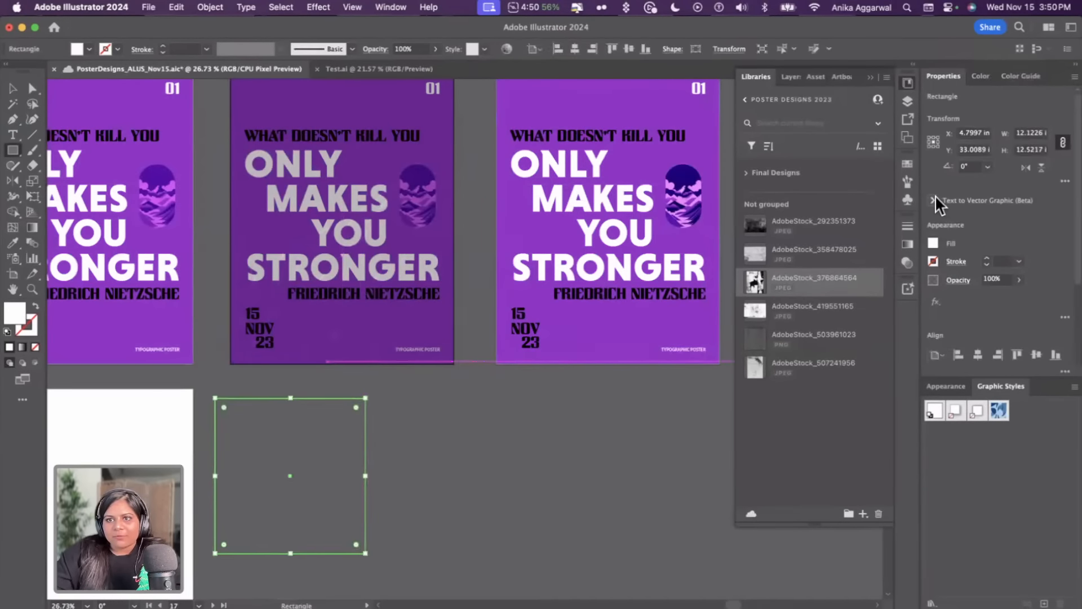
{"action": "left_click", "coordinate": [934, 200]}
{"action": "left_click", "coordinate": [986, 295]}
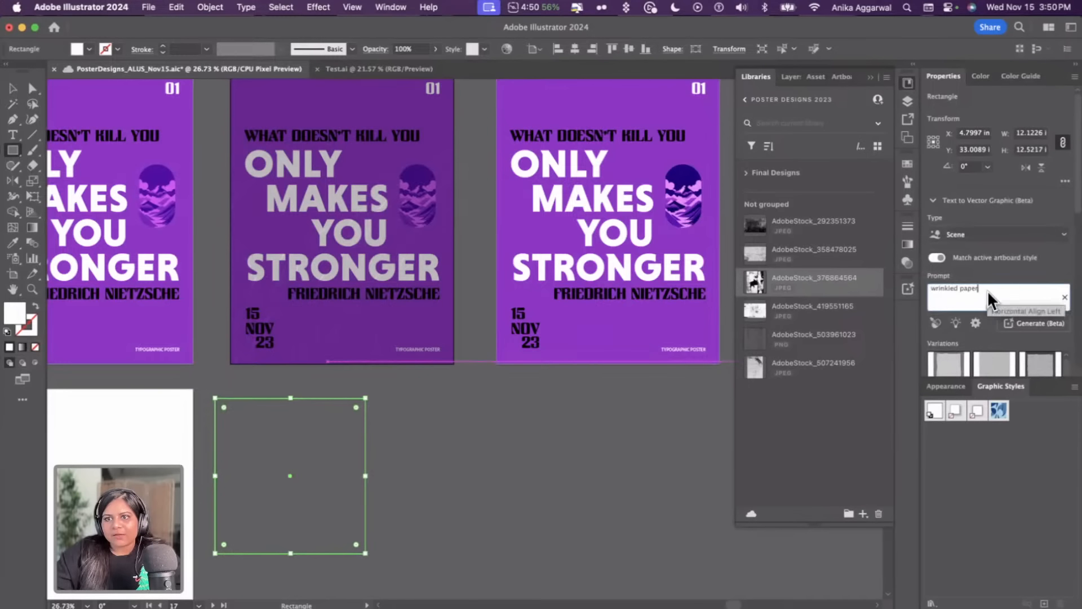
{"action": "type", "text": "effect"}
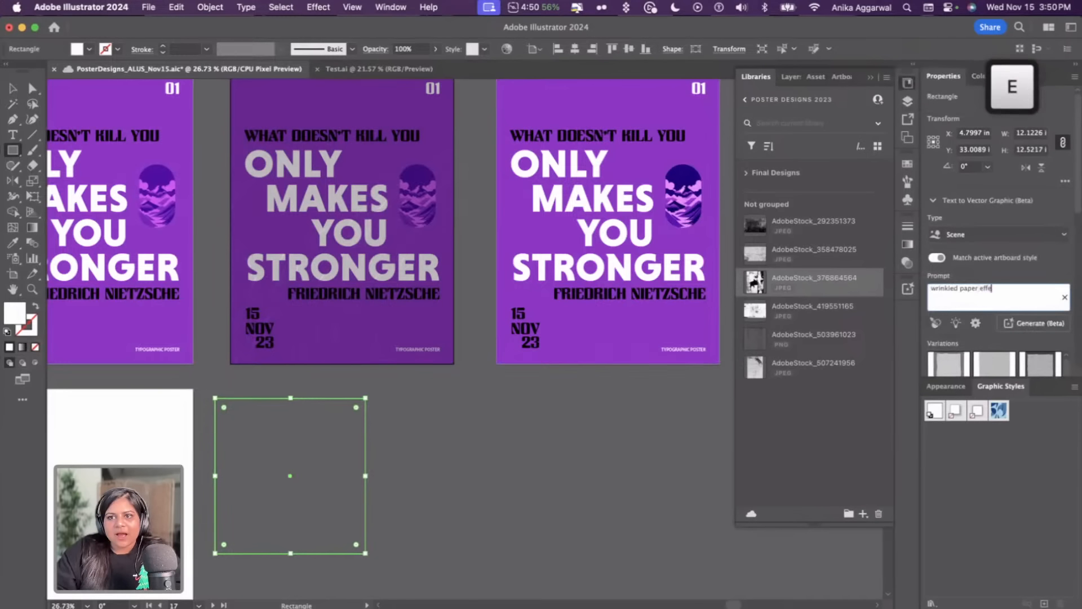
{"action": "key", "text": "Return"}
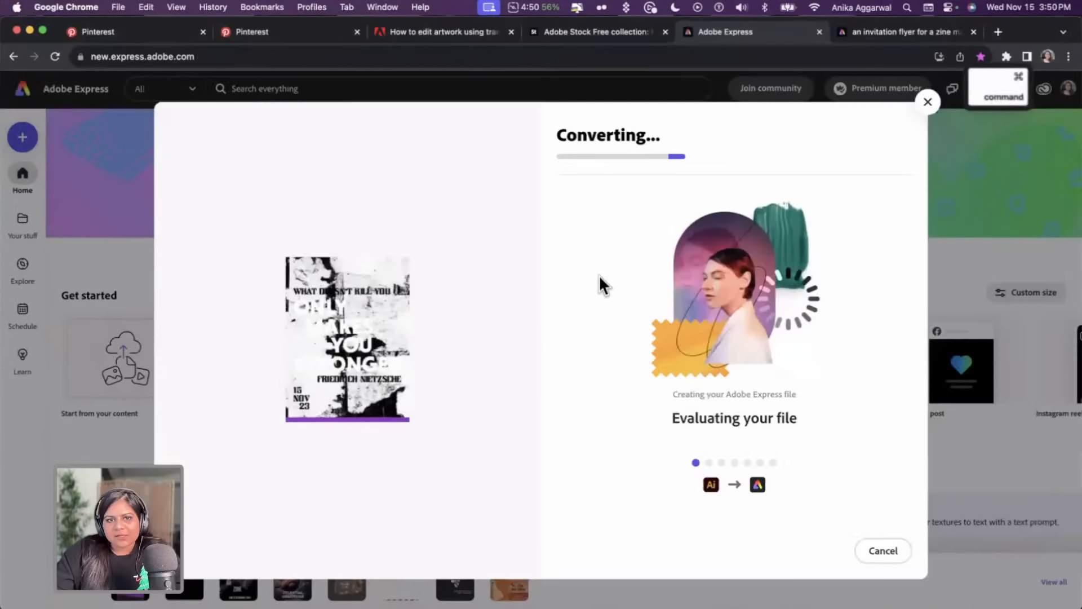
{"action": "key", "text": "super+Tab"}
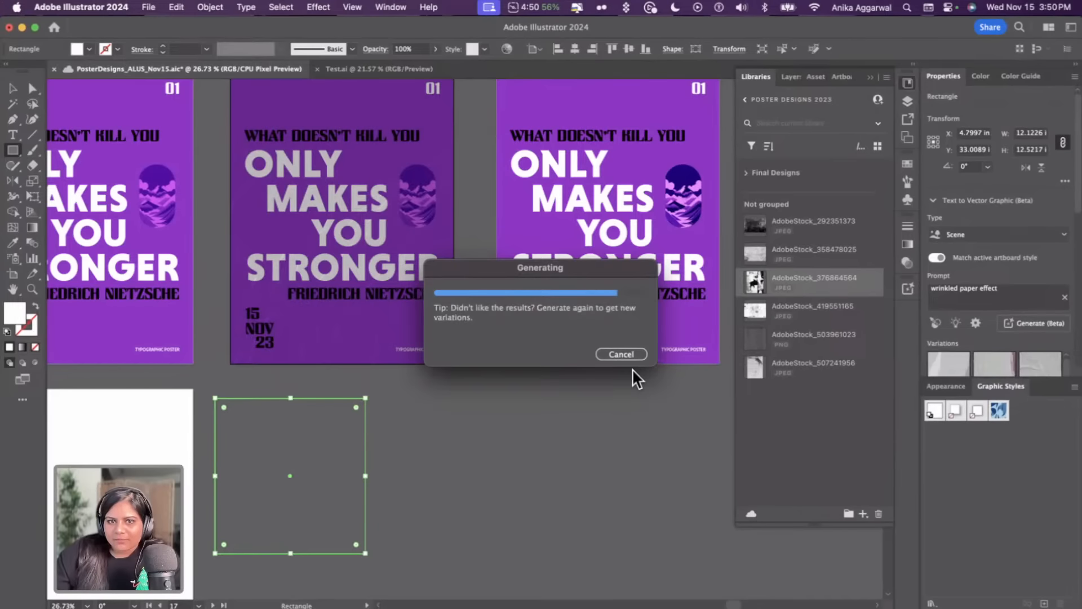
Move the generated texture onto the top-left corner of the blank artboard
{"action": "key", "text": "v"}
{"action": "left_click_drag", "start_coordinate": [351, 478], "coordinate": [252, 476]}
{"action": "scroll", "coordinate": [252, 475], "scroll_direction": "left", "scroll_amount": 5}
{"action": "scroll", "coordinate": [253, 468], "scroll_direction": "left", "scroll_amount": 3}
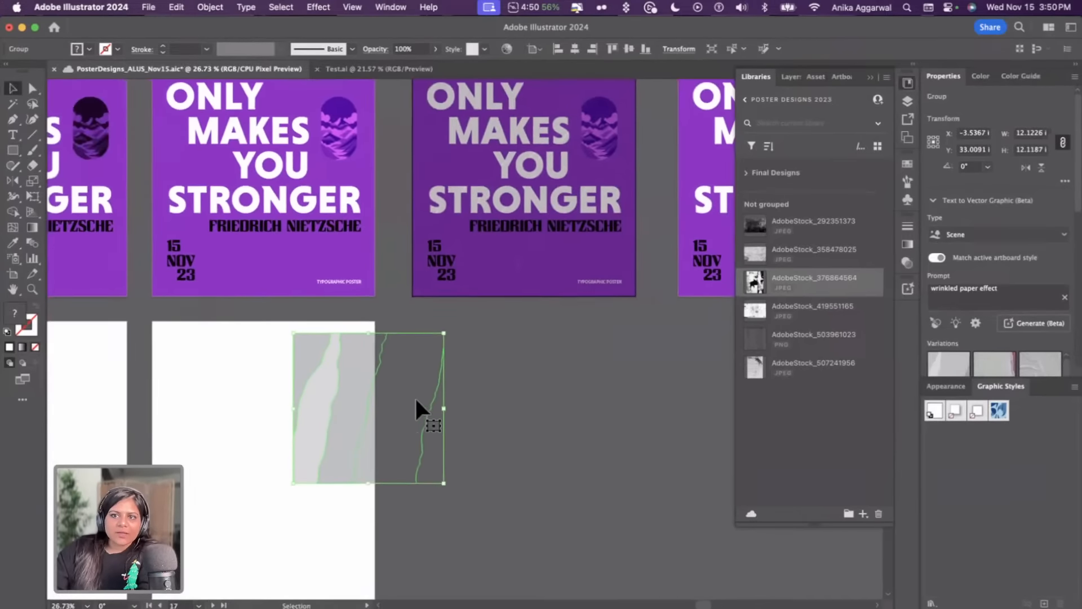
{"action": "left_click_drag", "start_coordinate": [417, 407], "coordinate": [283, 394]}
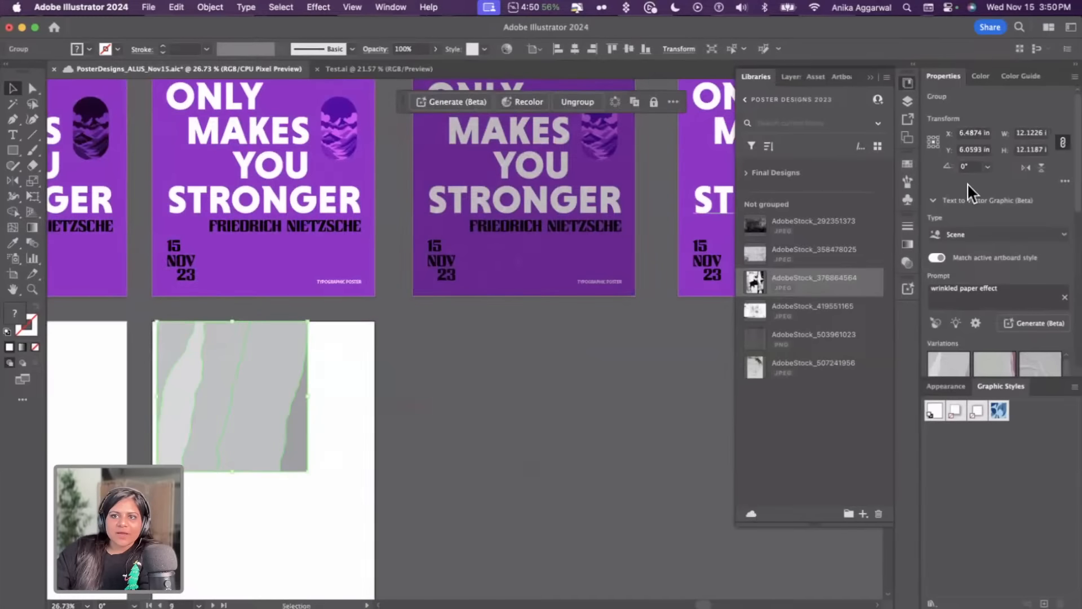
{"action": "left_click", "coordinate": [932, 201]}
{"action": "left_click", "coordinate": [958, 280]}
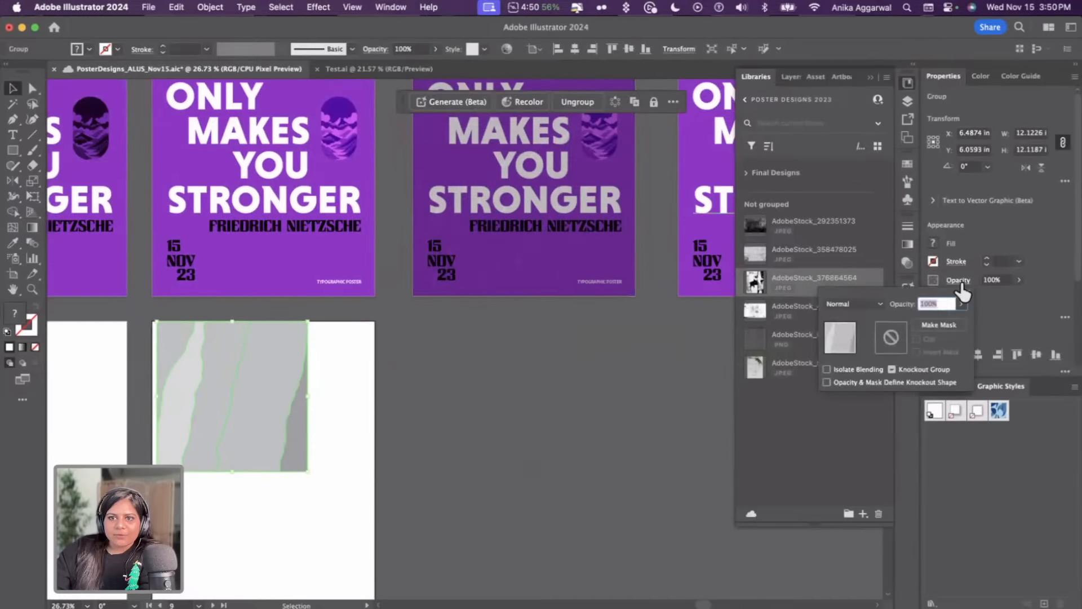
{"action": "left_click", "coordinate": [534, 391]}
Delete the stray image sitting beside the artboard
{"action": "scroll", "coordinate": [434, 388], "scroll_direction": "down", "scroll_amount": 3}
{"action": "left_click", "coordinate": [427, 320]}
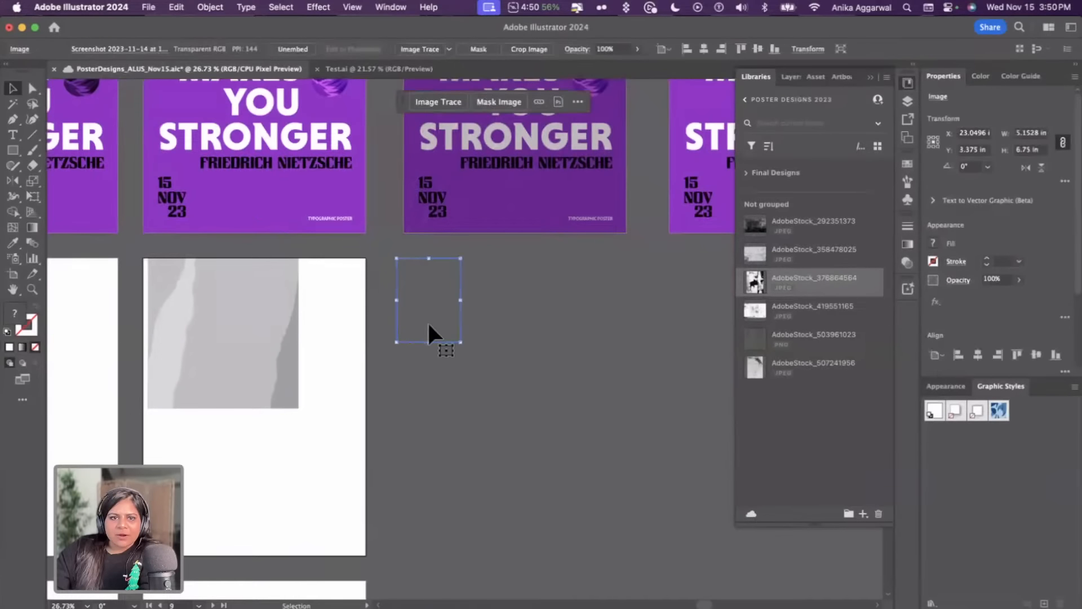
{"action": "key", "text": "BackSpace"}
Switch the texture to the third generated variation
{"action": "left_click_drag", "start_coordinate": [270, 324], "coordinate": [264, 326]}
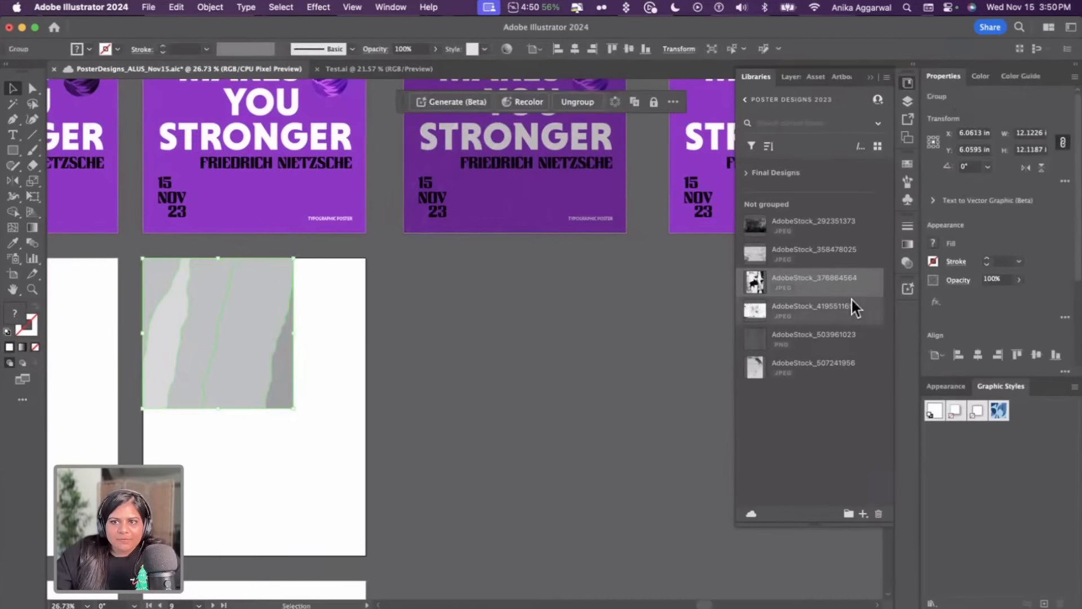
{"action": "scroll", "coordinate": [933, 266], "scroll_direction": "down", "scroll_amount": 2}
{"action": "left_click", "coordinate": [929, 141]}
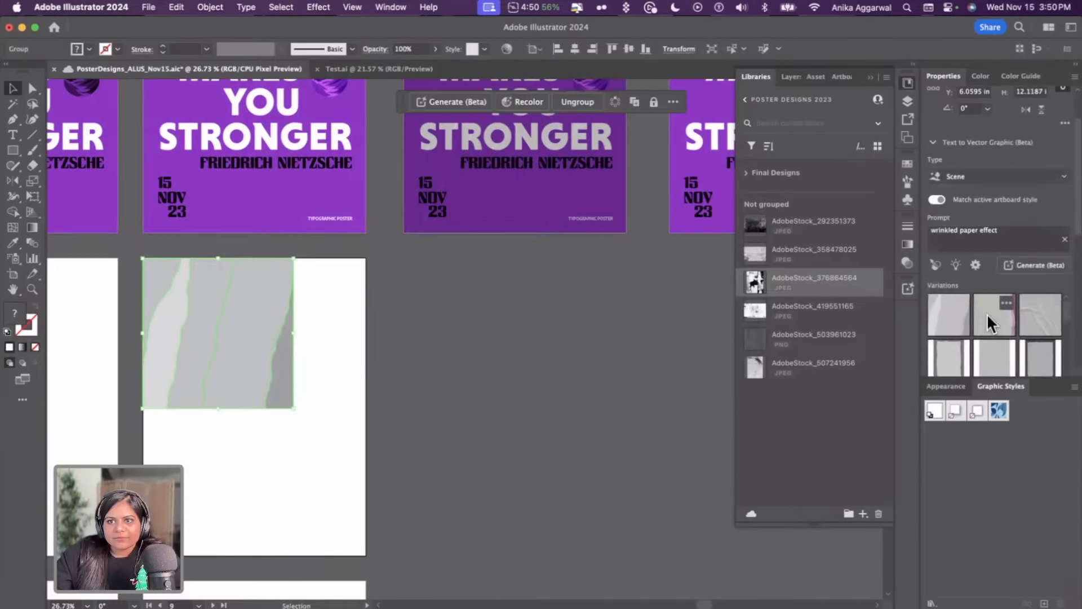
{"action": "left_click", "coordinate": [1038, 314]}
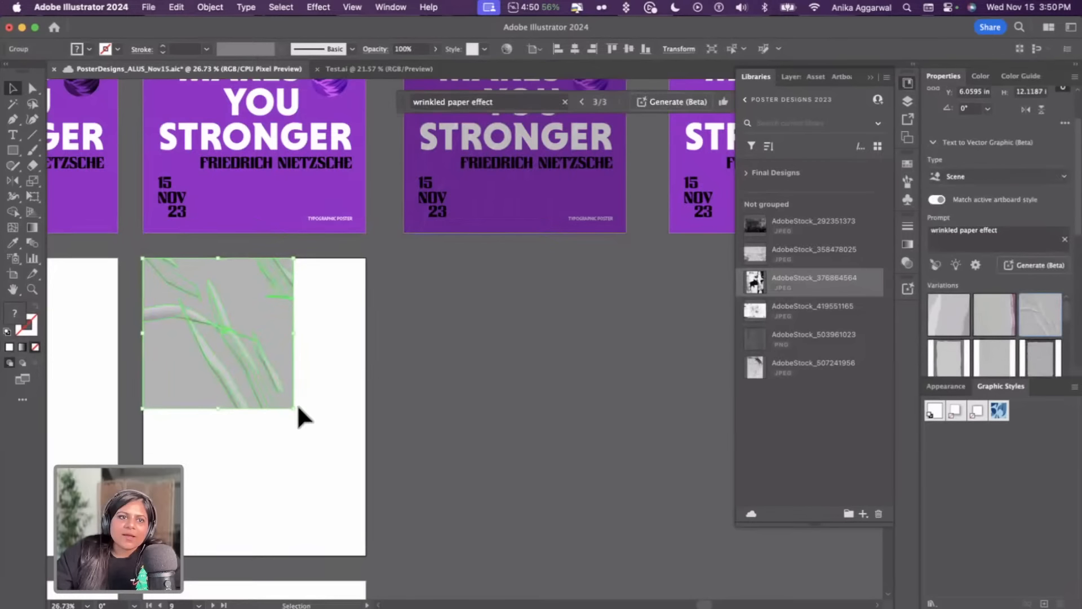
Scale the texture up to cover the upper part of the blank artboard
{"action": "left_click_drag", "start_coordinate": [290, 408], "coordinate": [364, 492]}
{"action": "left_click", "coordinate": [302, 547]}
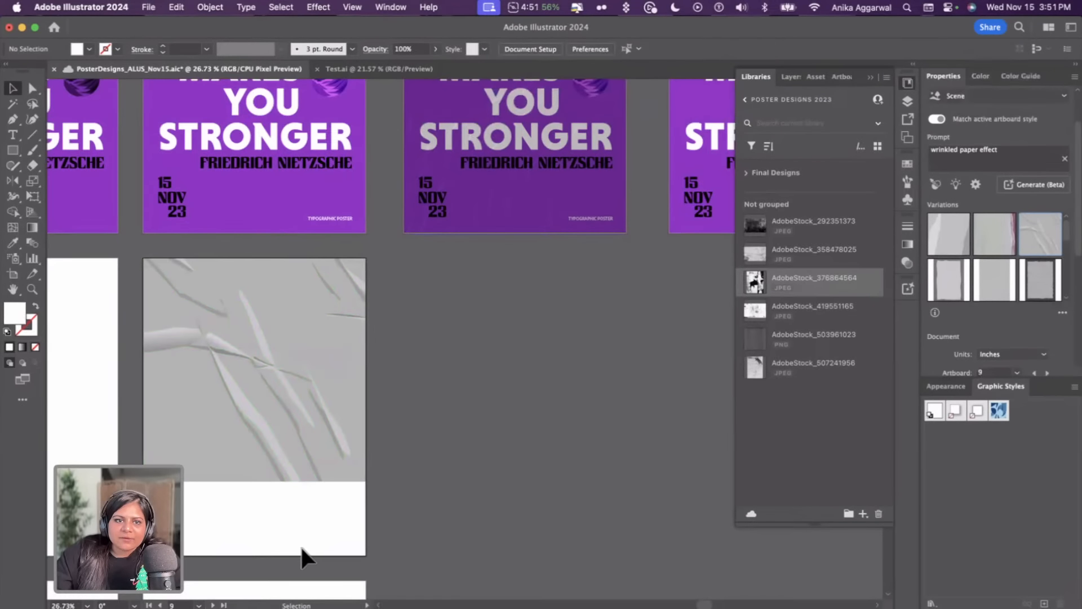
{"action": "left_click", "coordinate": [297, 377]}
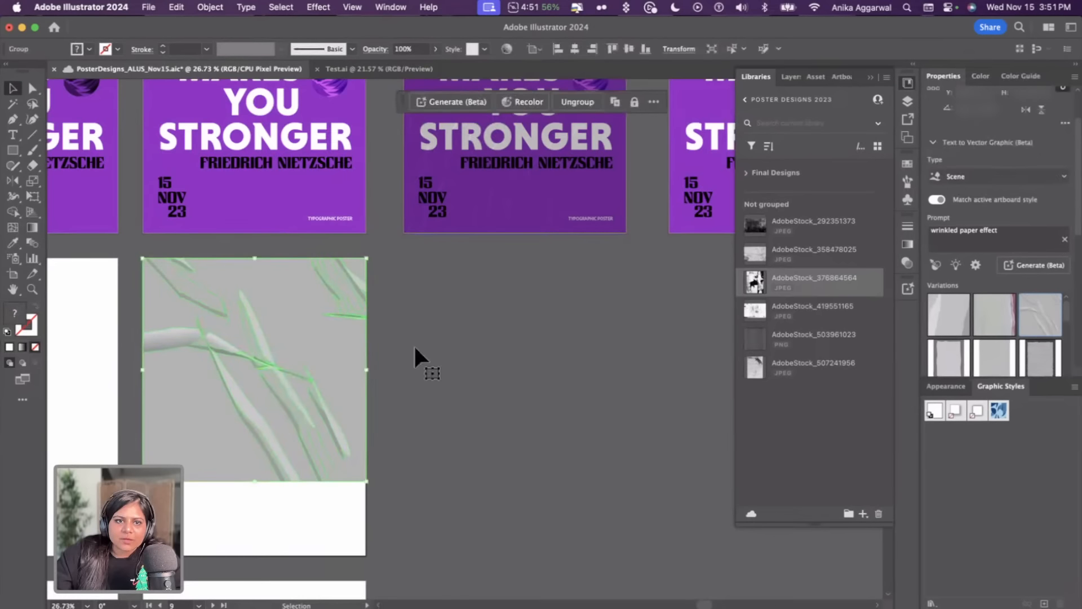
{"action": "left_click", "coordinate": [602, 348]}
Draw an artboard-sized rectangle, fill it with the poster's purple, and send it behind the texture
{"action": "key", "text": "m"}
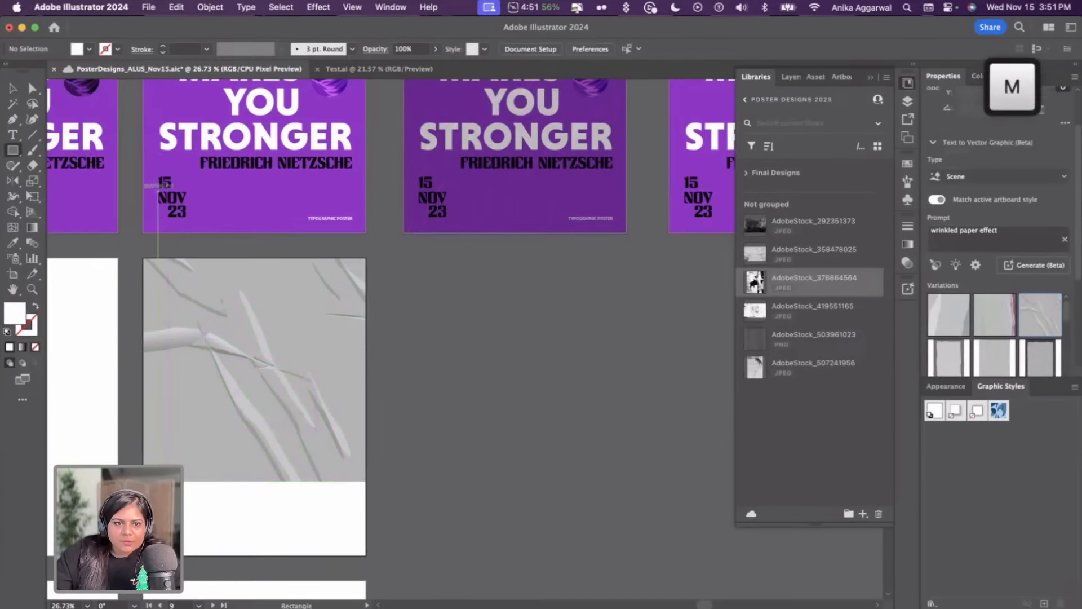
{"action": "left_click_drag", "start_coordinate": [145, 555], "coordinate": [366, 258]}
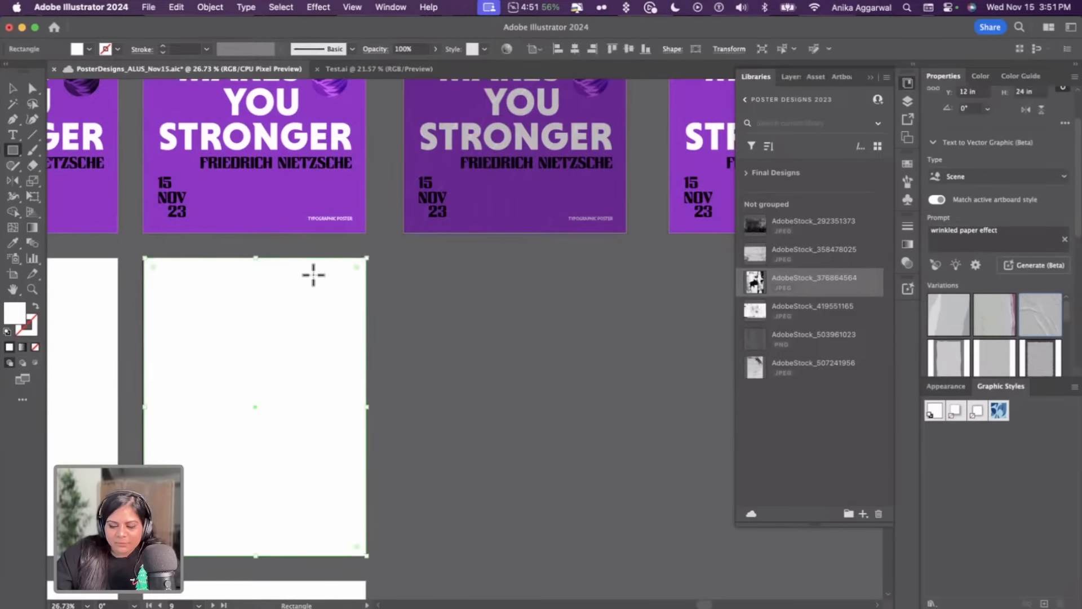
{"action": "key", "text": "i"}
{"action": "left_click", "coordinate": [253, 202]}
{"action": "key", "text": "shift+super+bracketleft"}
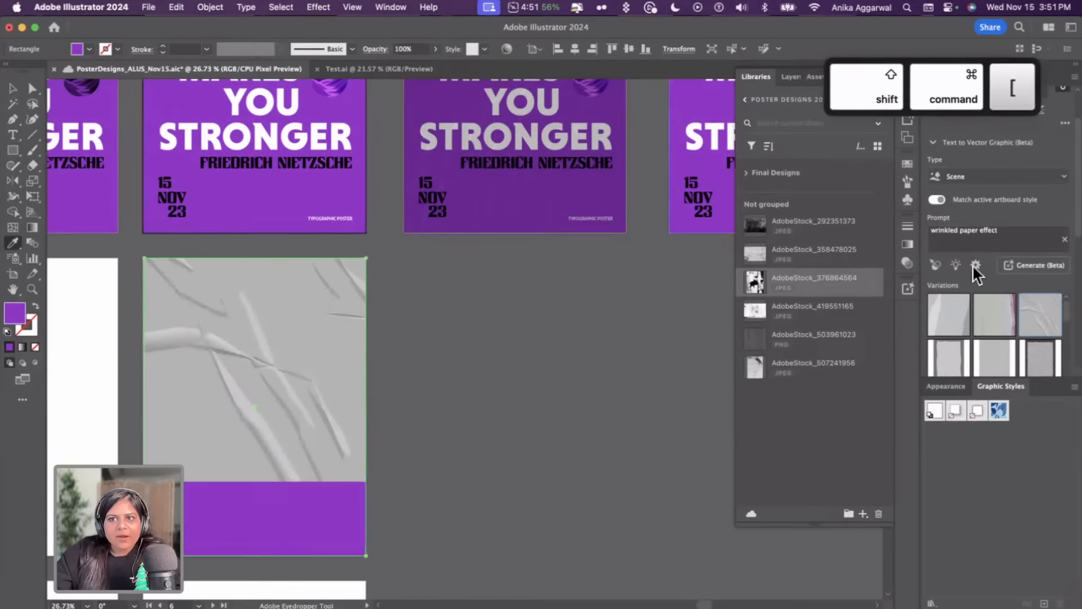
Change the texture's blending mode so it blends into the purple rectangle
{"action": "key", "text": "v"}
{"action": "left_click", "coordinate": [298, 363]}
{"action": "scroll", "coordinate": [999, 189], "scroll_direction": "down", "scroll_amount": 5}
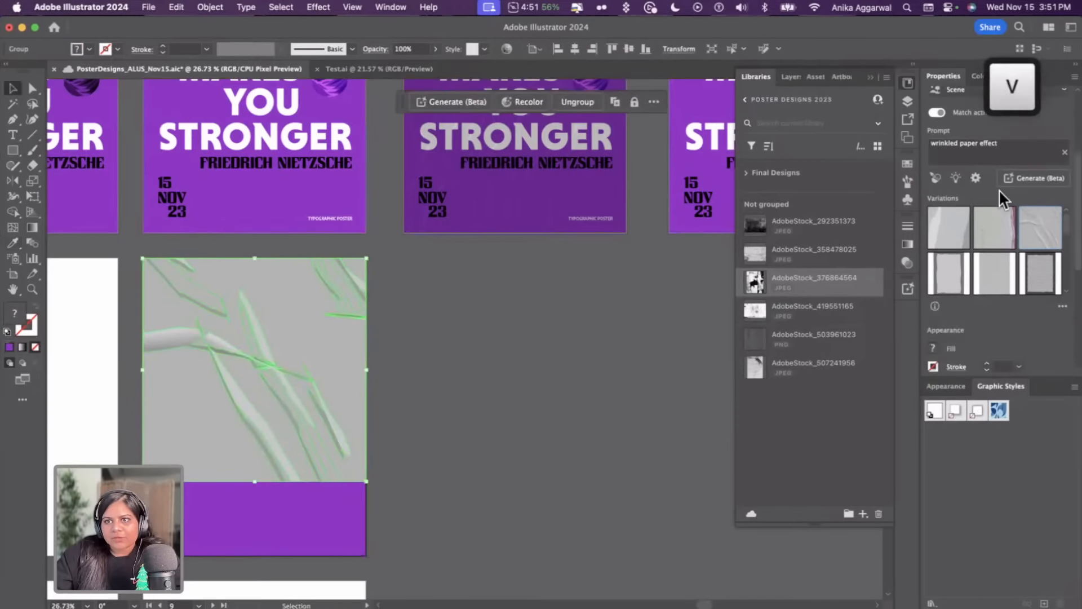
{"action": "scroll", "coordinate": [976, 330], "scroll_direction": "down", "scroll_amount": 2}
{"action": "left_click", "coordinate": [957, 269]}
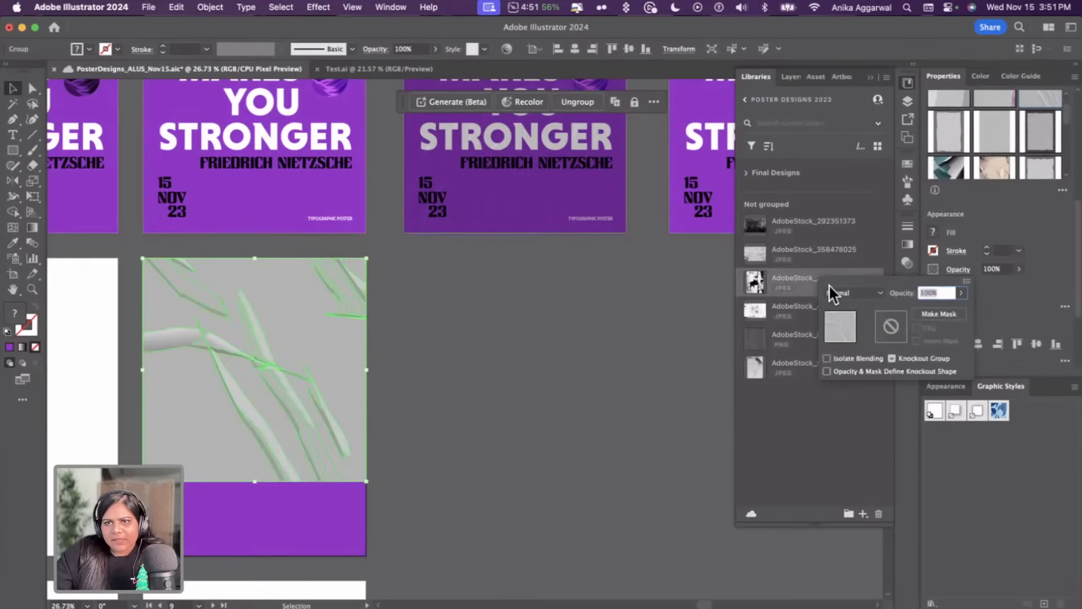
{"action": "left_click", "coordinate": [854, 293]}
{"action": "left_click", "coordinate": [850, 338]}
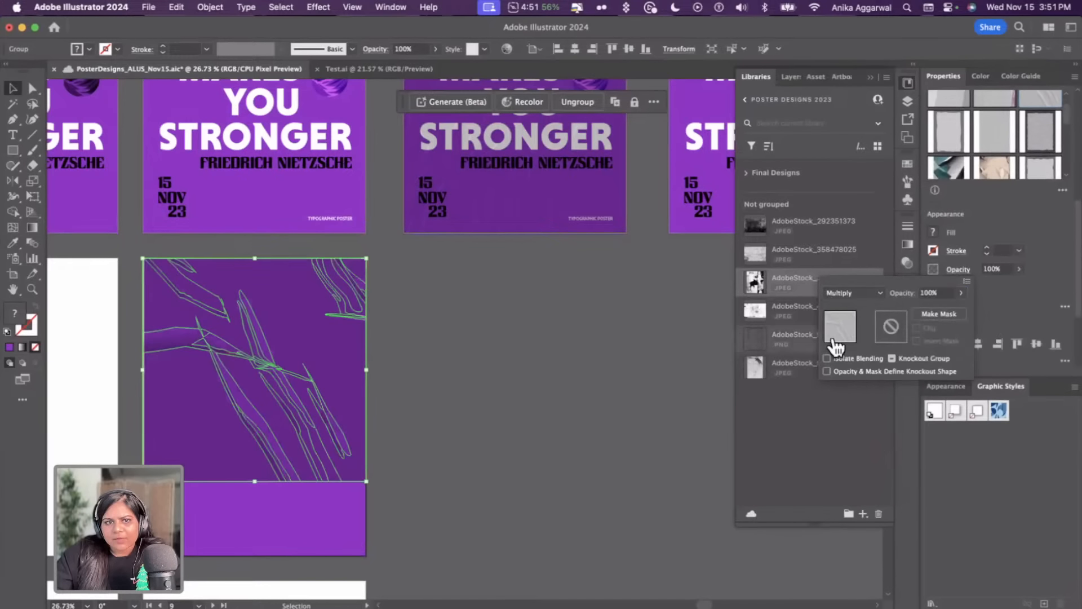
{"action": "left_click", "coordinate": [581, 369]}
{"action": "scroll", "coordinate": [596, 355], "scroll_direction": "down", "scroll_amount": 2}
{"action": "scroll", "coordinate": [596, 355], "scroll_direction": "left", "scroll_amount": 4}
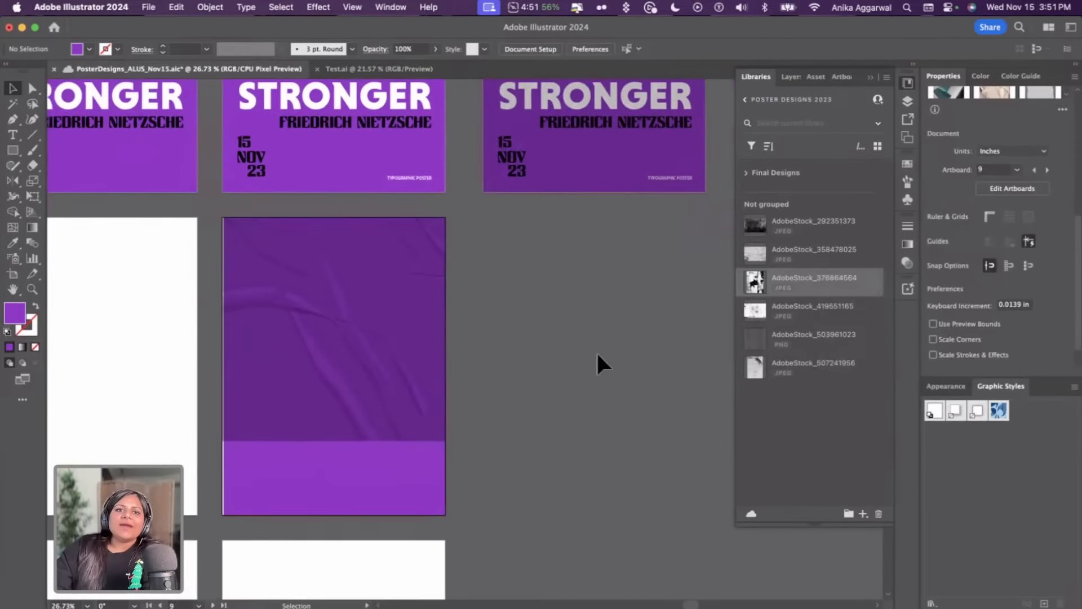
Stretch the texture down so it covers the full artboard
{"action": "left_click", "coordinate": [397, 434]}
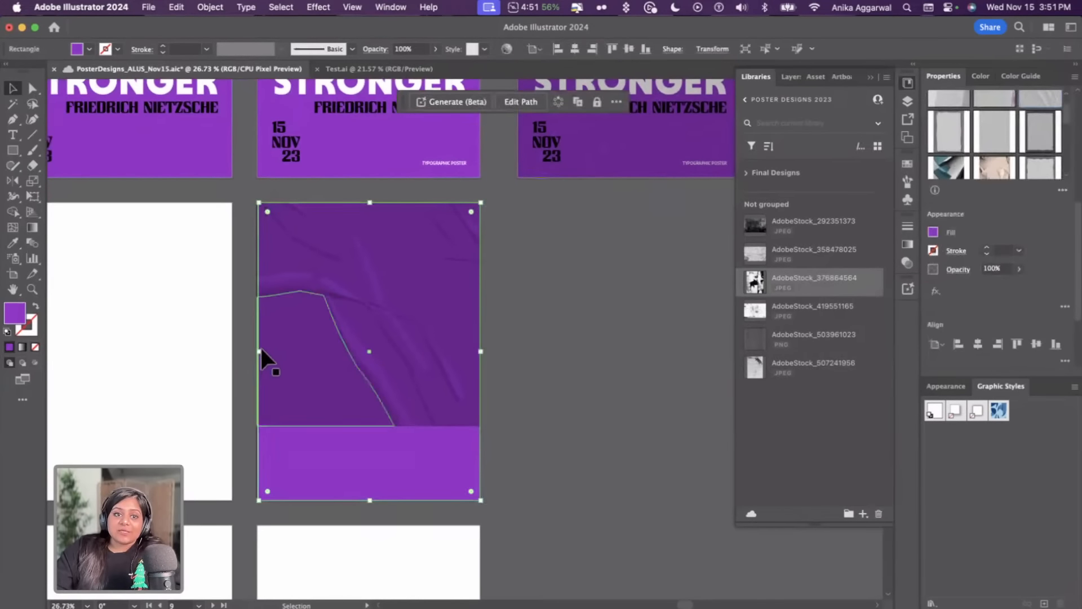
{"action": "left_click_drag", "start_coordinate": [260, 354], "coordinate": [258, 353]}
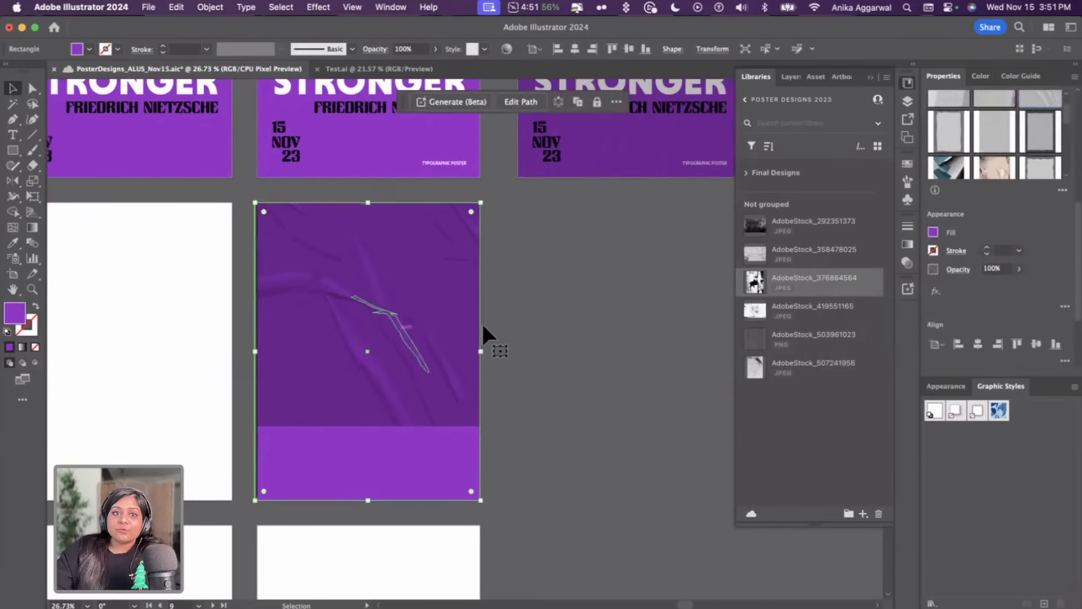
{"action": "left_click", "coordinate": [498, 325]}
{"action": "left_click", "coordinate": [433, 337]}
{"action": "left_click_drag", "start_coordinate": [368, 426], "coordinate": [386, 502]}
{"action": "left_click", "coordinate": [560, 428]}
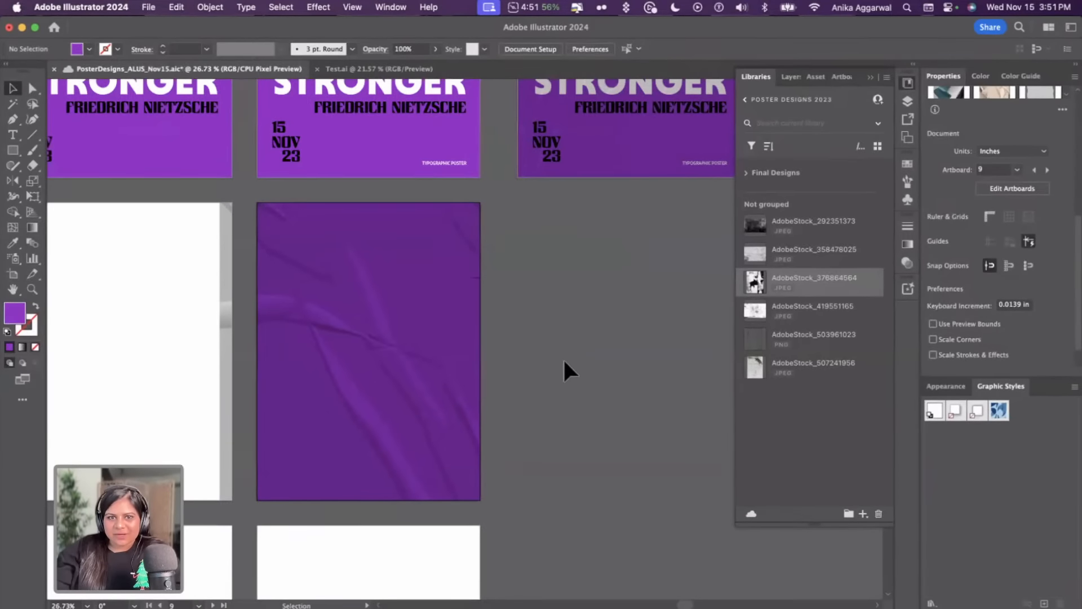
Check the finished Test.ai conversion in Adobe Express, then return to Illustrator and select the texture
{"action": "key", "text": "super+Tab"}
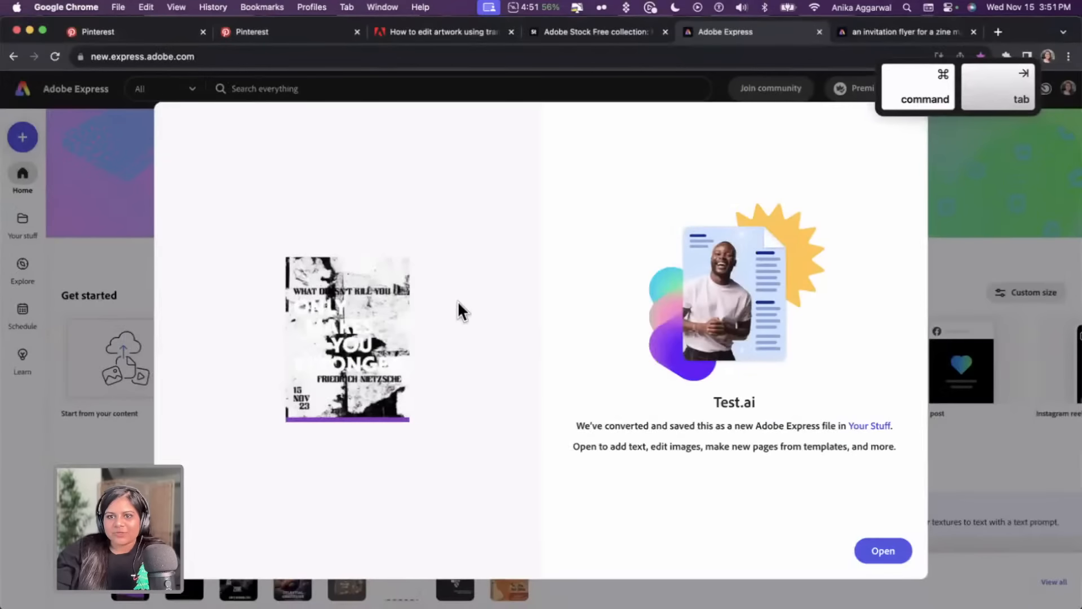
{"action": "key", "text": "super+Tab"}
{"action": "left_click", "coordinate": [485, 350]}
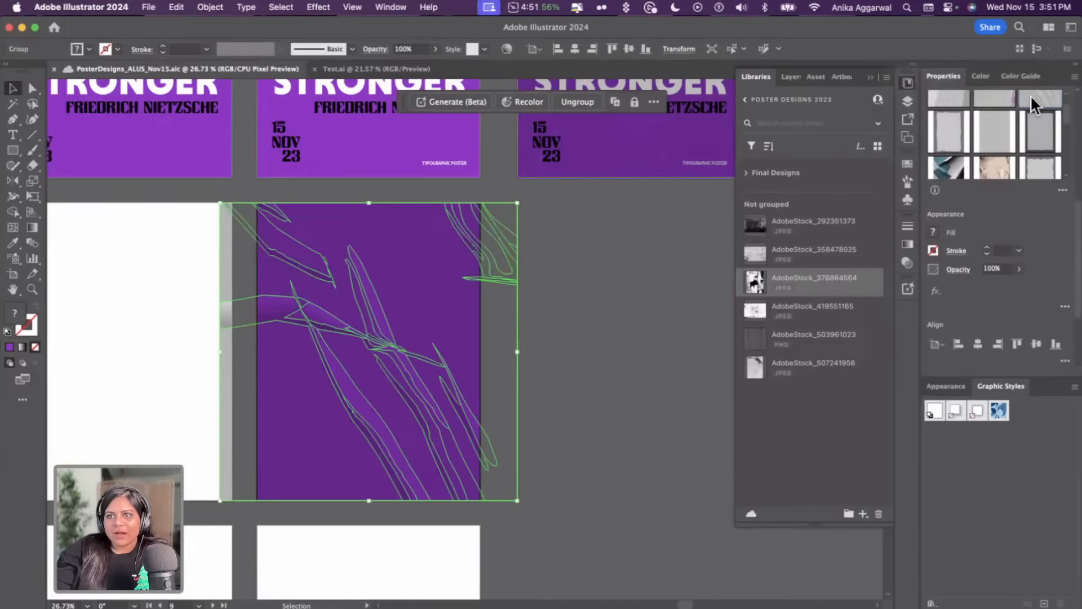
Reapply a blending mode to the texture so it merges with the purple background, and save the file
{"action": "left_click", "coordinate": [1030, 95]}
{"action": "left_click", "coordinate": [697, 211]}
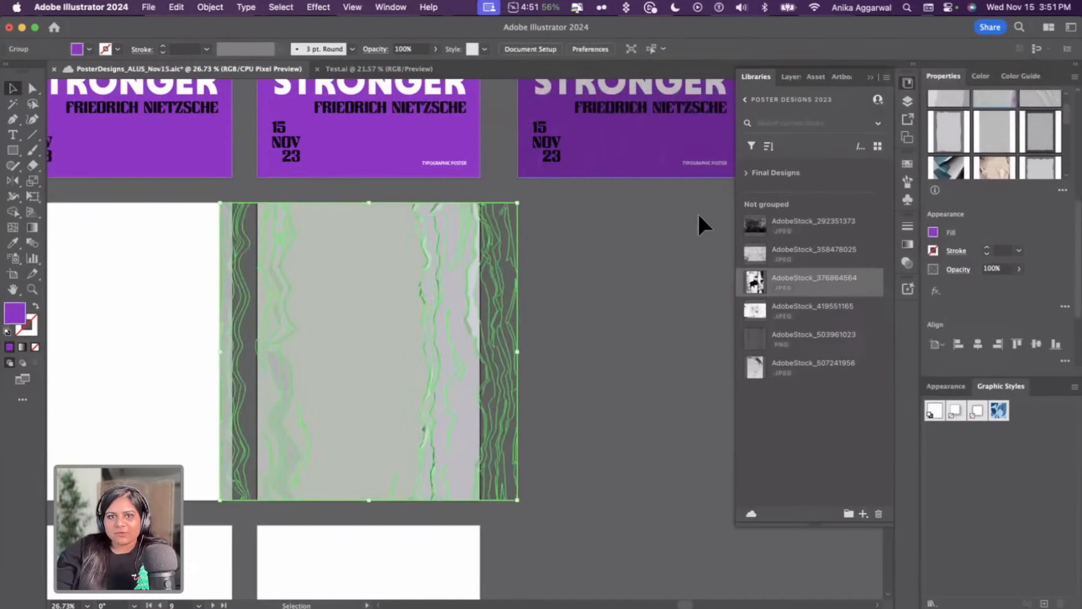
{"action": "left_click", "coordinate": [469, 275]}
{"action": "left_click", "coordinate": [949, 271]}
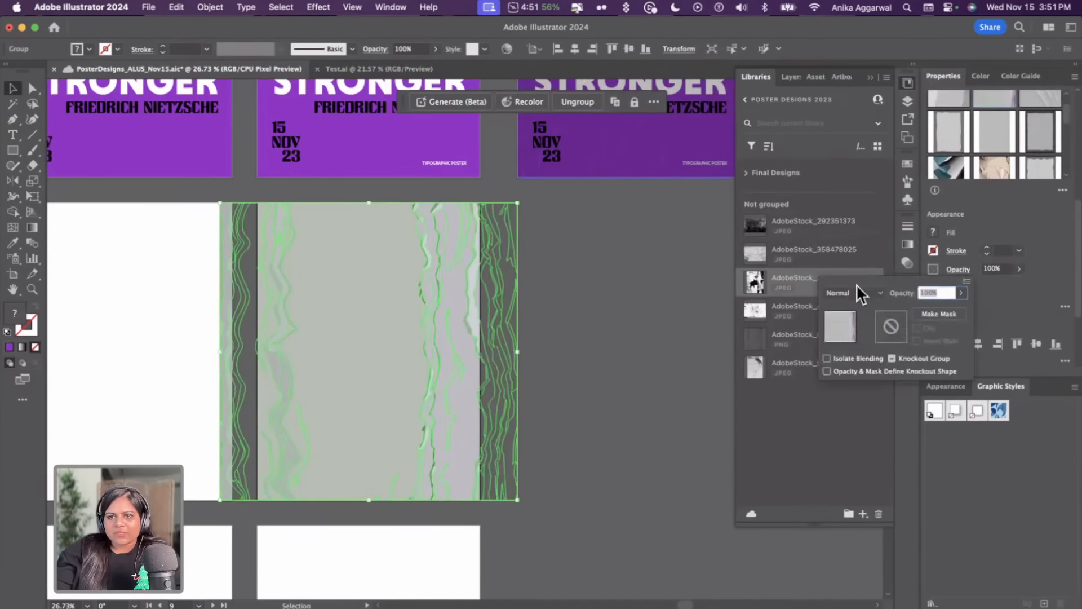
{"action": "left_click", "coordinate": [857, 284]}
{"action": "left_click", "coordinate": [857, 333]}
{"action": "left_click", "coordinate": [628, 331]}
{"action": "left_click", "coordinate": [626, 331]}
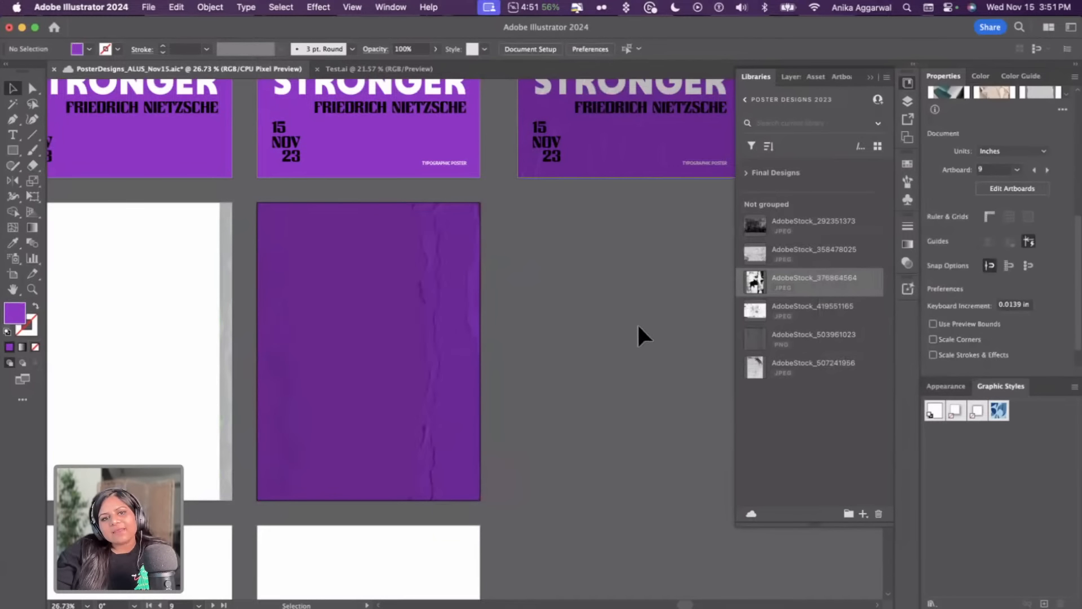
{"action": "key", "text": "super+s"}
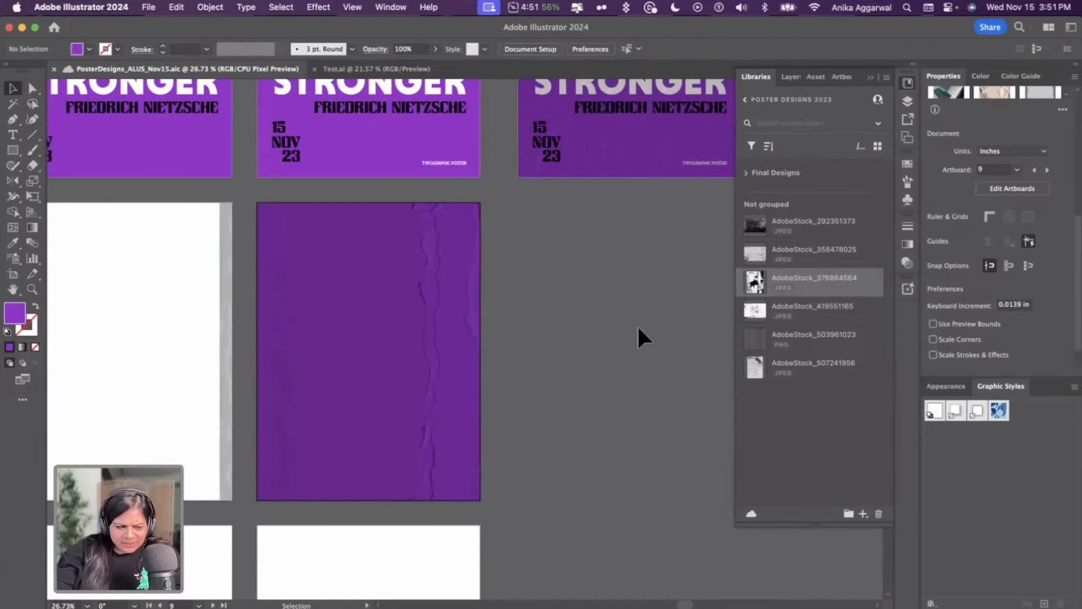
Switch to the browser and open the converted Test.ai design in Adobe Express
{"action": "left_click", "coordinate": [387, 330]}
{"action": "left_click", "coordinate": [201, 309]}
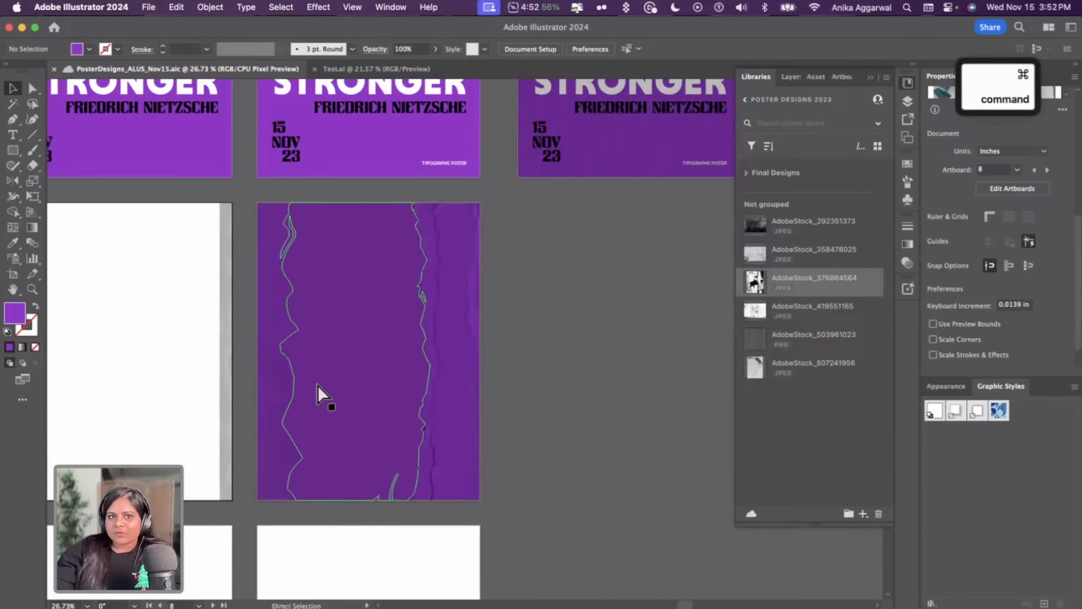
{"action": "key", "text": "super+Tab"}
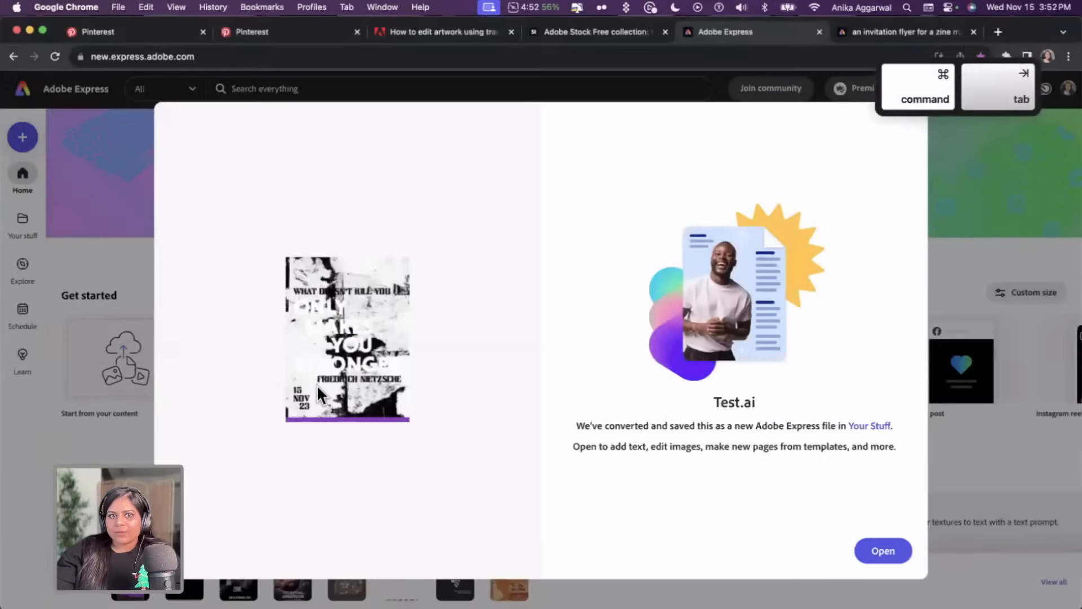
{"action": "left_click", "coordinate": [876, 551]}
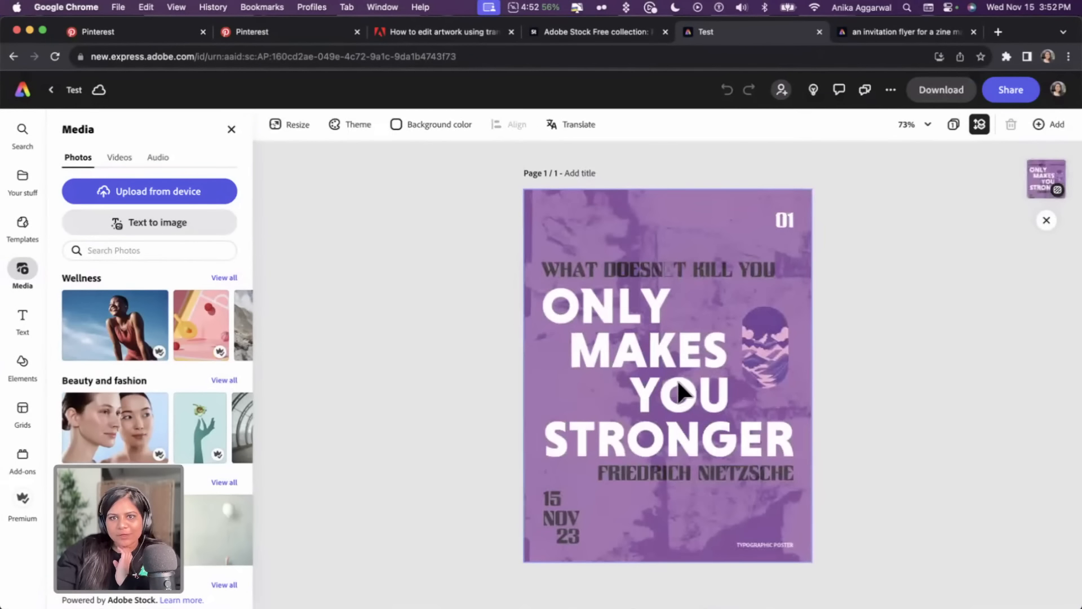
Inspect the poster's background image layer and its settings in the Express editor
{"action": "left_click_drag", "start_coordinate": [718, 216], "coordinate": [794, 228]}
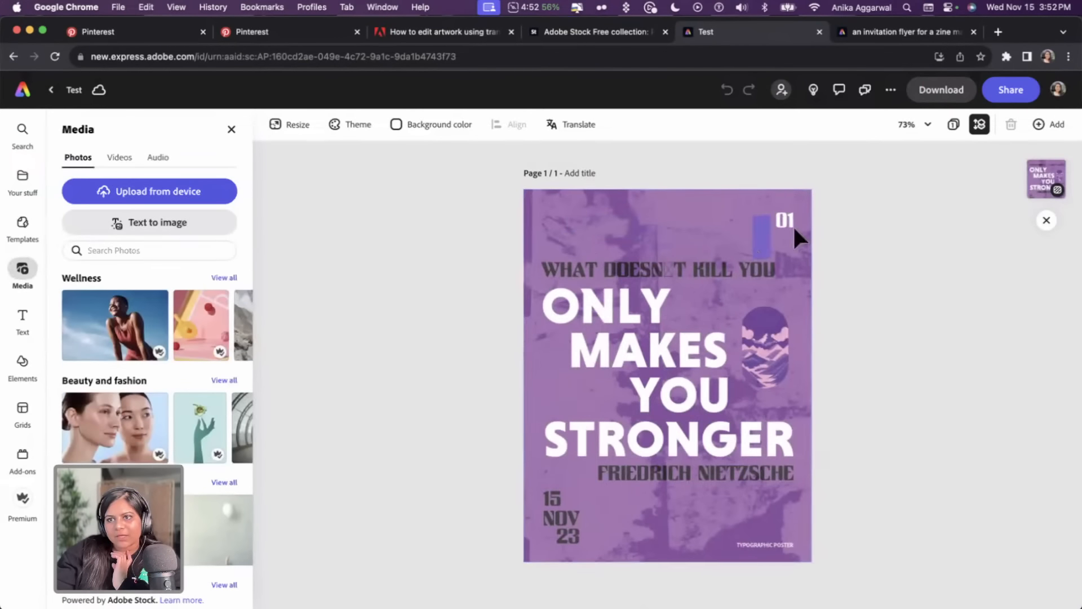
{"action": "left_click", "coordinate": [1059, 191]}
{"action": "left_click", "coordinate": [982, 231]}
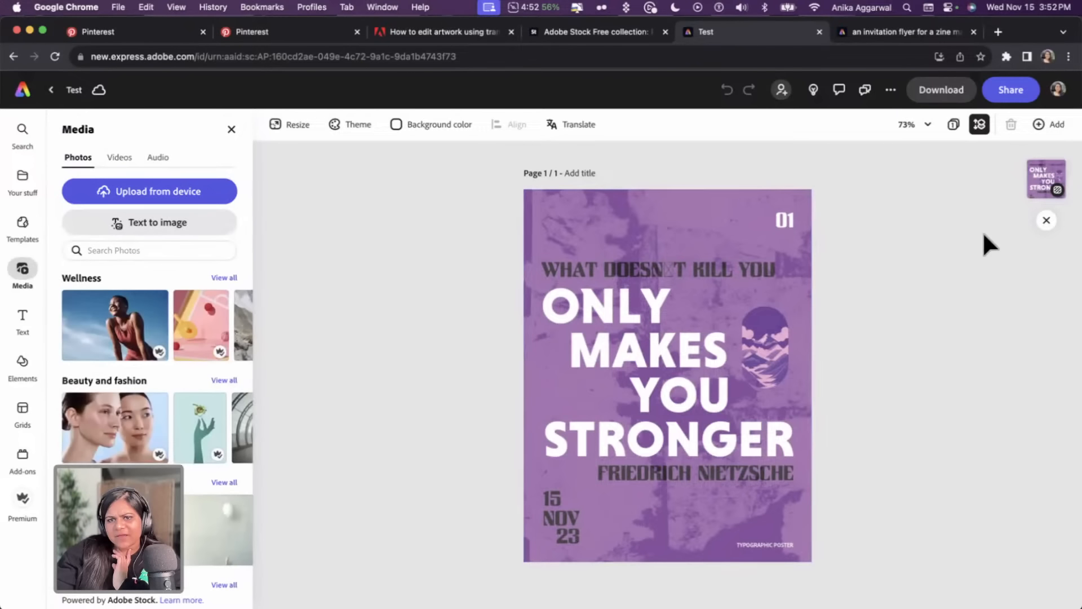
{"action": "left_click", "coordinate": [773, 242]}
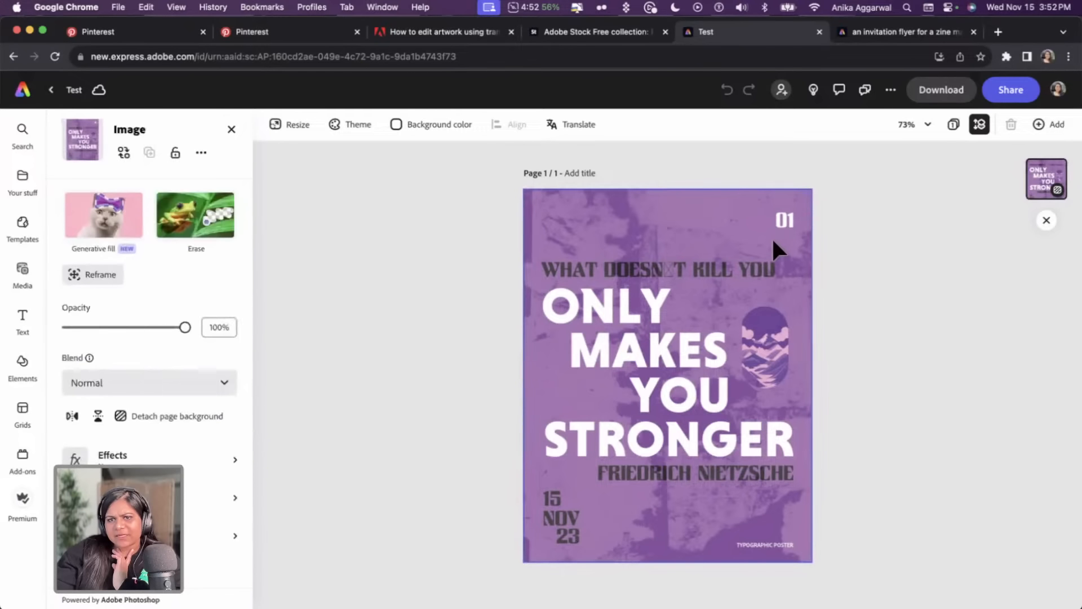
{"action": "left_click", "coordinate": [853, 248]}
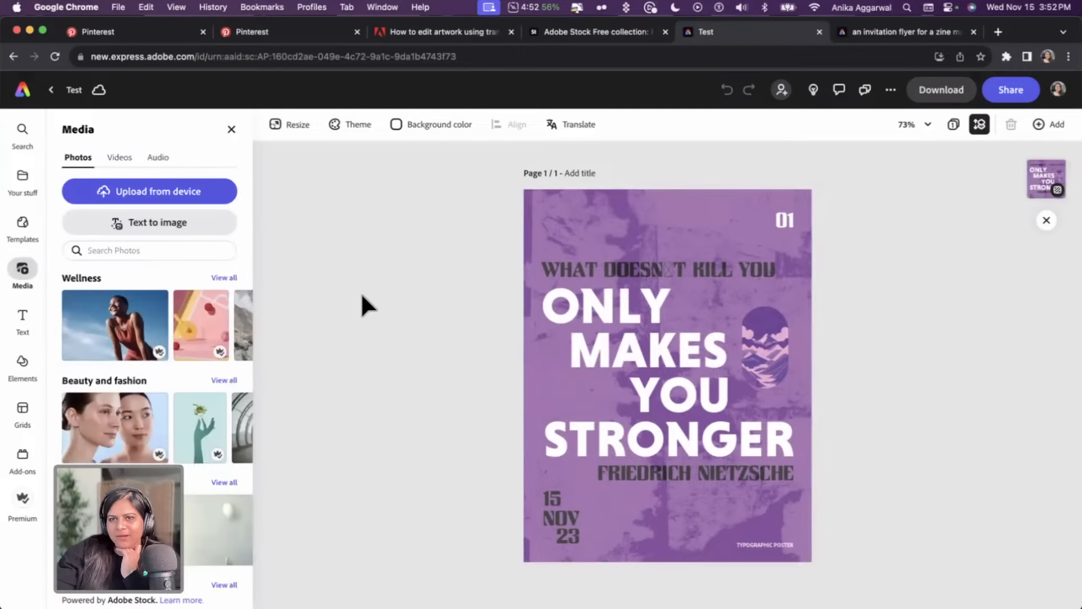
{"action": "left_click", "coordinate": [658, 276]}
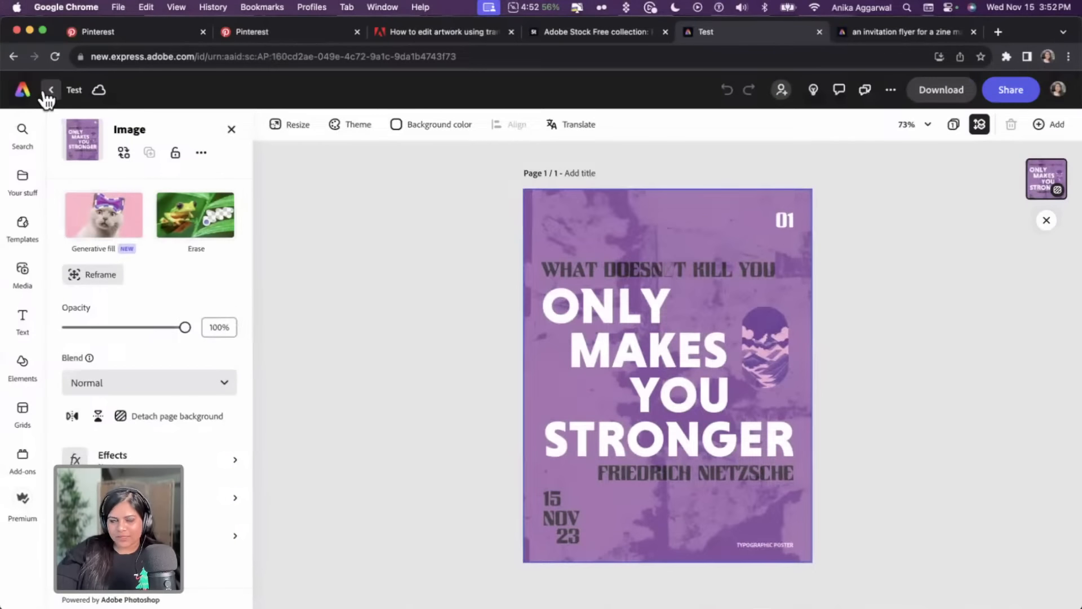
Return to Illustrator, delete the grunge texture from the Test.ai poster and save the file
{"action": "left_click", "coordinate": [23, 91]}
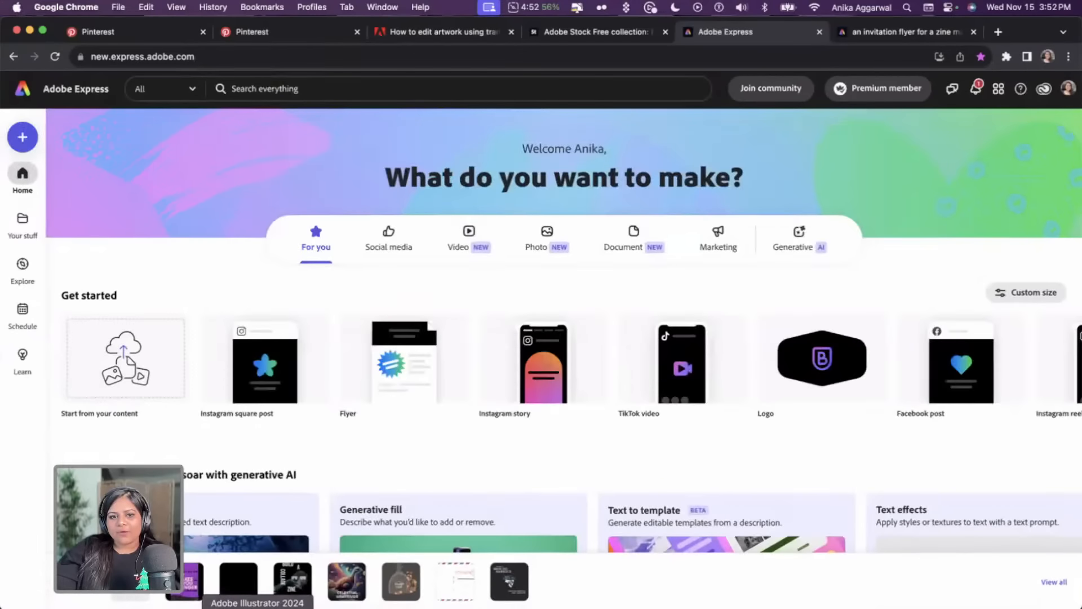
{"action": "left_click", "coordinate": [251, 583]}
{"action": "left_click", "coordinate": [355, 68]}
{"action": "left_click", "coordinate": [422, 272]}
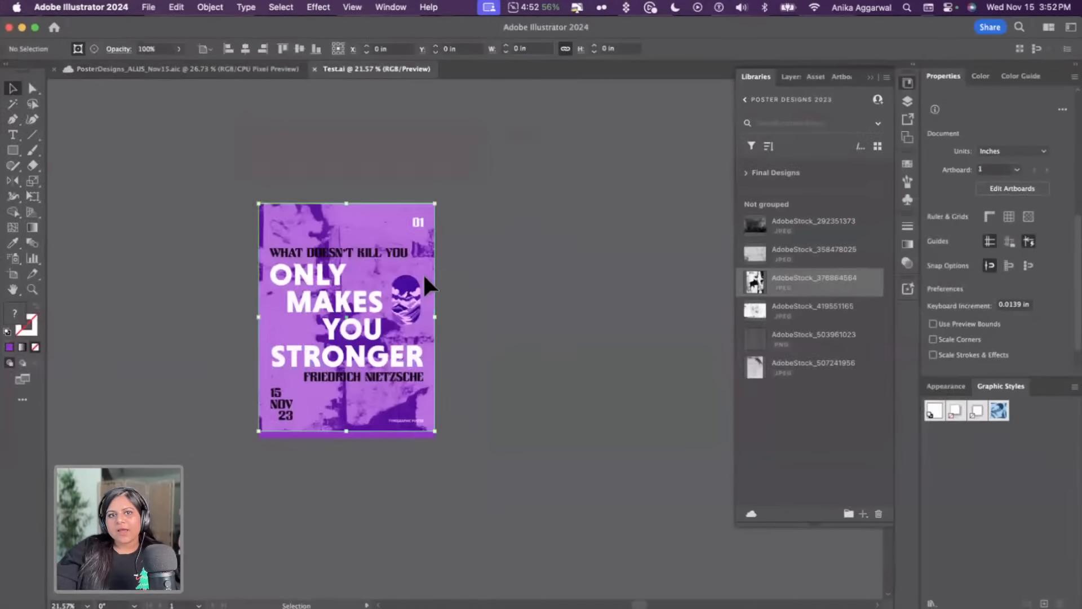
{"action": "left_click_drag", "start_coordinate": [326, 215], "coordinate": [560, 209]}
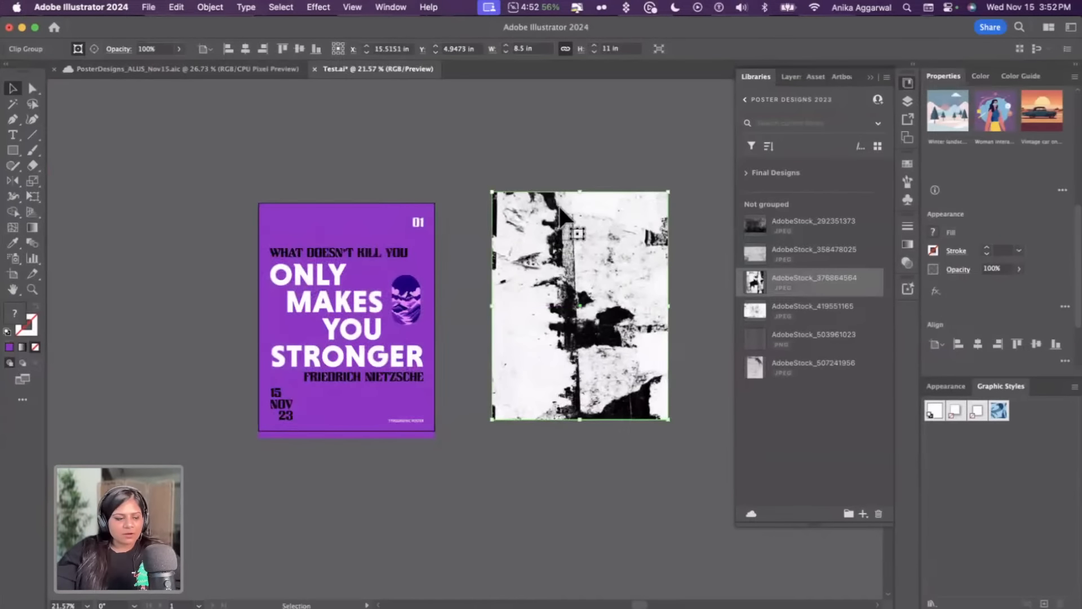
{"action": "key", "text": "BackSpace"}
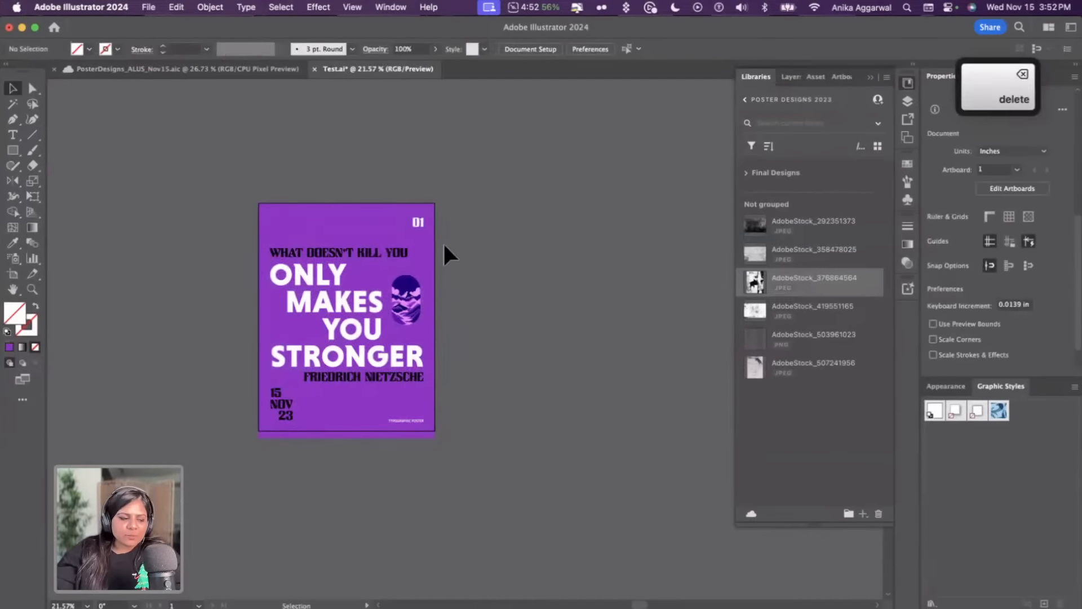
{"action": "key", "text": "super+s"}
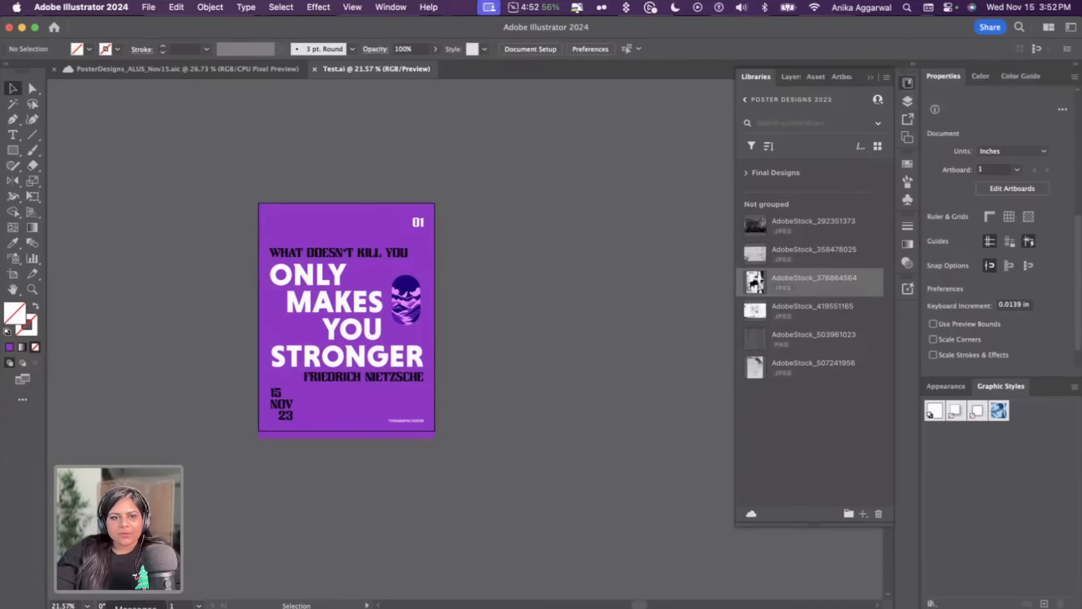
Bring the updated Test.ai into Adobe Express and open the converted design
{"action": "left_click", "coordinate": [143, 602]}
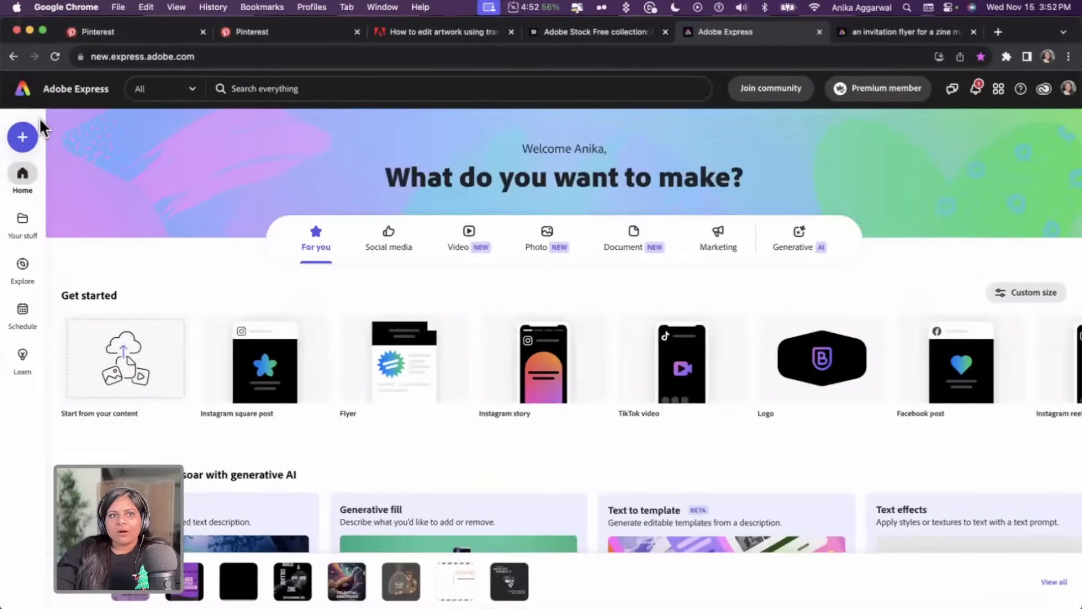
{"action": "left_click_drag", "start_coordinate": [471, 459], "coordinate": [124, 377]}
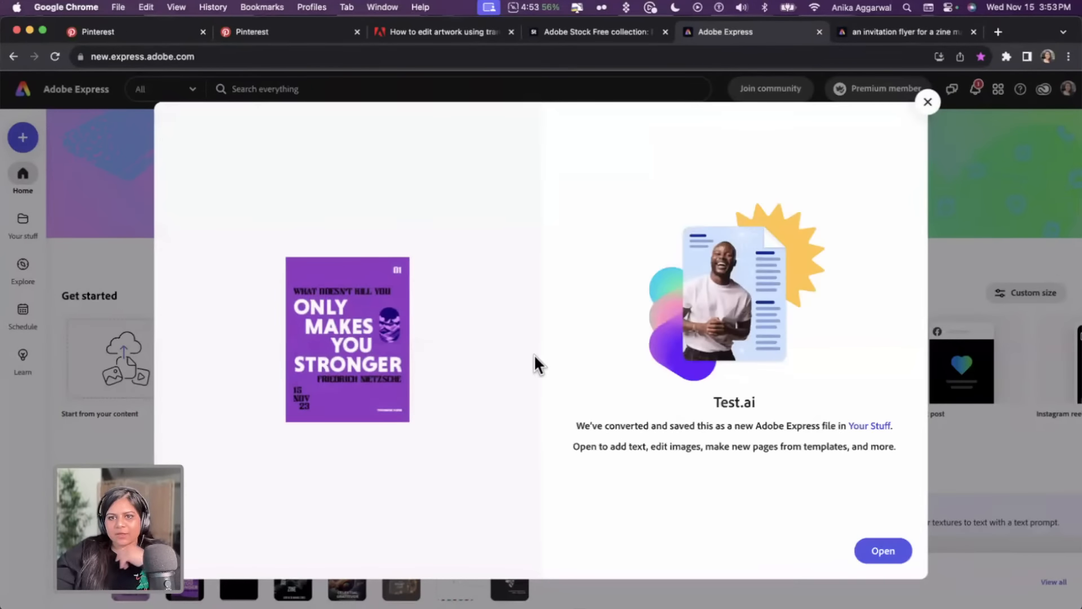
{"action": "left_click", "coordinate": [883, 551]}
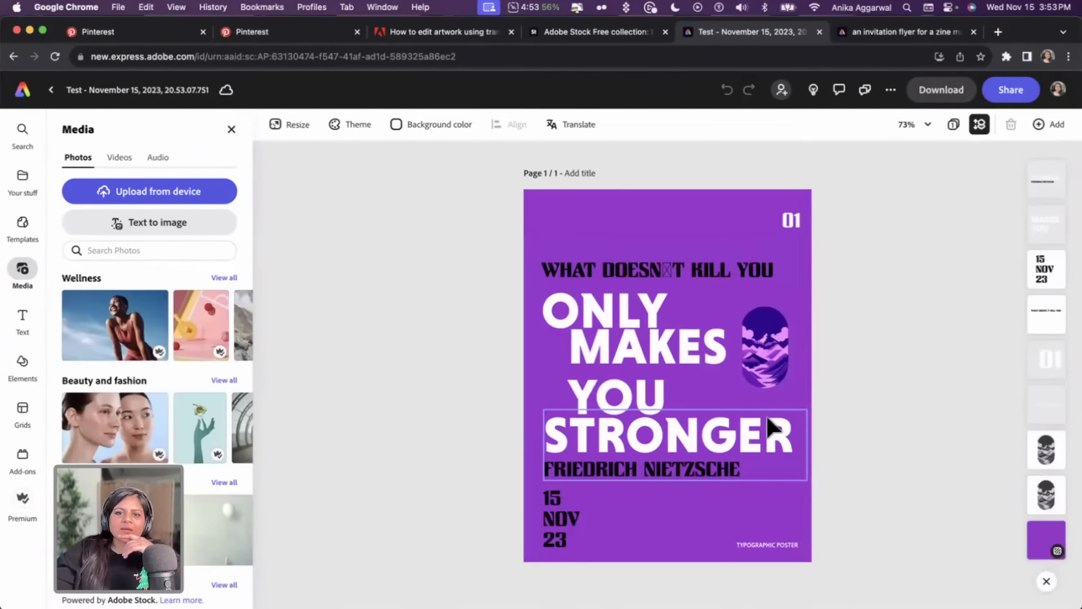
Try moving the mountain graphic sideways, then undo the move
{"action": "left_click", "coordinate": [693, 345]}
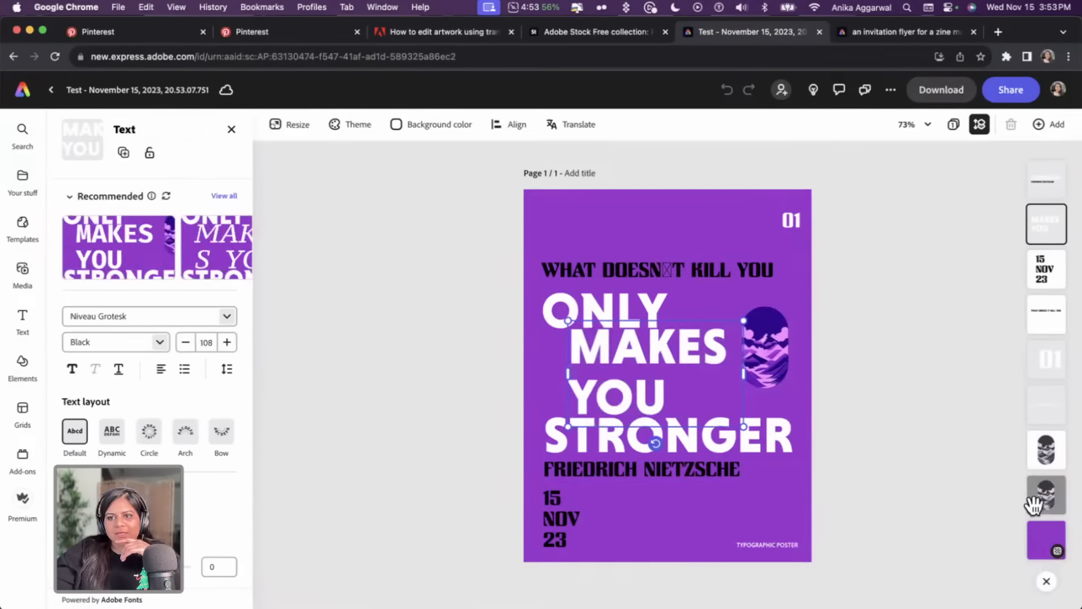
{"action": "left_click", "coordinate": [770, 352]}
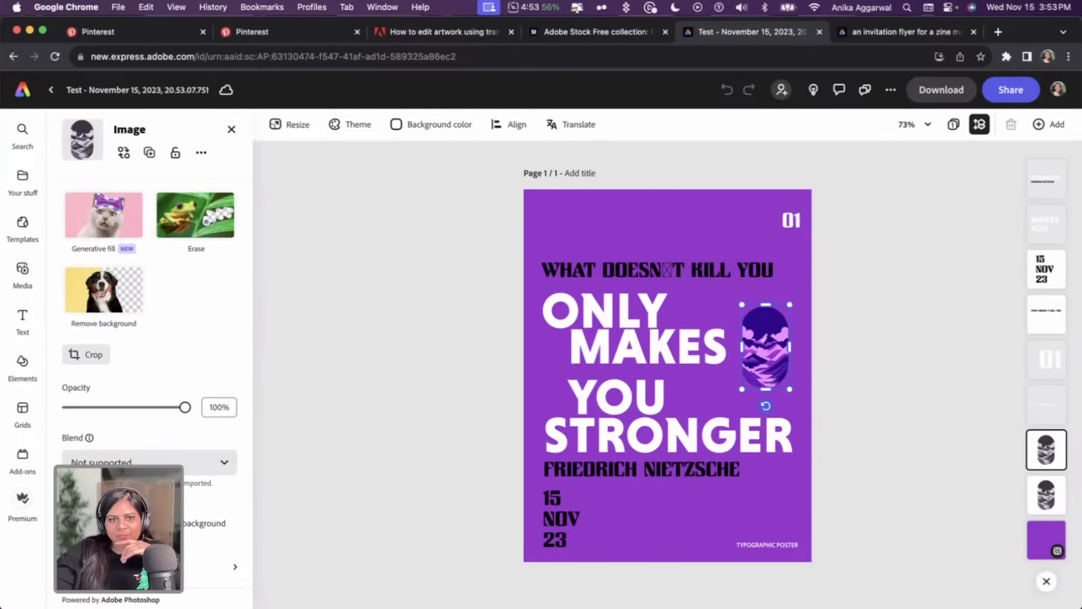
{"action": "left_click", "coordinate": [442, 419]}
{"action": "left_click_drag", "start_coordinate": [750, 346], "coordinate": [791, 345]}
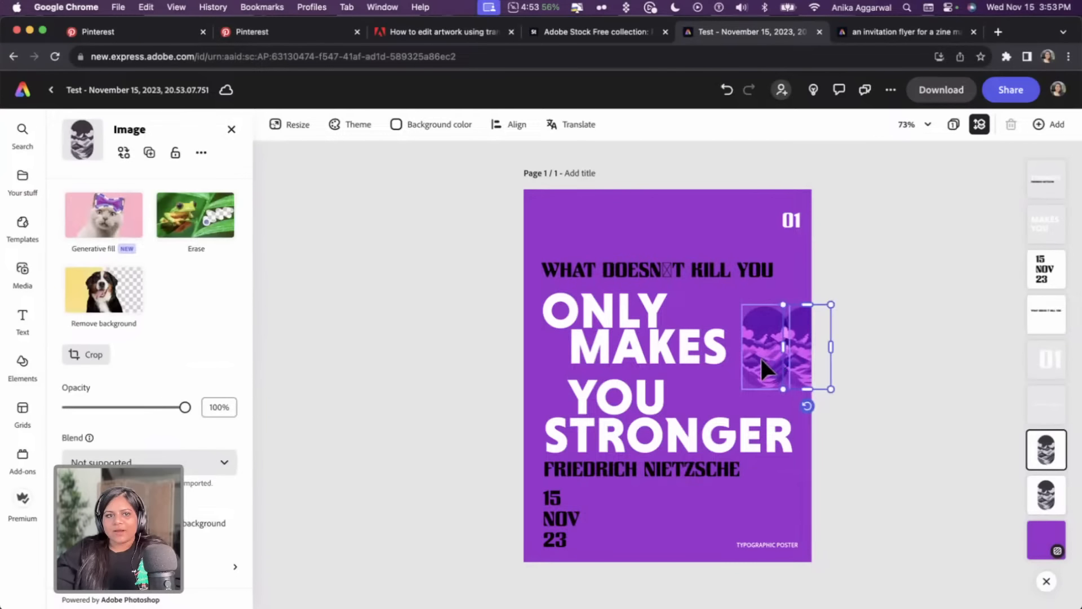
{"action": "key", "text": "super+z"}
{"action": "key", "text": "super+z"}
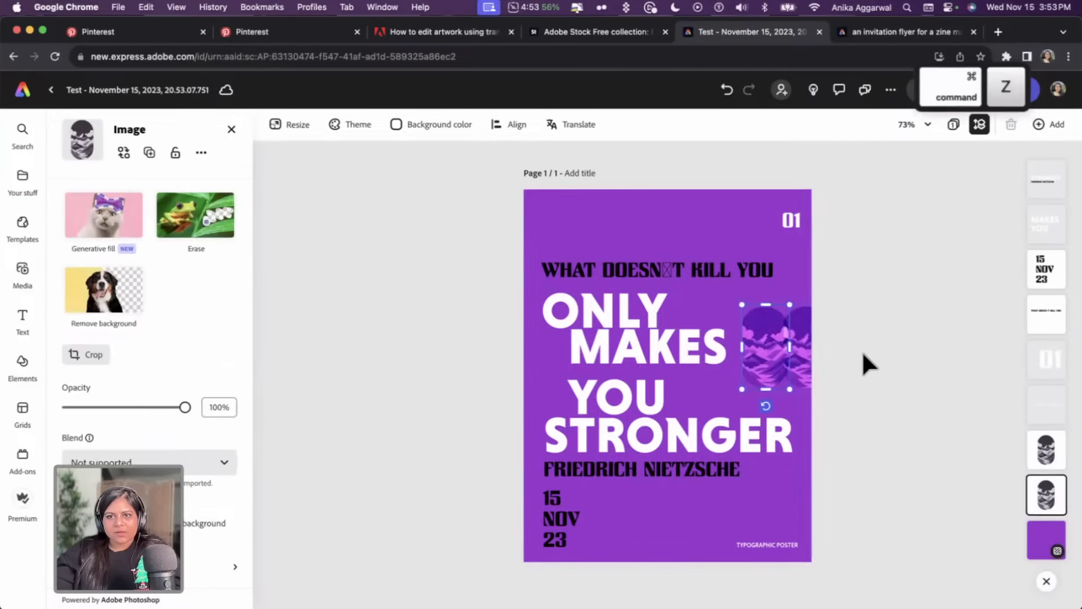
{"action": "key", "text": "super+z"}
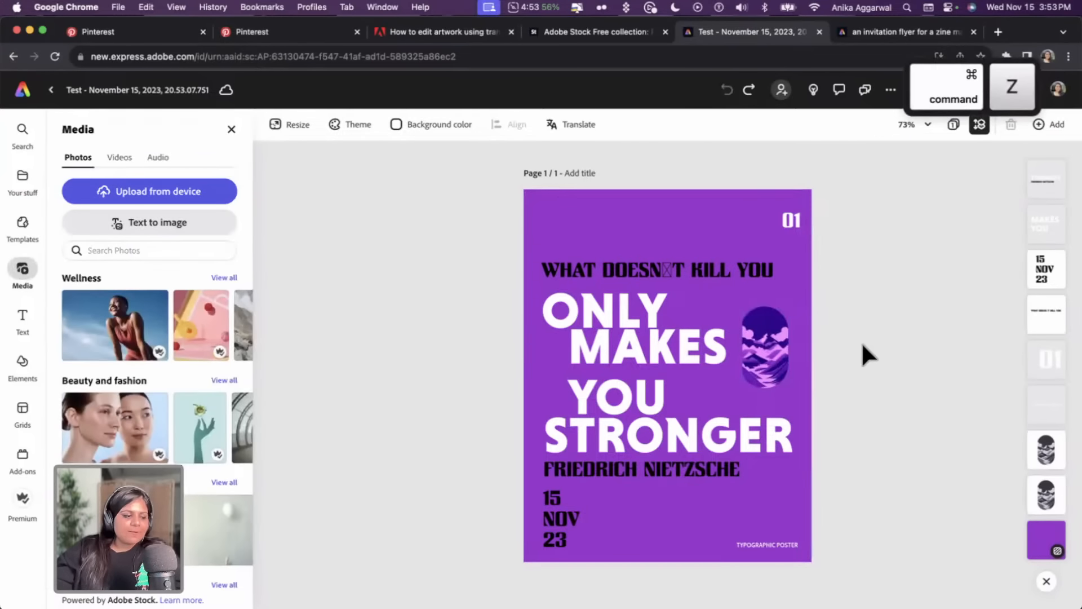
Copy the grunge texture from Illustrator and paste it into the Express design
{"action": "left_click", "coordinate": [659, 271]}
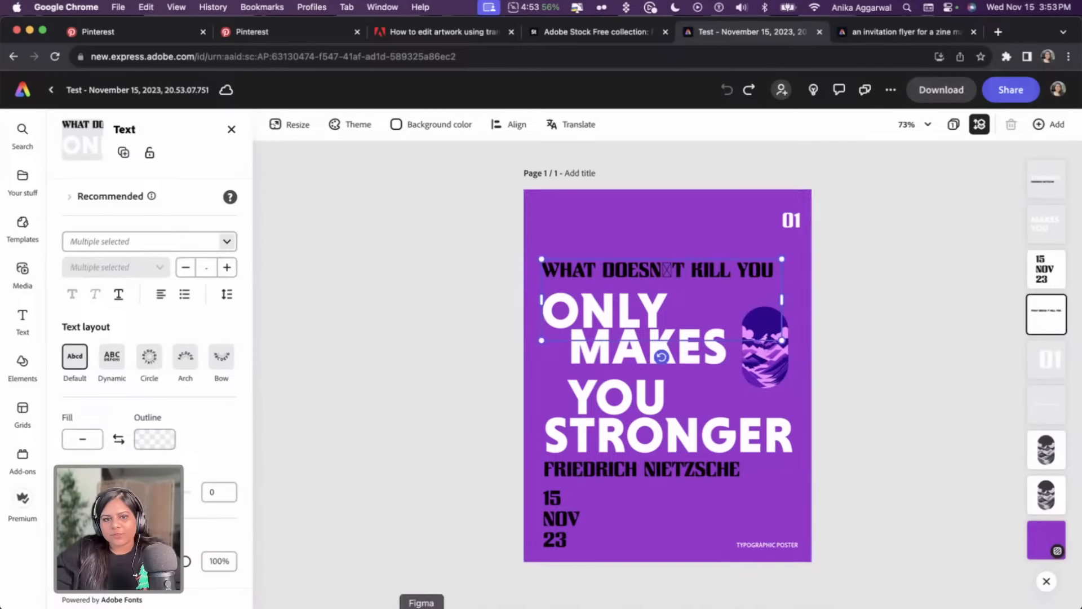
{"action": "left_click", "coordinate": [275, 603]}
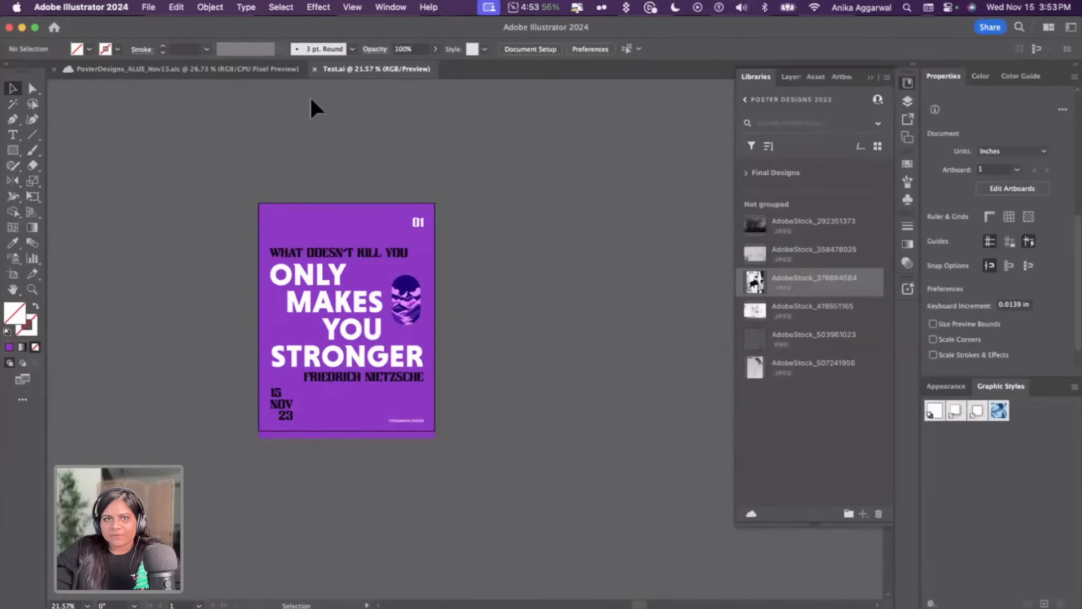
{"action": "key", "text": "super+v"}
{"action": "key", "text": "super+c"}
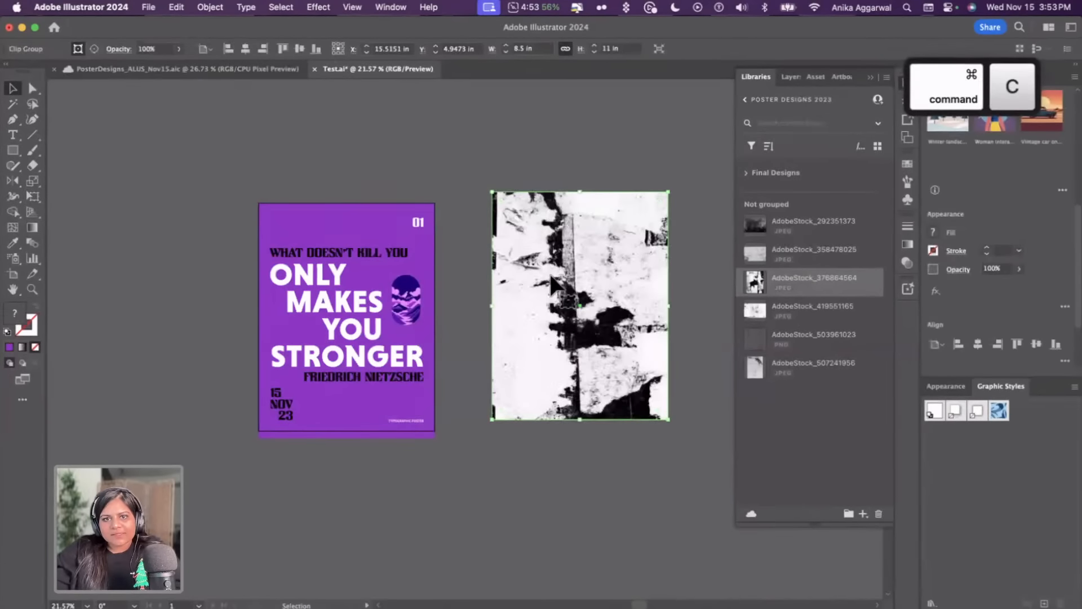
{"action": "key", "text": "super+Tab"}
{"action": "key", "text": "super+v"}
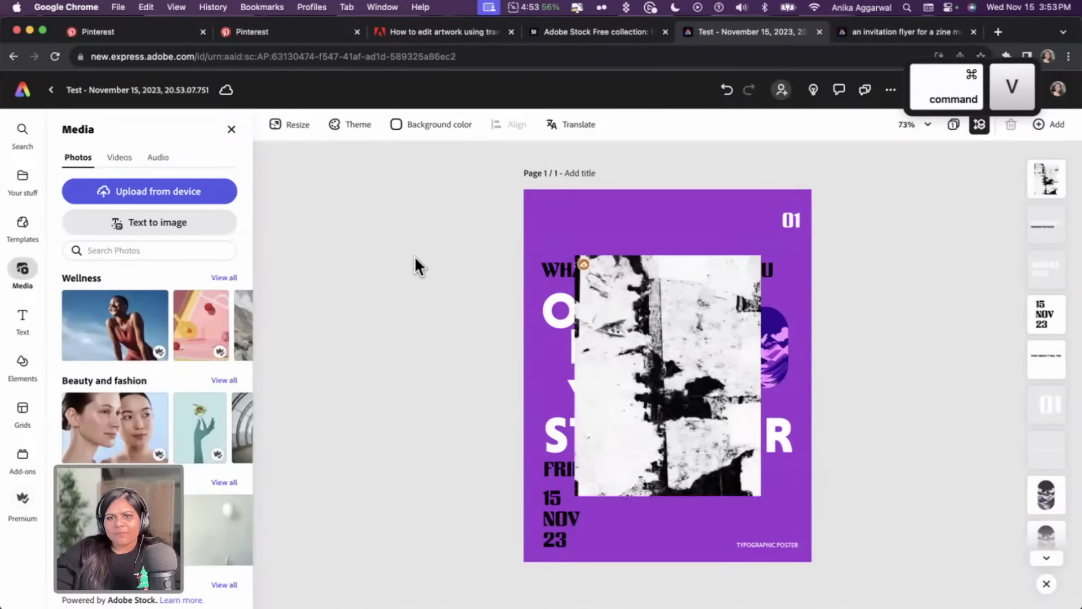
Move and enlarge the pasted texture so it covers the whole poster
{"action": "left_click_drag", "start_coordinate": [664, 344], "coordinate": [608, 273]}
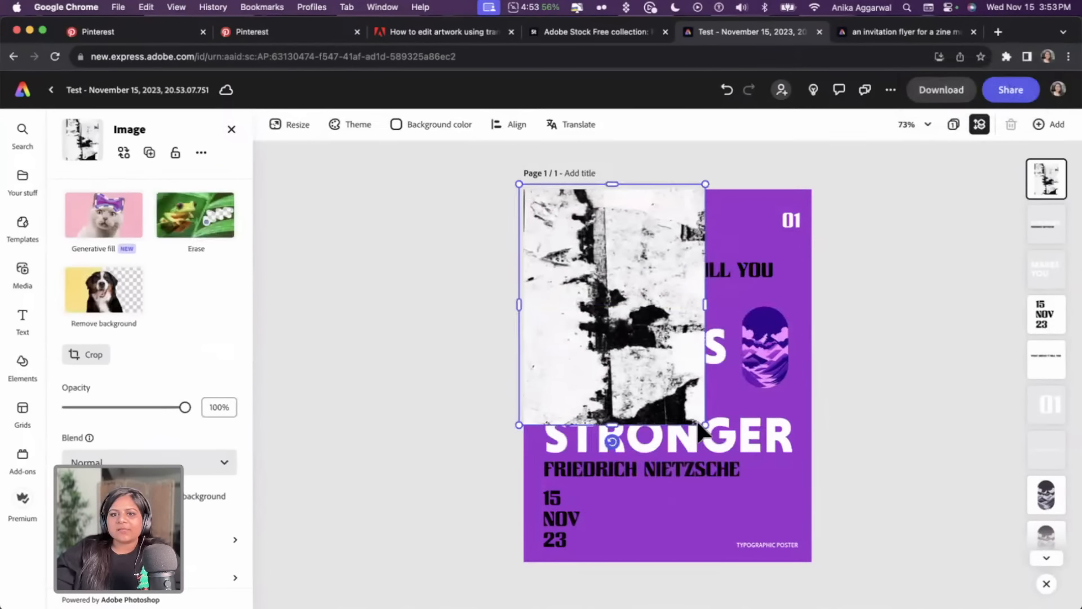
{"action": "left_click_drag", "start_coordinate": [704, 424], "coordinate": [846, 570]}
{"action": "left_click_drag", "start_coordinate": [754, 398], "coordinate": [745, 390]}
Try the Multiply and then the Screen blend mode on the texture
{"action": "left_click", "coordinate": [102, 461]}
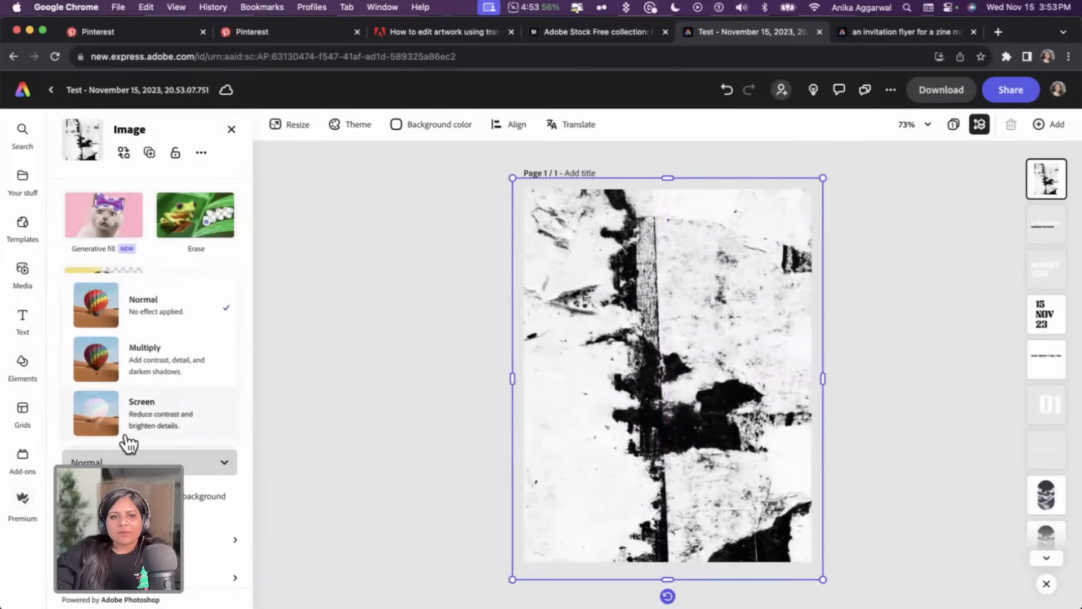
{"action": "left_click", "coordinate": [137, 373]}
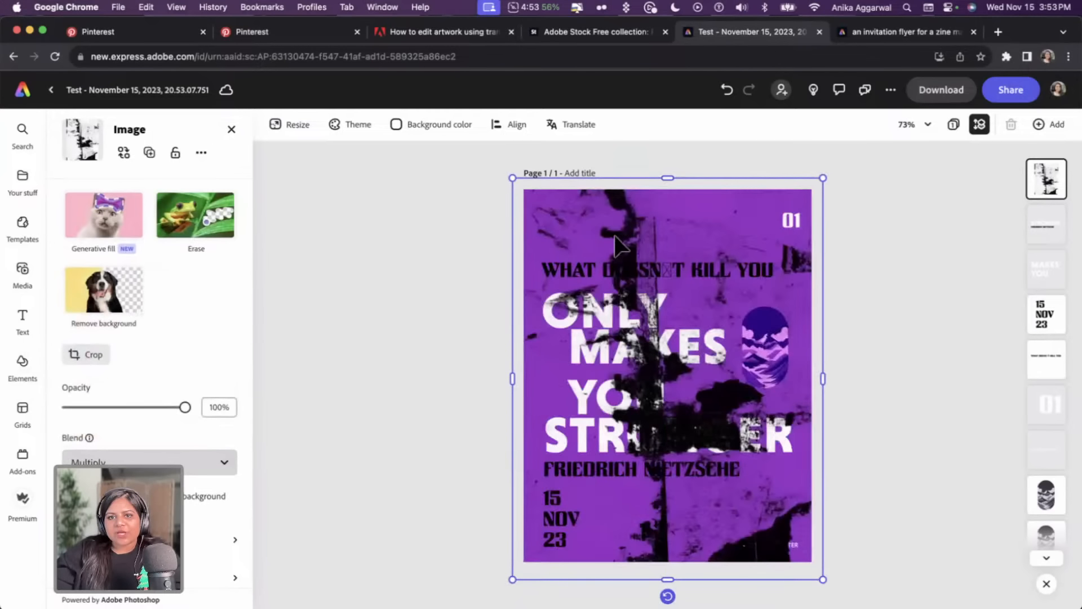
{"action": "left_click", "coordinate": [113, 461]}
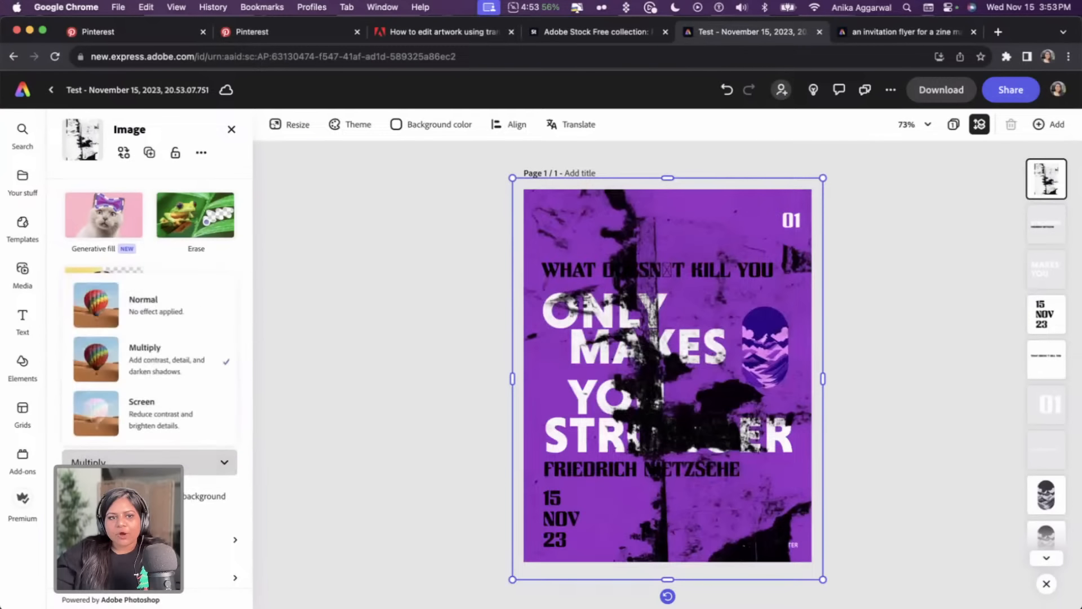
{"action": "left_click", "coordinate": [141, 438]}
Delete the pasted texture from the Express design
{"action": "left_click", "coordinate": [353, 340]}
{"action": "left_click", "coordinate": [635, 253]}
{"action": "key", "text": "BackSpace"}
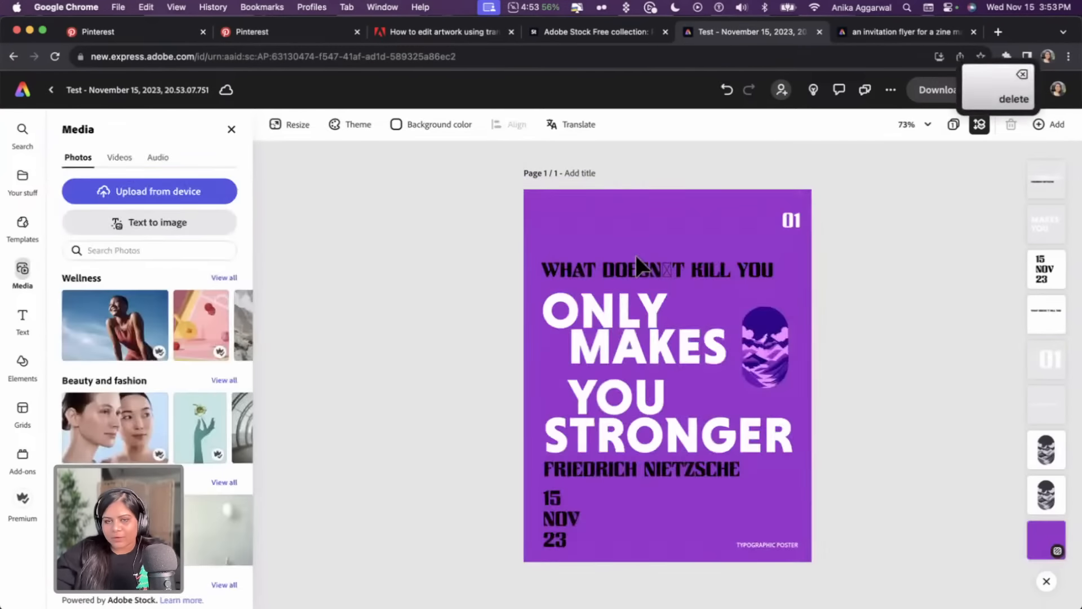
{"action": "left_click", "coordinate": [646, 350]}
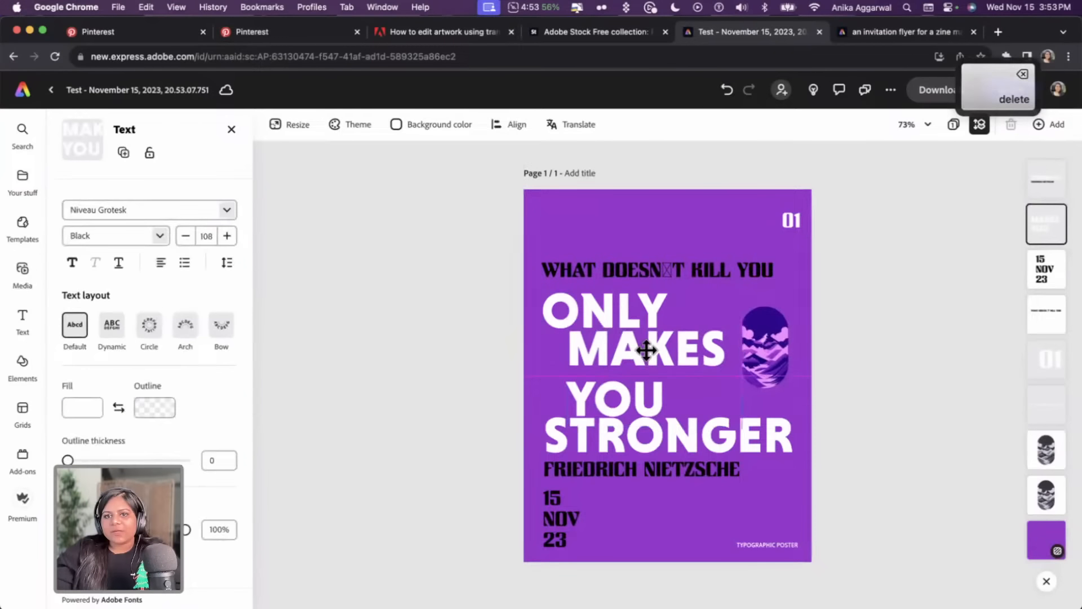
Remove the word YOU from the MAKES YOU text box, discarding the small pasted copy of it
{"action": "key", "text": "super+z"}
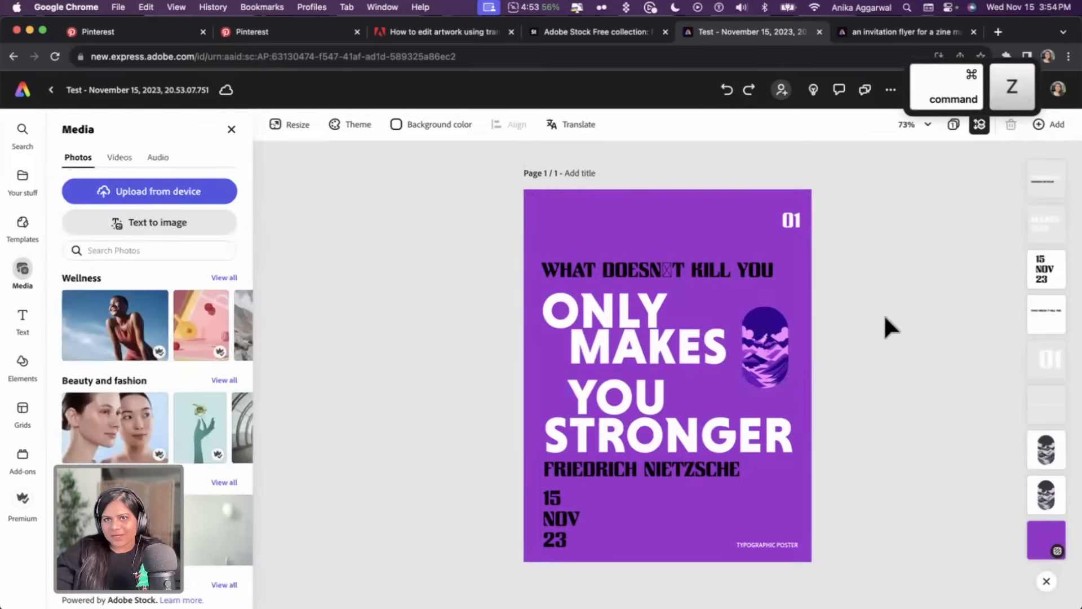
{"action": "left_click", "coordinate": [704, 361]}
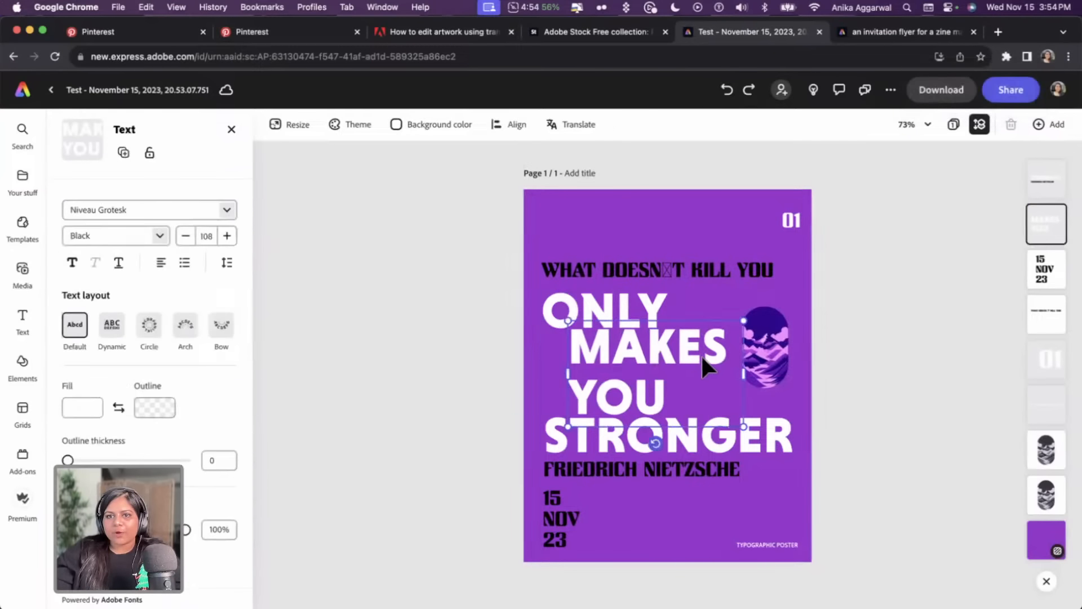
{"action": "double_click", "coordinate": [647, 398]}
{"action": "left_click_drag", "start_coordinate": [654, 395], "coordinate": [572, 389]}
{"action": "key", "text": "super+c"}
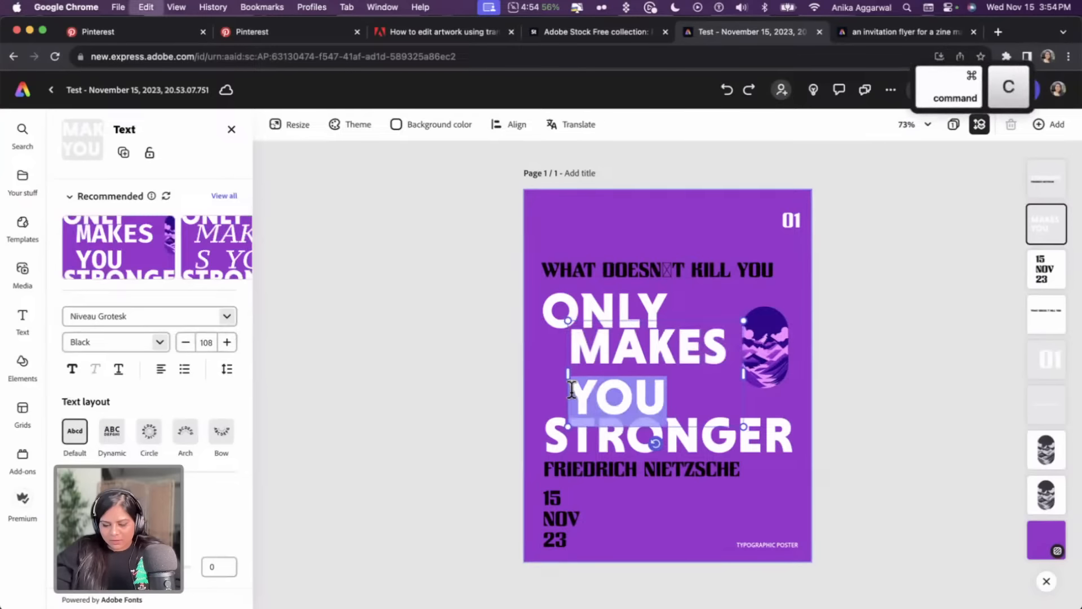
{"action": "key", "text": "BackSpace"}
{"action": "key", "text": "super+v"}
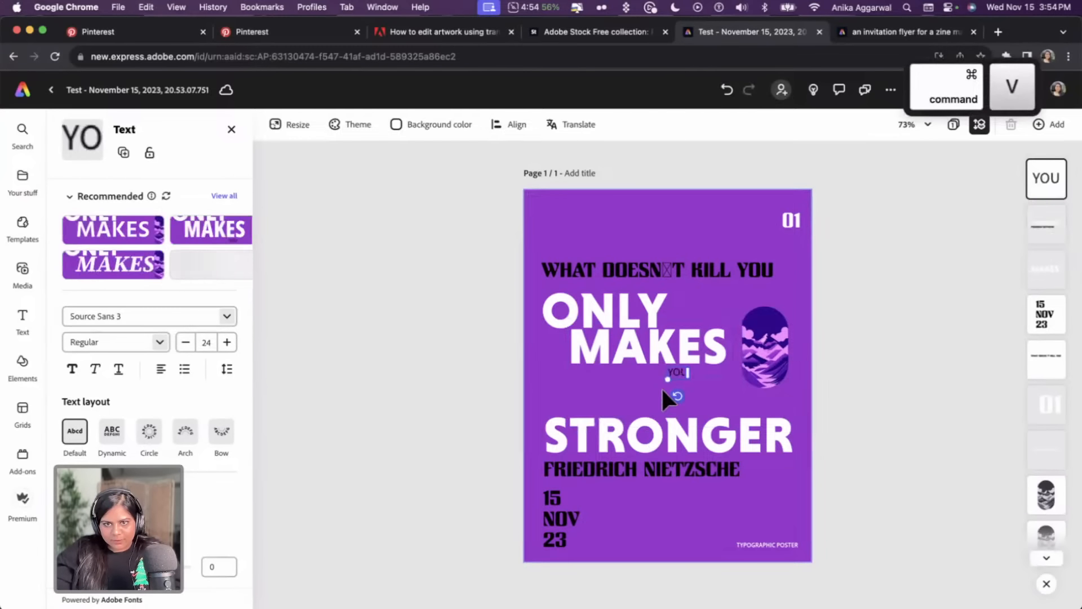
{"action": "key", "text": "BackSpace"}
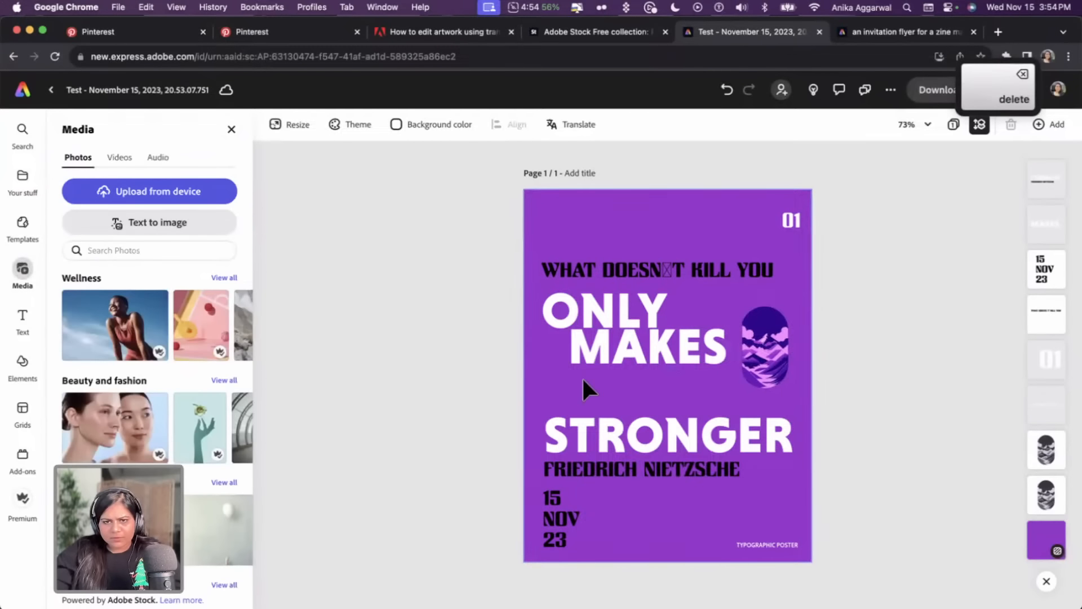
Duplicate the MAKES text just below itself and retype the copy as YOU
{"action": "left_click", "coordinate": [606, 350]}
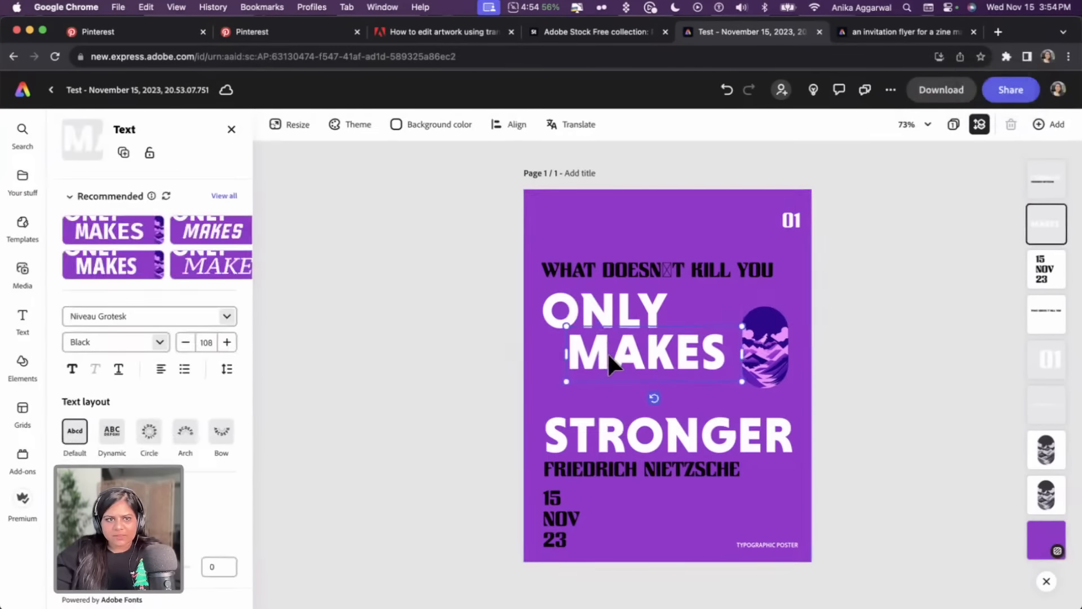
{"action": "left_click_drag", "start_coordinate": [610, 353], "coordinate": [618, 389]}
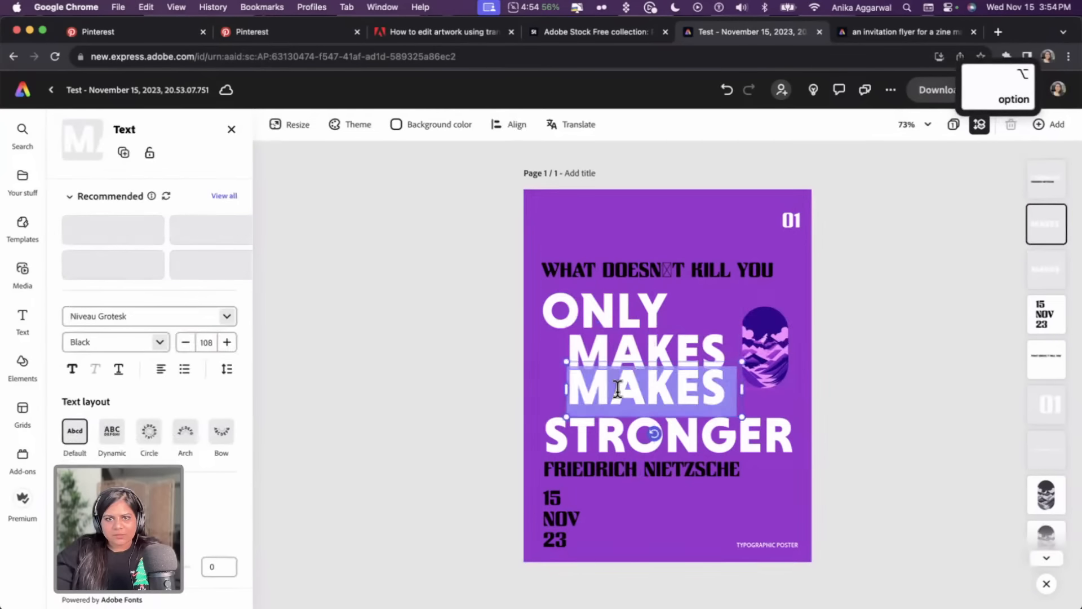
{"action": "type", "text": "U"}
{"action": "key", "text": "BackSpace"}
{"action": "type", "text": "Y"}
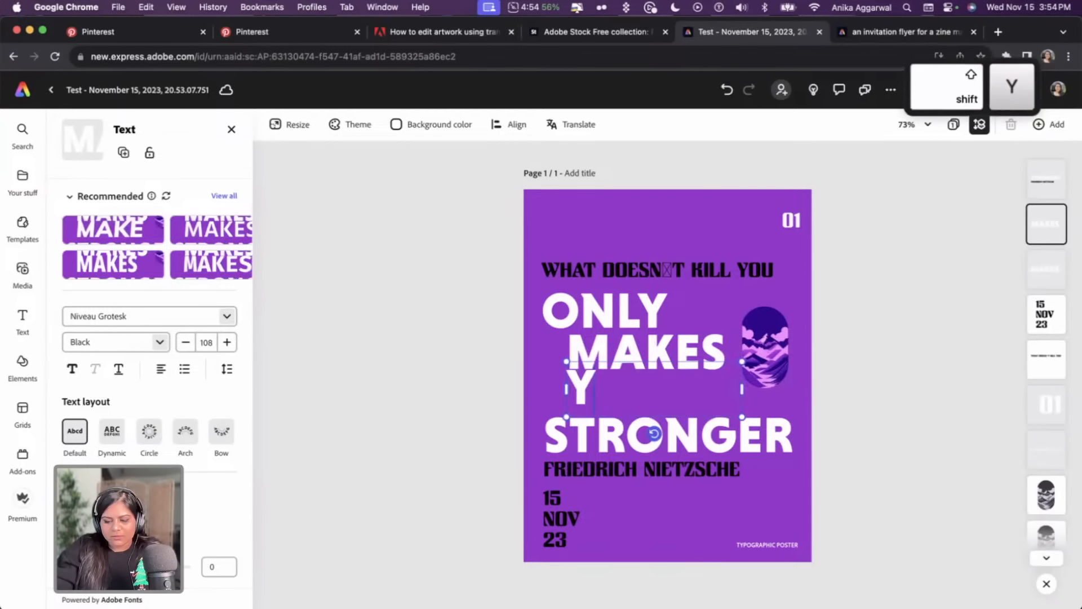
{"action": "type", "text": "OU"}
{"action": "key", "text": "Escape"}
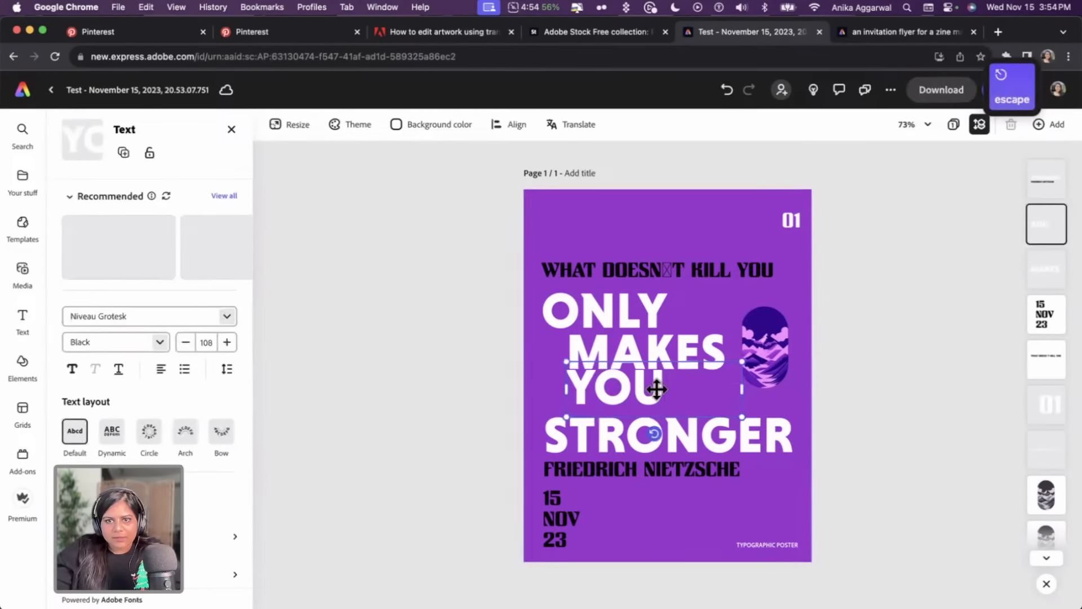
{"action": "mouse_move", "coordinate": [657, 388]}
{"action": "left_mouse_down"}
{"action": "mouse_move", "coordinate": [685, 388]}
{"action": "mouse_move", "coordinate": [661, 390]}
{"action": "left_mouse_up"}
{"action": "left_click", "coordinate": [898, 355]}
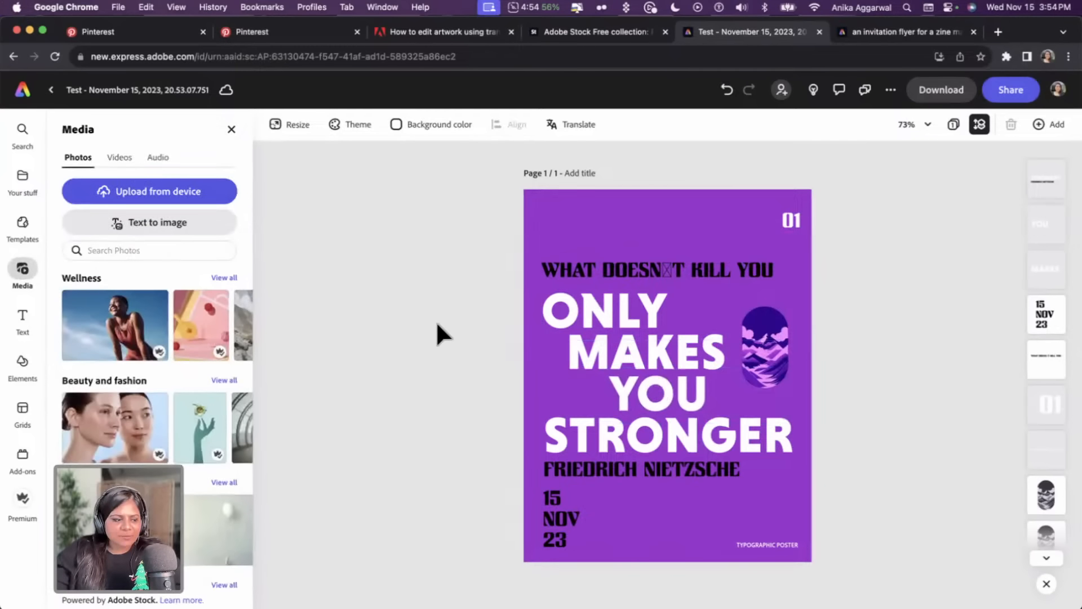
Give the MAKES text a Slide in animation
{"action": "left_click", "coordinate": [705, 356]}
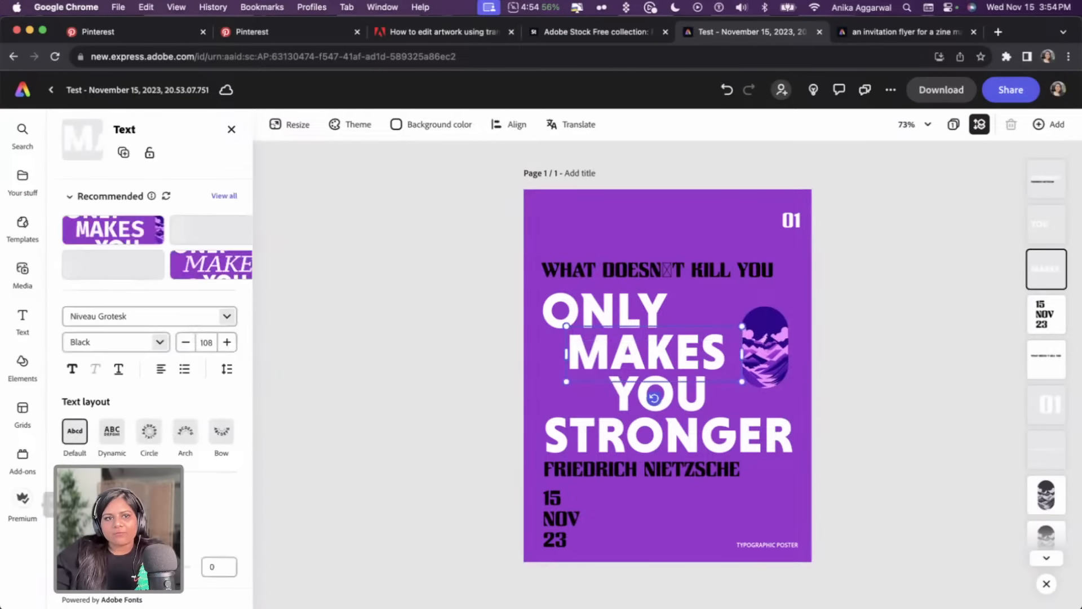
{"action": "scroll", "coordinate": [175, 516], "scroll_direction": "down", "scroll_amount": 5}
{"action": "left_click", "coordinate": [184, 540]}
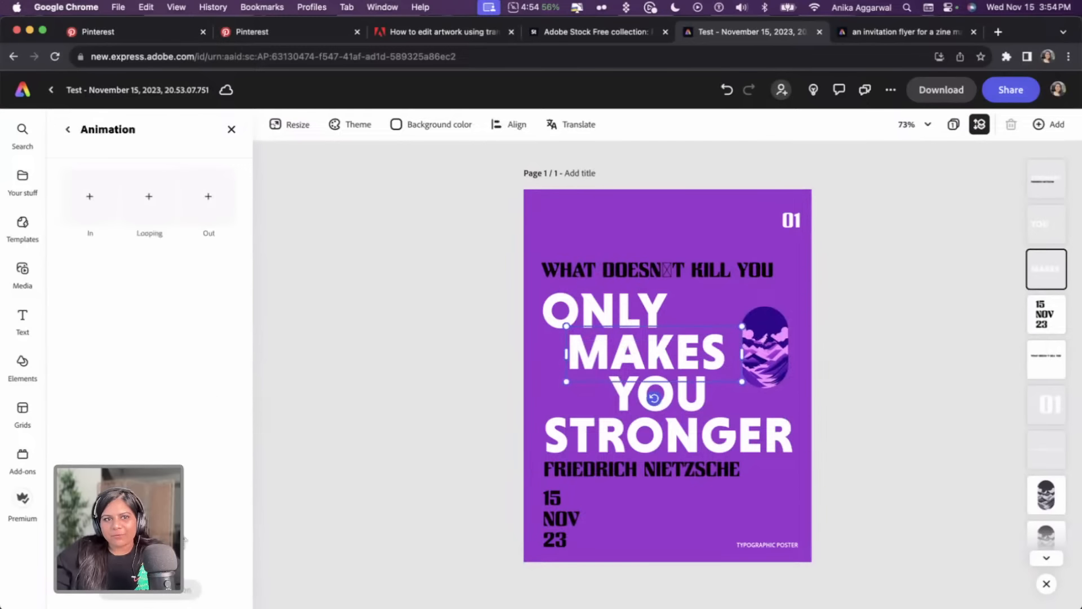
{"action": "left_click", "coordinate": [90, 196]}
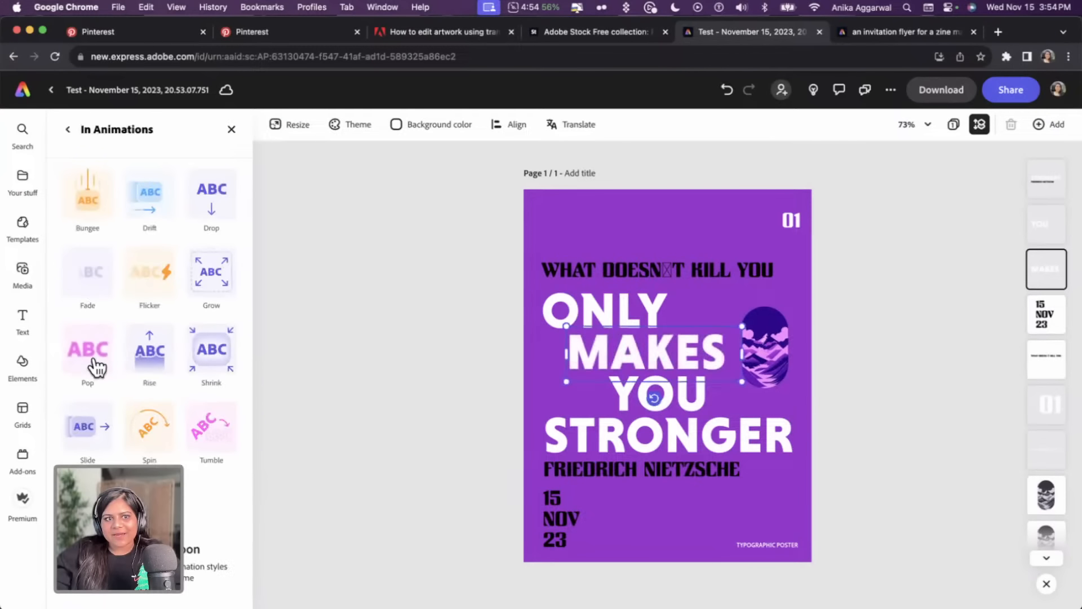
{"action": "left_click", "coordinate": [86, 433]}
Give the WHAT DOESN'T KILL YOU and ONLY text group a Slide in animation
{"action": "left_click", "coordinate": [623, 312]}
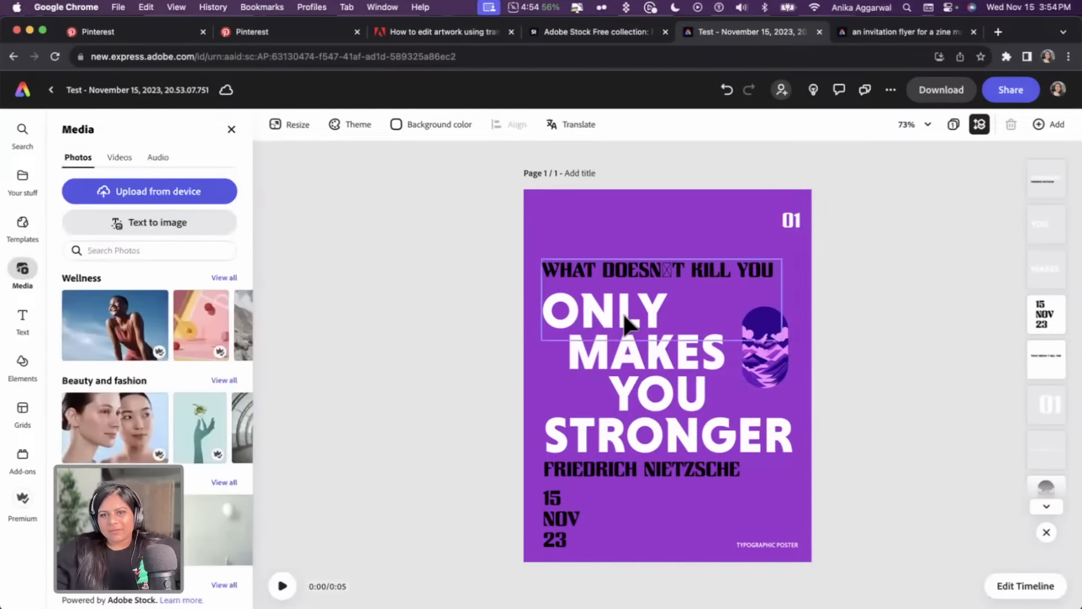
{"action": "scroll", "coordinate": [119, 502], "scroll_direction": "down", "scroll_amount": 3}
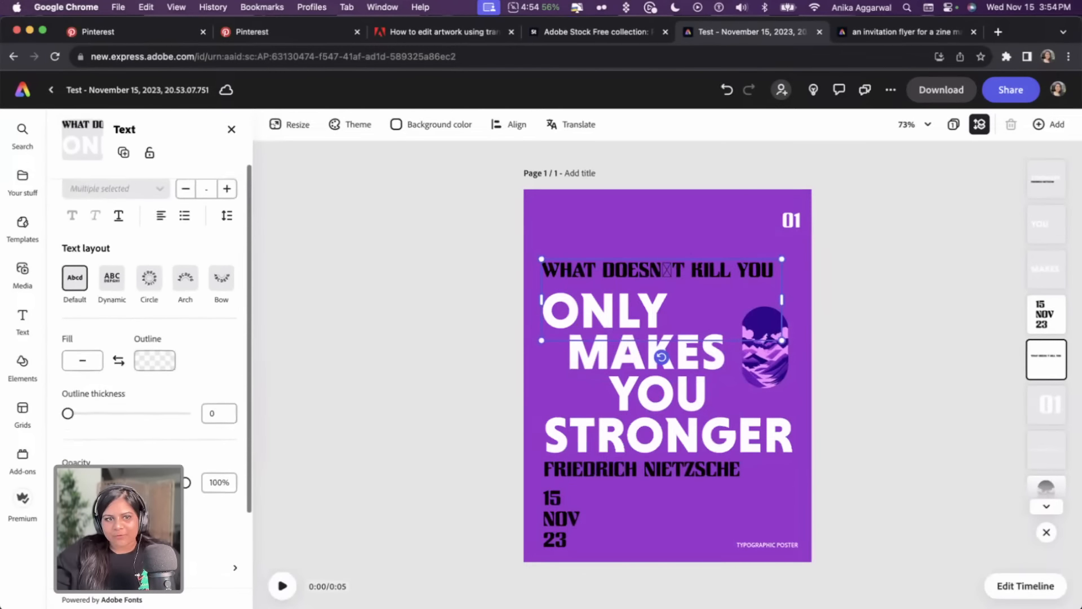
{"action": "left_click", "coordinate": [112, 496]}
{"action": "left_click", "coordinate": [89, 189]}
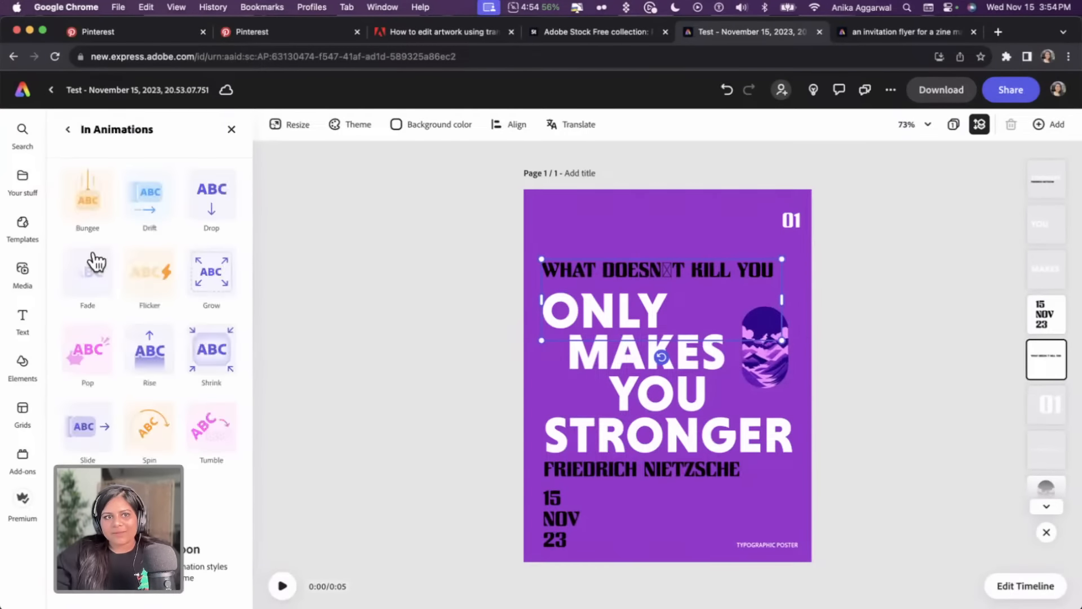
{"action": "left_click", "coordinate": [89, 426]}
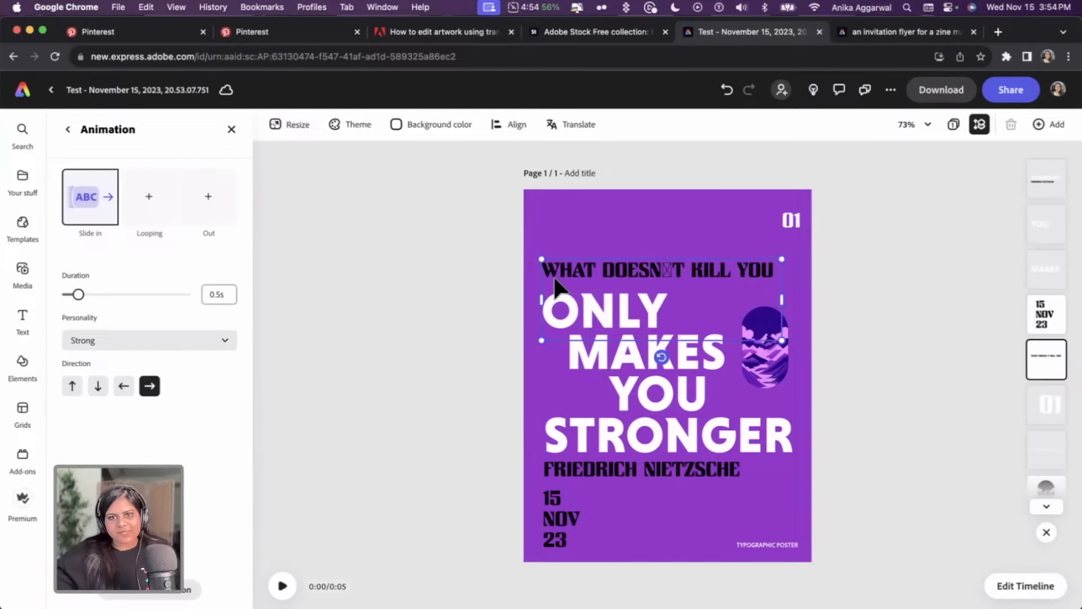
Play the poster's animation preview to review the text entrances
{"action": "left_click", "coordinate": [282, 585]}
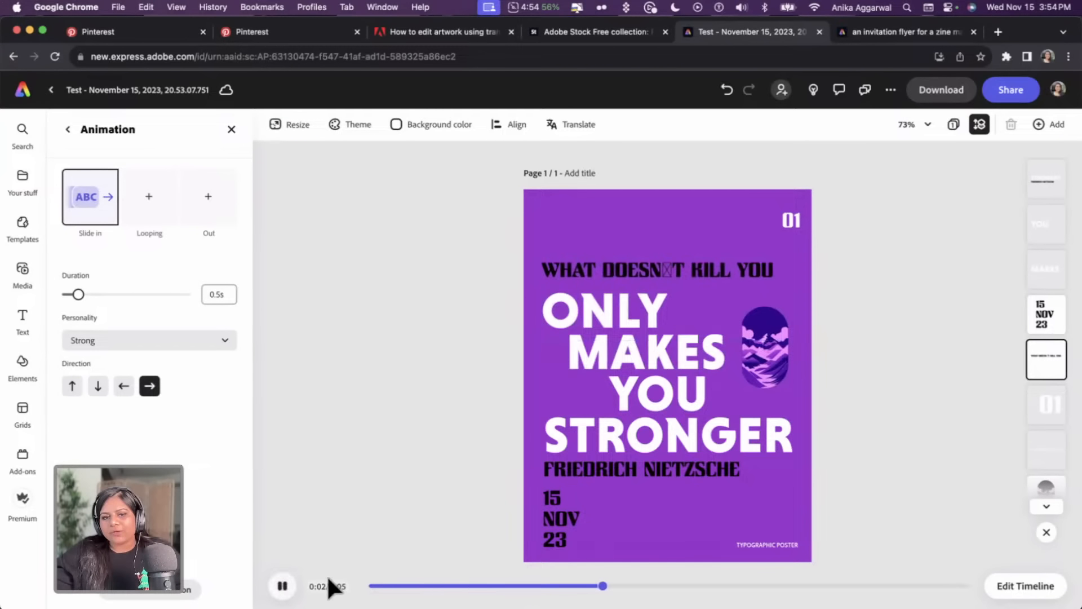
{"action": "left_click", "coordinate": [282, 585]}
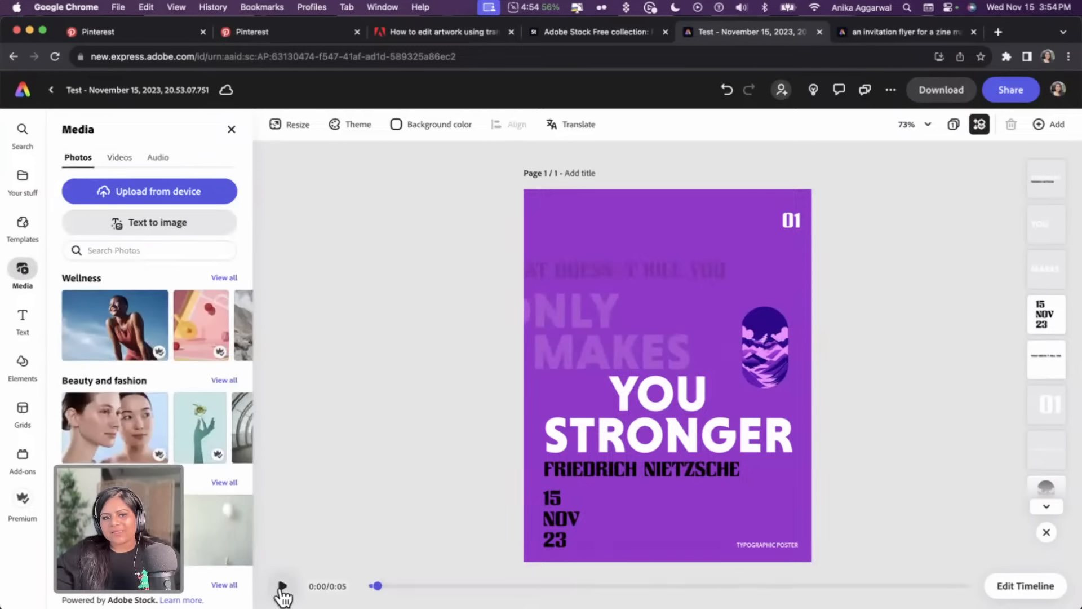
{"action": "left_click", "coordinate": [282, 587]}
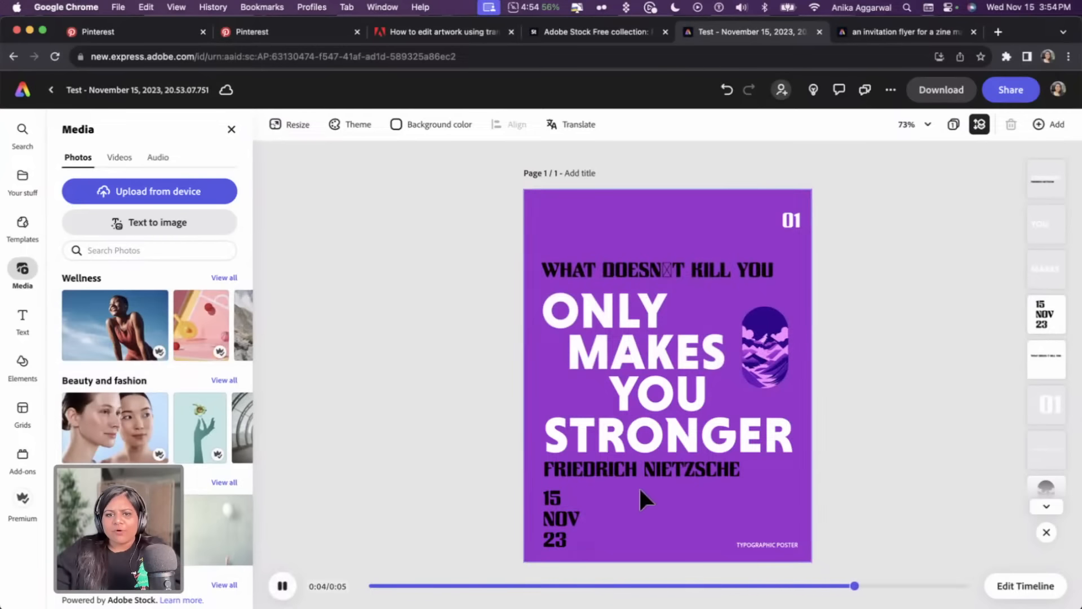
{"action": "left_click", "coordinate": [648, 470]}
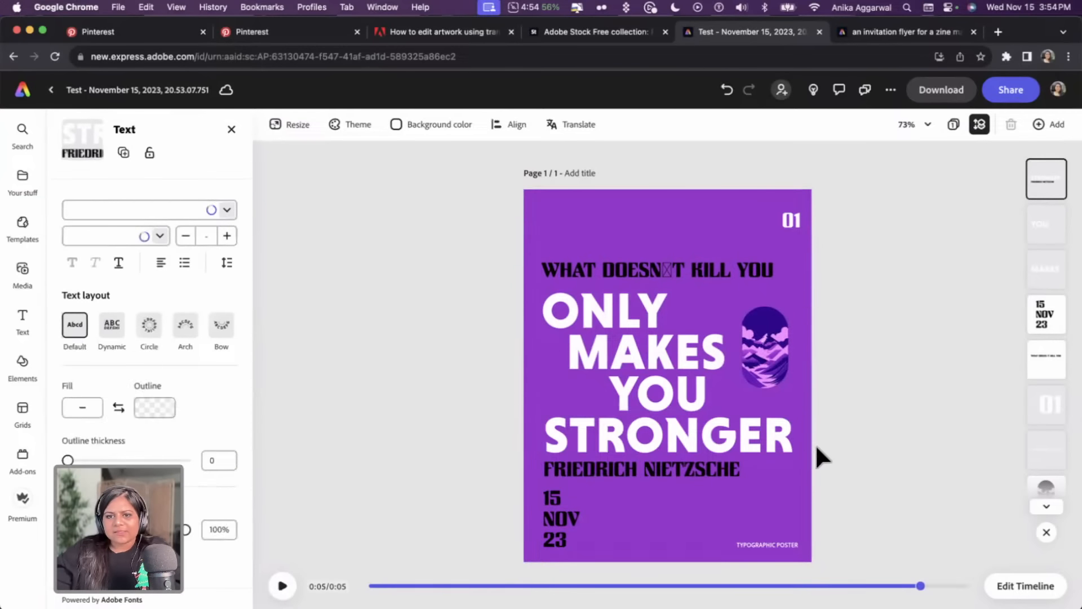
{"action": "left_click", "coordinate": [831, 414]}
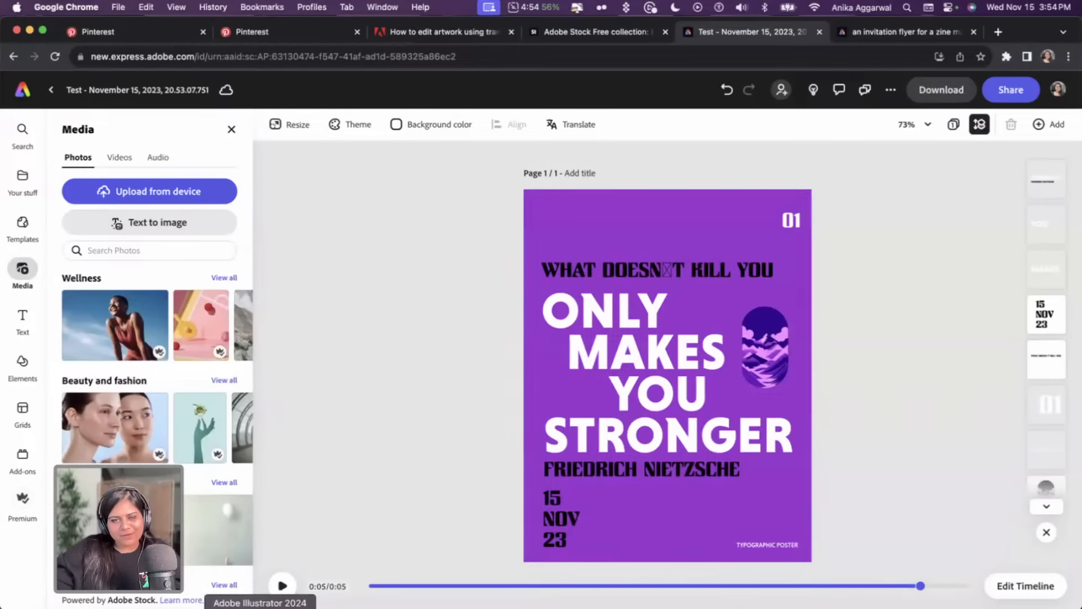